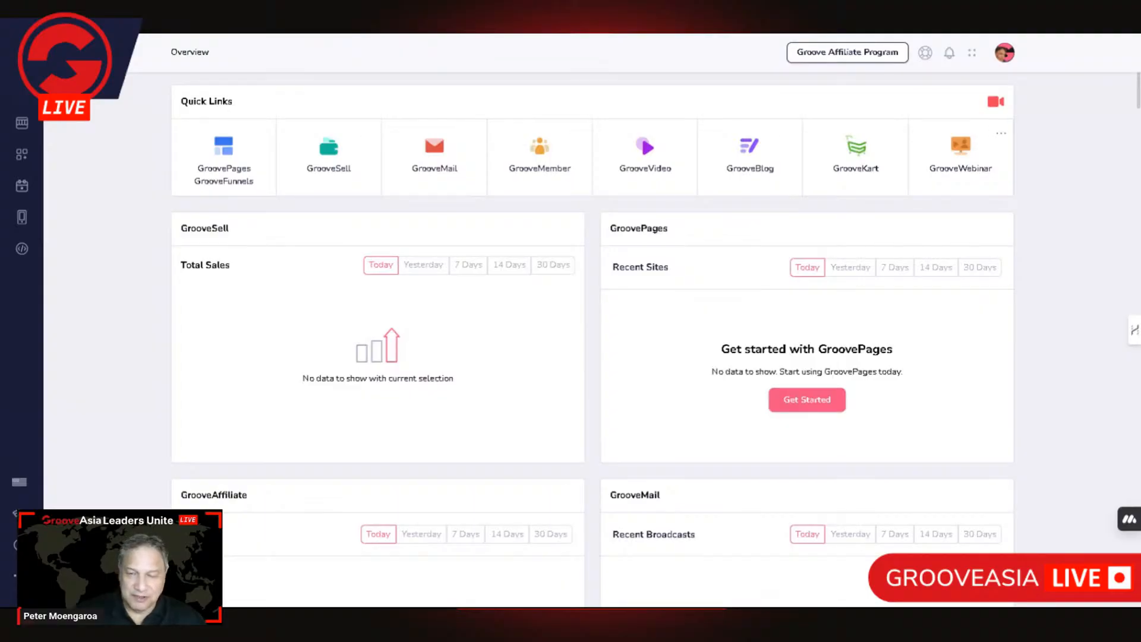
# Look over the list of available Groove apps from the dashboard
pyautogui.click(66, 54)
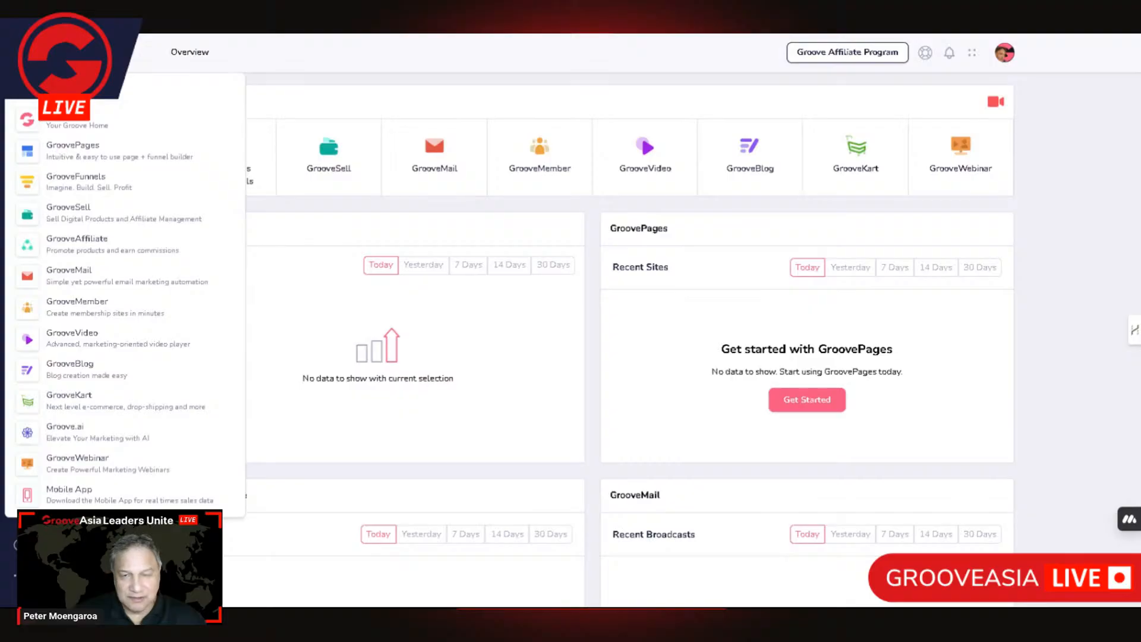
pyautogui.click(65, 53)
pyautogui.click(65, 54)
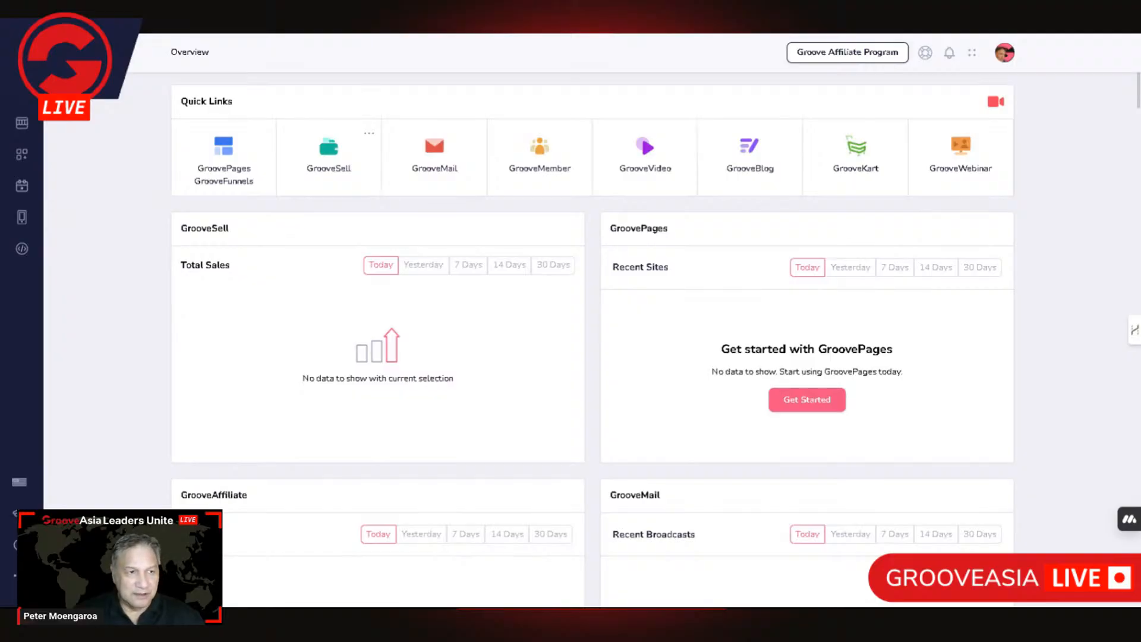
# Open the Sample Website Template site from the GroovePages site list and reload its editor
pyautogui.moveTo(54, 55)
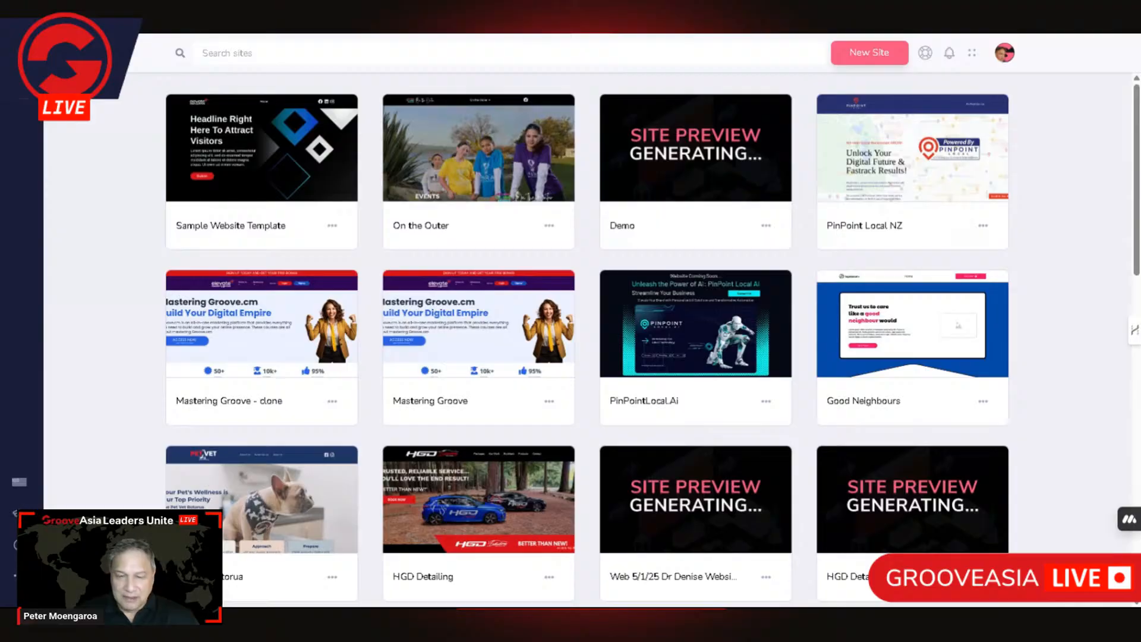
pyautogui.moveTo(912, 156)
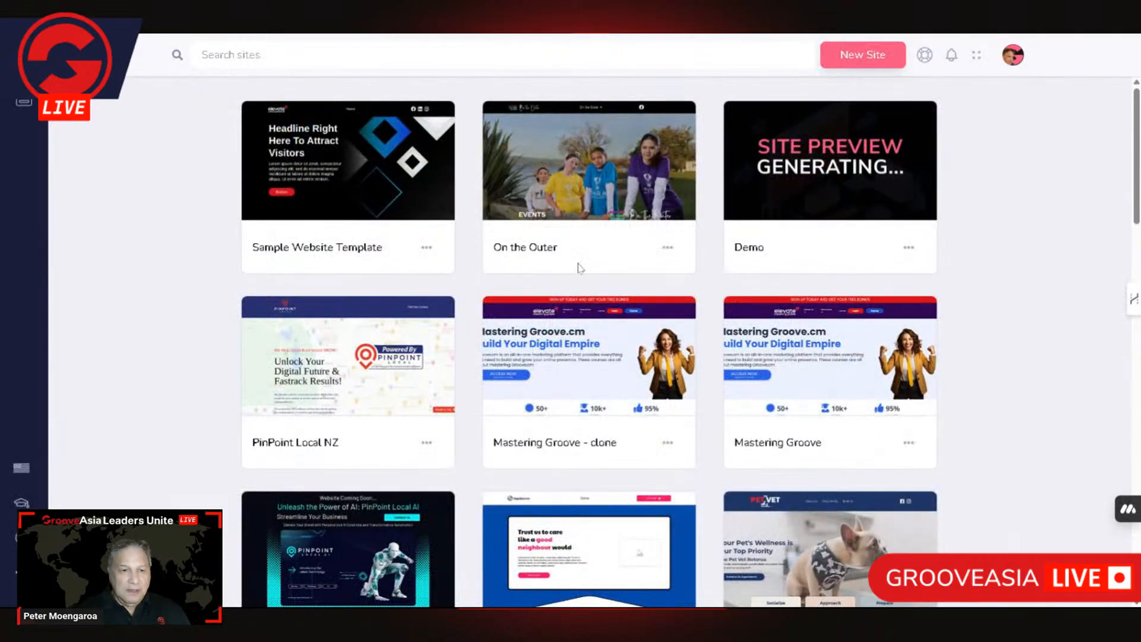
pyautogui.scroll(-5, 588, 276)
pyautogui.scroll(5, 603, 288)
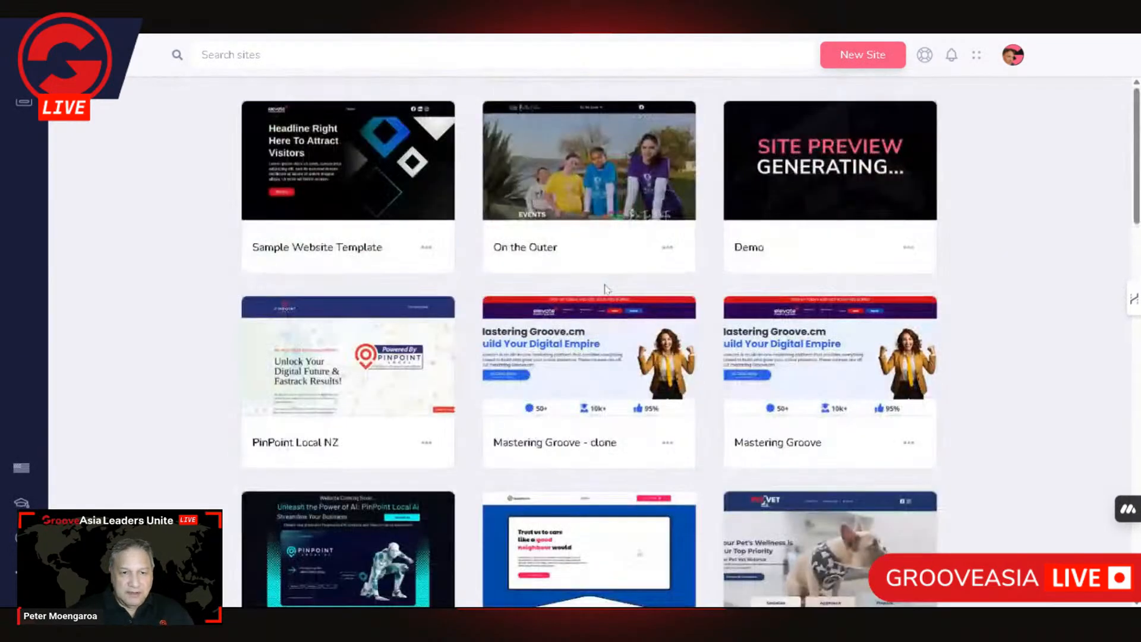
pyautogui.moveTo(334, 197)
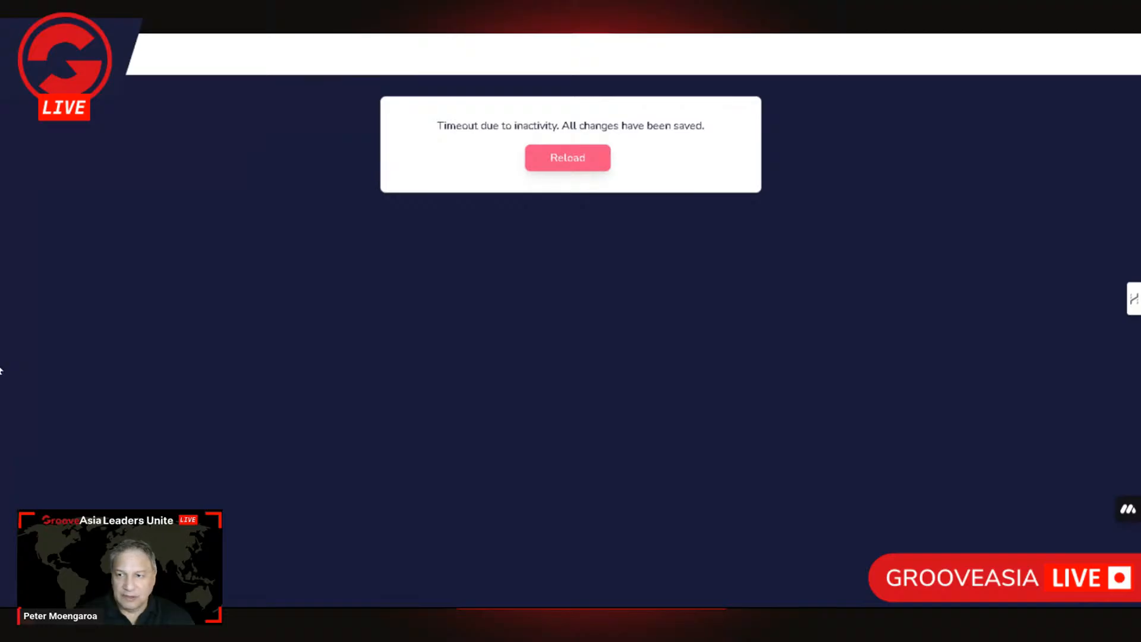
pyautogui.press('F5')
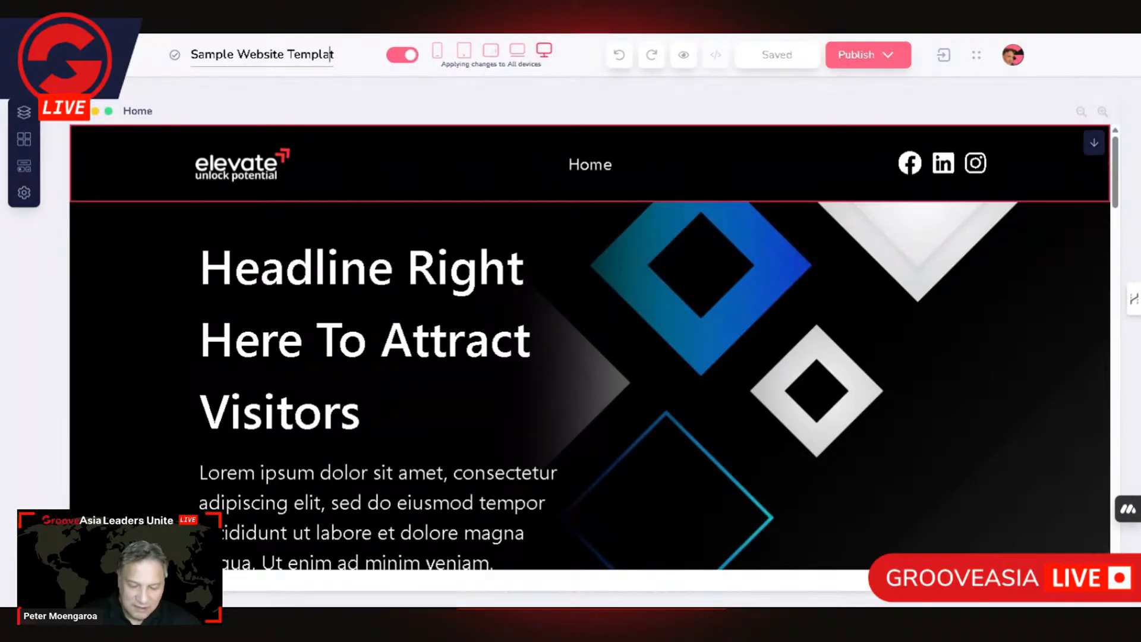
# Edit the end of the site's name so it reads Sample Website Template
pyautogui.click(333, 54)
pyautogui.write('e')
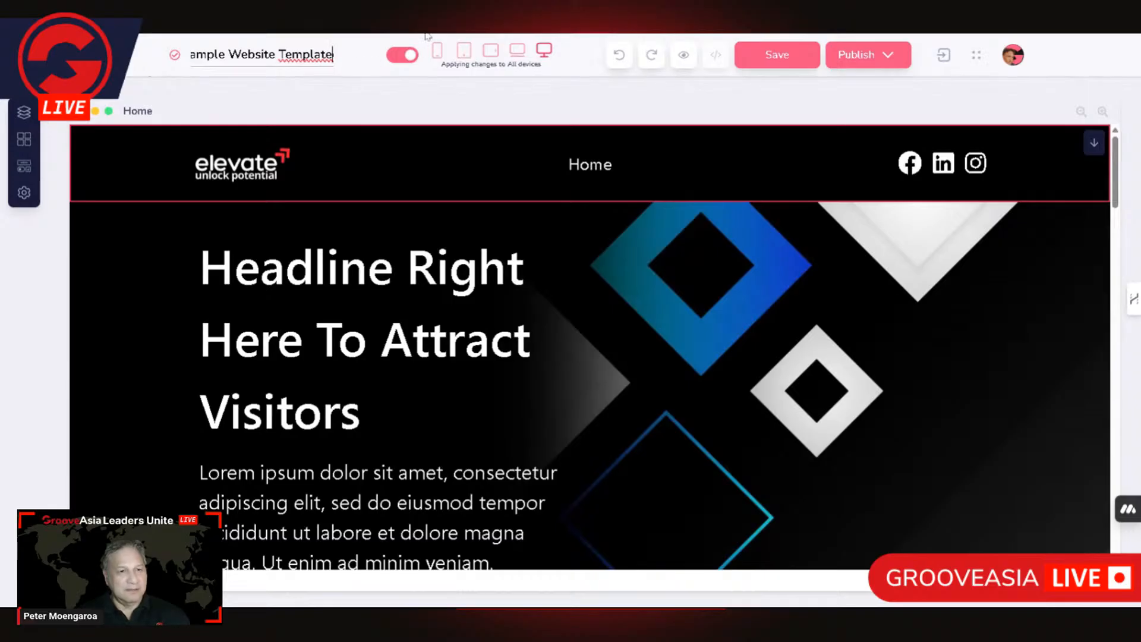
pyautogui.write('e')
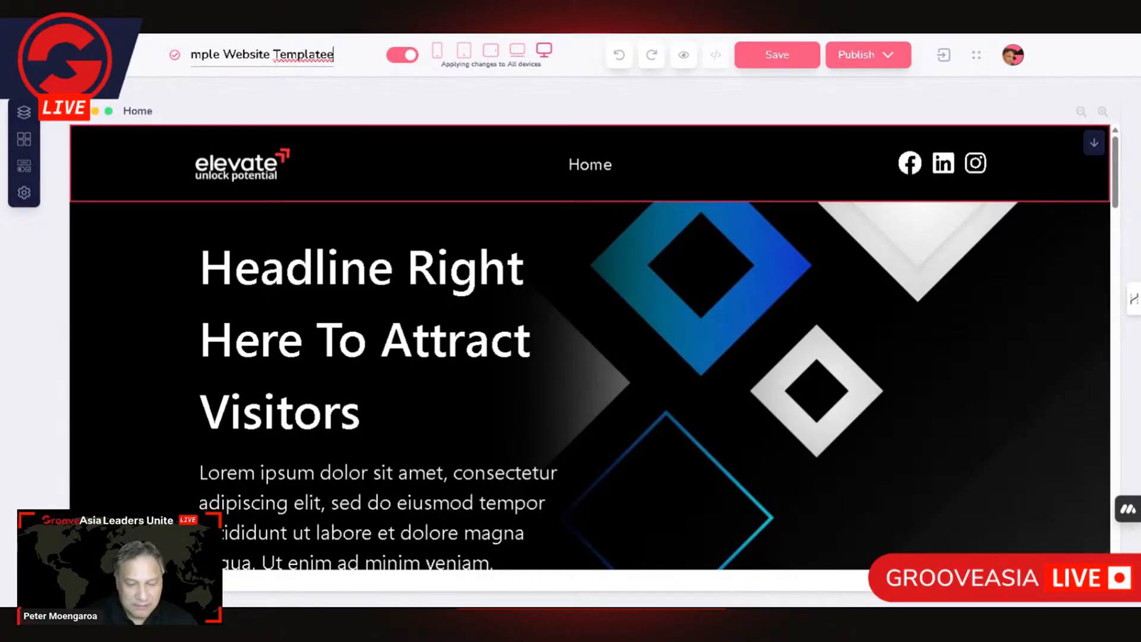
pyautogui.press('BackSpace')
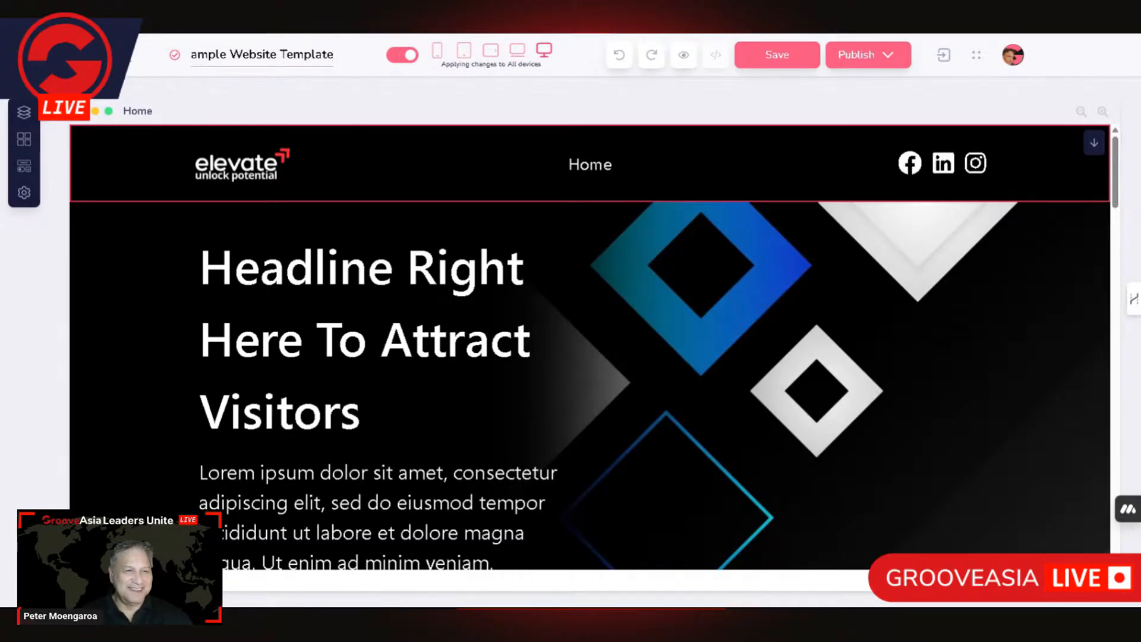
pyautogui.click(126, 57)
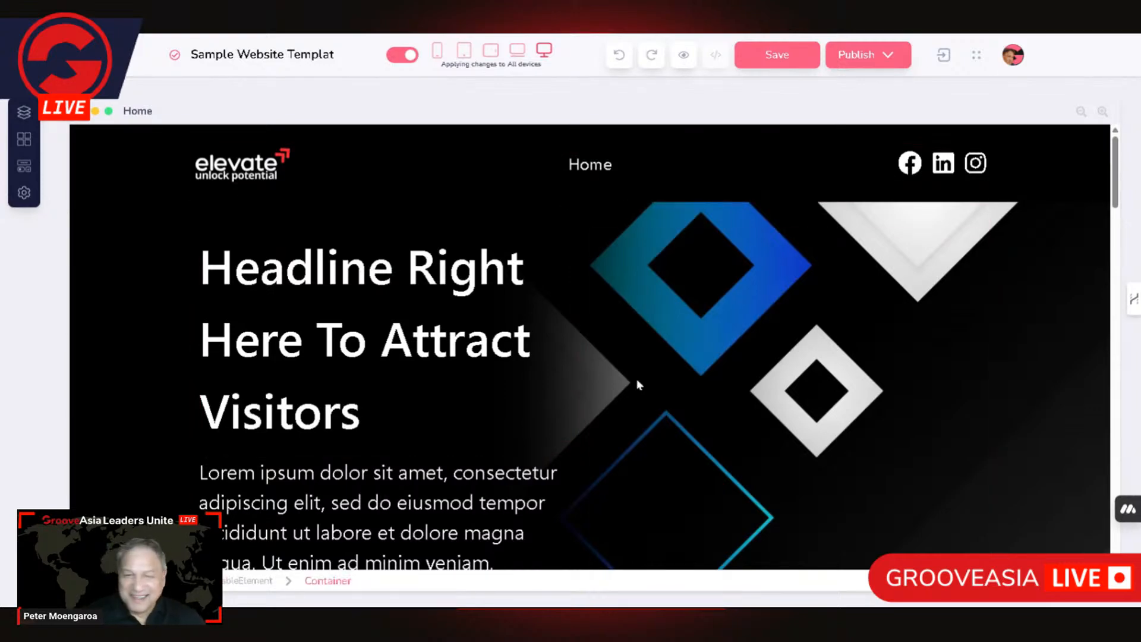
# Look through the home page's sections and examine the image and paragraph inside the About Us tabs section
pyautogui.scroll(-6, 667, 450)
pyautogui.scroll(5, 672, 461)
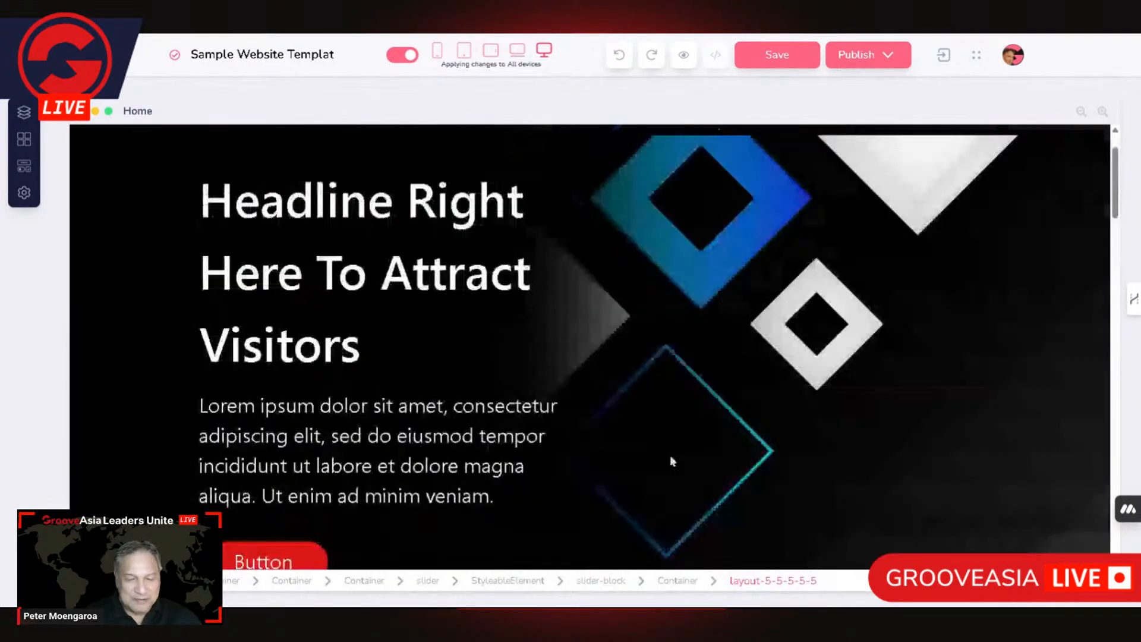
pyautogui.scroll(1, 672, 461)
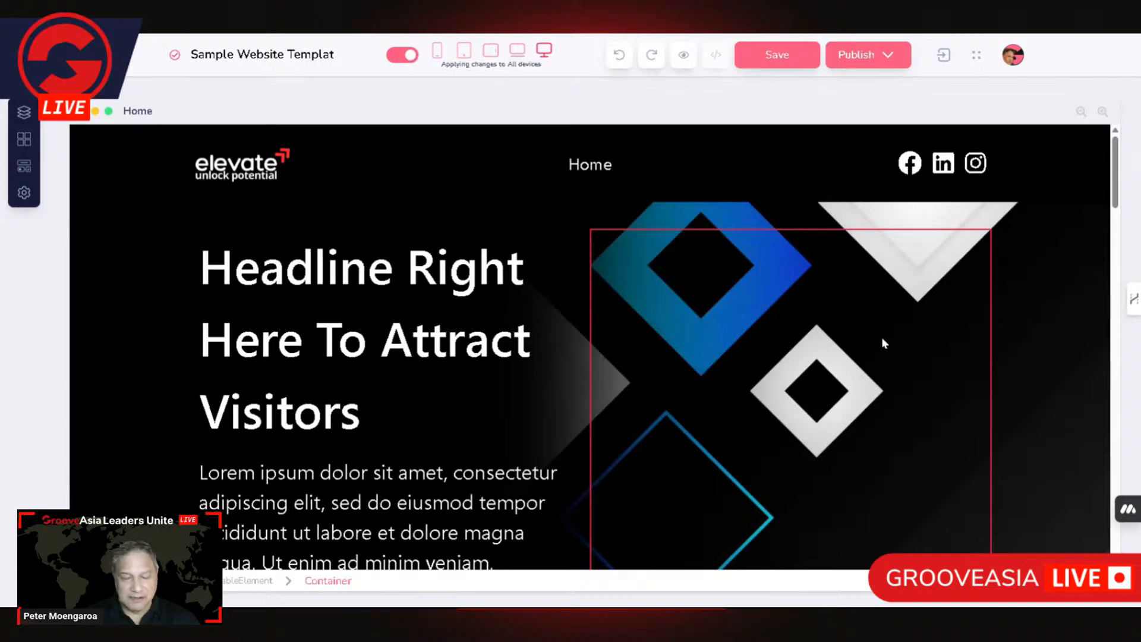
pyautogui.scroll(-15, 882, 340)
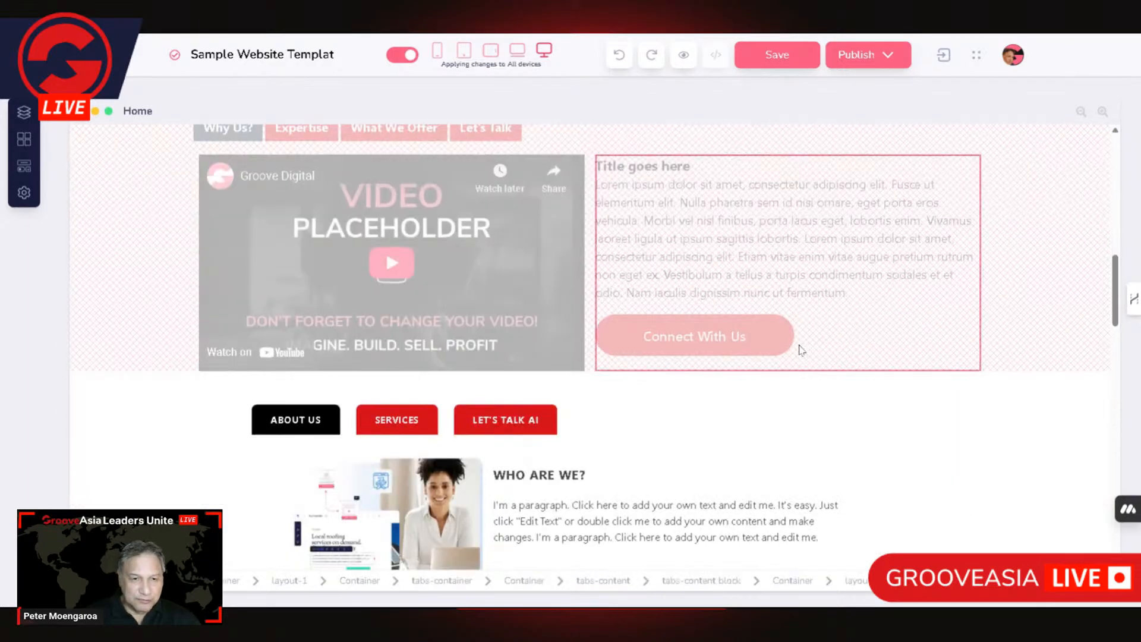
pyautogui.scroll(-8, 799, 349)
pyautogui.scroll(5, 799, 349)
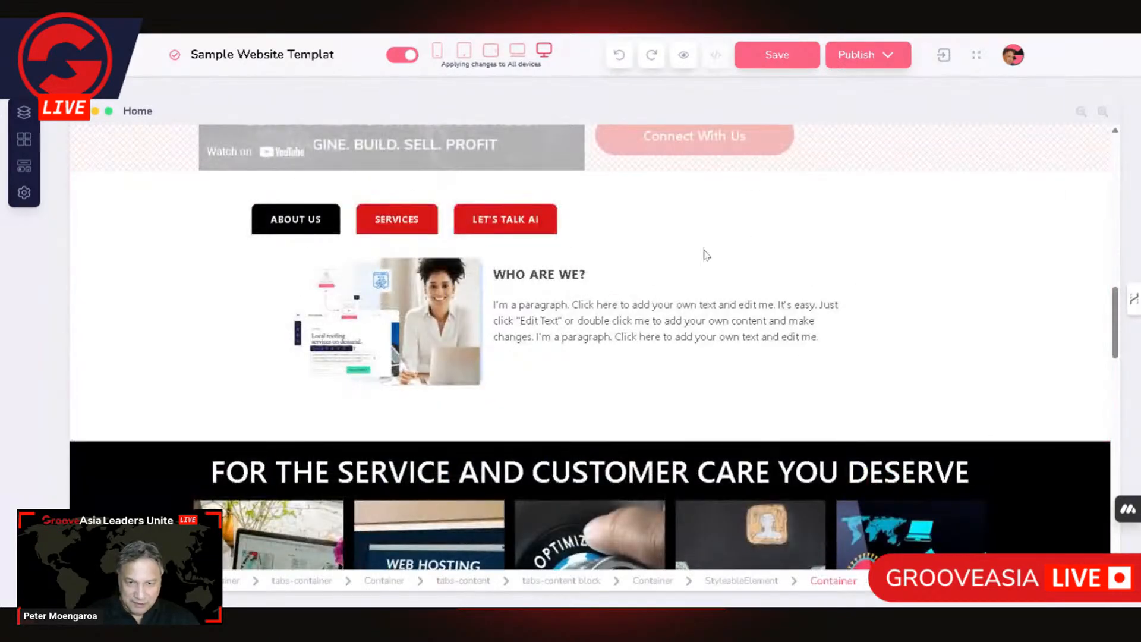
pyautogui.click(861, 287)
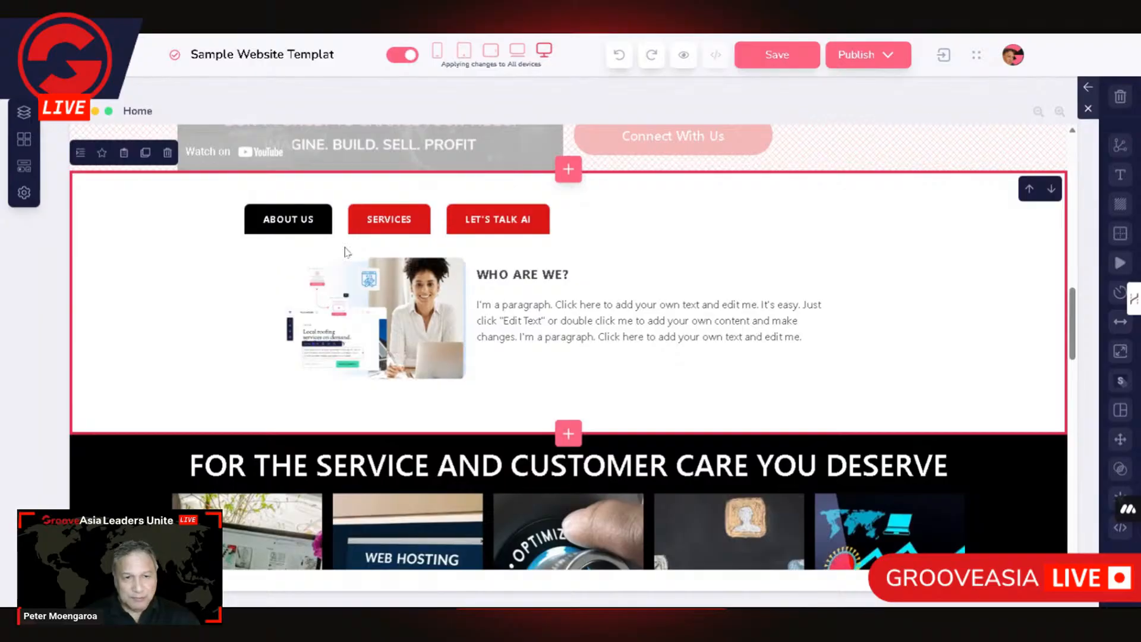
pyautogui.click(353, 339)
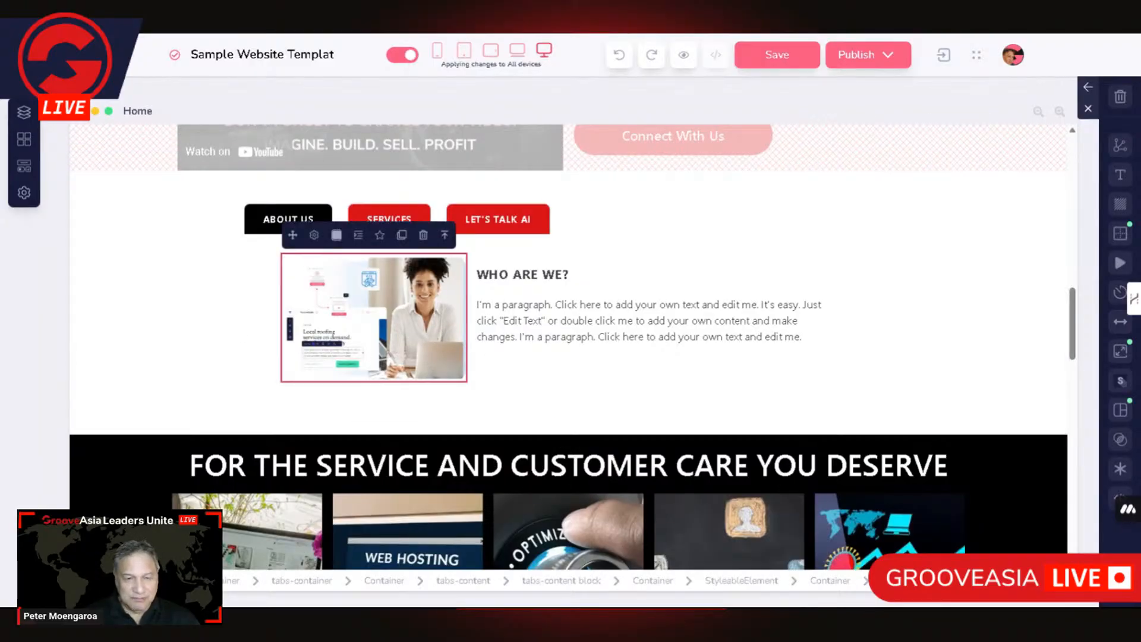
pyautogui.click(735, 330)
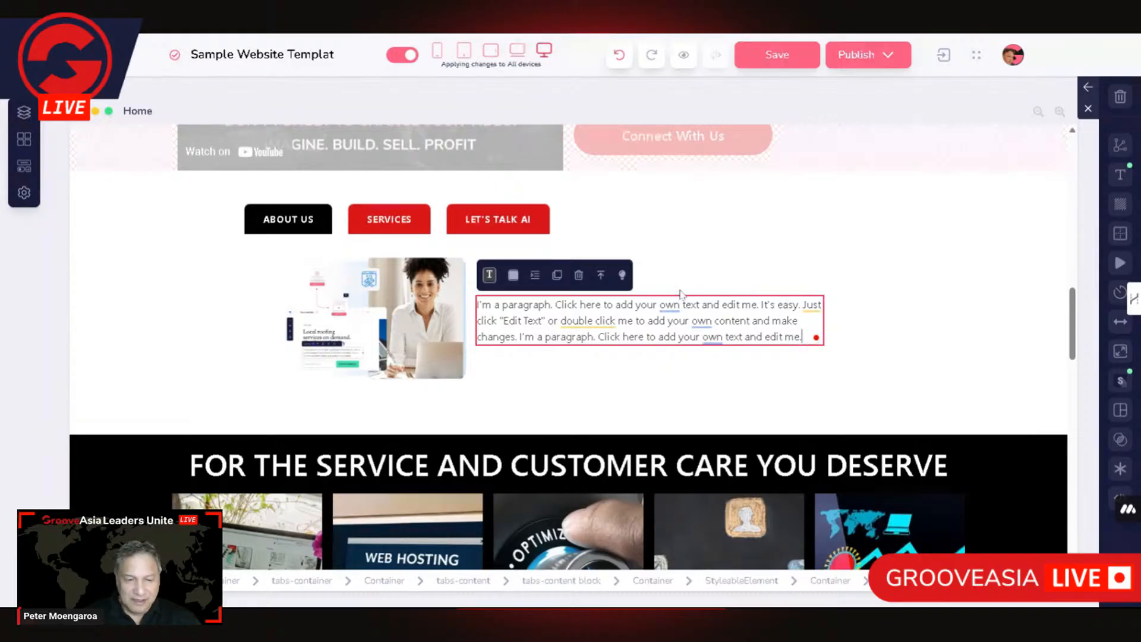
pyautogui.click(414, 323)
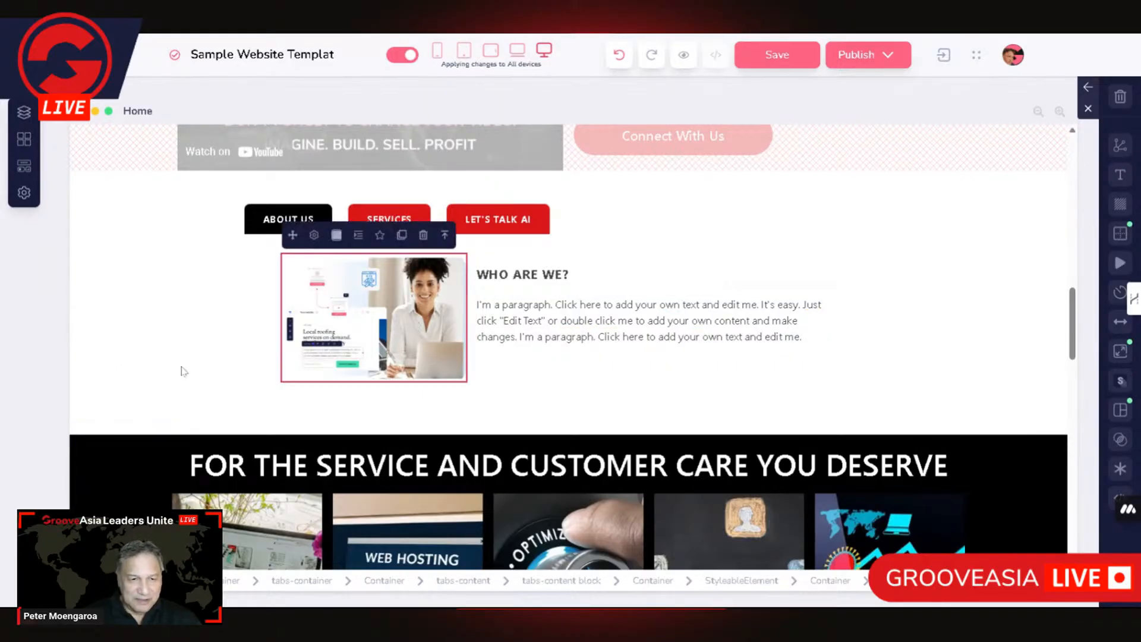
pyautogui.click(856, 288)
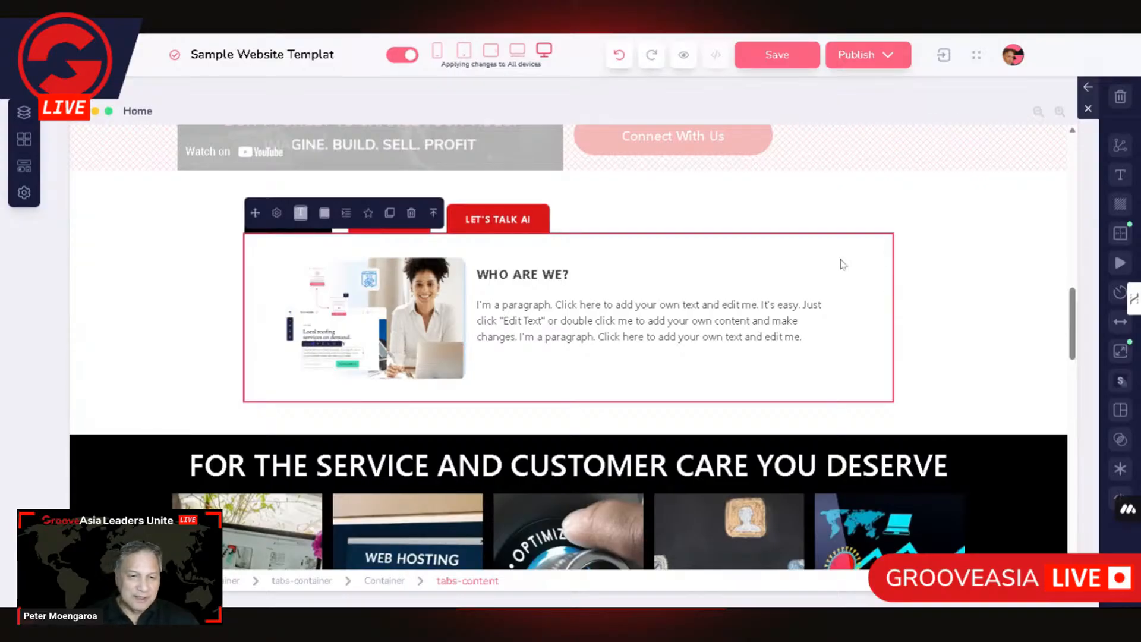
# Hide the About Us, Services and Let's Talk AI tabs section by setting its layout display to none
pyautogui.scroll(5, 922, 321)
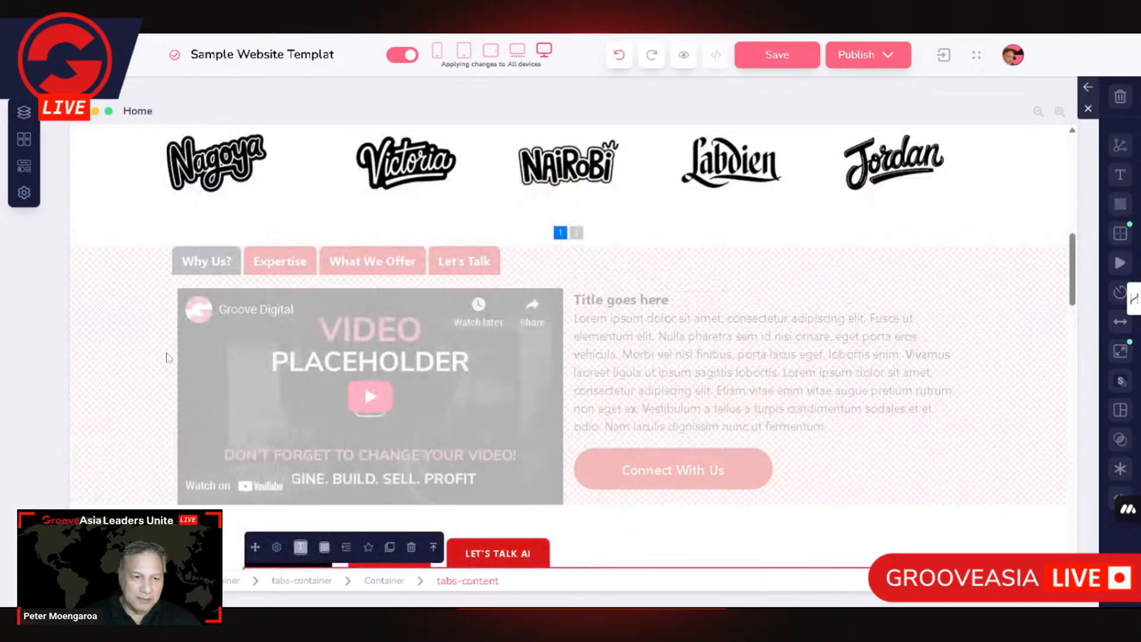
pyautogui.scroll(-5, 201, 391)
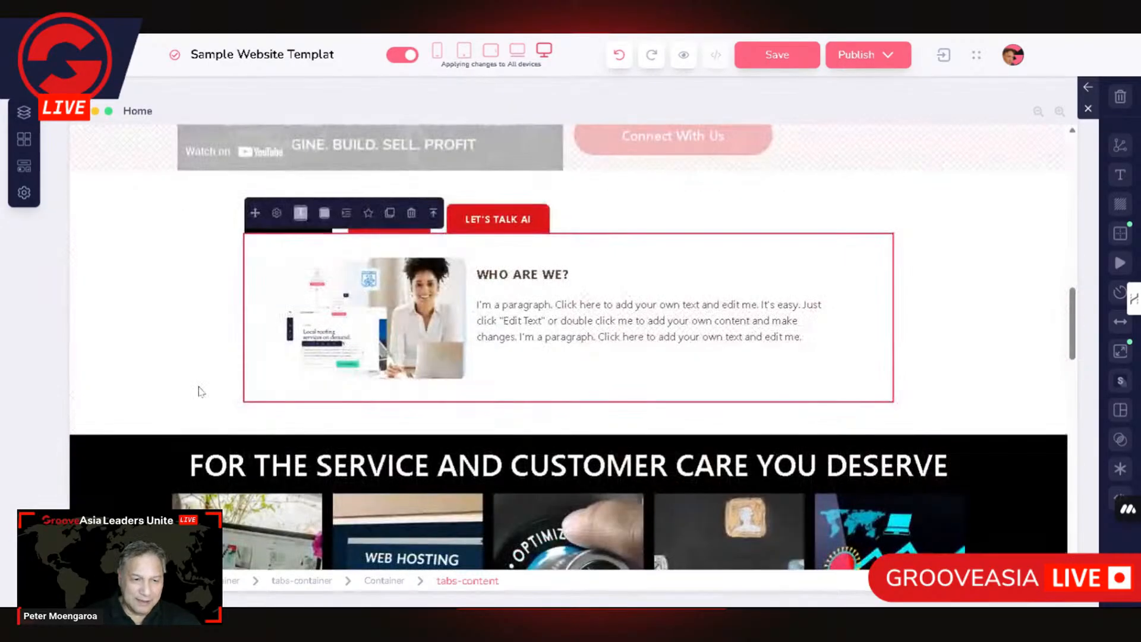
pyautogui.click(135, 255)
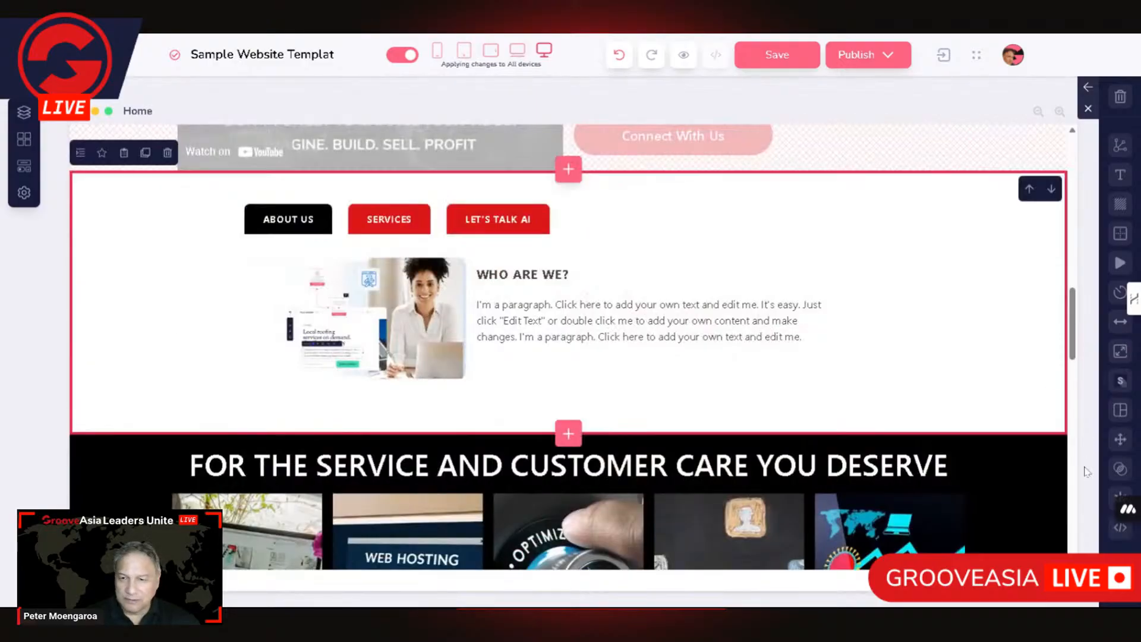
pyautogui.click(1120, 410)
pyautogui.click(994, 324)
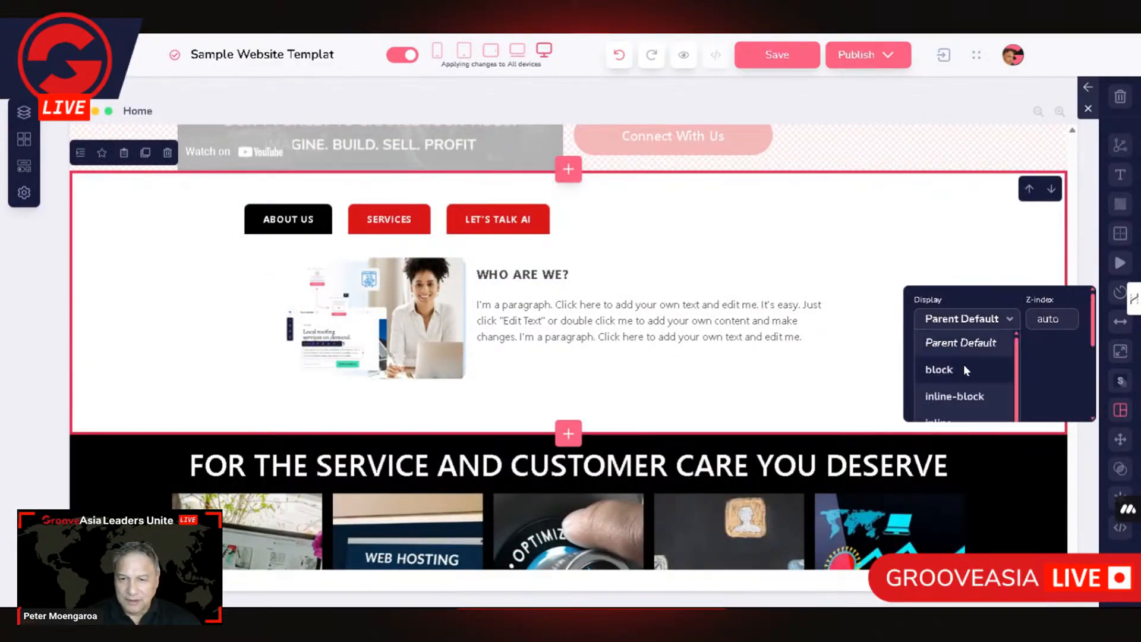
pyautogui.scroll(-3, 974, 366)
pyautogui.click(954, 354)
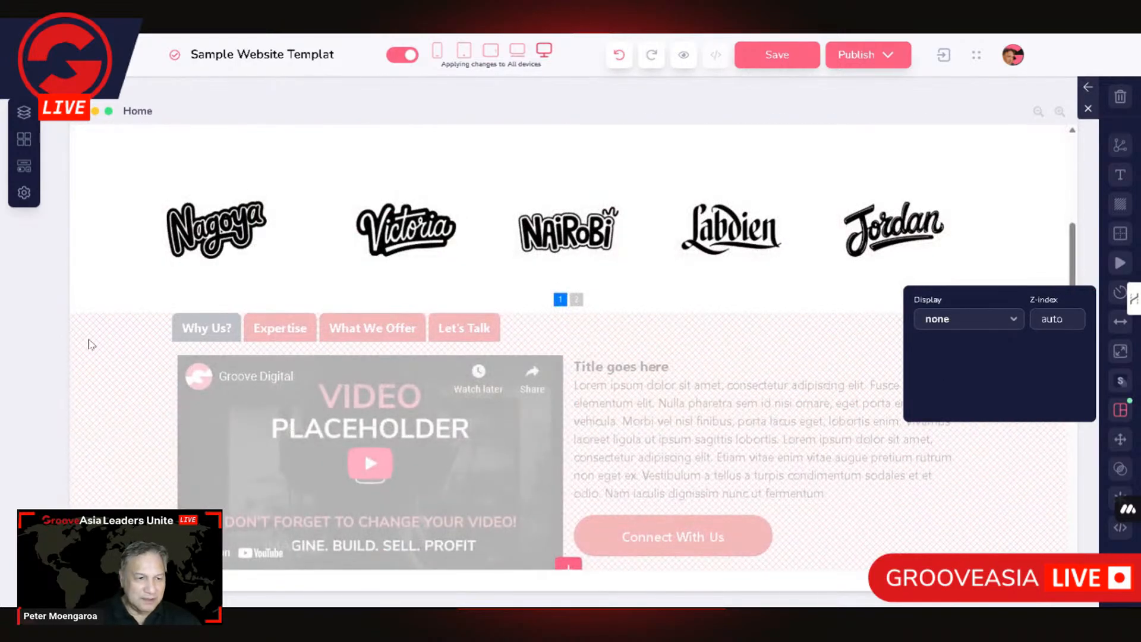
# Unhide the Why Us video tabs section by setting its layout display to Parent Default
pyautogui.click(90, 343)
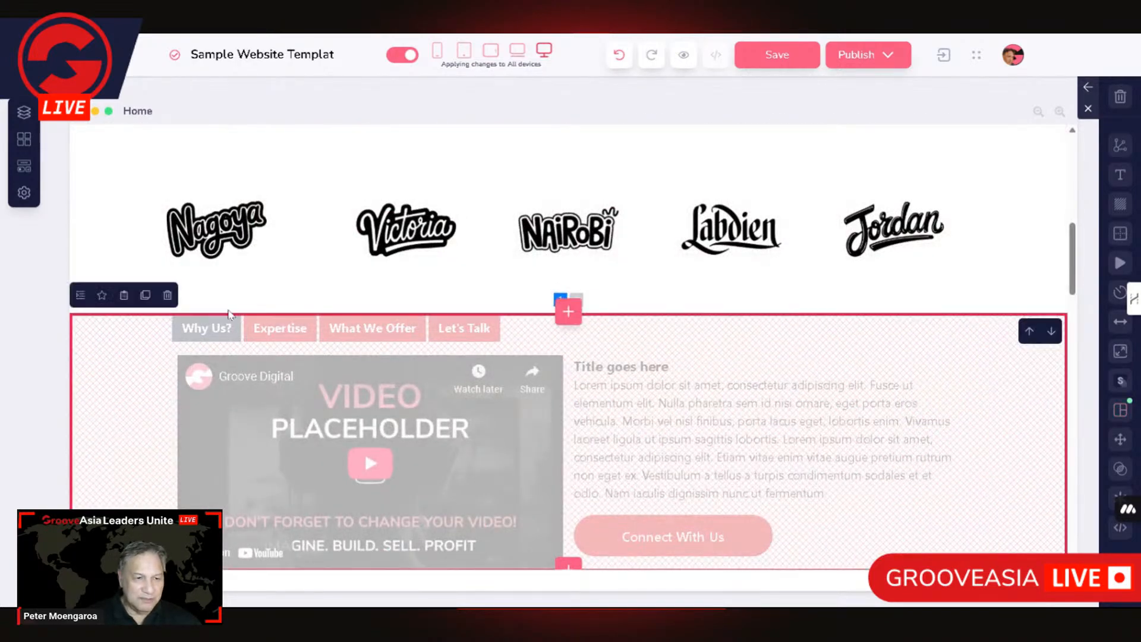
pyautogui.scroll(-5, 664, 278)
pyautogui.scroll(5, 671, 284)
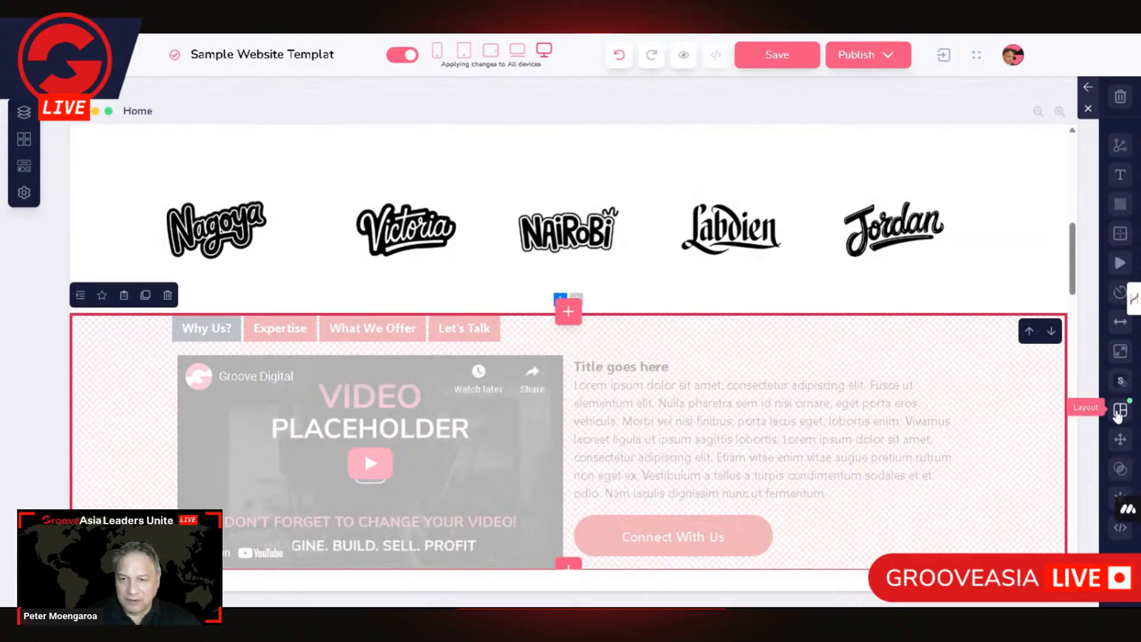
pyautogui.click(1120, 410)
pyautogui.click(987, 328)
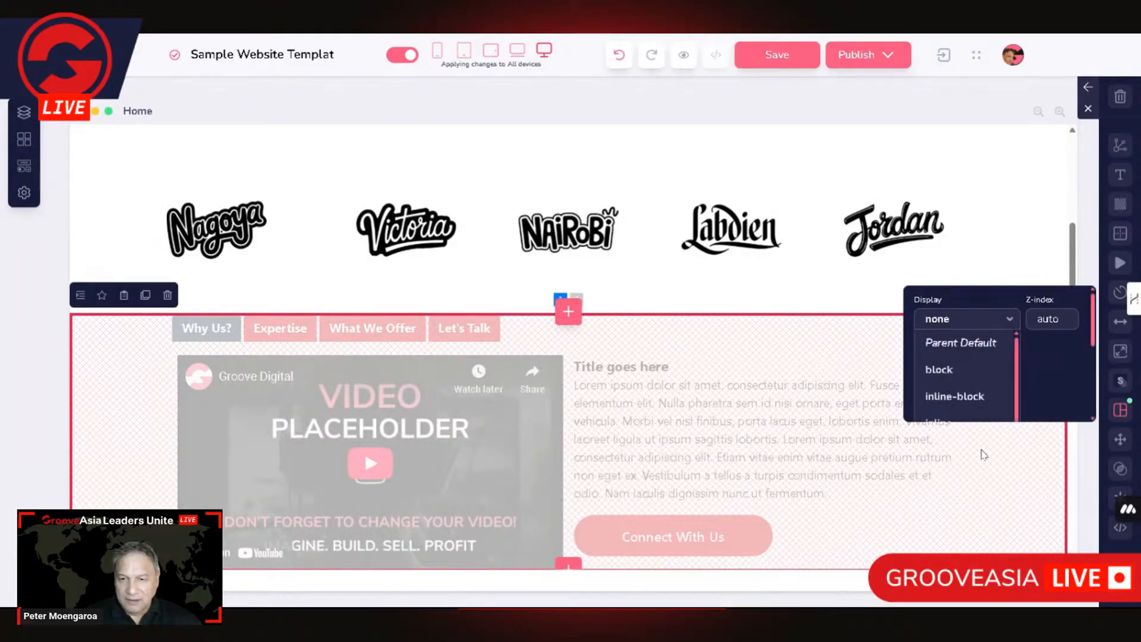
pyautogui.scroll(-5, 961, 386)
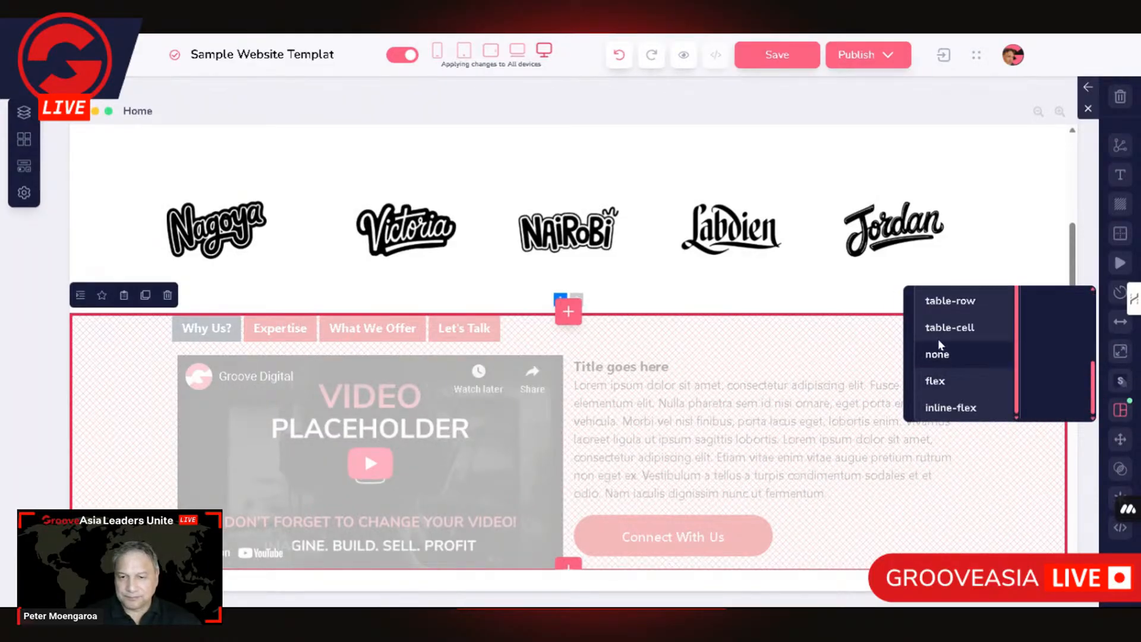
pyautogui.click(942, 355)
pyautogui.click(979, 325)
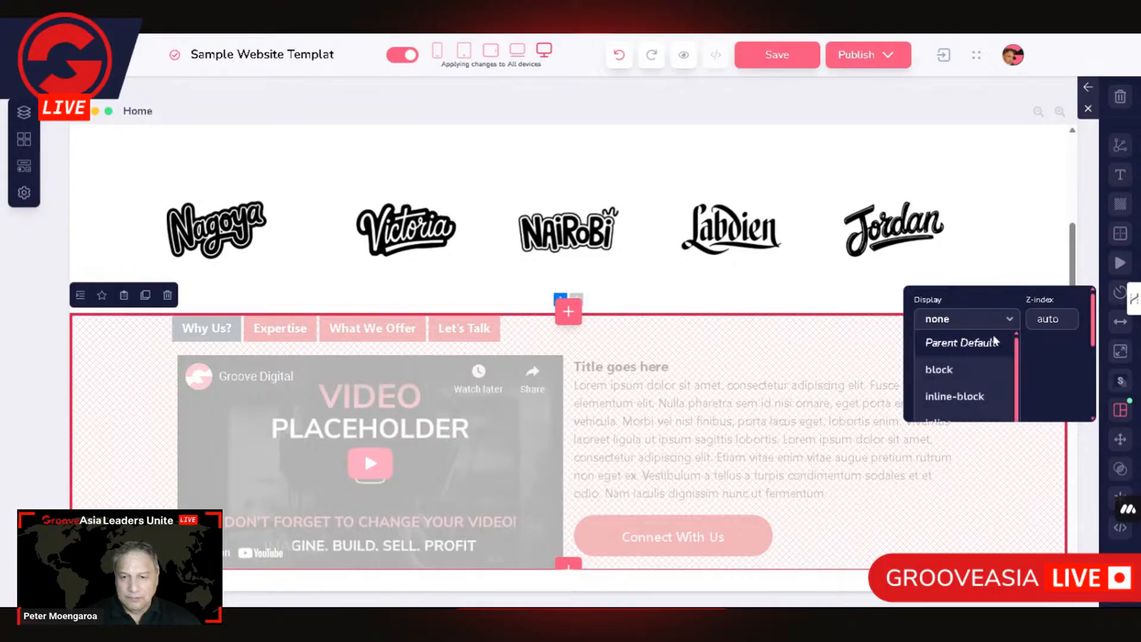
pyautogui.click(961, 342)
pyautogui.scroll(-5, 697, 445)
pyautogui.scroll(3, 697, 446)
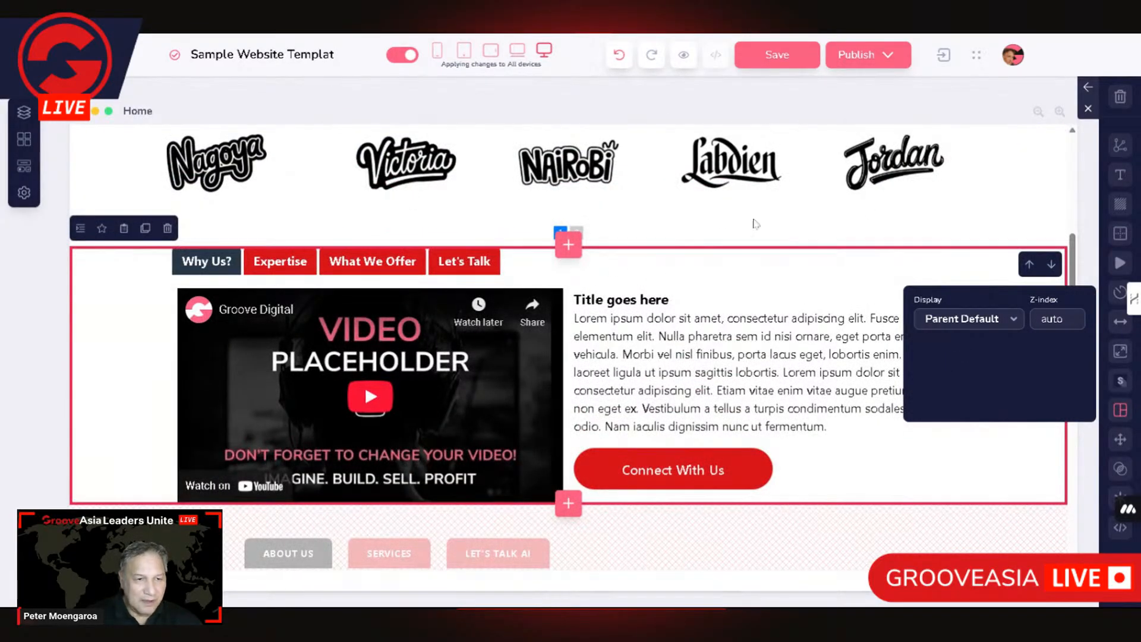
pyautogui.click(911, 241)
# Check the contents of the Expertise, What We Offer and Let's Talk tabs in the unhidden section
pyautogui.scroll(-3, 883, 410)
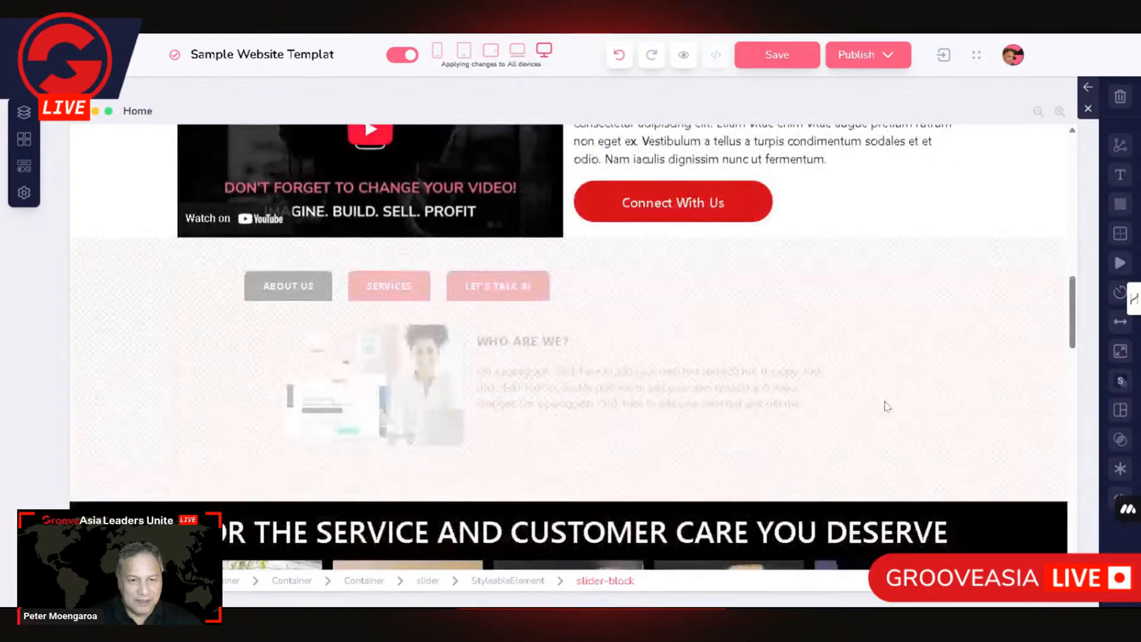
pyautogui.scroll(3, 890, 369)
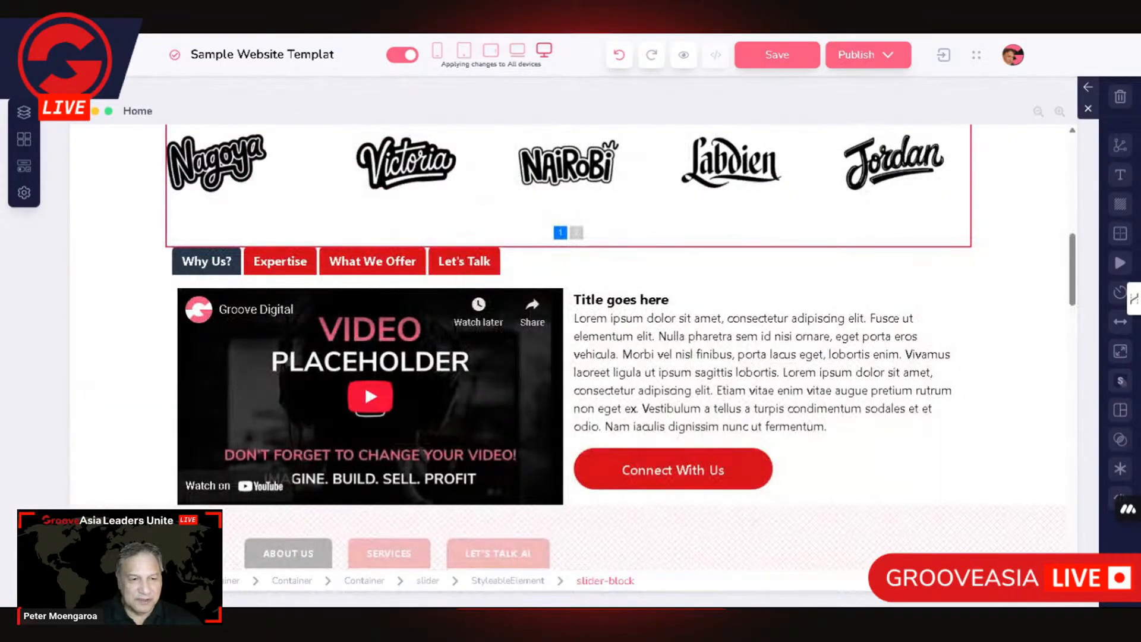
pyautogui.click(271, 268)
pyautogui.scroll(-2, 532, 315)
pyautogui.scroll(2, 687, 323)
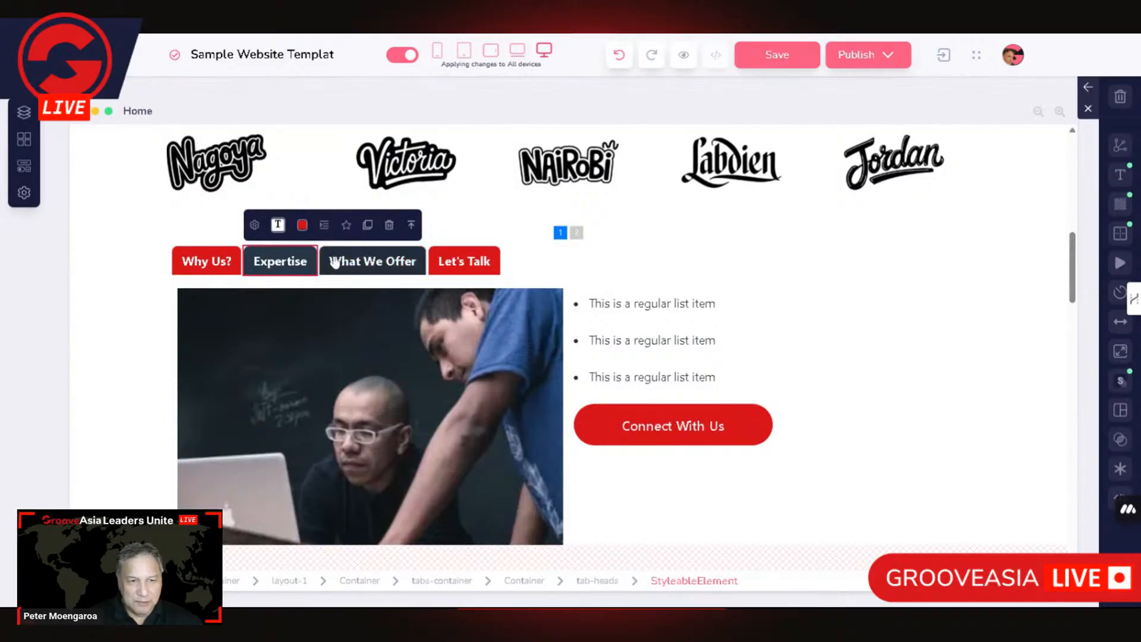
pyautogui.click(361, 263)
pyautogui.click(459, 266)
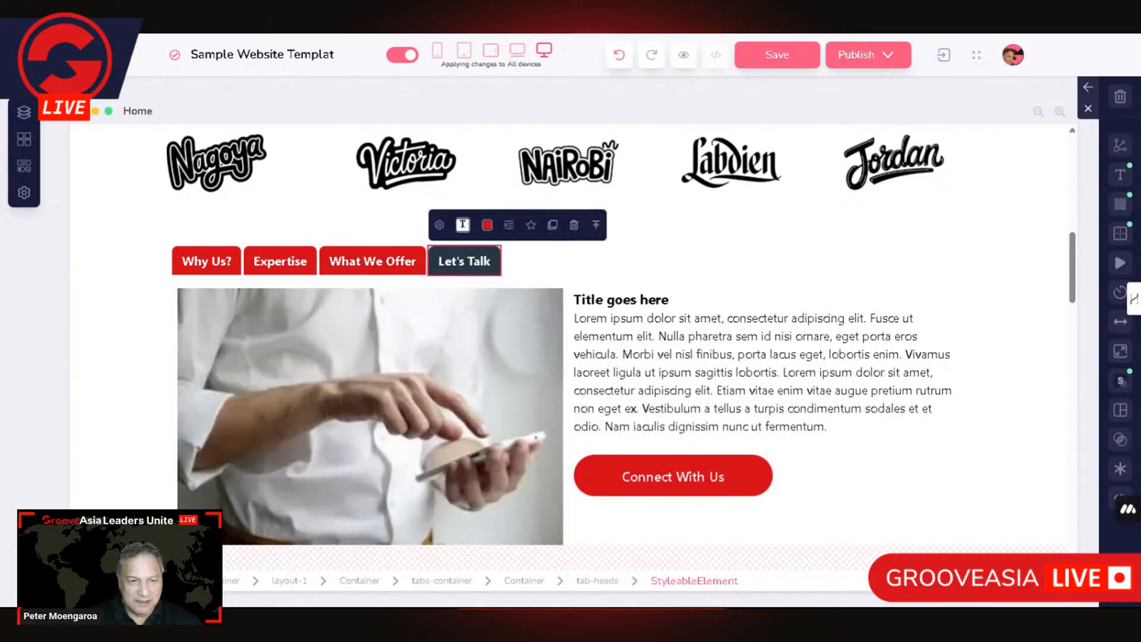
# Return to the Why Us? tab and examine its video, text and button content
pyautogui.click(217, 264)
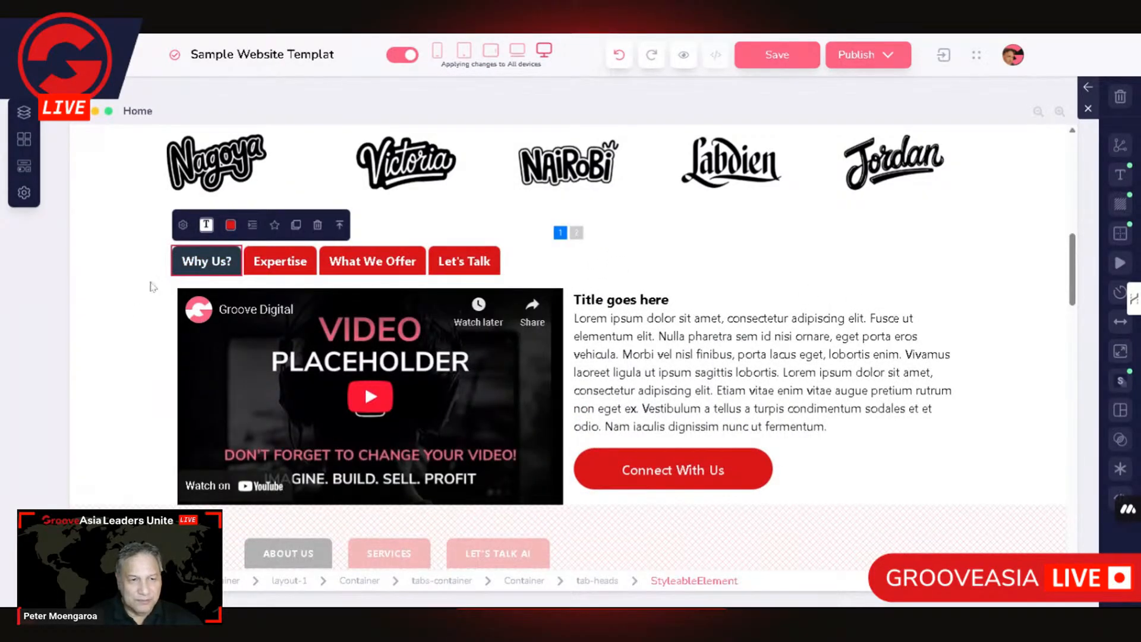
pyautogui.click(145, 291)
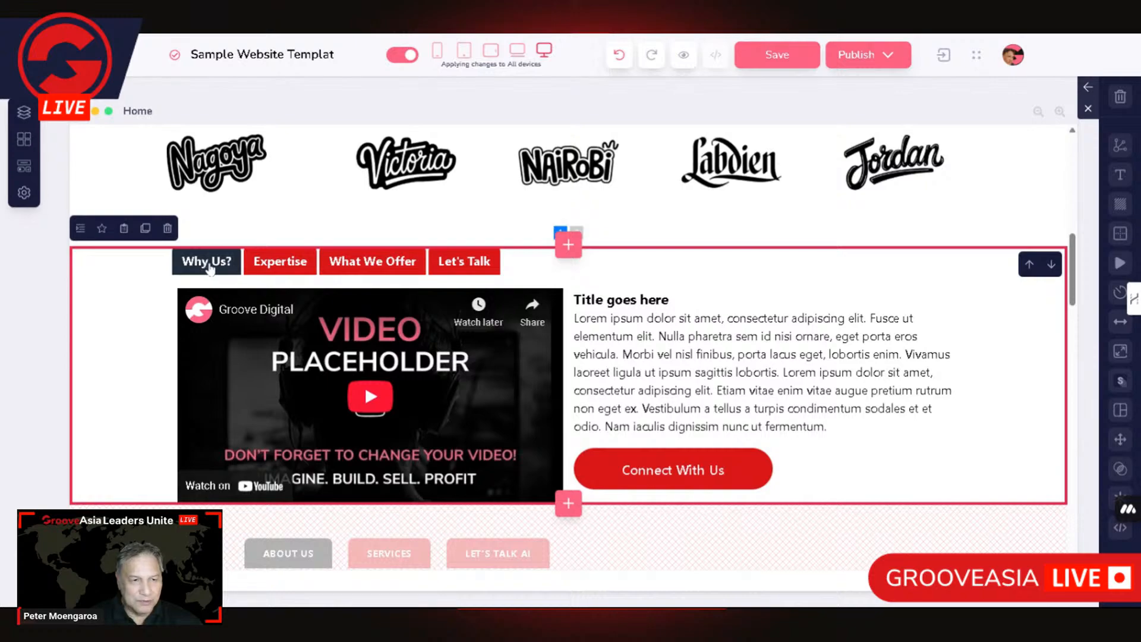
pyautogui.click(205, 264)
pyautogui.click(89, 318)
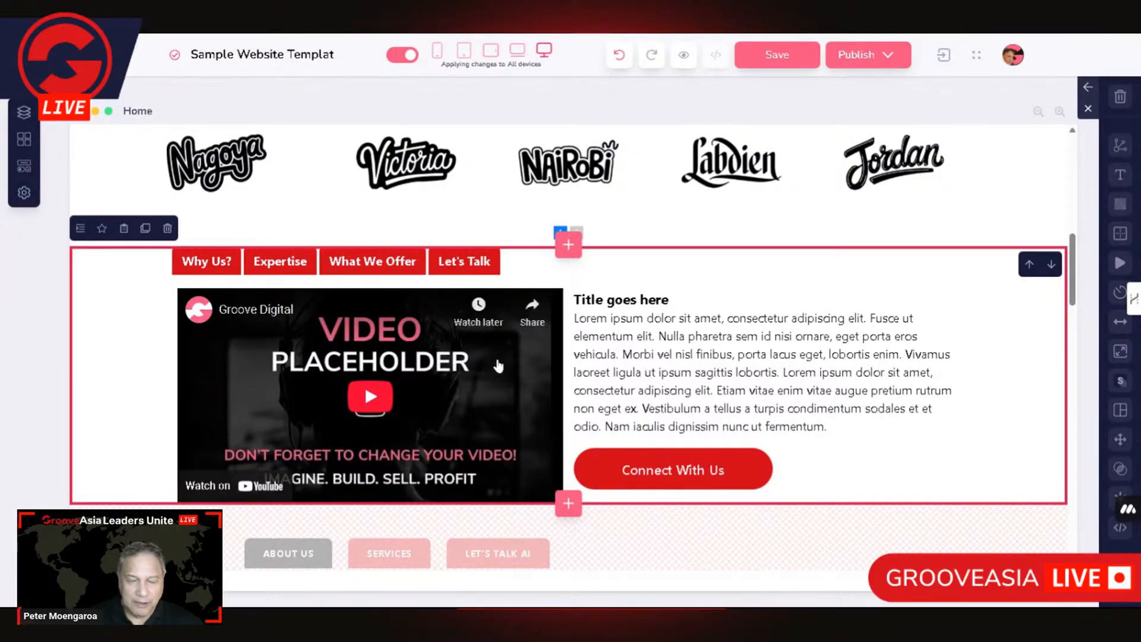
# Insert a single-column empty block directly below the Why Us? video tabs section
pyautogui.scroll(-5, 498, 369)
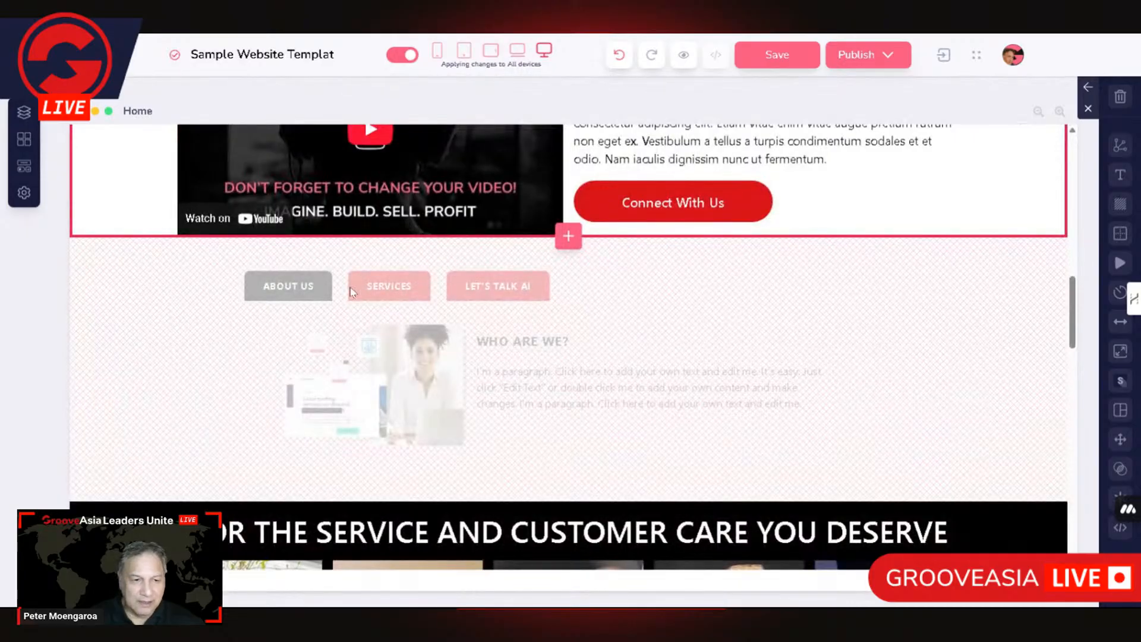
pyautogui.scroll(7, 498, 389)
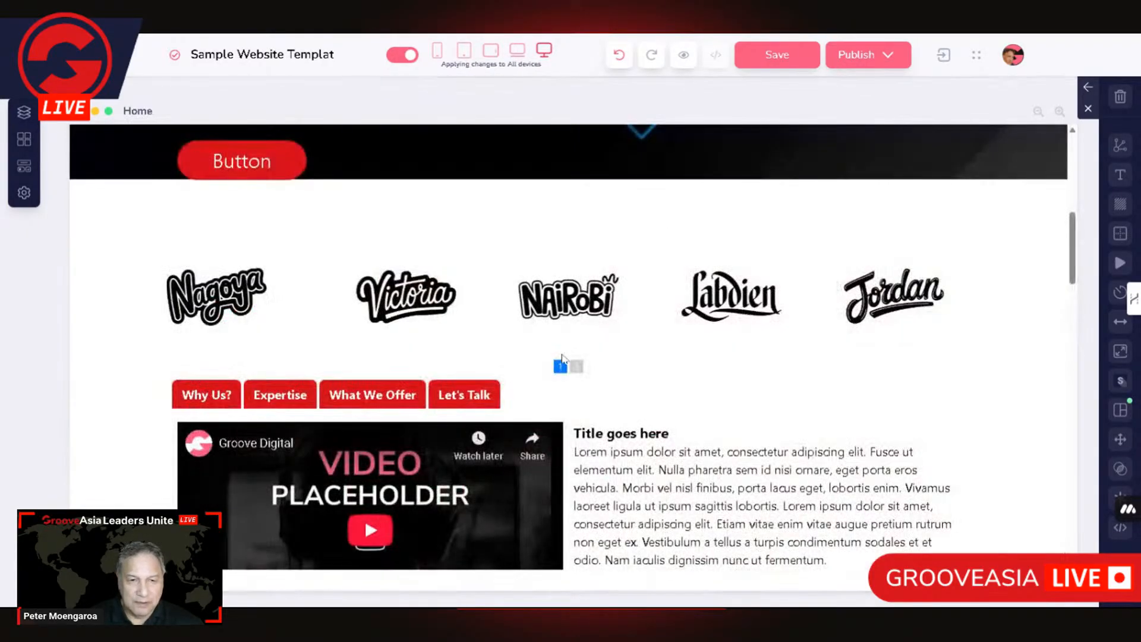
pyautogui.scroll(-1, 498, 388)
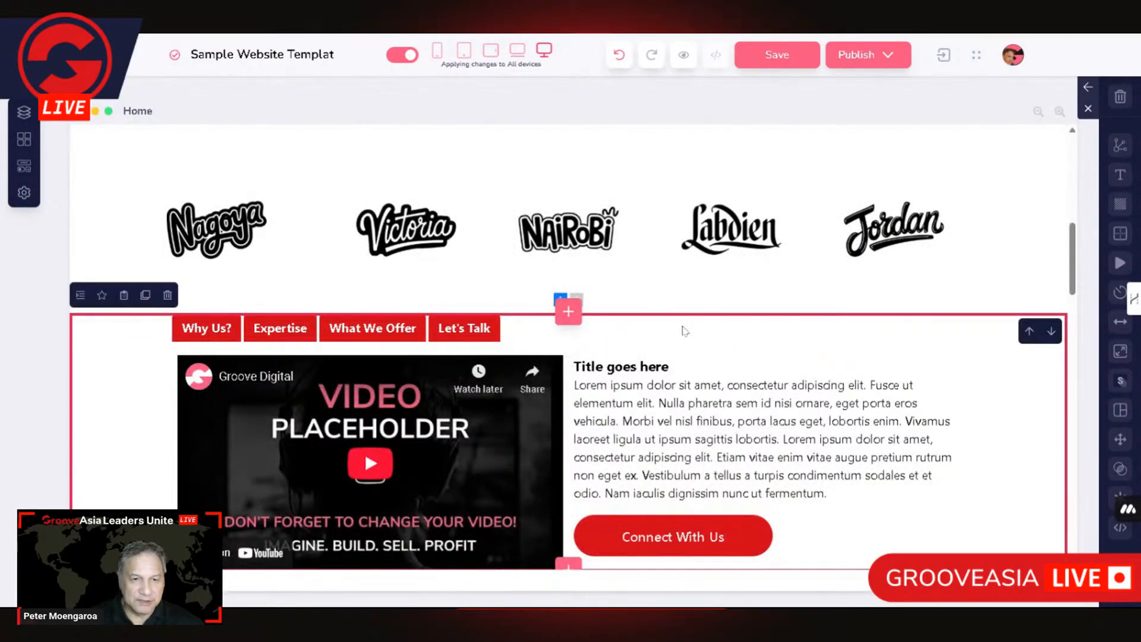
pyautogui.scroll(-5, 568, 309)
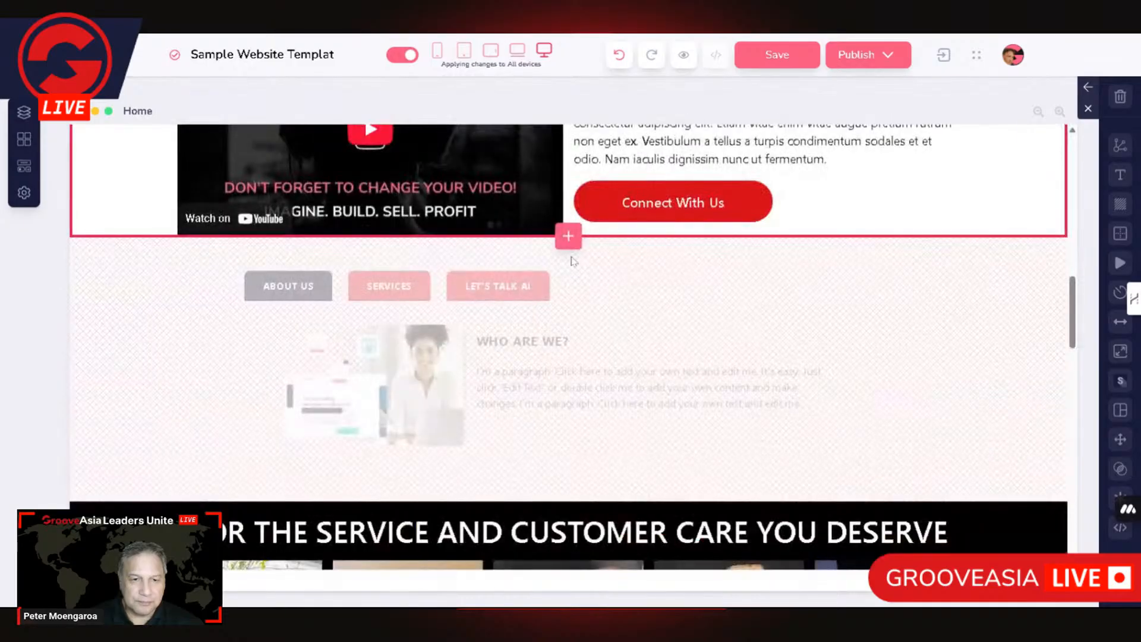
pyautogui.click(568, 236)
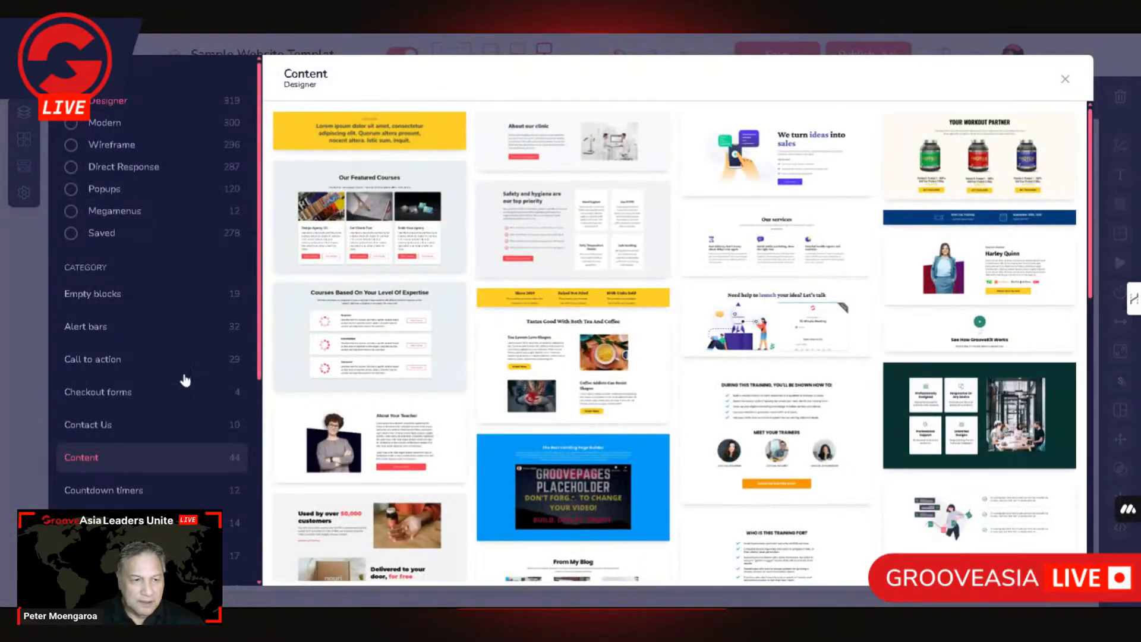
pyautogui.click(123, 294)
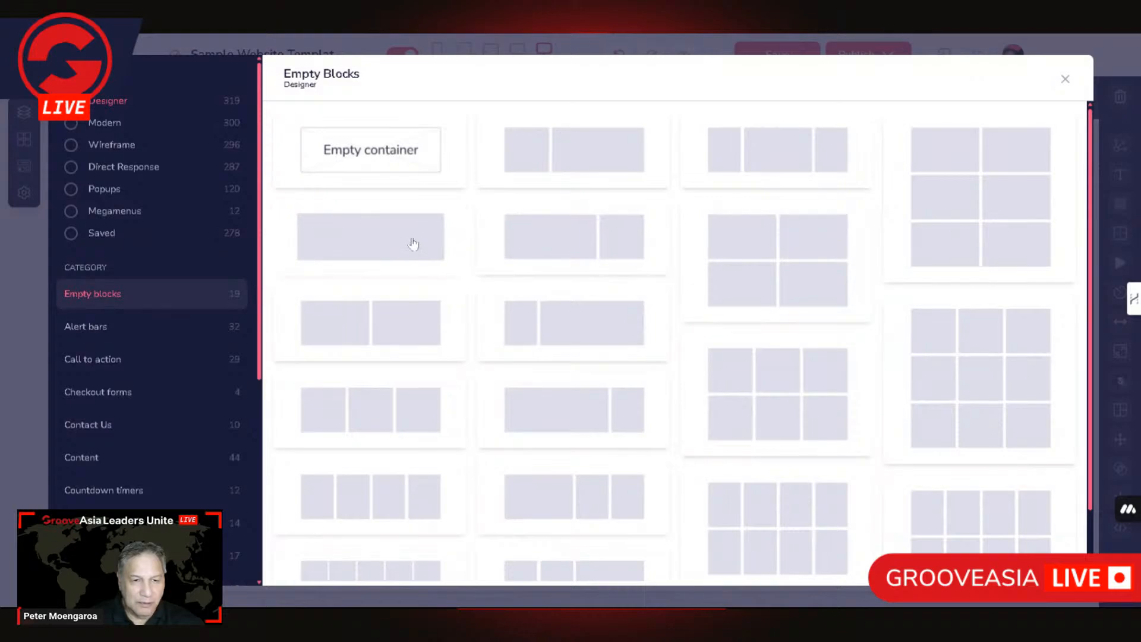
pyautogui.click(413, 243)
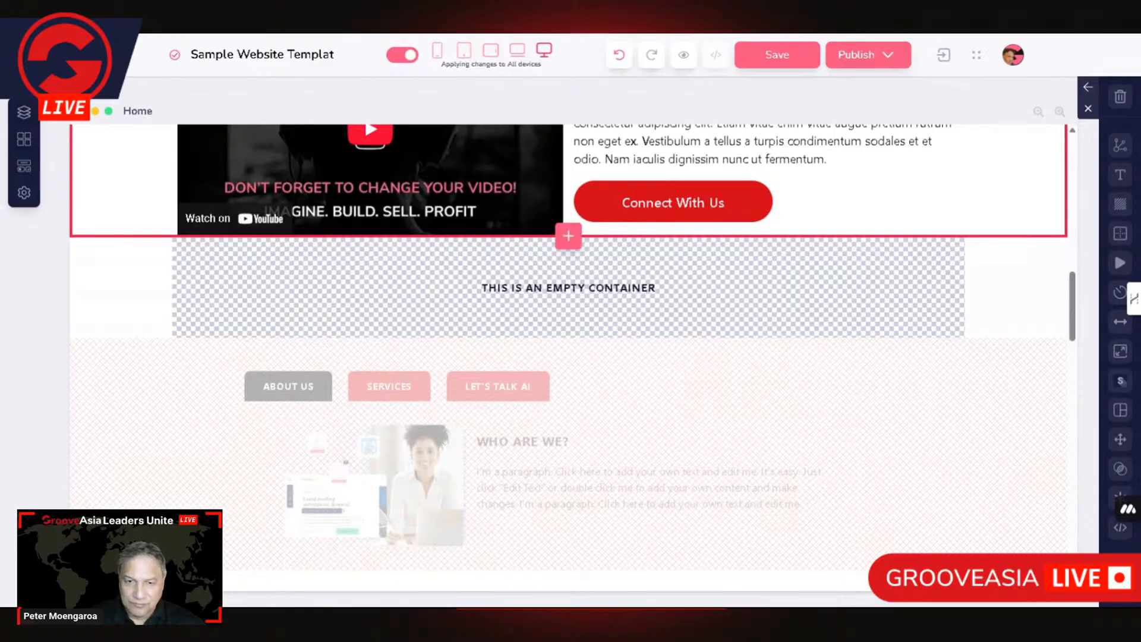
# Set the top and bottom margins of the new empty block's row to 50
pyautogui.click(286, 273)
pyautogui.scroll(2, 453, 301)
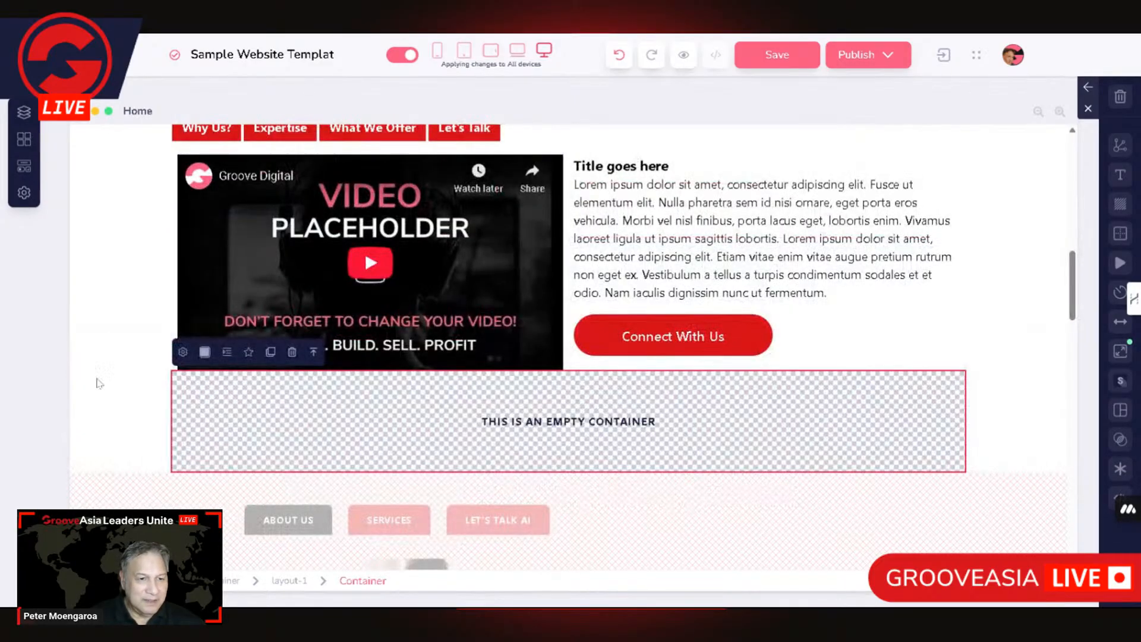
pyautogui.click(135, 409)
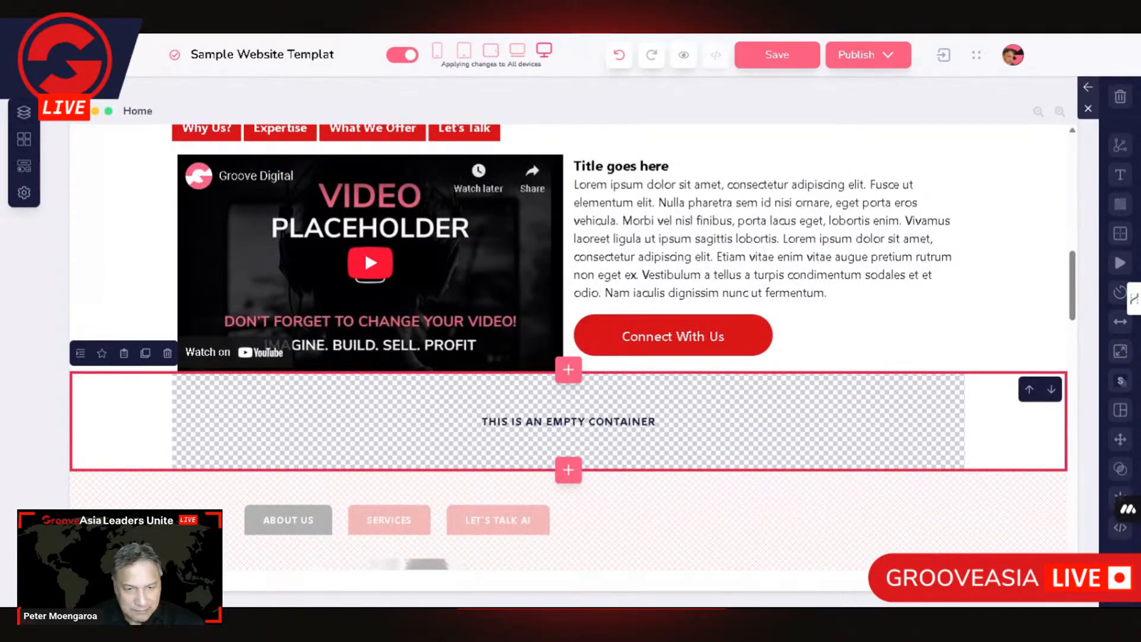
pyautogui.scroll(-2, 1051, 387)
pyautogui.scroll(-2, 1018, 410)
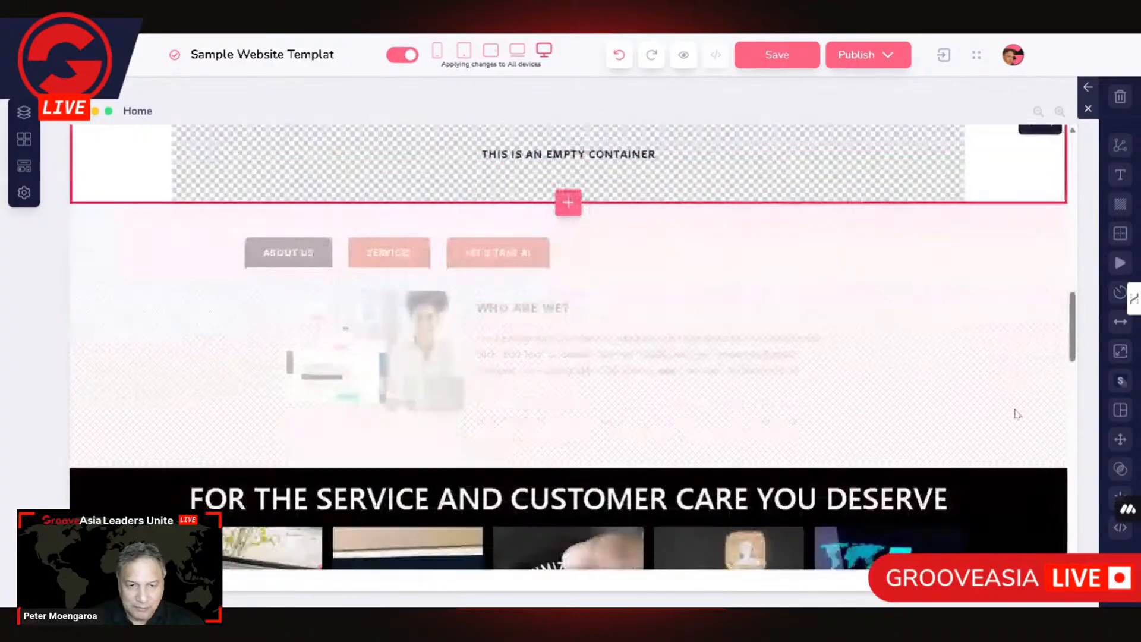
pyautogui.scroll(3, 1014, 410)
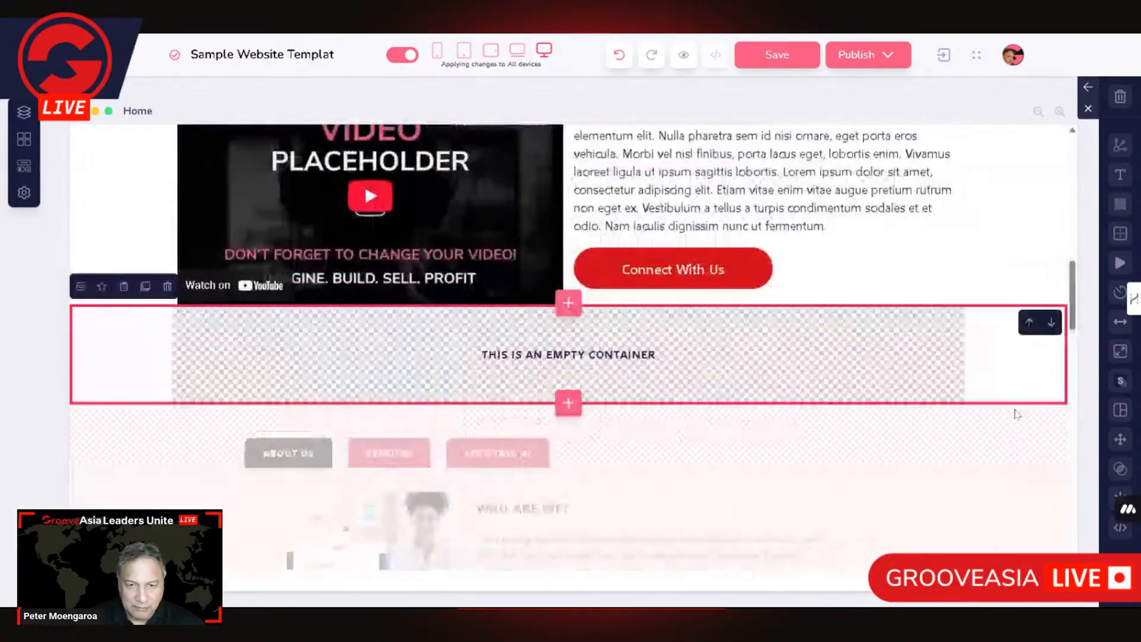
pyautogui.click(1120, 321)
pyautogui.click(1001, 209)
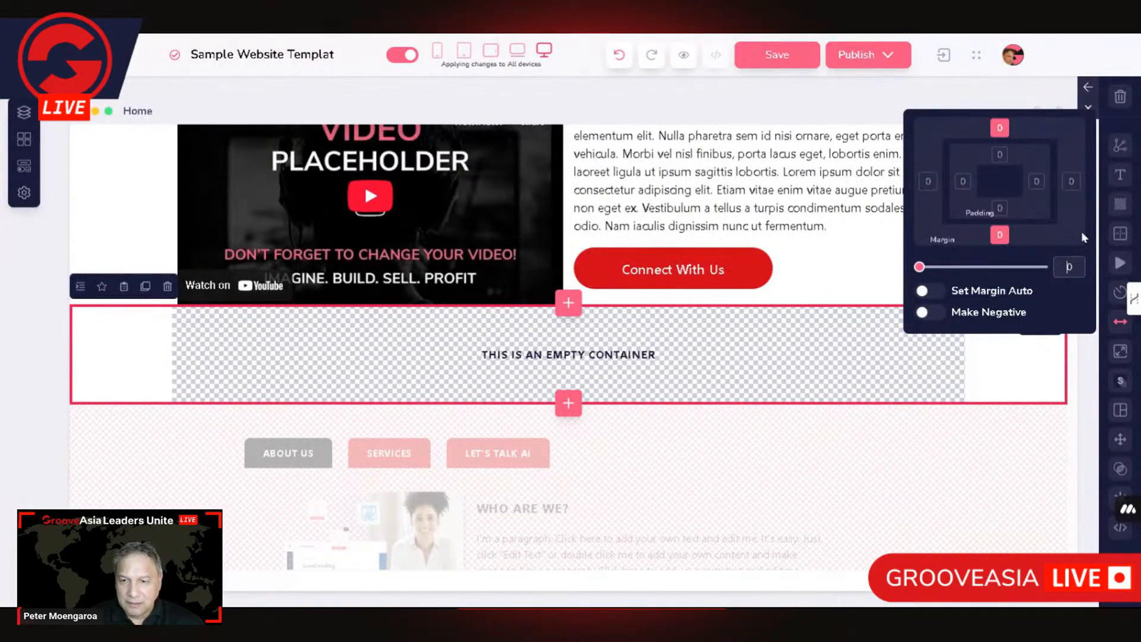
pyautogui.write('5')
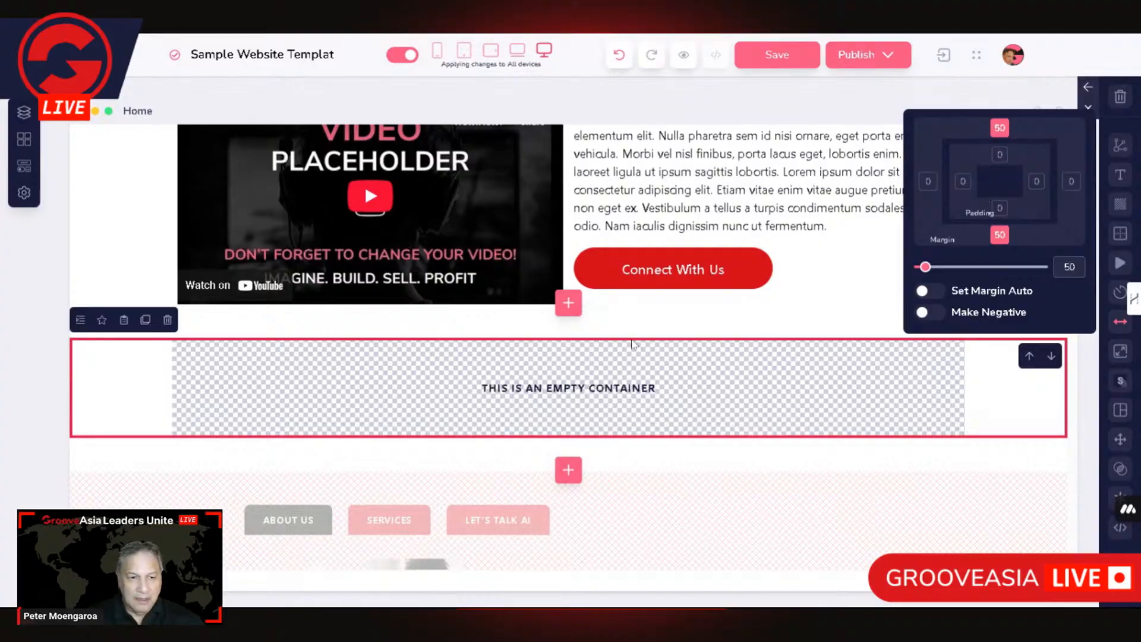
# Select the empty container and look through the elements library for the Tabs elements
pyautogui.click(375, 364)
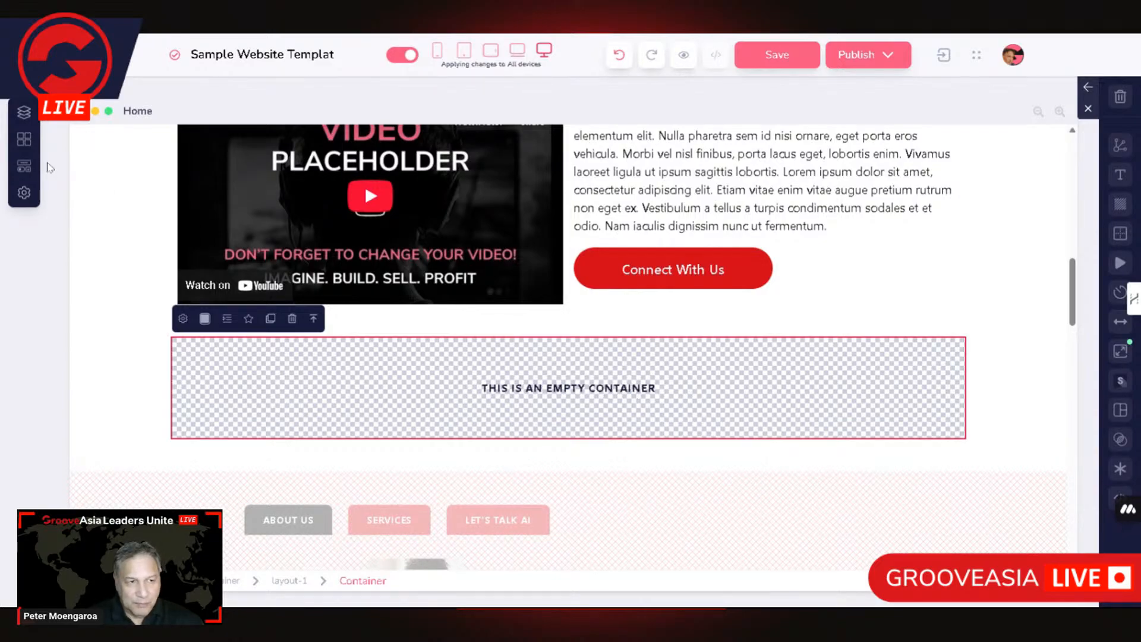
pyautogui.click(22, 171)
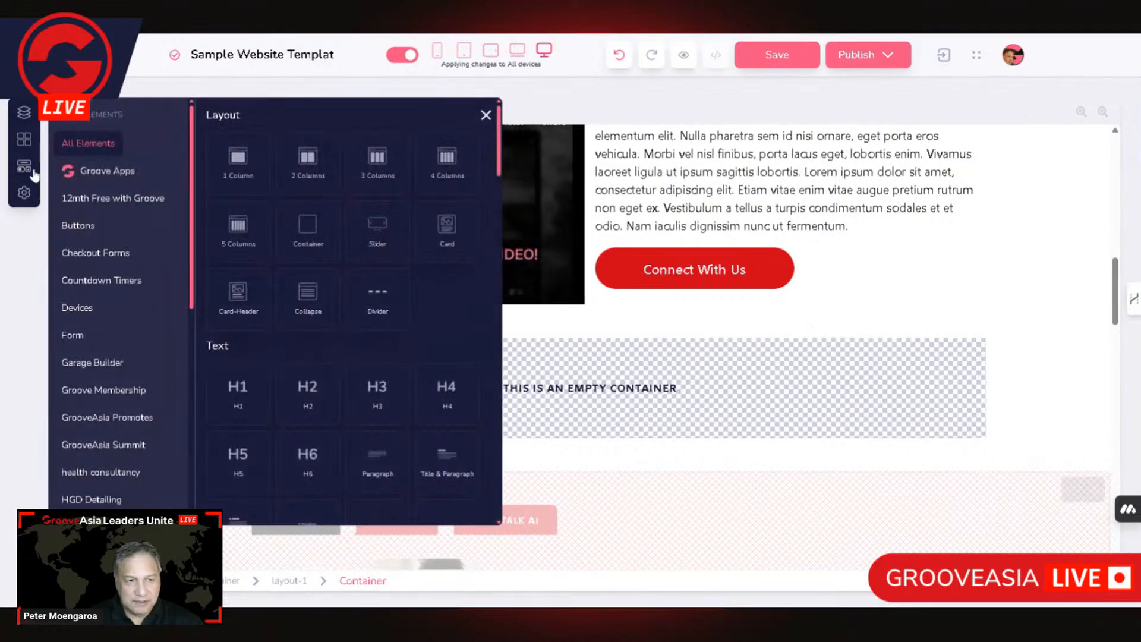
pyautogui.scroll(-5, 319, 297)
pyautogui.scroll(-2, 318, 297)
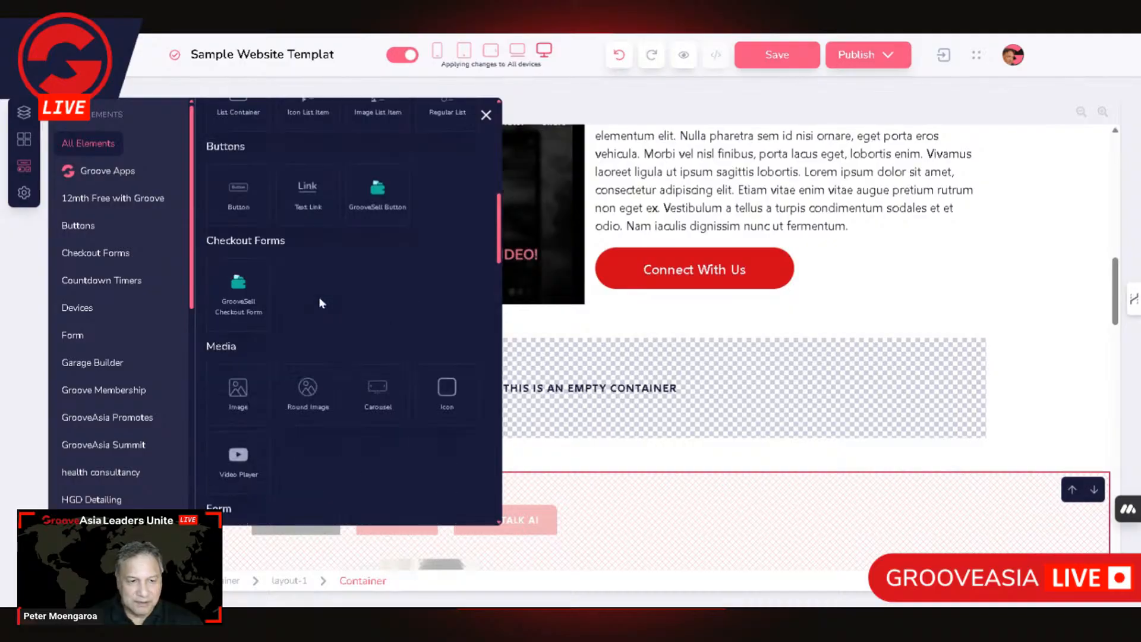
pyautogui.scroll(-4, 319, 297)
pyautogui.scroll(-3, 294, 348)
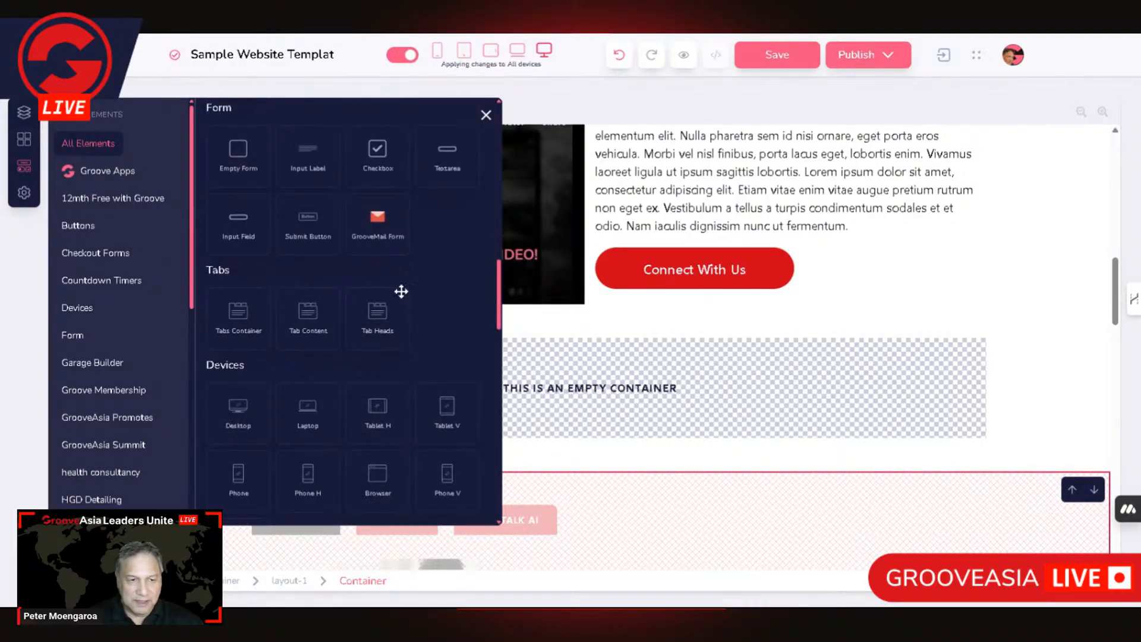
# Examine how the existing Why Us? section combines tab heads and tab content, comparing it with the empty container below
pyautogui.scroll(5, 654, 298)
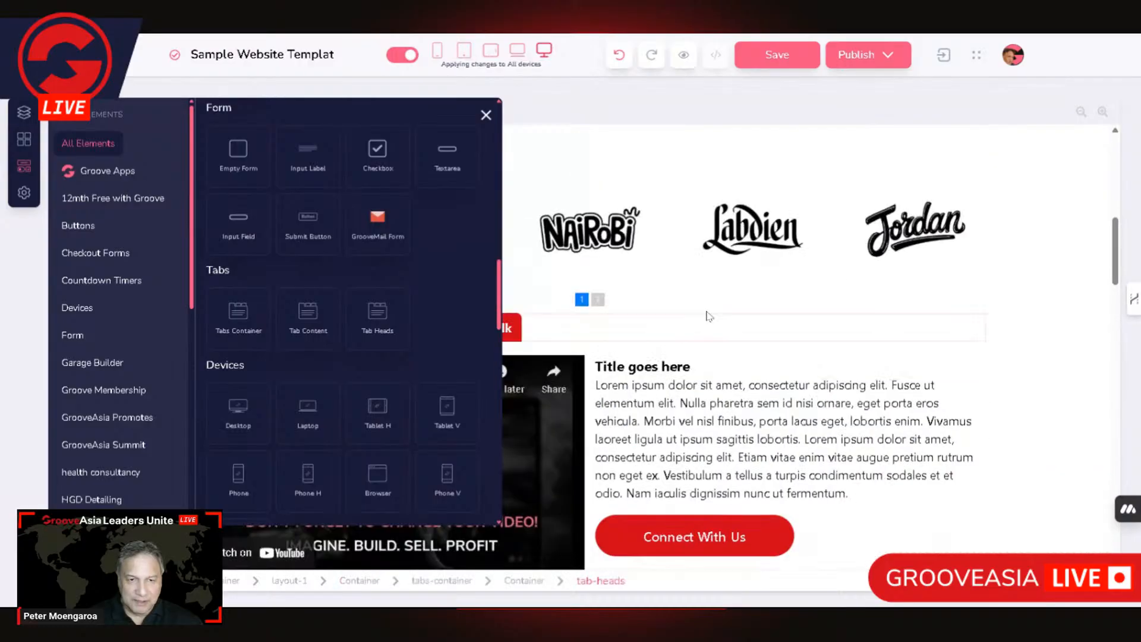
pyautogui.scroll(-1, 1000, 375)
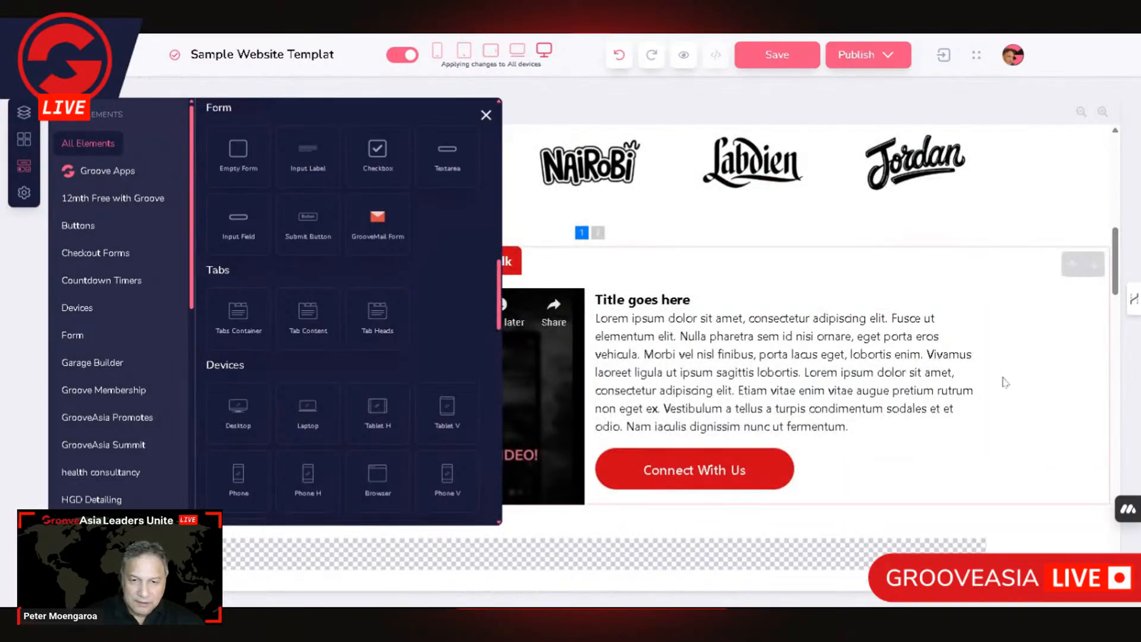
pyautogui.click(1020, 433)
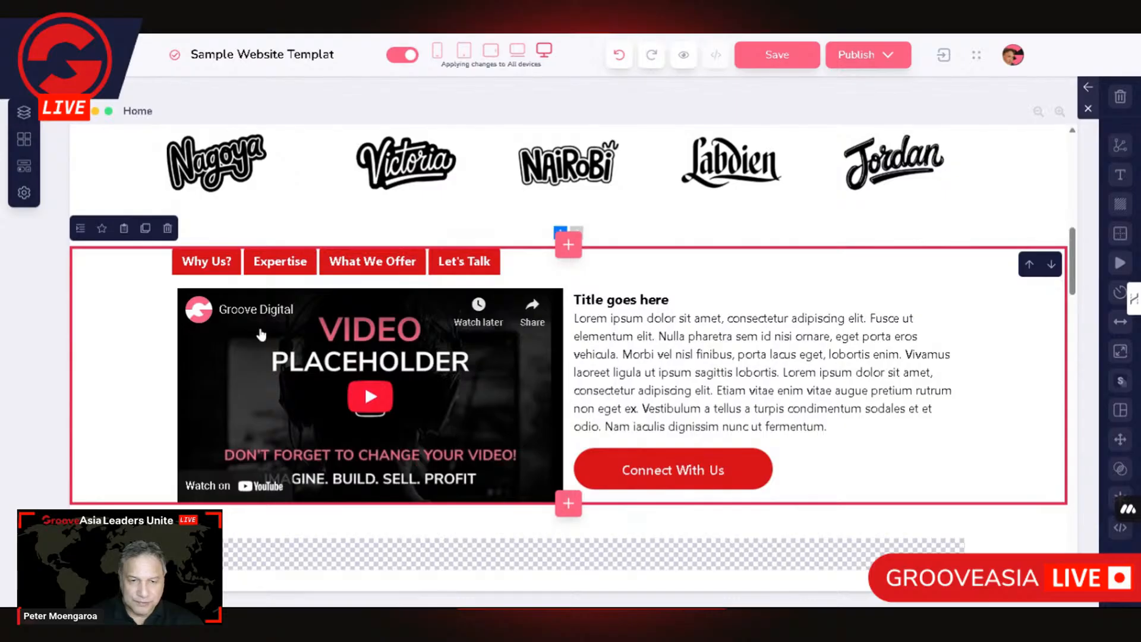
pyautogui.scroll(-2, 415, 463)
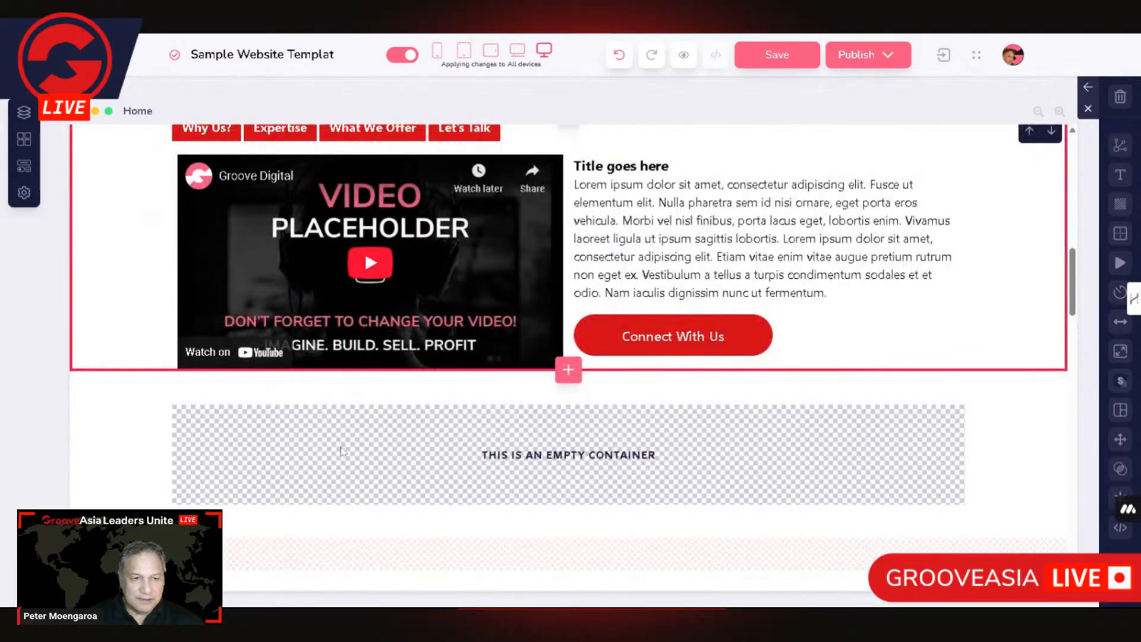
pyautogui.scroll(2, 400, 438)
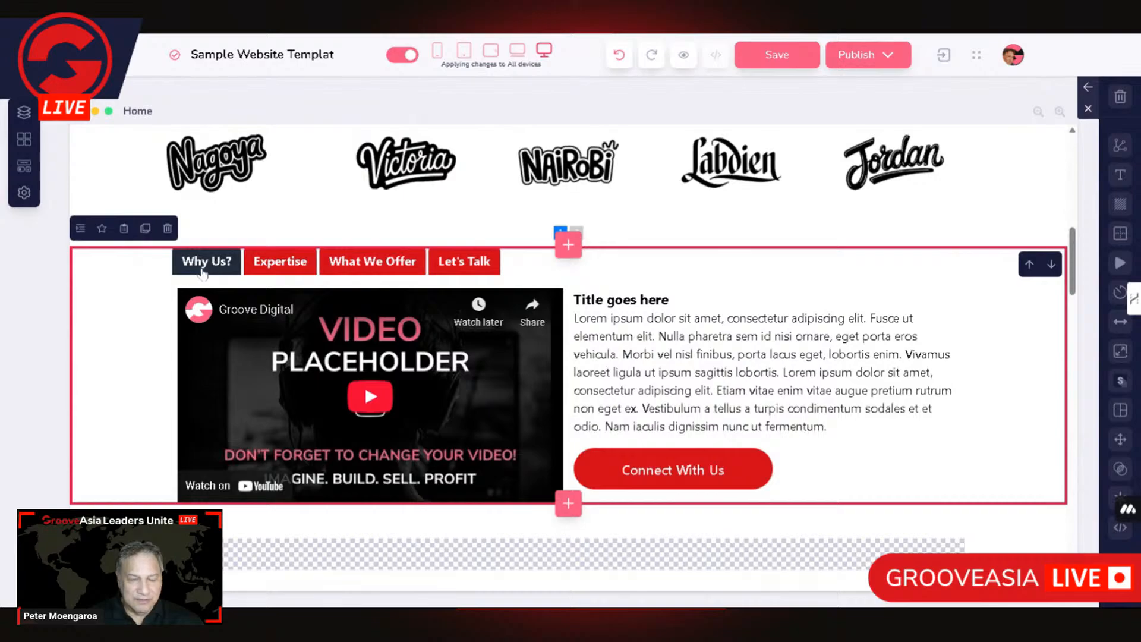
pyautogui.scroll(-4, 459, 473)
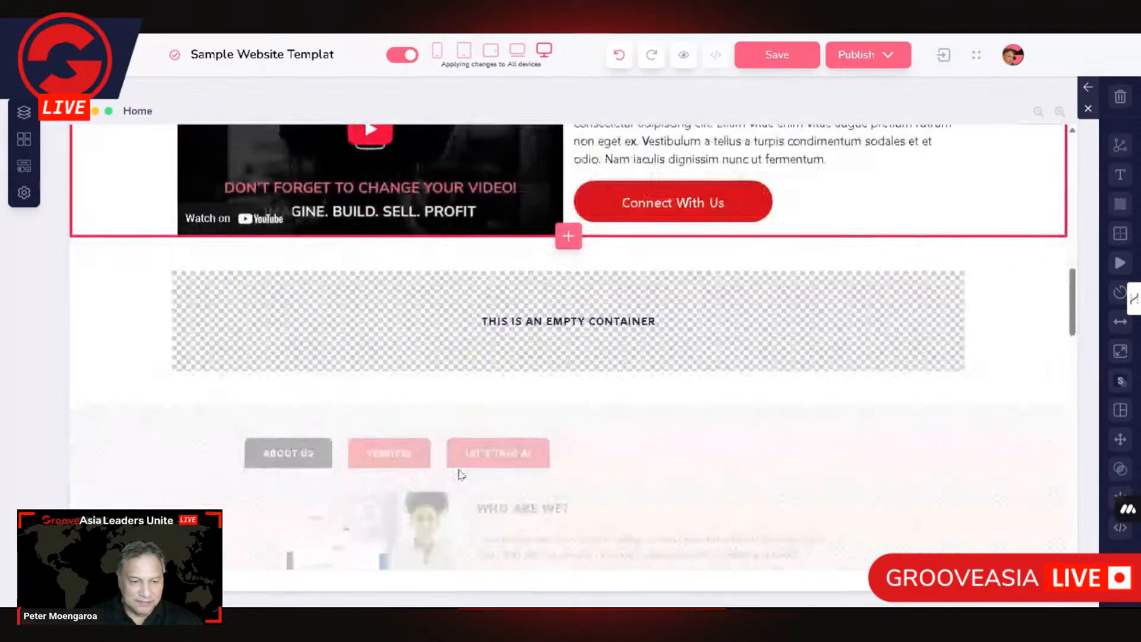
pyautogui.scroll(4, 318, 263)
pyautogui.scroll(-1, 364, 373)
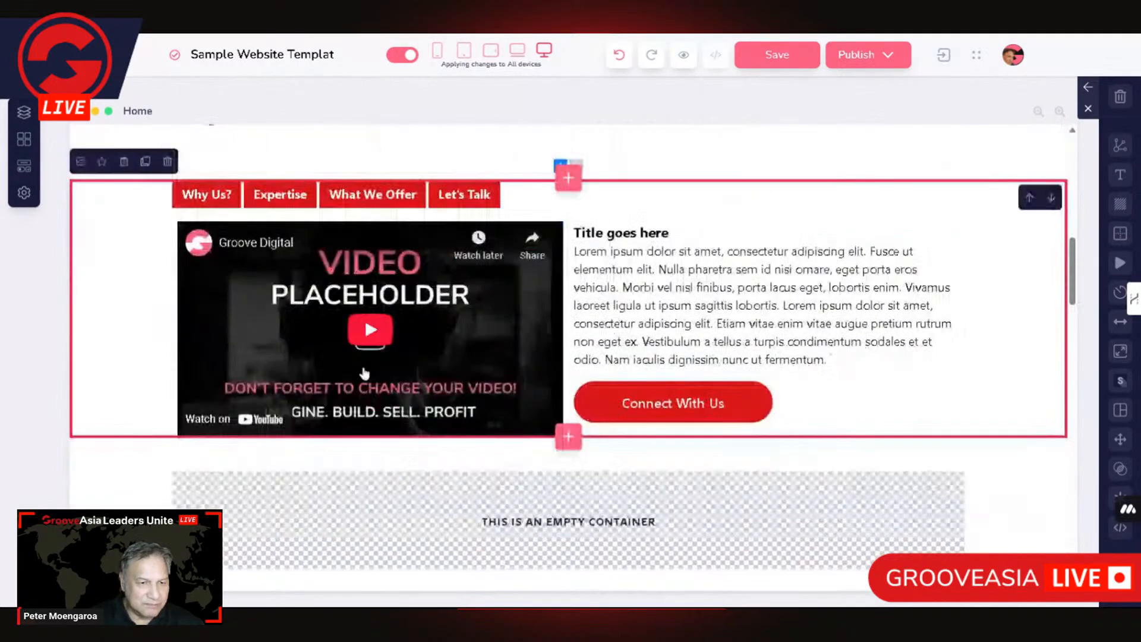
# Add a Tabs Container element inside the empty container below the Why Us? section
pyautogui.click(315, 505)
pyautogui.click(19, 169)
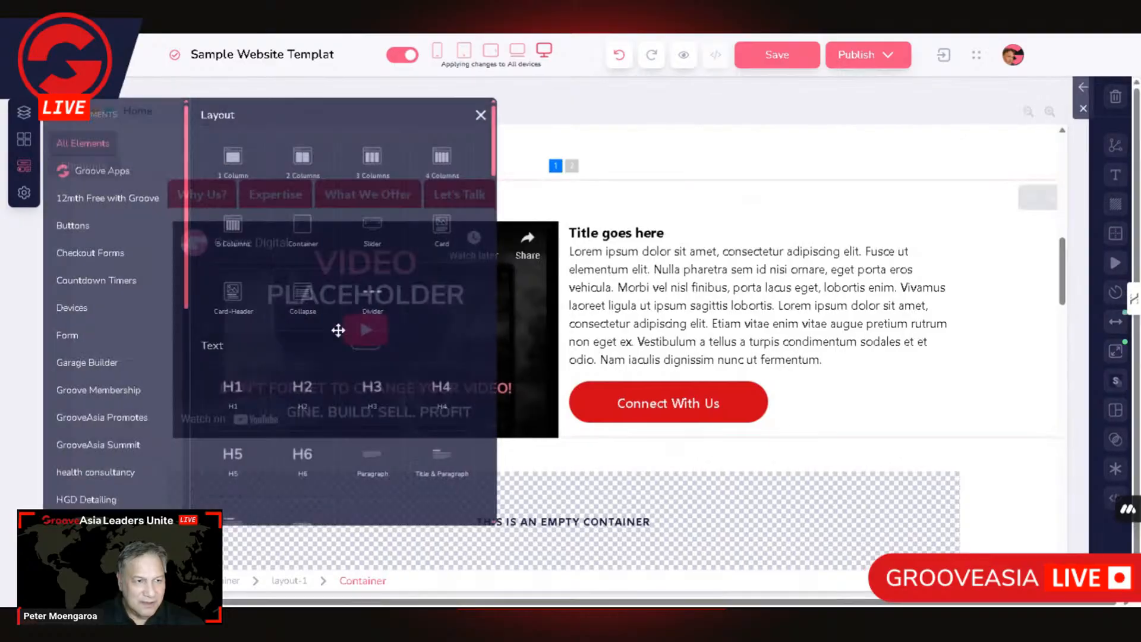
pyautogui.scroll(-10, 369, 356)
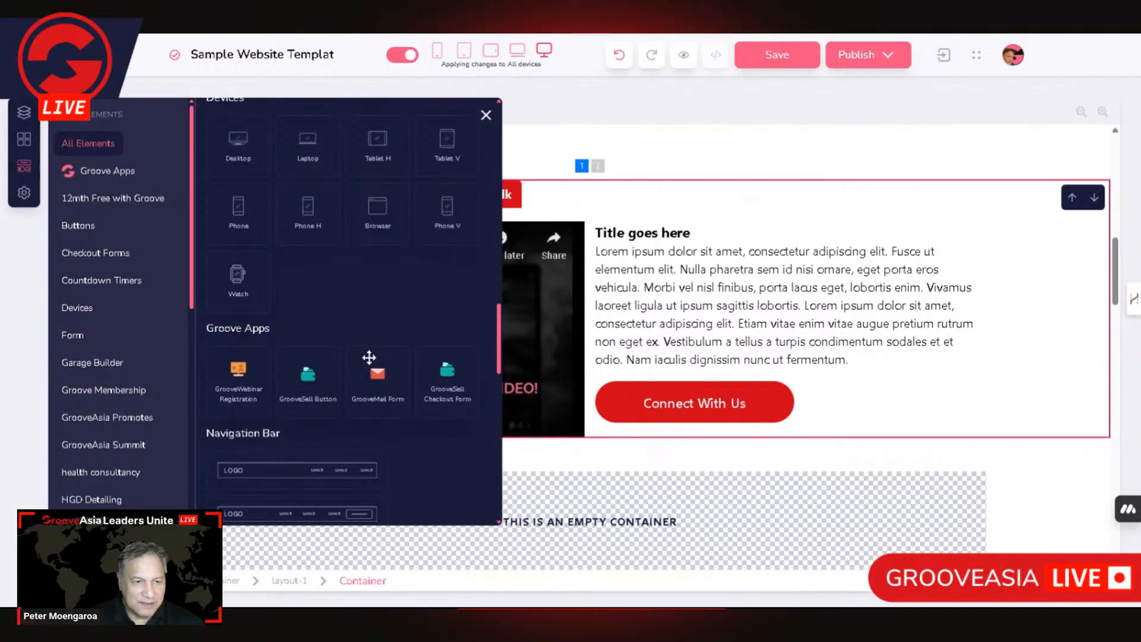
pyautogui.scroll(6, 369, 358)
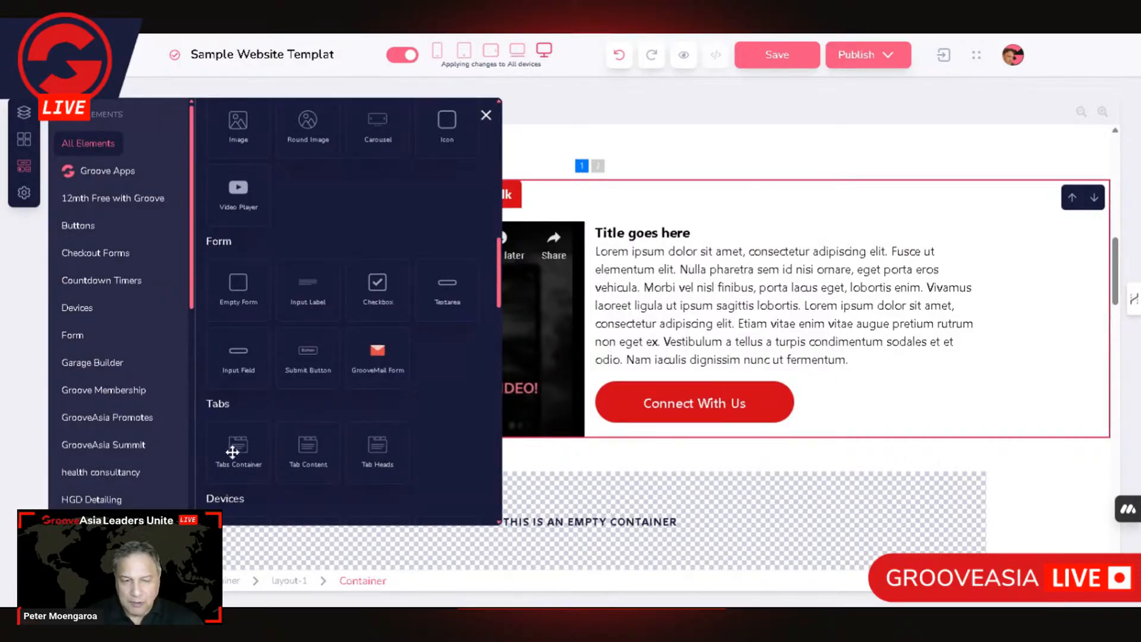
pyautogui.moveTo(231, 452); pyautogui.dragTo(619, 476)
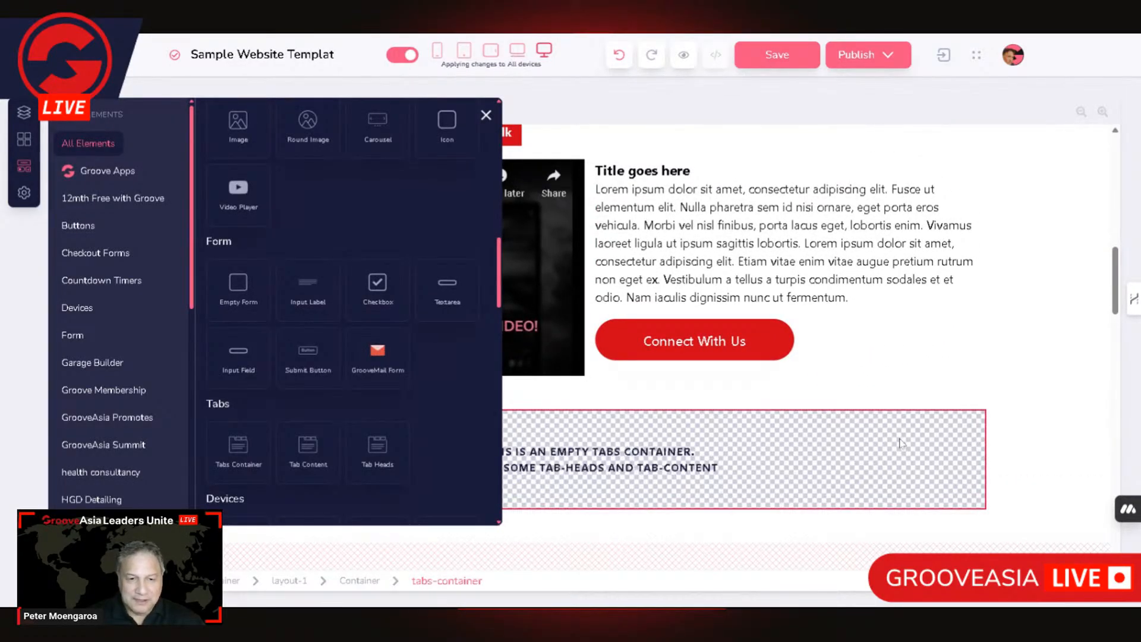
pyautogui.click(703, 453)
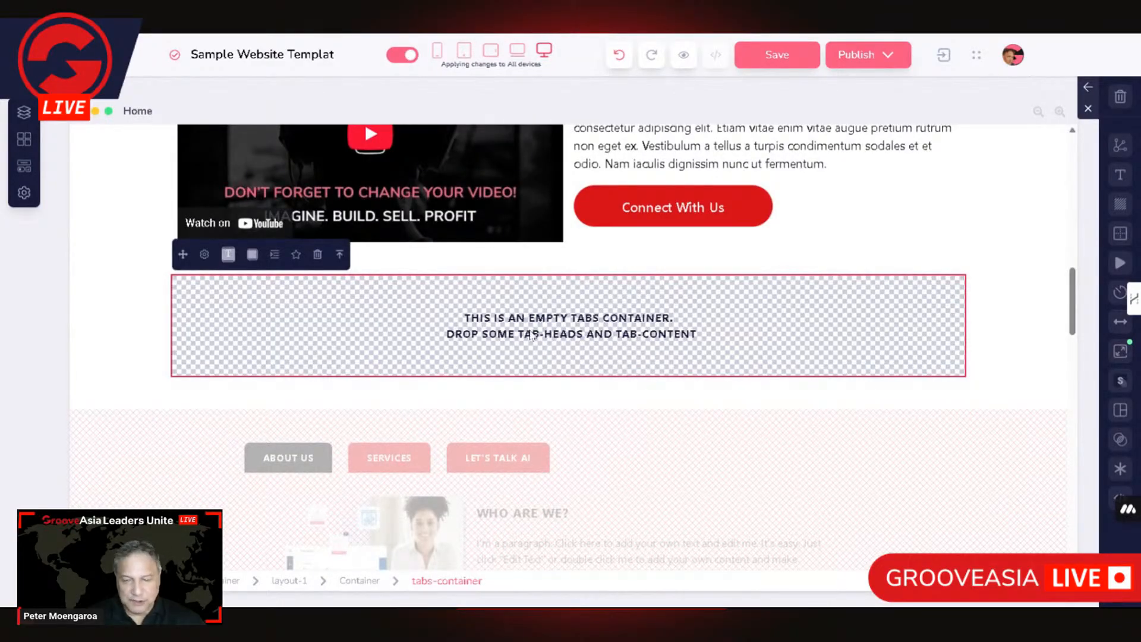
# Add a Tab Content element inside the empty tabs container and select it
pyautogui.click(26, 168)
pyautogui.scroll(-10, 325, 403)
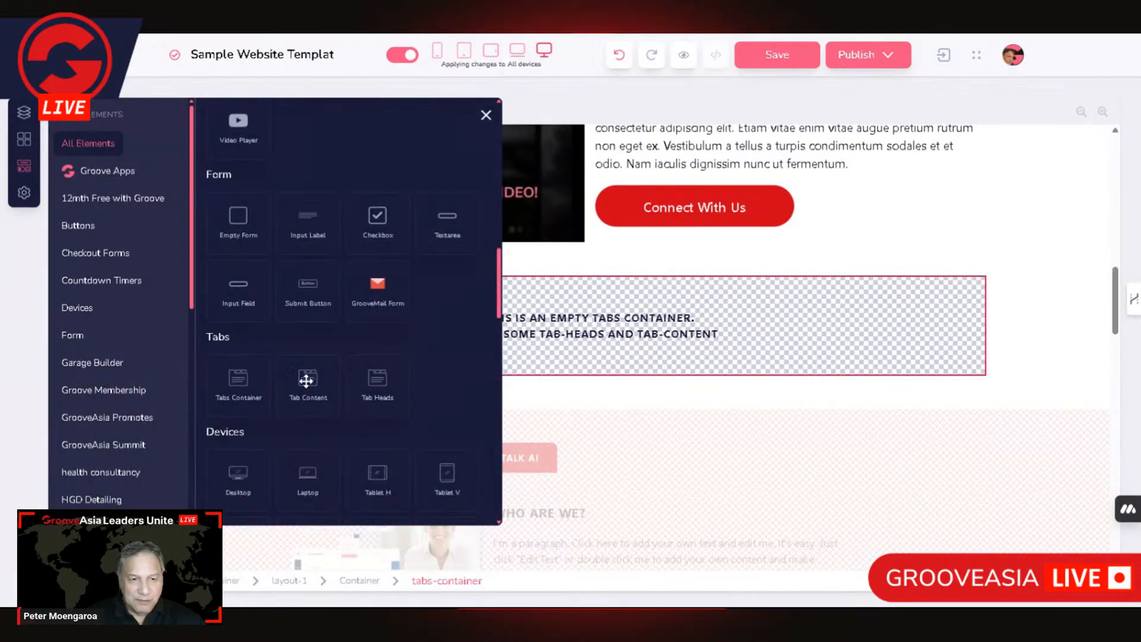
pyautogui.moveTo(378, 378); pyautogui.dragTo(605, 323)
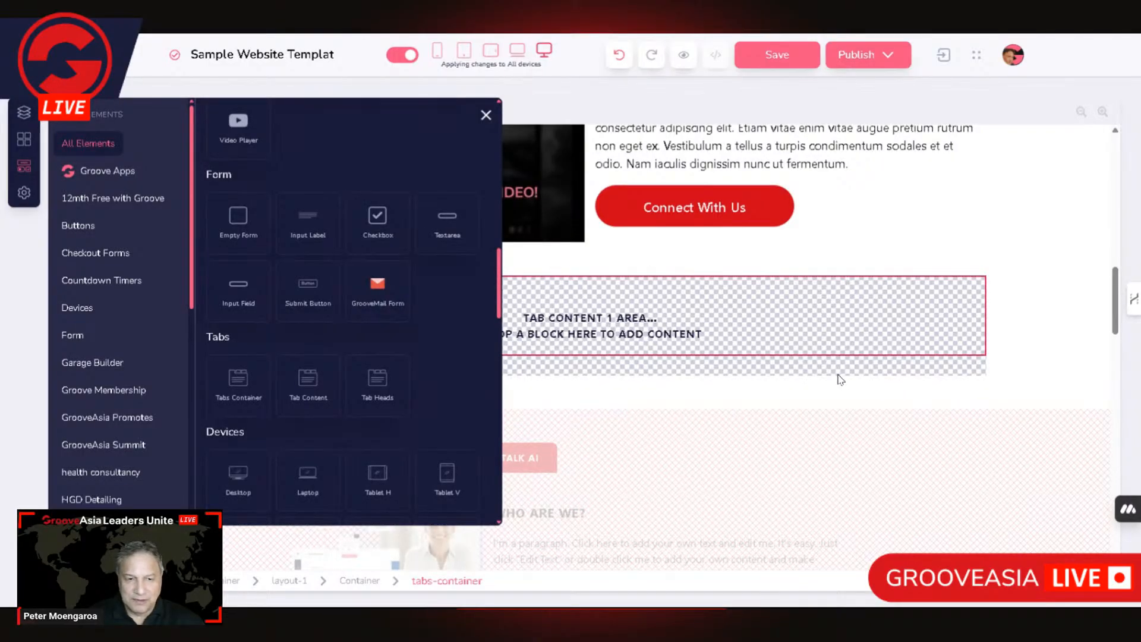
pyautogui.click(849, 365)
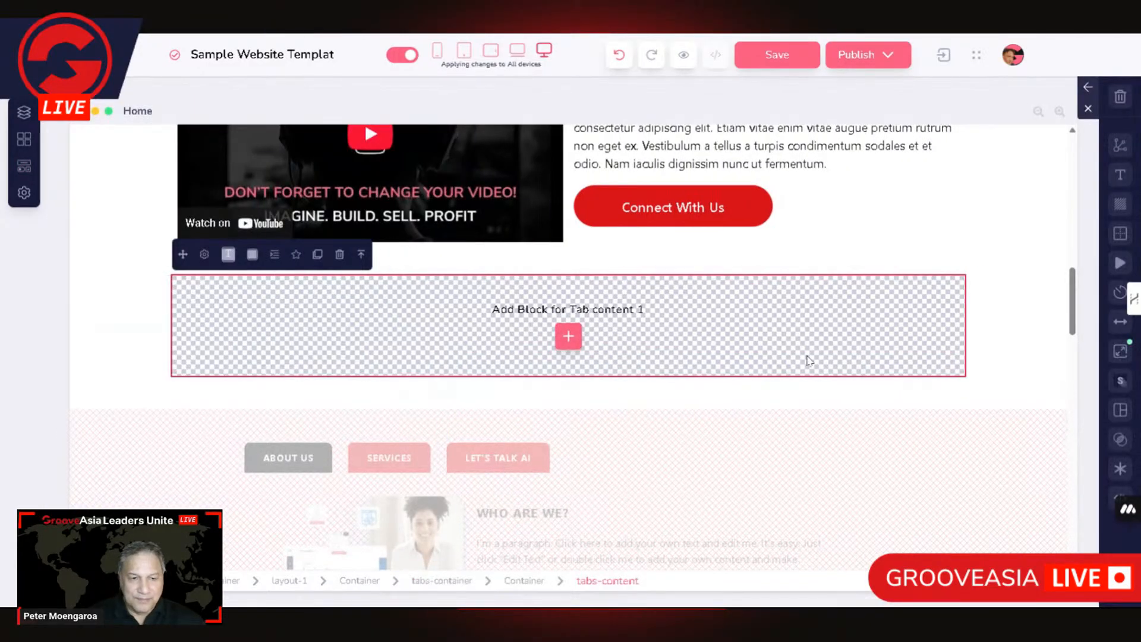
# Add a Tab Heads element above the tab content in the new tabs container below the Why Us? section
pyautogui.scroll(2, 484, 357)
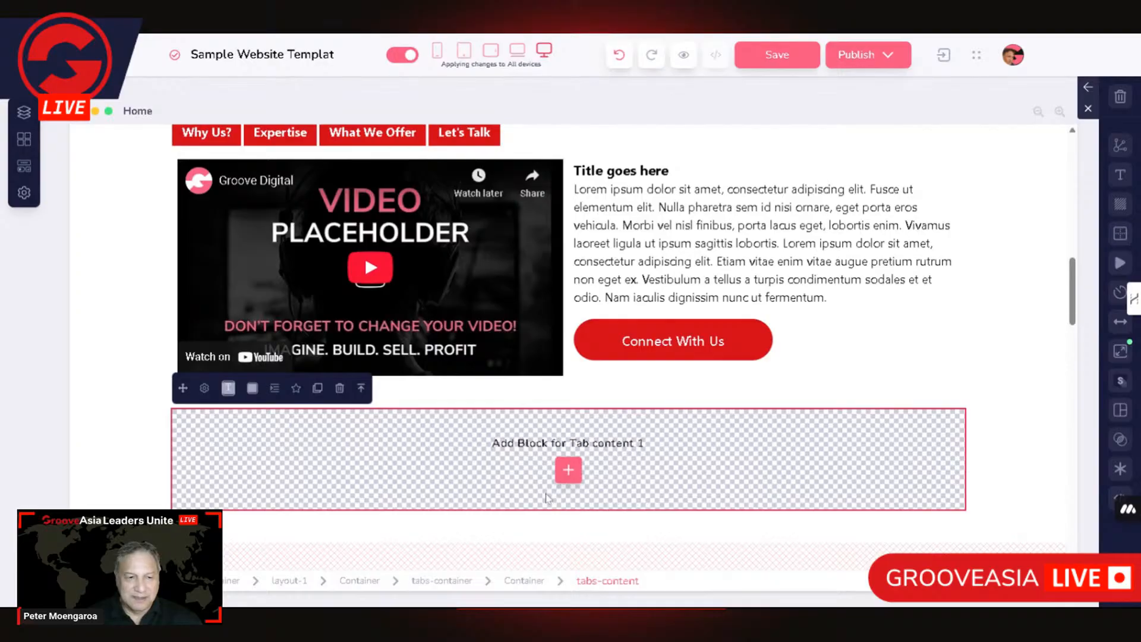
pyautogui.scroll(-3, 546, 497)
pyautogui.scroll(3, 355, 431)
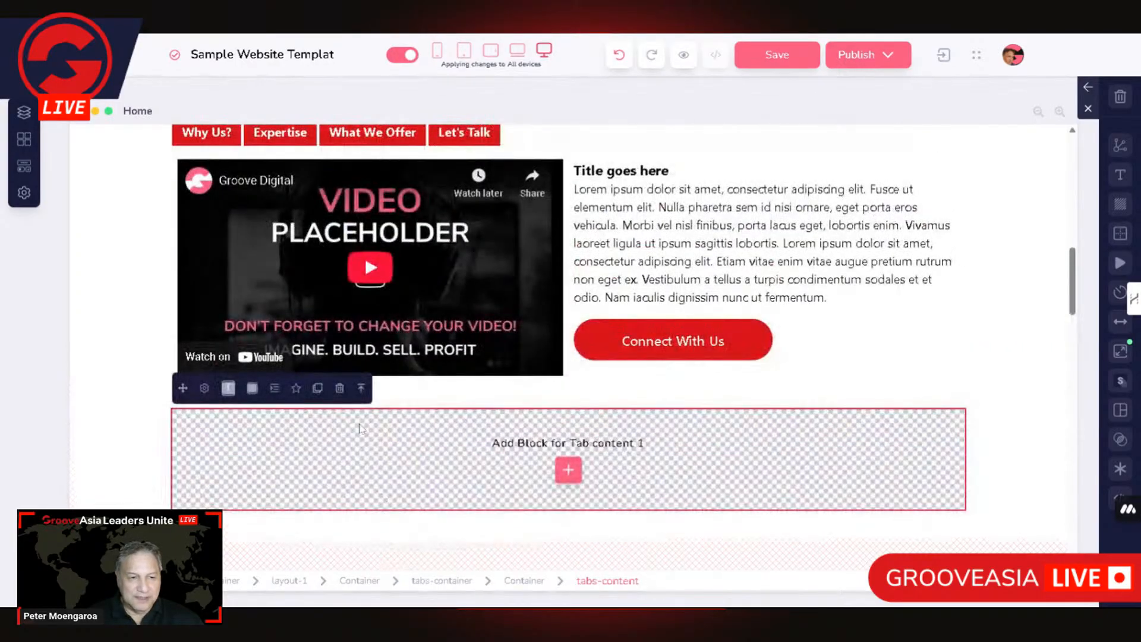
pyautogui.click(24, 166)
pyautogui.scroll(-10, 397, 382)
pyautogui.scroll(-3, 397, 389)
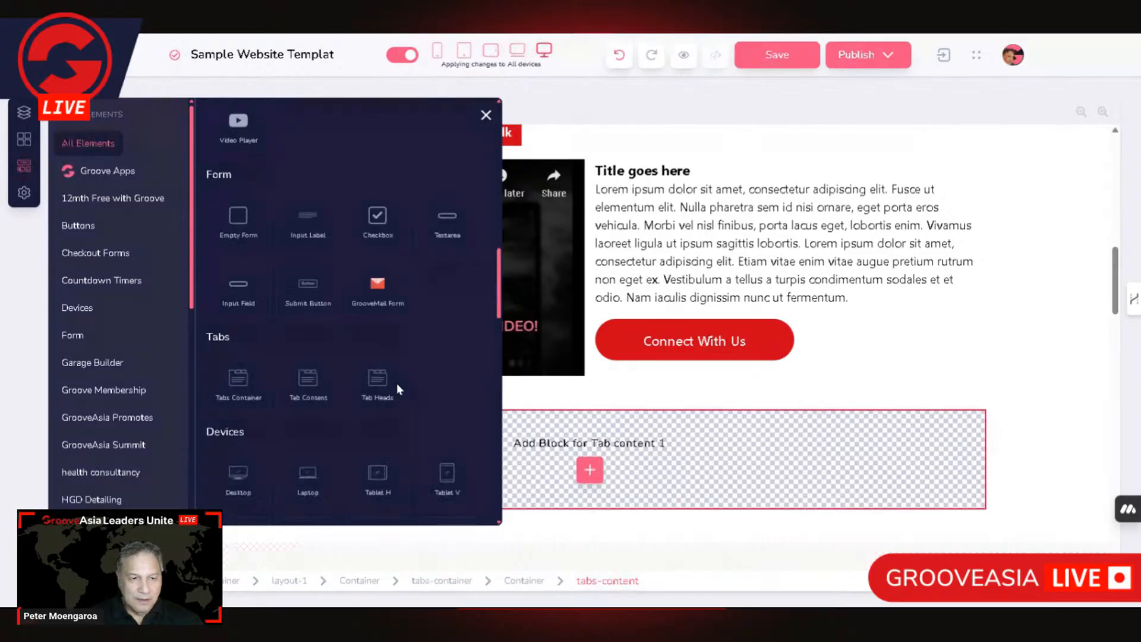
pyautogui.moveTo(394, 382); pyautogui.dragTo(556, 431)
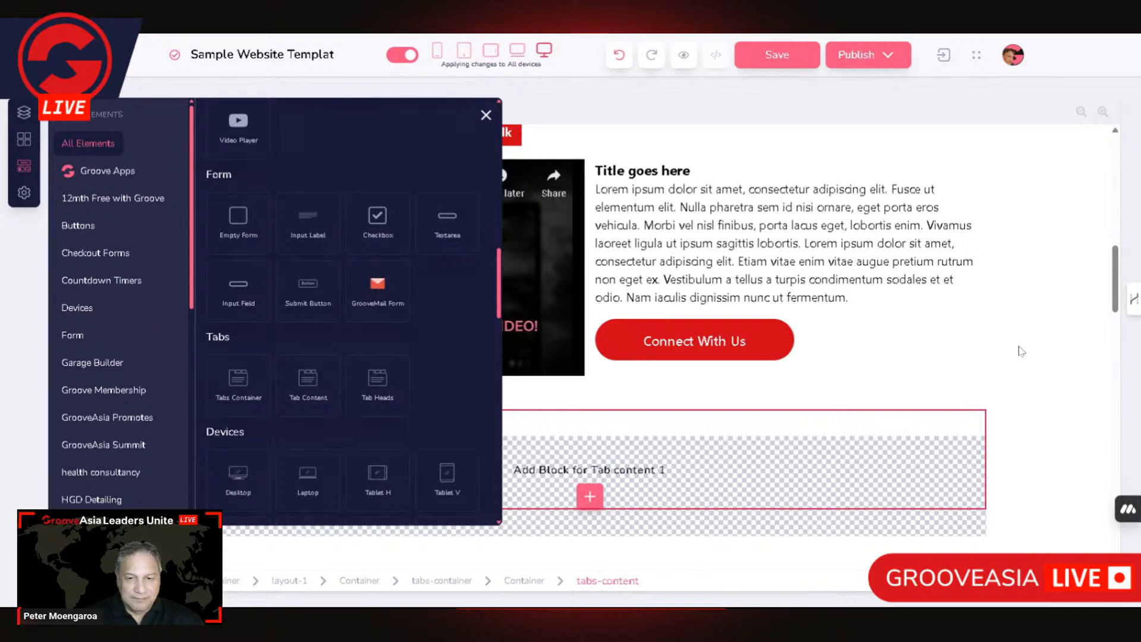
pyautogui.click(957, 372)
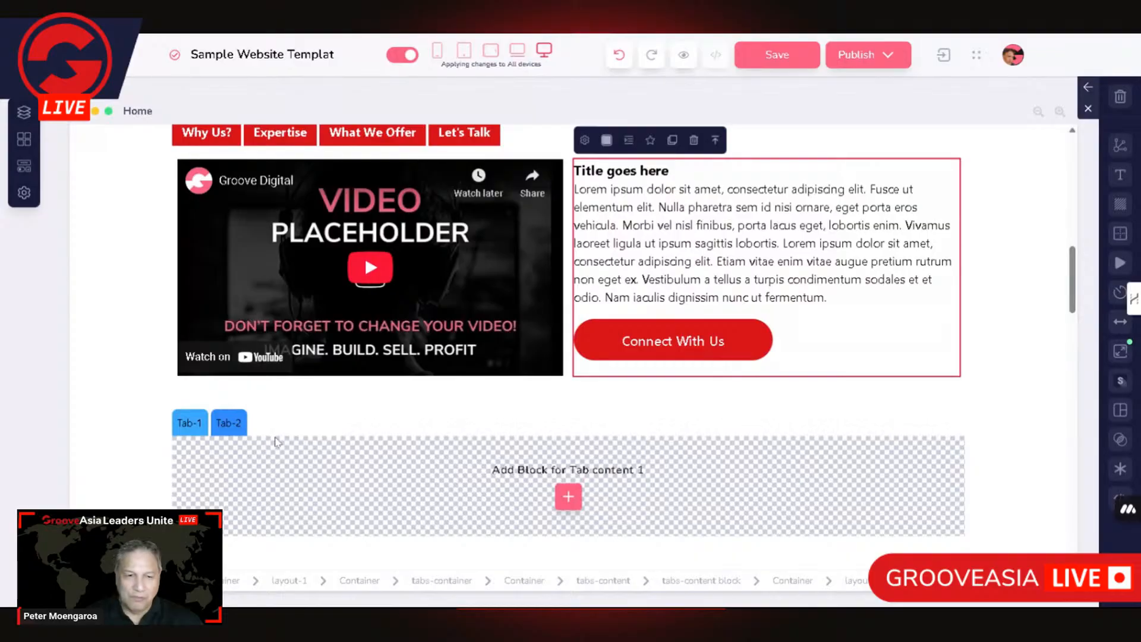
# Set the number of tabs in the new Tab Heads element to 4 and apply the update
pyautogui.scroll(2, 489, 417)
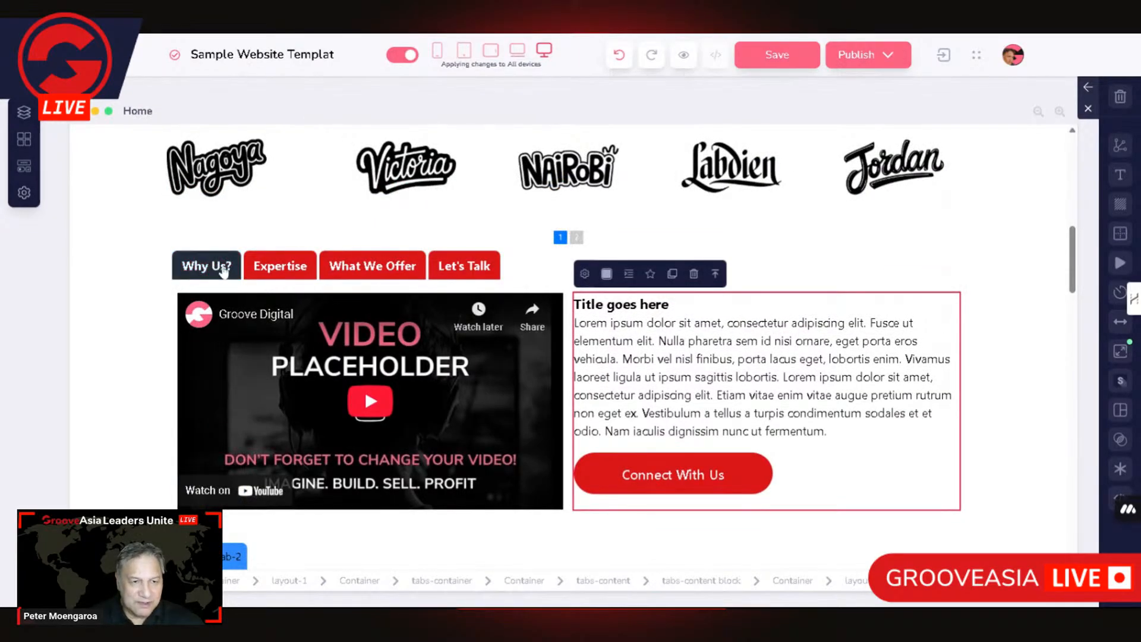
pyautogui.scroll(-5, 484, 336)
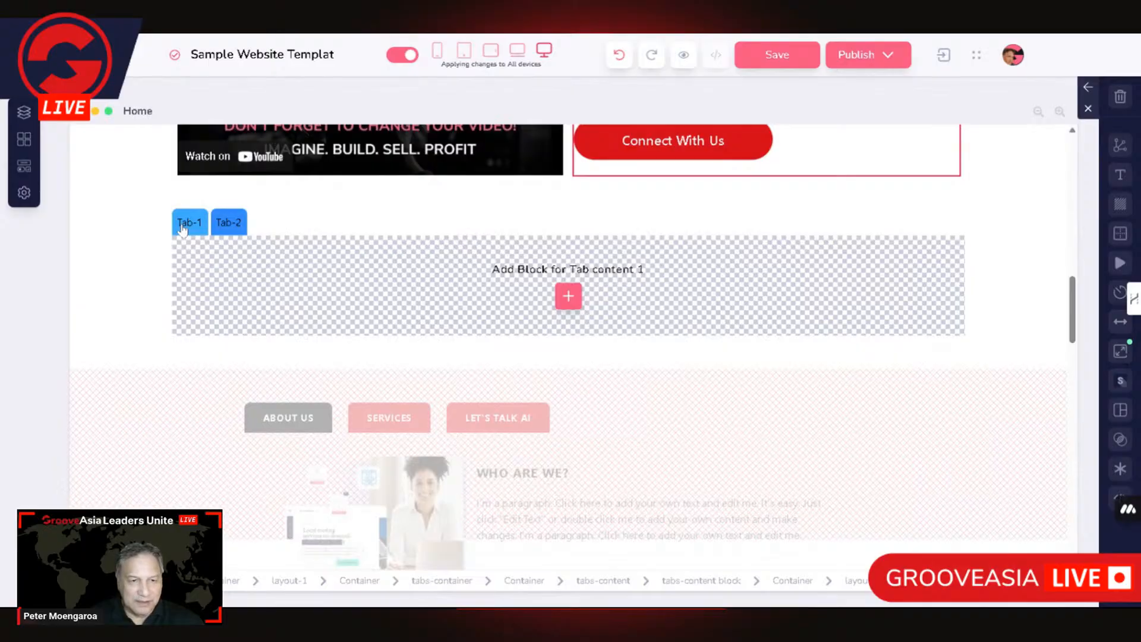
pyautogui.click(183, 230)
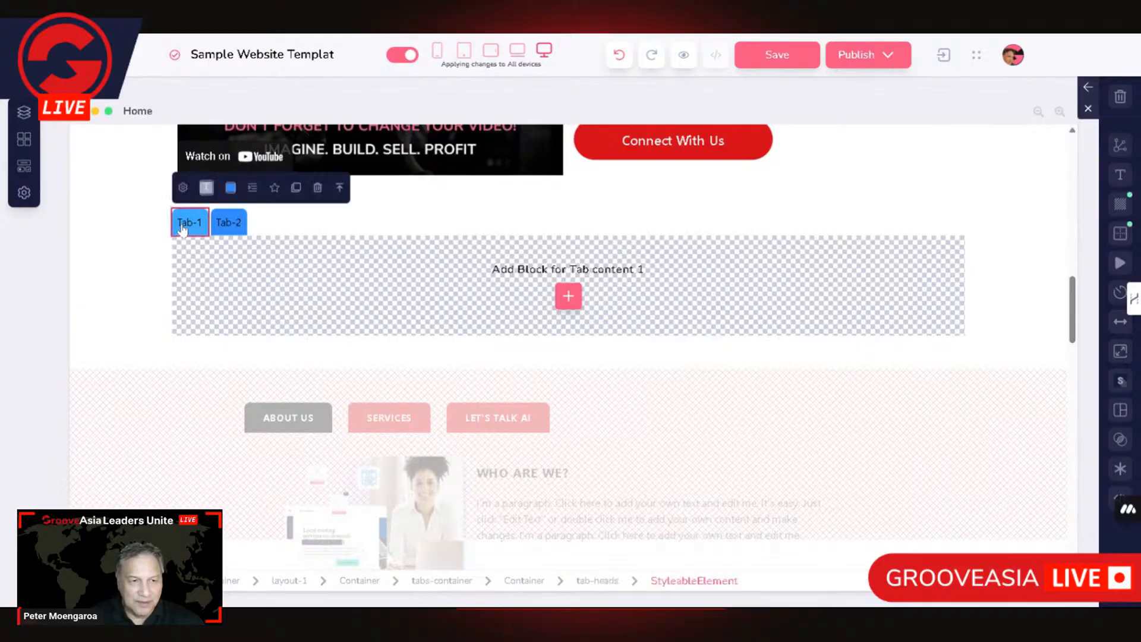
pyautogui.click(340, 189)
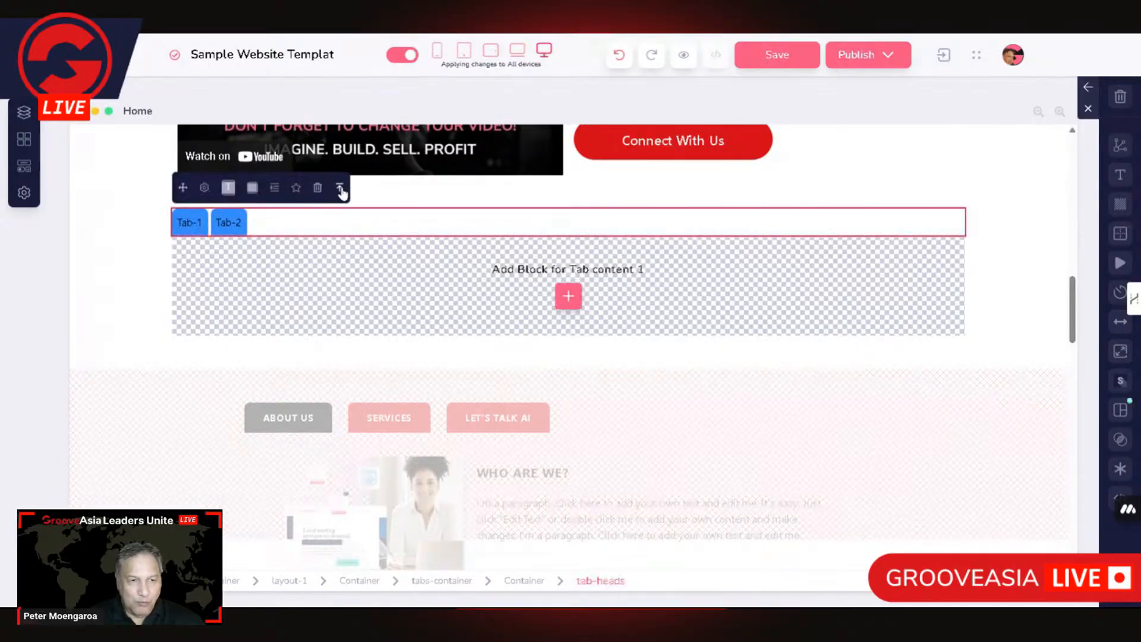
pyautogui.click(206, 190)
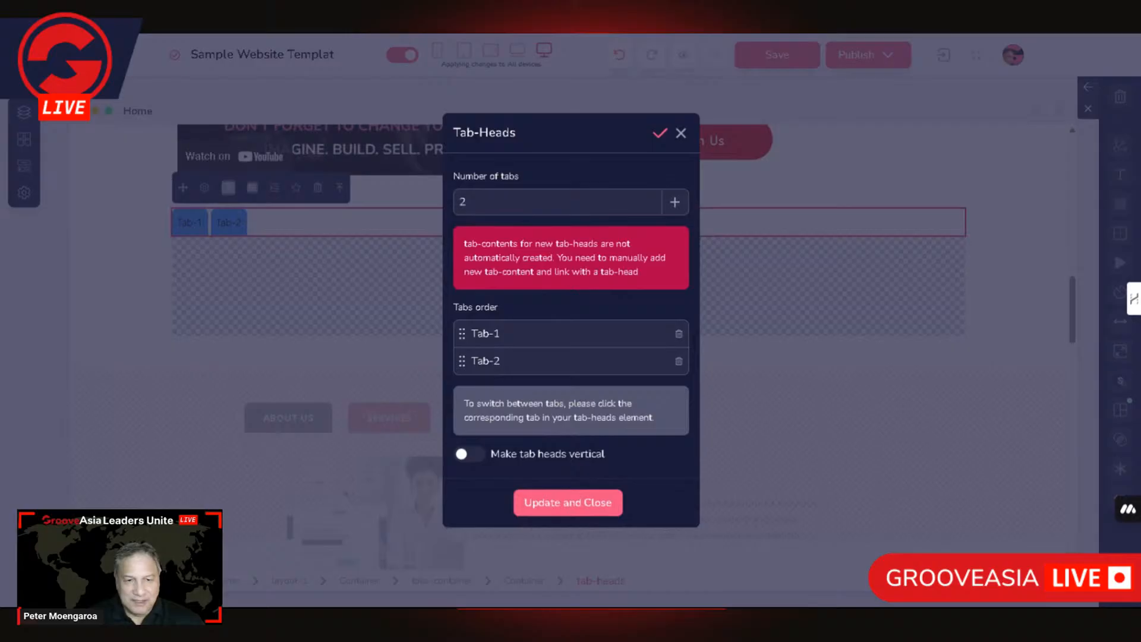
pyautogui.click(673, 204)
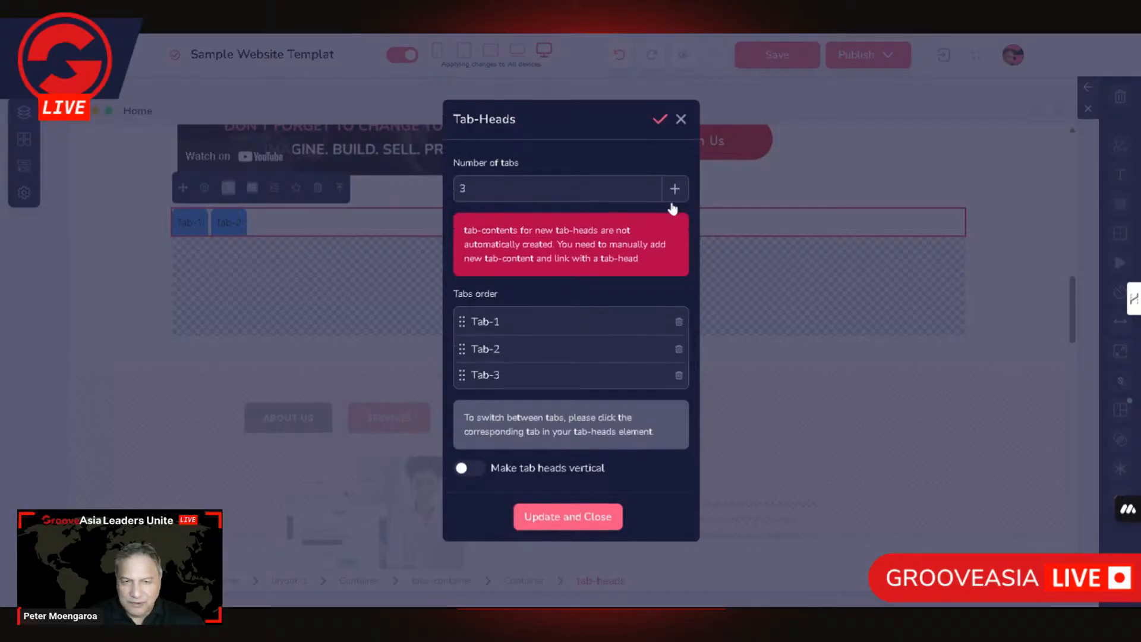
pyautogui.click(673, 204)
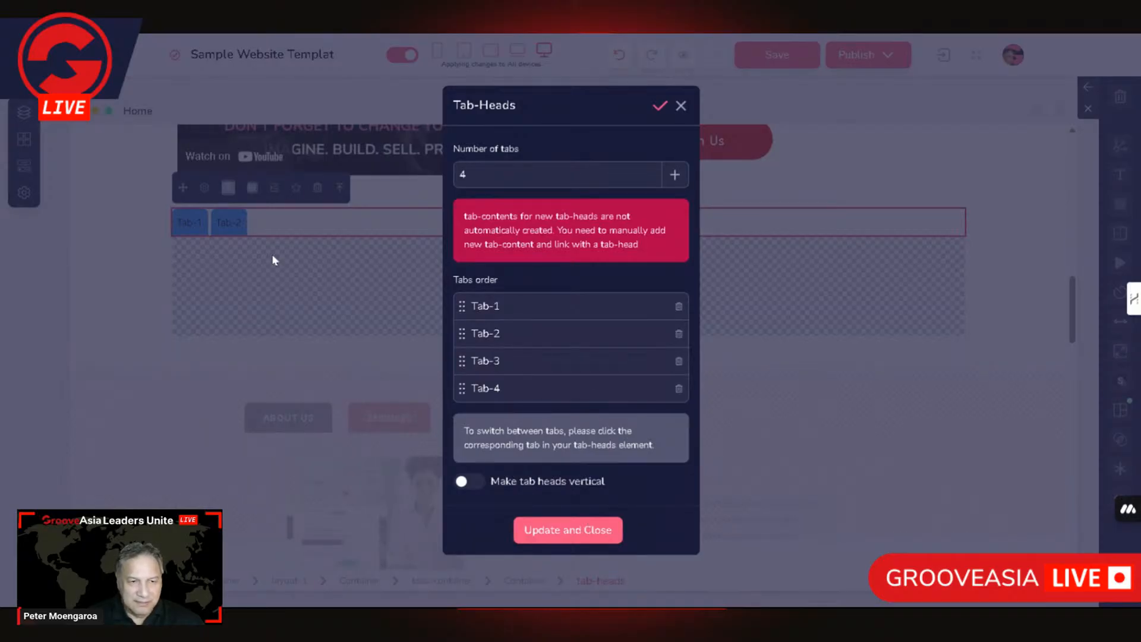
pyautogui.click(588, 537)
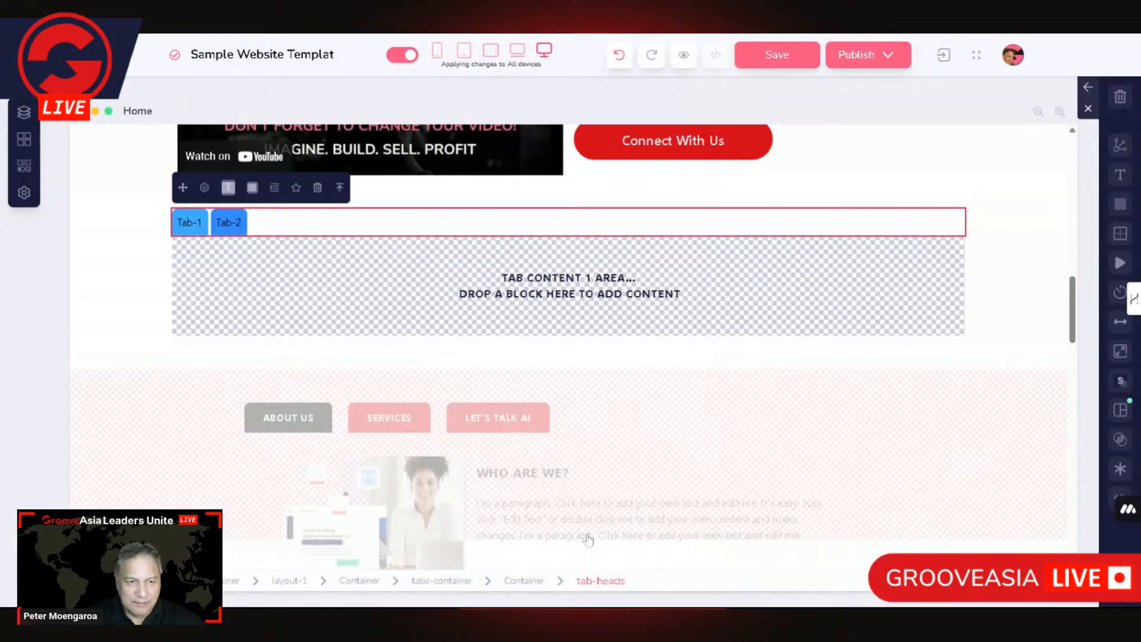
# Compare the new tab heads with the Why Us? section's tabs, checking the tab content area and the Tab-1 head
pyautogui.scroll(5, 568, 348)
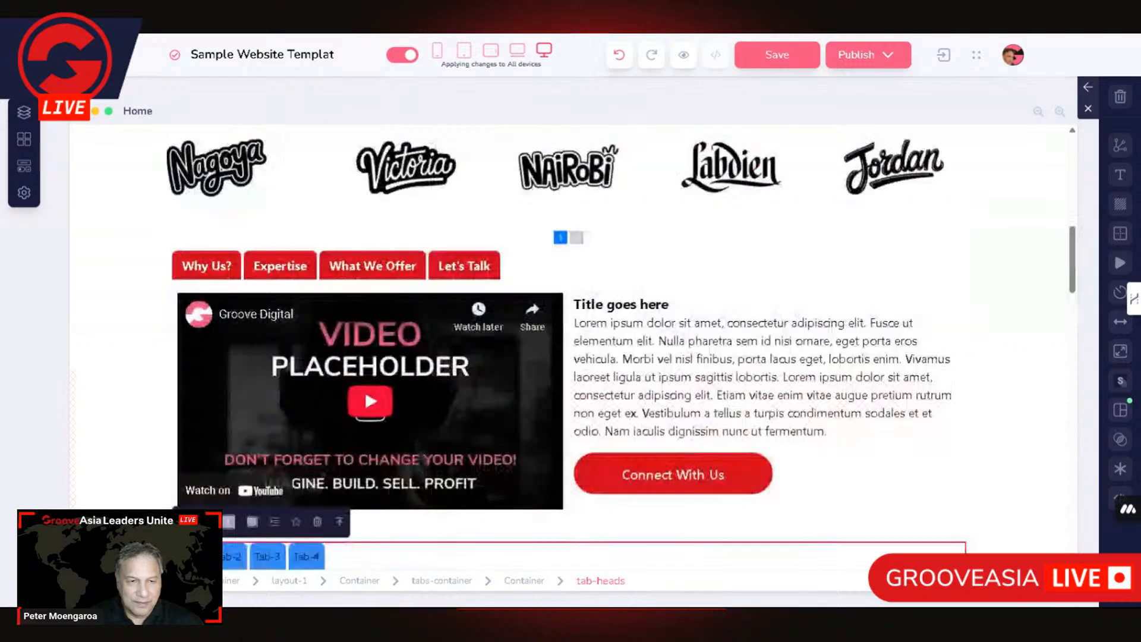
pyautogui.scroll(-2, 568, 347)
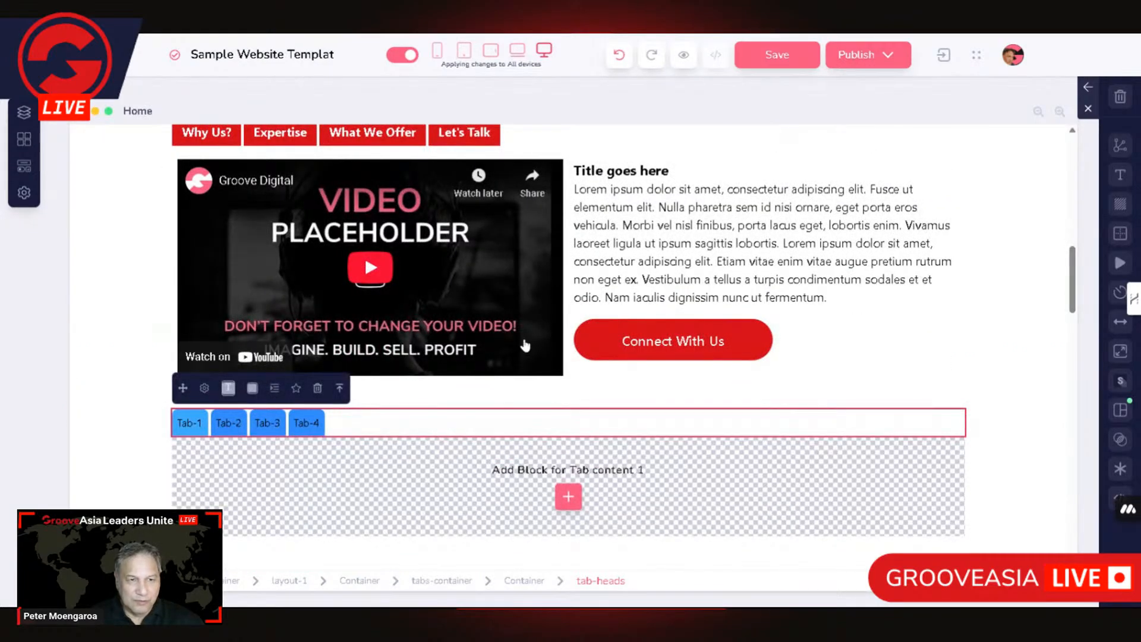
pyautogui.scroll(2, 526, 346)
pyautogui.scroll(-4, 553, 354)
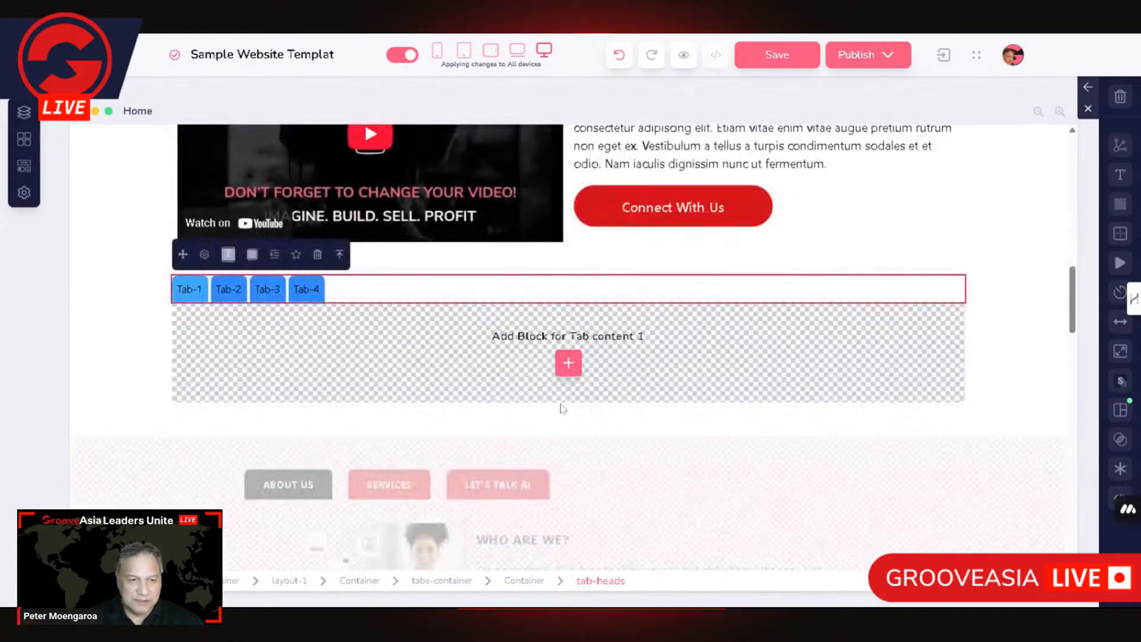
pyautogui.click(299, 340)
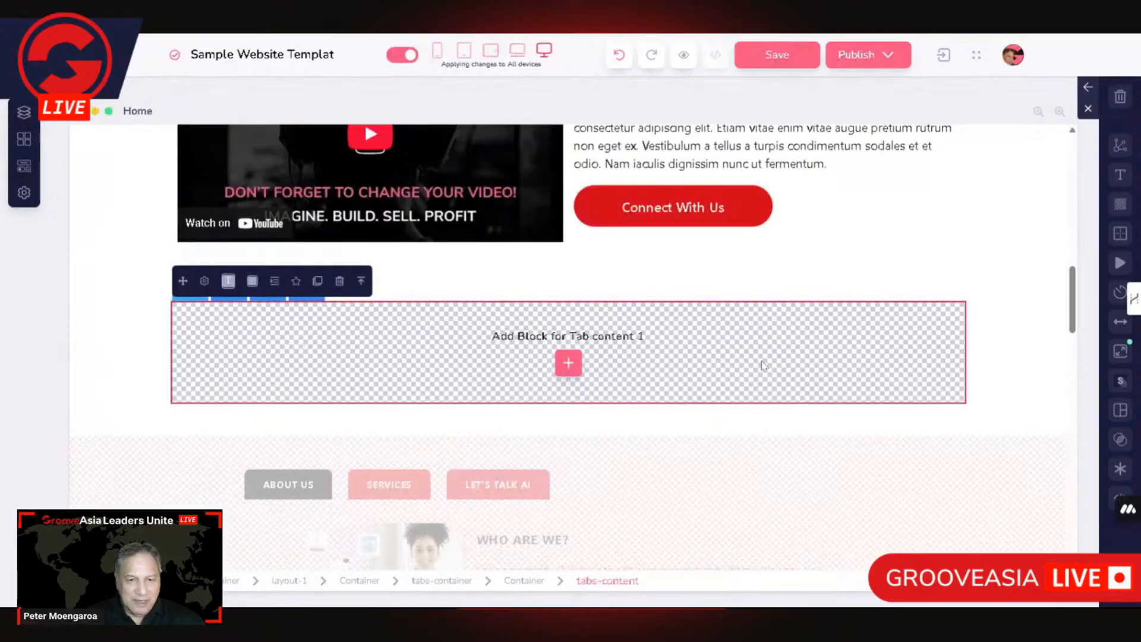
pyautogui.click(124, 316)
pyautogui.click(184, 295)
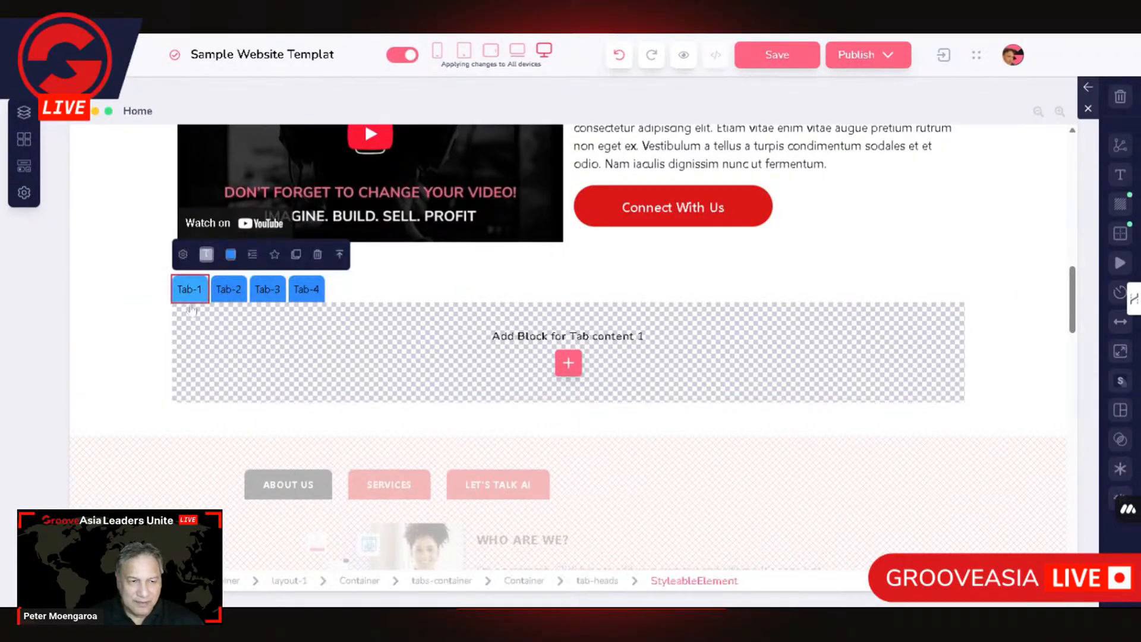
# Insert an empty block with two equal columns into the Tab-1 content area
pyautogui.click(240, 372)
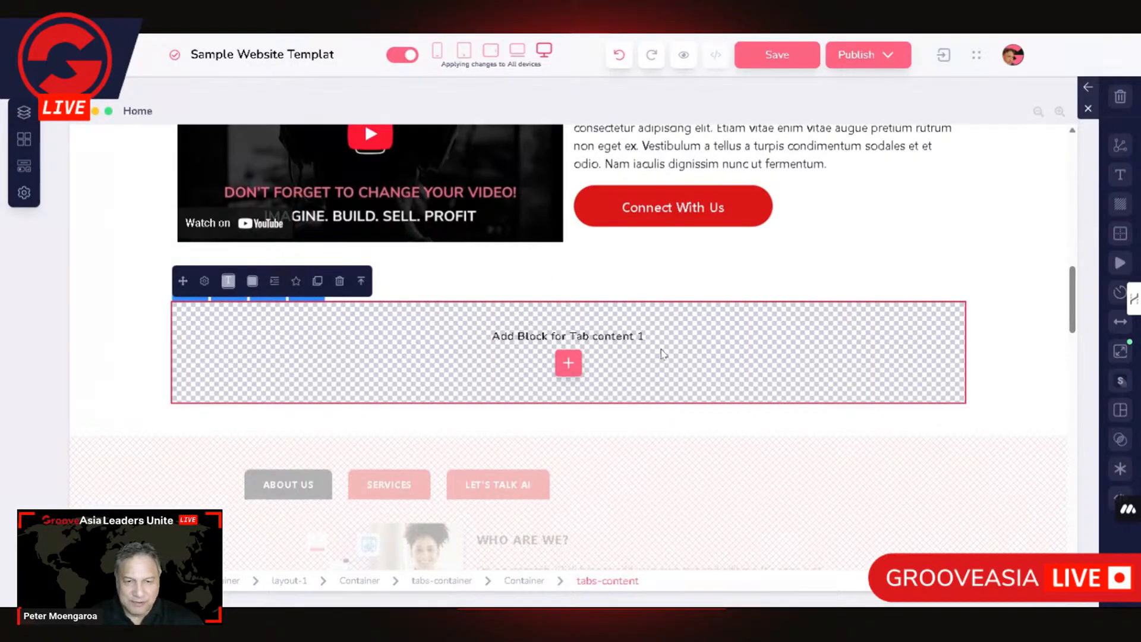
pyautogui.click(569, 364)
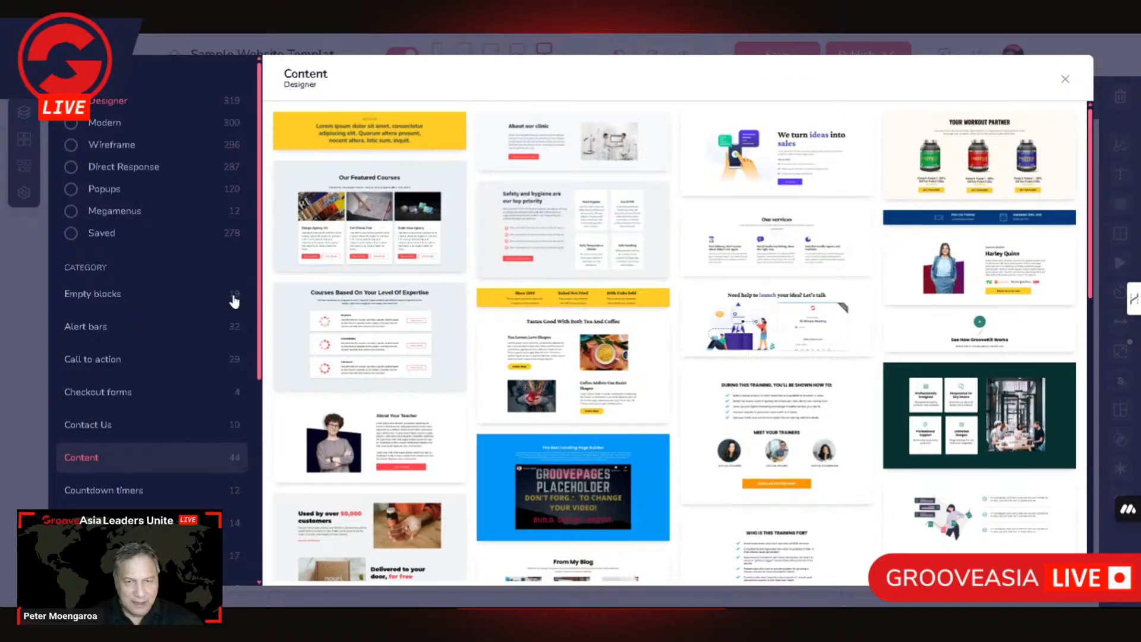
pyautogui.click(136, 302)
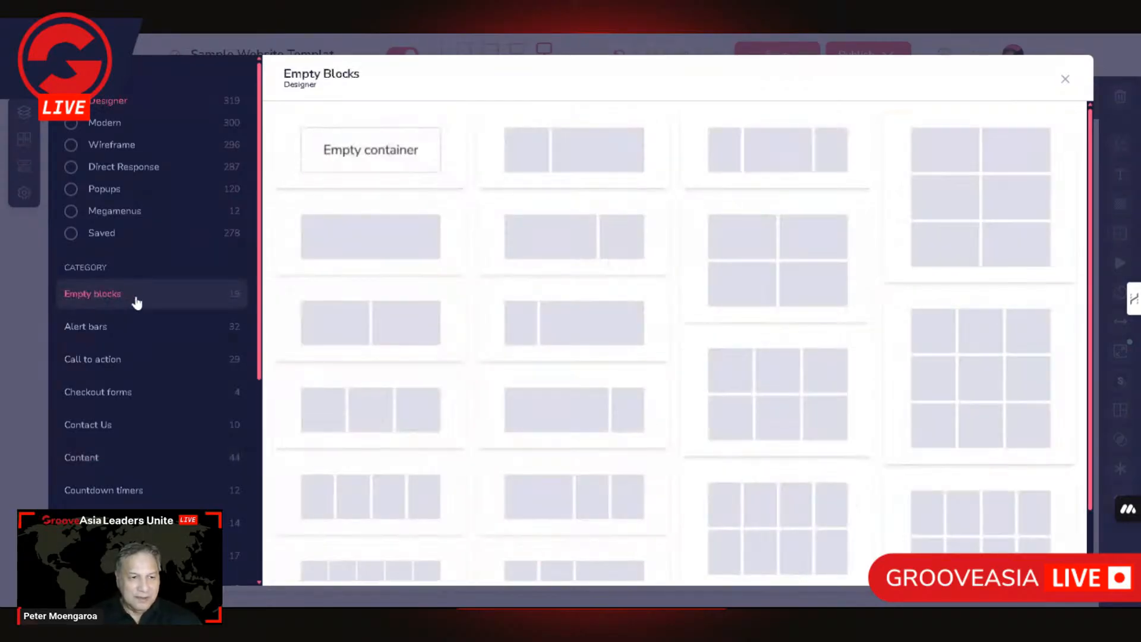
pyautogui.click(387, 332)
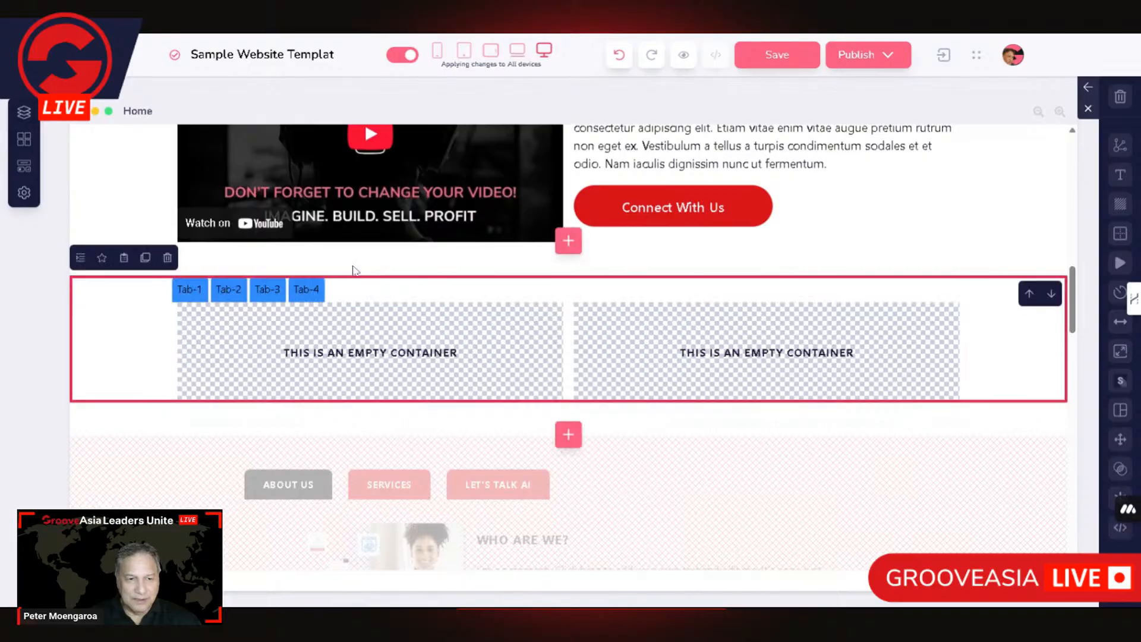
# Switch to Tab-2 and insert an empty block with two equal columns into its content area
pyautogui.click(232, 290)
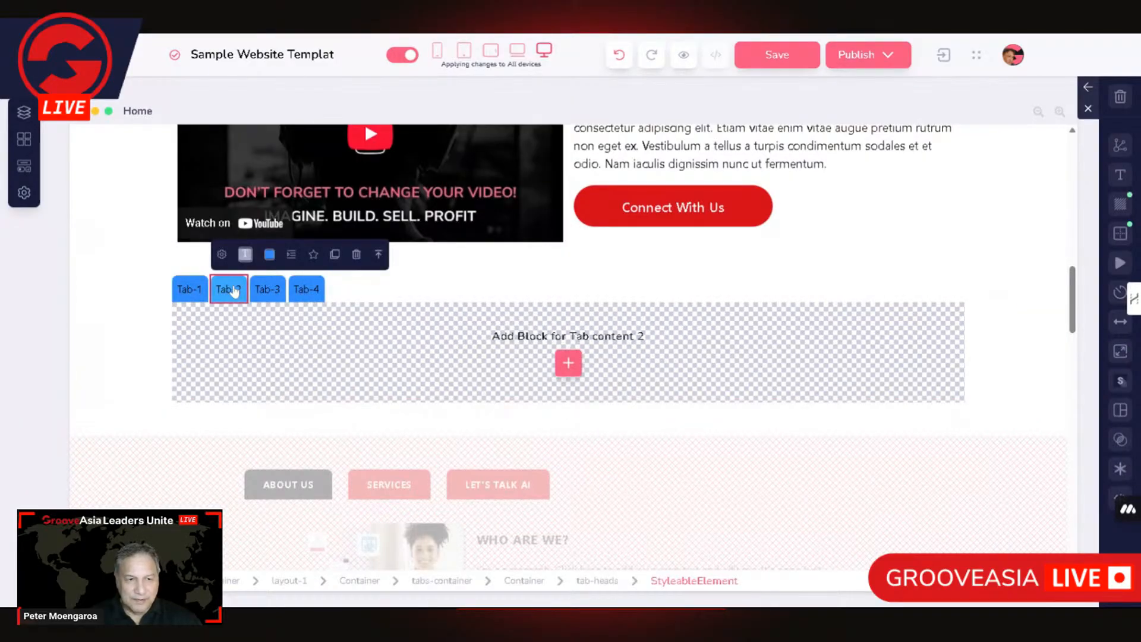
pyautogui.click(568, 365)
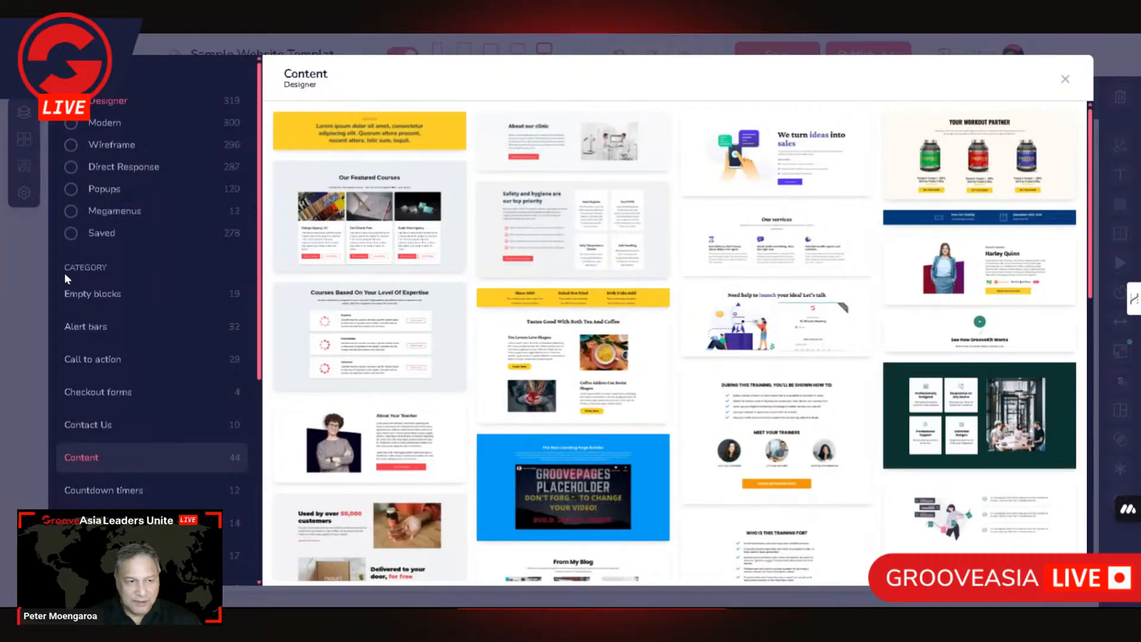
pyautogui.click(81, 294)
pyautogui.click(400, 320)
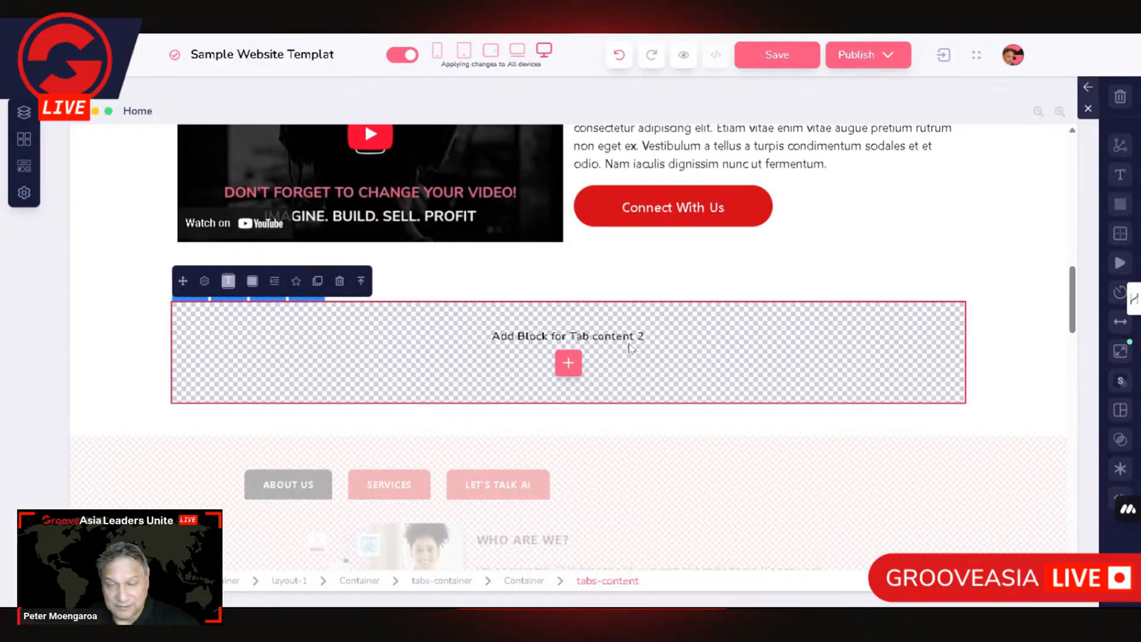
pyautogui.click(568, 364)
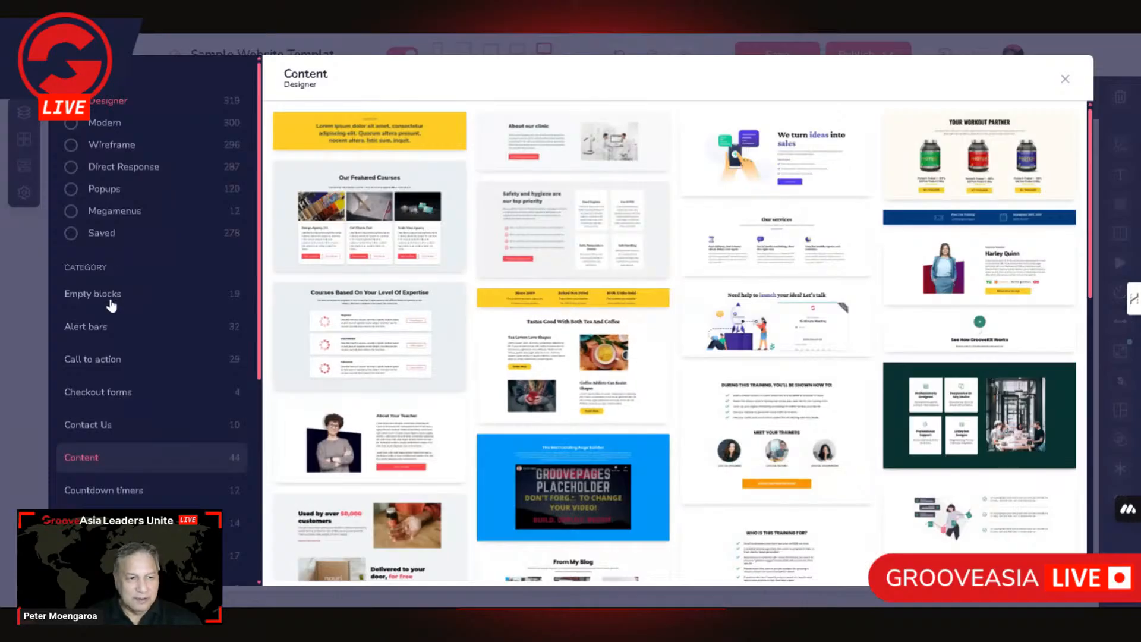
pyautogui.click(109, 297)
pyautogui.click(447, 327)
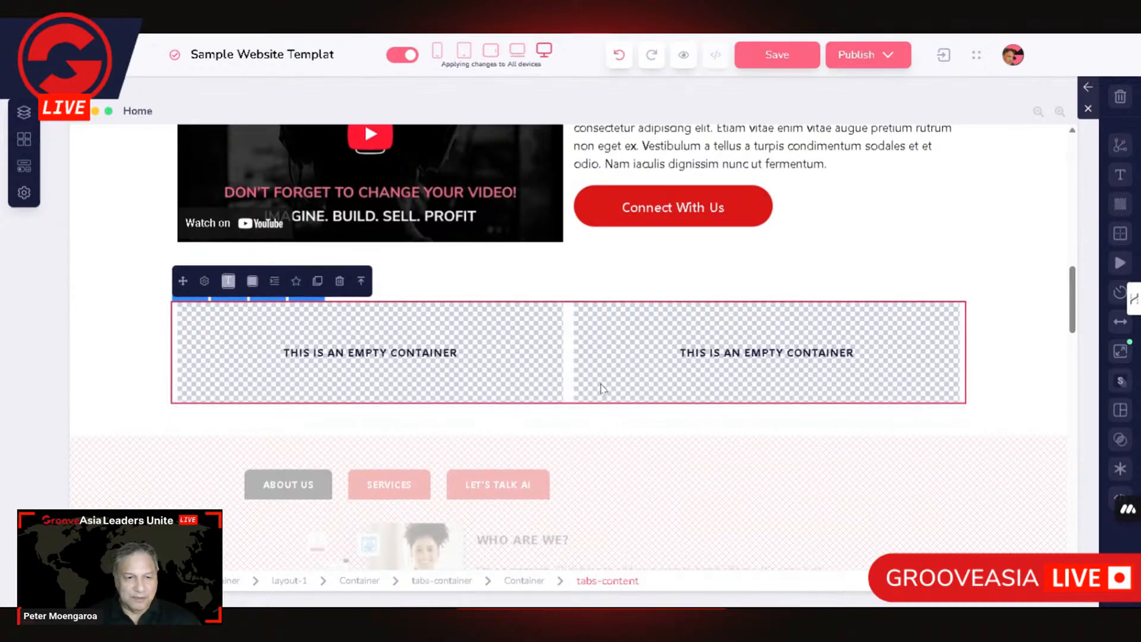
pyautogui.scroll(-1, 588, 388)
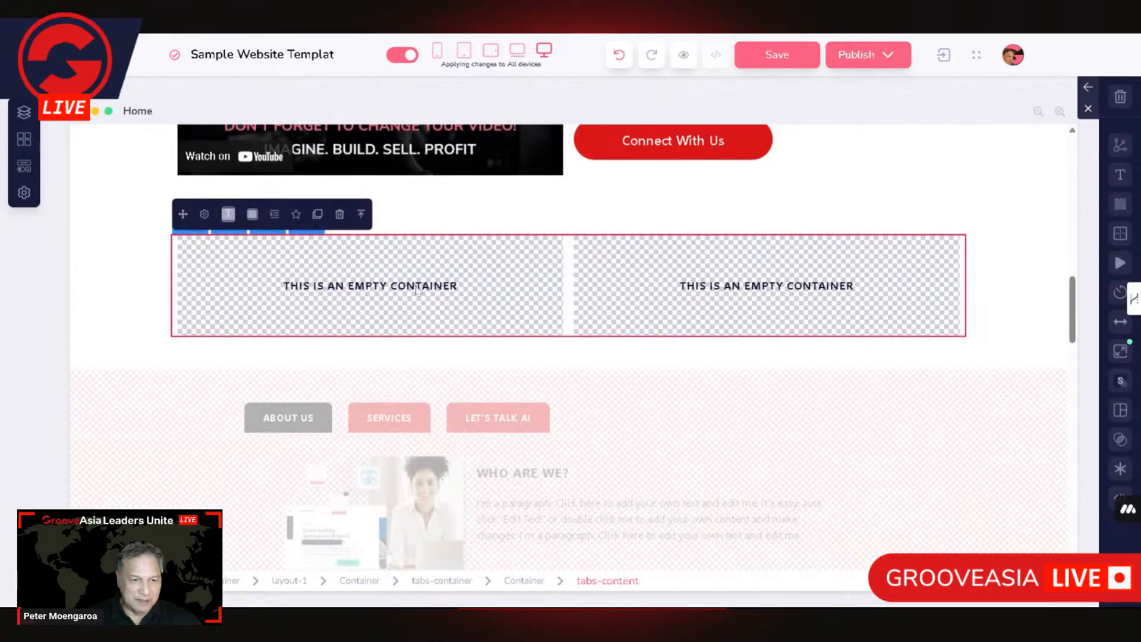
pyautogui.scroll(1, 534, 203)
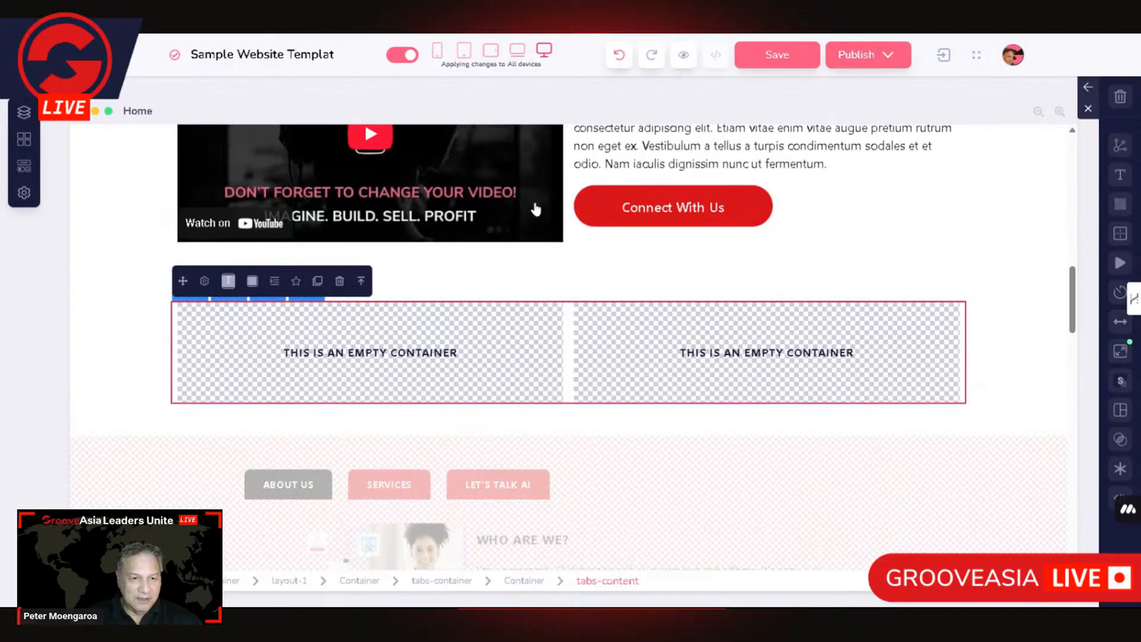
pyautogui.click(982, 289)
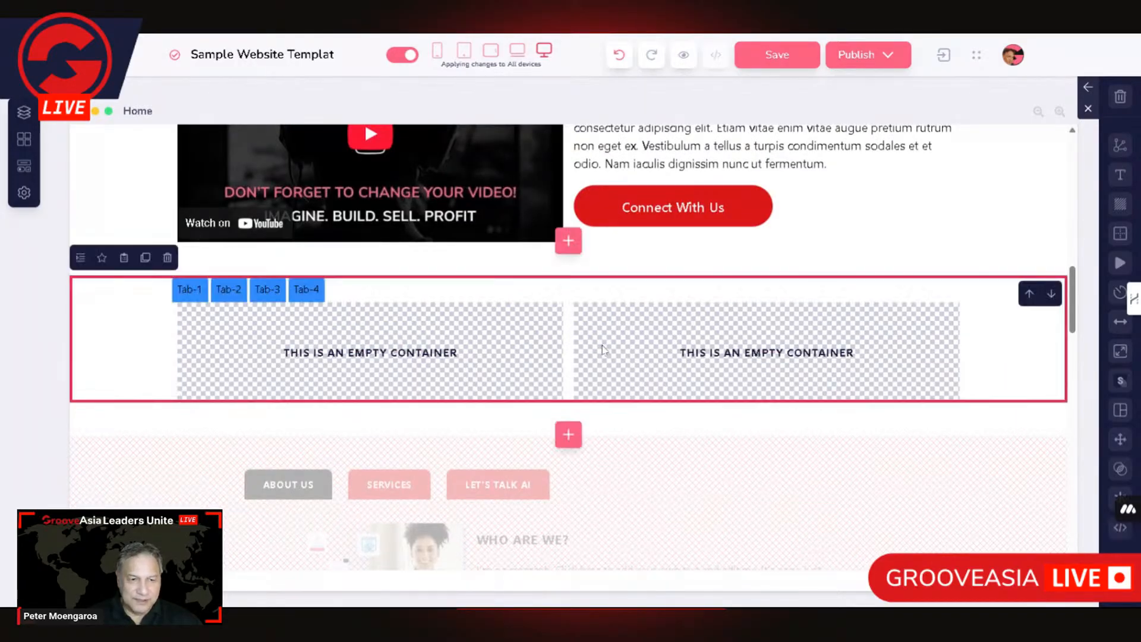
# Check the content area of Tab-3, select the tabs container, and compare it with the Why Us? section above
pyautogui.click(267, 291)
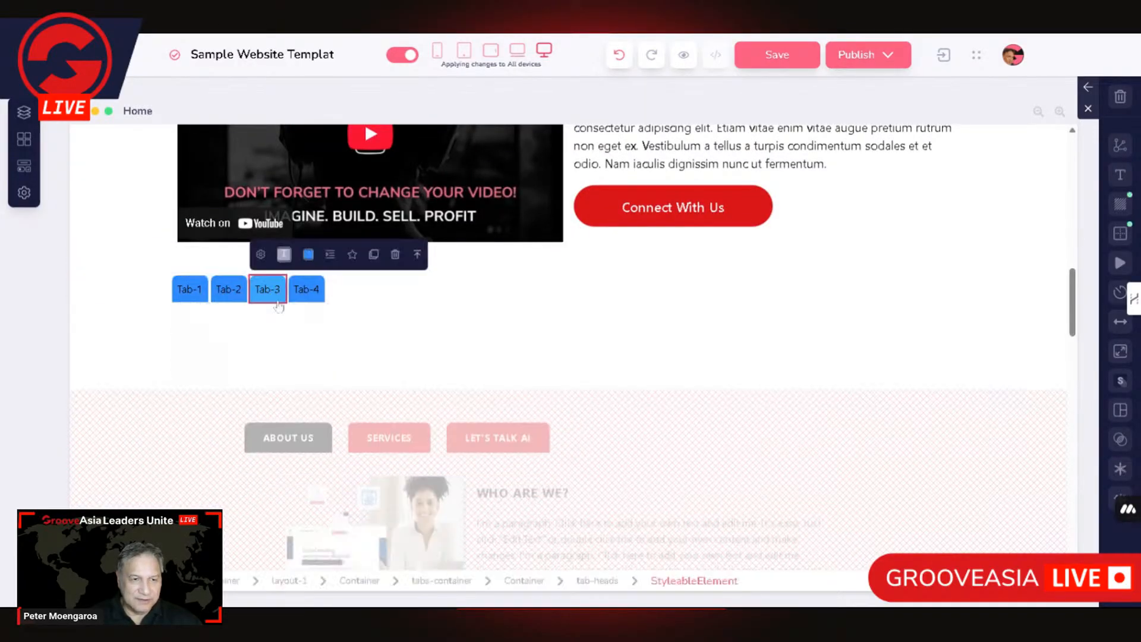
pyautogui.scroll(-3, 621, 361)
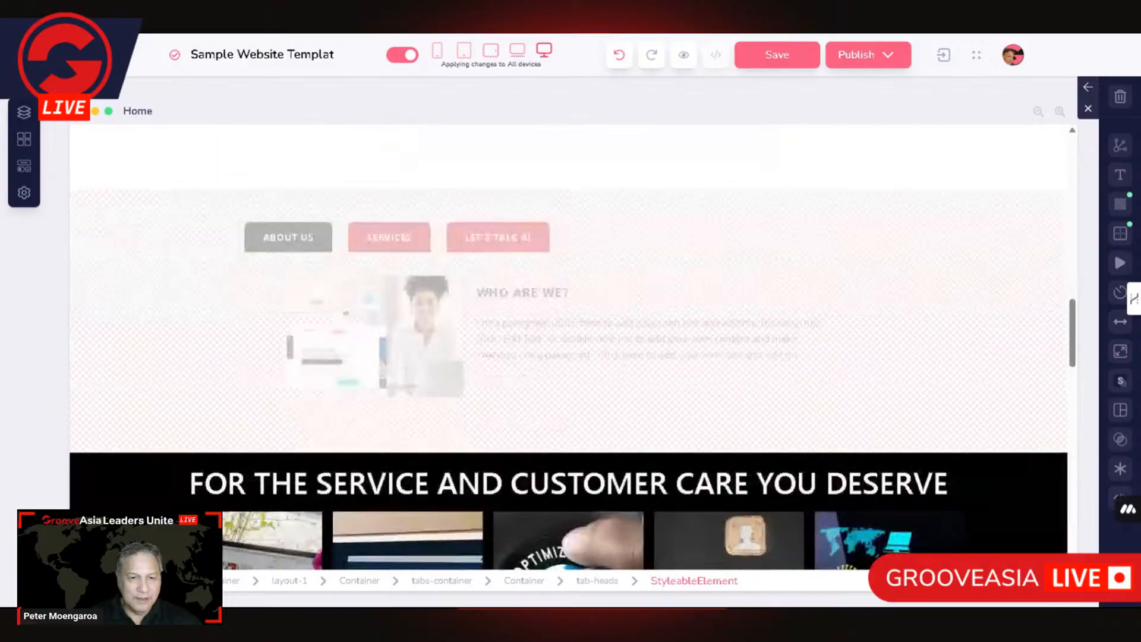
pyautogui.scroll(2, 616, 355)
pyautogui.click(292, 279)
pyautogui.scroll(-3, 470, 264)
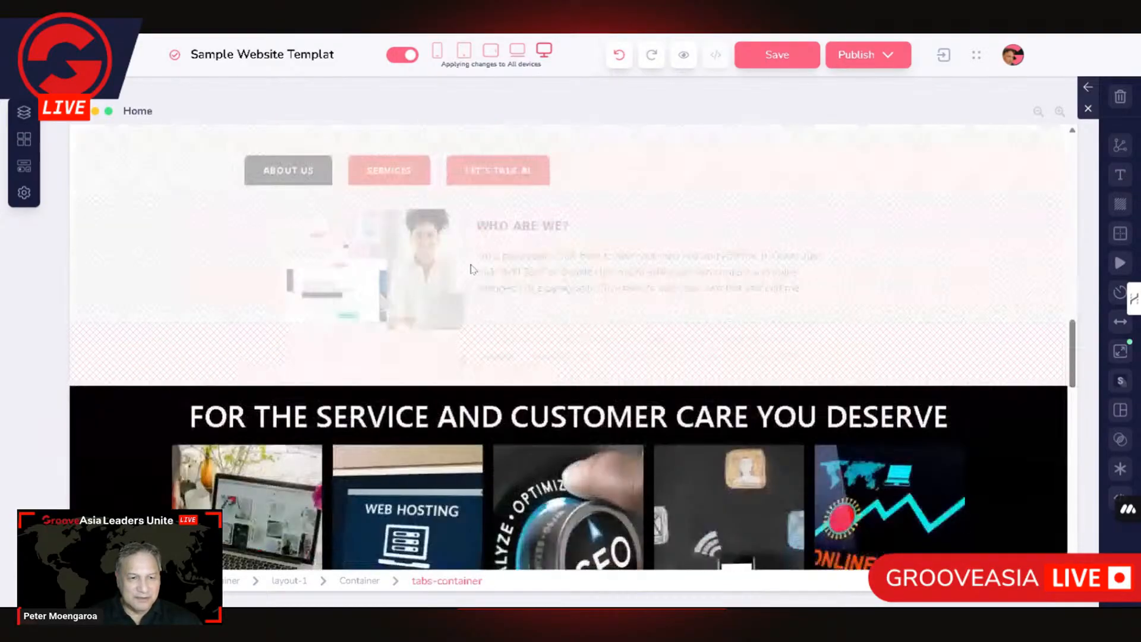
pyautogui.scroll(4, 472, 266)
pyautogui.scroll(6, 473, 265)
pyautogui.scroll(-9, 501, 258)
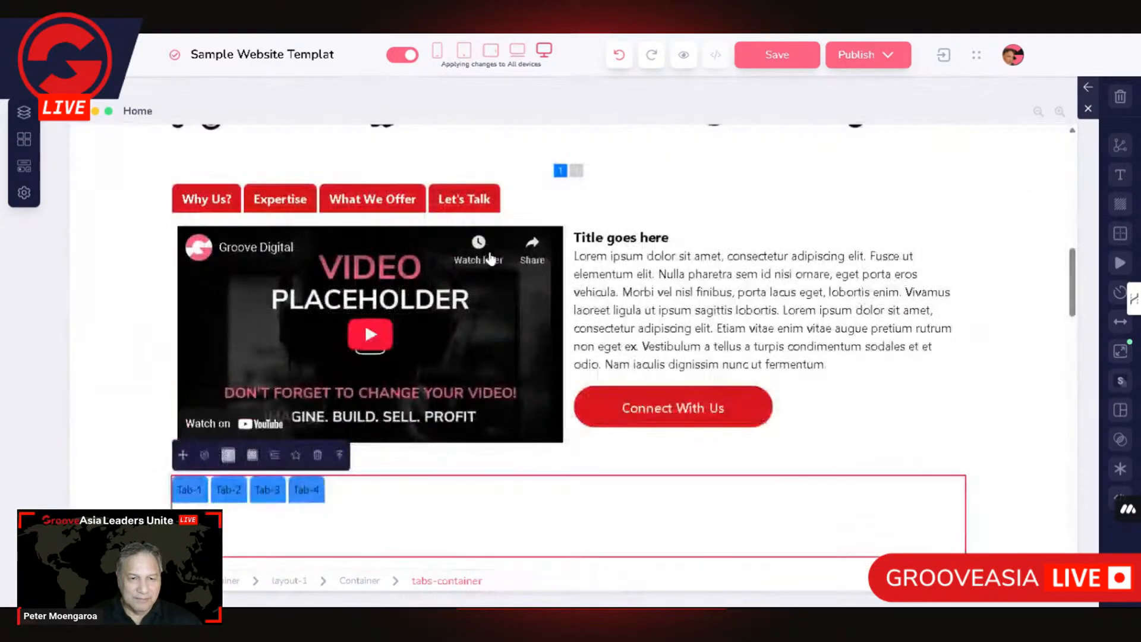
pyautogui.scroll(2, 489, 254)
pyautogui.scroll(2, 281, 265)
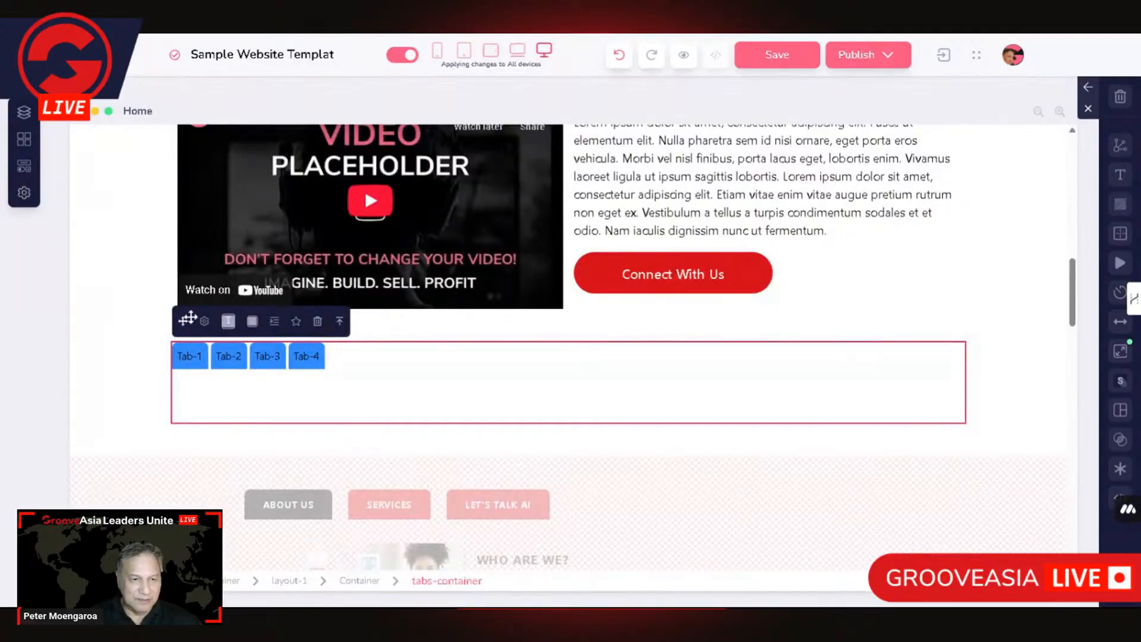
# Switch to Tab-2 and examine the settings of its two-column layout and of the container holding it
pyautogui.click(231, 359)
pyautogui.scroll(-2, 180, 268)
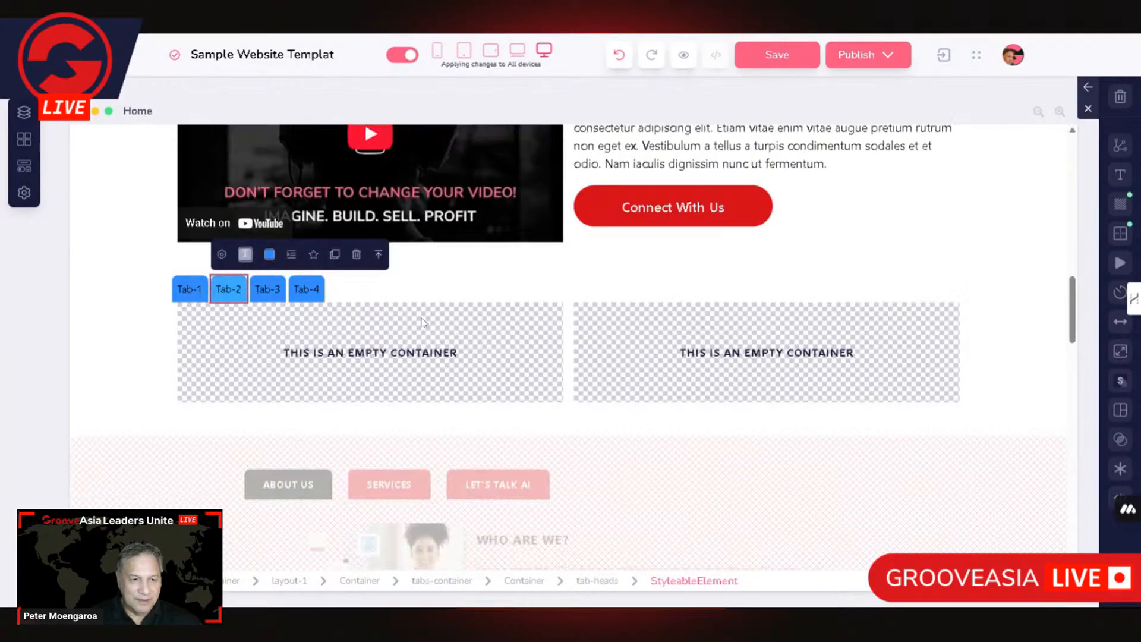
pyautogui.click(179, 268)
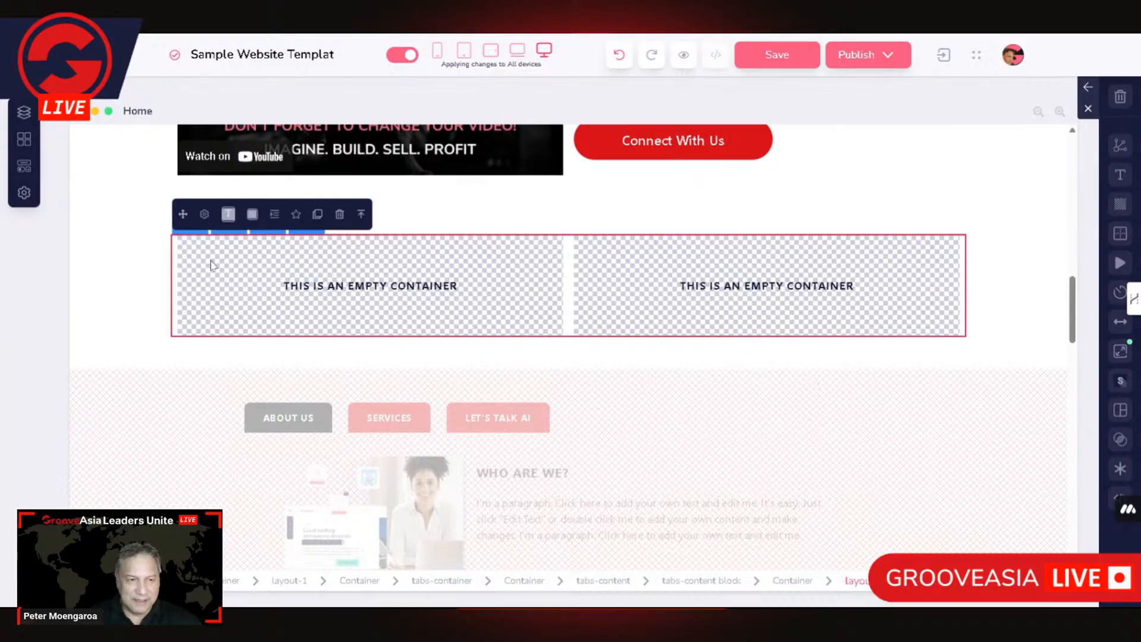
pyautogui.click(206, 215)
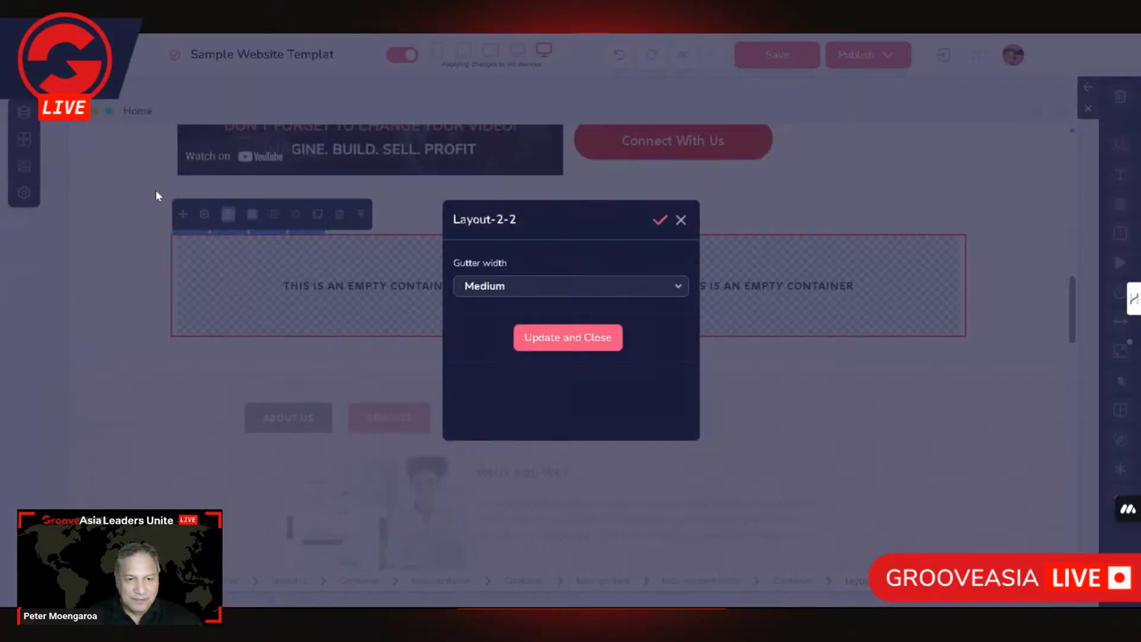
pyautogui.click(681, 222)
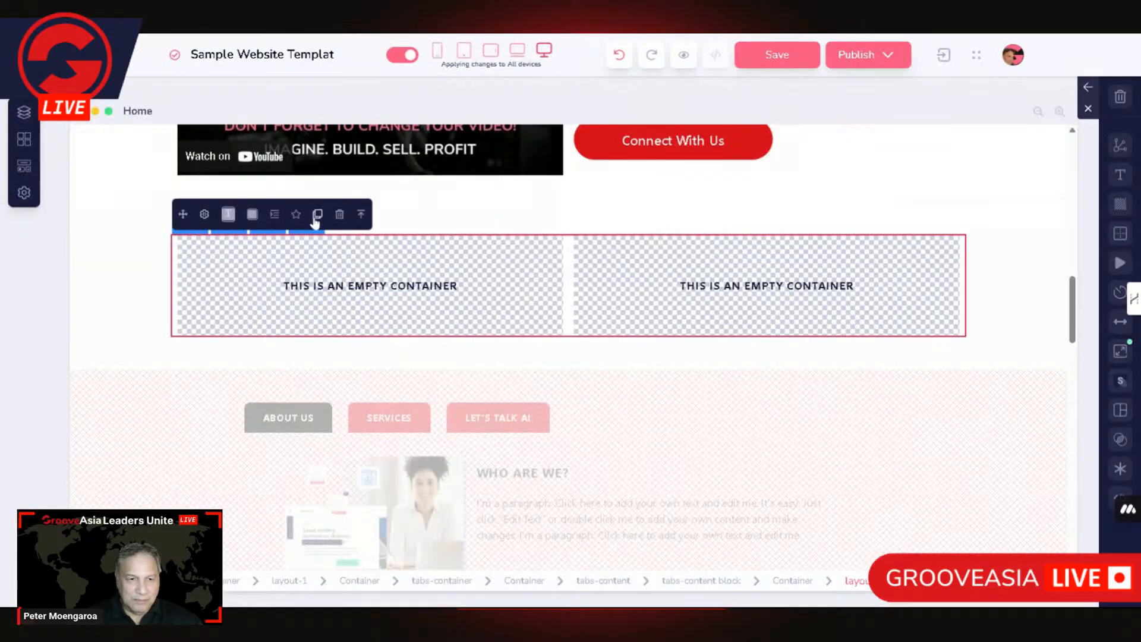
pyautogui.click(183, 216)
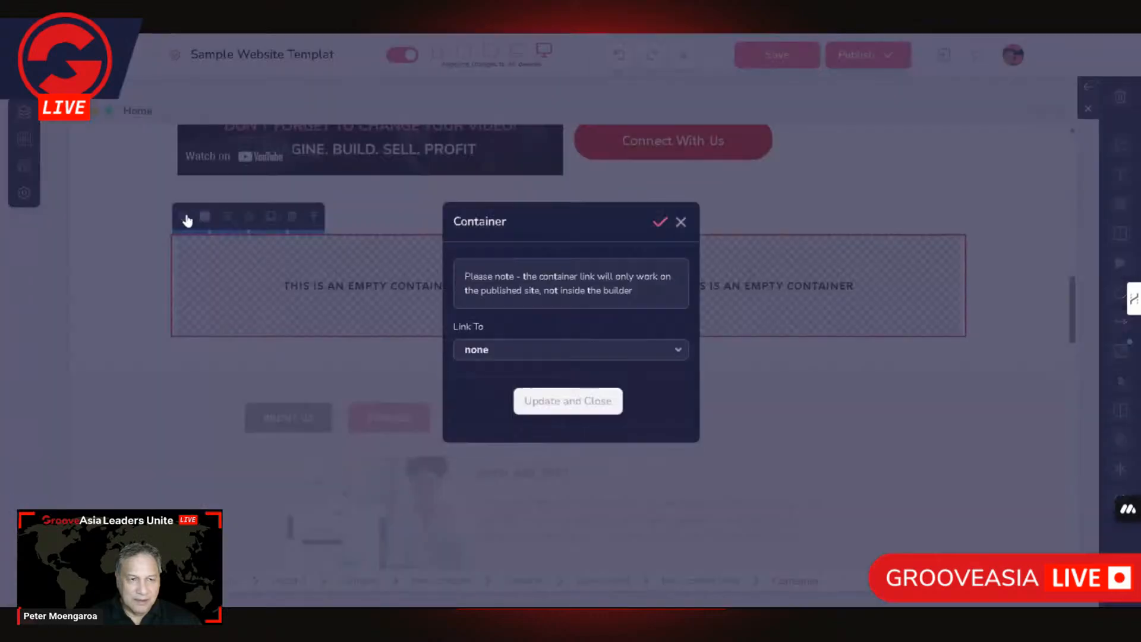
pyautogui.click(309, 222)
pyautogui.click(313, 219)
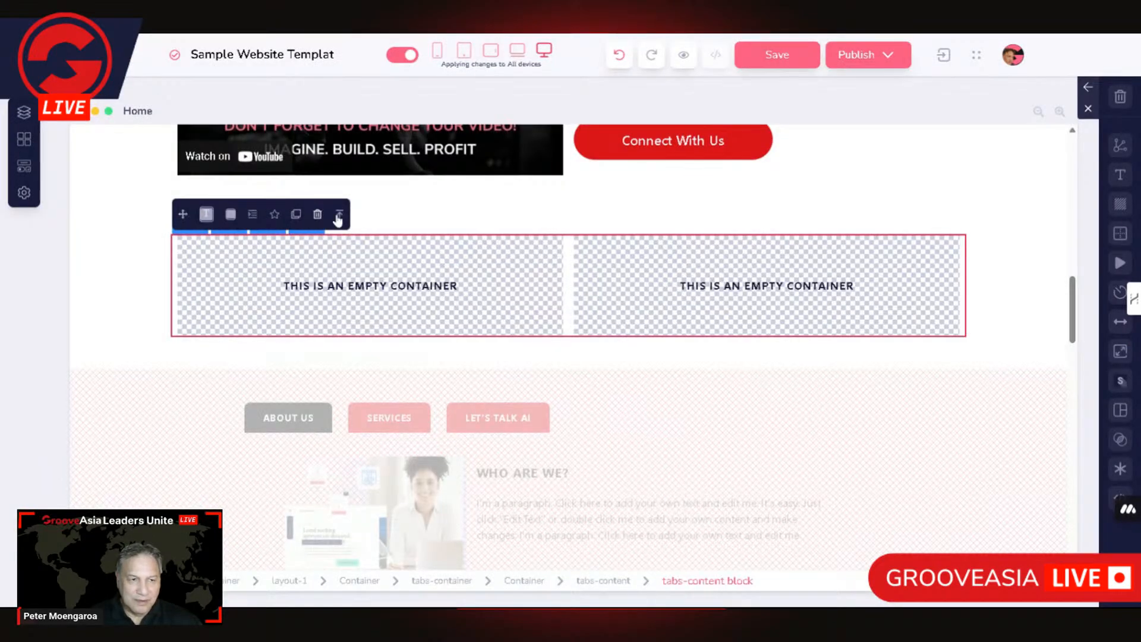
# Select the whole tabs-content element and increase its number of tab contents to 4
pyautogui.click(338, 216)
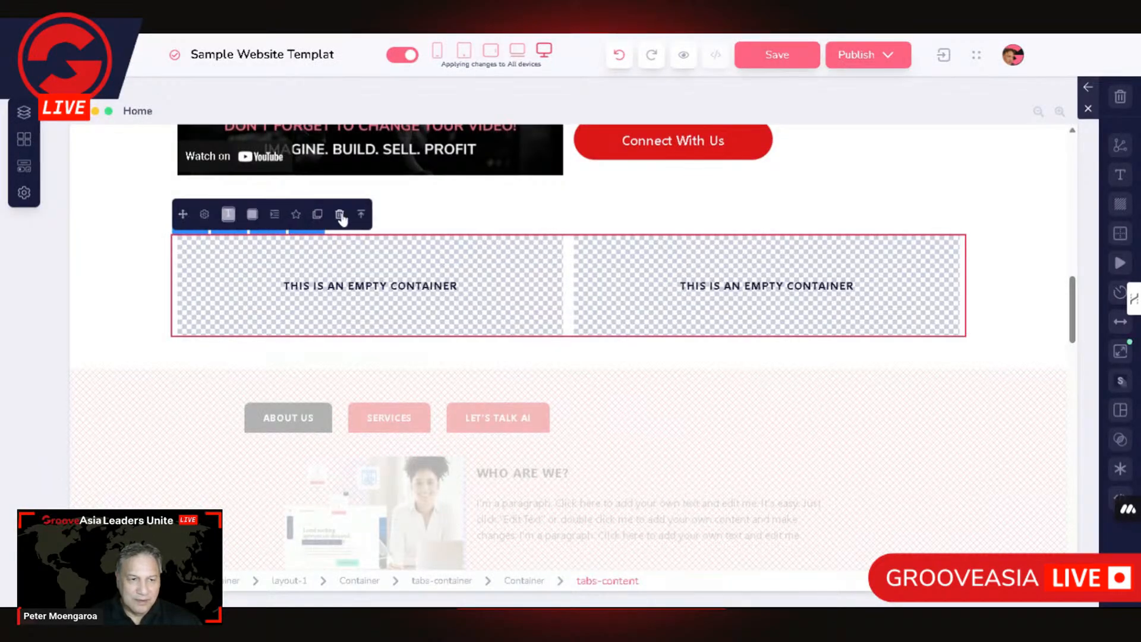
pyautogui.click(204, 215)
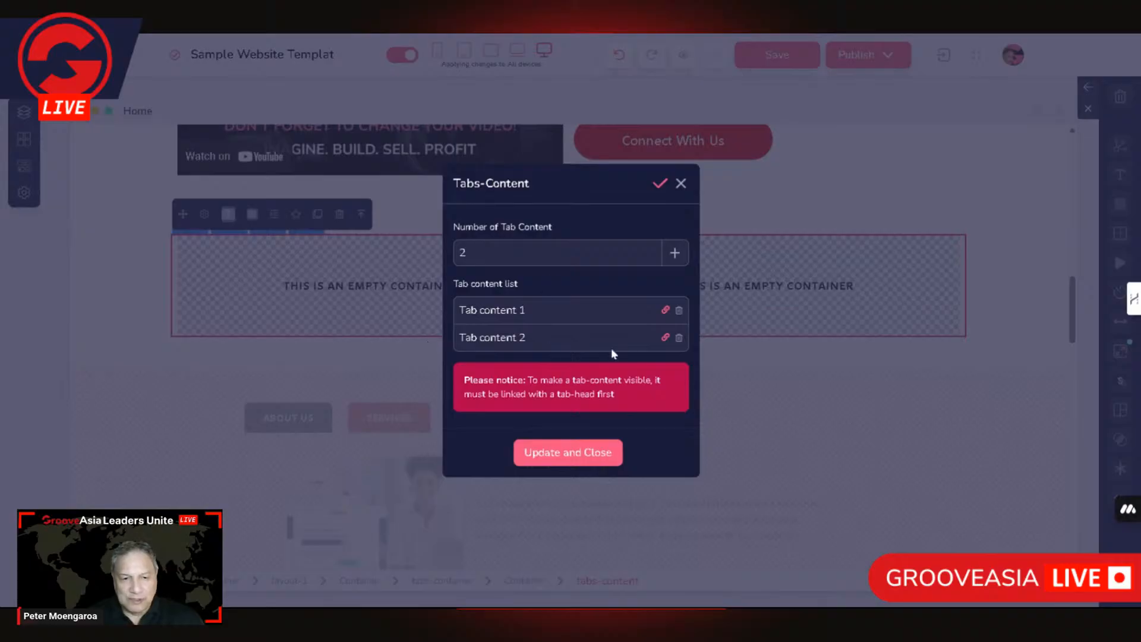
pyautogui.click(676, 255)
pyautogui.click(676, 242)
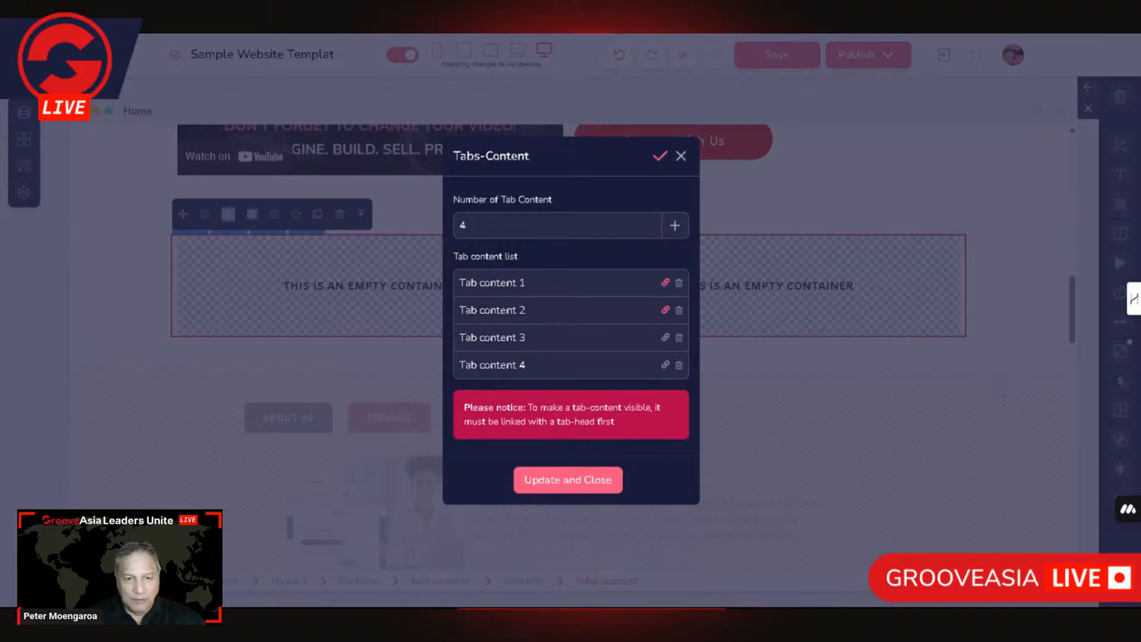
# Link Tab content 3 to Tab-3 and Tab content 4 to Tab-4, and apply the tabs-content settings
pyautogui.click(665, 339)
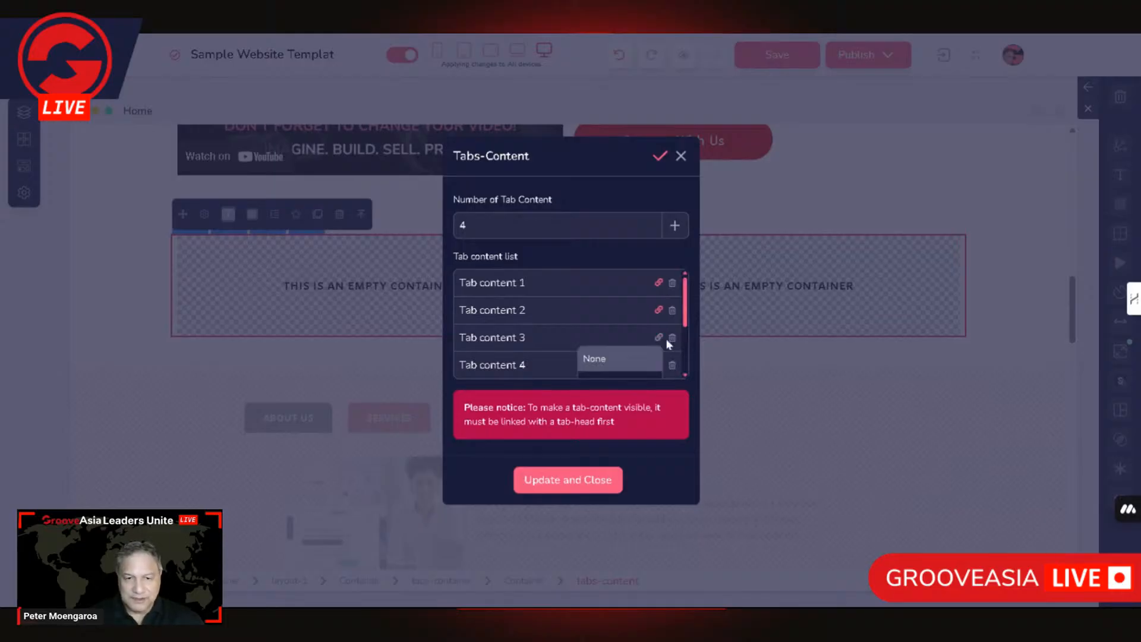
pyautogui.scroll(-3, 668, 341)
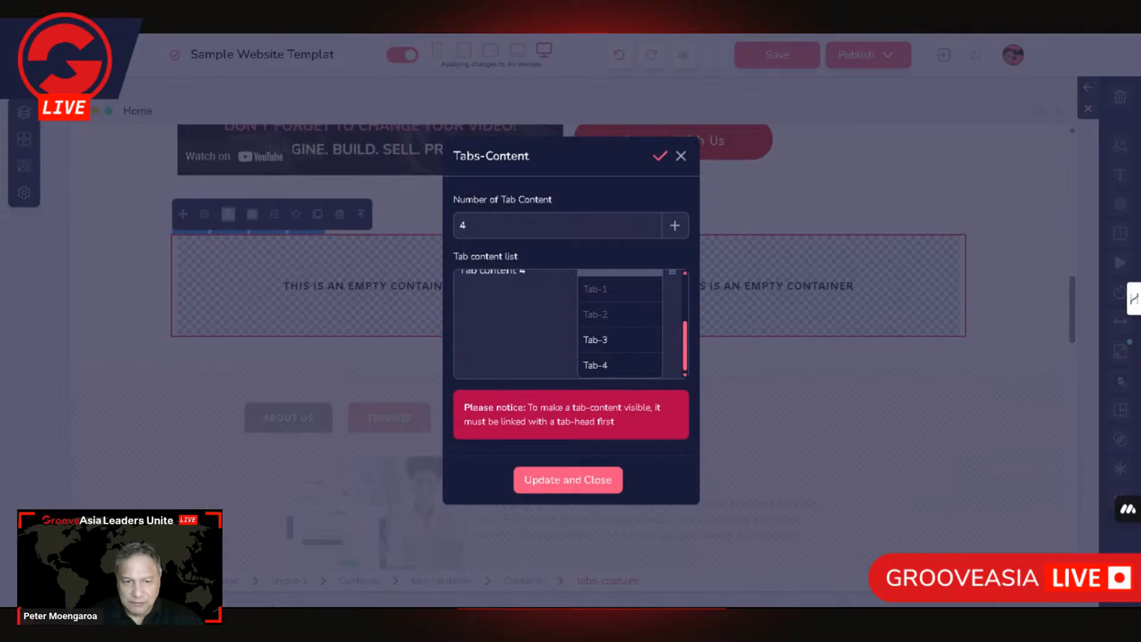
pyautogui.click(596, 341)
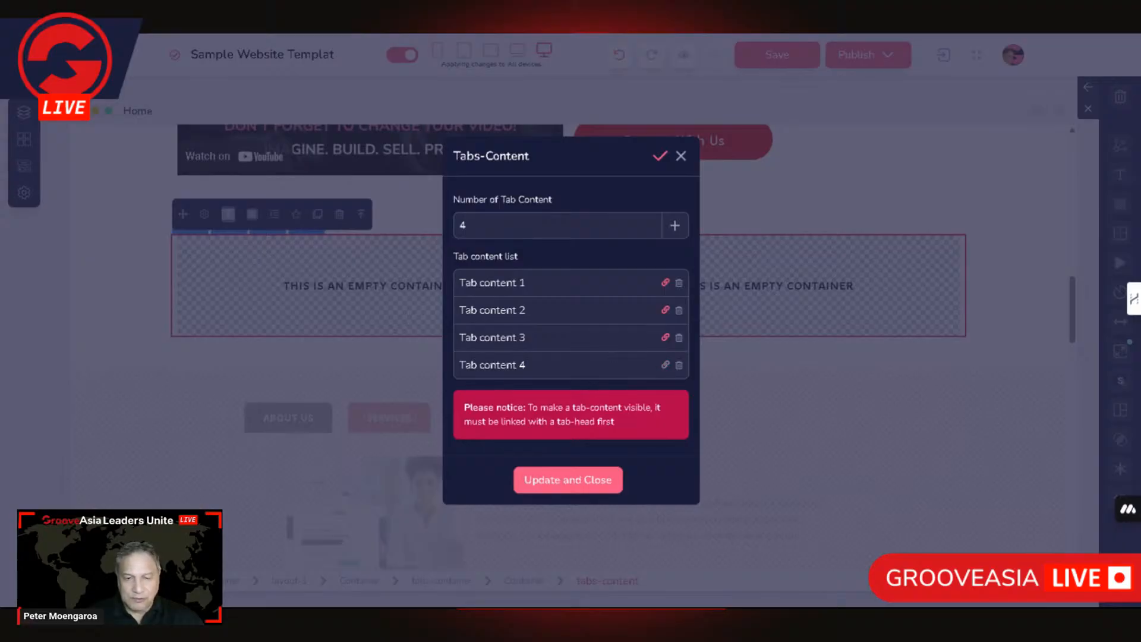
pyautogui.scroll(-3, 594, 333)
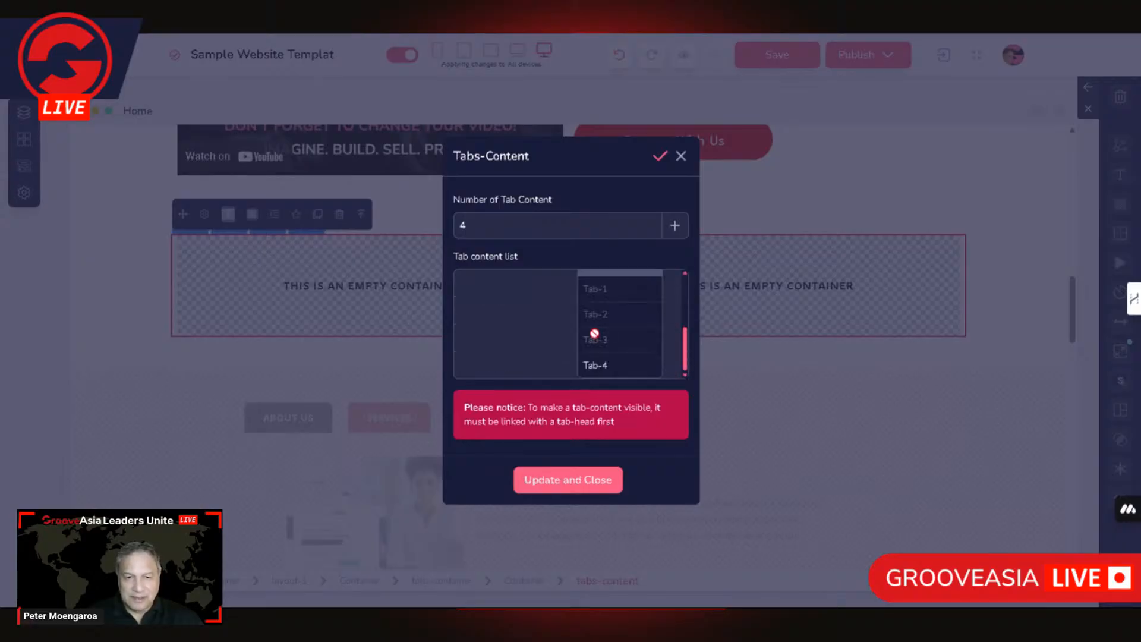
pyautogui.click(597, 367)
pyautogui.click(580, 479)
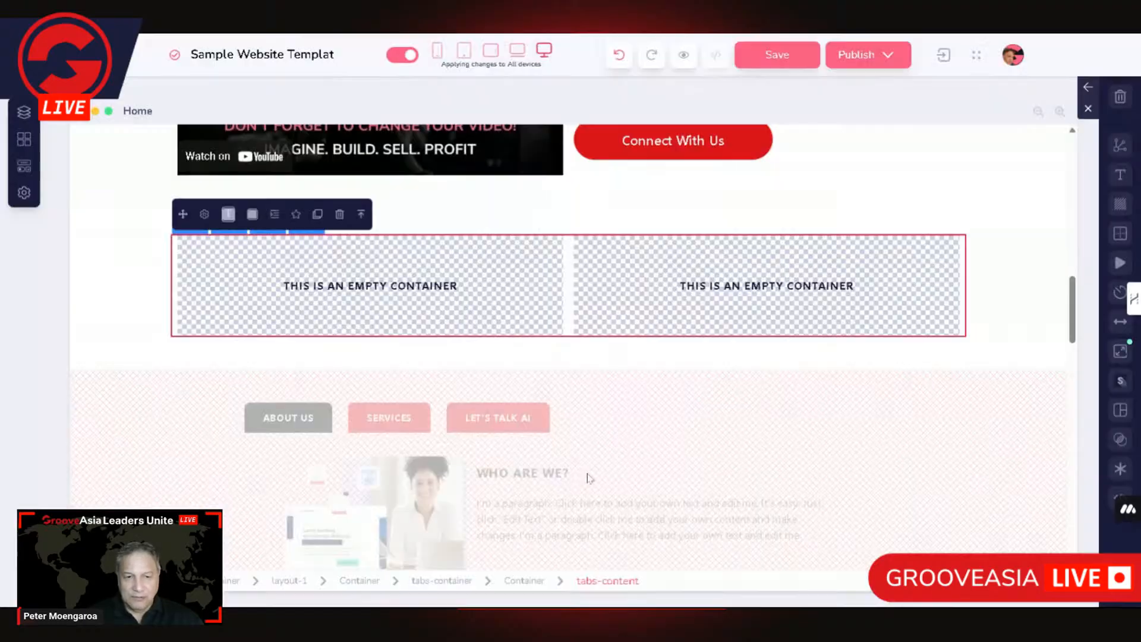
# Check the content areas of Tab-1 through Tab-4 in the new tabs section
pyautogui.scroll(3, 527, 326)
pyautogui.scroll(-2, 529, 279)
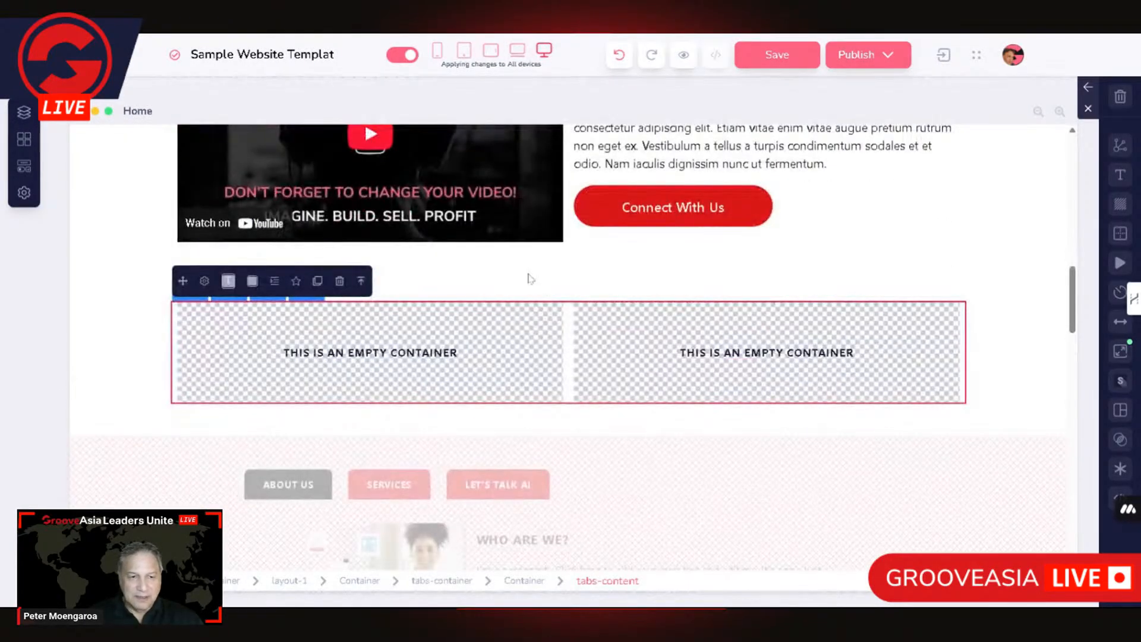
pyautogui.click(397, 350)
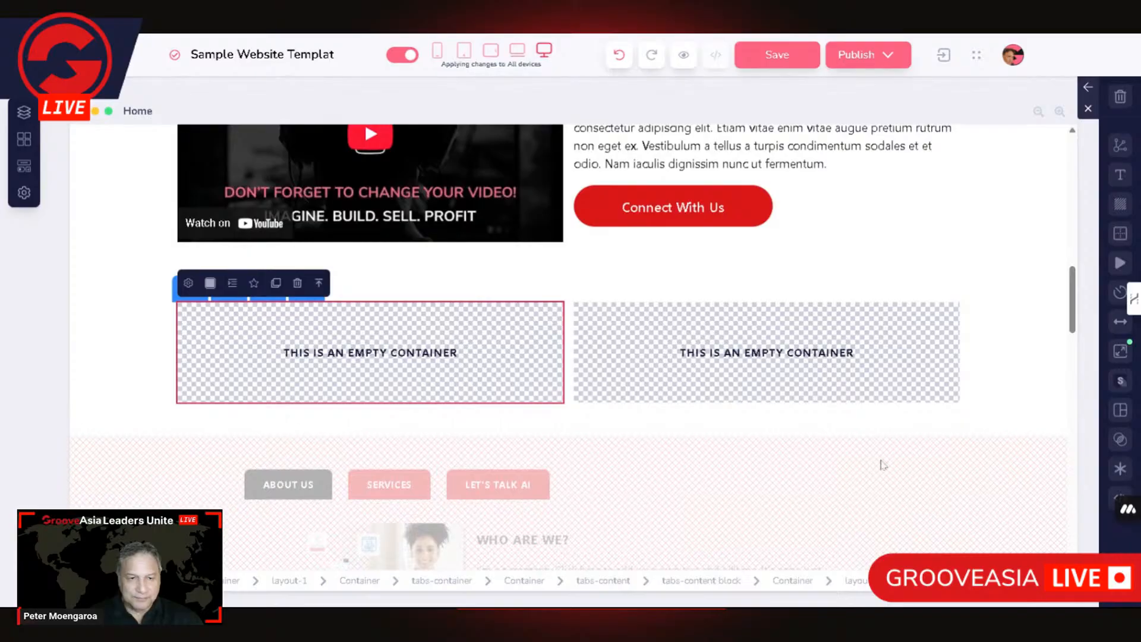
pyautogui.click(1036, 331)
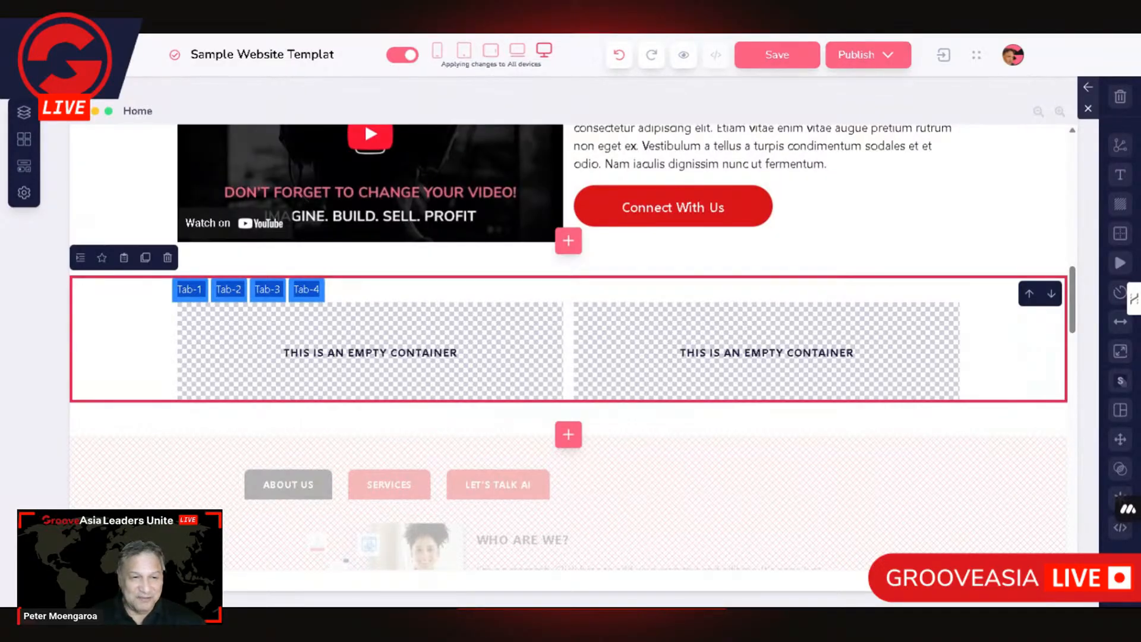
pyautogui.click(189, 291)
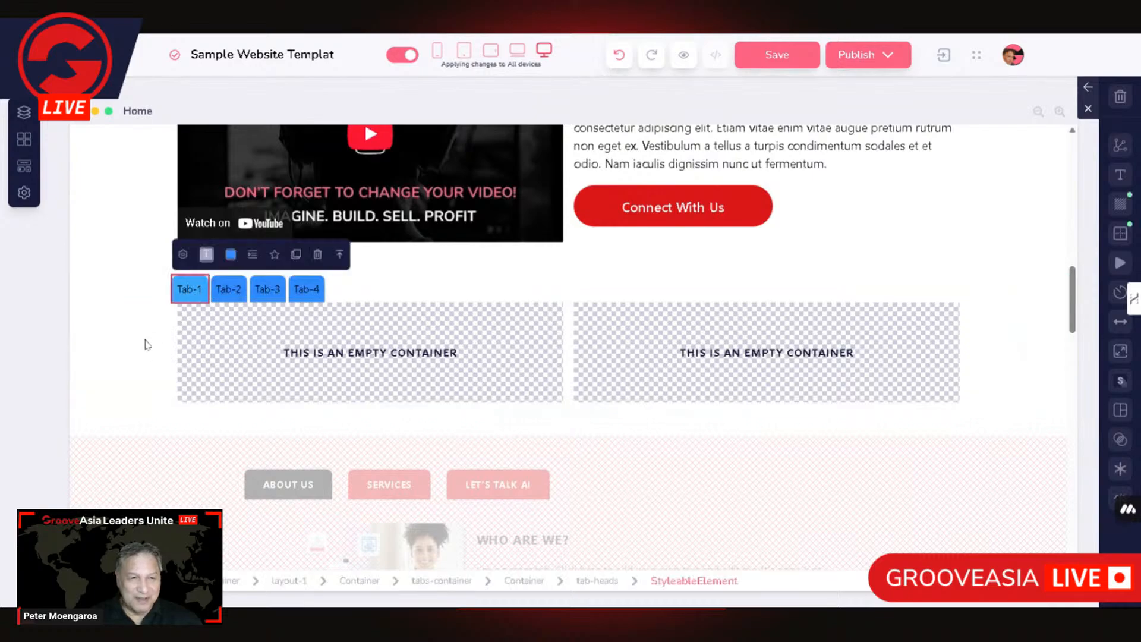
pyautogui.click(238, 293)
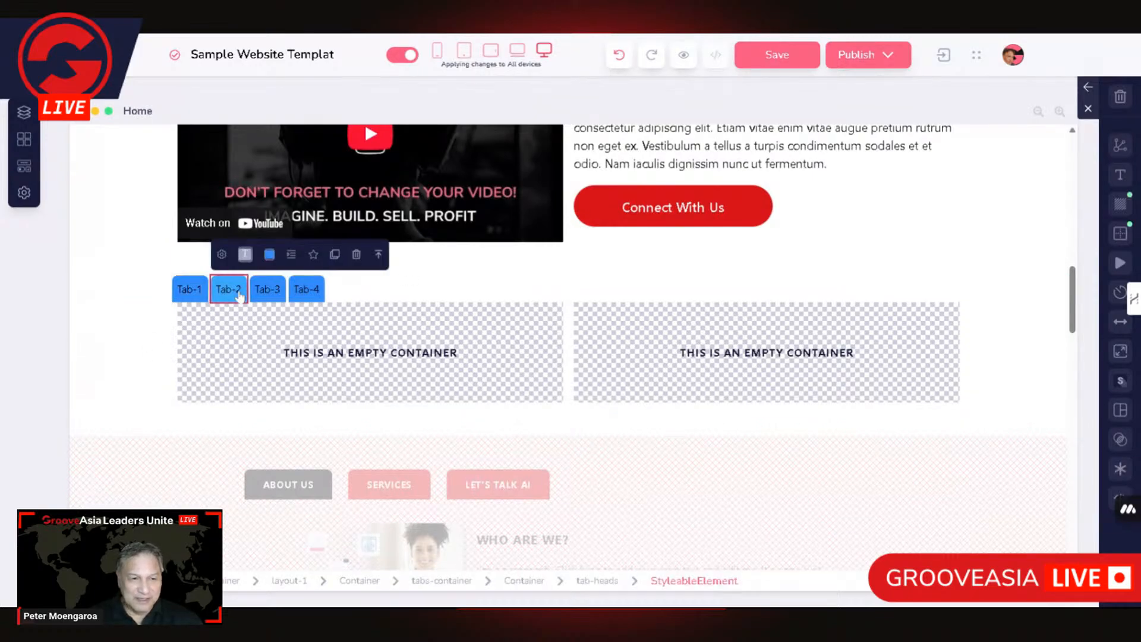
pyautogui.click(274, 294)
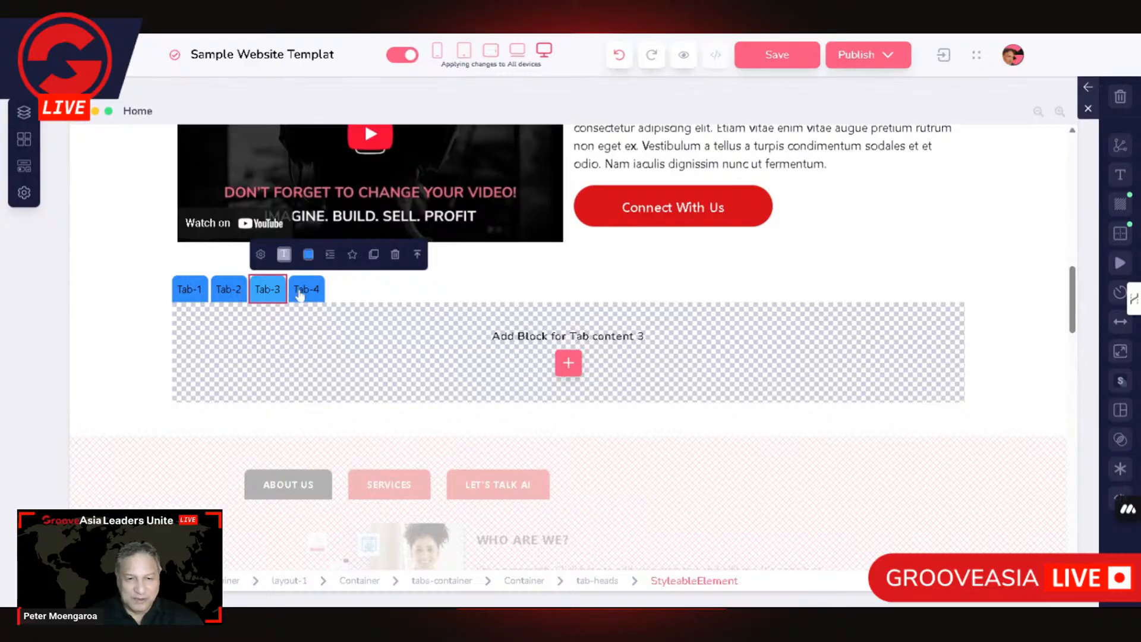
pyautogui.click(302, 295)
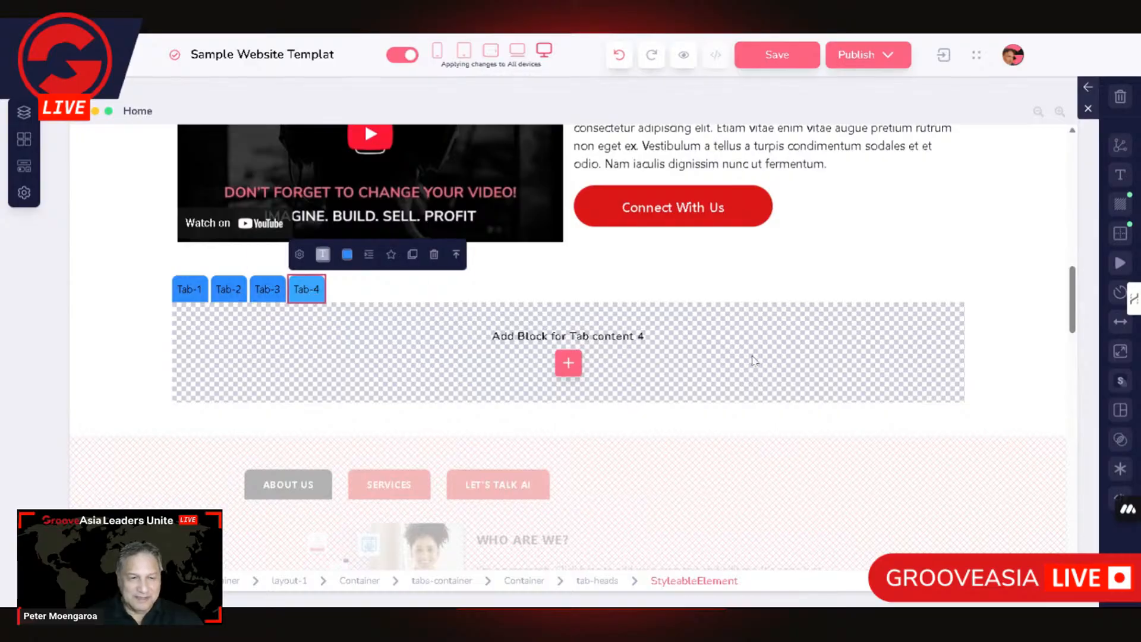
# Switch to Tab-3 and insert an empty block with two equal columns into its content area
pyautogui.click(273, 294)
pyautogui.click(568, 366)
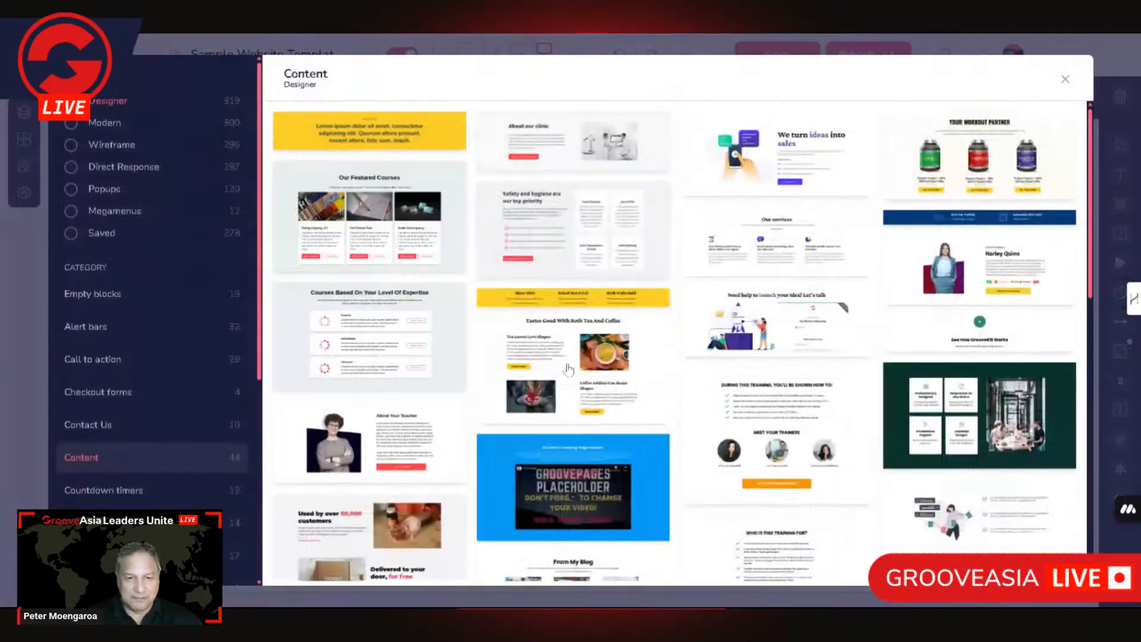
pyautogui.click(138, 296)
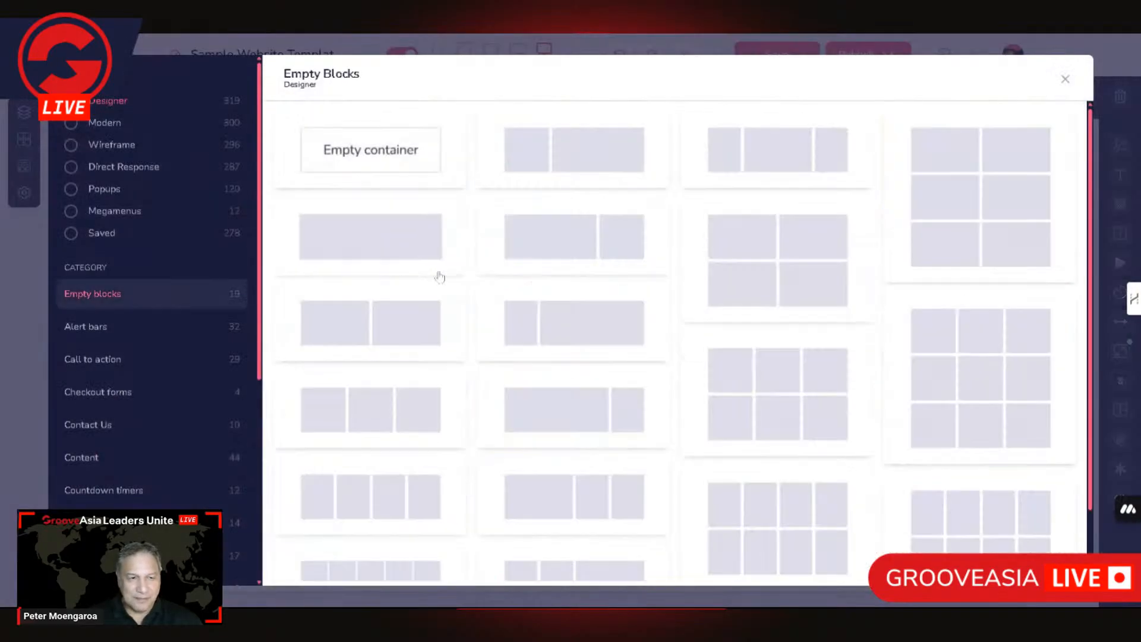
pyautogui.click(393, 329)
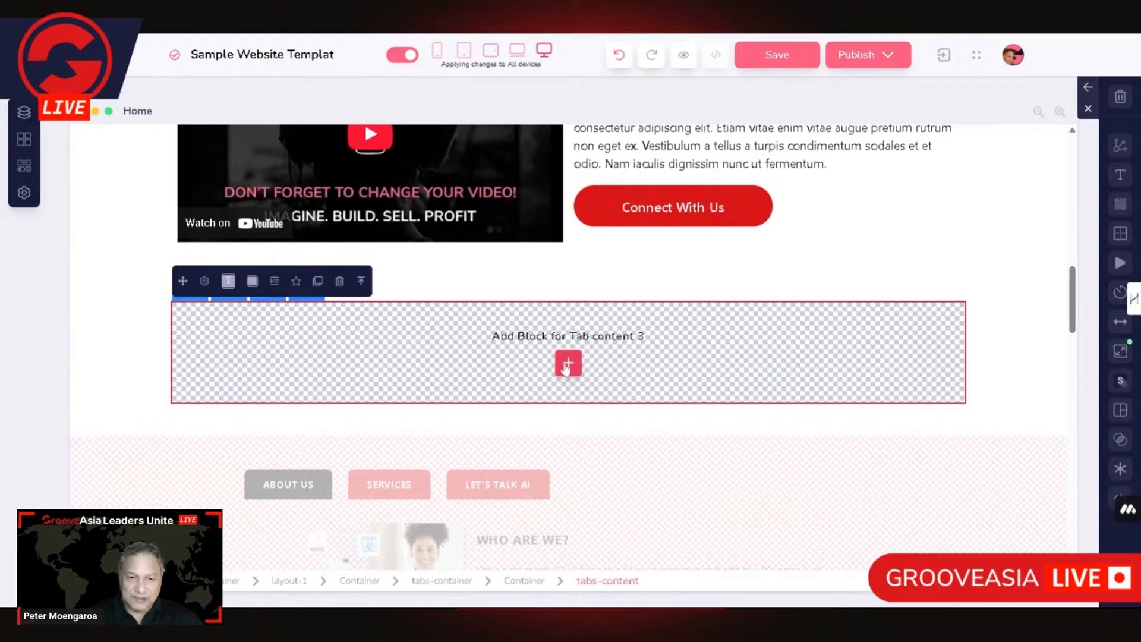
pyautogui.scroll(-15, 568, 363)
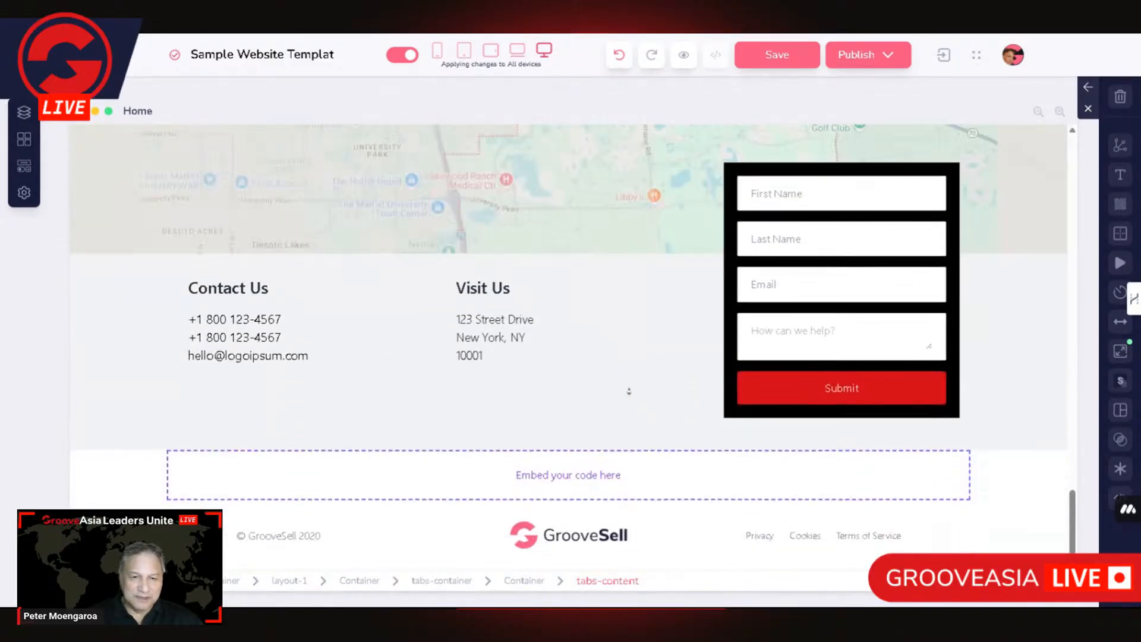
pyautogui.scroll(15, 657, 400)
pyautogui.scroll(5, 634, 374)
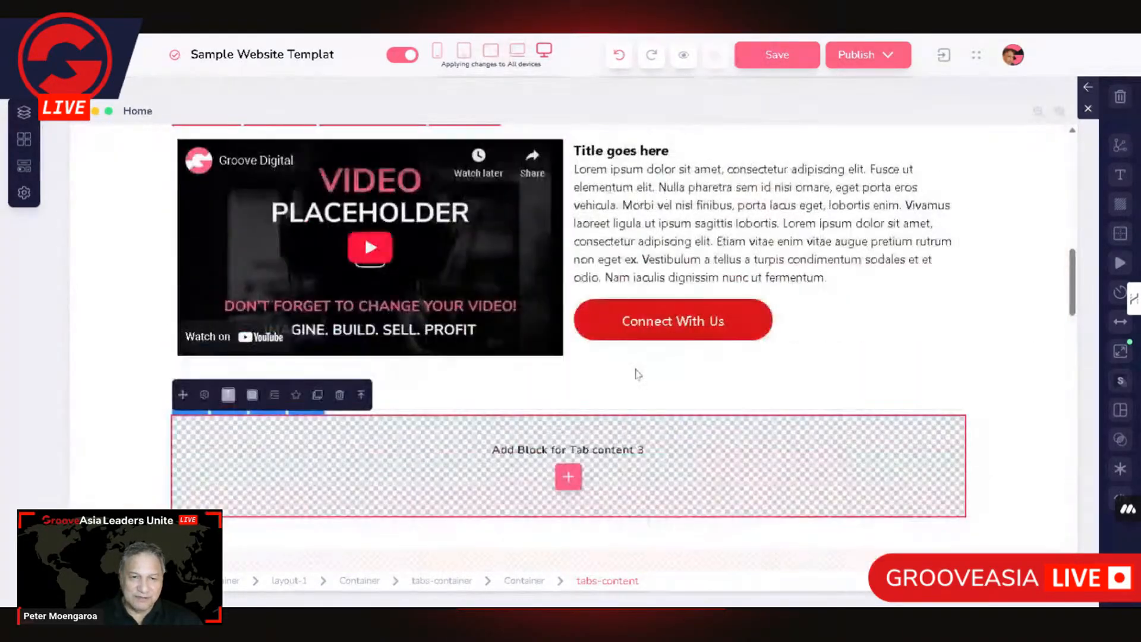
pyautogui.scroll(-3, 568, 341)
pyautogui.click(567, 340)
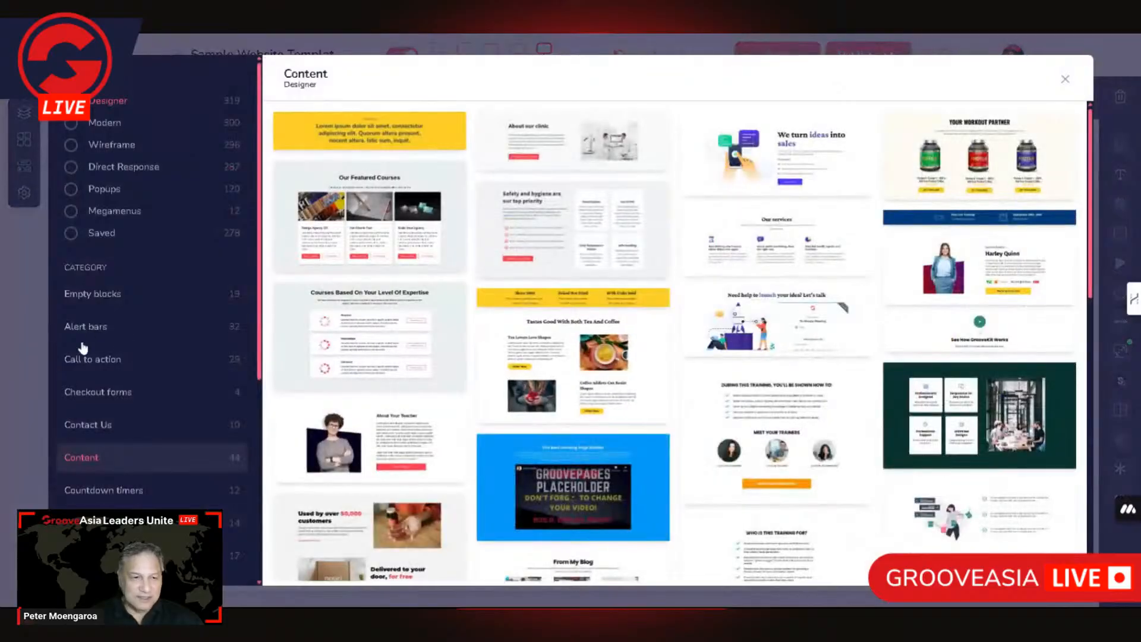
pyautogui.click(94, 294)
pyautogui.click(397, 321)
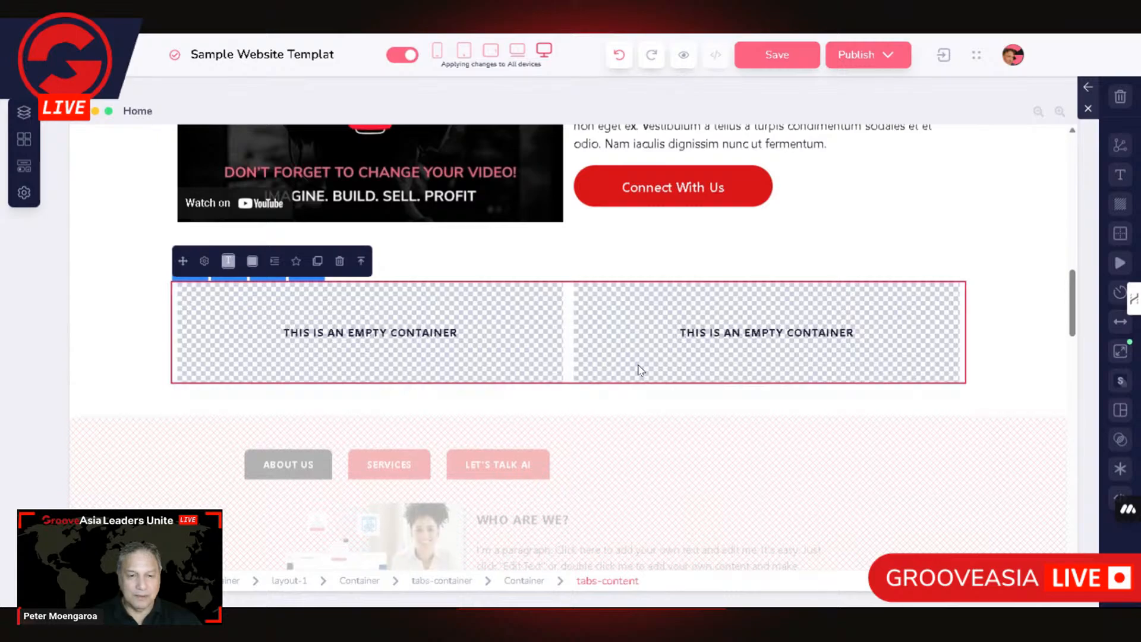
# Switch to Tab-4 and insert an empty block with two equal columns into its content area
pyautogui.scroll(2, 564, 374)
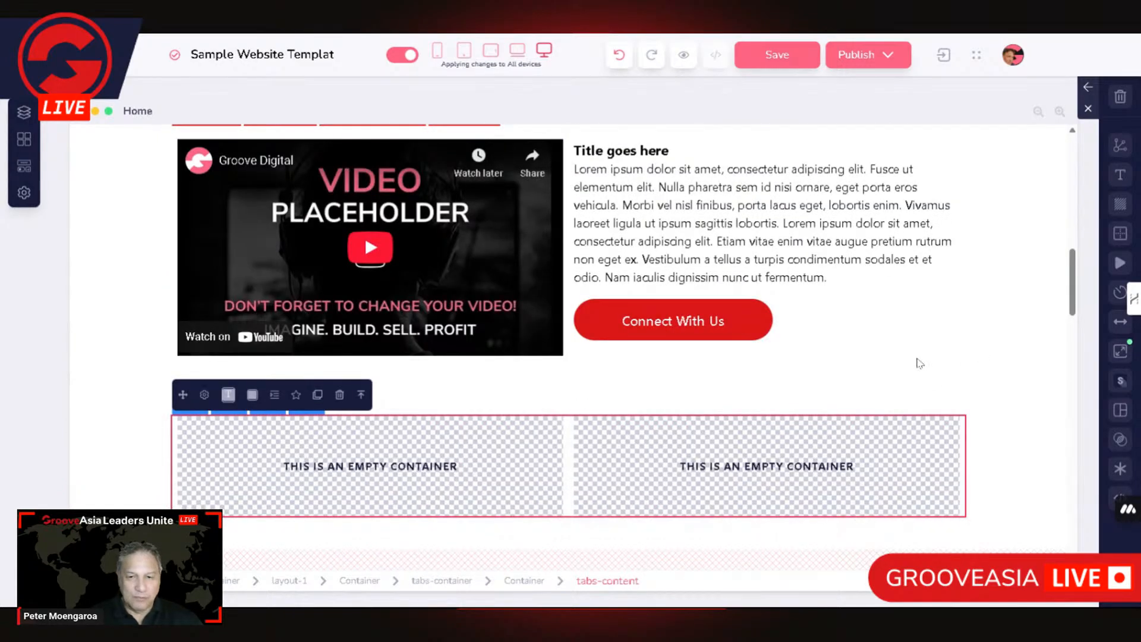
pyautogui.click(306, 403)
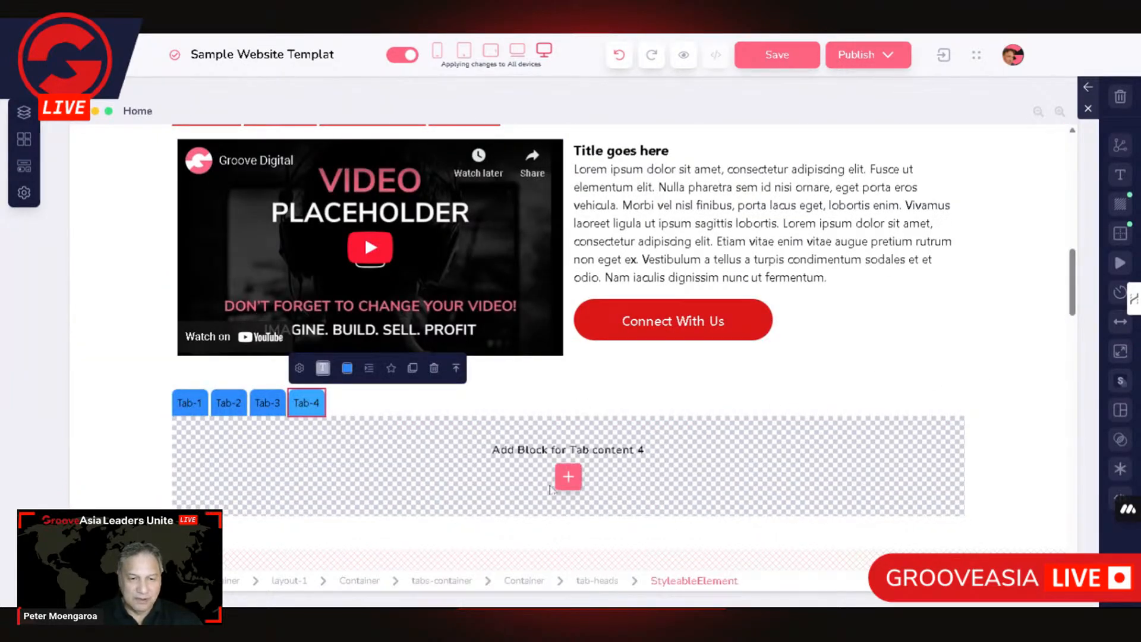
pyautogui.click(568, 477)
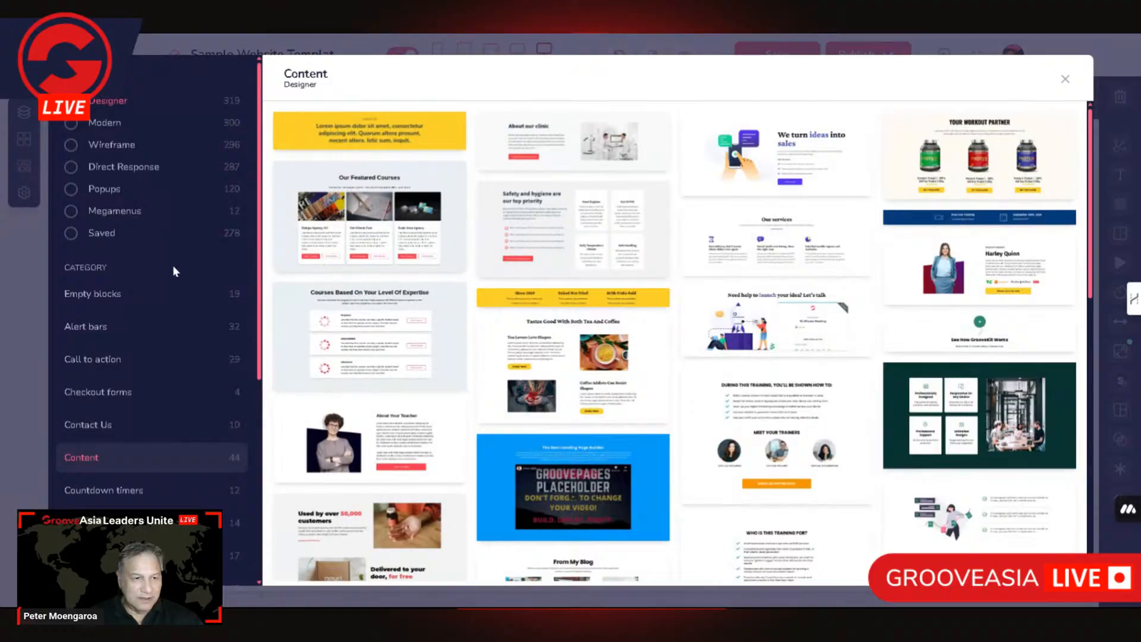
pyautogui.click(91, 294)
pyautogui.click(397, 332)
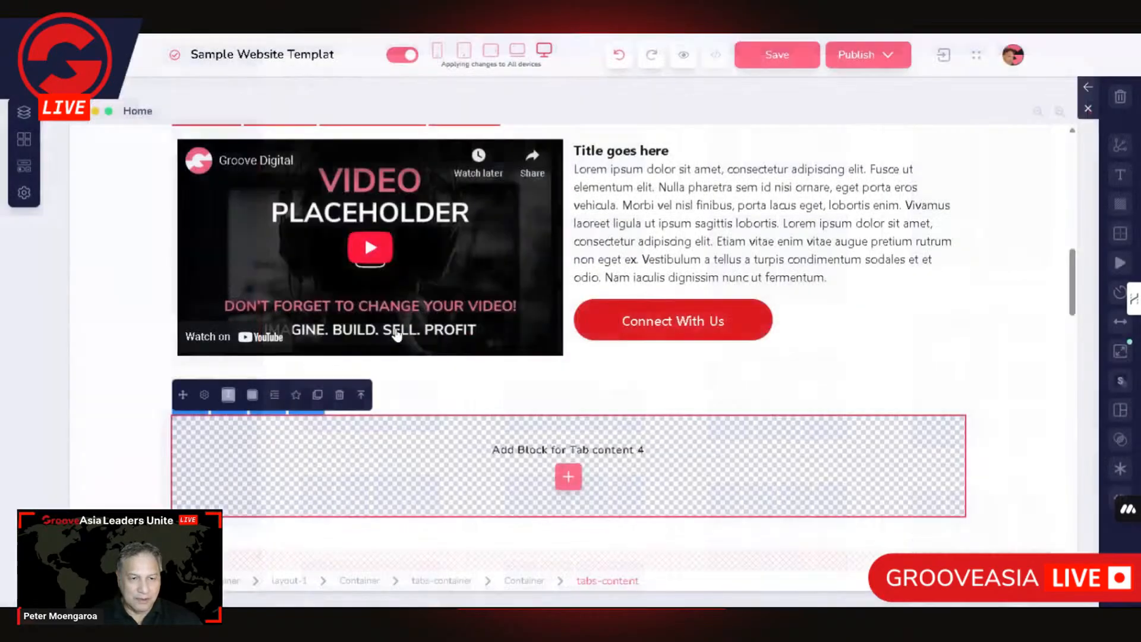
pyautogui.click(568, 476)
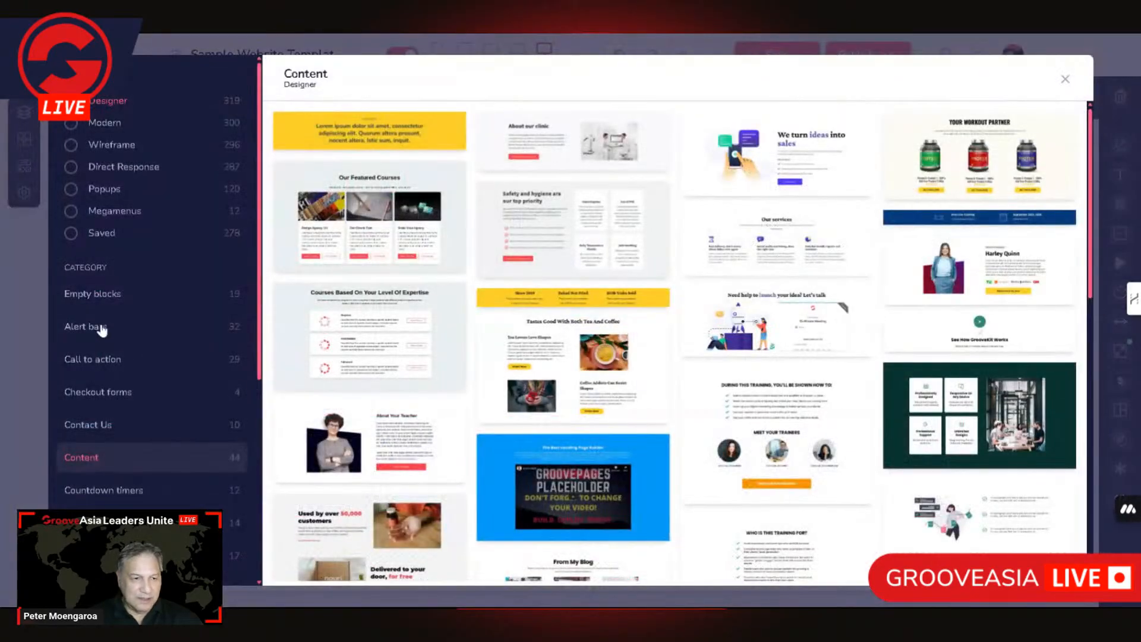
pyautogui.click(95, 293)
pyautogui.click(359, 321)
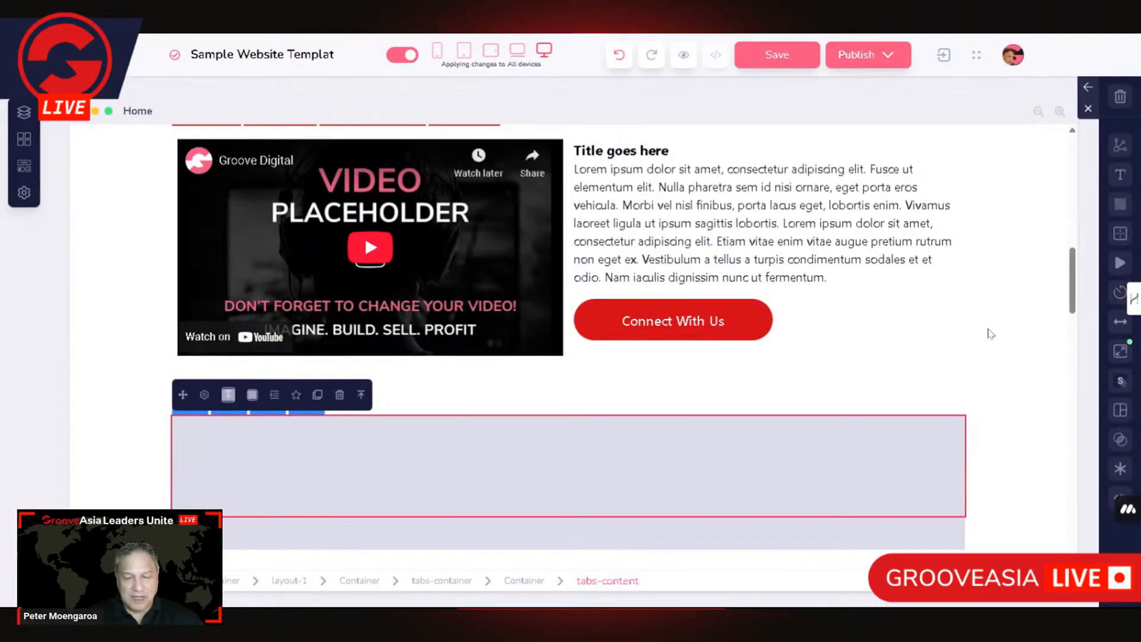
pyautogui.scroll(-5, 990, 334)
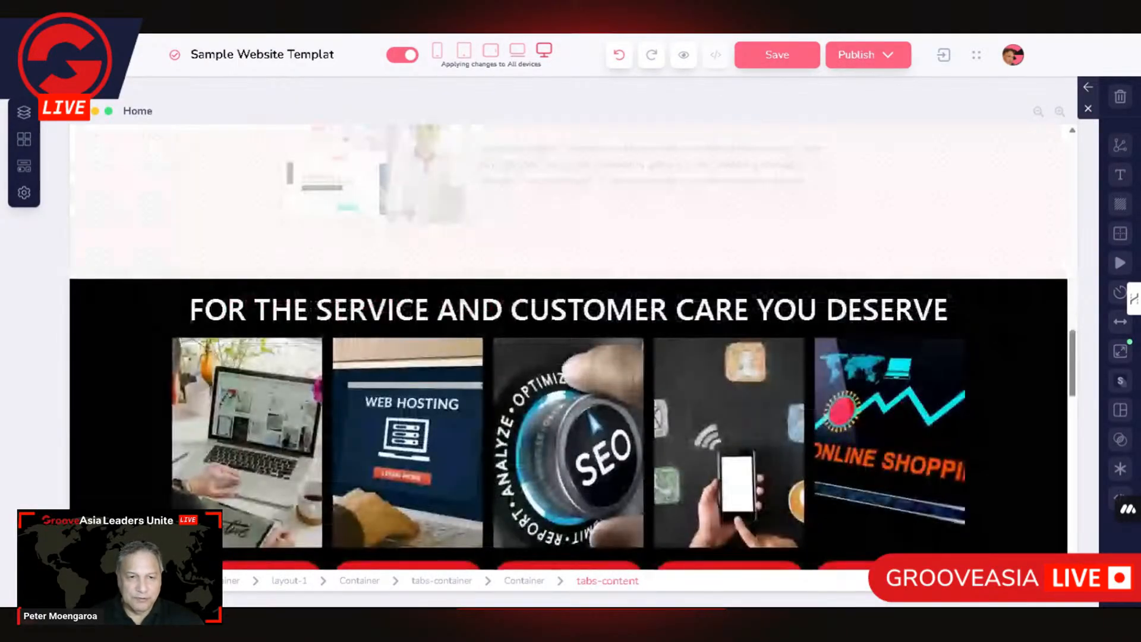
# Switch to Tab-1 in the new tabs section and add a Video Player to its left column
pyautogui.scroll(5, 931, 283)
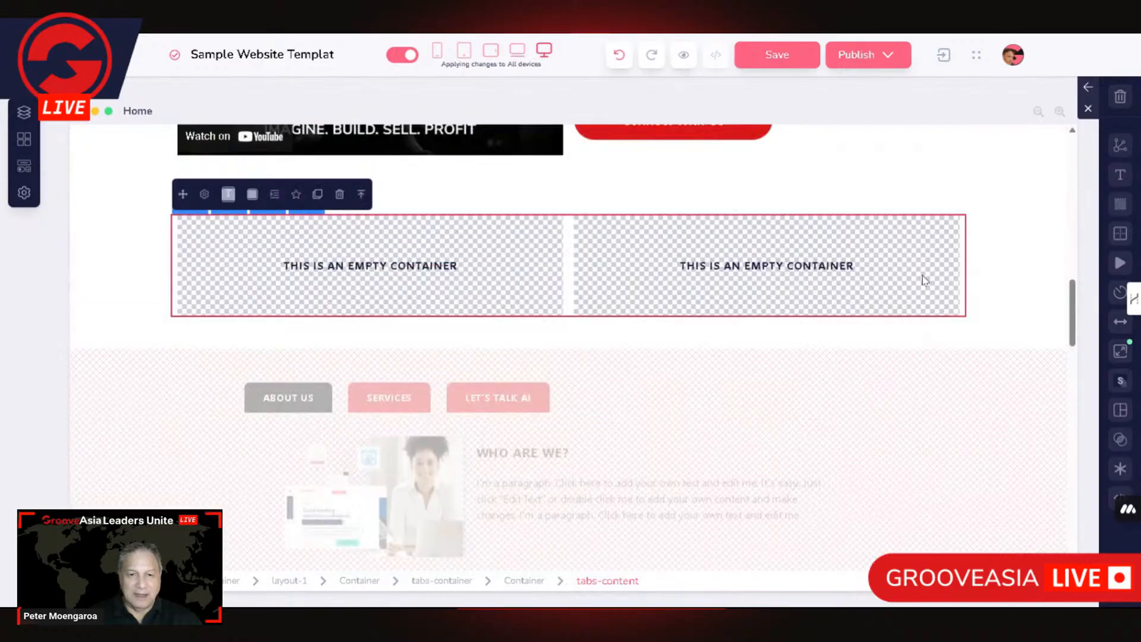
pyautogui.scroll(5, 725, 356)
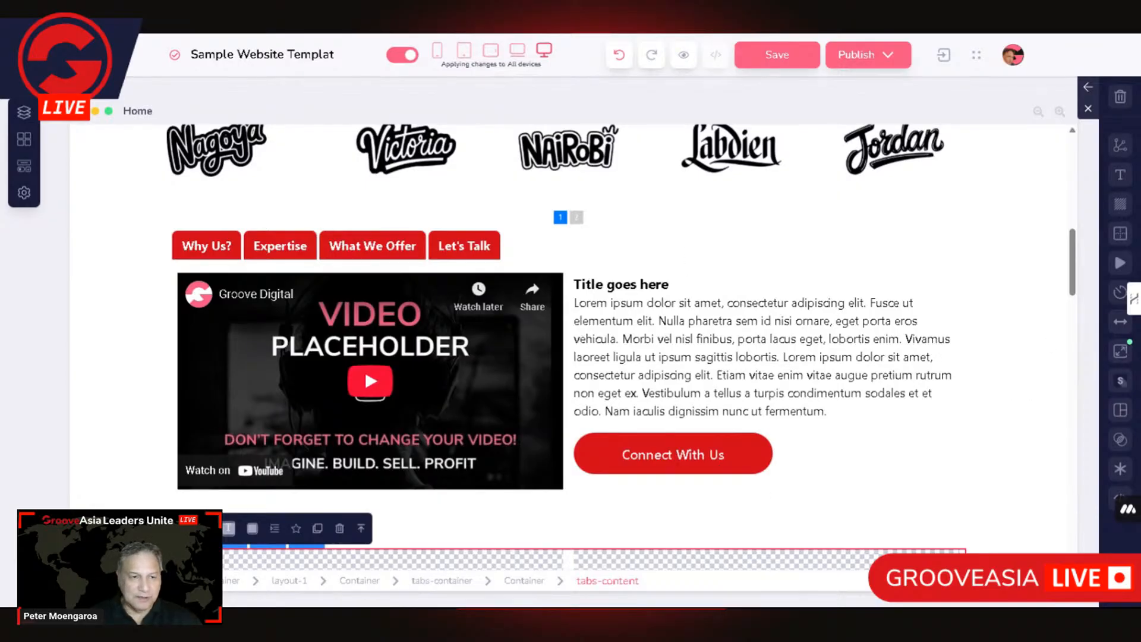
pyautogui.scroll(-5, 648, 409)
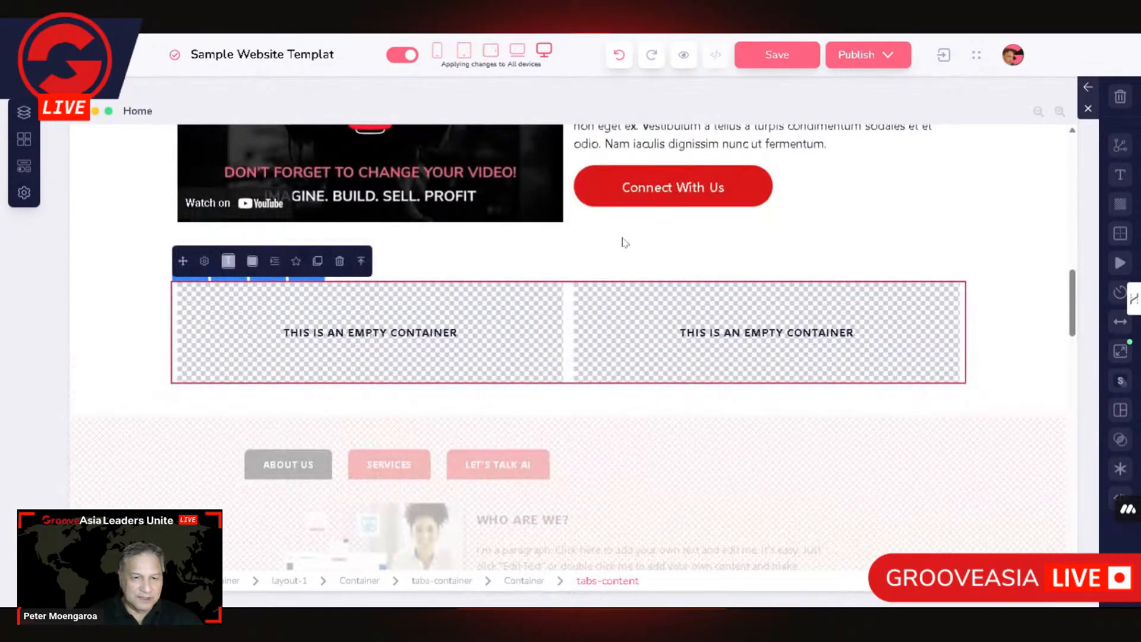
pyautogui.click(971, 183)
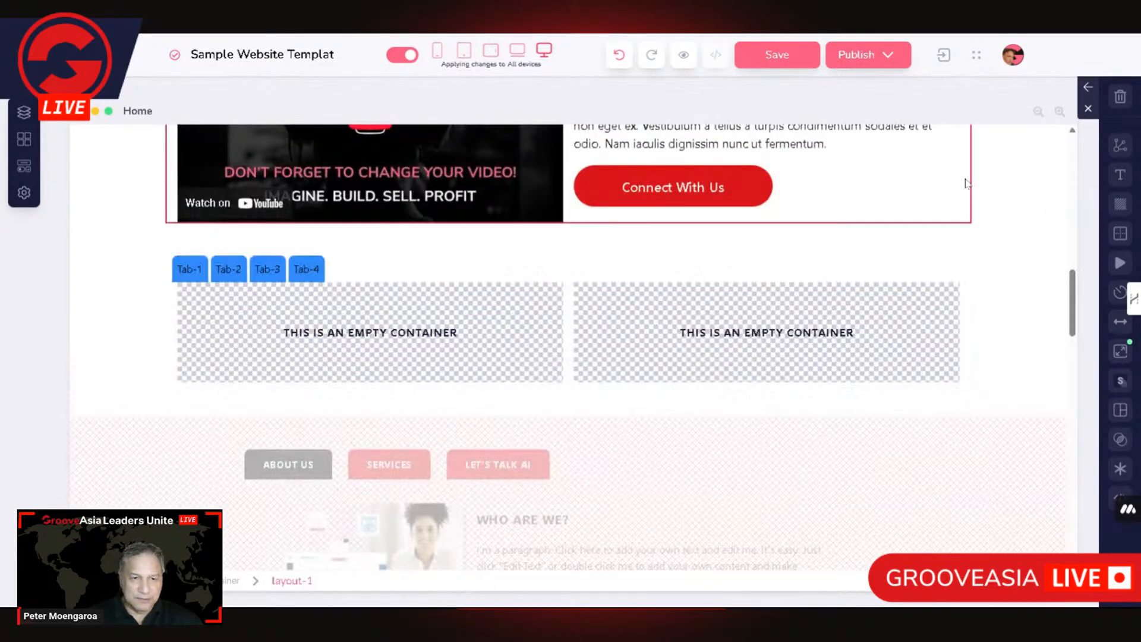
pyautogui.click(191, 274)
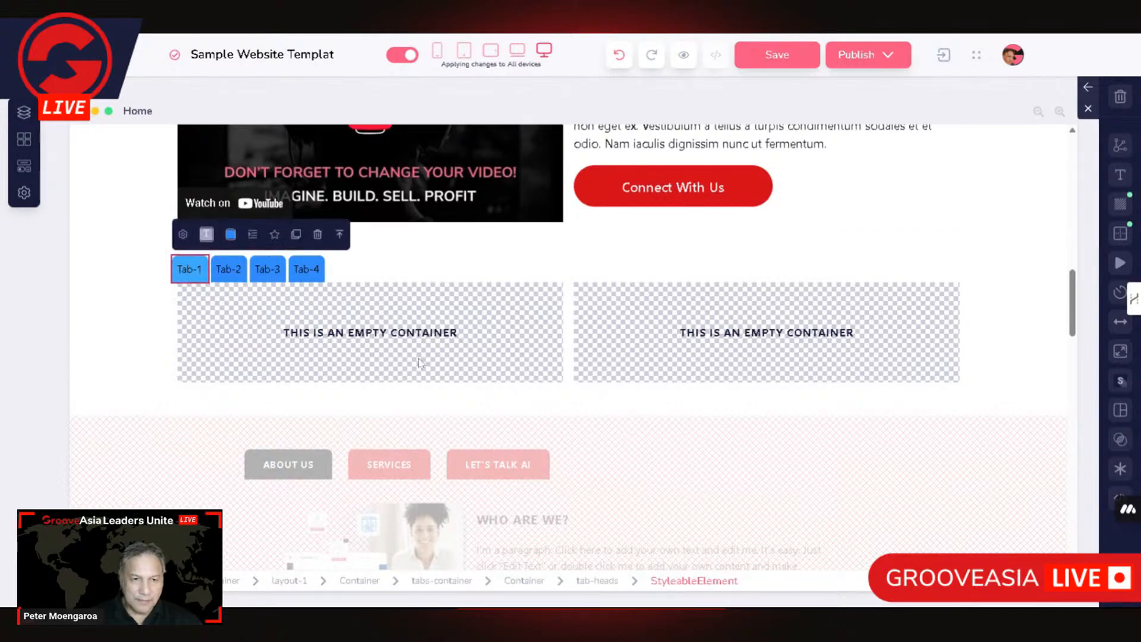
pyautogui.click(298, 309)
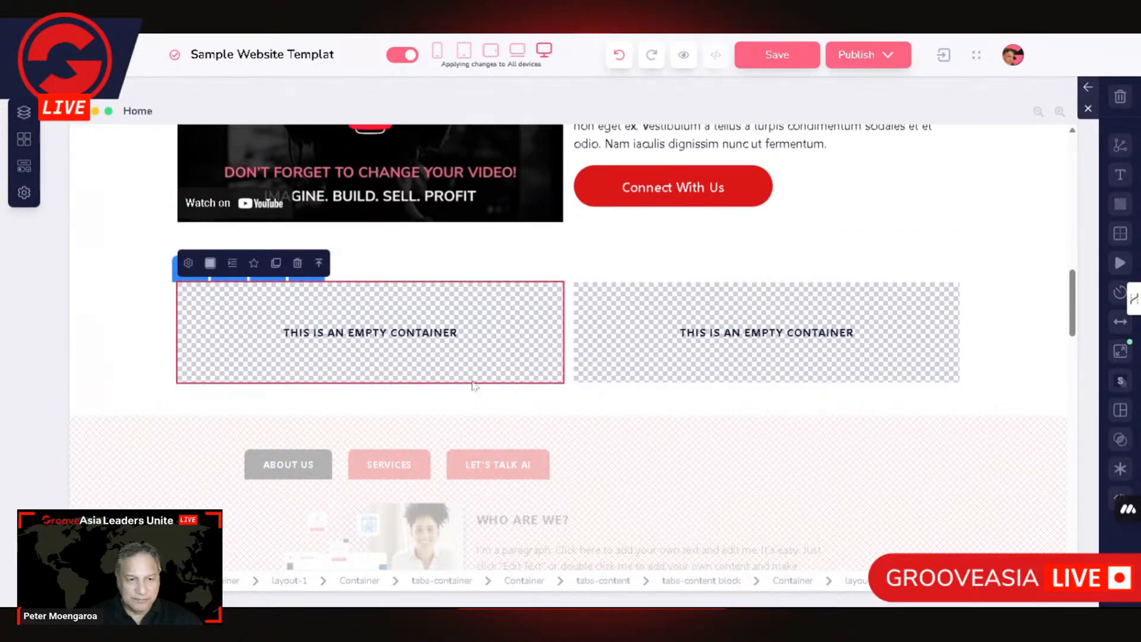
pyautogui.click(22, 171)
pyautogui.scroll(-10, 287, 327)
pyautogui.moveTo(237, 324); pyautogui.dragTo(472, 337)
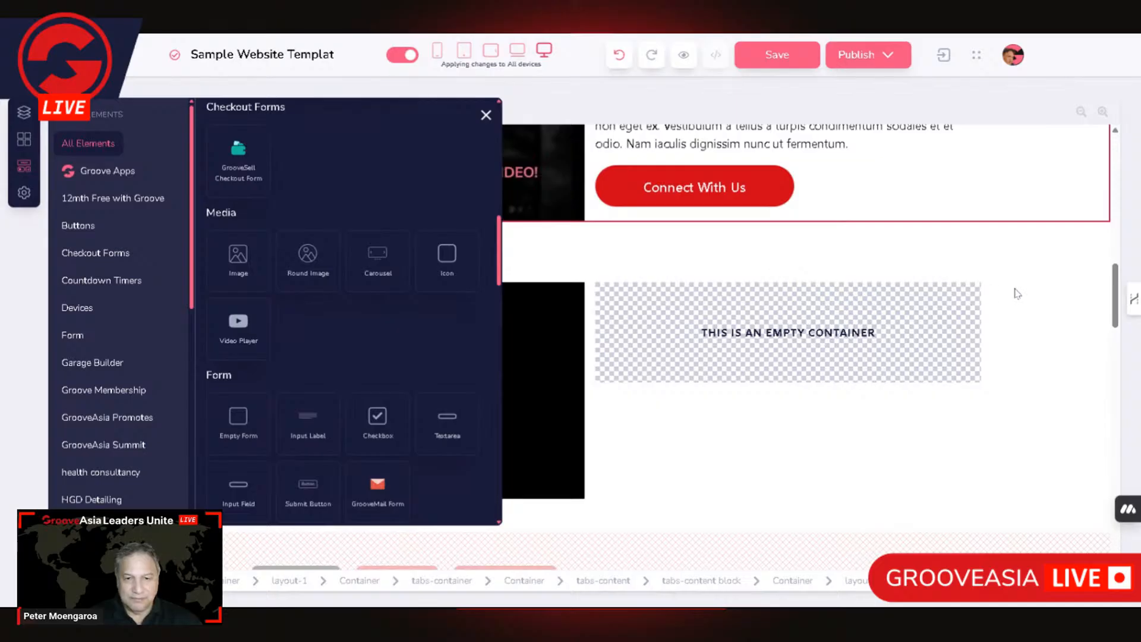
# Add a Title & Paragraph element to the right column of Tab-1, beside the video player
pyautogui.click(600, 385)
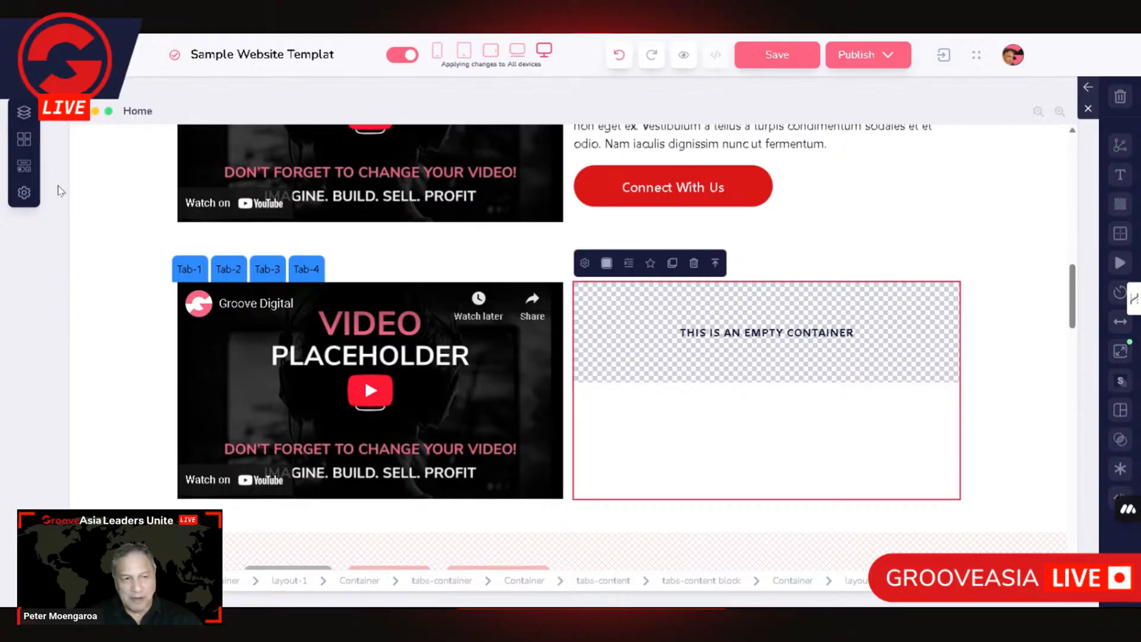
pyautogui.click(24, 168)
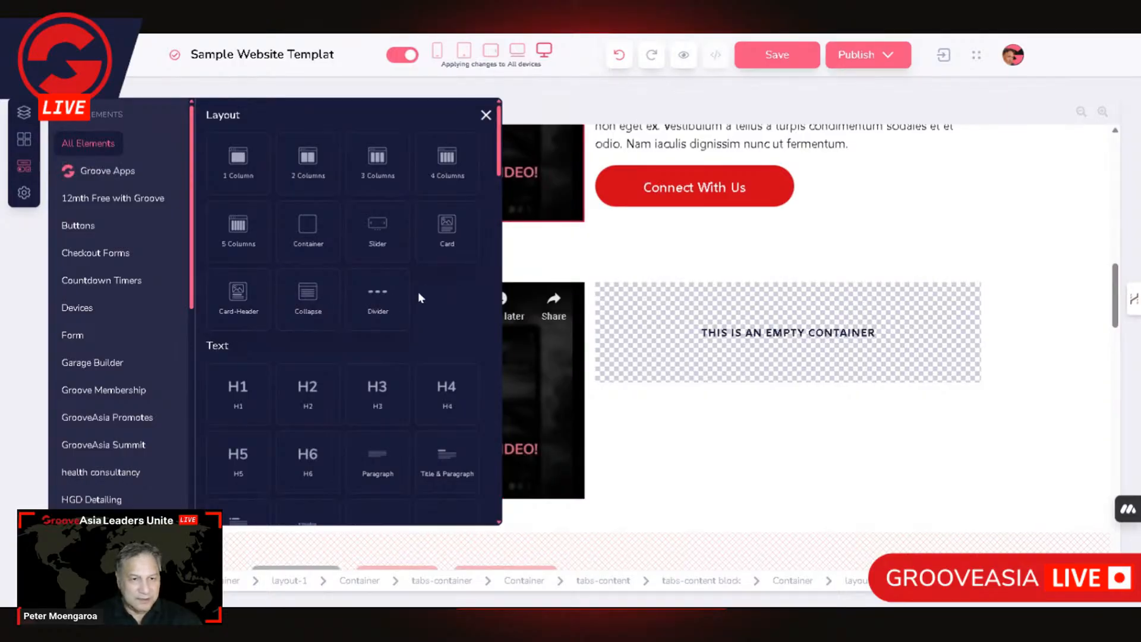
pyautogui.scroll(-3, 459, 345)
pyautogui.moveTo(438, 263); pyautogui.dragTo(725, 351)
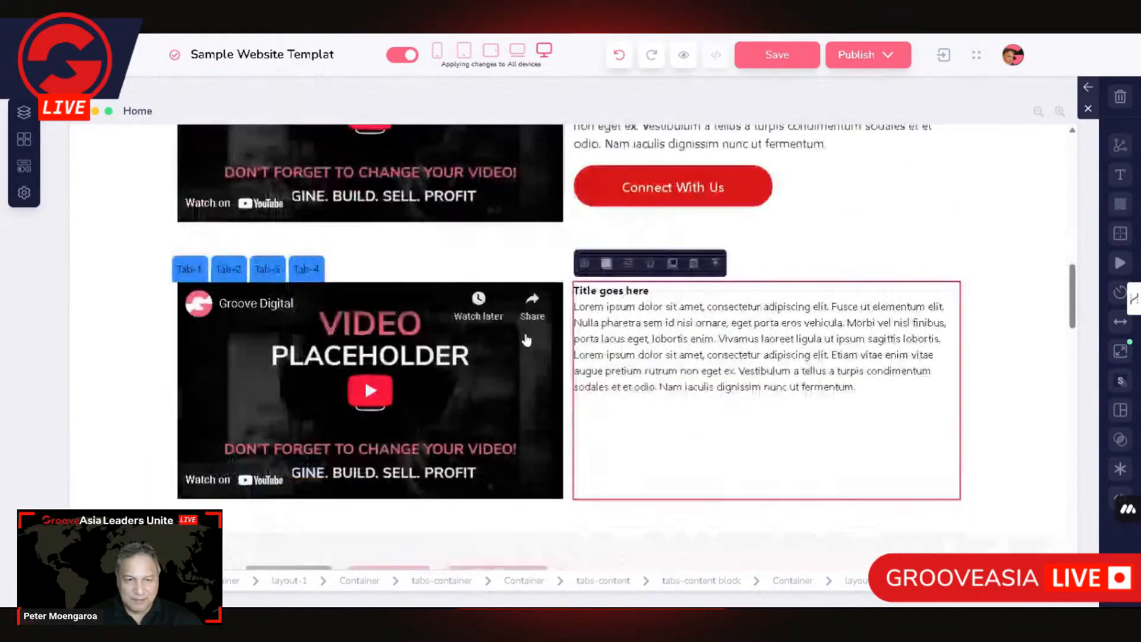
# Switch to Tab-2 and add an Image element to its left column
pyautogui.click(232, 271)
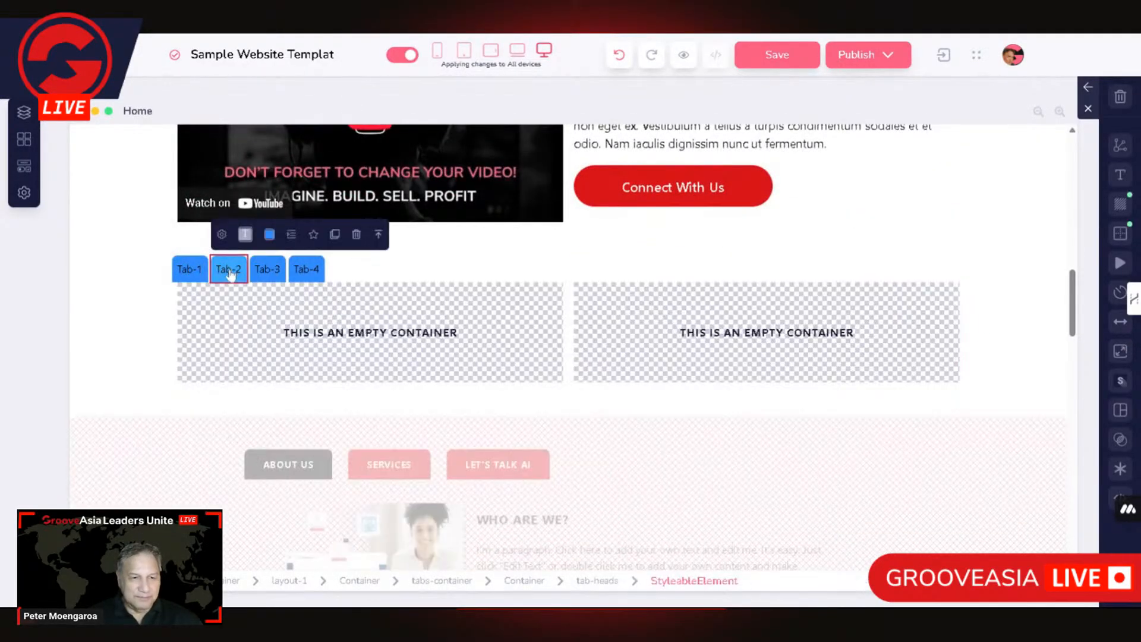
pyautogui.click(22, 171)
pyautogui.scroll(-9, 364, 311)
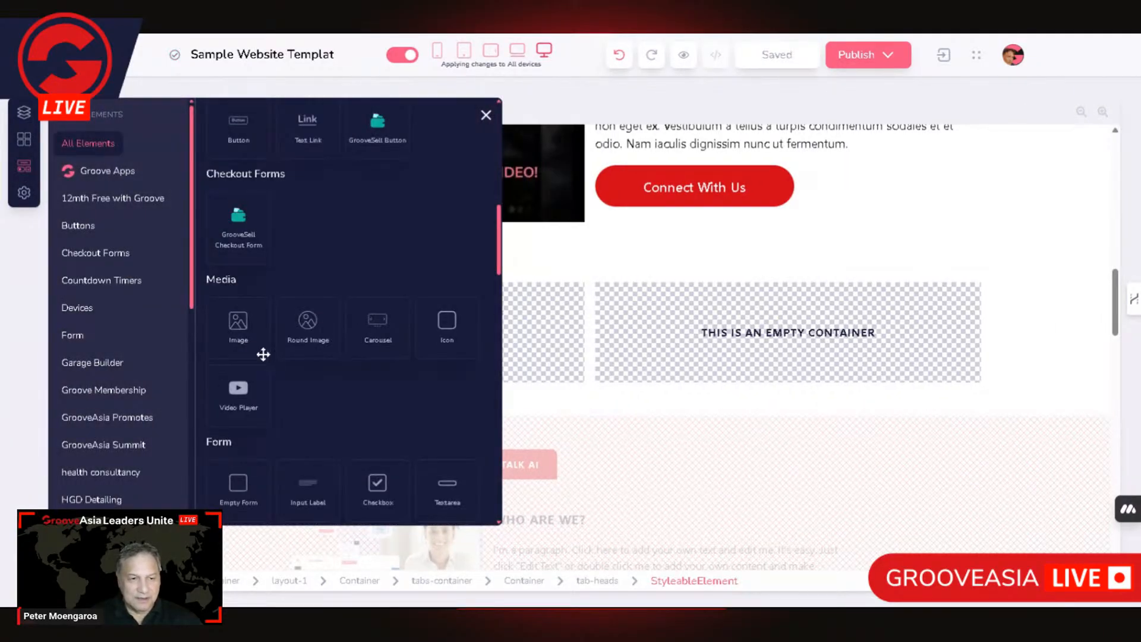
pyautogui.moveTo(240, 326); pyautogui.dragTo(524, 347)
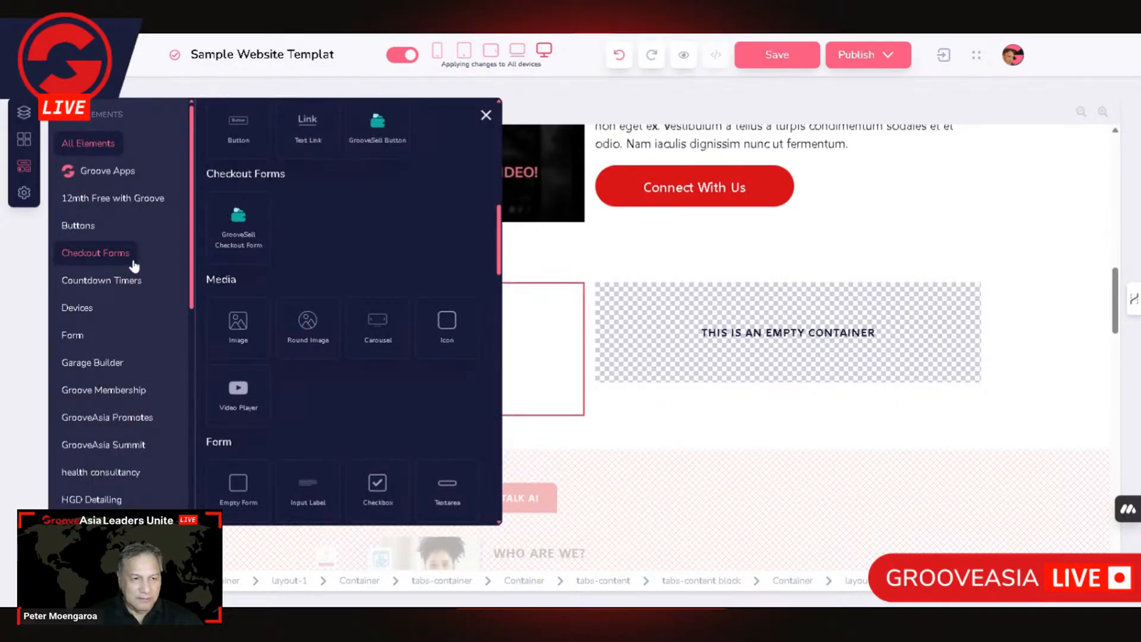
# Add a Title & Paragraph element to the right column of Tab-2
pyautogui.scroll(-1, 133, 265)
pyautogui.scroll(10, 377, 236)
pyautogui.scroll(-2, 395, 249)
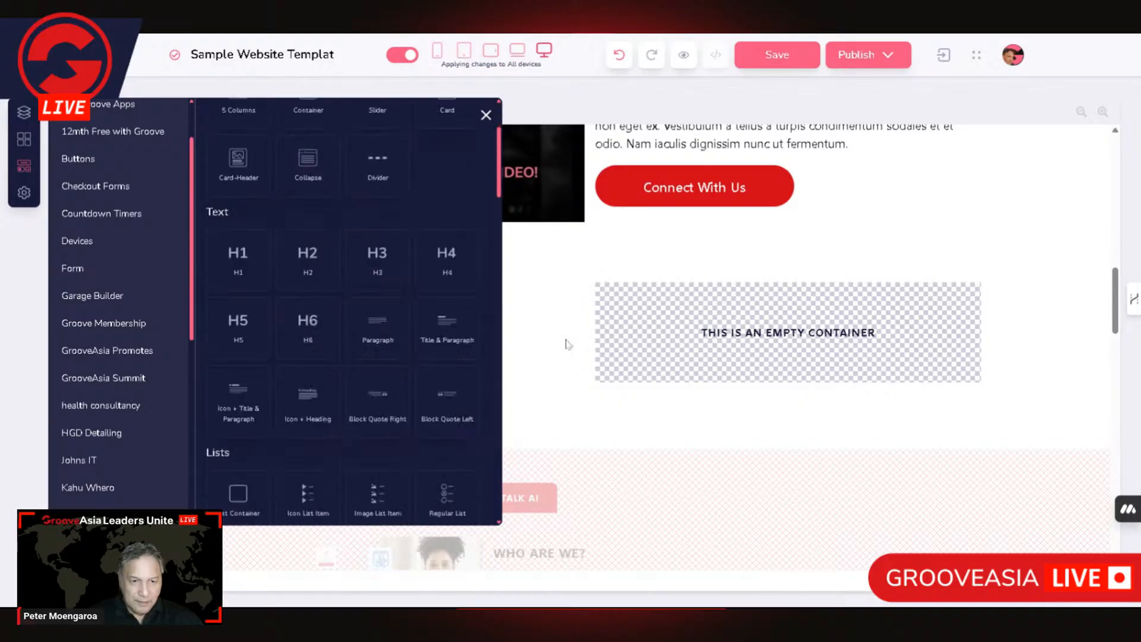
pyautogui.moveTo(454, 326); pyautogui.dragTo(689, 336)
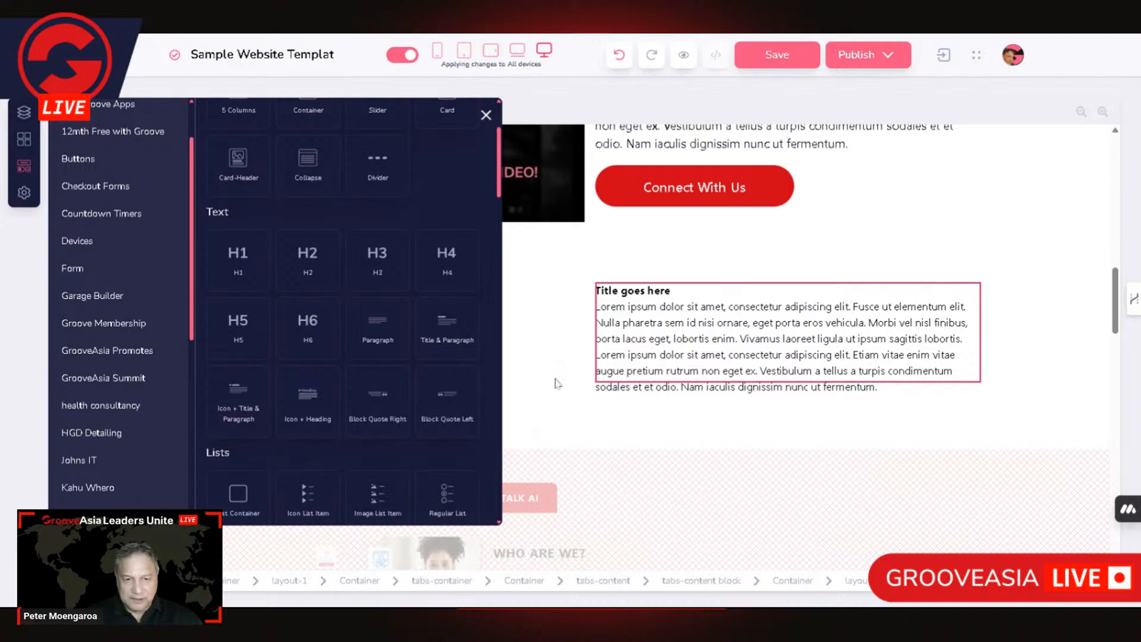
# Centre the image horizontally in Tab-2's left column using the container's primary alignment
pyautogui.click(574, 376)
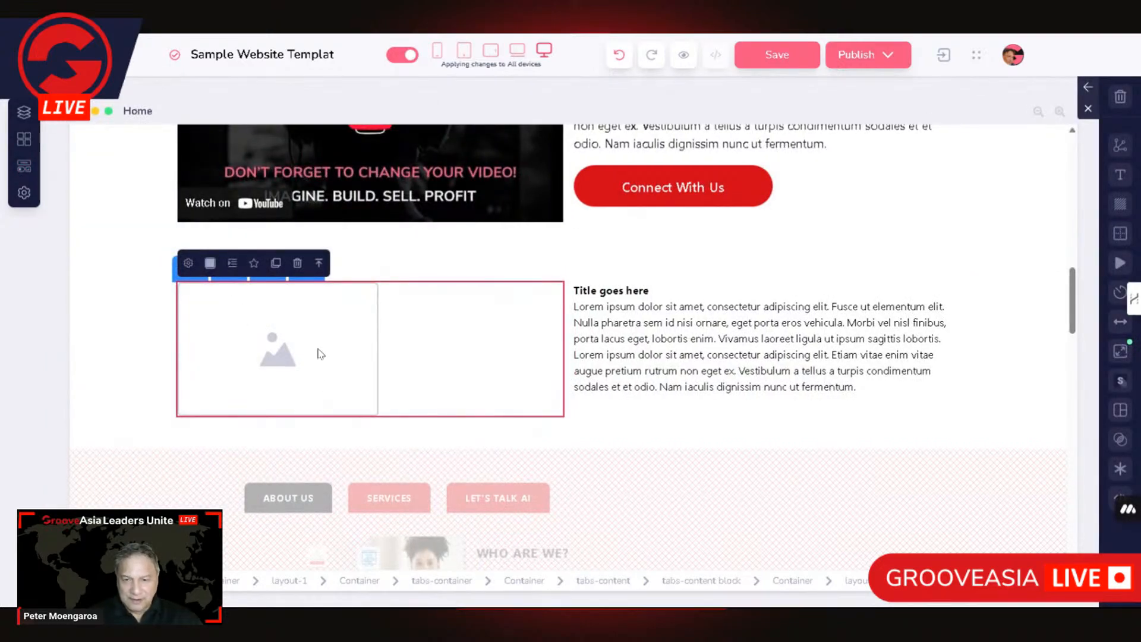
pyautogui.click(1120, 409)
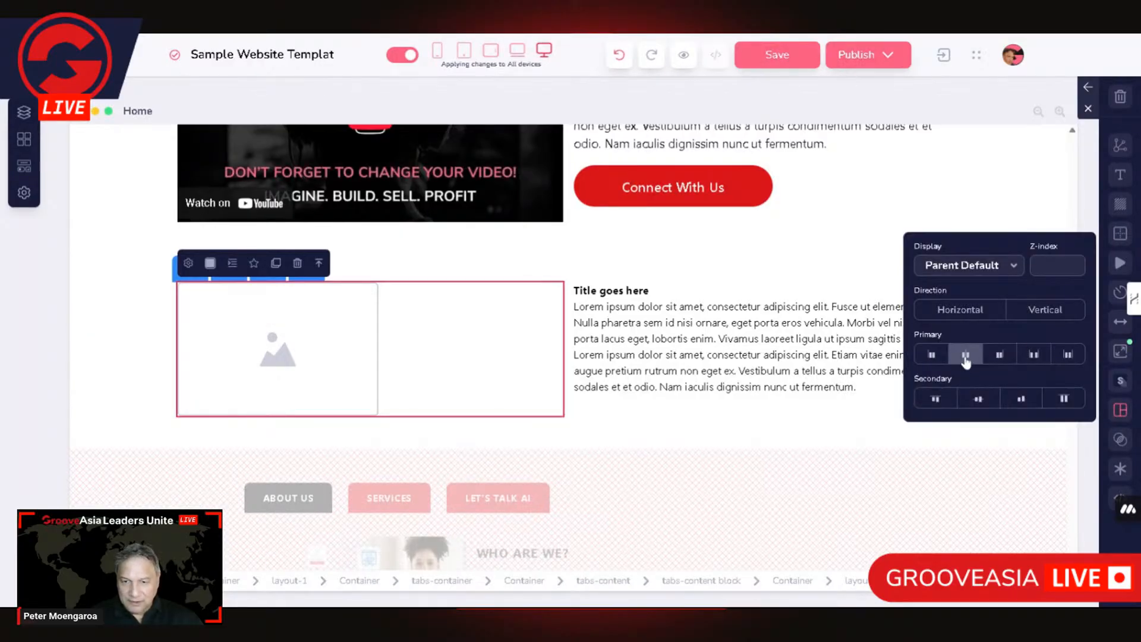
pyautogui.click(965, 359)
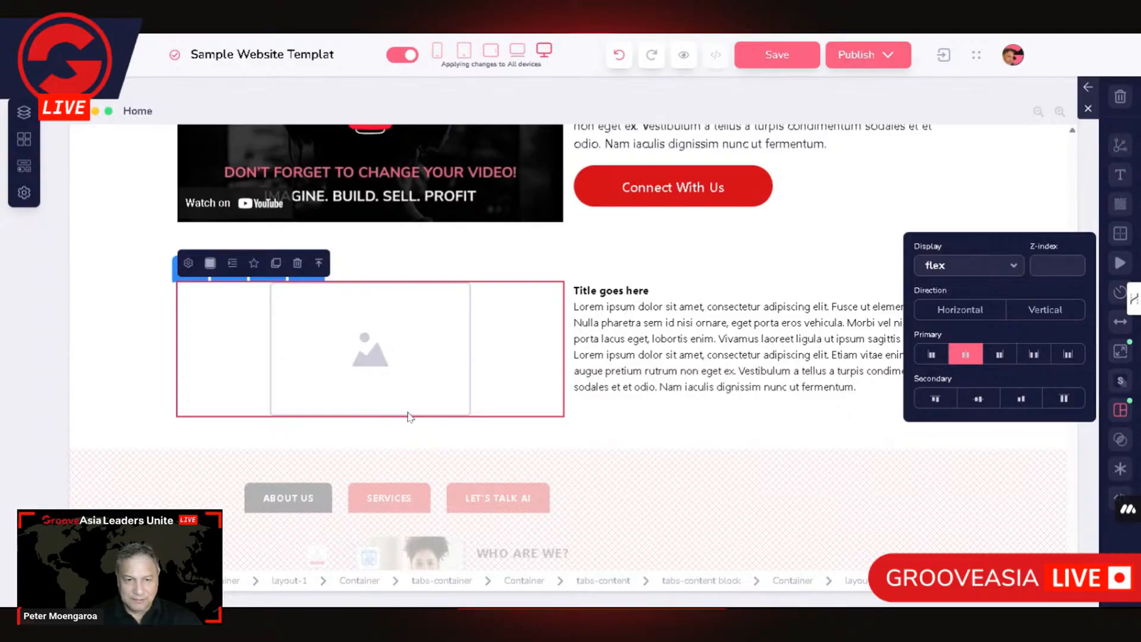
pyautogui.click(659, 403)
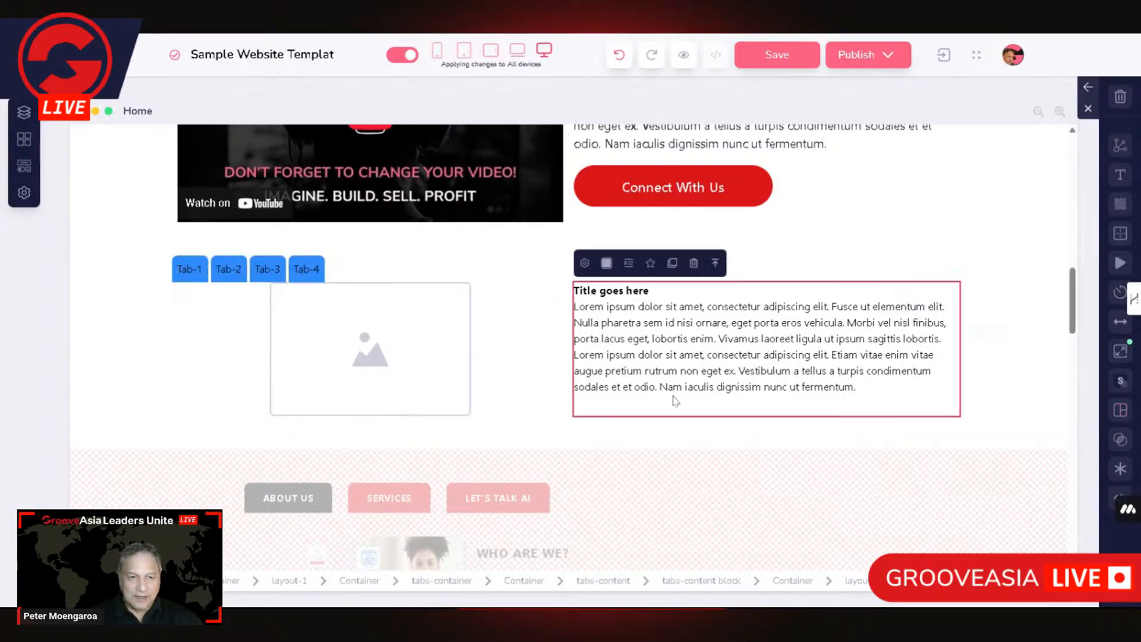
# Switch to Tab-3 and add an Image element to its left column
pyautogui.click(272, 270)
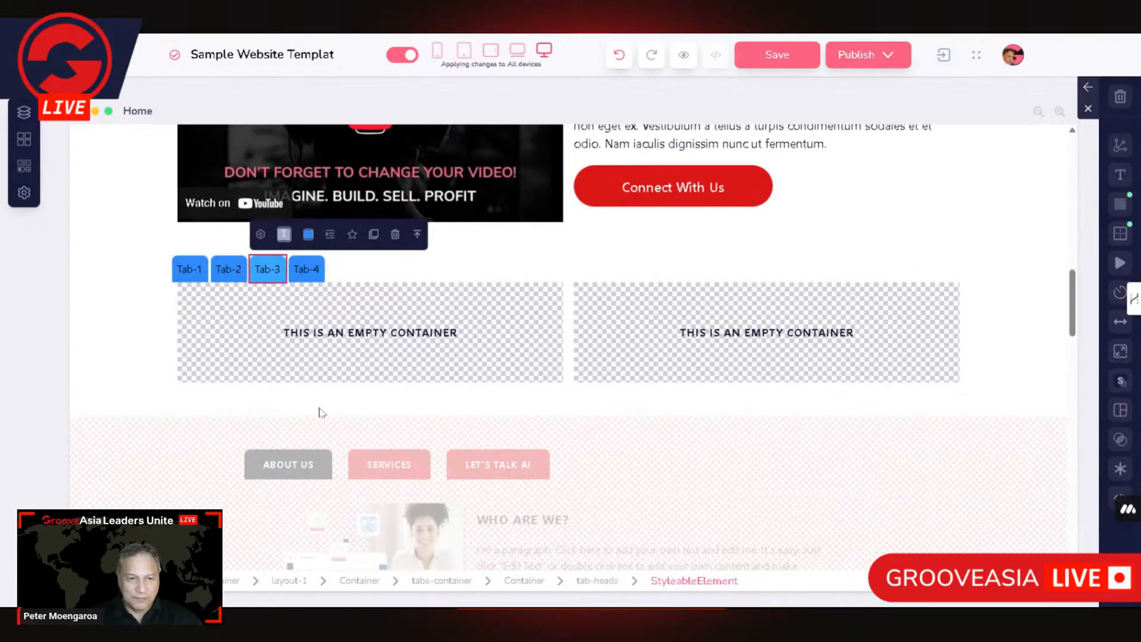
pyautogui.click(23, 166)
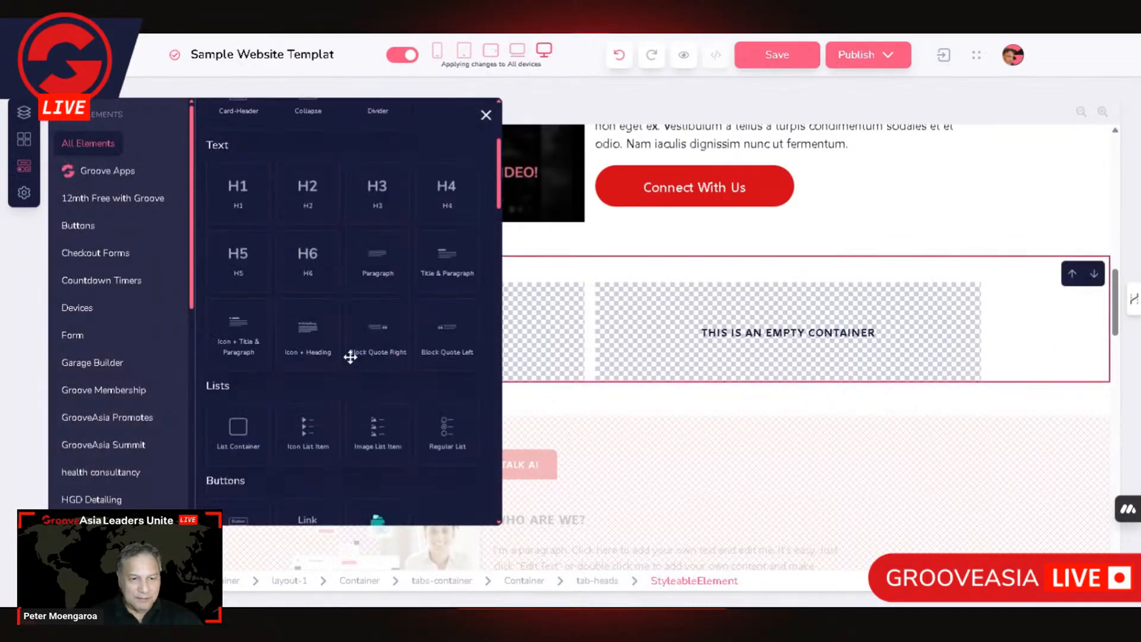
pyautogui.scroll(-5, 351, 358)
pyautogui.moveTo(237, 461); pyautogui.dragTo(524, 351)
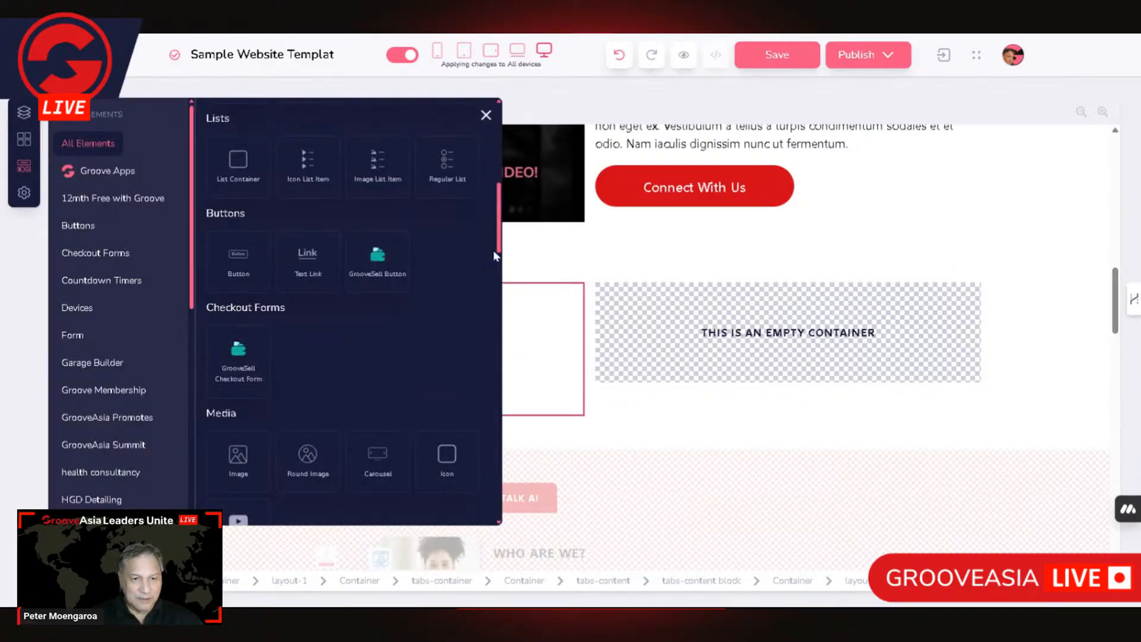
# Add a Regular List element to the right column of Tab-3
pyautogui.scroll(7, 495, 256)
pyautogui.scroll(-5, 433, 471)
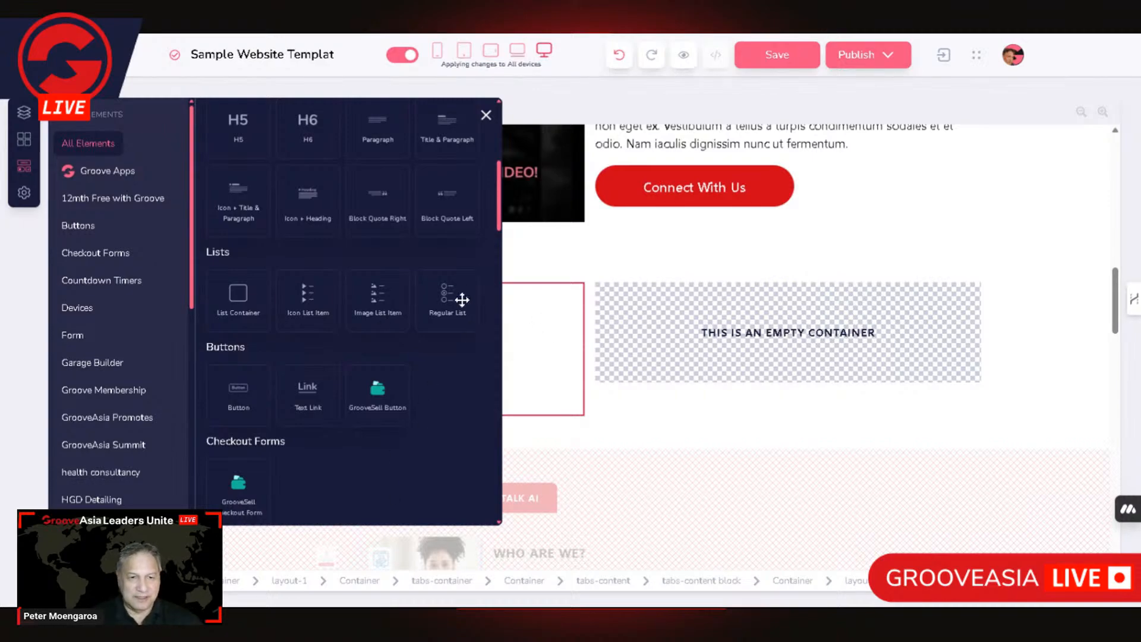
pyautogui.moveTo(449, 300); pyautogui.dragTo(665, 333)
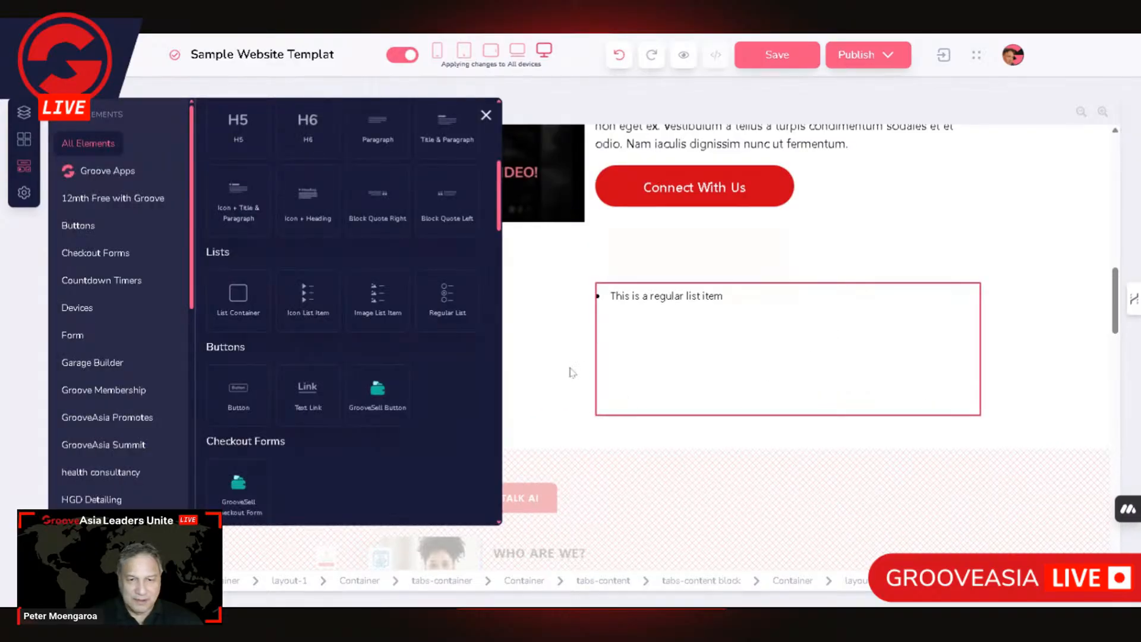
# Centre the image horizontally in Tab-3's left column using the container's primary alignment
pyautogui.click(540, 357)
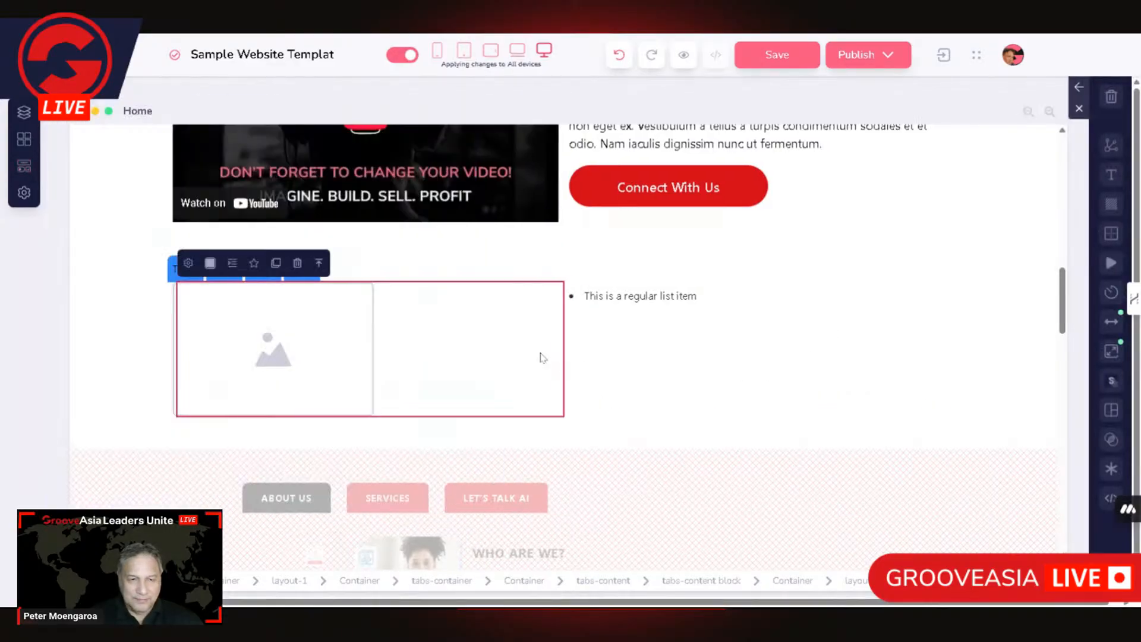
pyautogui.click(1120, 410)
pyautogui.click(965, 354)
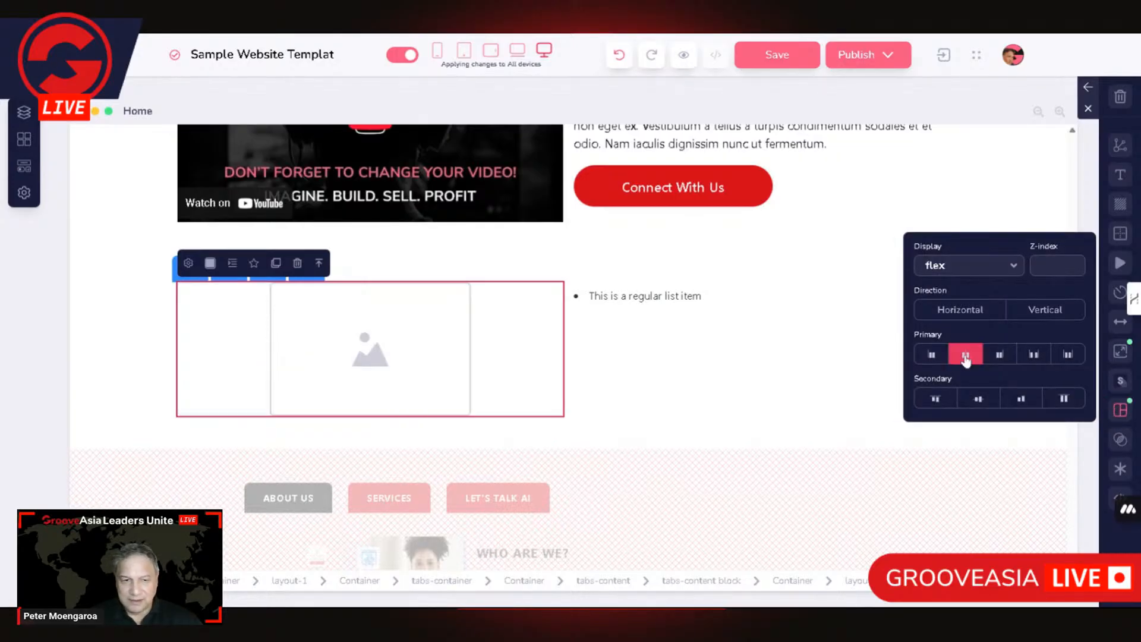
pyautogui.click(673, 348)
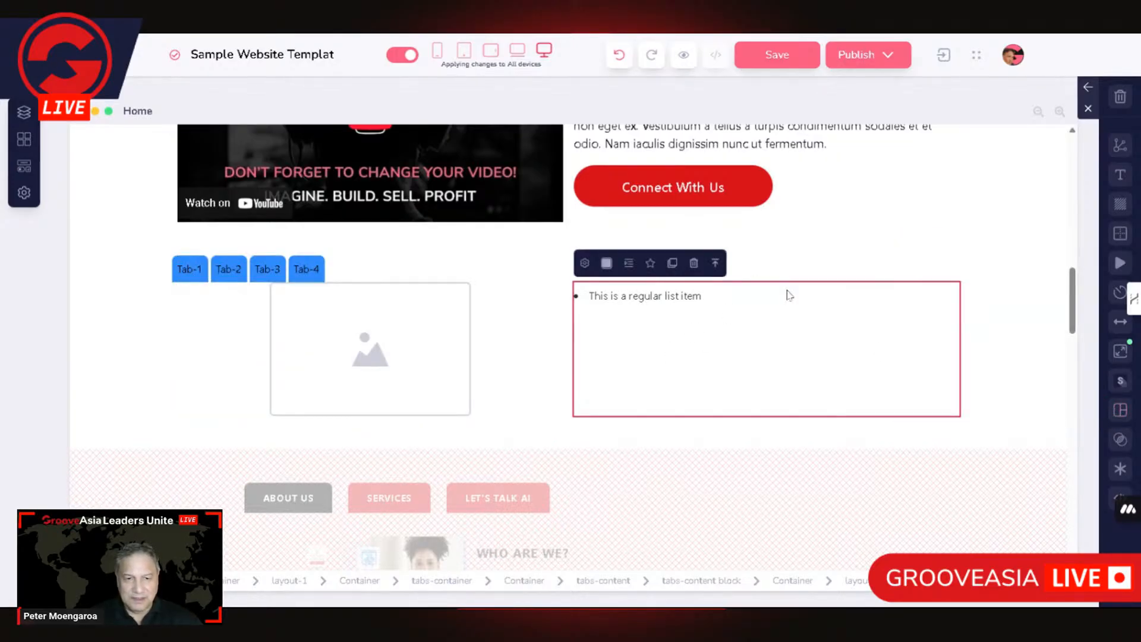
# Duplicate the regular list item in Tab-3's right column twice to make three items
pyautogui.click(665, 296)
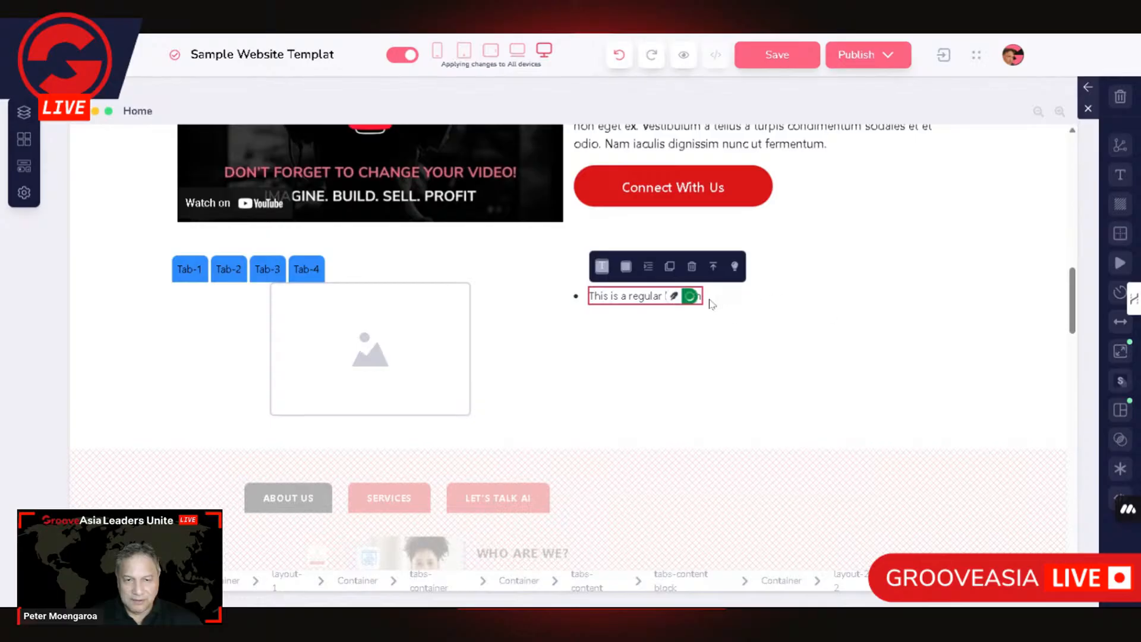
pyautogui.click(715, 268)
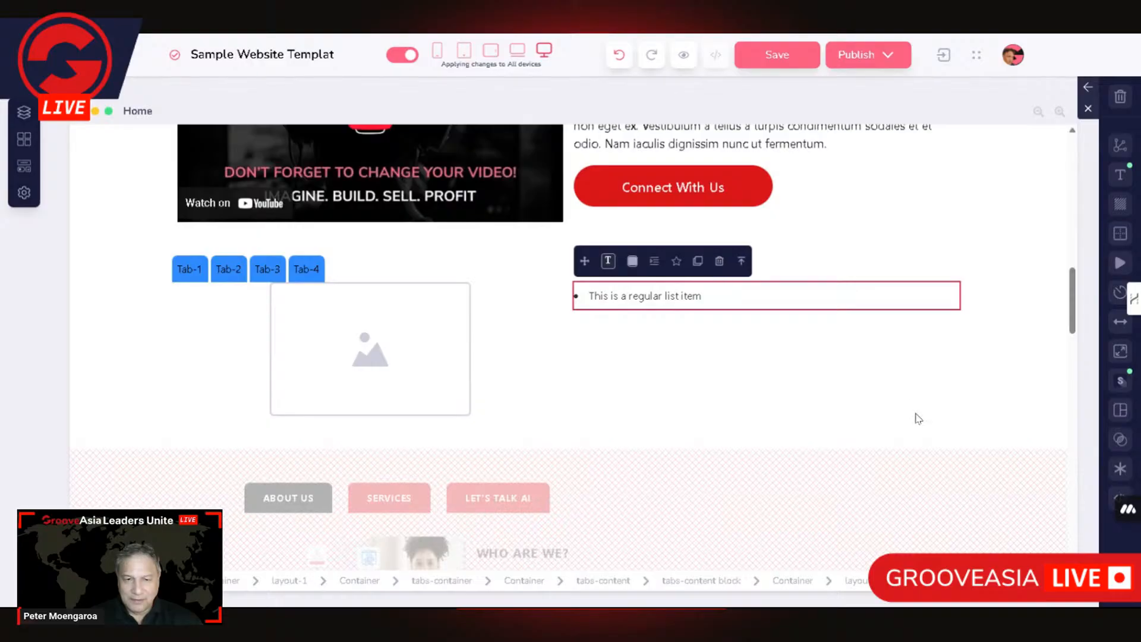
pyautogui.click(698, 262)
pyautogui.click(698, 262)
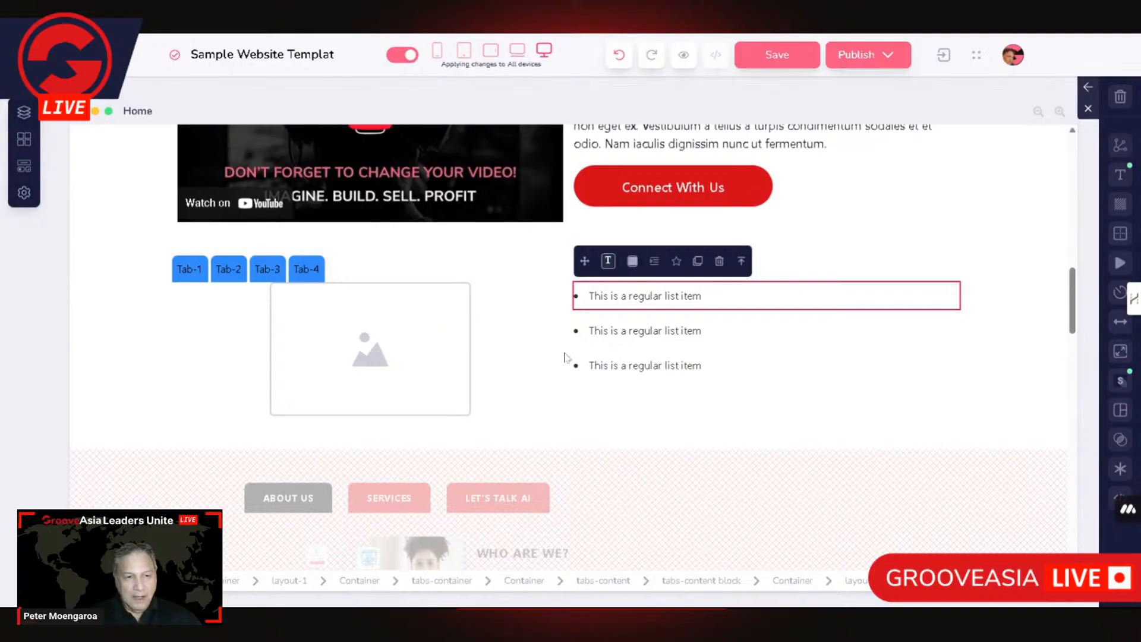
# Switch to Tab-4 and add an Image element to its left column
pyautogui.click(310, 277)
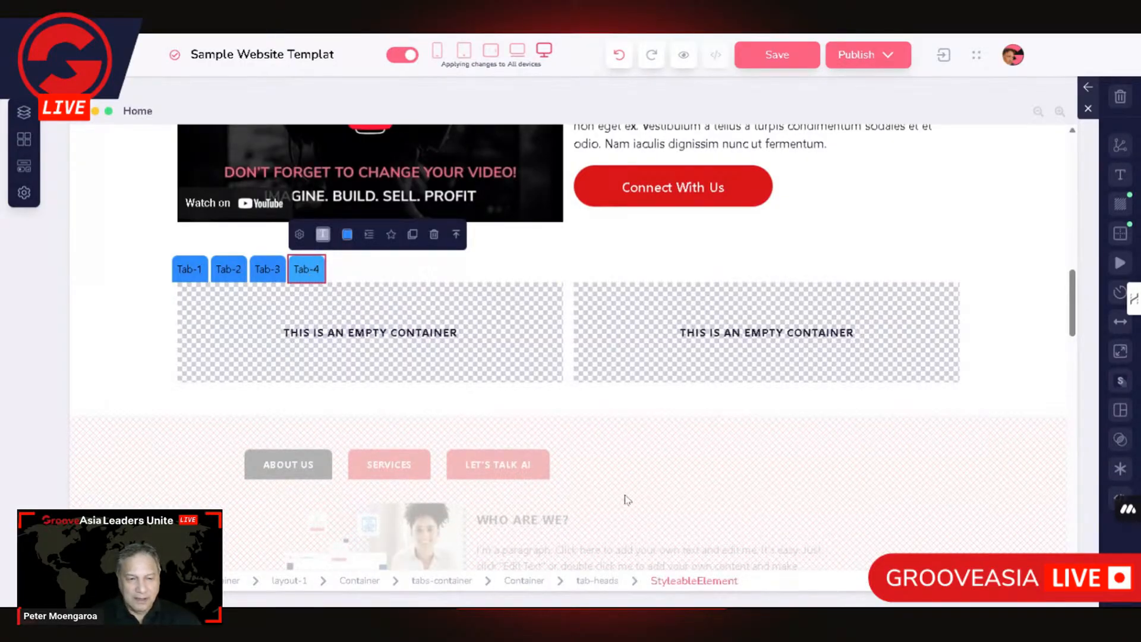
pyautogui.click(309, 297)
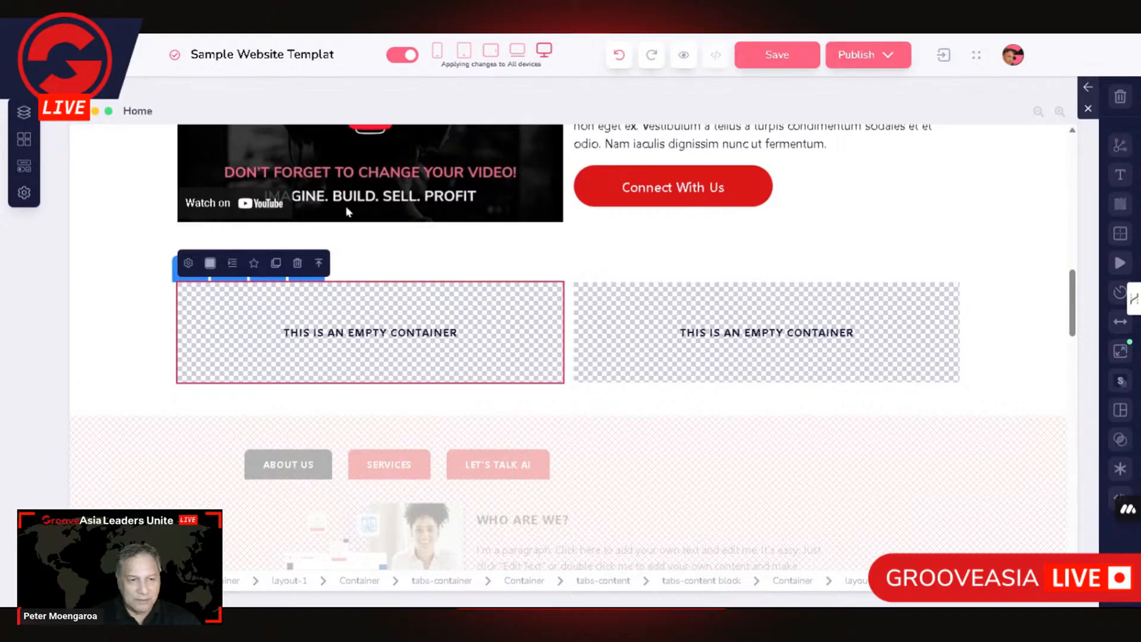
pyautogui.click(24, 165)
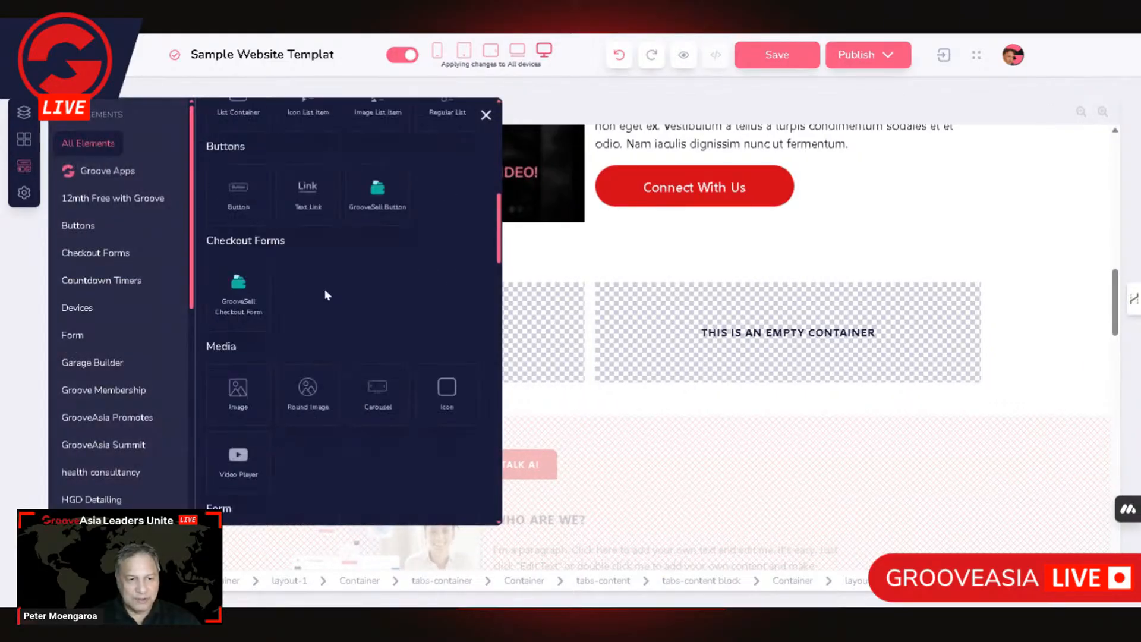
pyautogui.moveTo(238, 392); pyautogui.dragTo(537, 372)
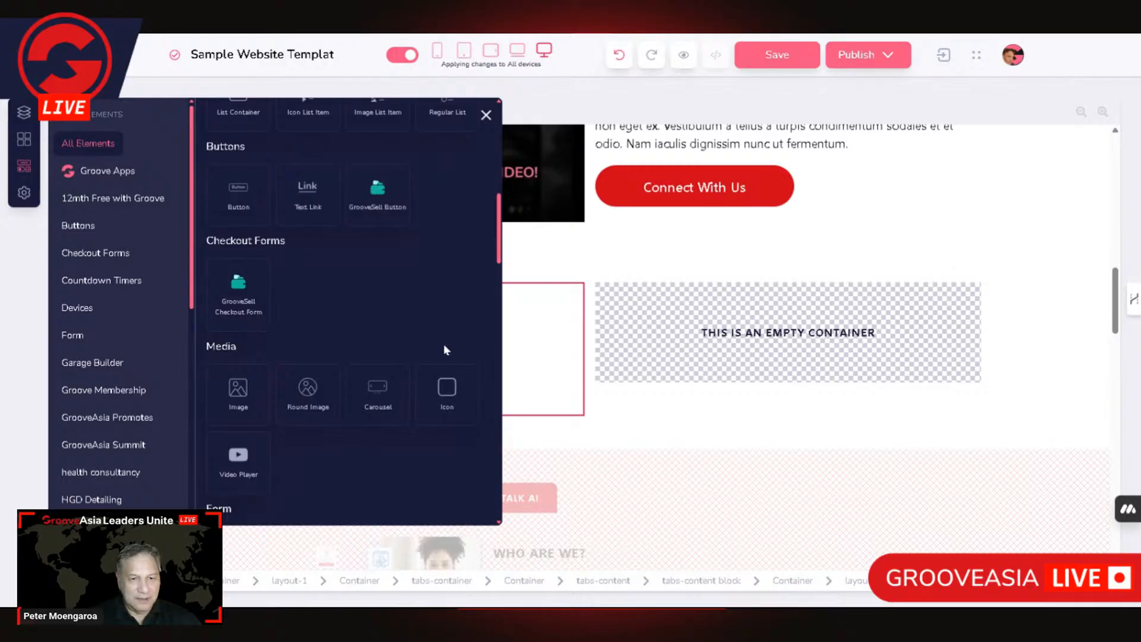
pyautogui.click(511, 254)
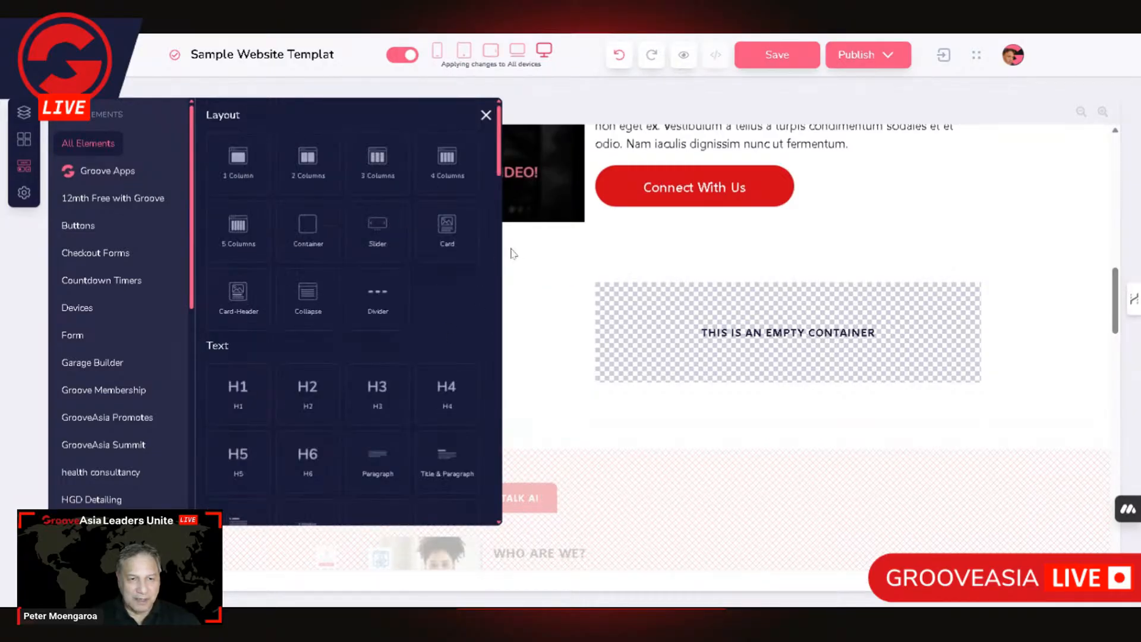
# Add a Title & Paragraph element to Tab-4's right column and centre the left column's image horizontally with the container's primary alignment
pyautogui.moveTo(451, 480); pyautogui.dragTo(716, 344)
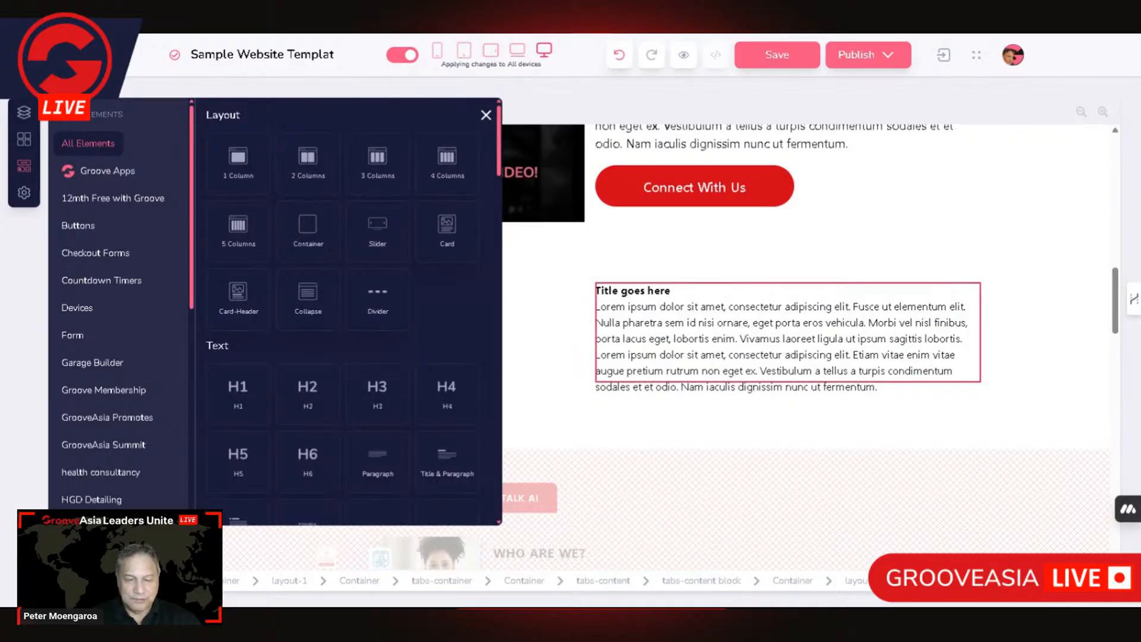
pyautogui.click(560, 372)
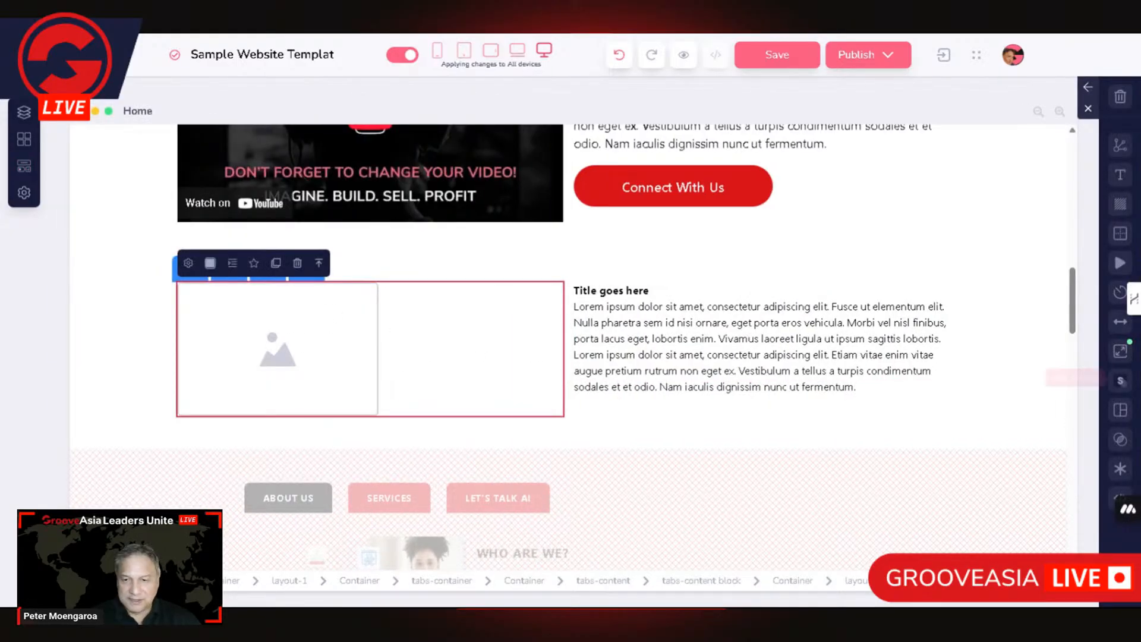
pyautogui.click(1120, 411)
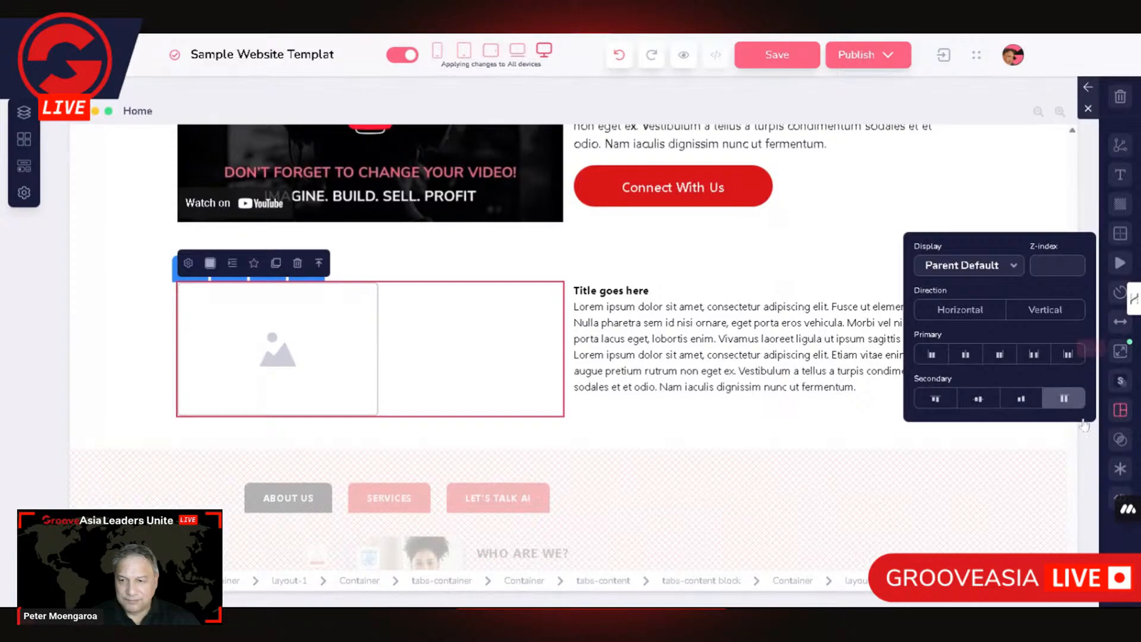
pyautogui.click(965, 355)
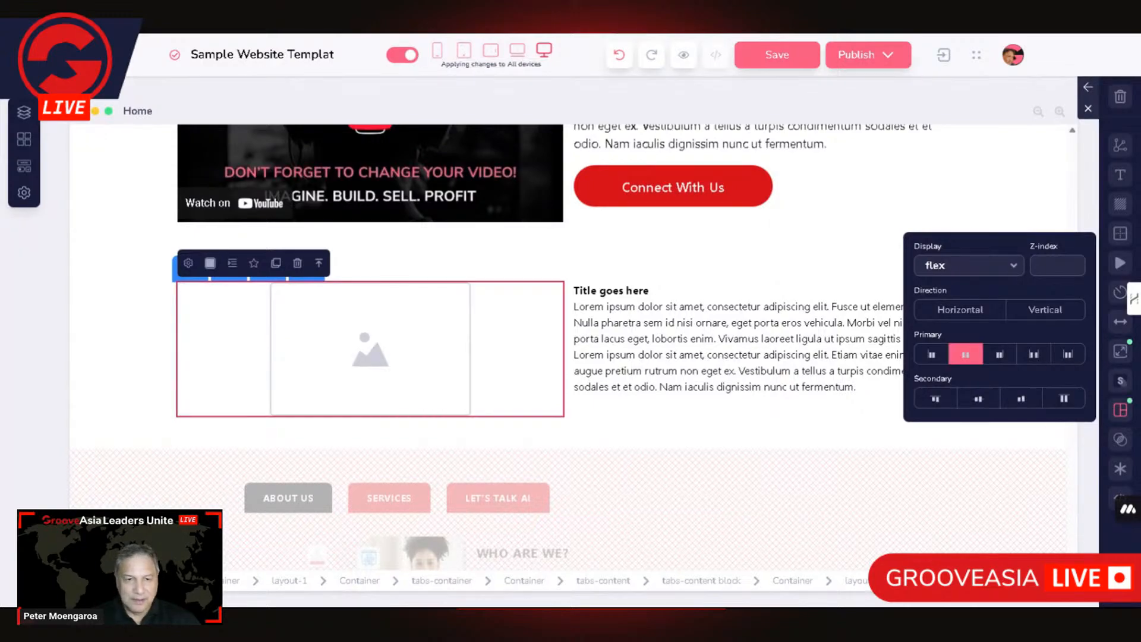
# Set the text size of the paragraph in Tab-4's right column to 18
pyautogui.click(858, 387)
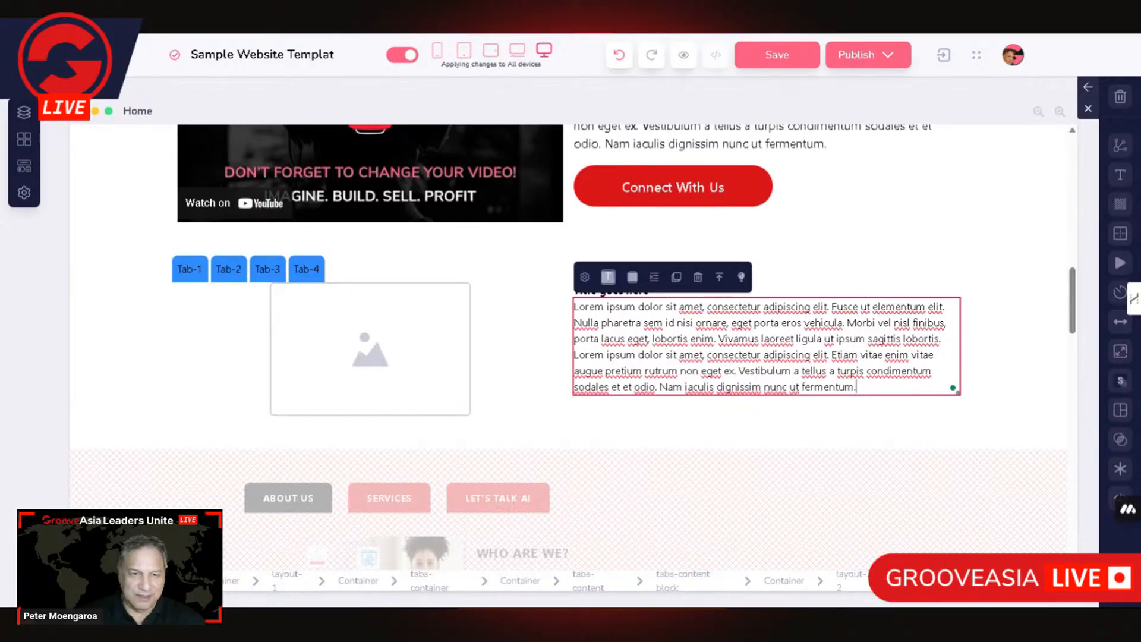
pyautogui.scroll(5, 644, 186)
pyautogui.scroll(-3, 802, 230)
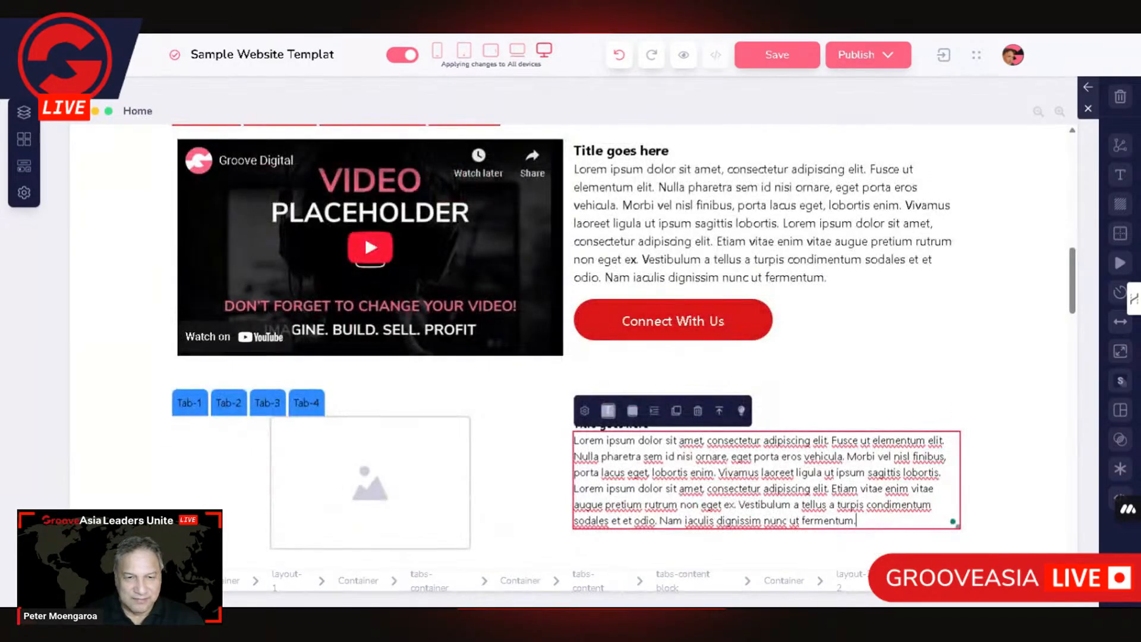
pyautogui.scroll(-3, 766, 410)
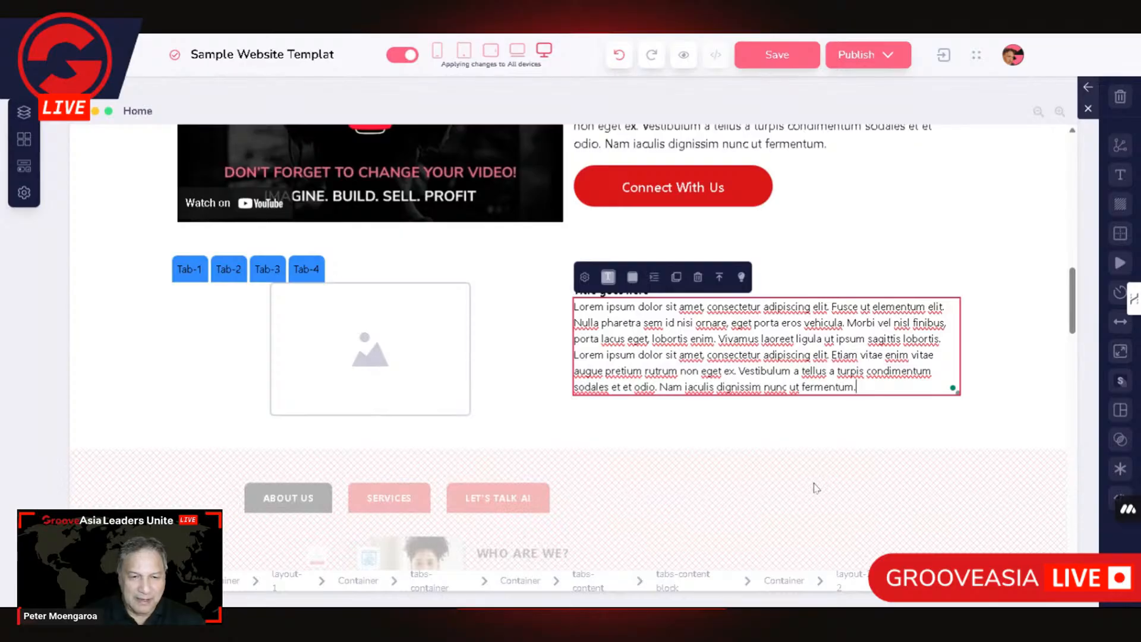
pyautogui.scroll(2, 820, 484)
pyautogui.scroll(3, 823, 484)
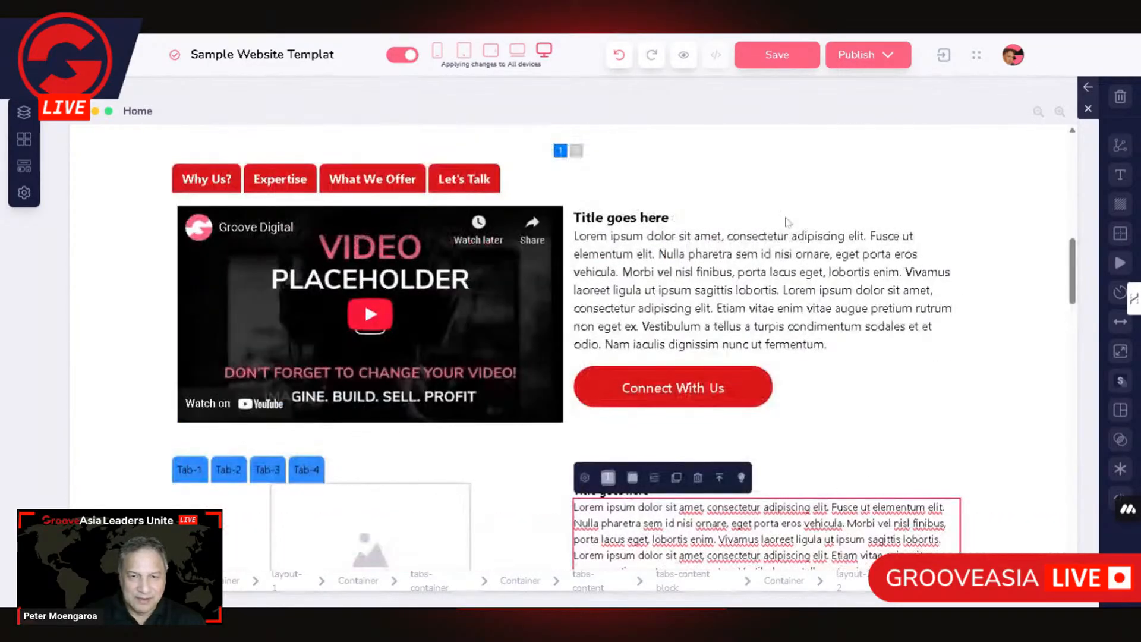
pyautogui.scroll(-5, 925, 413)
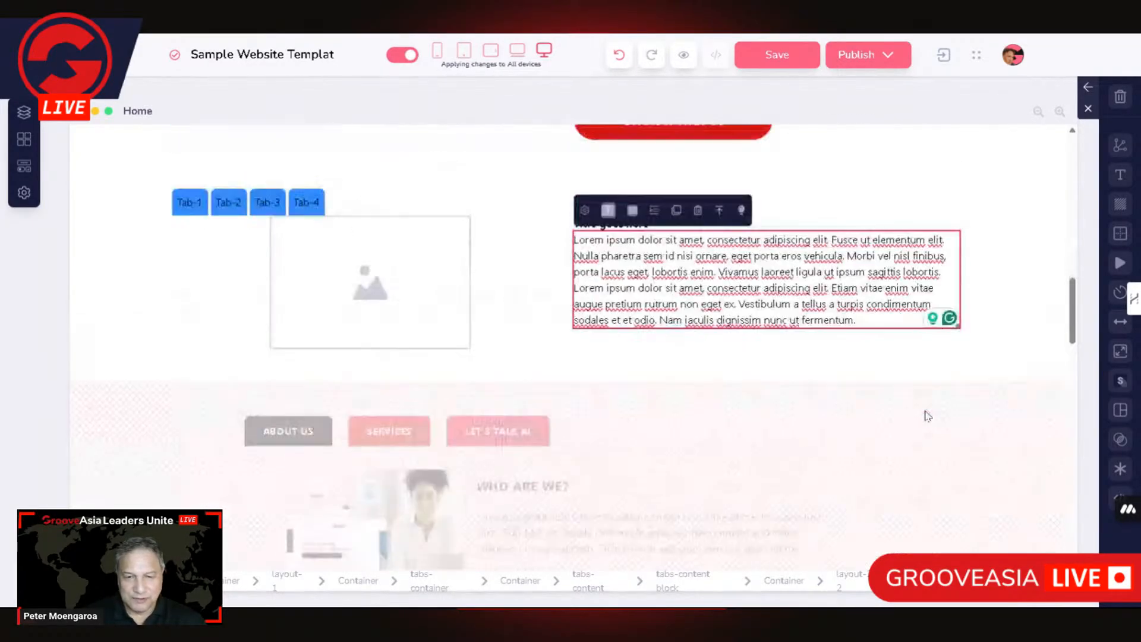
pyautogui.scroll(3, 925, 415)
pyautogui.scroll(-3, 926, 415)
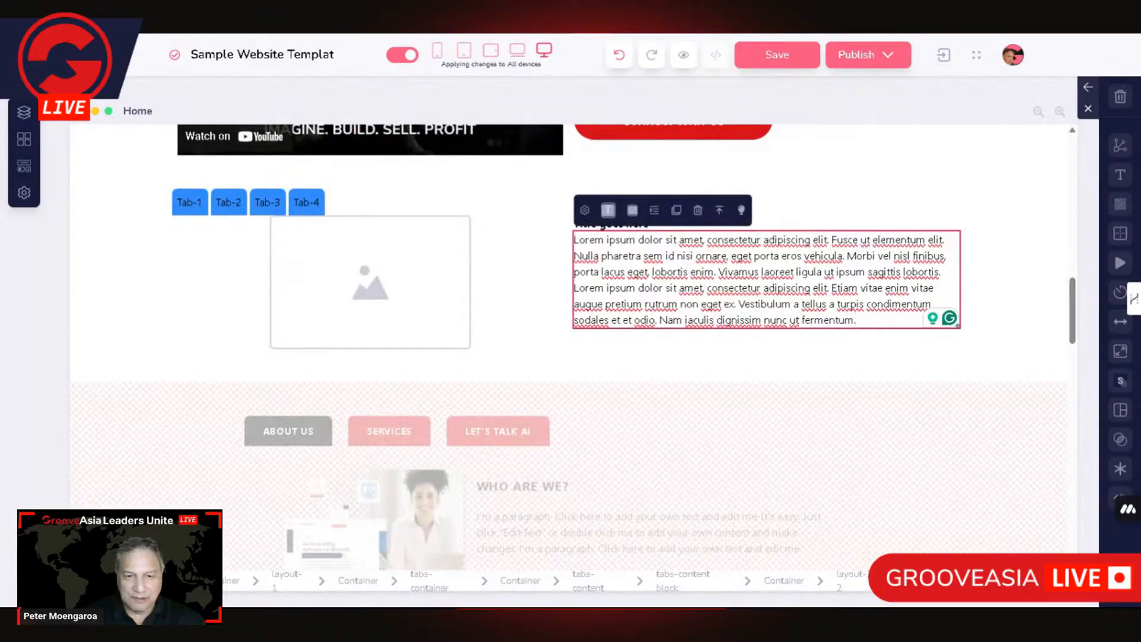
pyautogui.click(1088, 87)
pyautogui.click(993, 259)
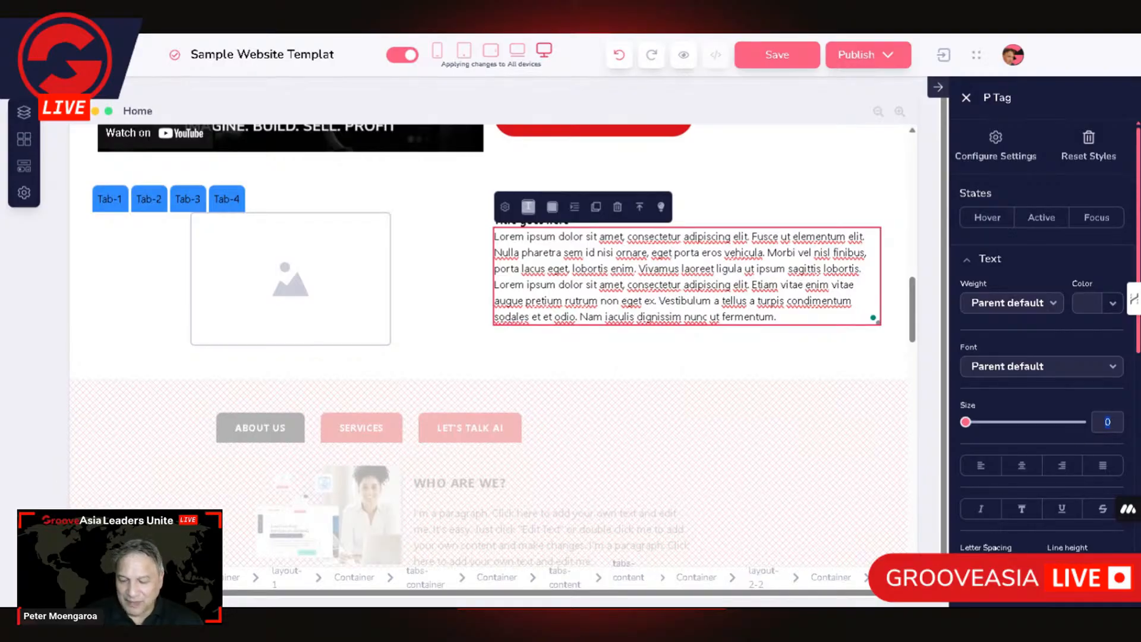
pyautogui.write('18')
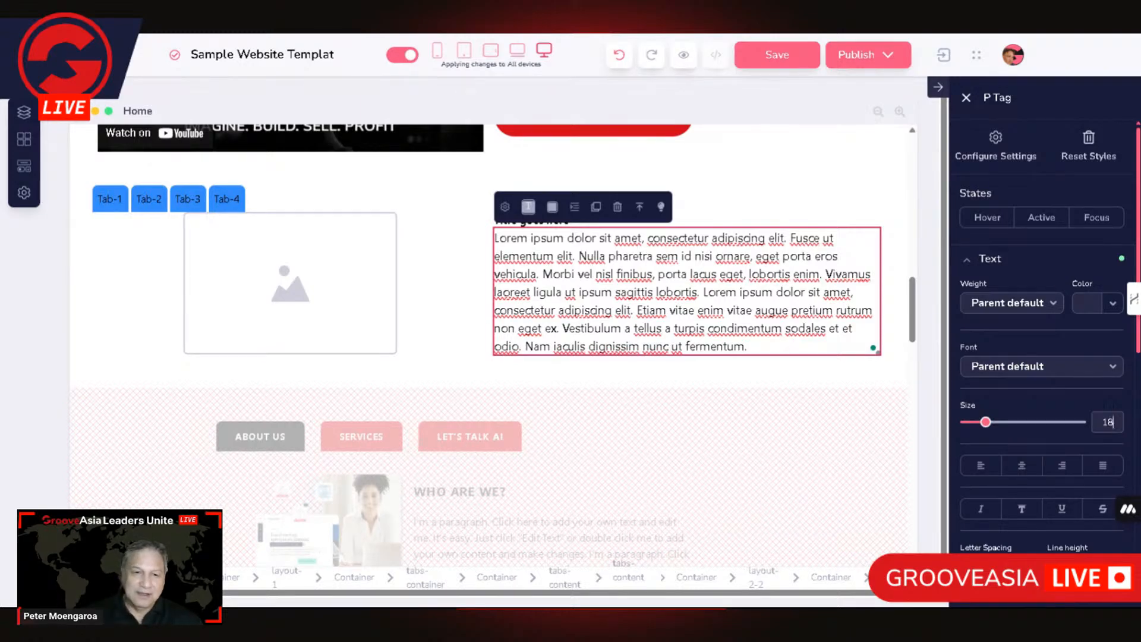
pyautogui.click(481, 335)
pyautogui.click(877, 302)
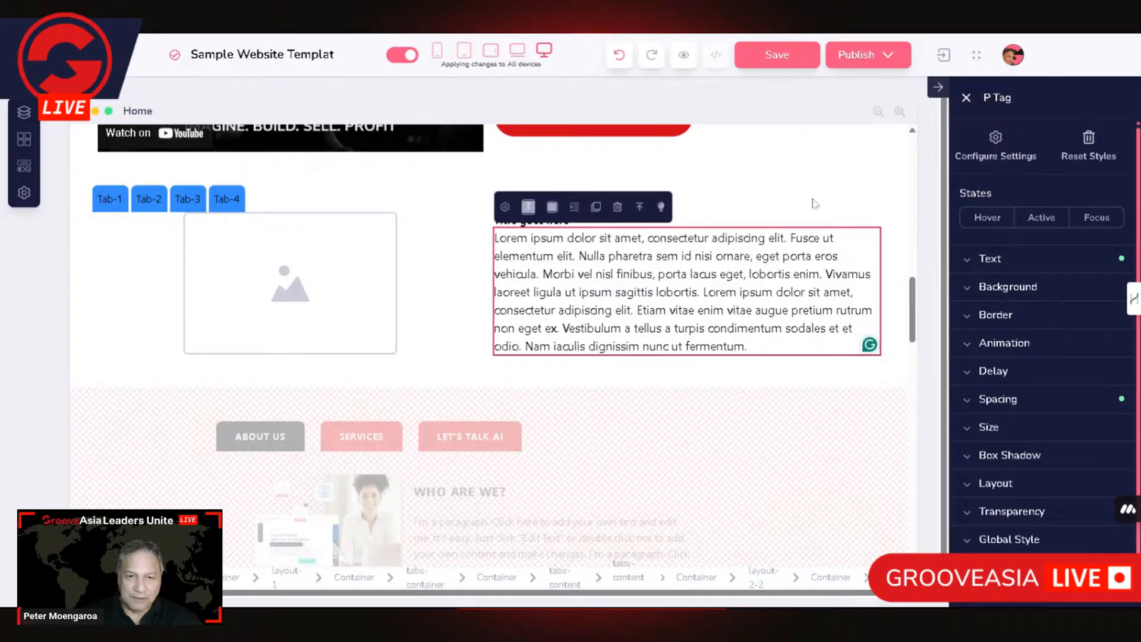
# Set the text size of the "Title goes here" heading in Tab-4's right column to 20
pyautogui.click(807, 221)
pyautogui.click(806, 221)
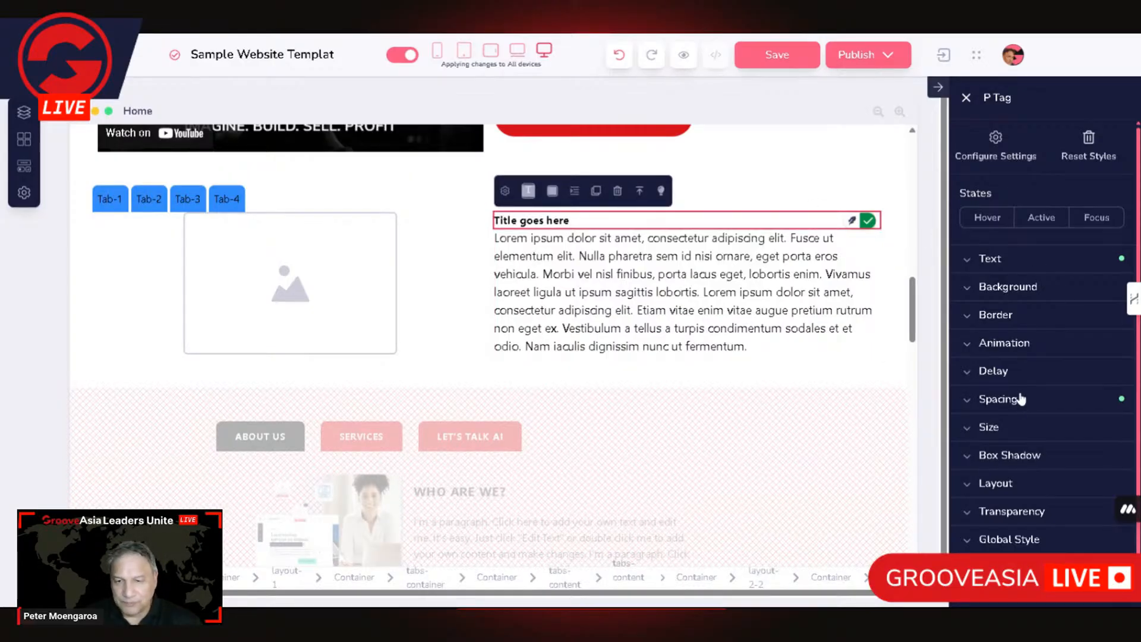
pyautogui.click(1030, 429)
pyautogui.scroll(-1, 1070, 510)
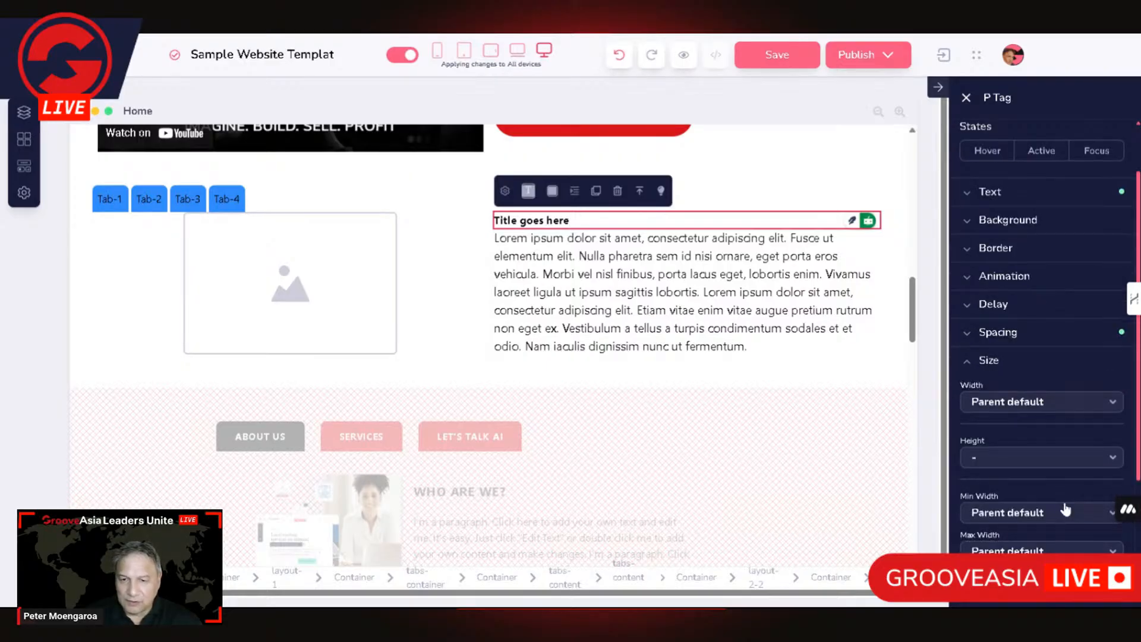
pyautogui.scroll(-1, 1065, 510)
pyautogui.click(988, 297)
pyautogui.scroll(1, 1011, 317)
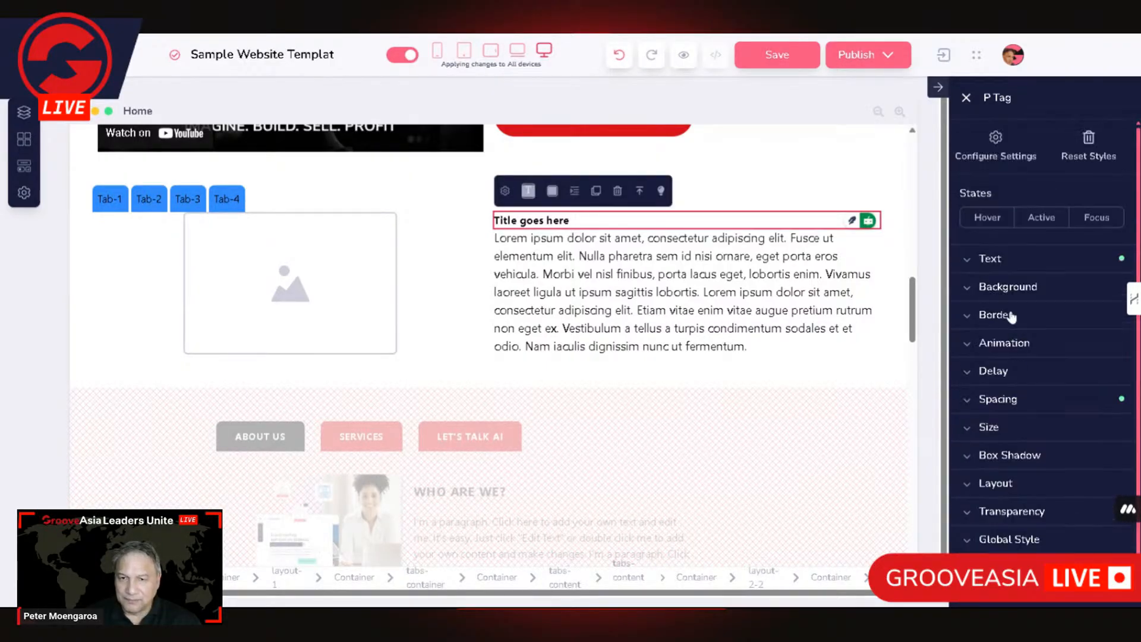
pyautogui.click(990, 259)
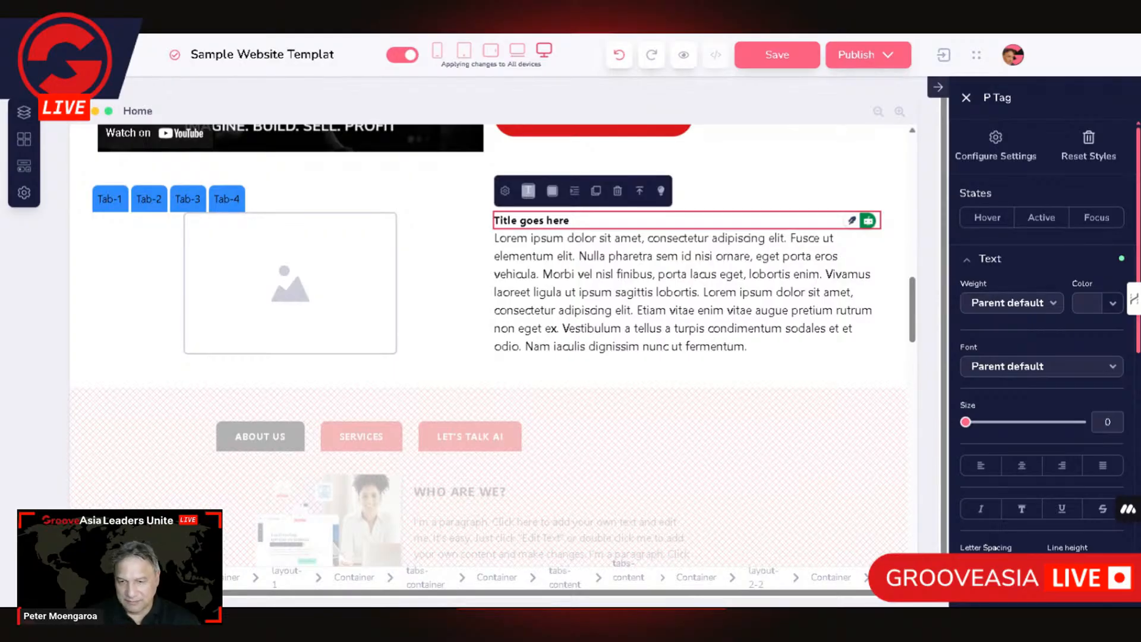
pyautogui.write('20')
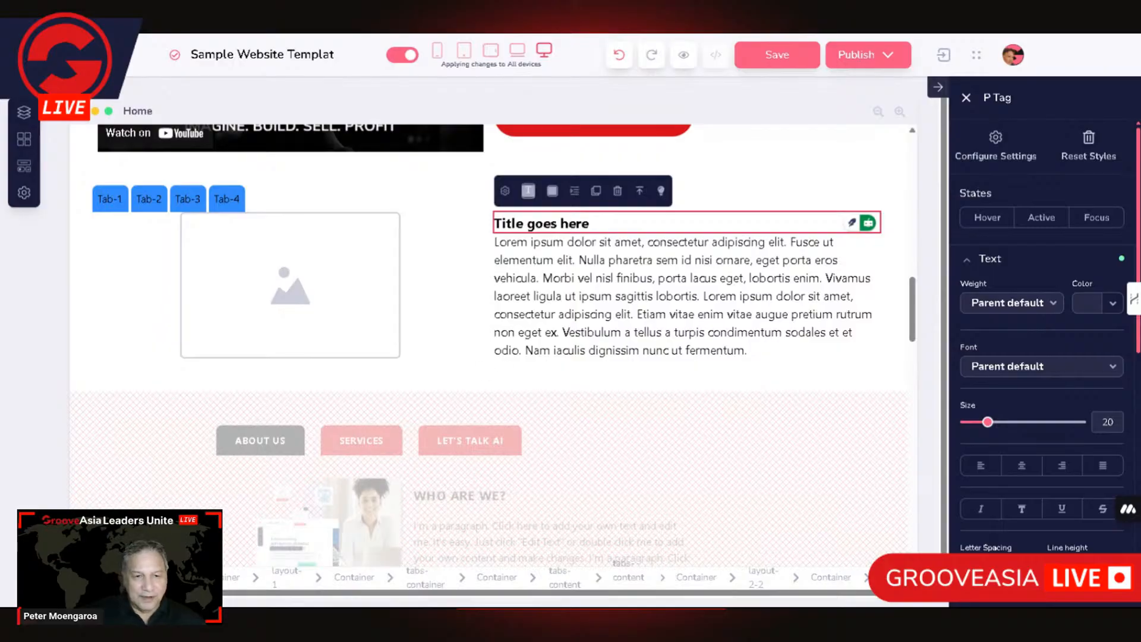
# Give the paragraph in Tab-4's right column a bottom margin of 20
pyautogui.click(787, 351)
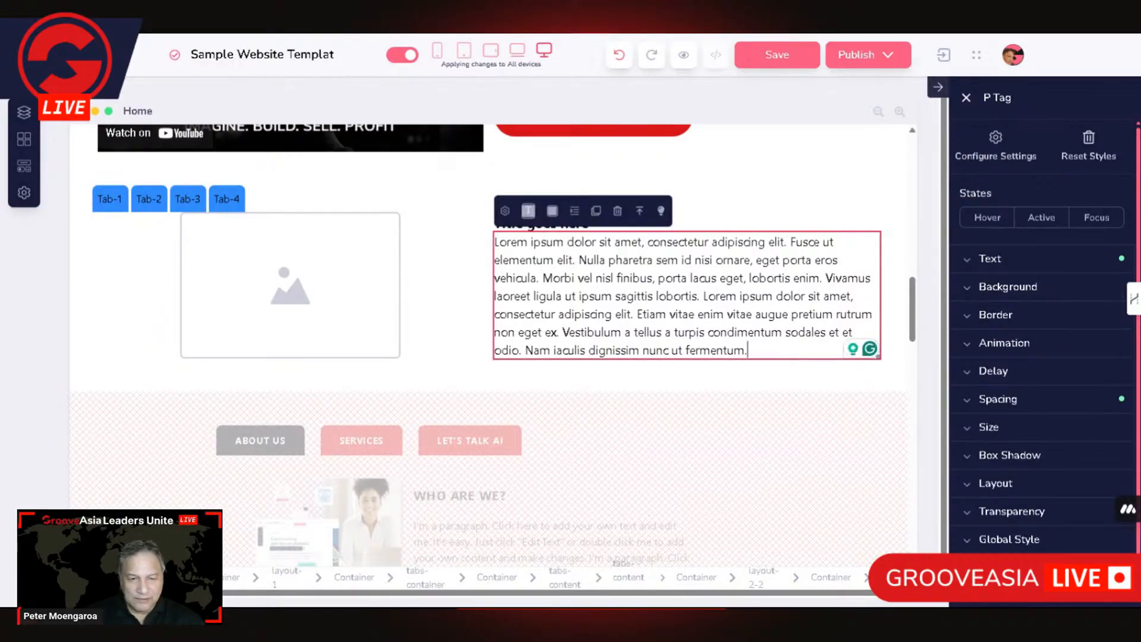
pyautogui.click(748, 351)
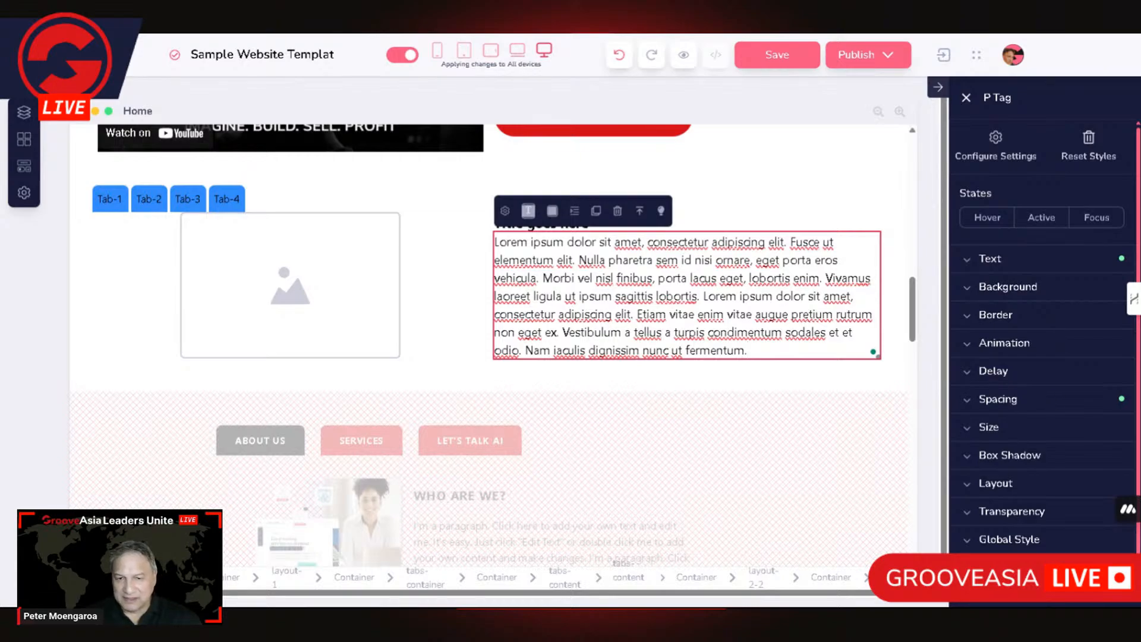
pyautogui.click(1022, 408)
pyautogui.scroll(-3, 1046, 392)
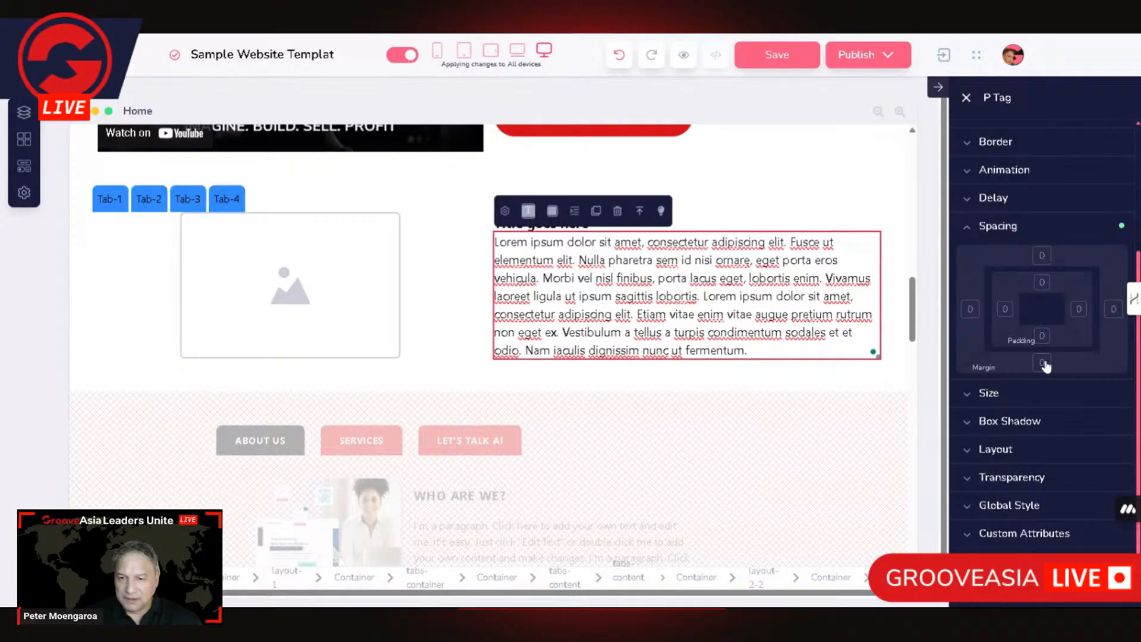
pyautogui.click(1042, 363)
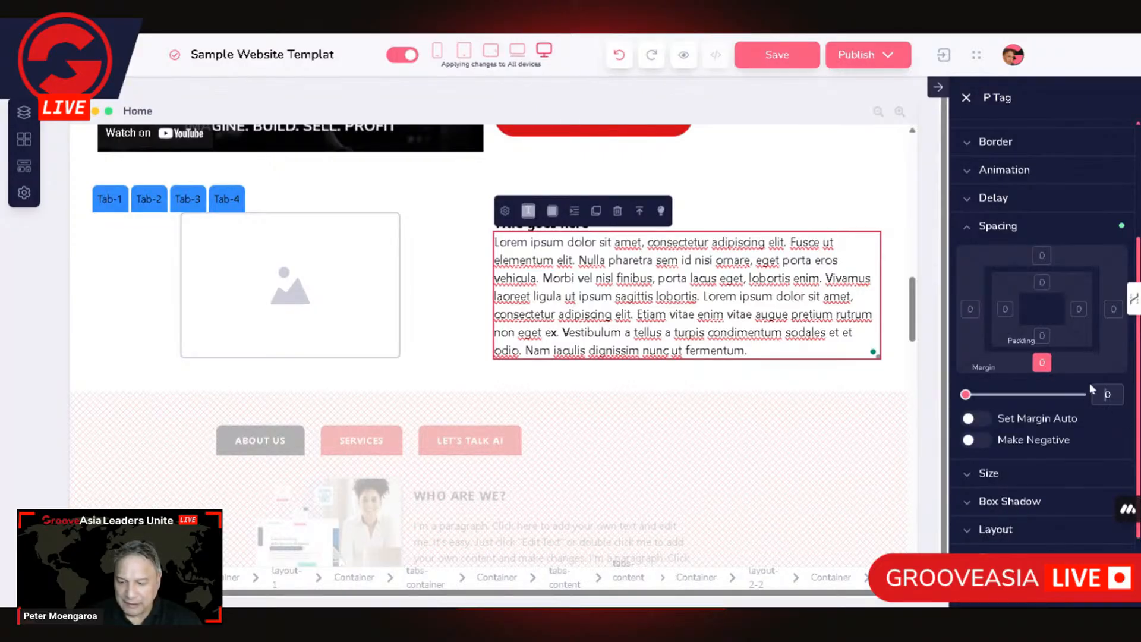
pyautogui.write('2')
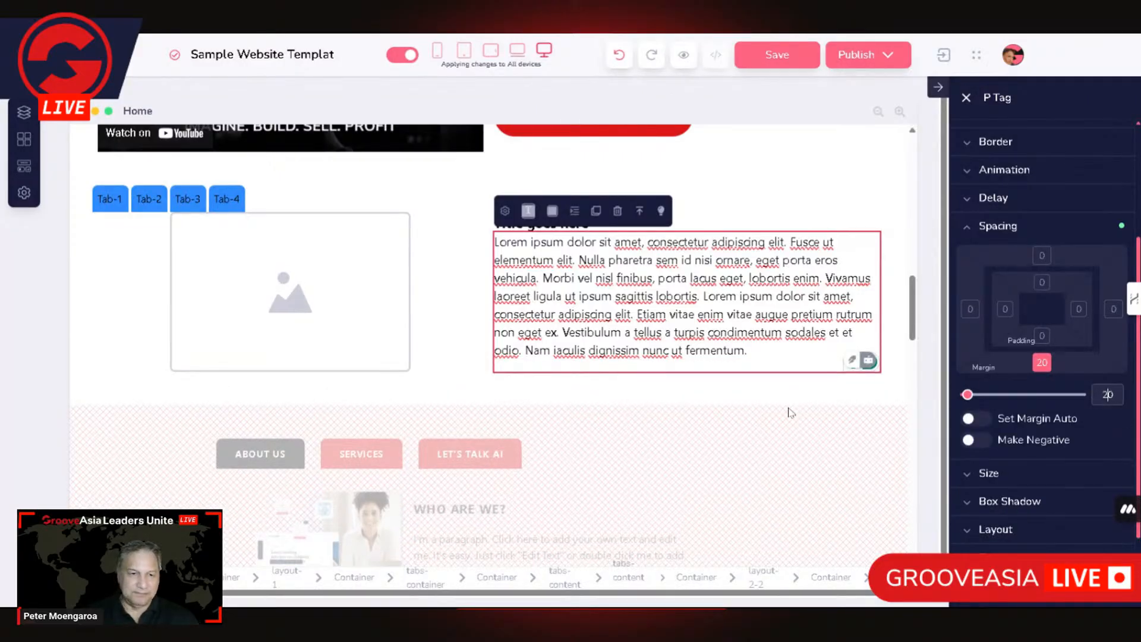
pyautogui.scroll(1, 535, 399)
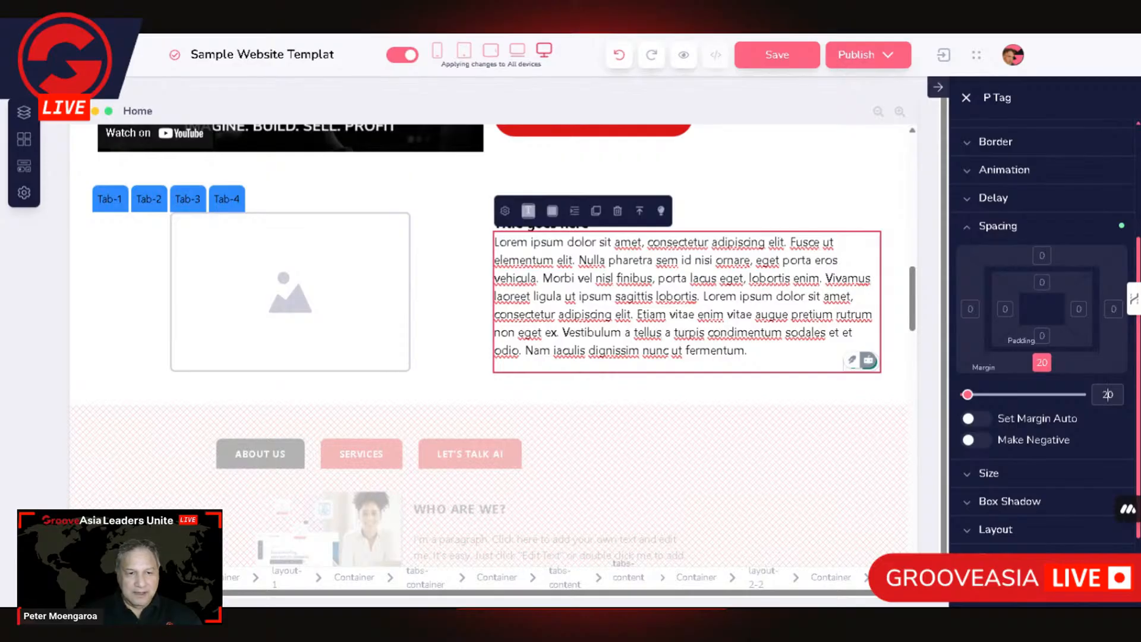
# Select the two-column layout that holds Tab-4's image and text and set its top margin to 20
pyautogui.click(128, 328)
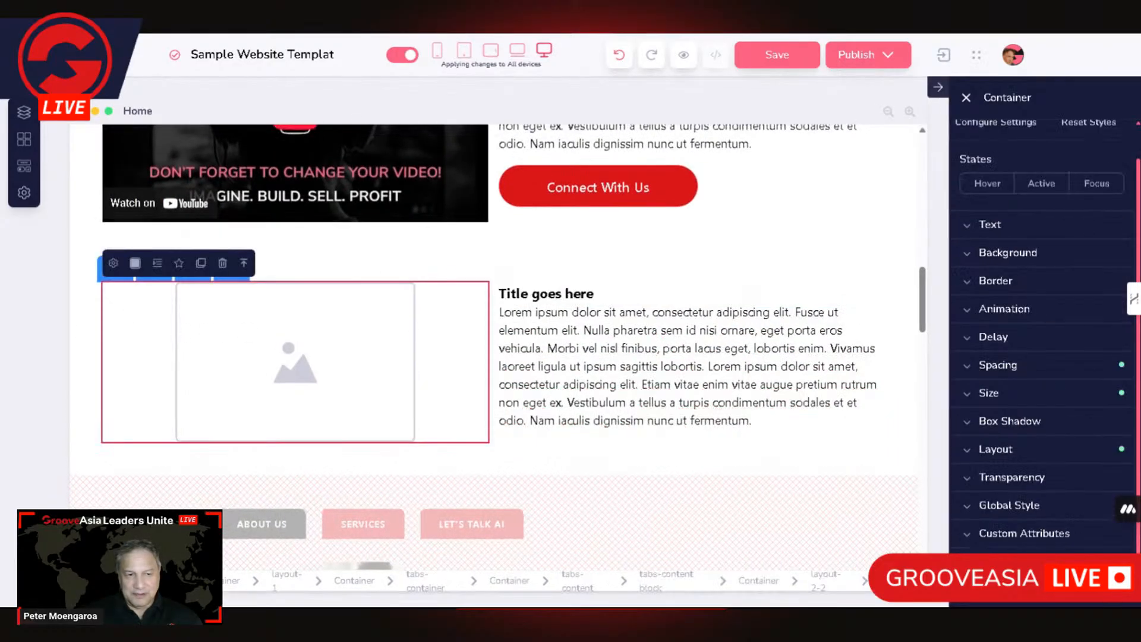
pyautogui.click(245, 265)
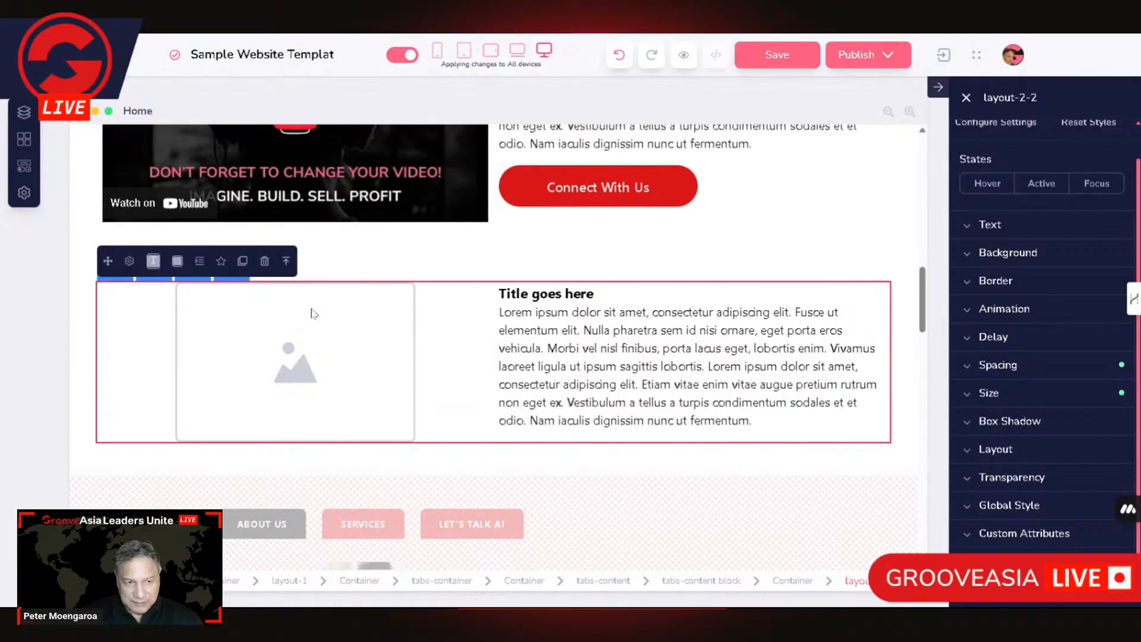
pyautogui.click(873, 211)
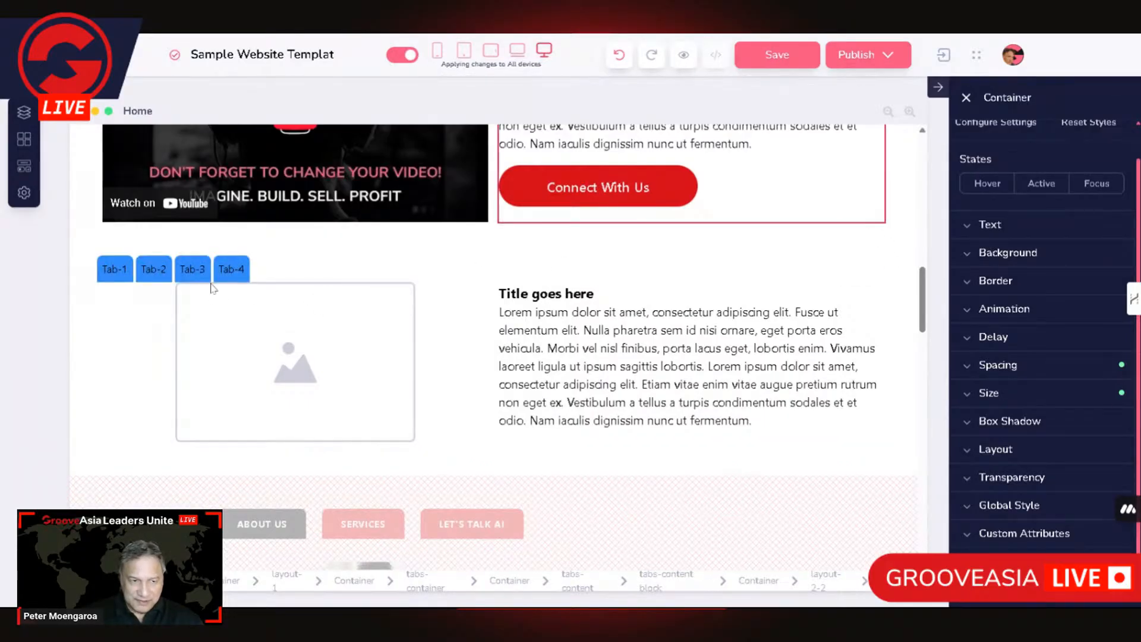
pyautogui.click(127, 300)
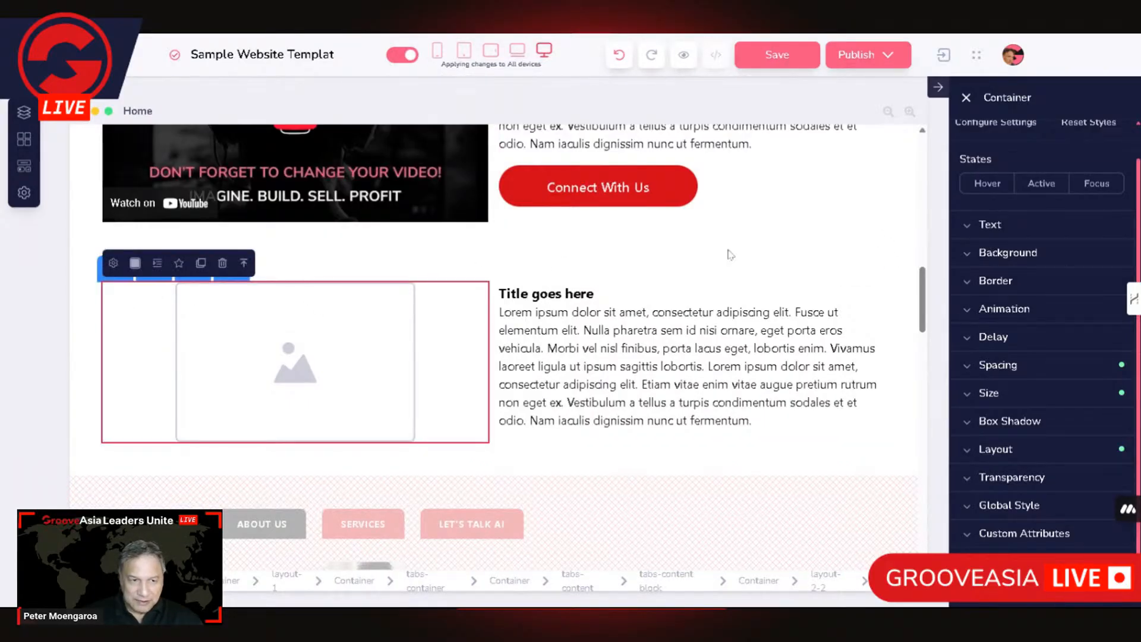
pyautogui.click(838, 221)
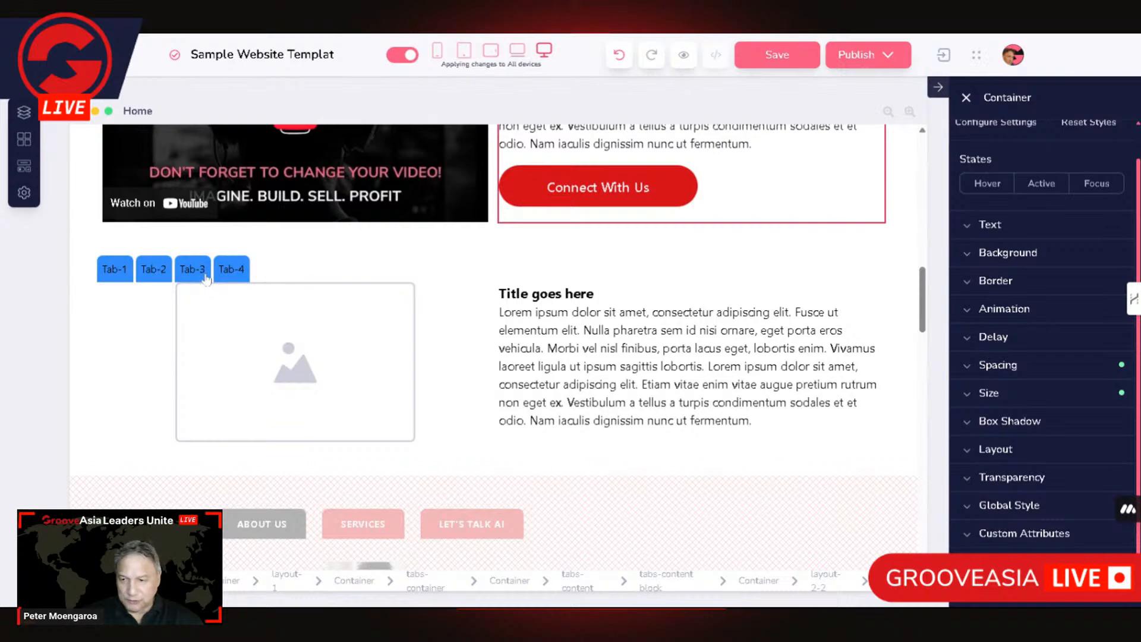
pyautogui.click(112, 336)
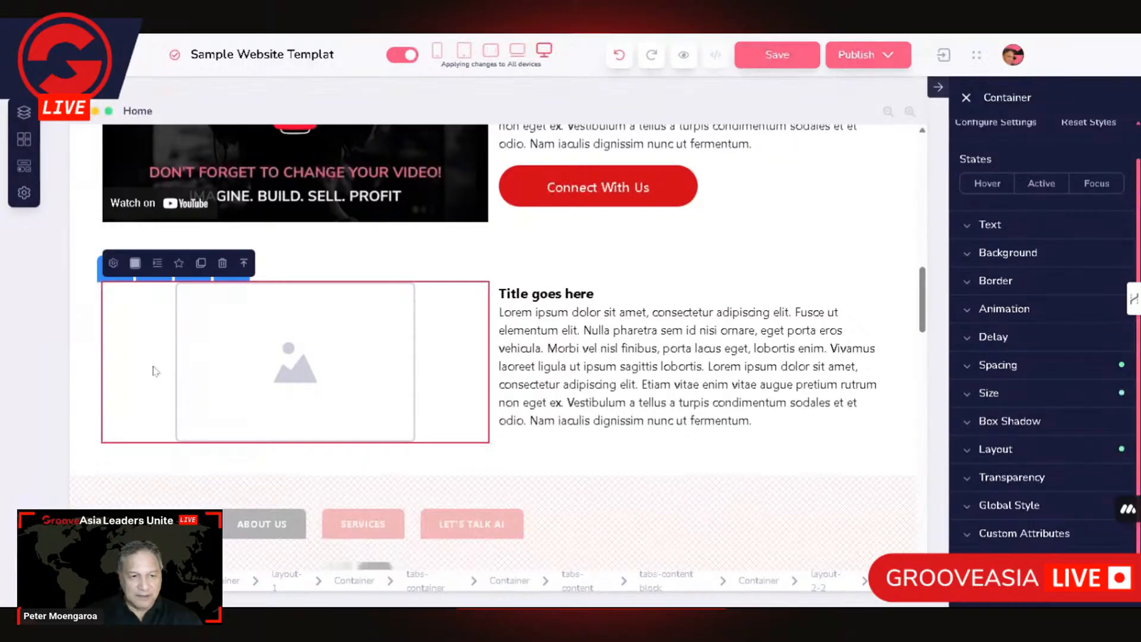
pyautogui.click(244, 264)
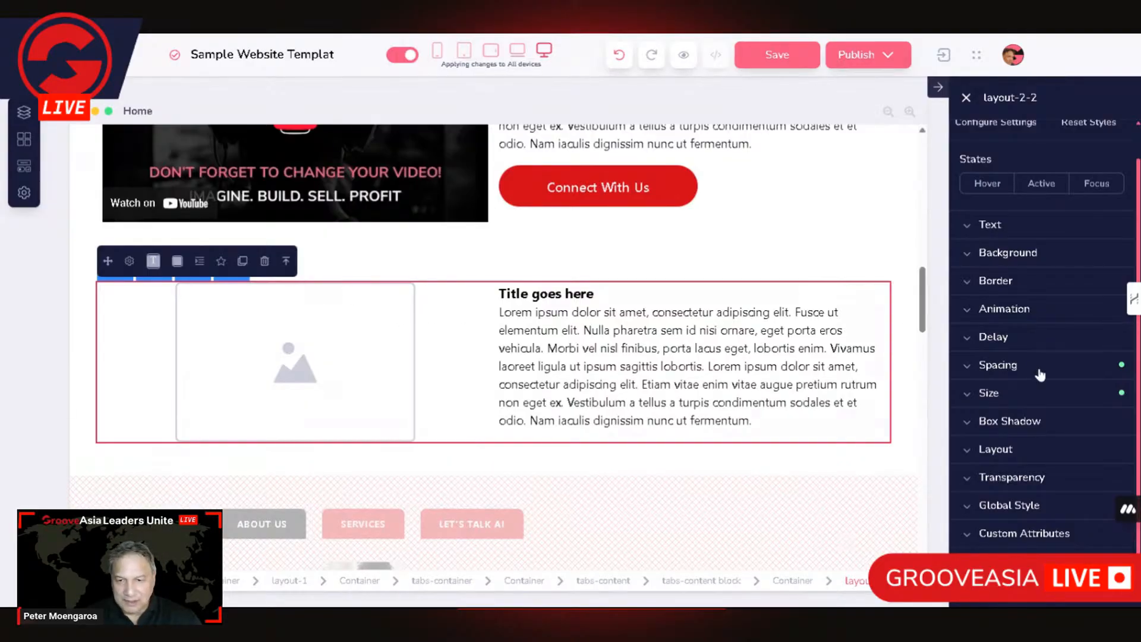
pyautogui.click(1002, 368)
pyautogui.click(1042, 394)
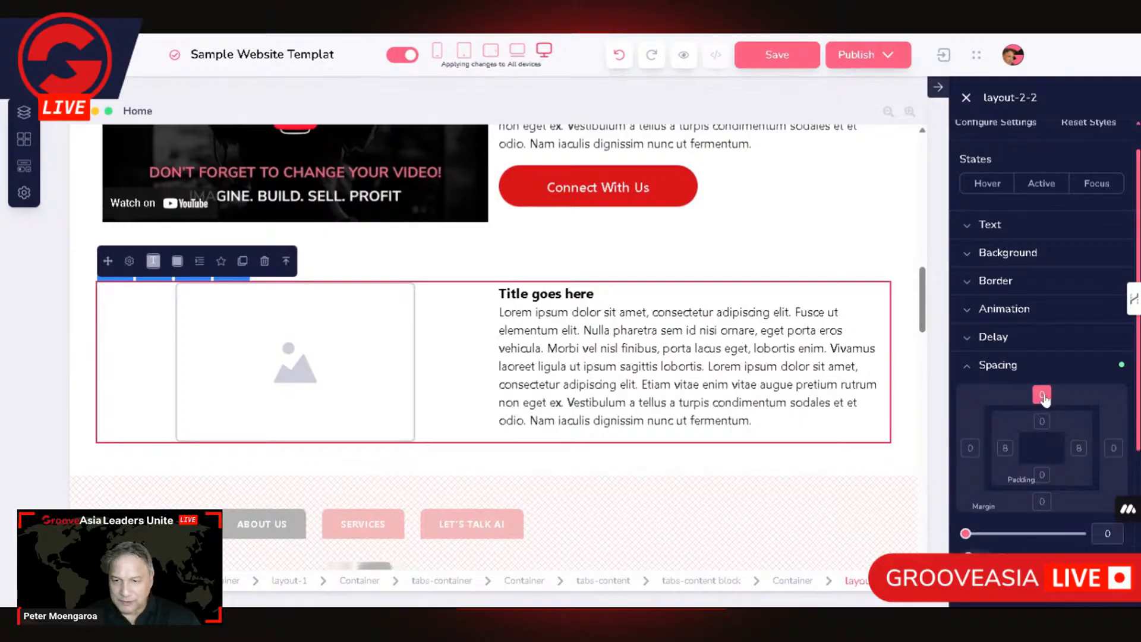
pyautogui.write('2')
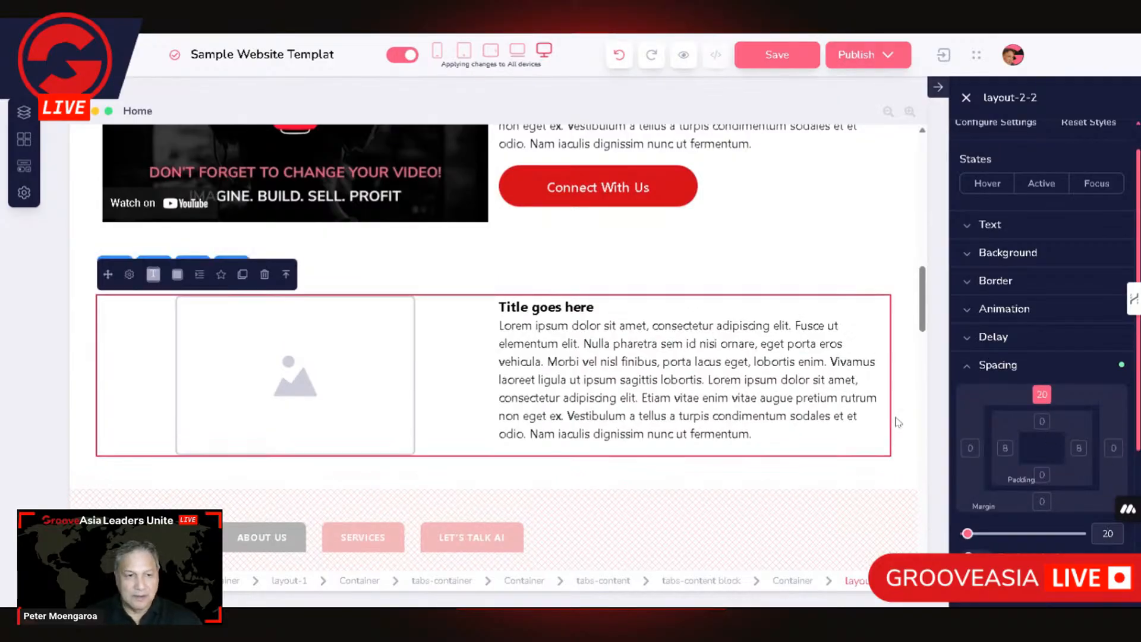
# Show Tab-3, select the two-column layout holding its image and list, and set its top margin to 20
pyautogui.click(824, 265)
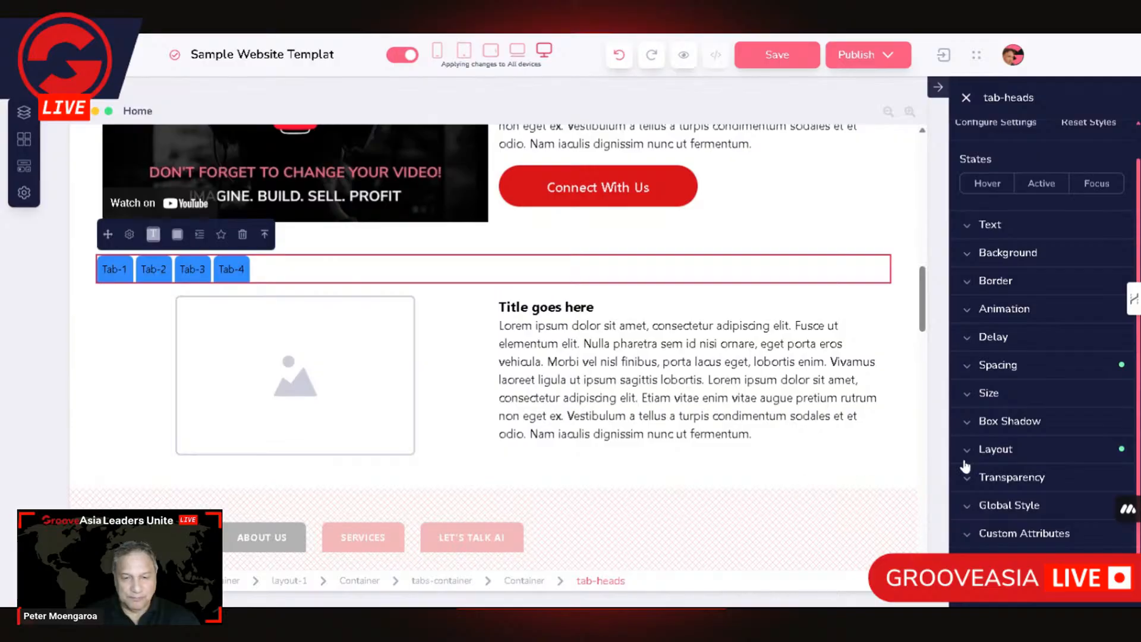
pyautogui.click(192, 276)
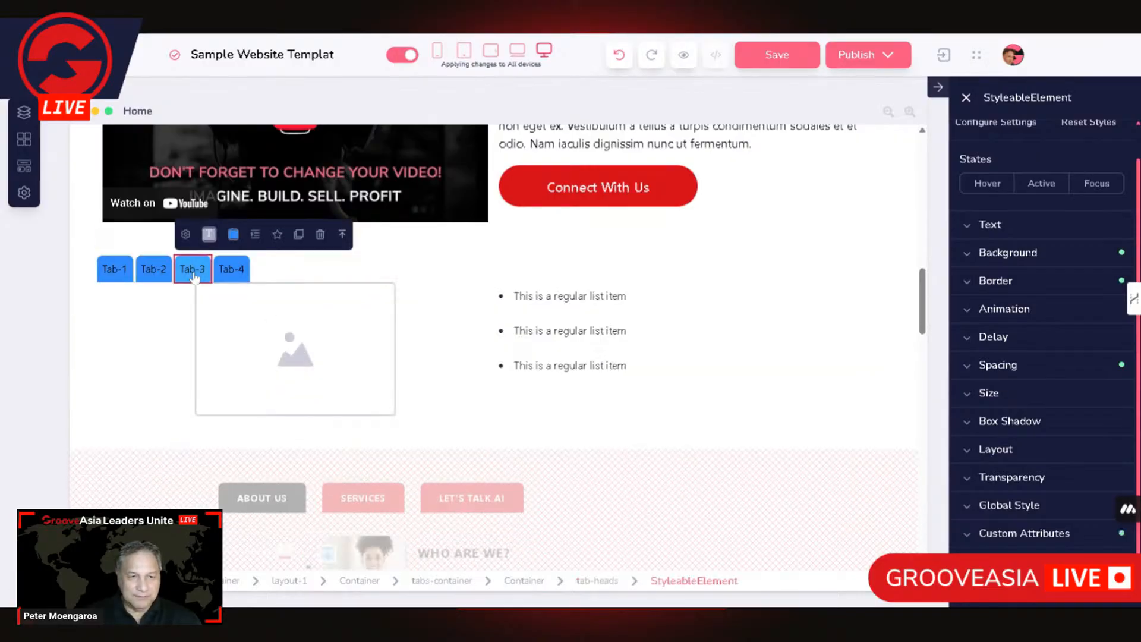
pyautogui.click(101, 344)
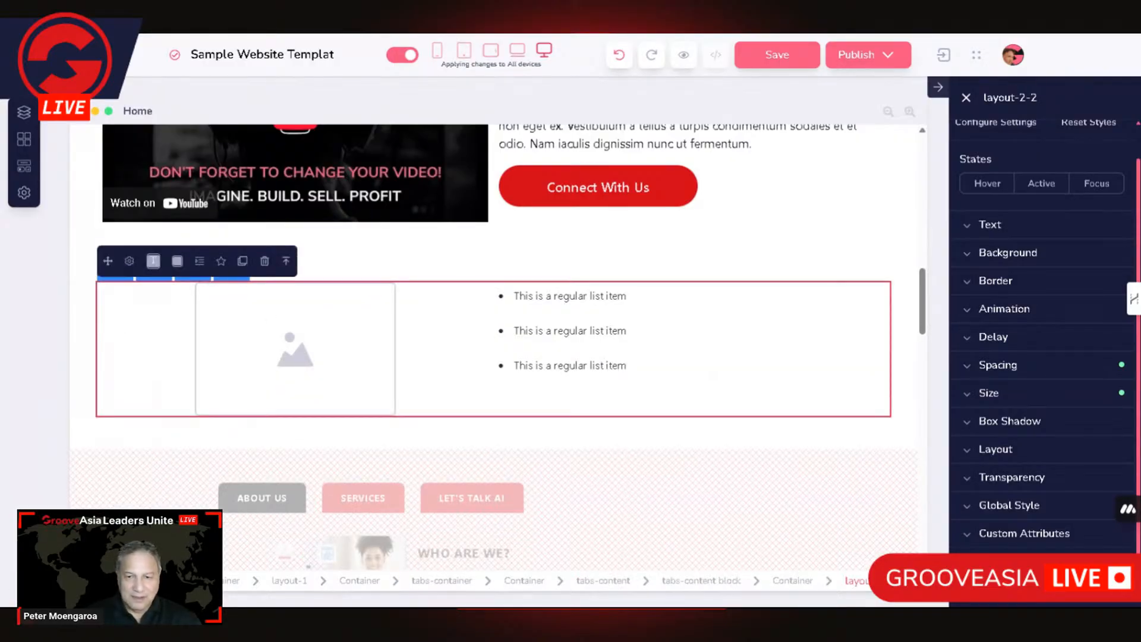
pyautogui.click(1012, 369)
pyautogui.click(1041, 394)
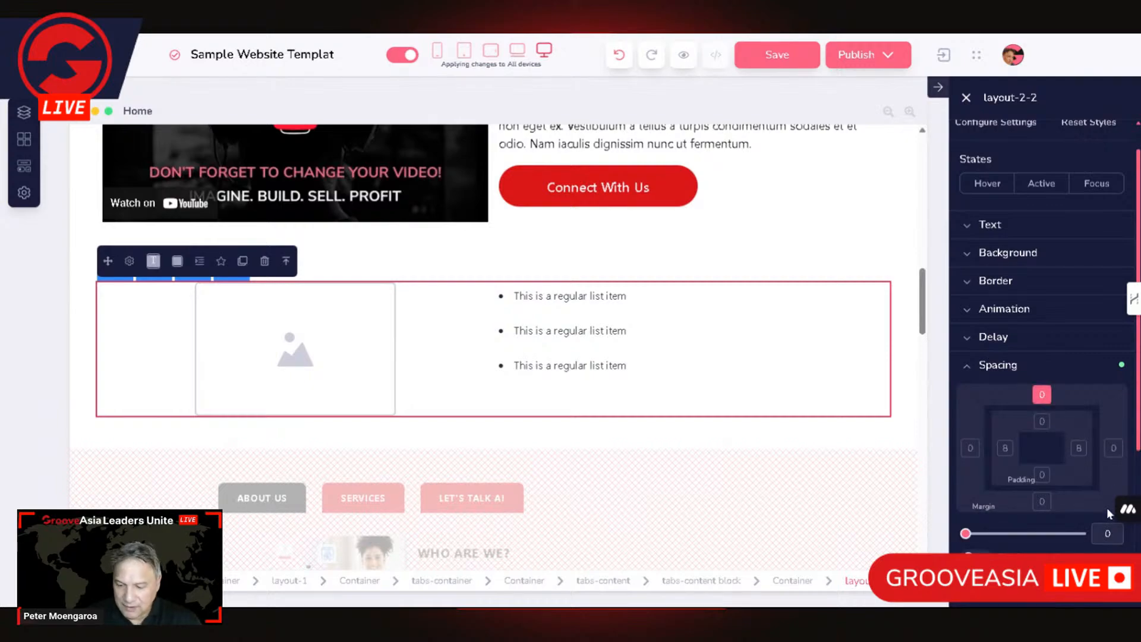
pyautogui.write('2')
# Select the last regular list item in Tab-3's right column and set its bottom margin to 20
pyautogui.click(673, 386)
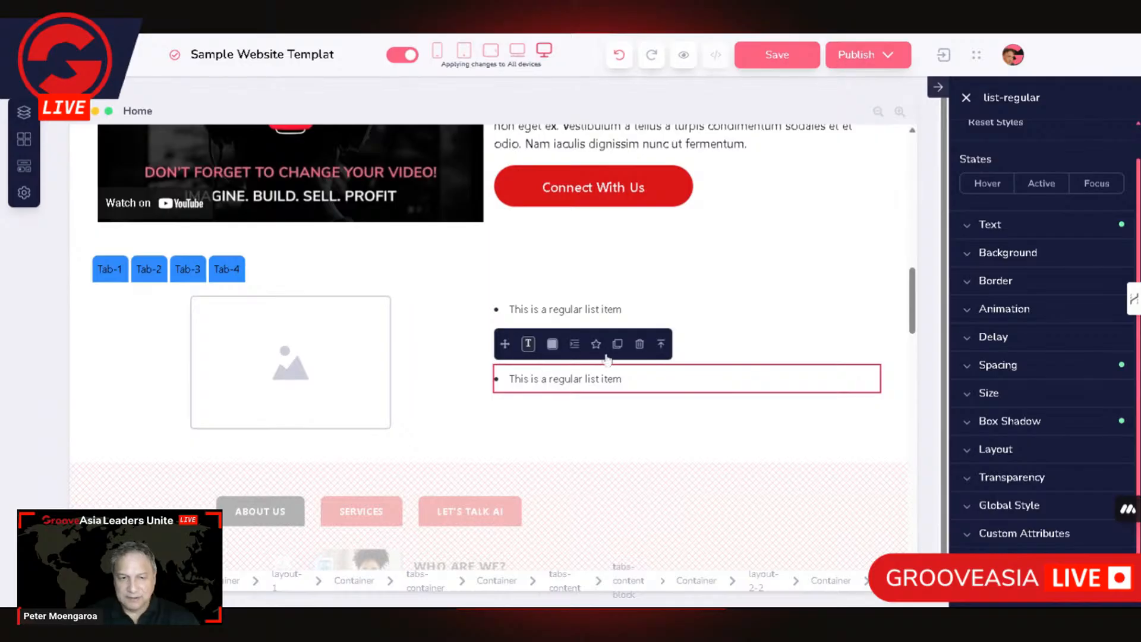
pyautogui.click(660, 344)
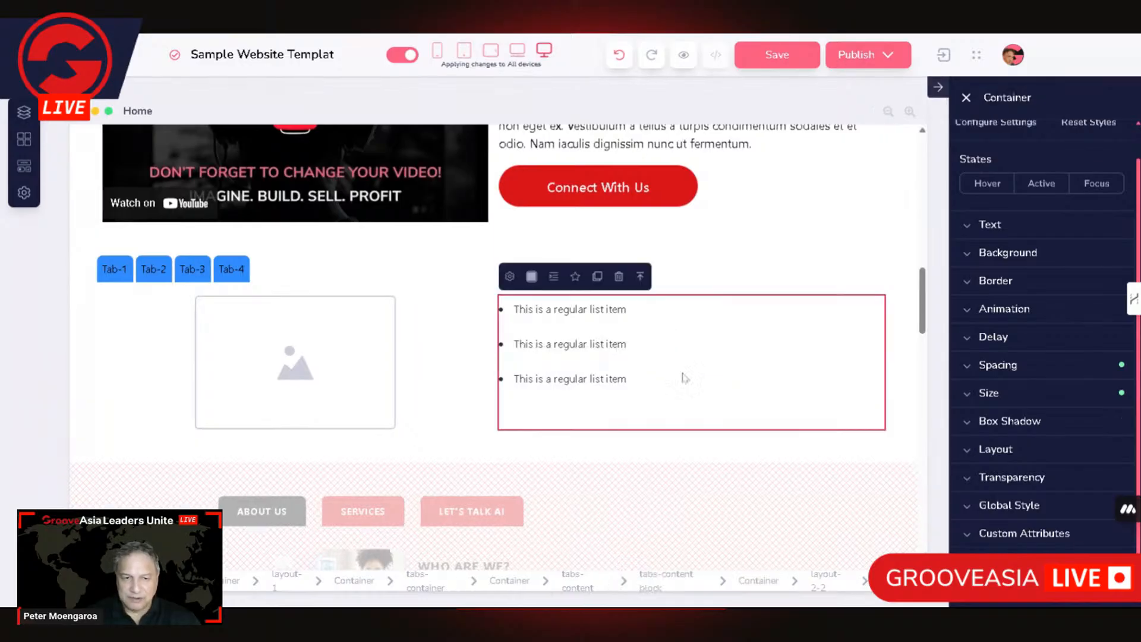
pyautogui.click(653, 385)
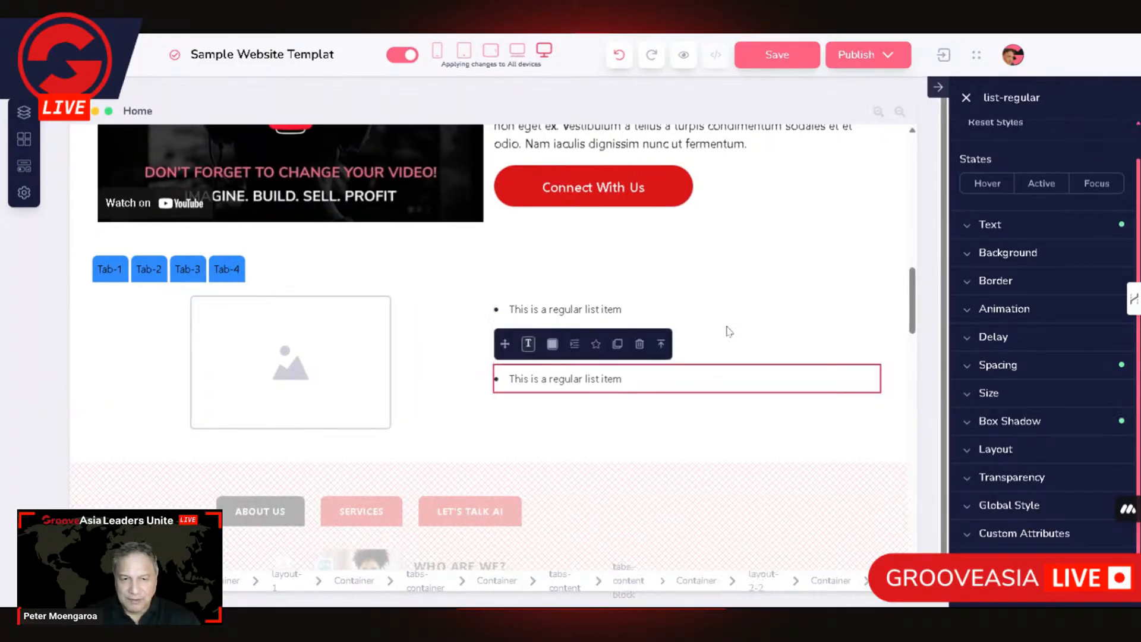
pyautogui.click(660, 344)
pyautogui.click(606, 377)
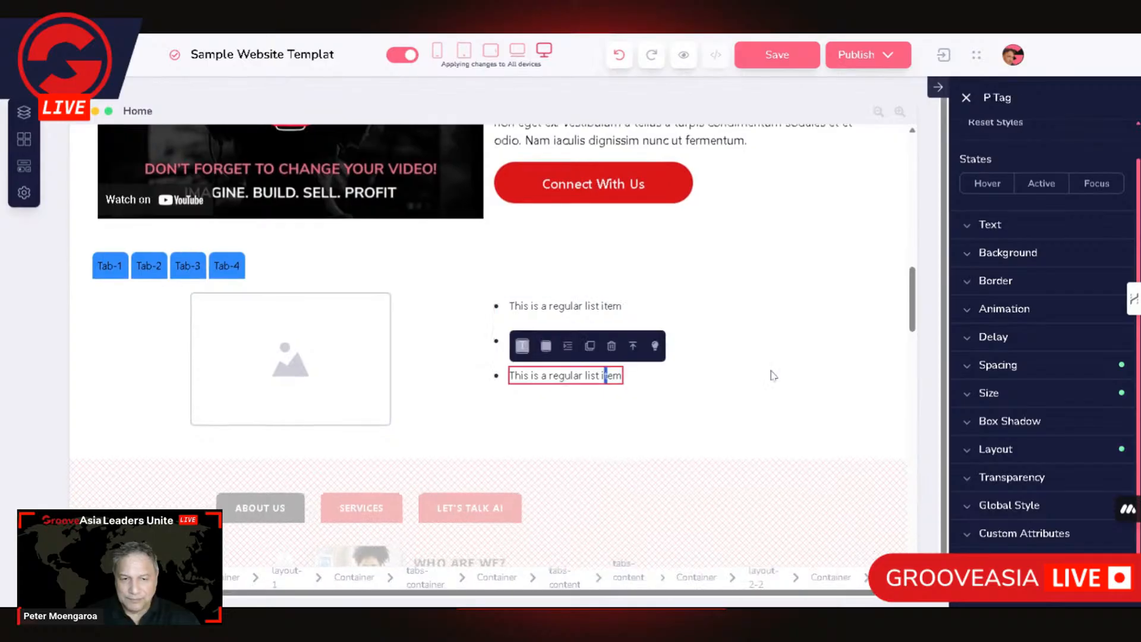
pyautogui.click(636, 345)
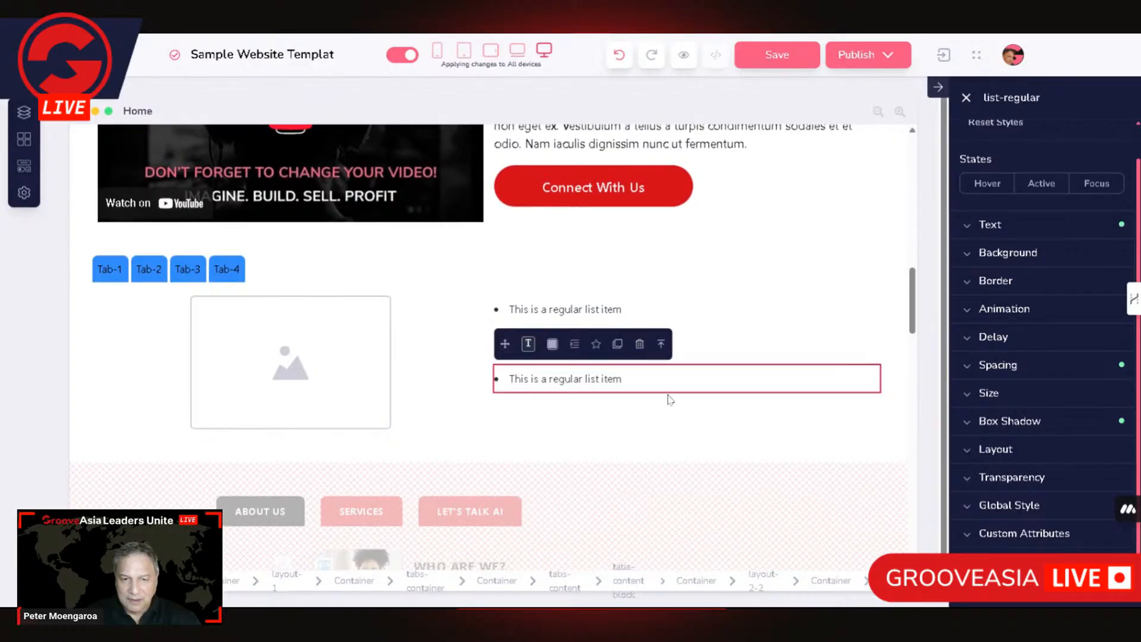
pyautogui.click(1005, 366)
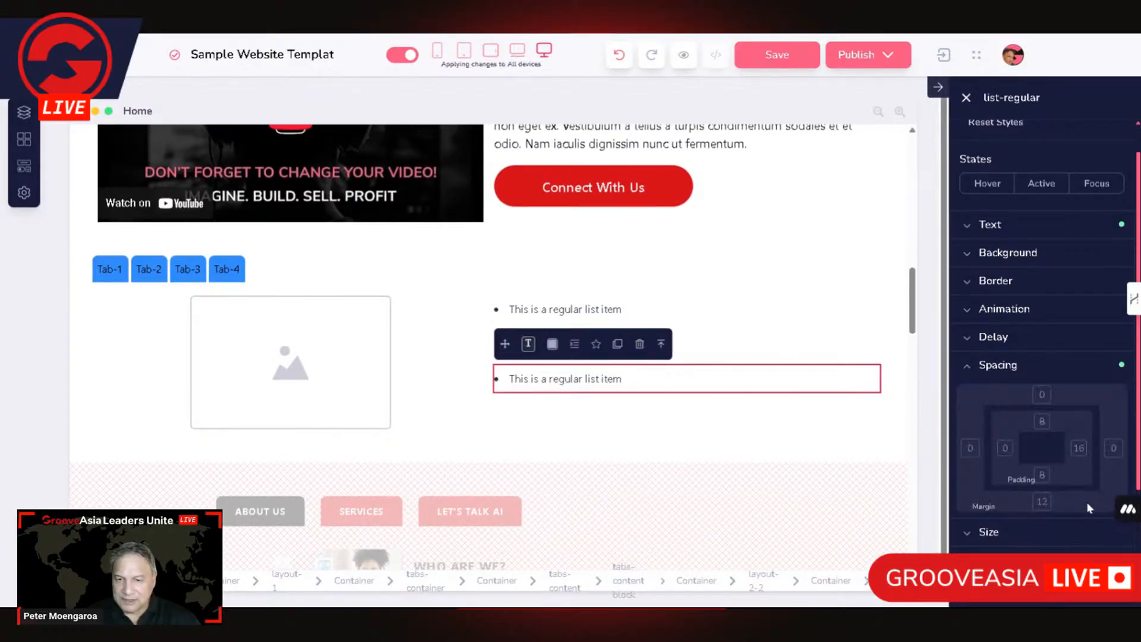
pyautogui.click(1042, 502)
pyautogui.scroll(-1, 1070, 505)
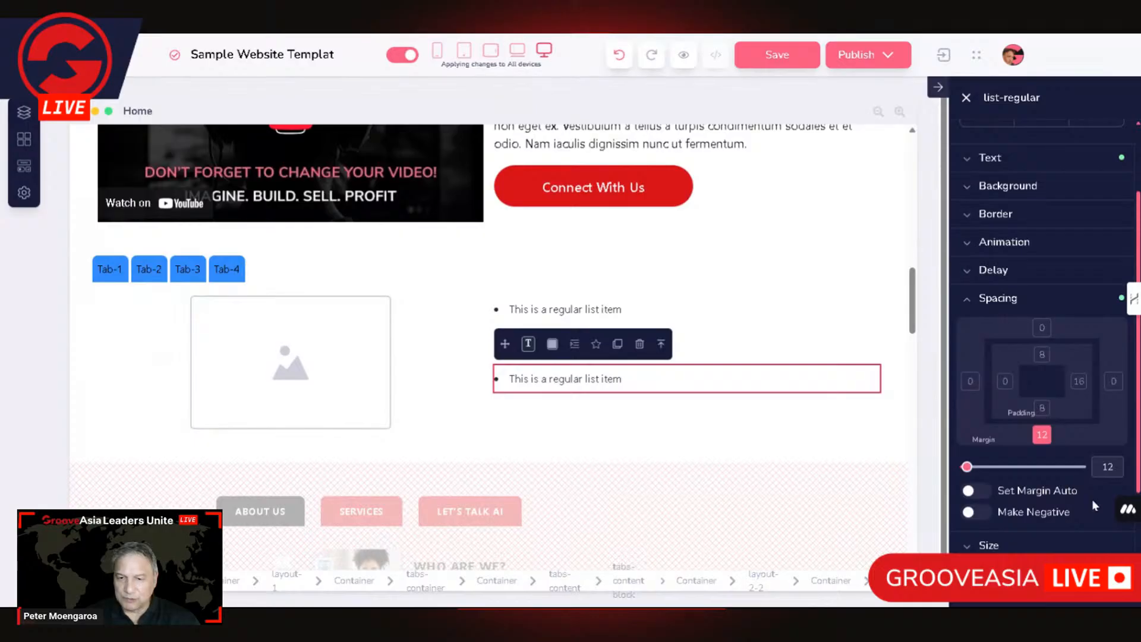
pyautogui.doubleClick(1103, 467)
pyautogui.write('20')
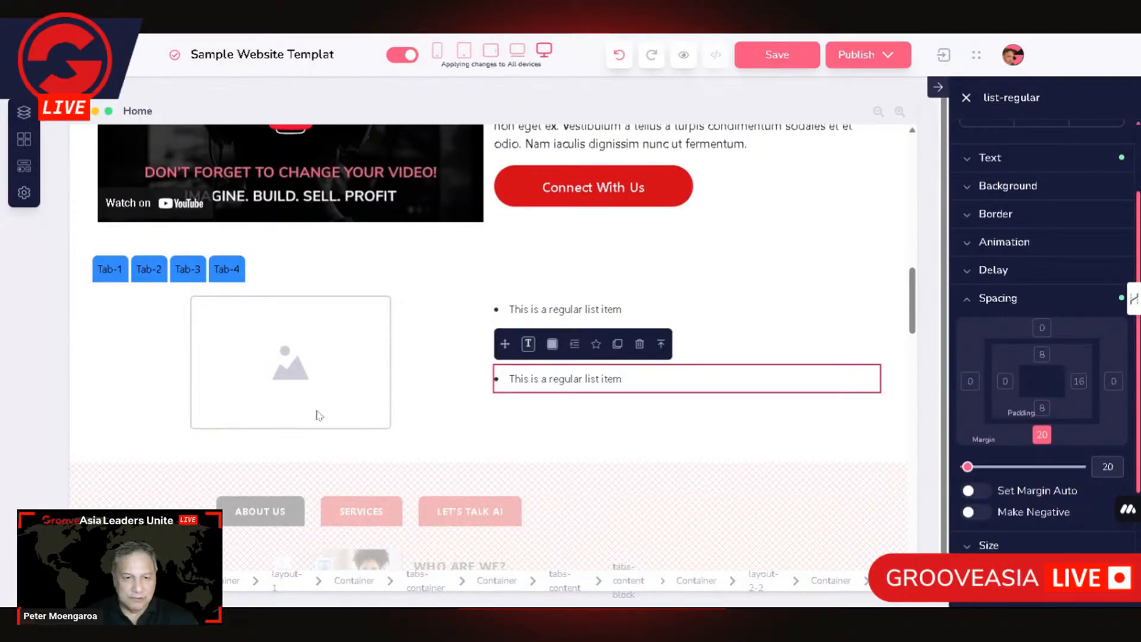
# Show Tab-2, select the two-column layout holding its image and text, and set its top margin to 20
pyautogui.click(151, 394)
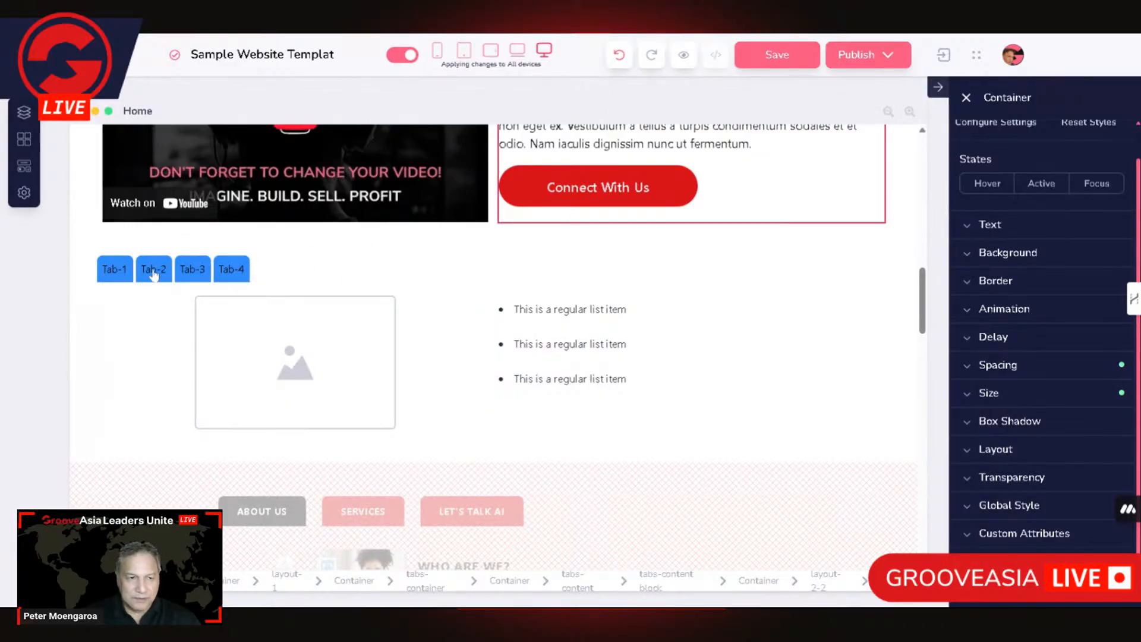
pyautogui.click(153, 272)
pyautogui.click(114, 325)
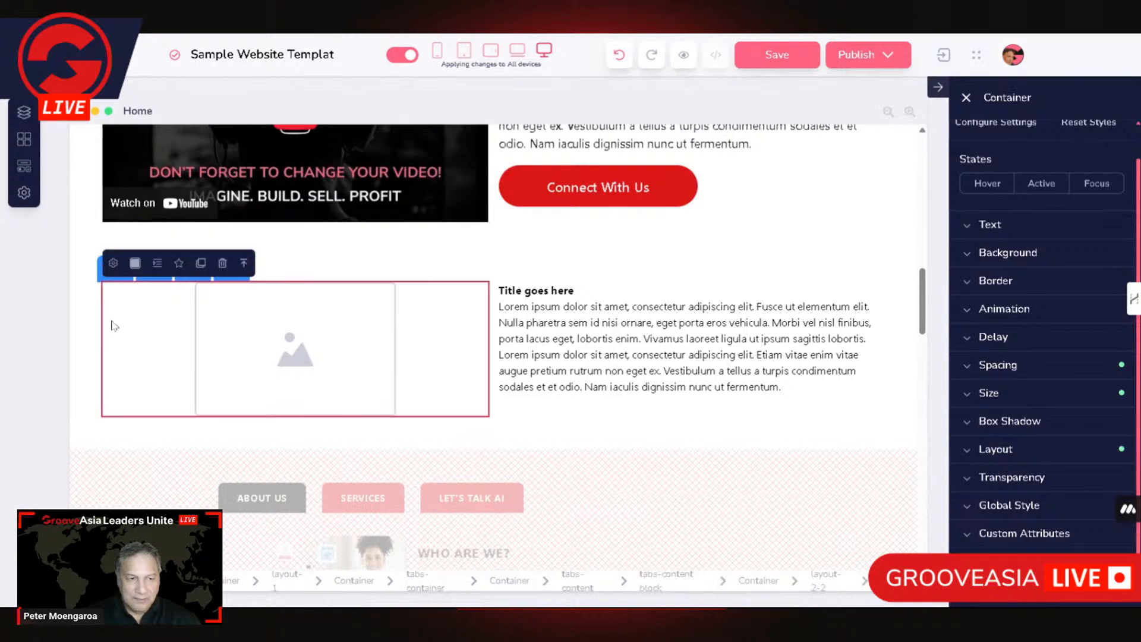
pyautogui.click(245, 264)
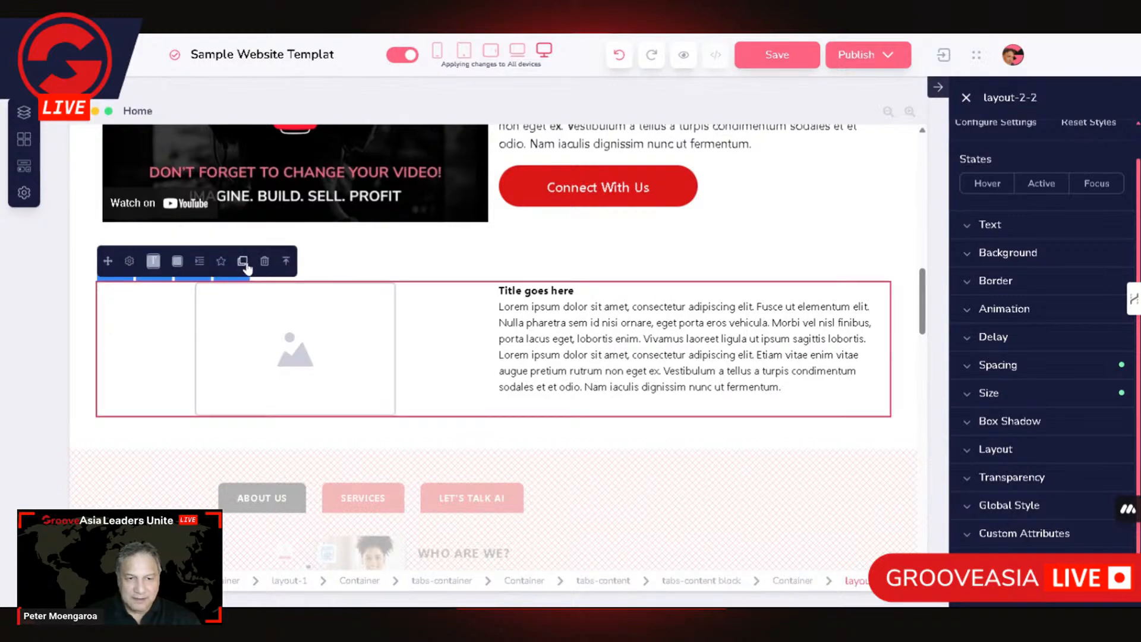
pyautogui.click(997, 366)
pyautogui.click(1042, 395)
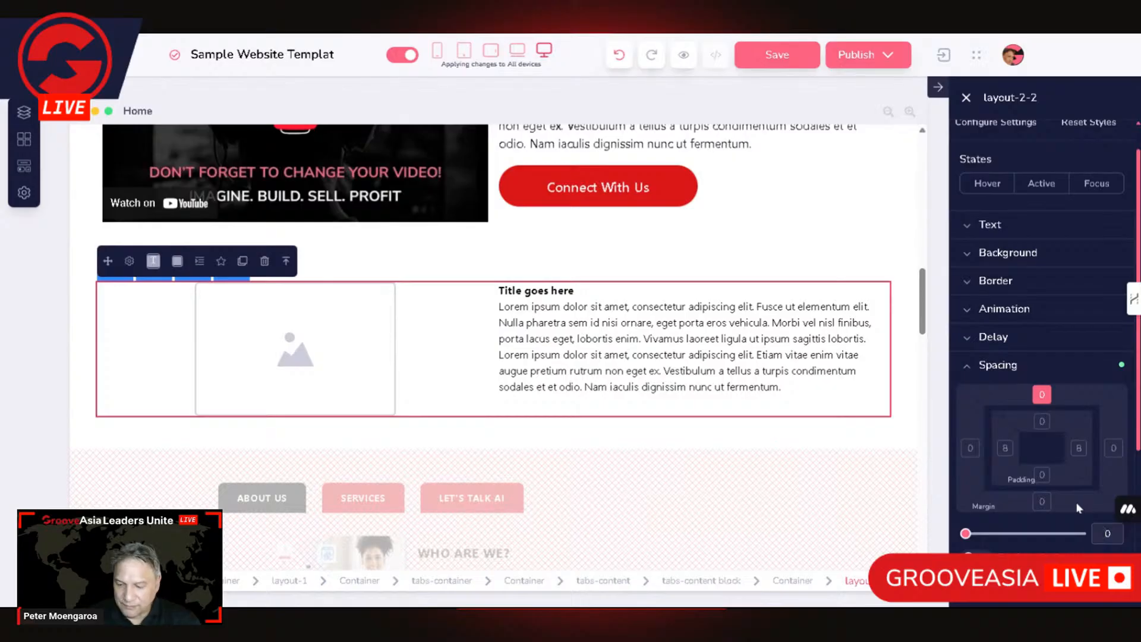
pyautogui.write('2')
# Set the text size of Tab-2's right-column paragraph to 16 and of its "Title goes here" heading to 18
pyautogui.click(793, 402)
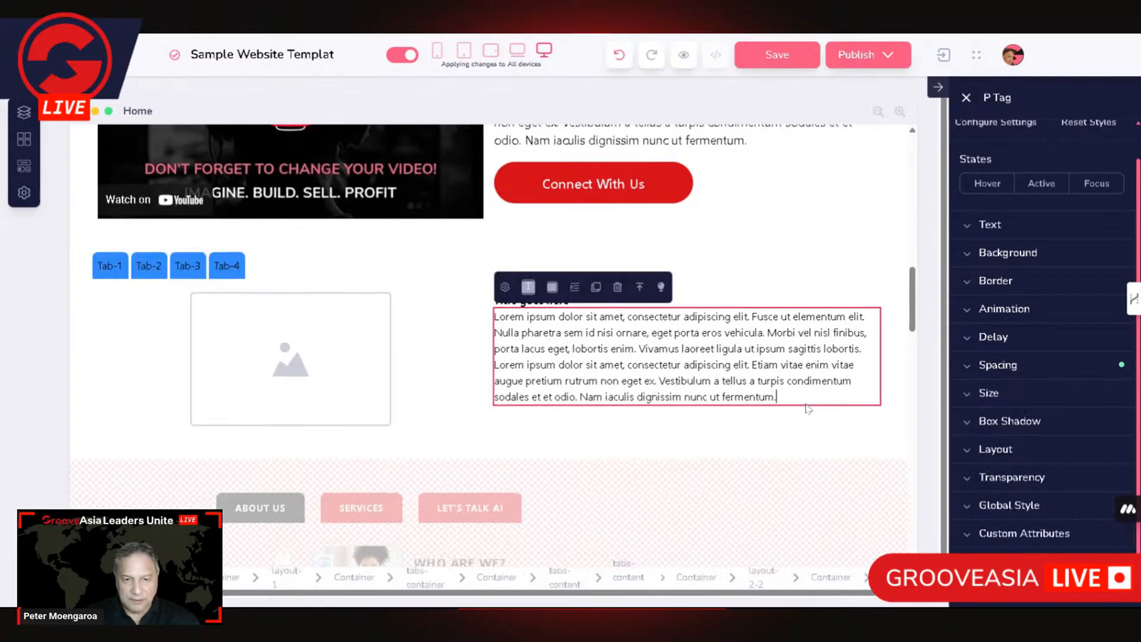
pyautogui.click(1004, 227)
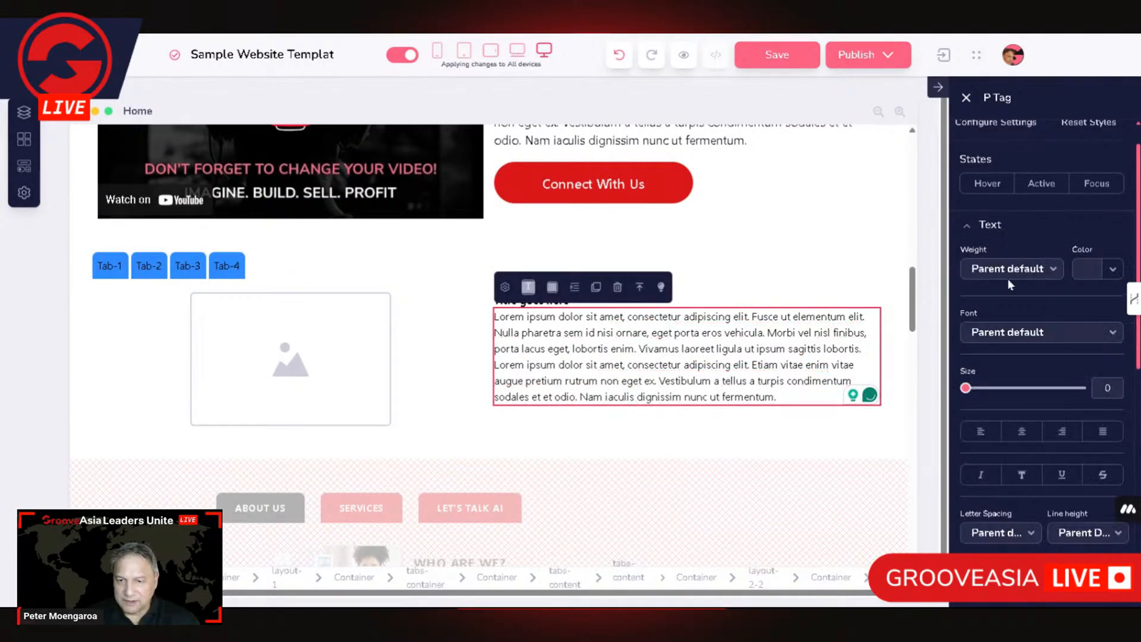
pyautogui.write('16')
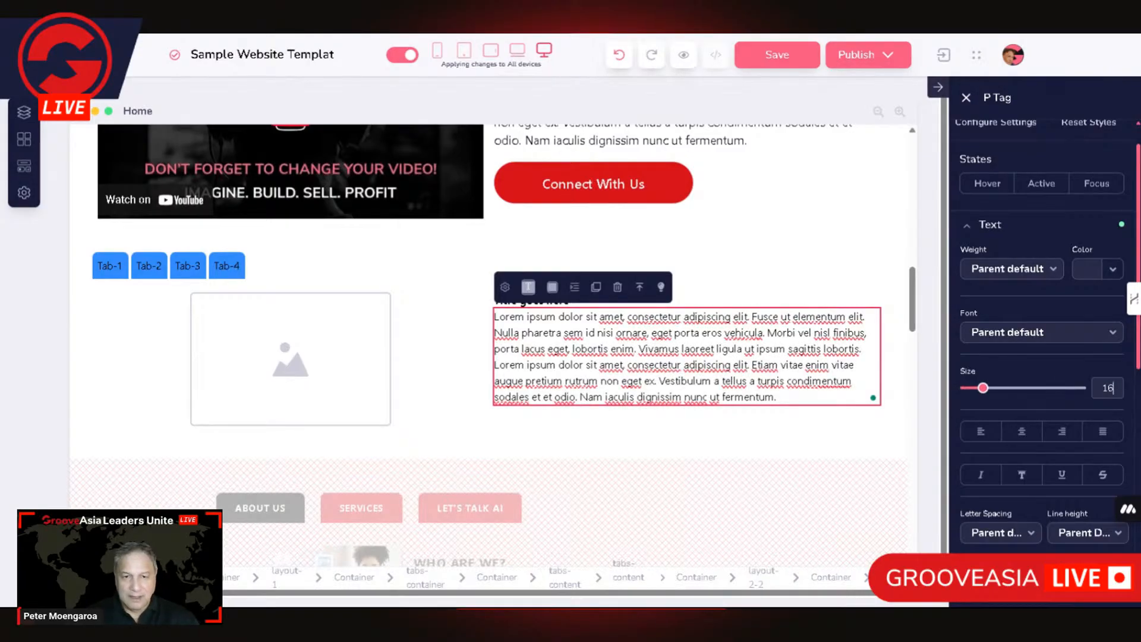
pyautogui.click(817, 304)
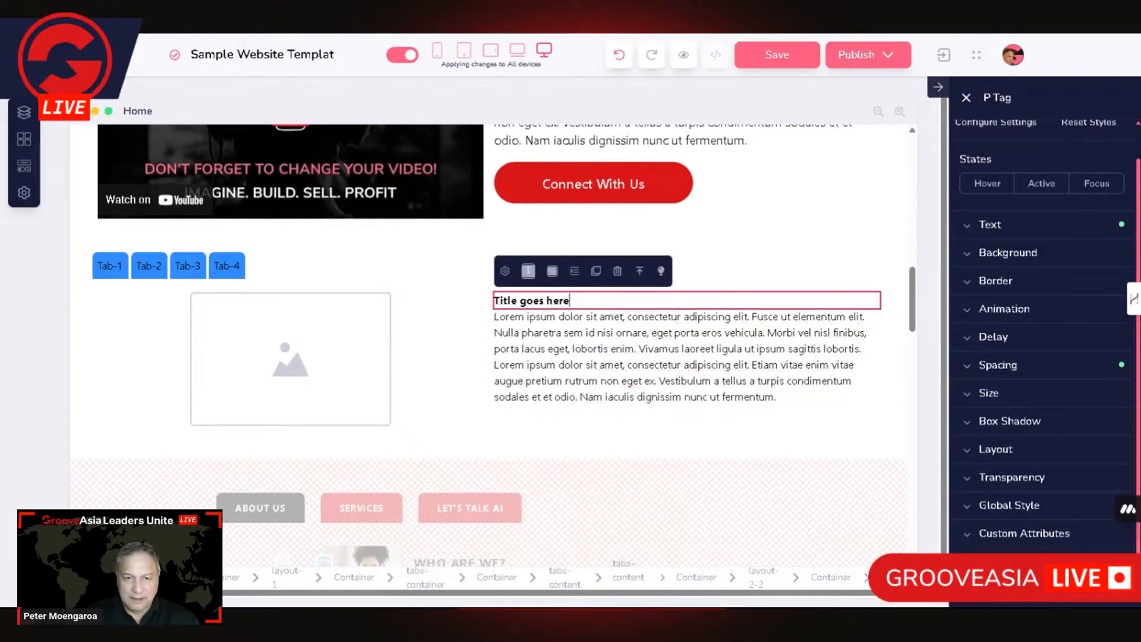
pyautogui.click(998, 228)
pyautogui.write('18')
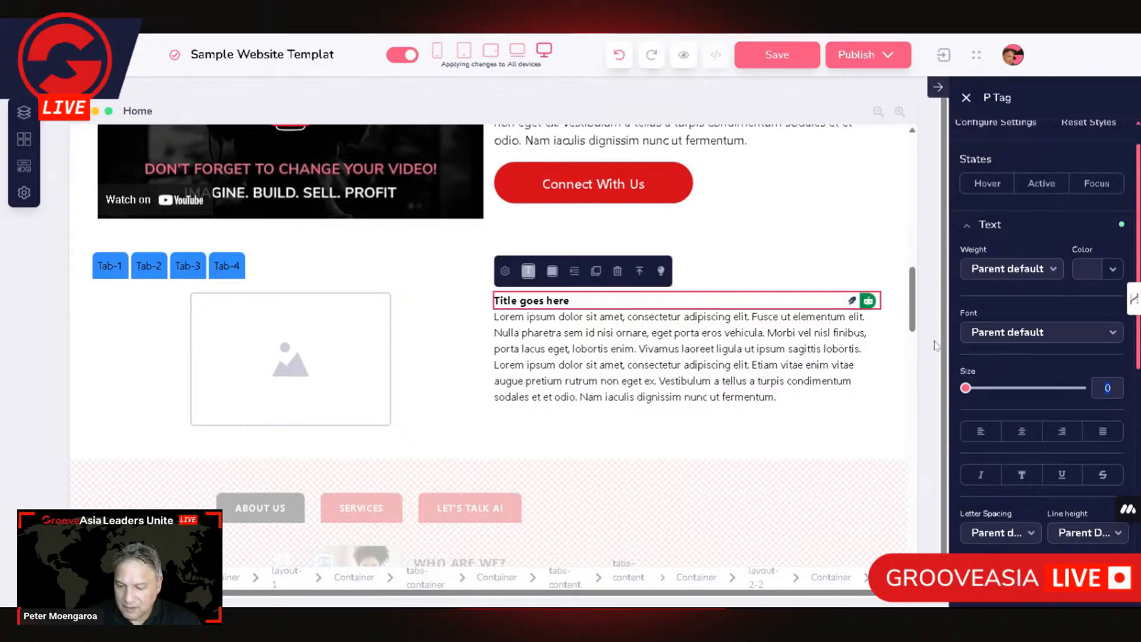
# Give the paragraph in Tab-2's right column a bottom margin of 20
pyautogui.click(707, 405)
pyautogui.click(1054, 364)
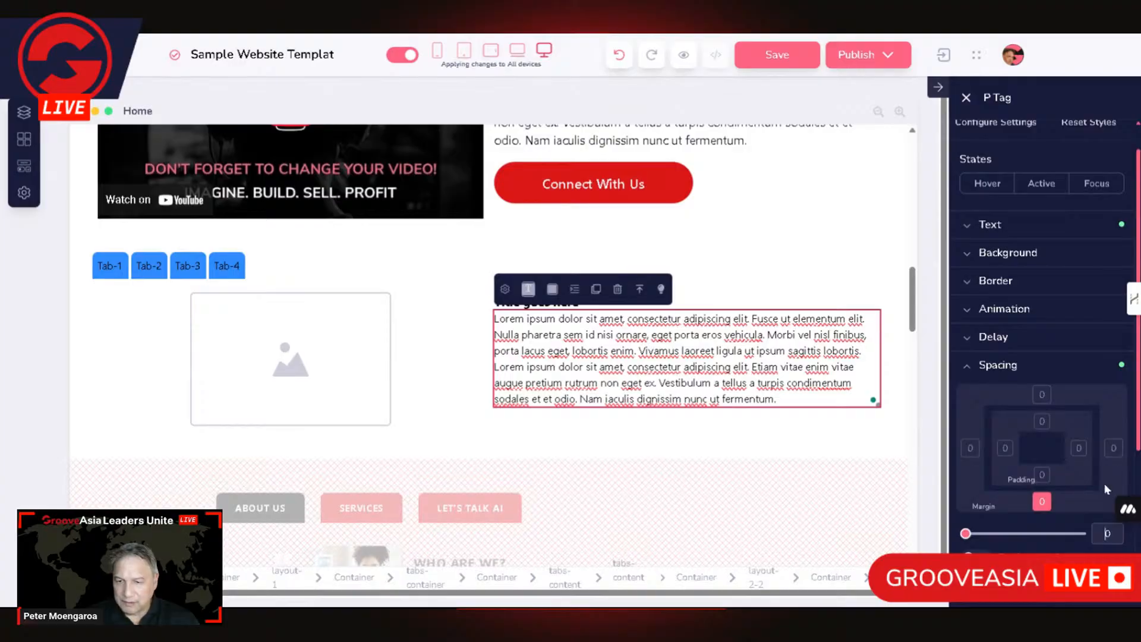
pyautogui.write('20')
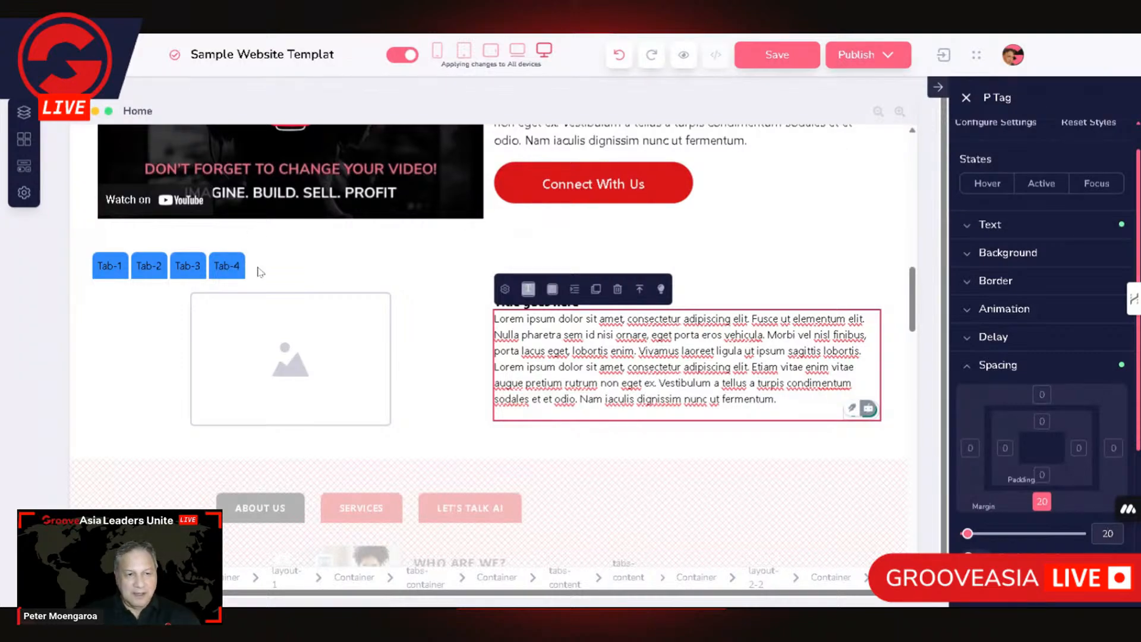
# Show Tab-1, select the two-column layout holding its video and text, and set its top margin to 20
pyautogui.click(143, 276)
pyautogui.click(113, 274)
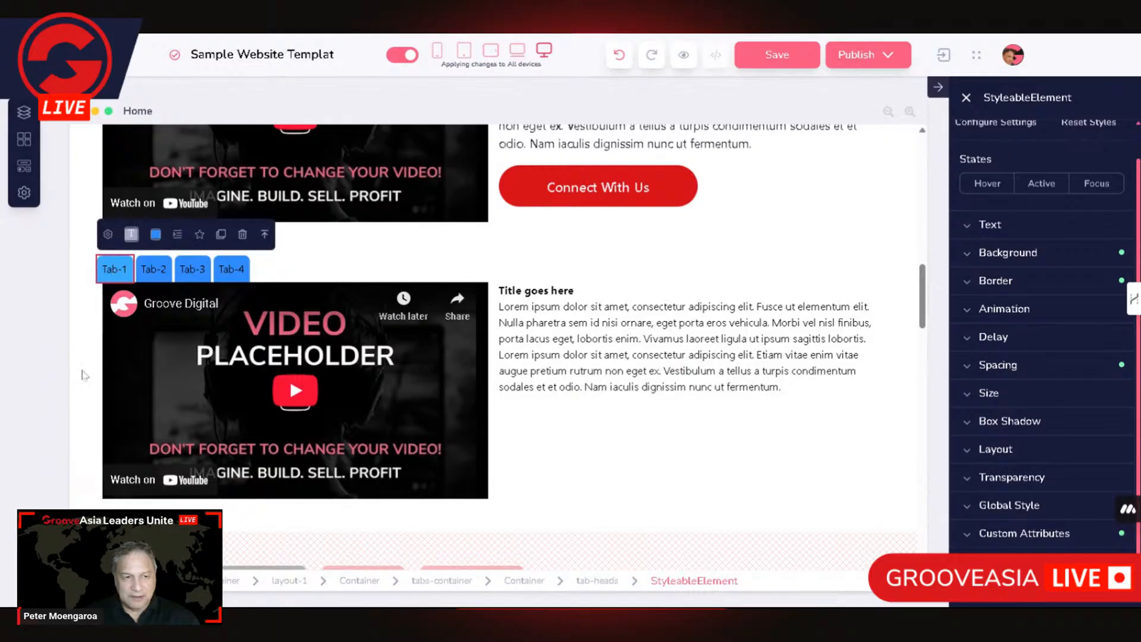
pyautogui.click(100, 379)
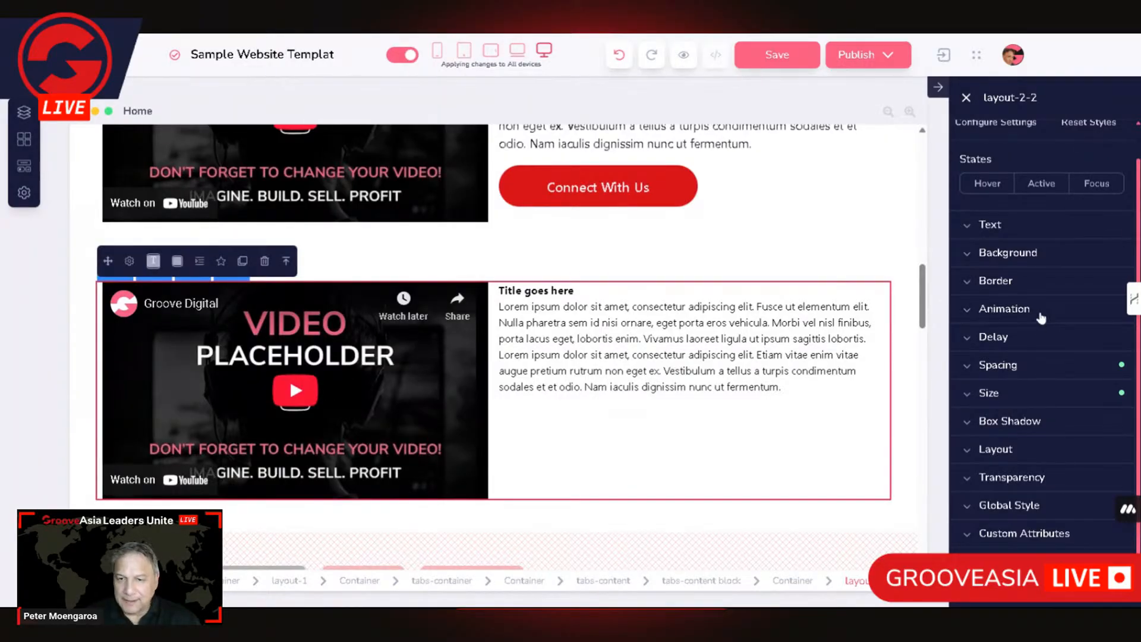
pyautogui.click(1020, 366)
pyautogui.click(1042, 394)
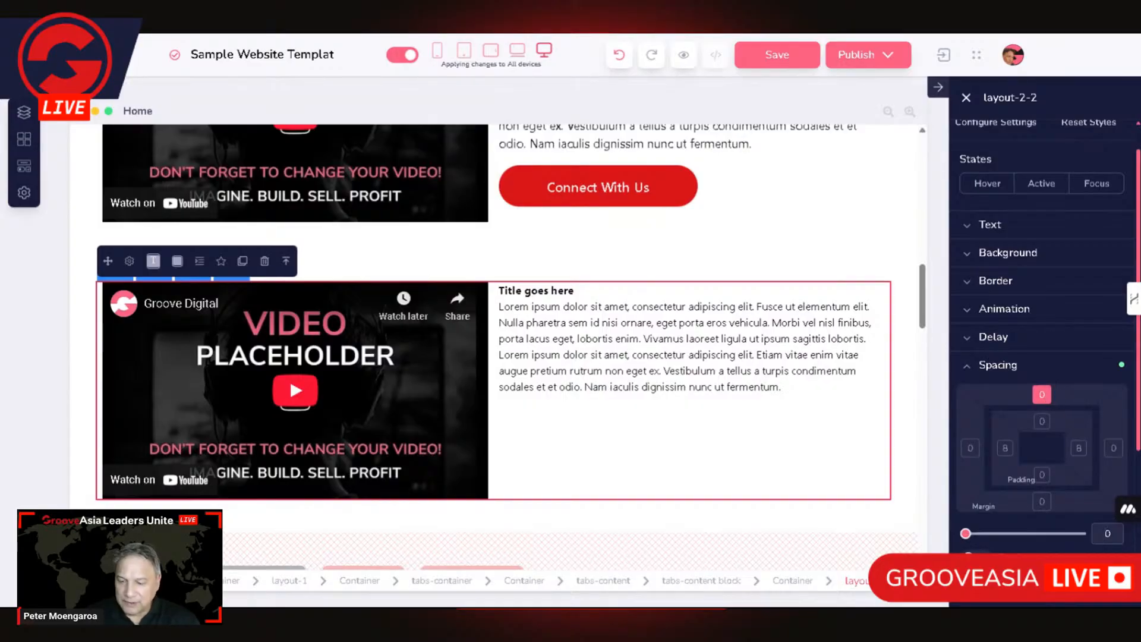
pyautogui.write('2')
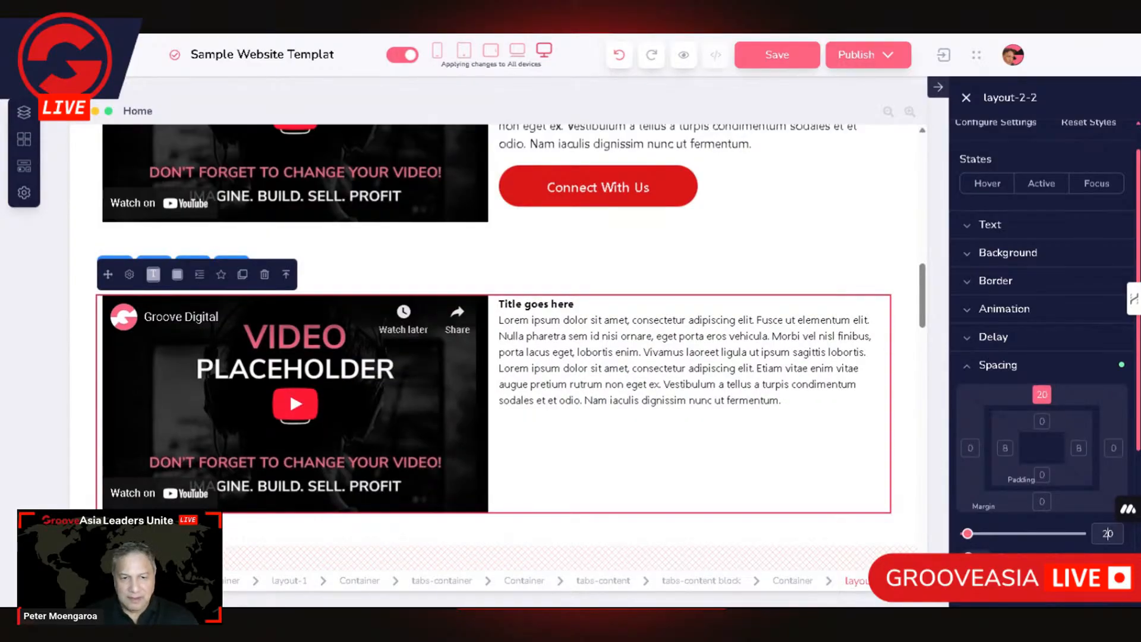
# Set the text size of the "Title goes here" heading in Tab-1's right column to 20
pyautogui.click(737, 319)
pyautogui.click(753, 302)
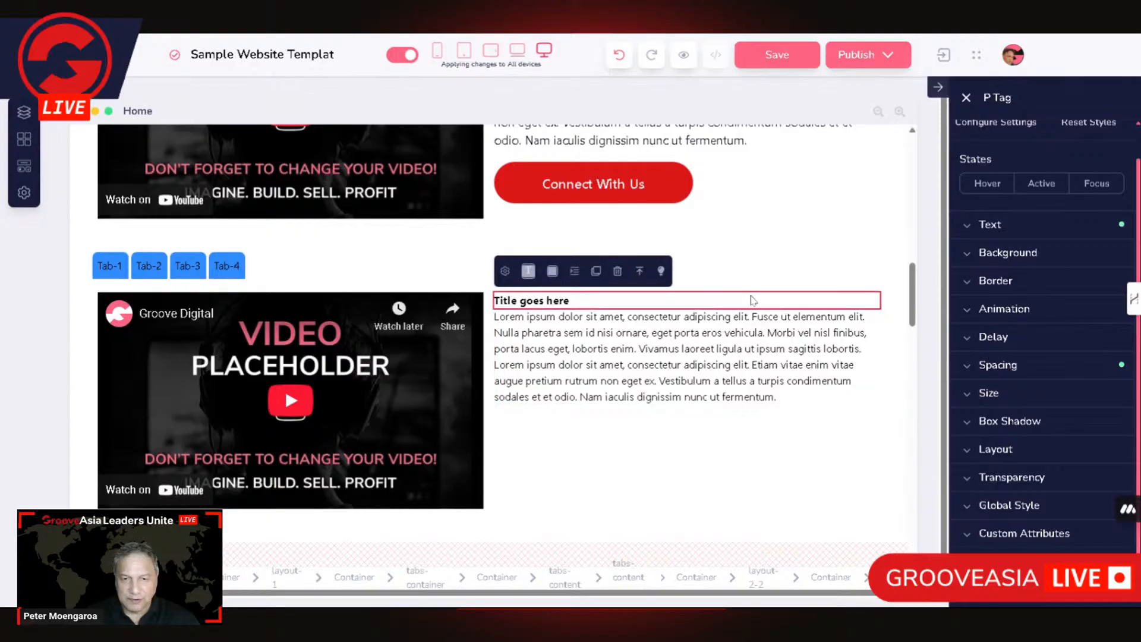
pyautogui.click(998, 224)
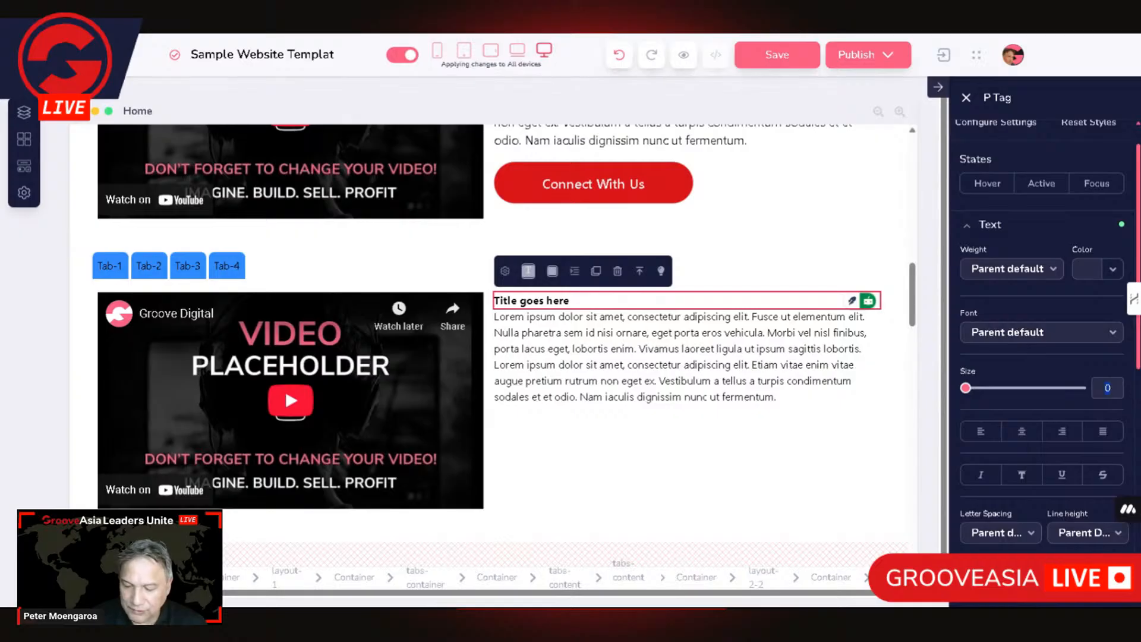
pyautogui.write('20')
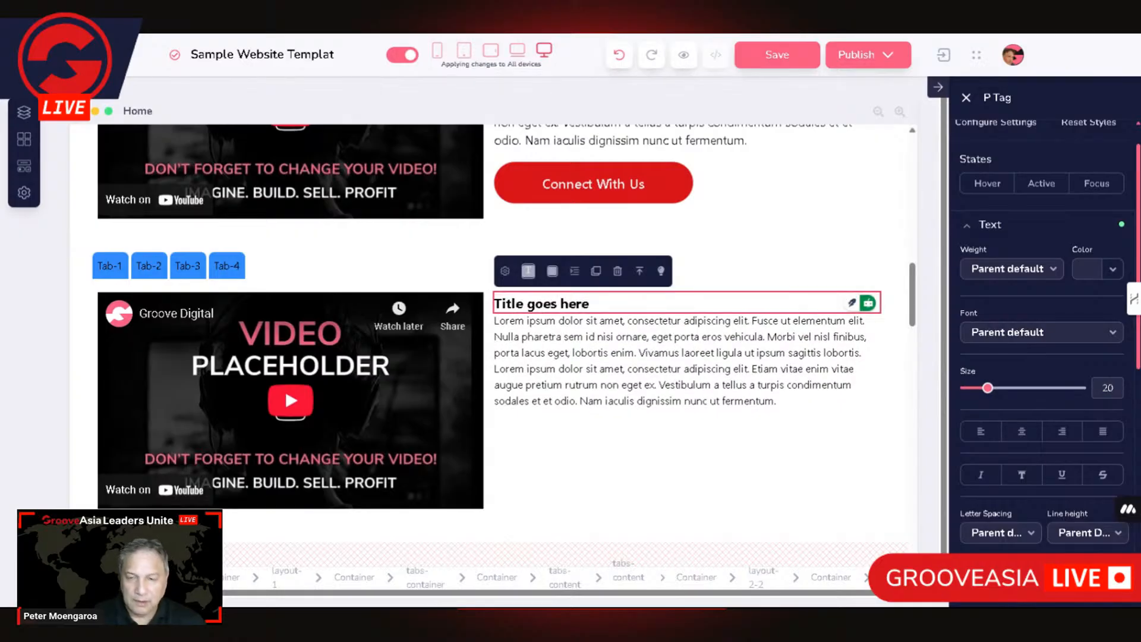
# Set the text size of the paragraph in Tab-1's right column to 18 and close the element's style settings
pyautogui.click(768, 364)
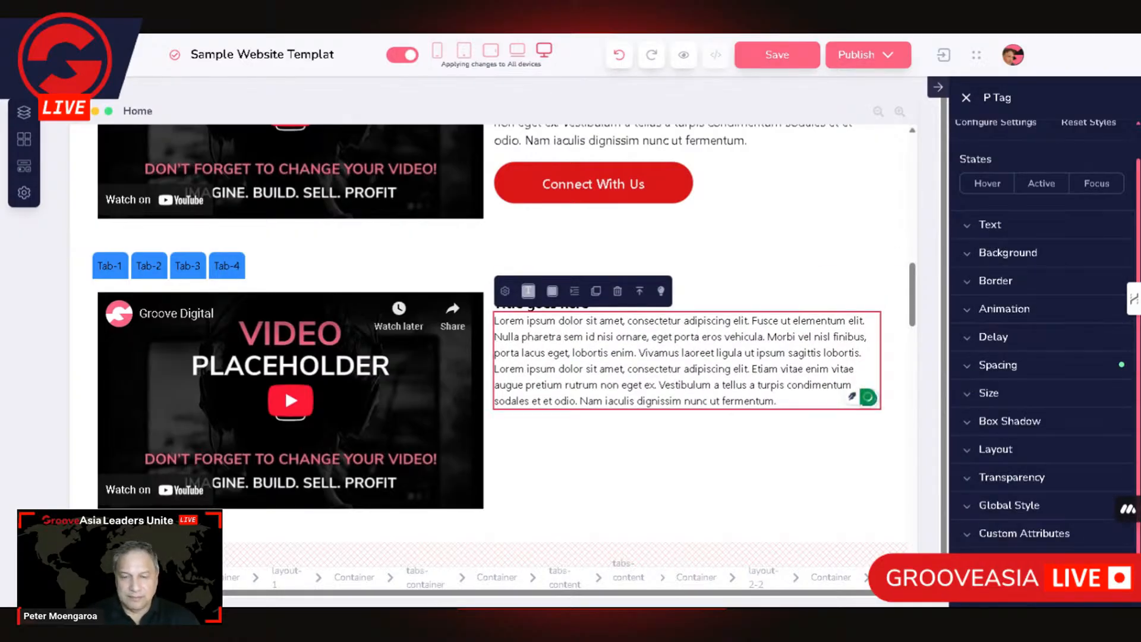
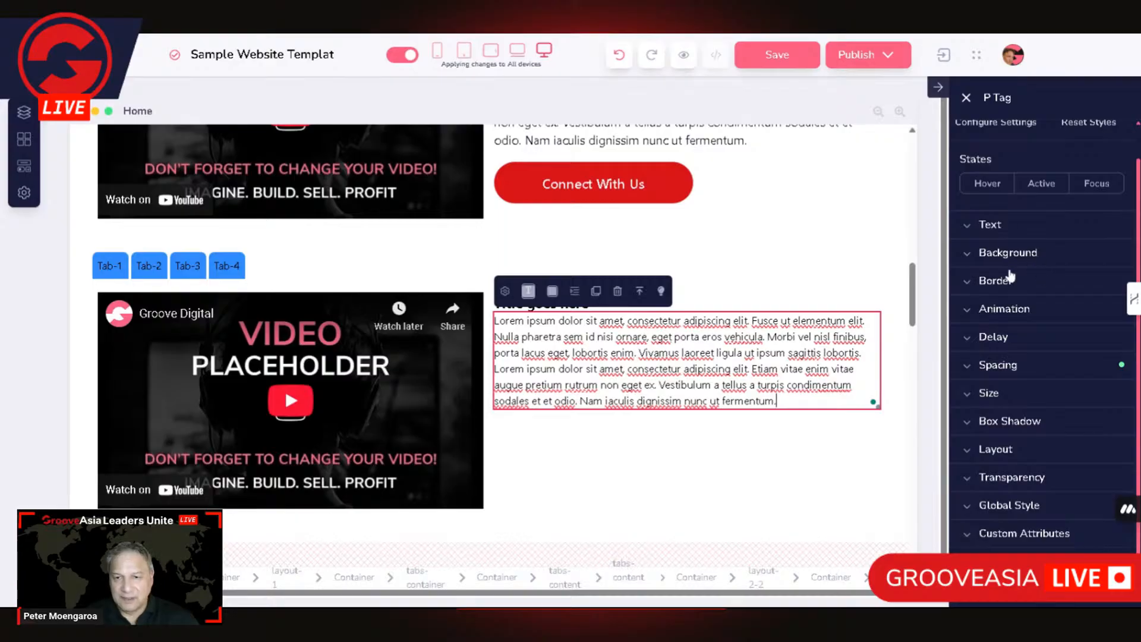
pyautogui.click(1001, 229)
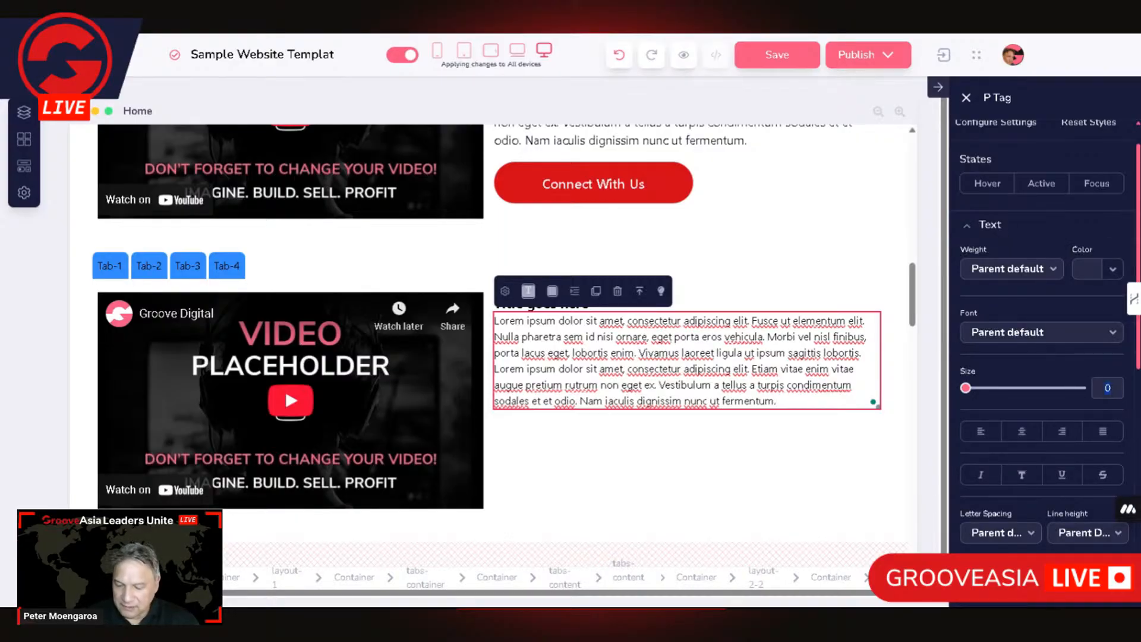
pyautogui.write('18')
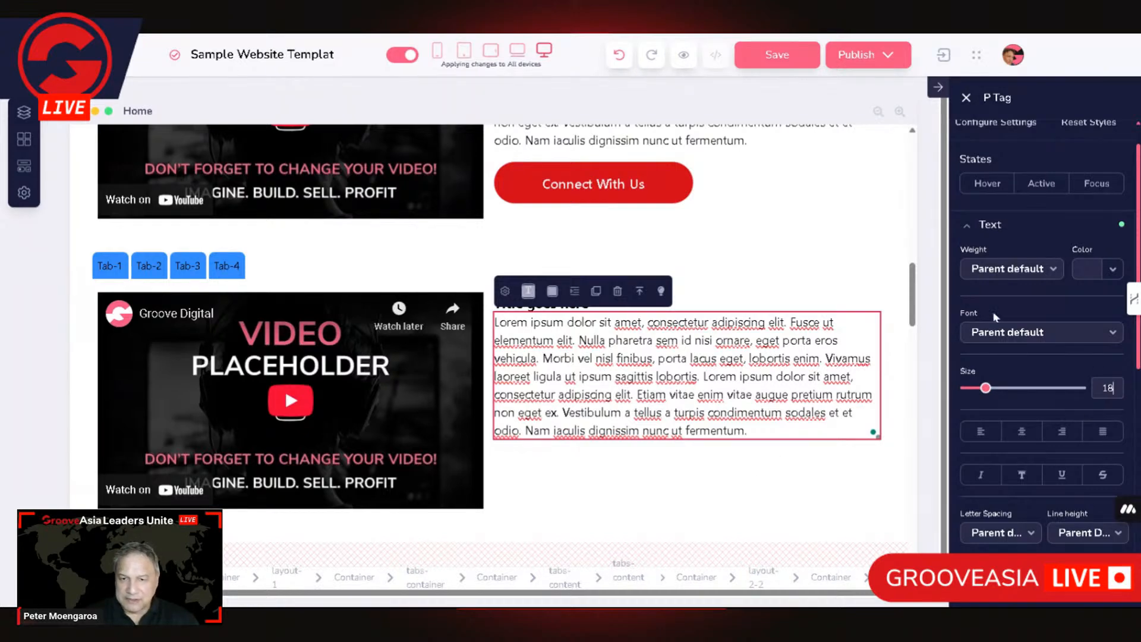
pyautogui.click(967, 98)
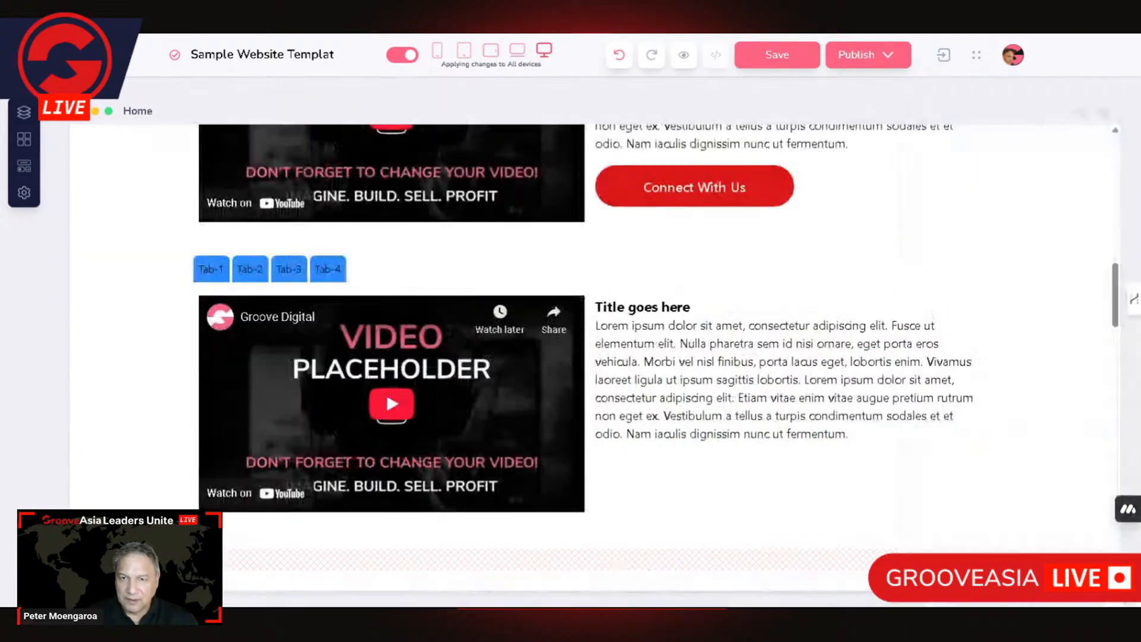
# Open the bottom margin setting of the paragraph in Tab-1's right column, then select the column container around it
pyautogui.click(977, 383)
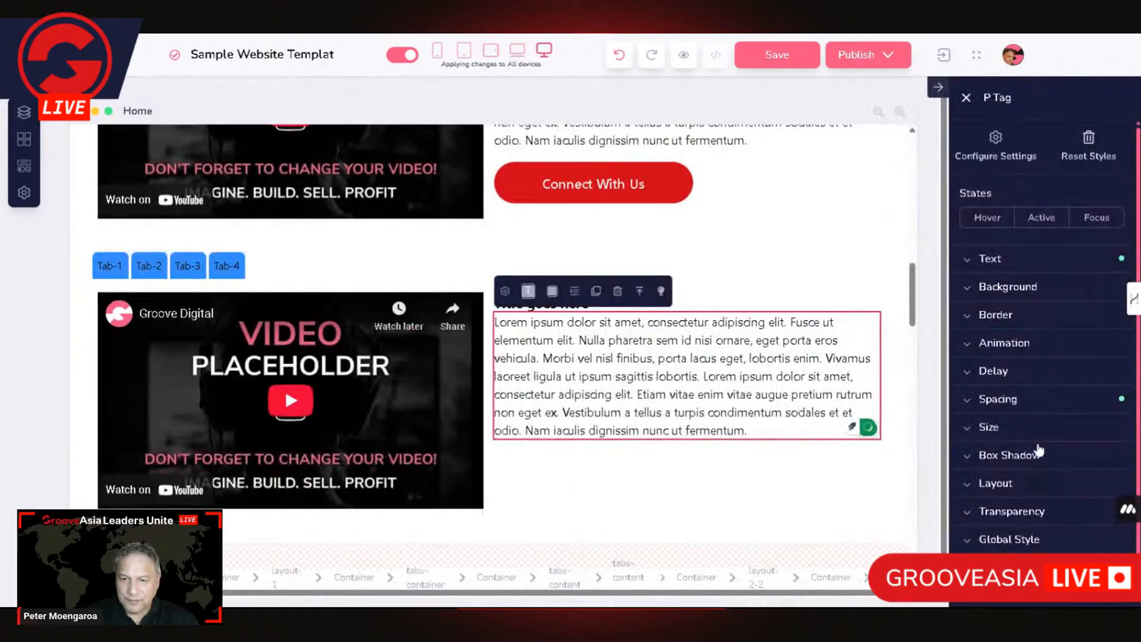
pyautogui.click(954, 399)
pyautogui.click(1042, 535)
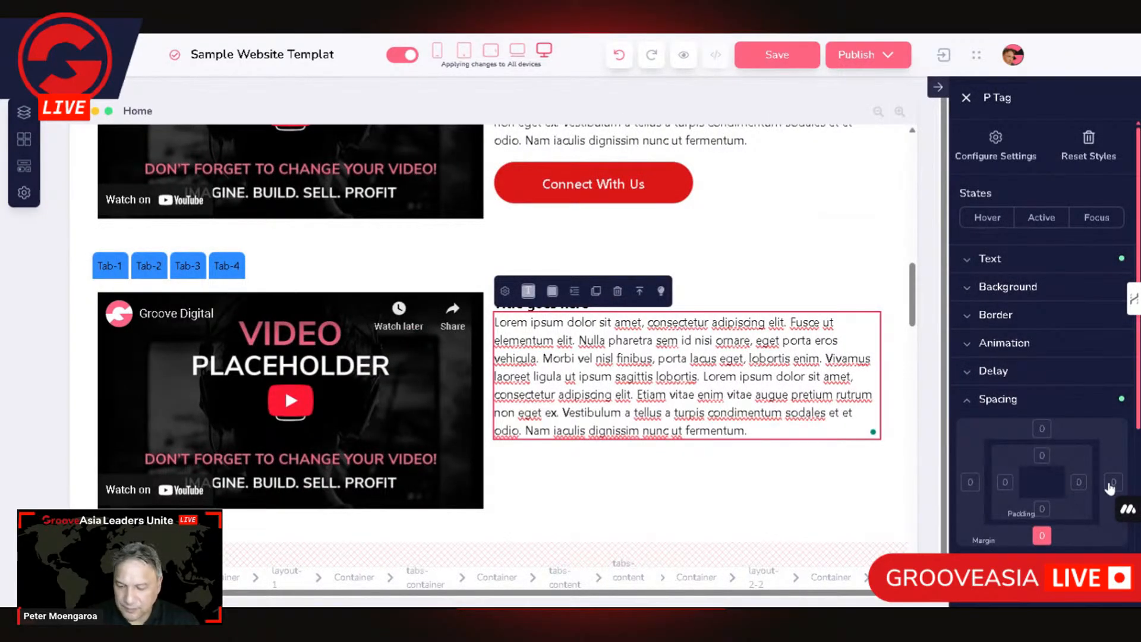
pyautogui.click(828, 509)
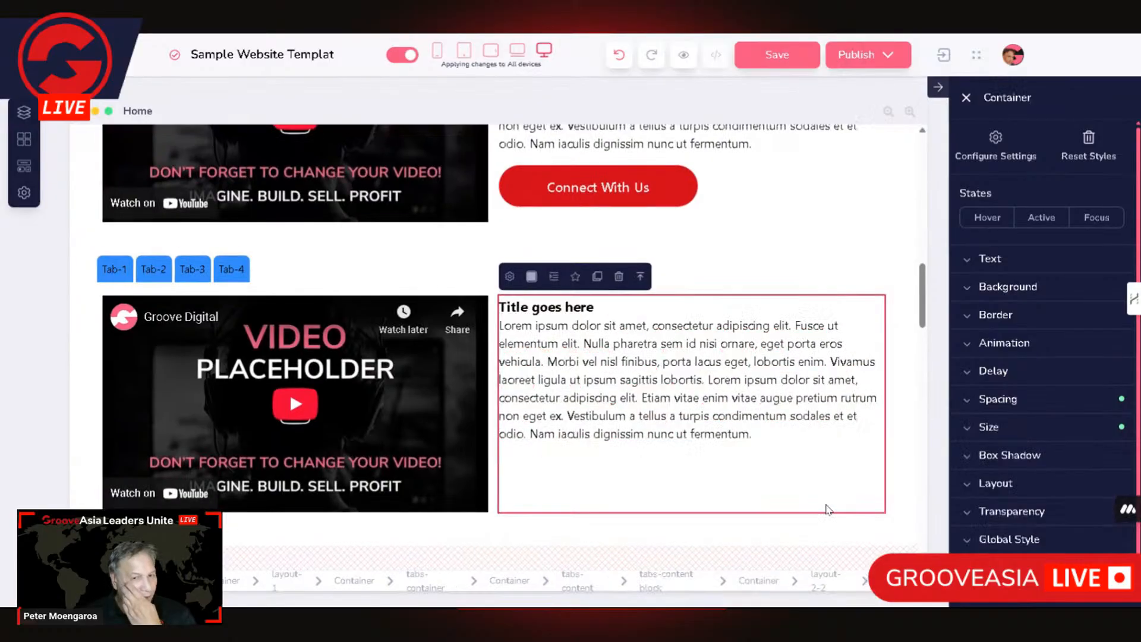
# Rename the Tab-1 head of the lower tab section as "Why Us?" and apply the update
pyautogui.scroll(-3, 351, 504)
pyautogui.scroll(5, 351, 504)
pyautogui.scroll(-3, 352, 503)
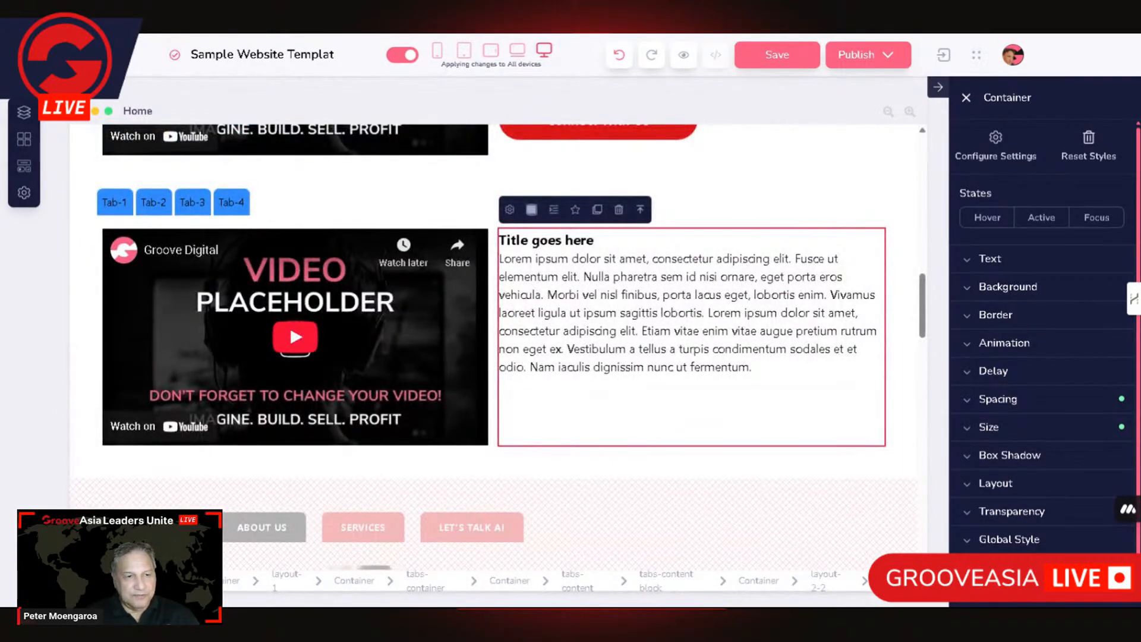
pyautogui.click(116, 202)
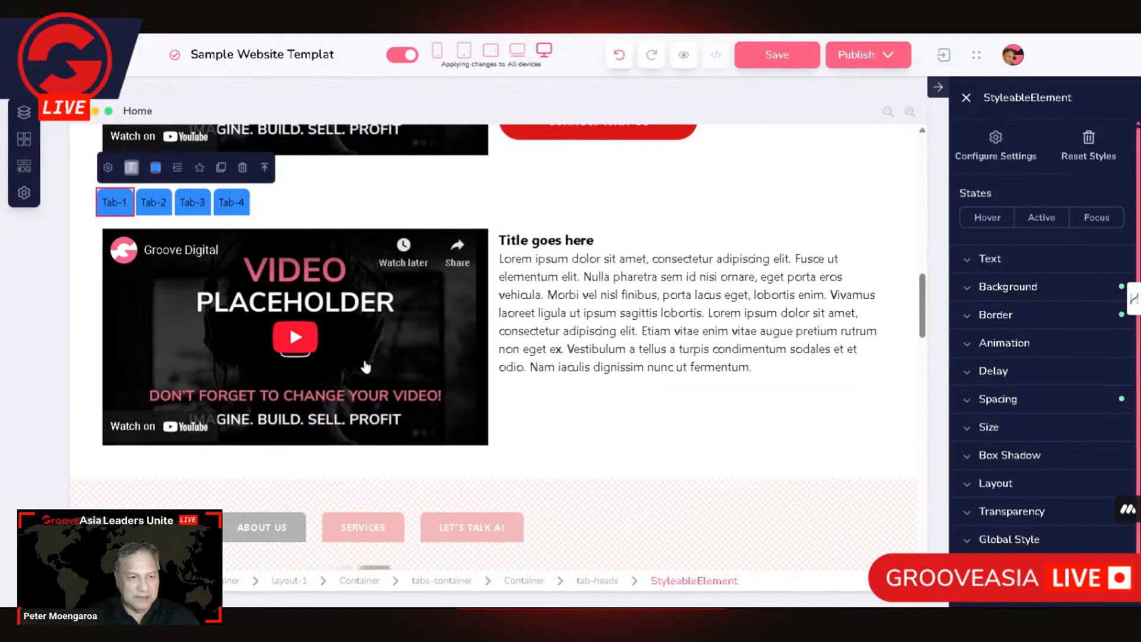
pyautogui.scroll(4, 365, 364)
pyautogui.scroll(-5, 361, 459)
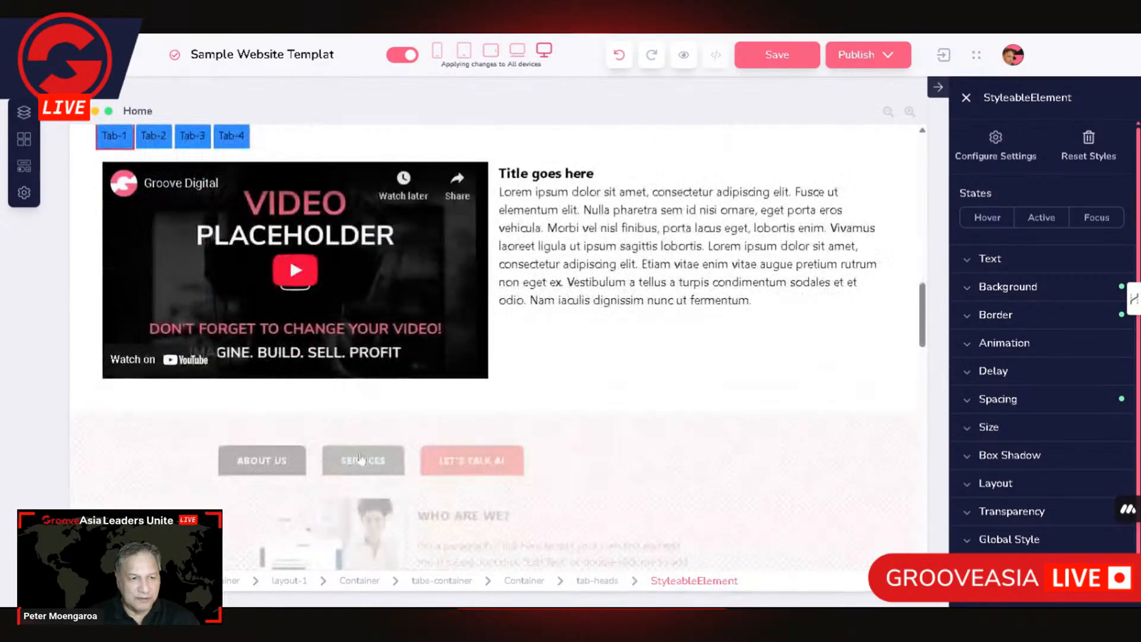
pyautogui.scroll(2, 361, 459)
pyautogui.click(108, 234)
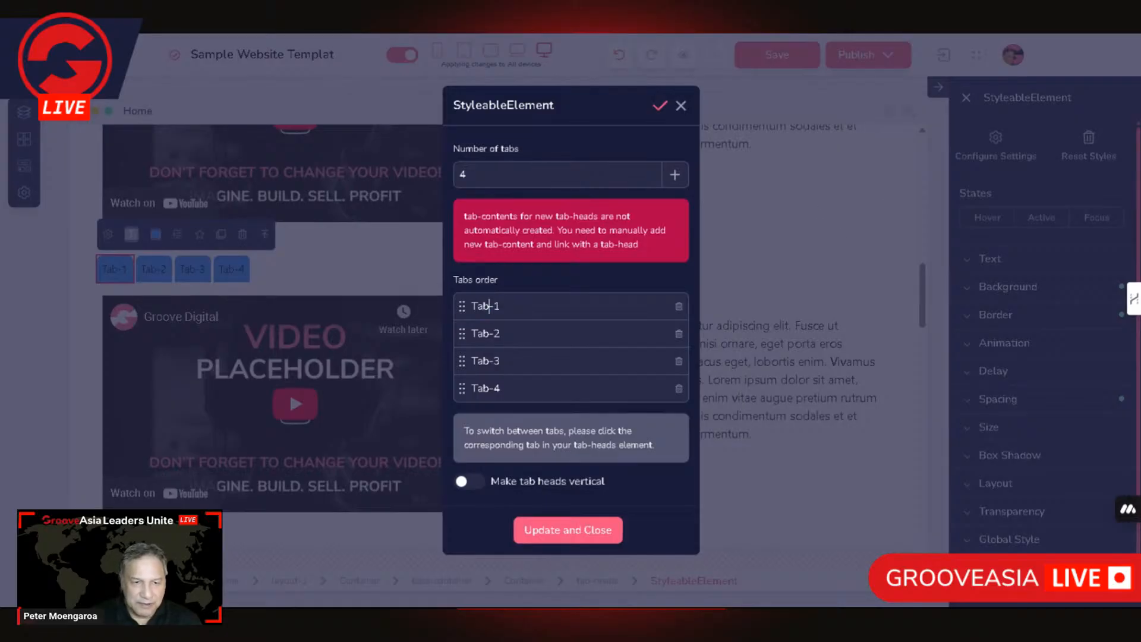
pyautogui.moveTo(488, 305); pyautogui.dragTo(469, 288)
pyautogui.write('Wh')
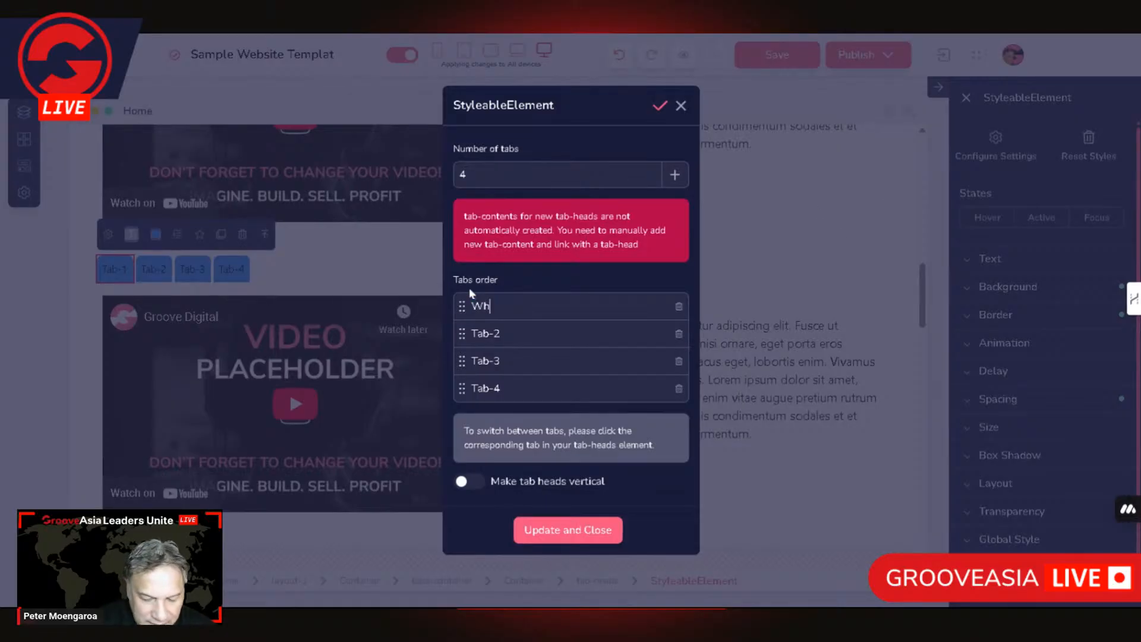
pyautogui.write('y Us')
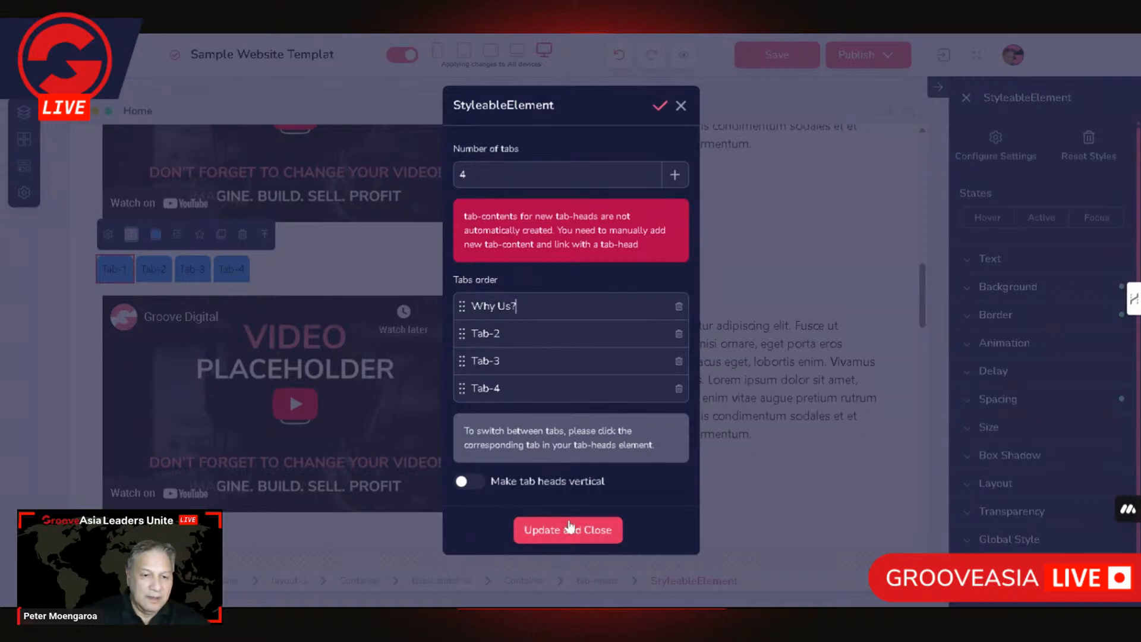
pyautogui.moveTo(496, 333); pyautogui.dragTo(470, 334)
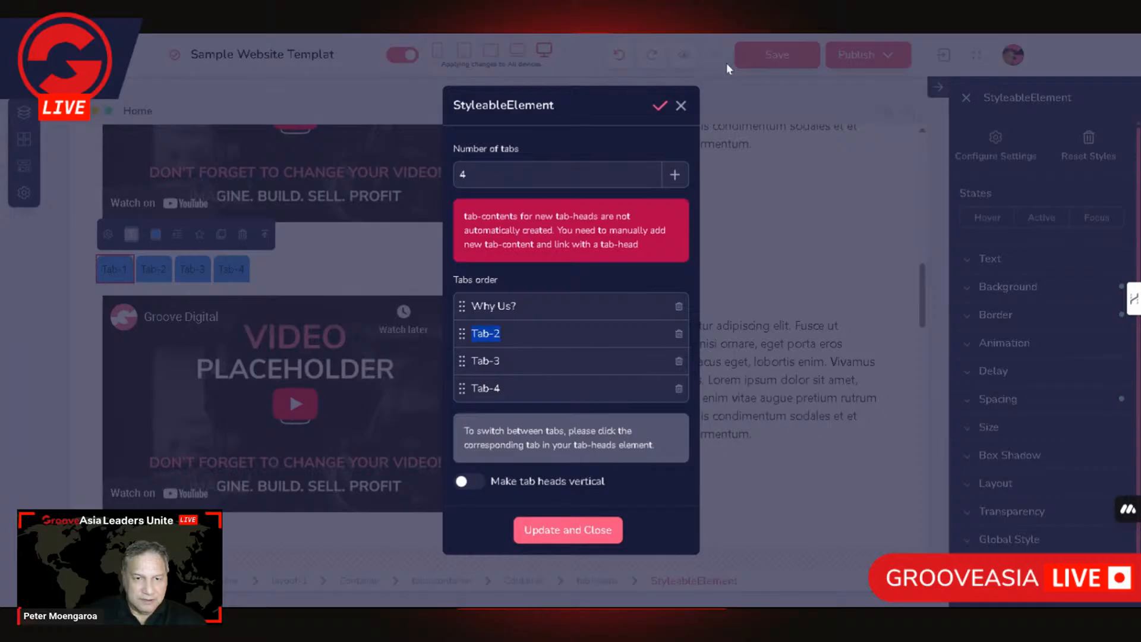
pyautogui.click(572, 534)
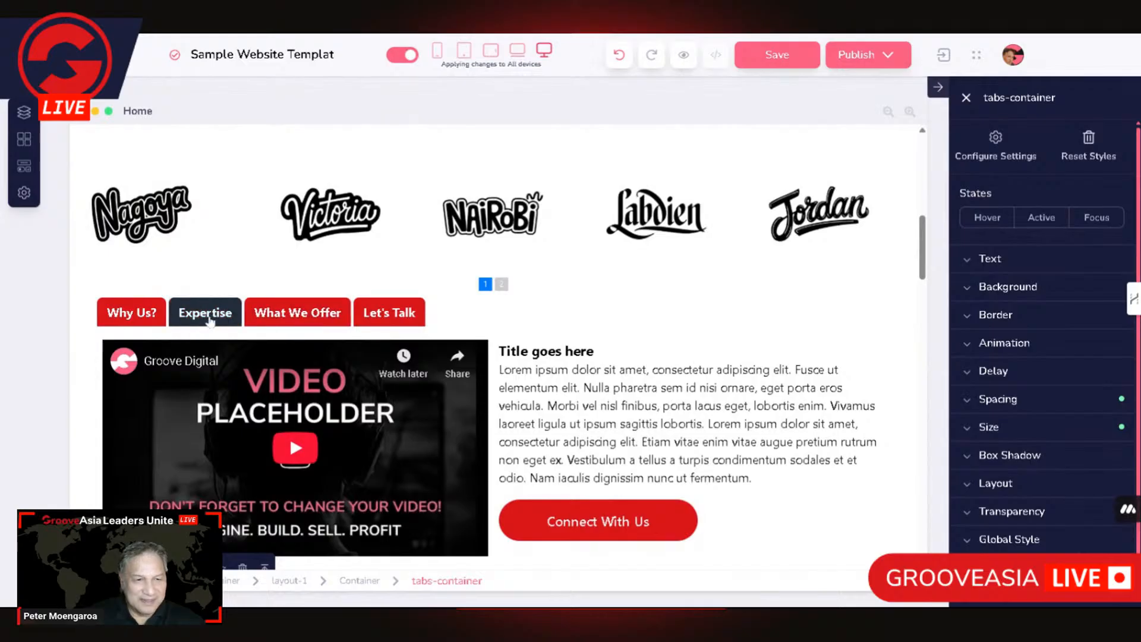
# Open the settings of the lower section's tab-heads element and rename Tab-2 as "Expertise"
pyautogui.scroll(-5, 422, 335)
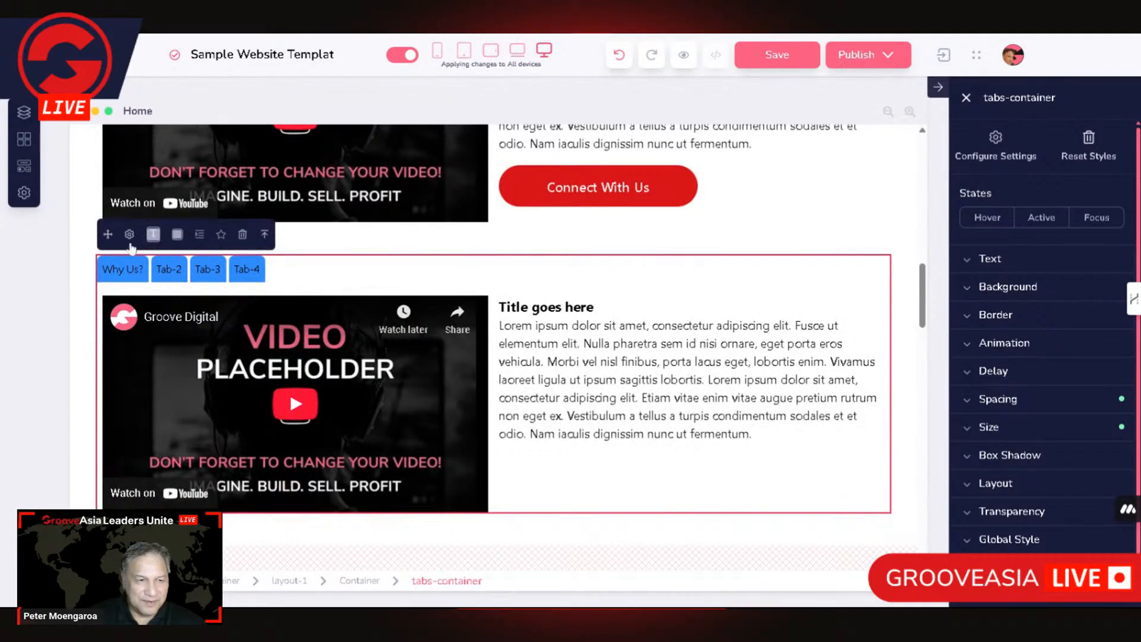
pyautogui.click(136, 262)
pyautogui.click(267, 237)
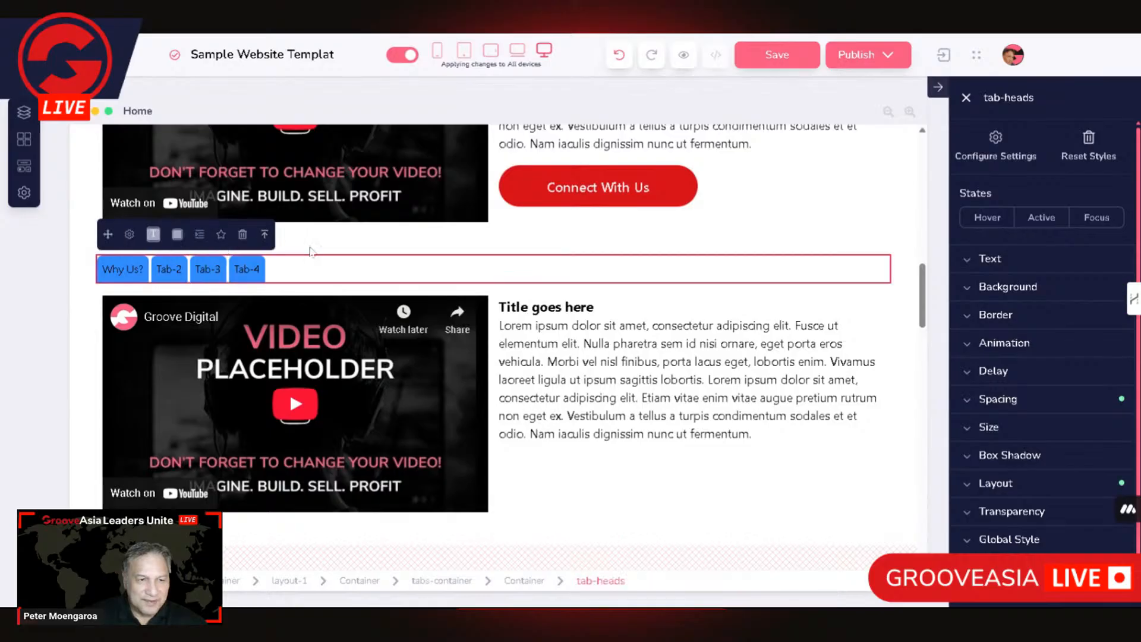
pyautogui.click(130, 234)
pyautogui.doubleClick(472, 333)
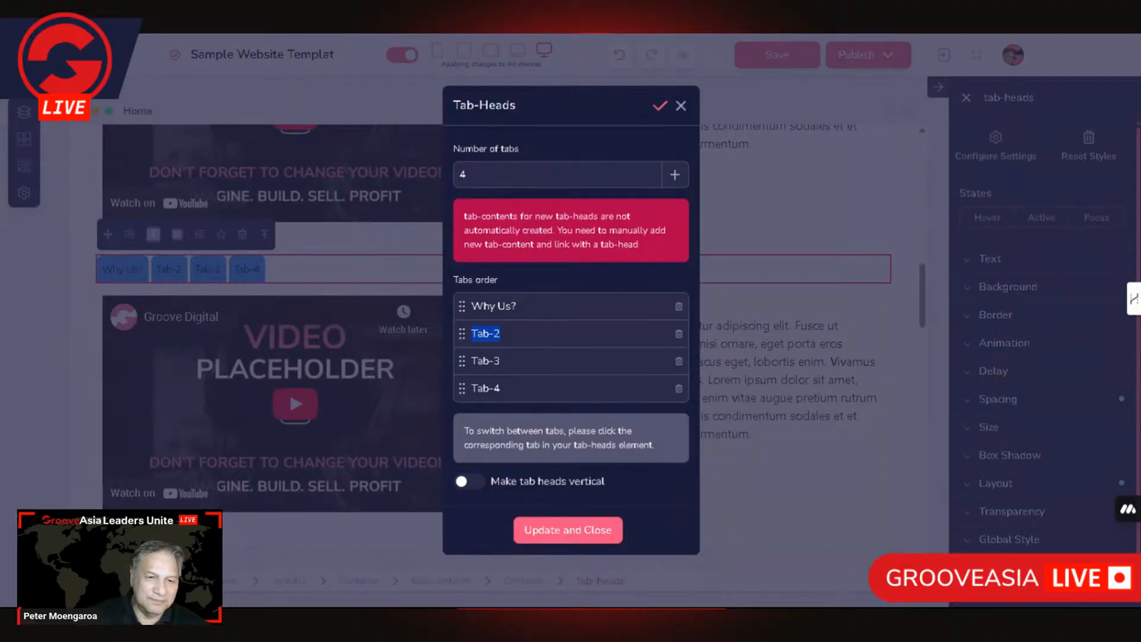
pyautogui.click(501, 334)
pyautogui.doubleClick(485, 333)
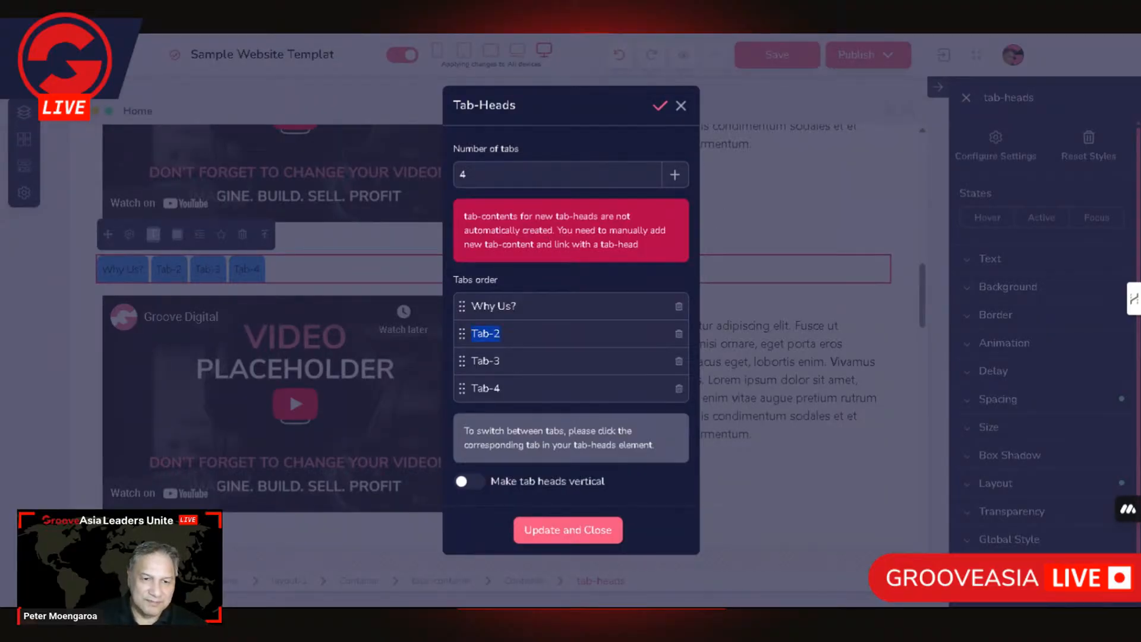
pyautogui.write('Expertise')
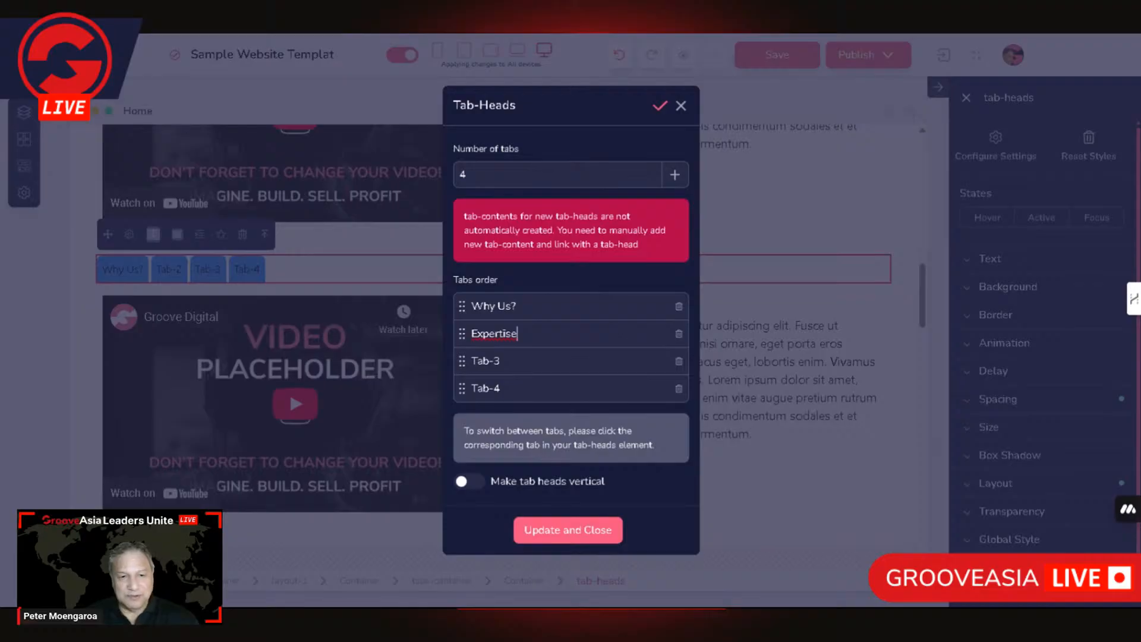
pyautogui.doubleClick(513, 334)
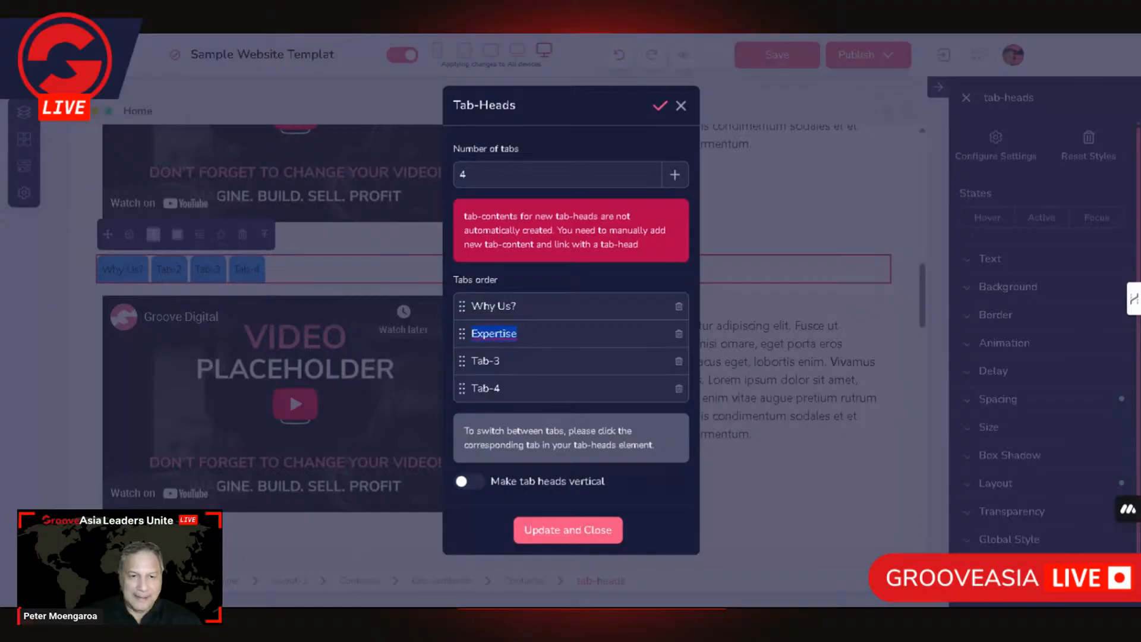
pyautogui.click(519, 334)
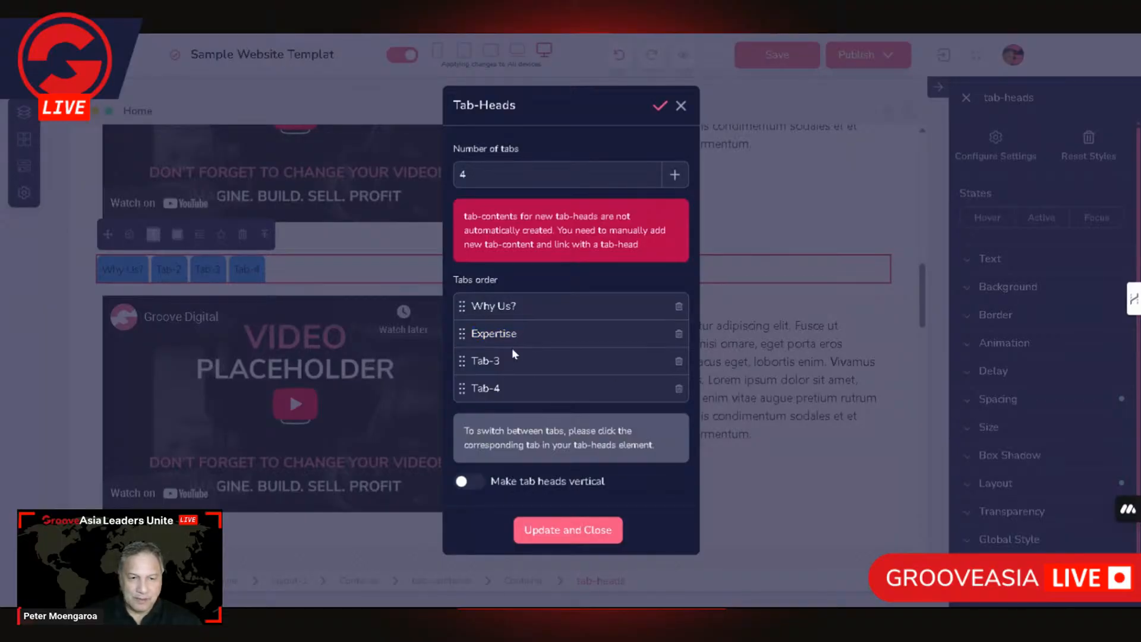
# Rename Tab-4 as "Let's Talk" and apply the tab-heads update
pyautogui.hotkey('ctrl', 'a')
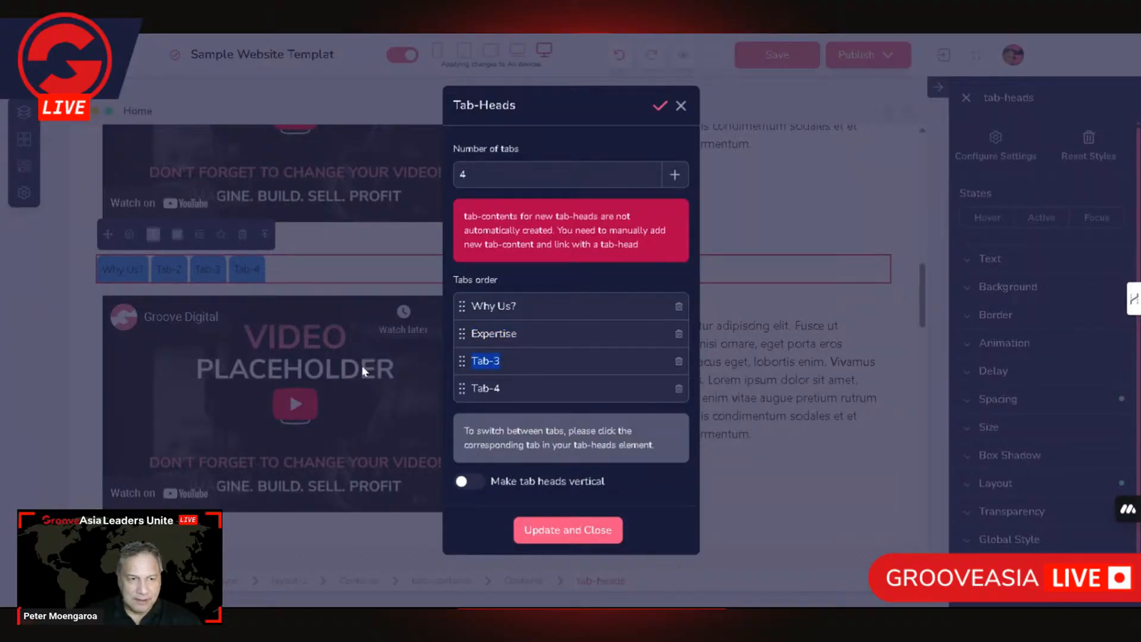
pyautogui.press('Tab')
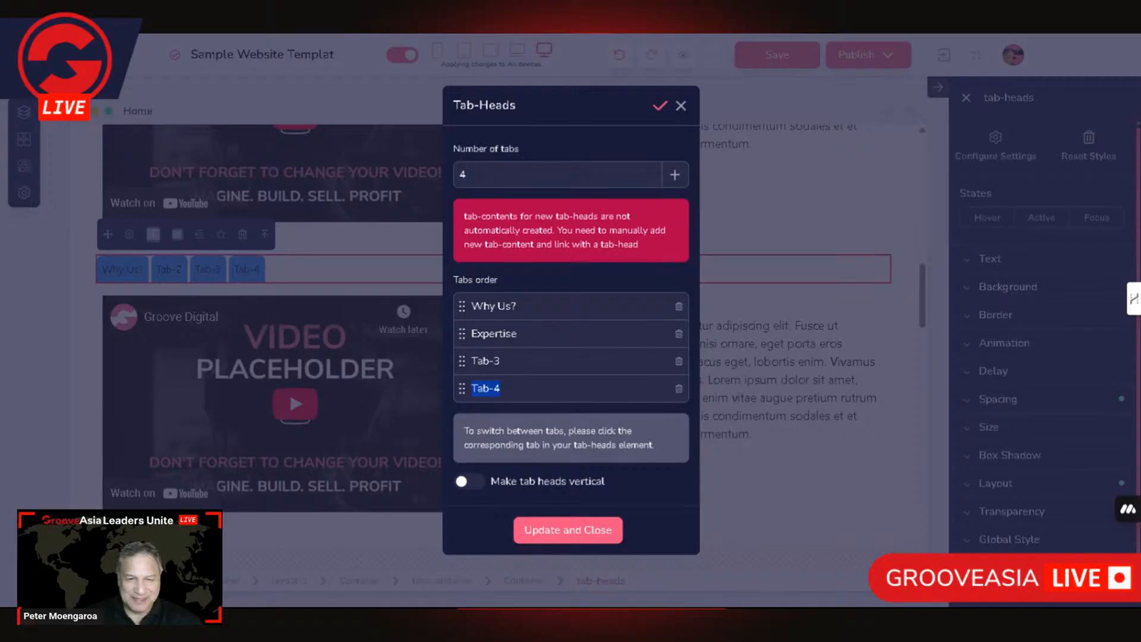
pyautogui.write('z')
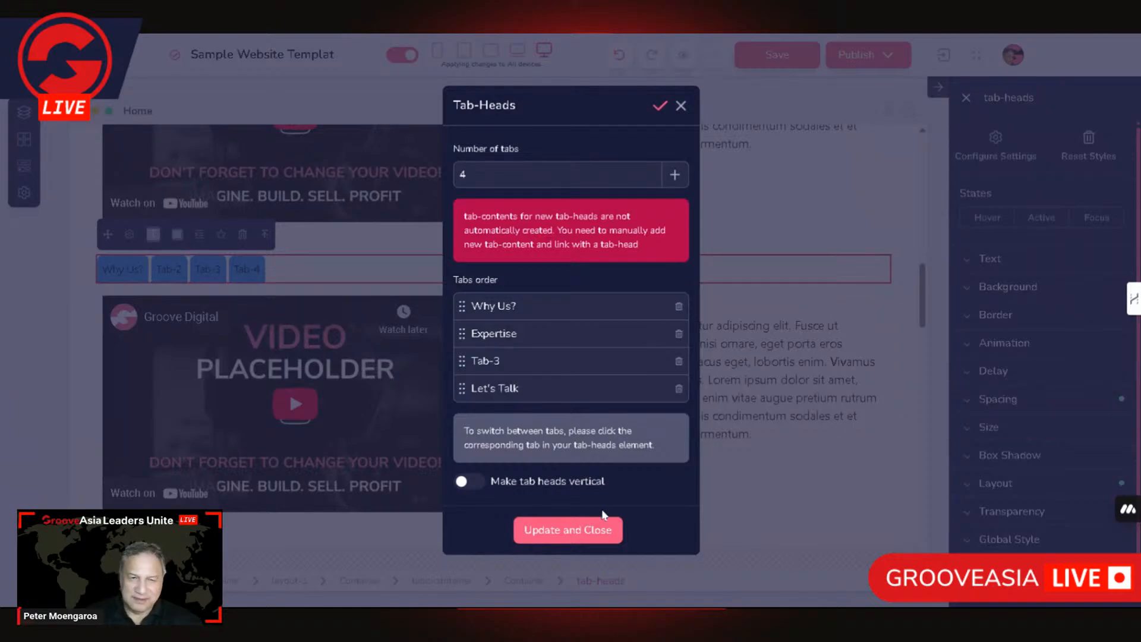
pyautogui.click(594, 519)
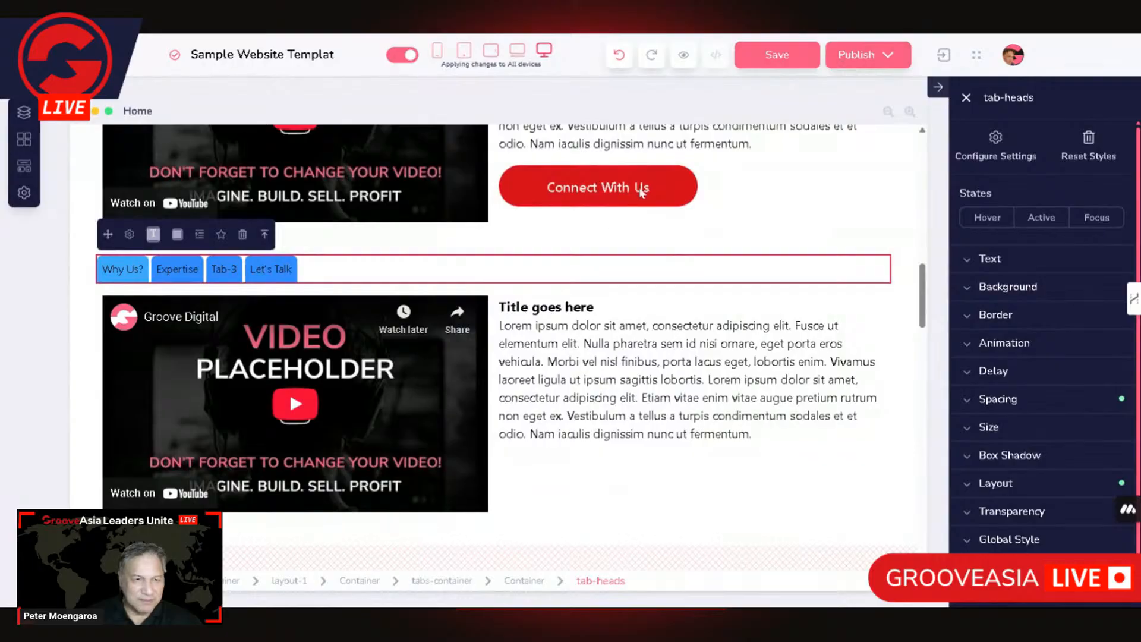
# Check the tab names in the red section above, then rename Tab-3 of the lower section as "What We Offer?" and apply the update
pyautogui.click(708, 144)
pyautogui.scroll(13, 707, 178)
pyautogui.scroll(-5, 662, 292)
pyautogui.scroll(-3, 660, 290)
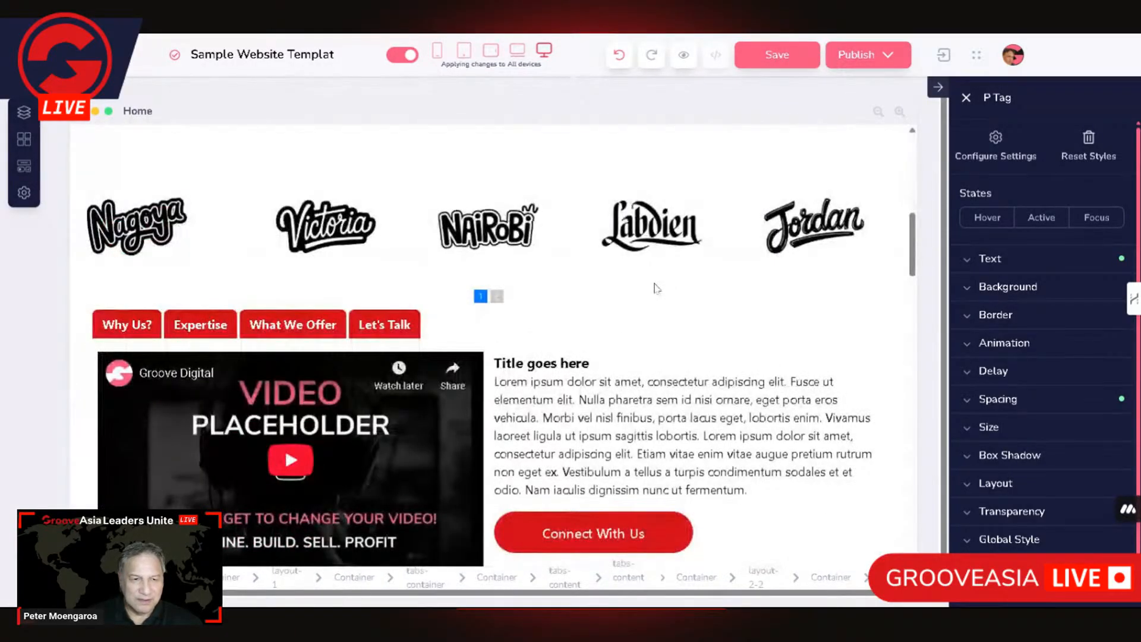
pyautogui.scroll(-15, 656, 288)
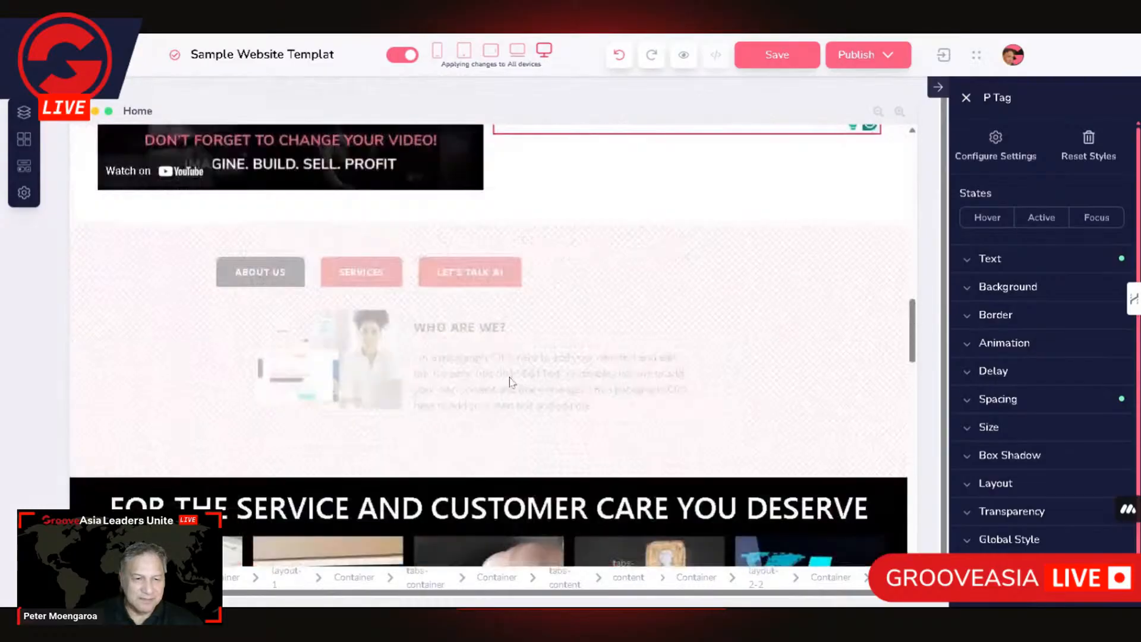
pyautogui.scroll(10, 512, 389)
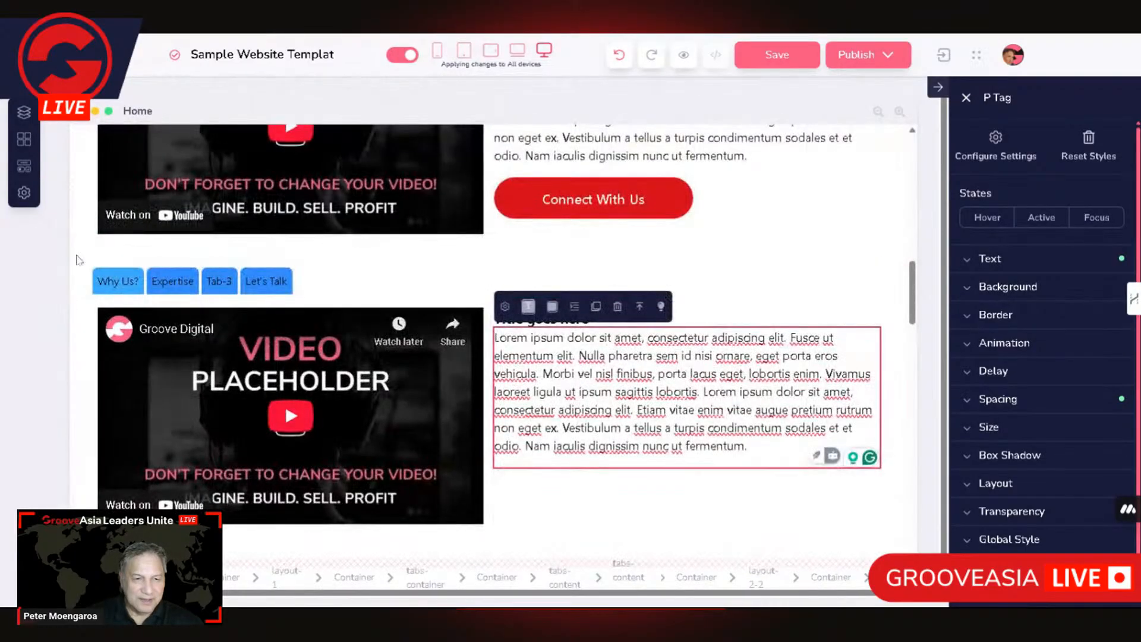
pyautogui.click(218, 282)
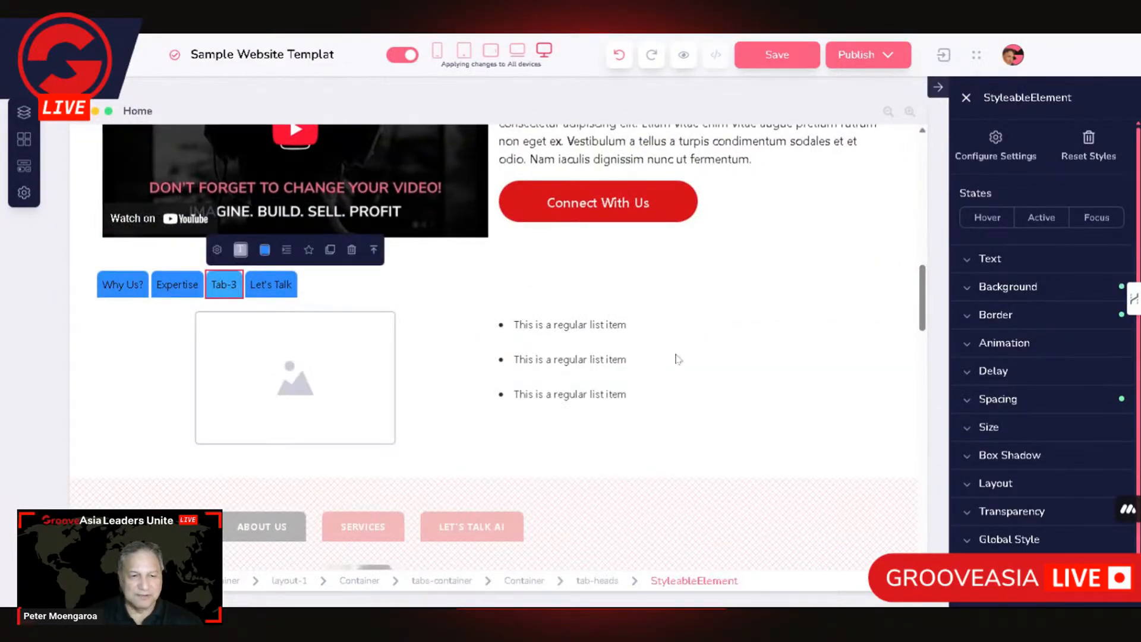
pyautogui.click(218, 250)
pyautogui.tripleClick(483, 360)
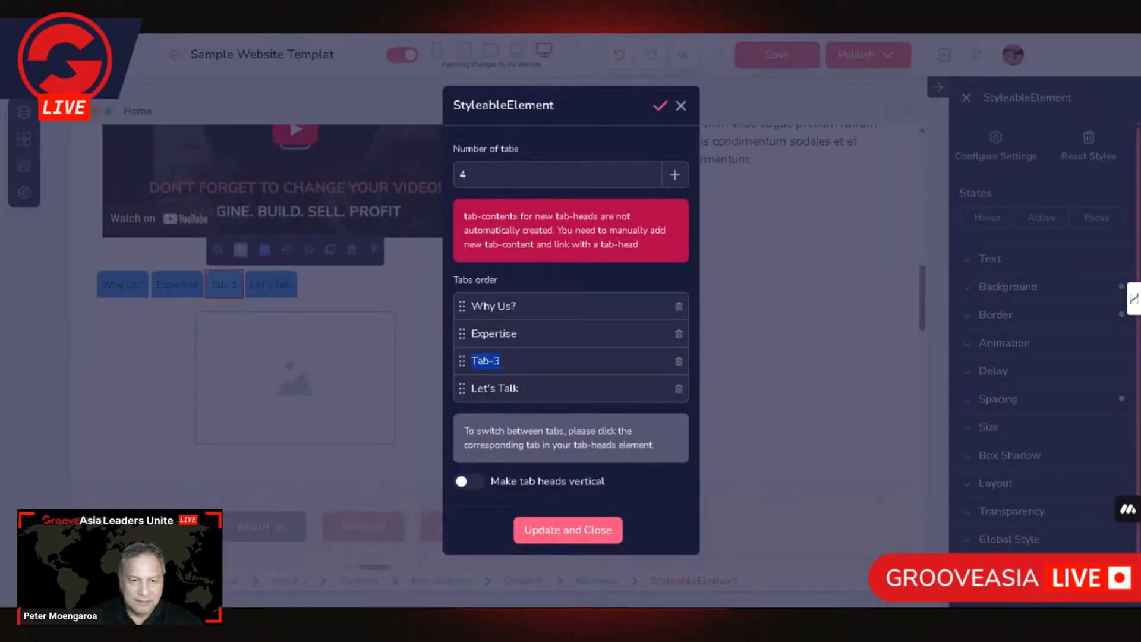
pyautogui.write('What We Offer?')
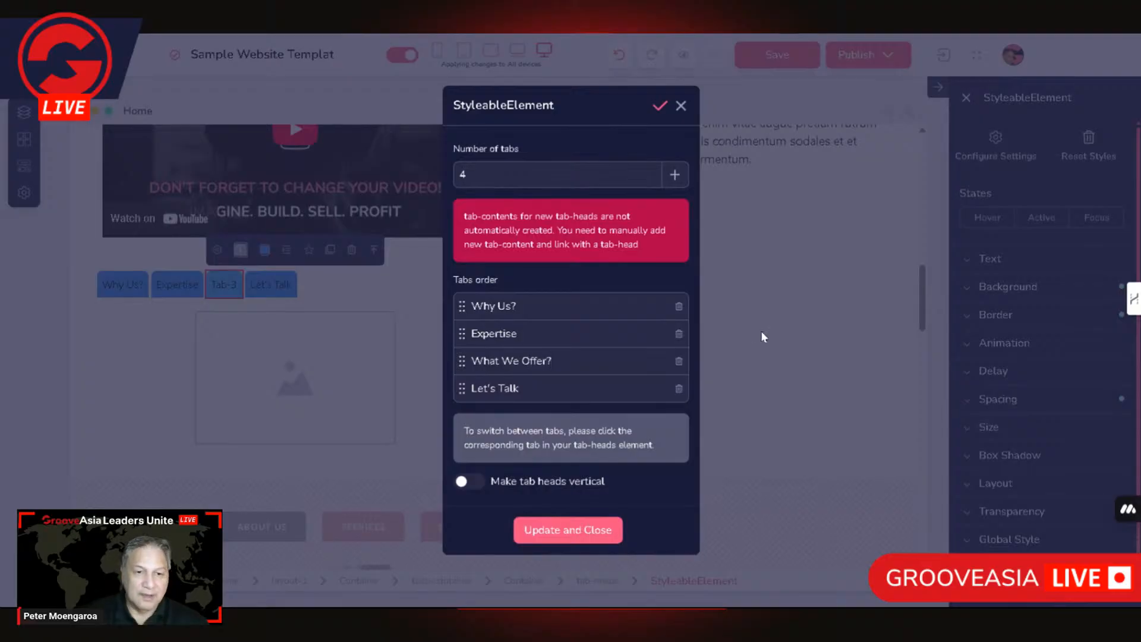
pyautogui.click(621, 531)
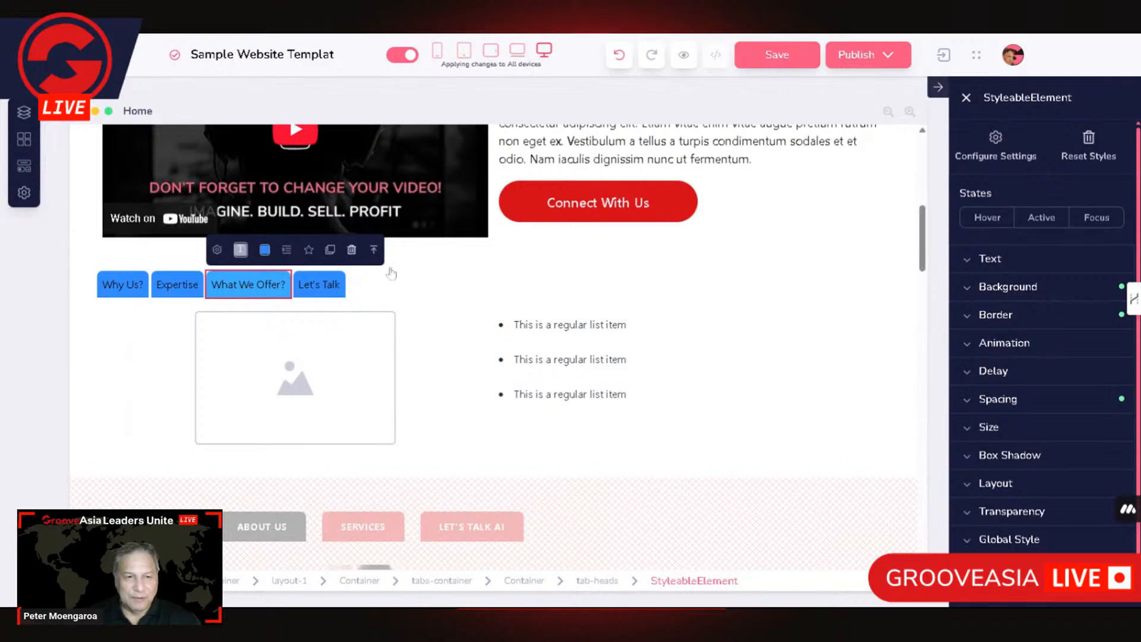
# Set the text of the lower section's "Why Us?" tab head to Bold weight and white
pyautogui.scroll(7, 391, 274)
pyautogui.scroll(-4, 428, 466)
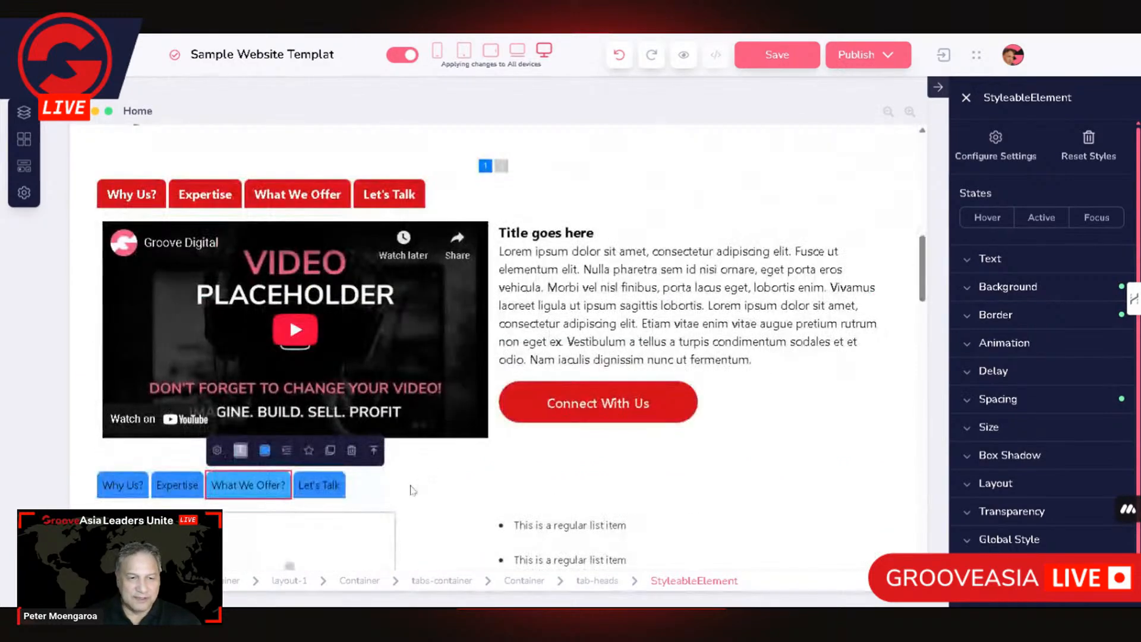
pyautogui.scroll(-1, 413, 489)
pyautogui.click(122, 417)
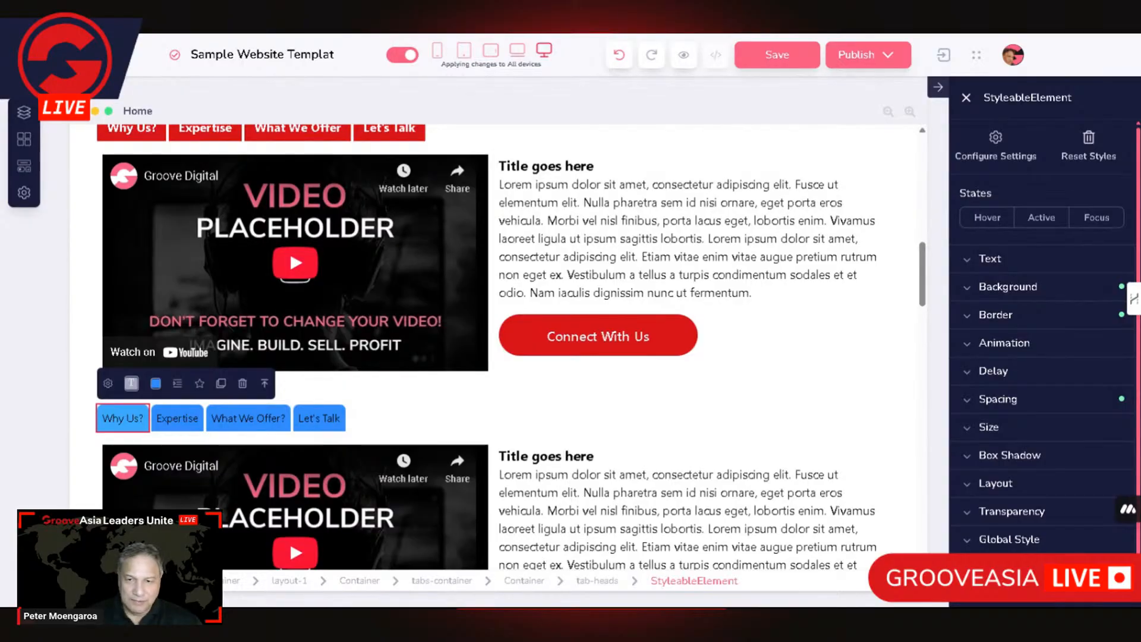
pyautogui.click(1011, 263)
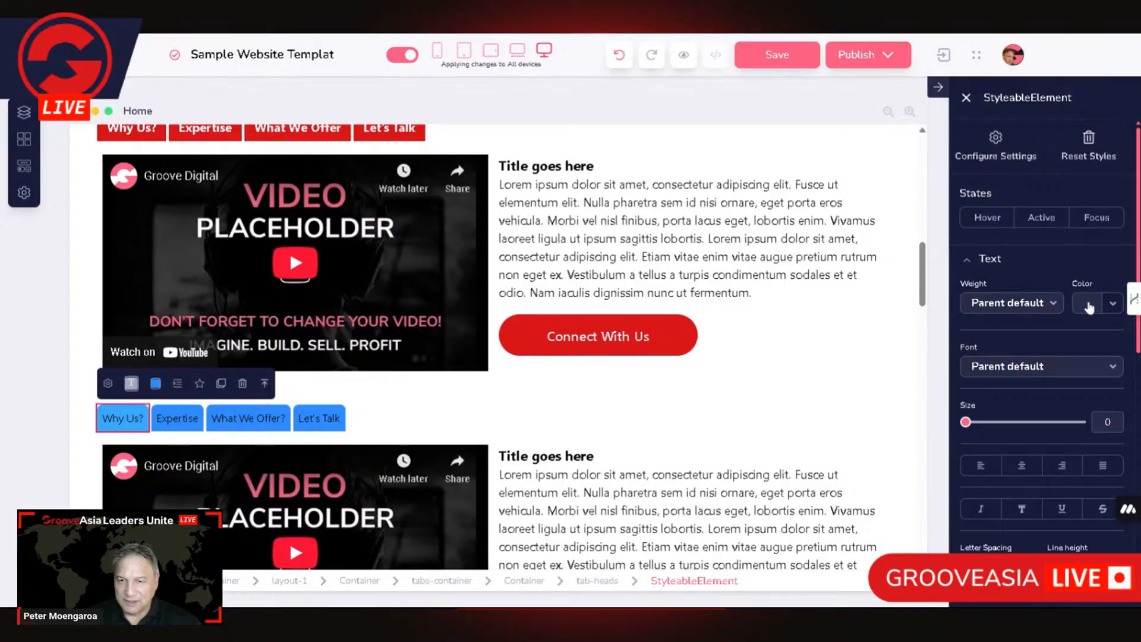
pyautogui.click(1039, 304)
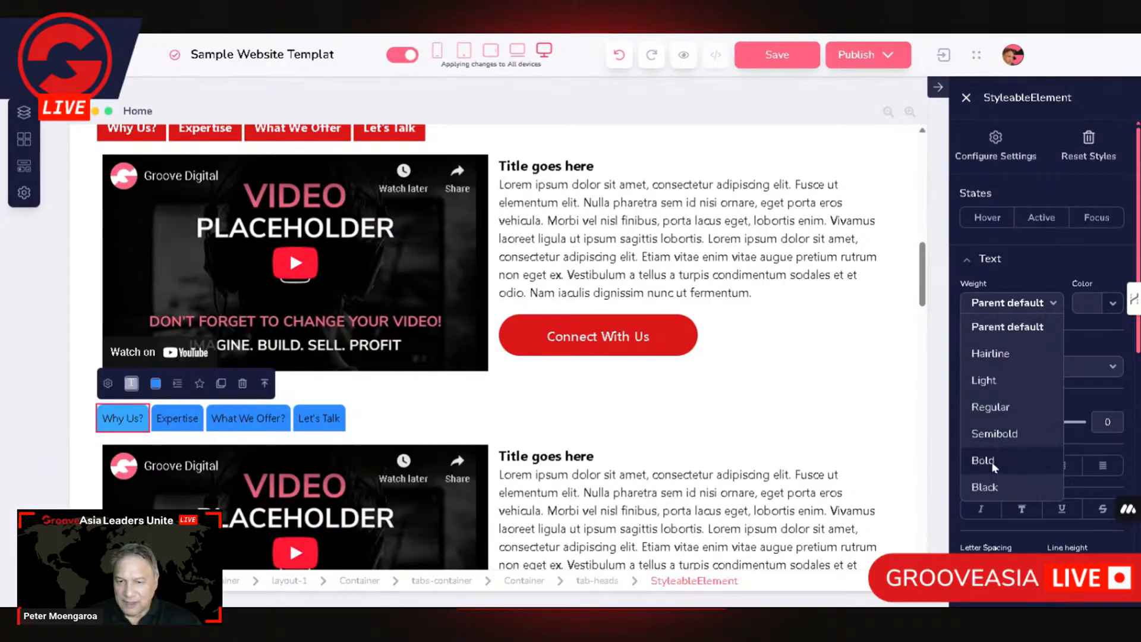
pyautogui.click(1013, 458)
pyautogui.click(1086, 304)
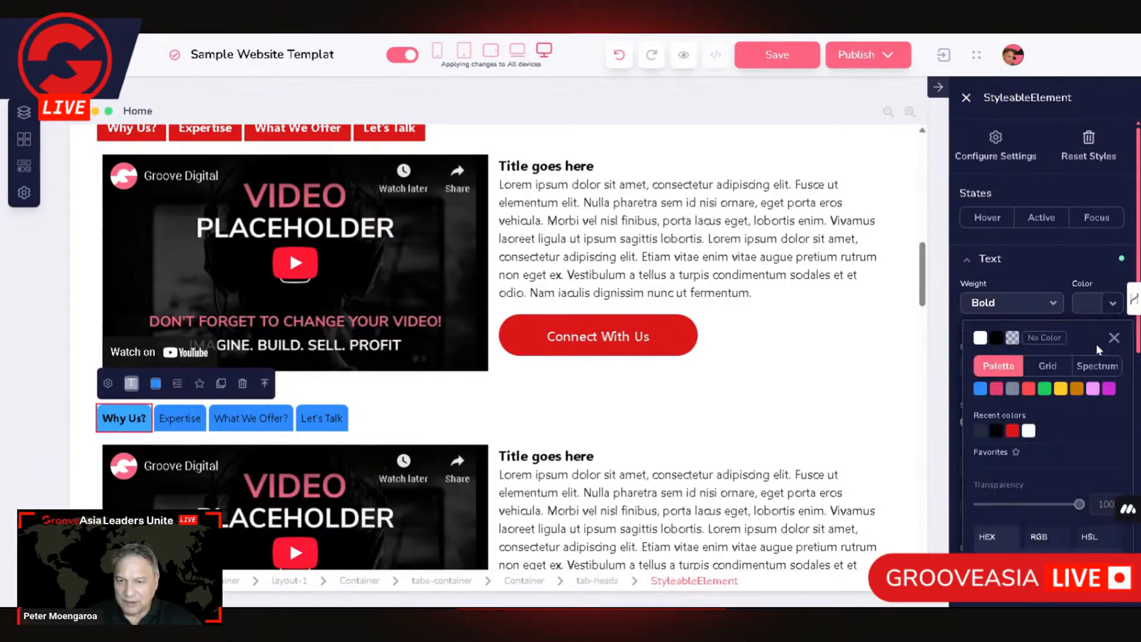
pyautogui.click(1030, 431)
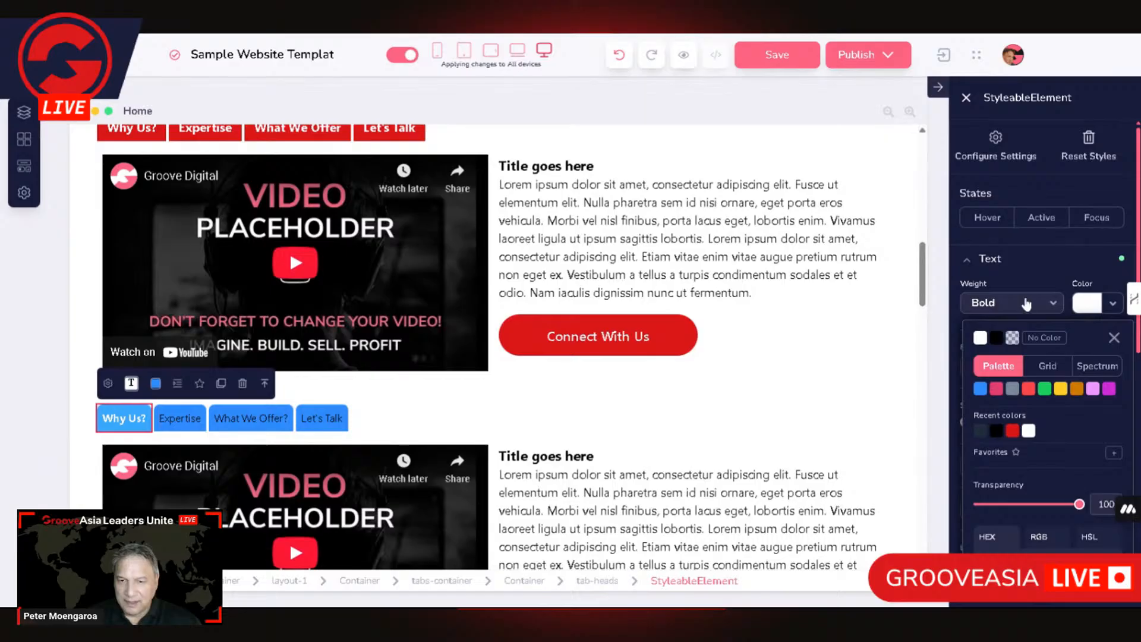
# Change the background colour of the lower section's "Why Us?" tab head to the recently used red
pyautogui.click(975, 262)
pyautogui.click(972, 296)
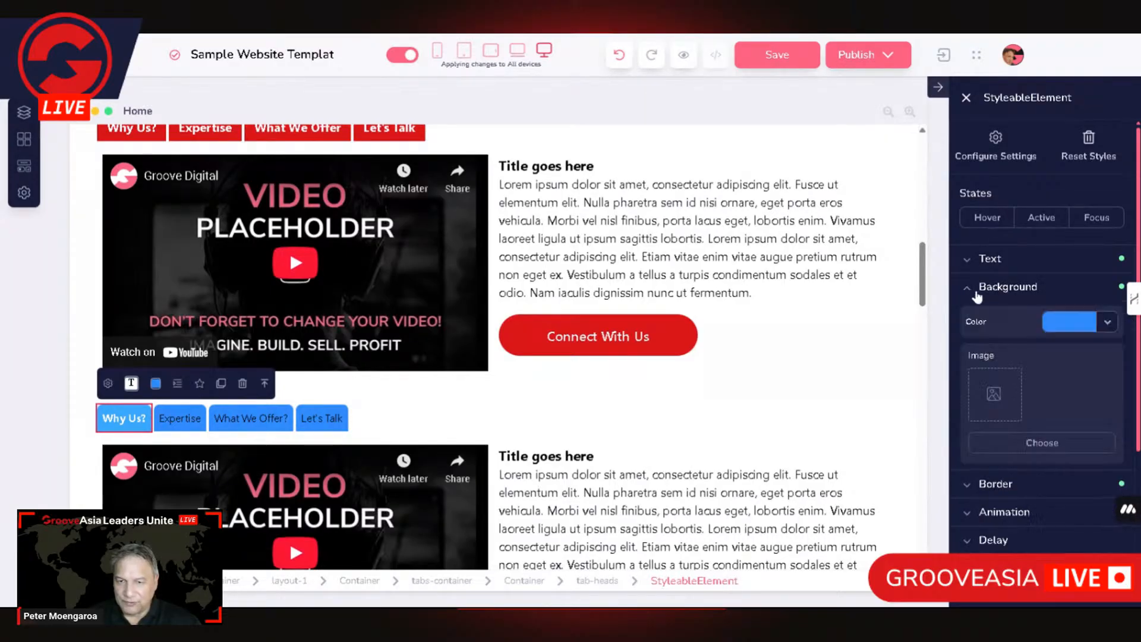
pyautogui.click(1086, 327)
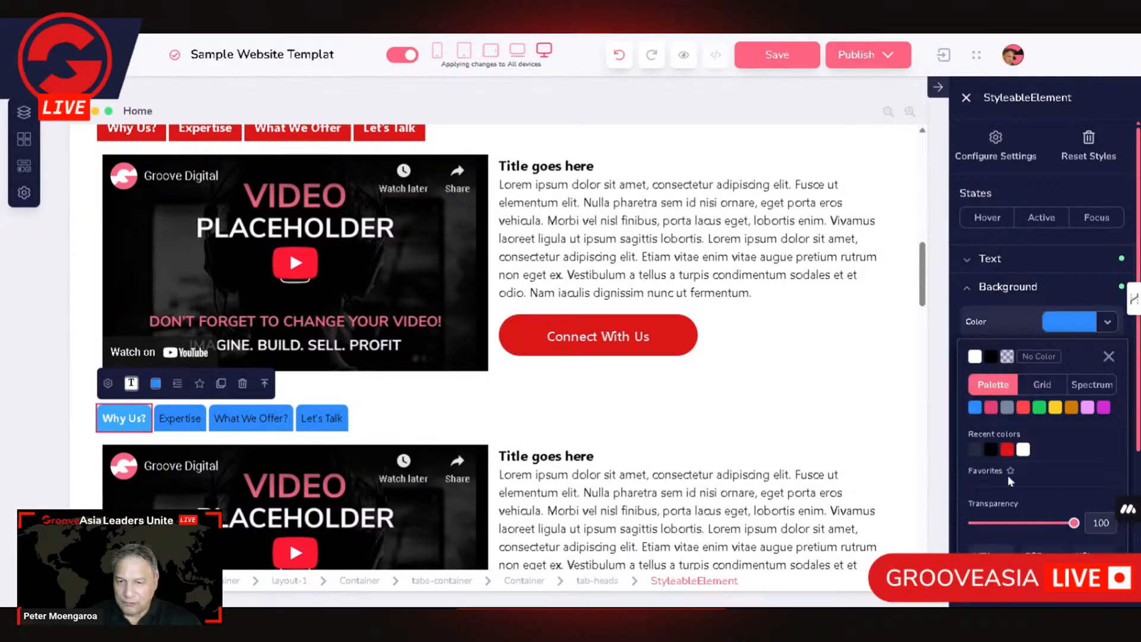
pyautogui.click(1008, 450)
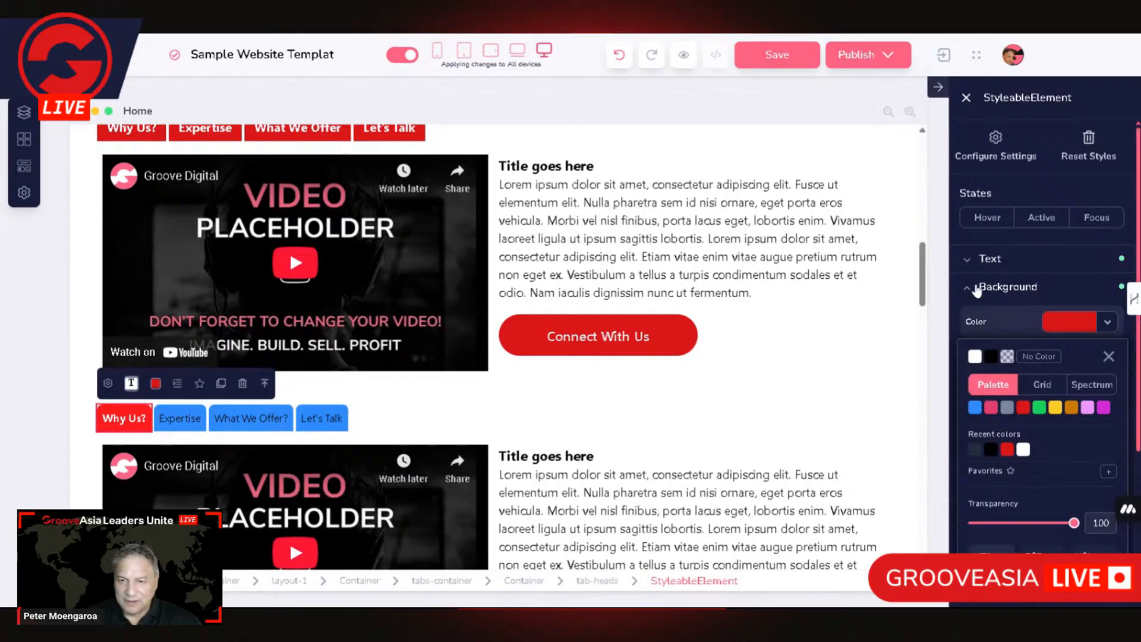
pyautogui.click(977, 290)
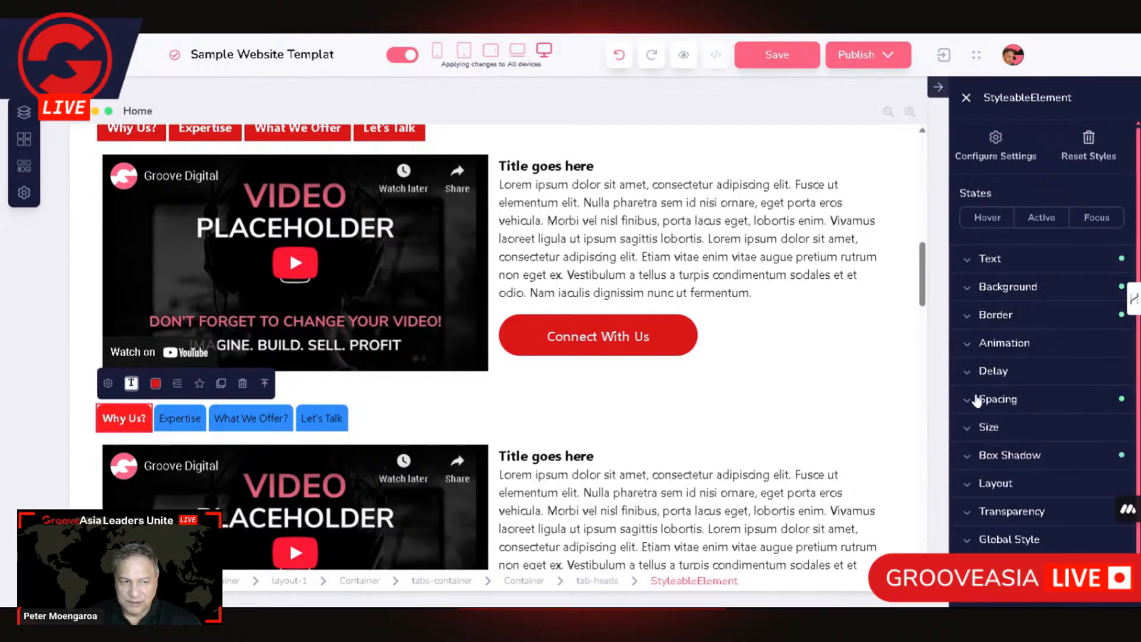
# Set the left and right padding of the "Why Us?" tab head to 15, and select the "Expertise" tab head for comparison
pyautogui.click(976, 400)
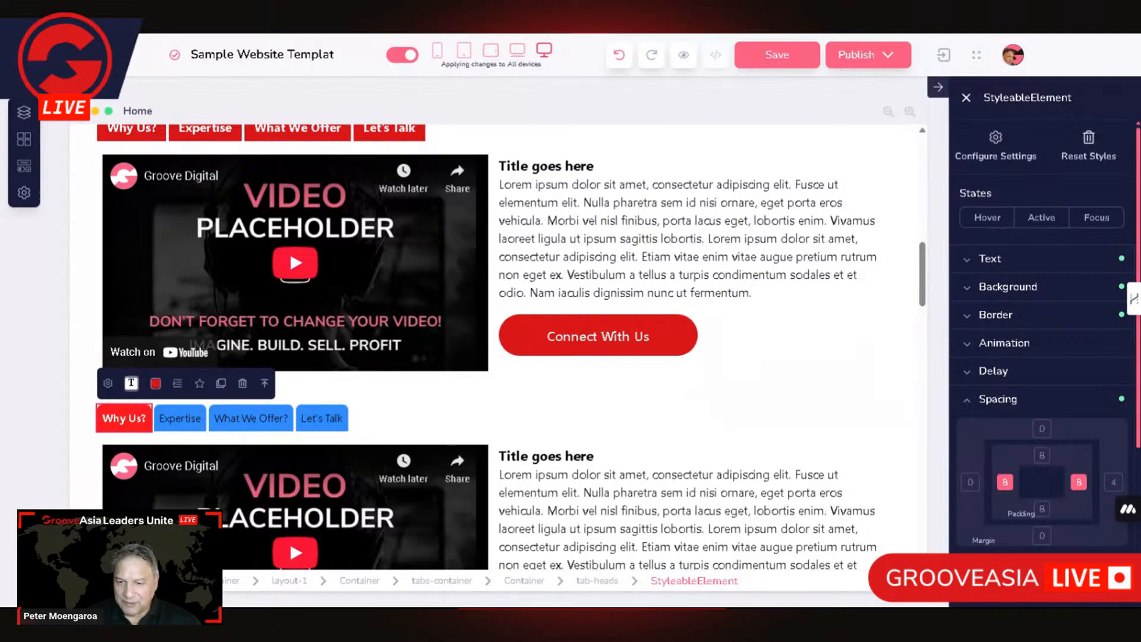
pyautogui.write('15')
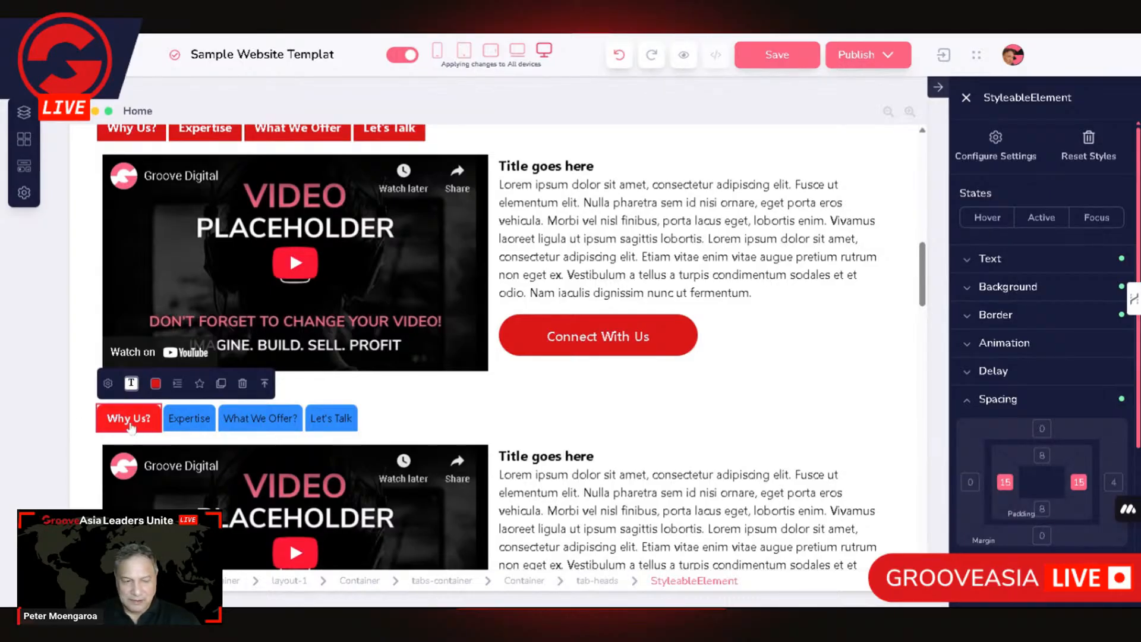
pyautogui.click(205, 422)
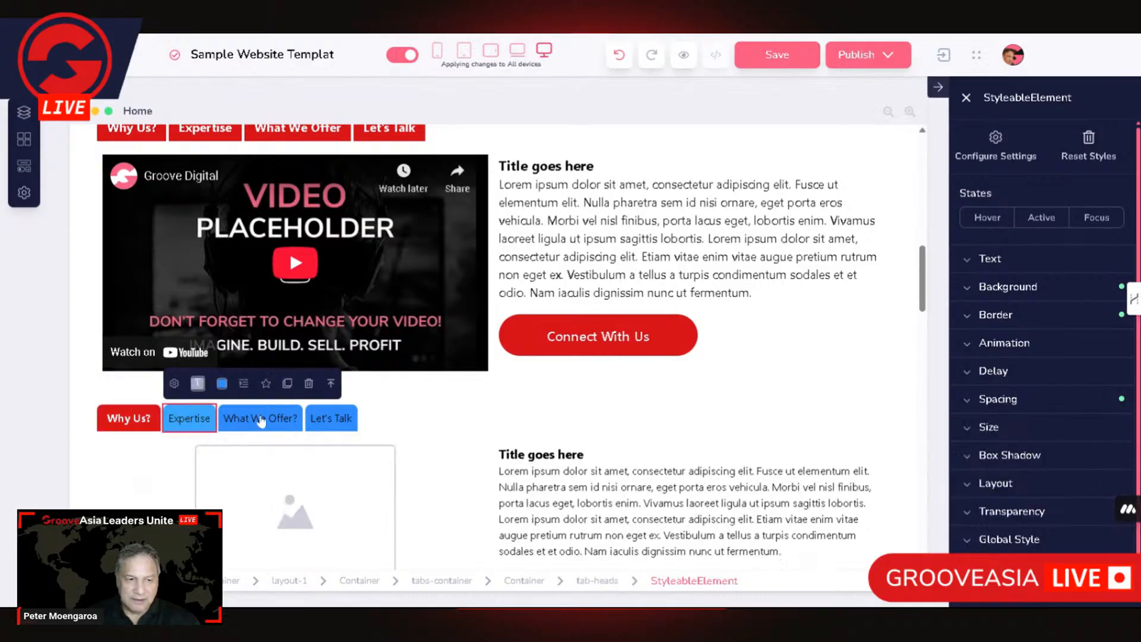
# Open the Hover-state background colour of the lower section's "Why Us?" tab head for editing and bring up the grey shades
pyautogui.click(141, 426)
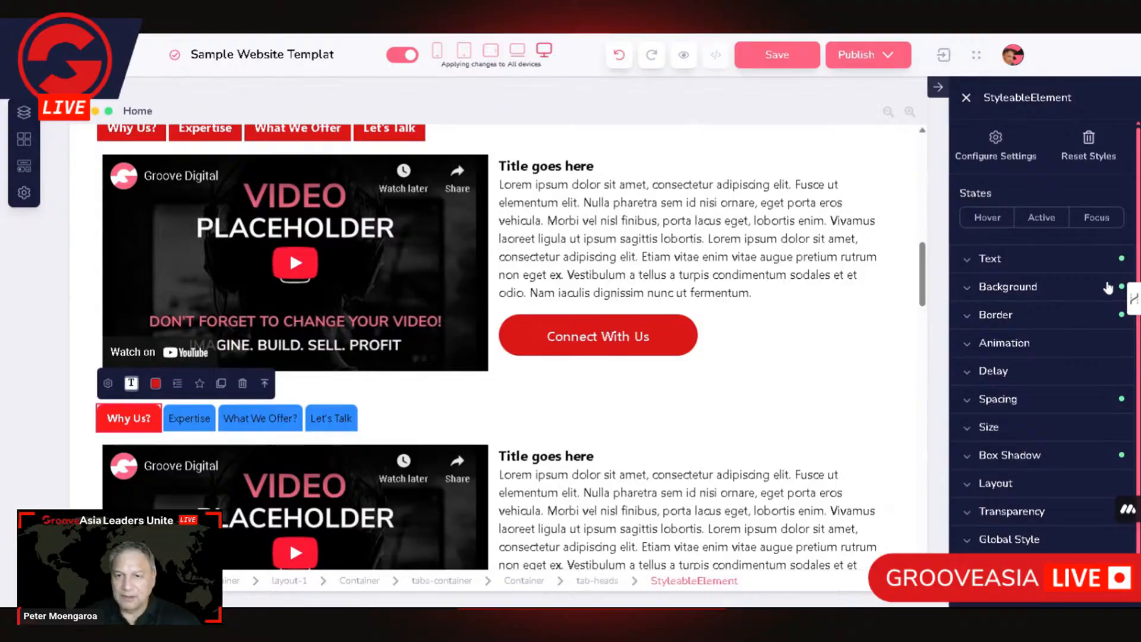
pyautogui.click(988, 218)
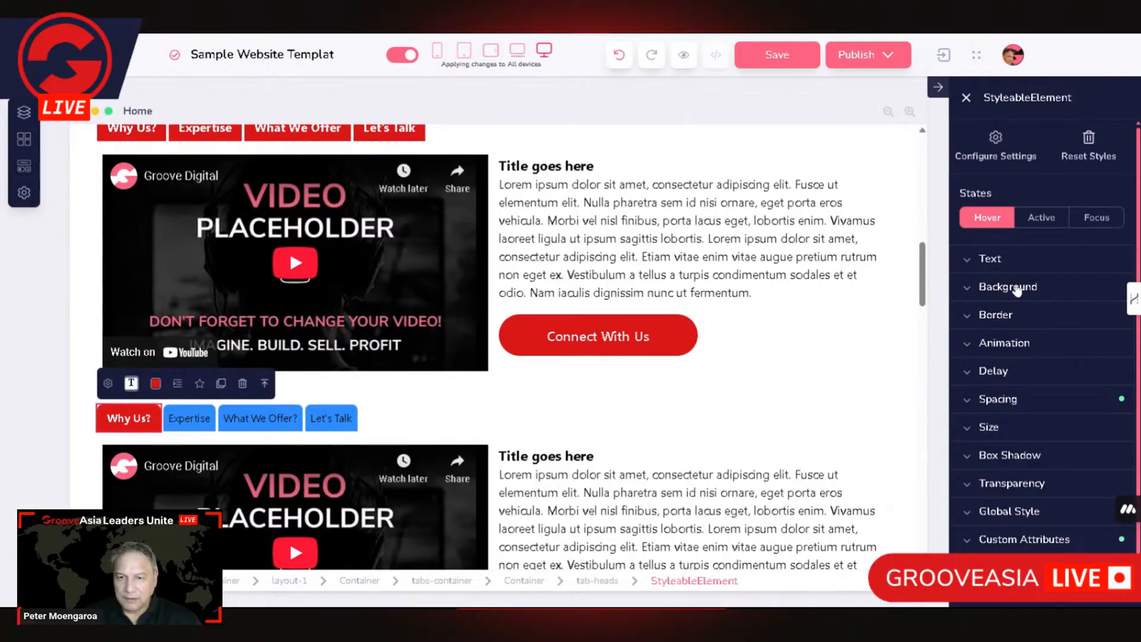
pyautogui.click(1017, 289)
pyautogui.click(1079, 324)
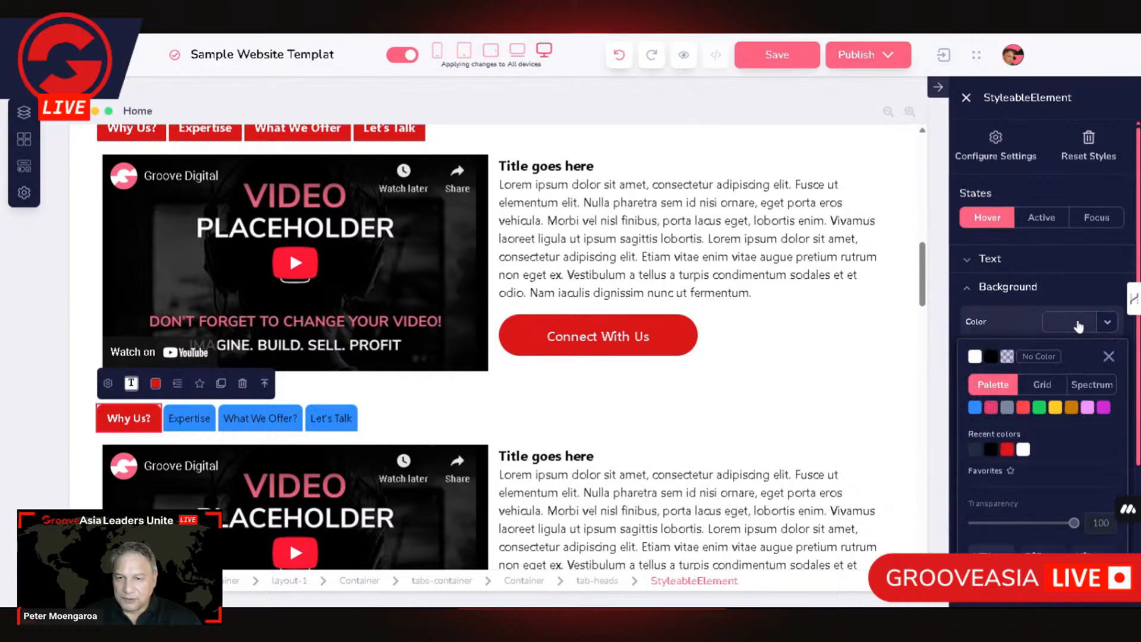
pyautogui.moveTo(1007, 407)
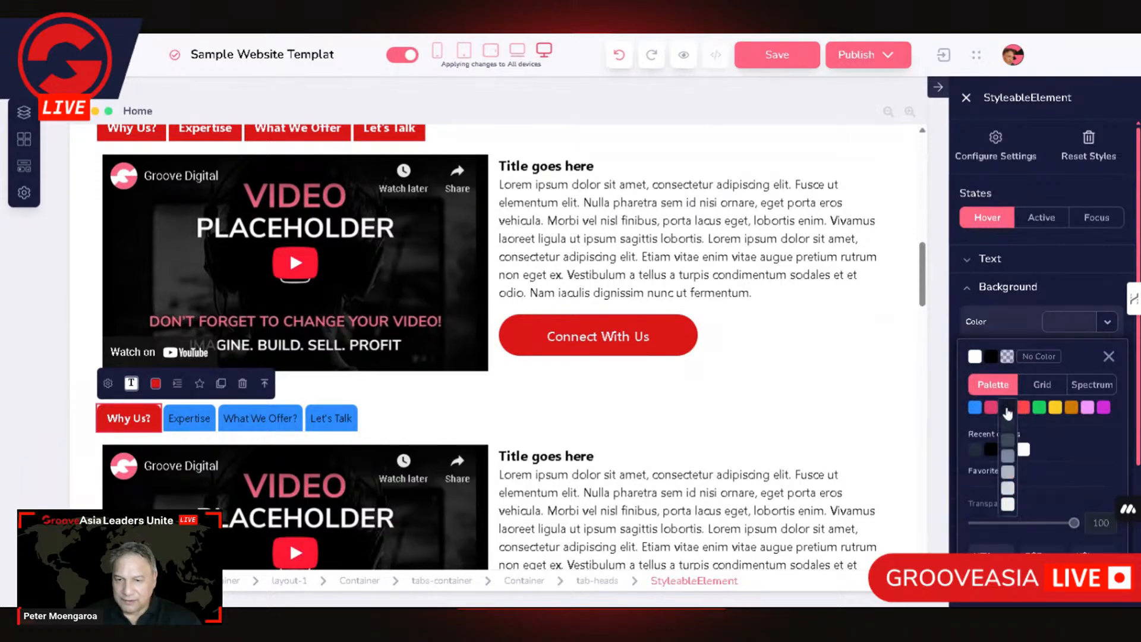
# Set the lower "Why Us?" tab's background to dark slate for both its Hover and Active states
pyautogui.click(1010, 427)
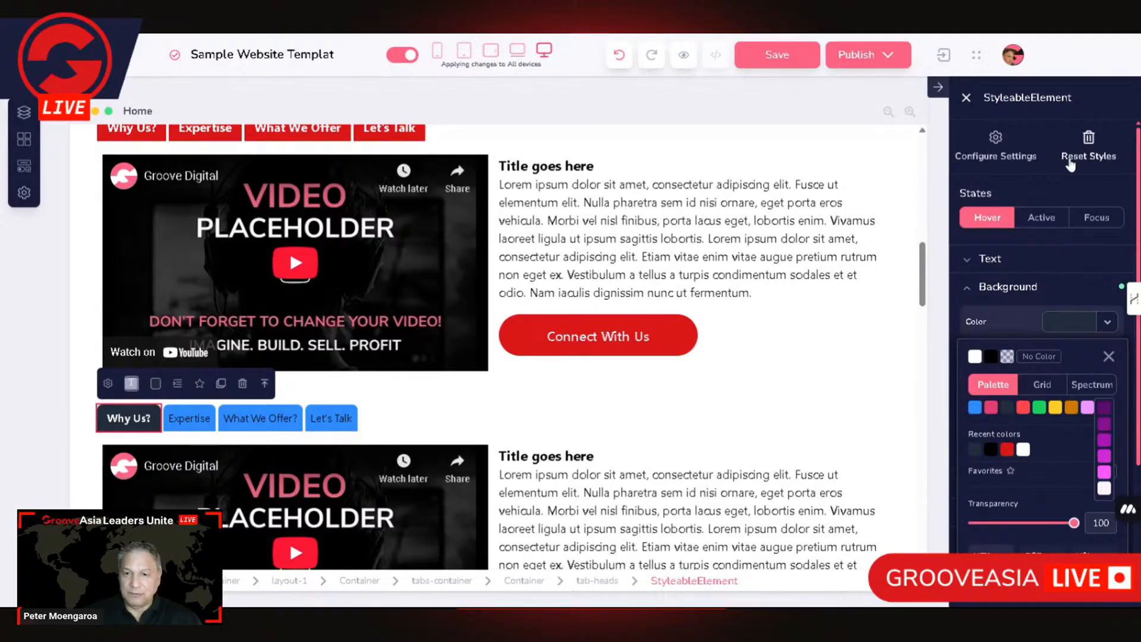
pyautogui.click(1046, 221)
pyautogui.click(1079, 324)
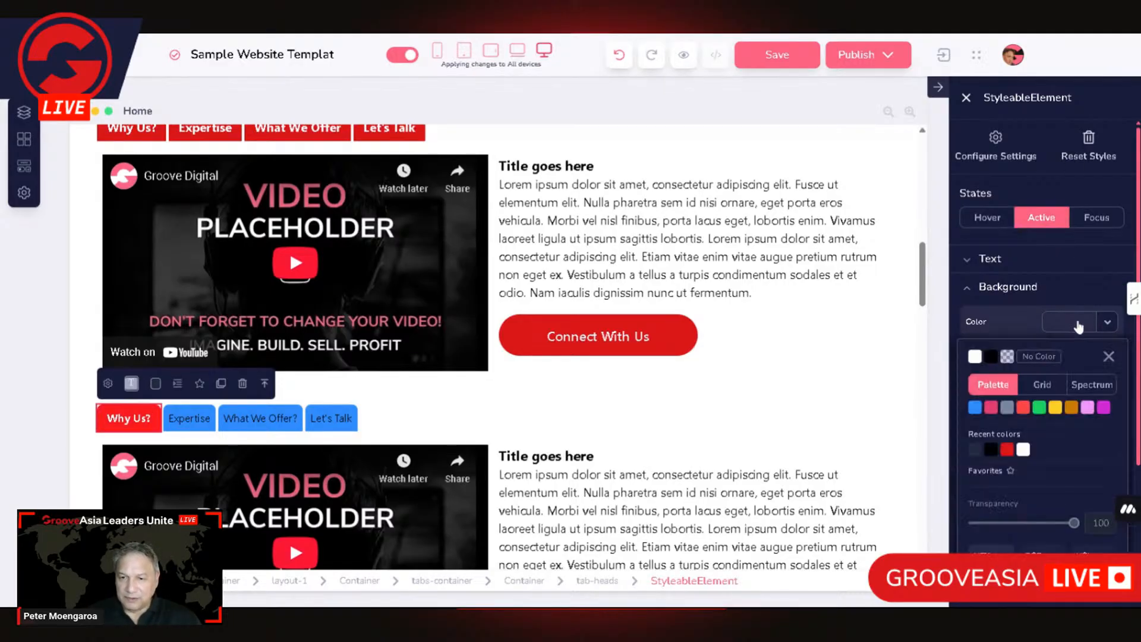
pyautogui.click(974, 450)
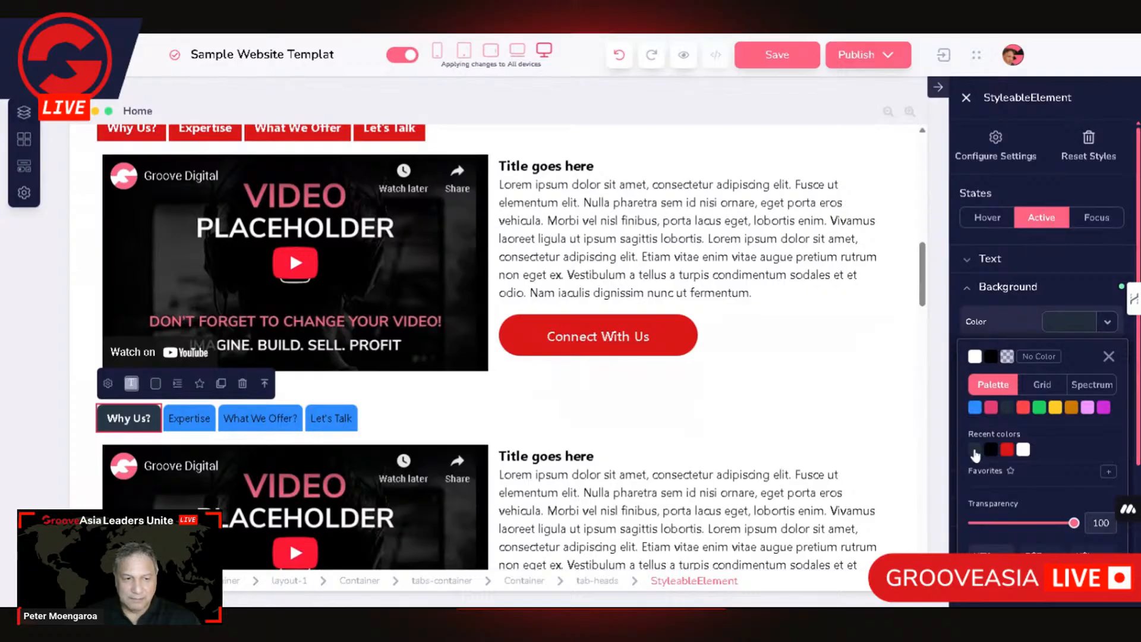
# Make the lower "Expertise" tab's text white with Bold weight
pyautogui.click(193, 427)
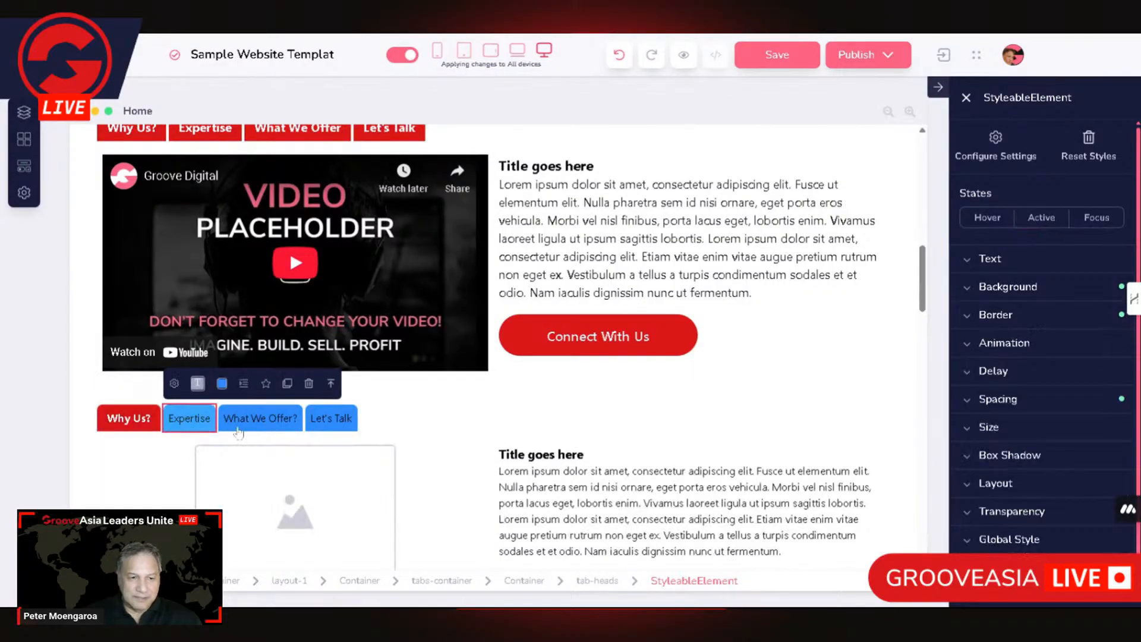
pyautogui.click(994, 262)
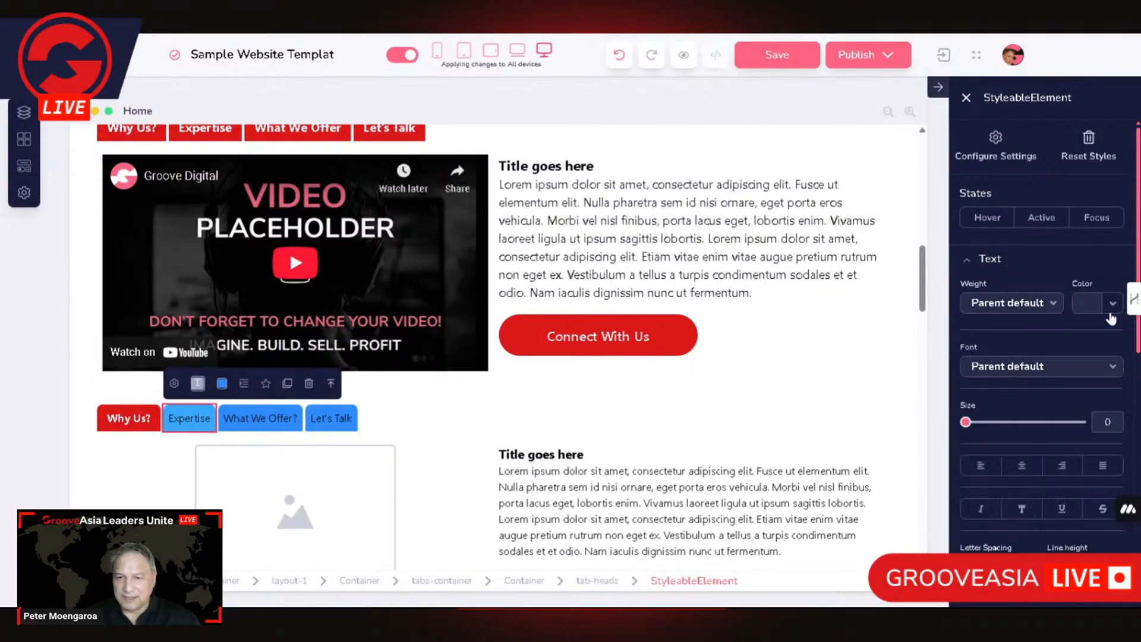
pyautogui.click(1109, 308)
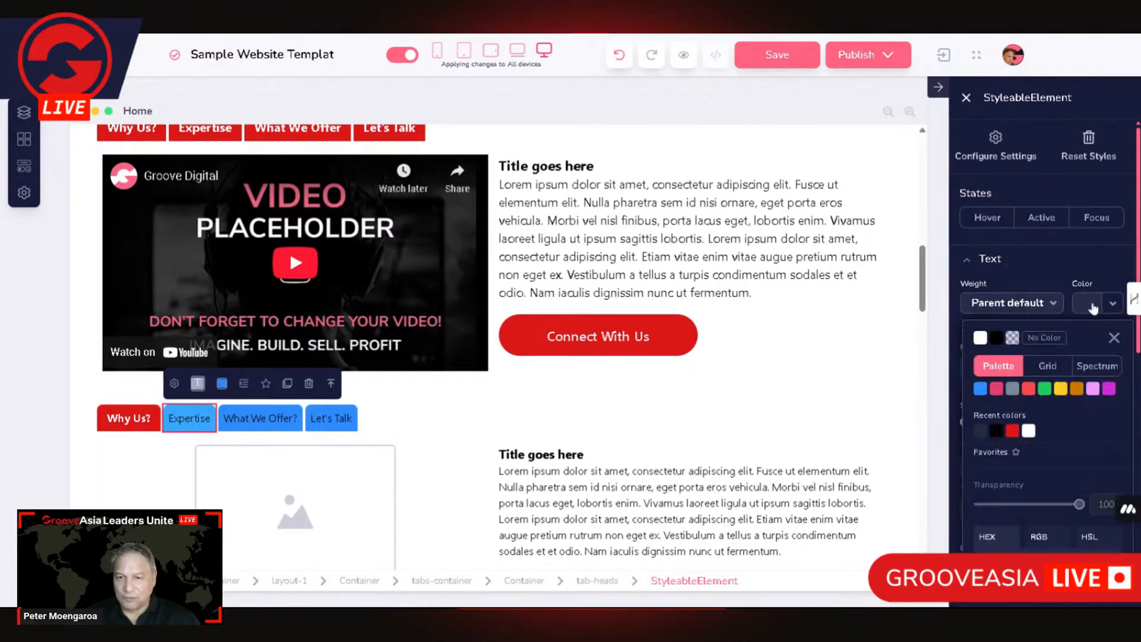
pyautogui.click(1029, 432)
pyautogui.click(1010, 302)
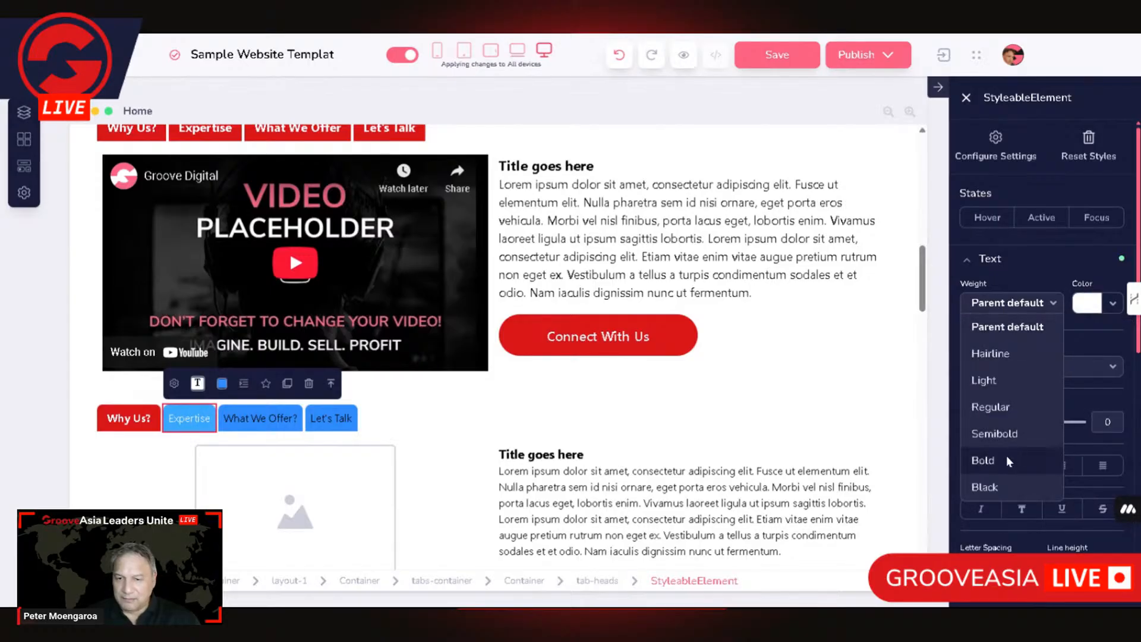
pyautogui.click(991, 461)
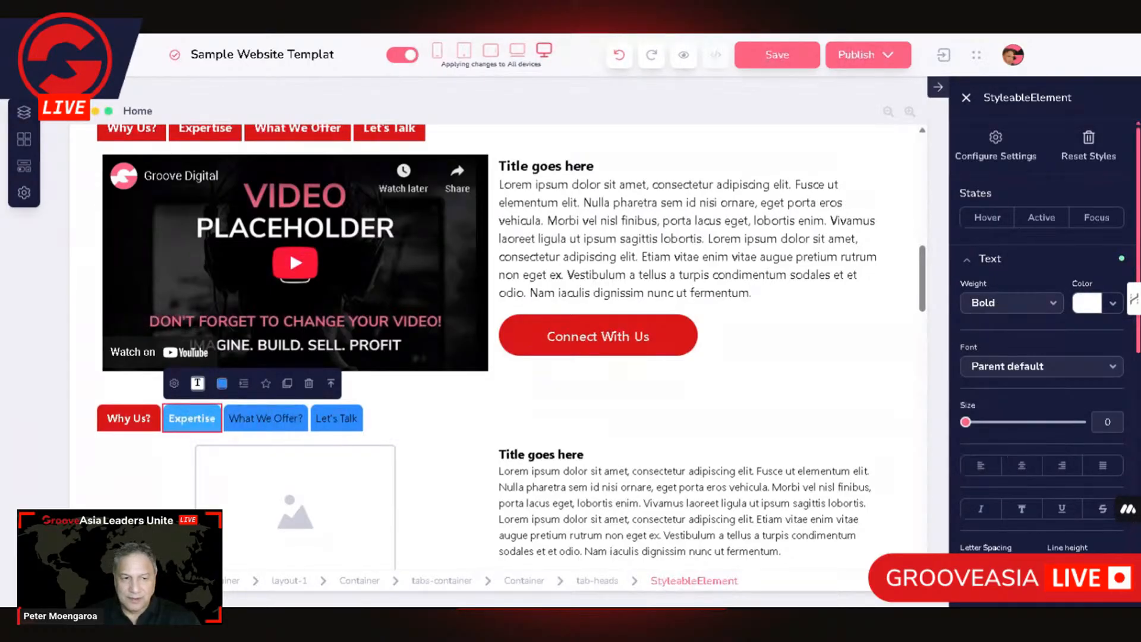
pyautogui.click(975, 261)
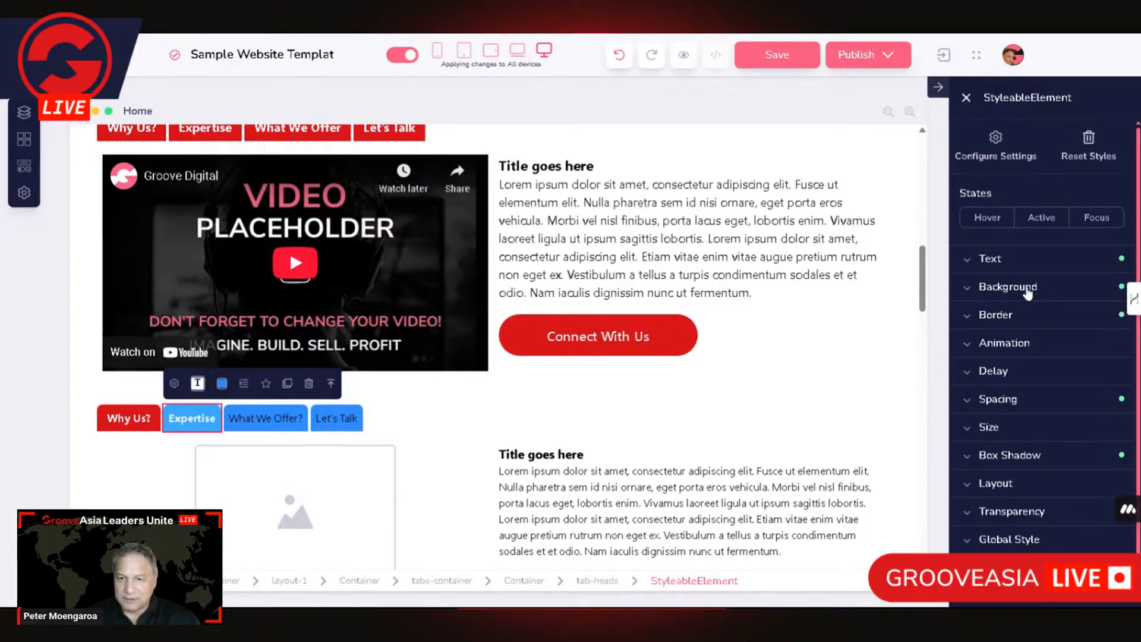
# Set the "Expertise" tab's normal background color to red
pyautogui.click(1028, 291)
pyautogui.click(1072, 324)
pyautogui.click(1023, 407)
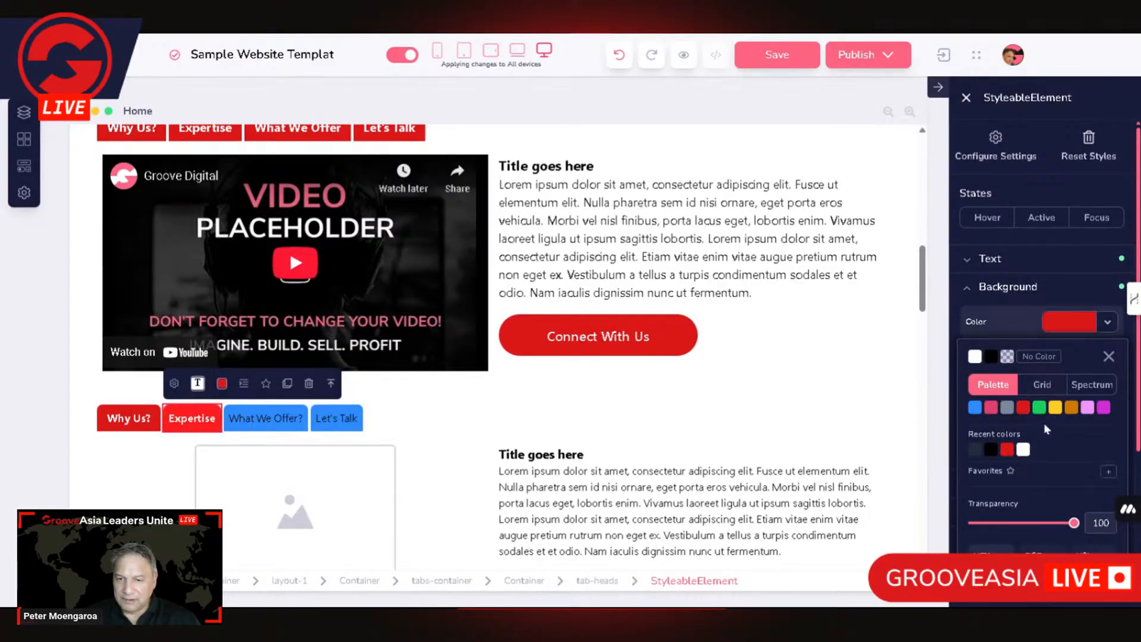
# Give the "Expertise" tab the recent dark slate background color in its Hover and Active states
pyautogui.click(986, 222)
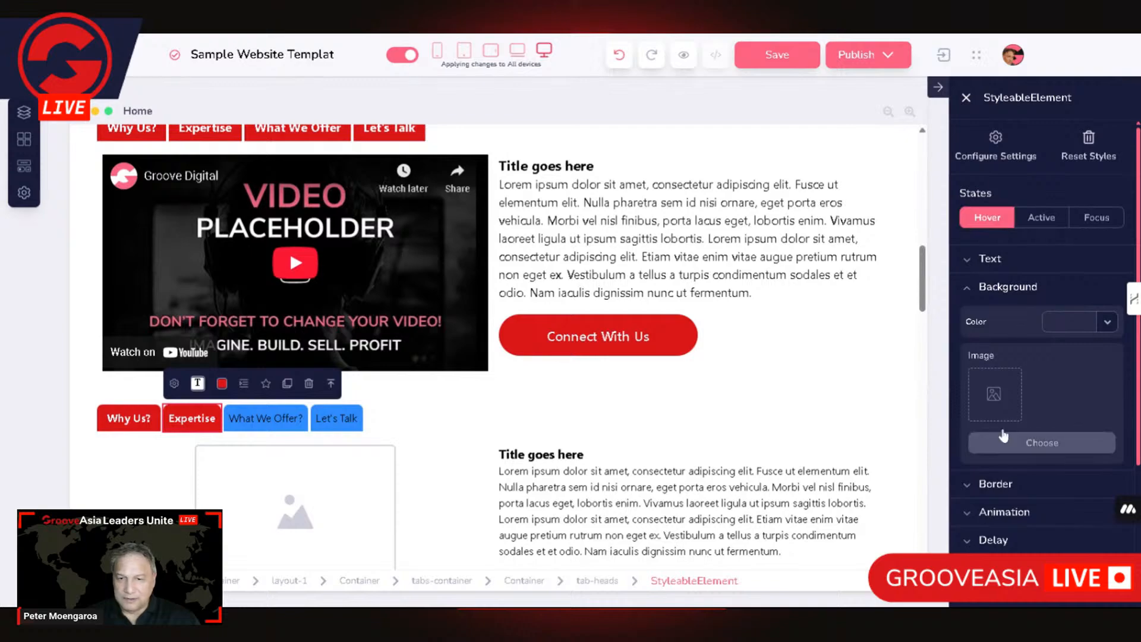
pyautogui.click(1064, 327)
pyautogui.click(978, 451)
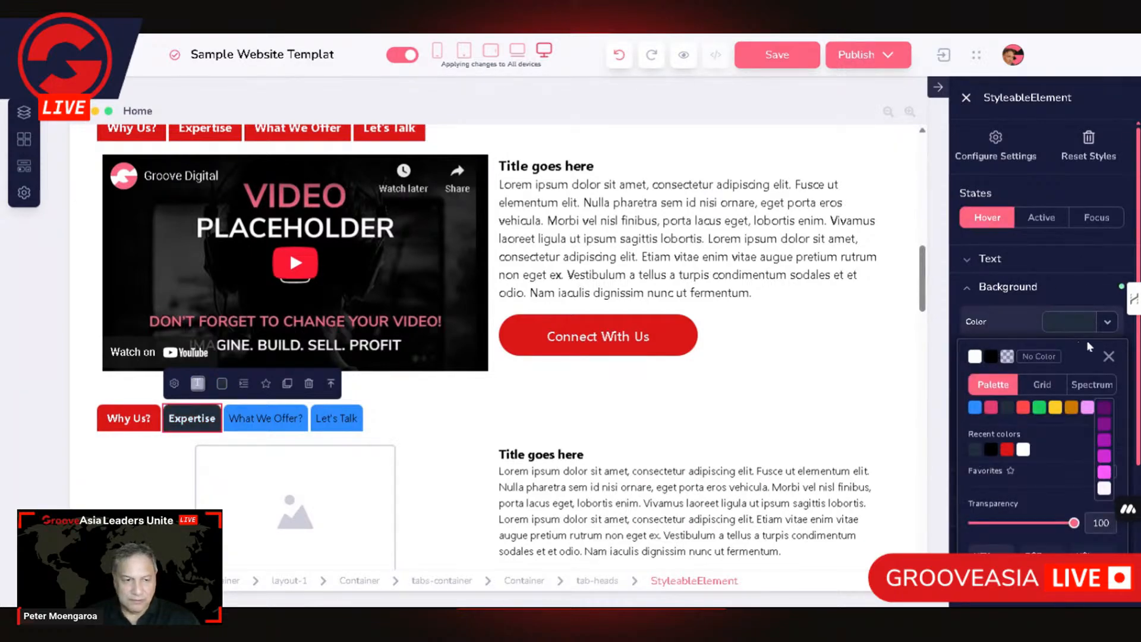
pyautogui.click(1034, 219)
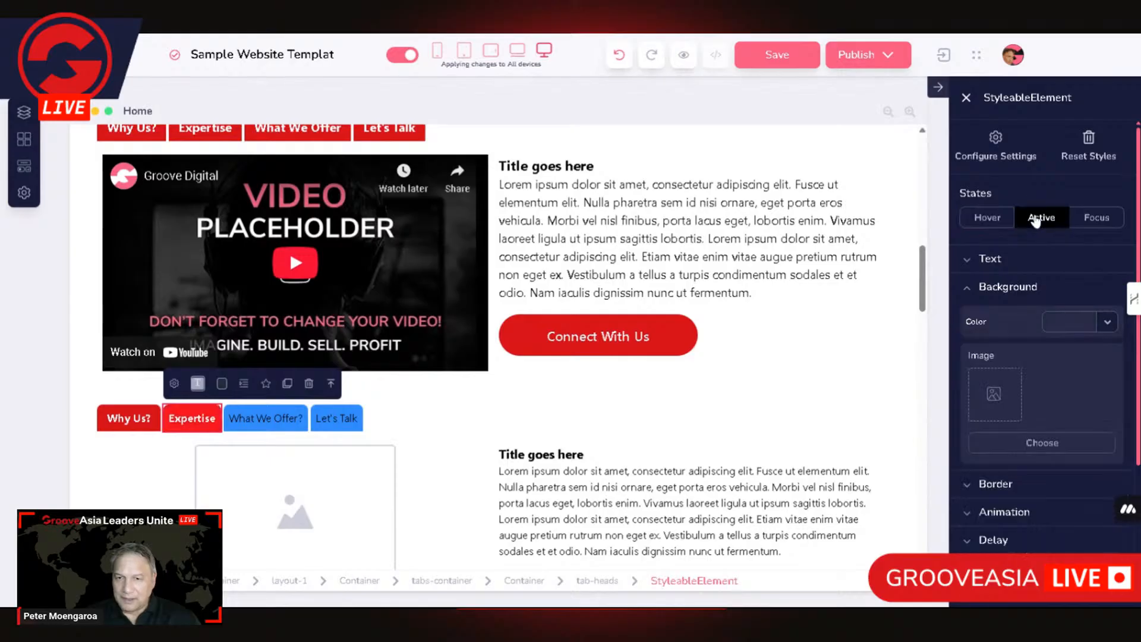
pyautogui.click(1080, 326)
pyautogui.click(977, 458)
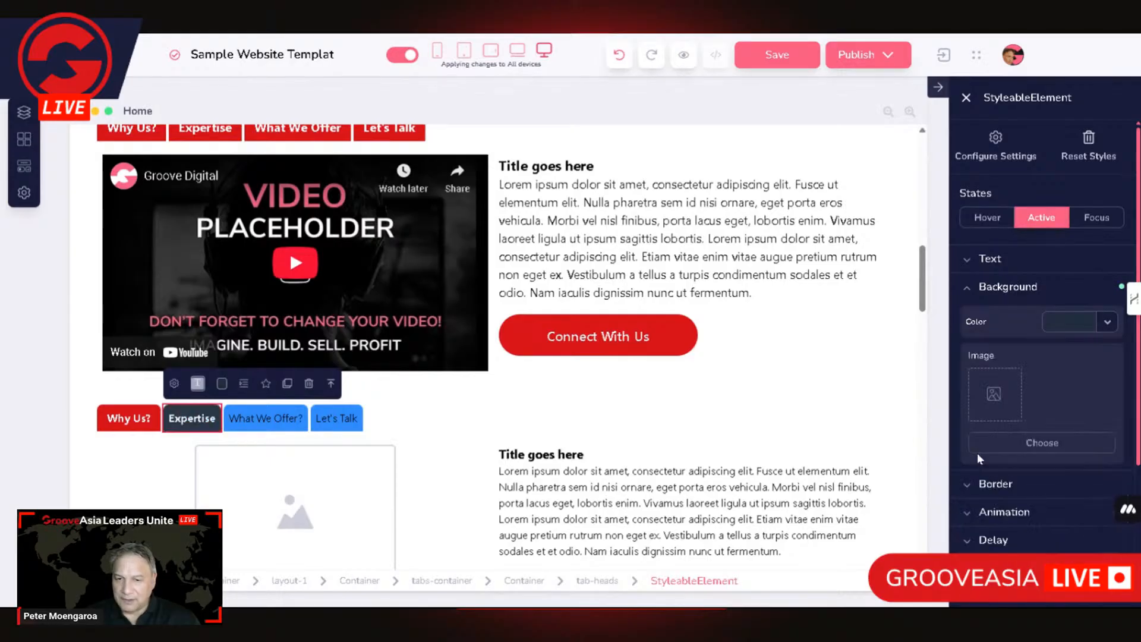
# Set the "Expertise" tab's left and right padding to 15 in the Active state
pyautogui.click(968, 289)
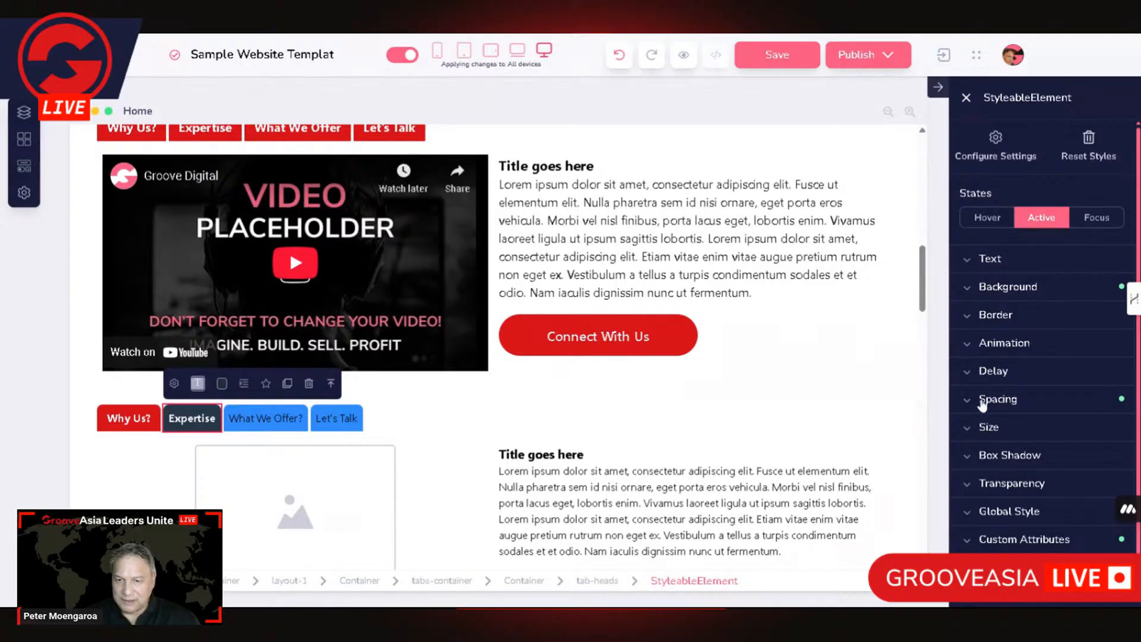
pyautogui.click(978, 401)
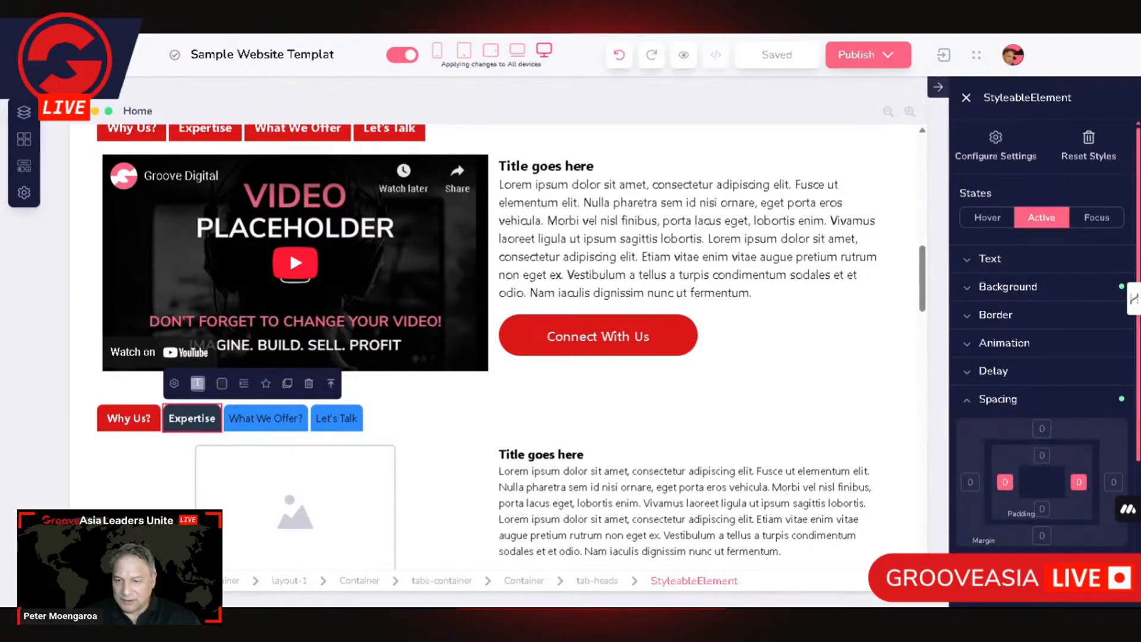
pyautogui.write('15')
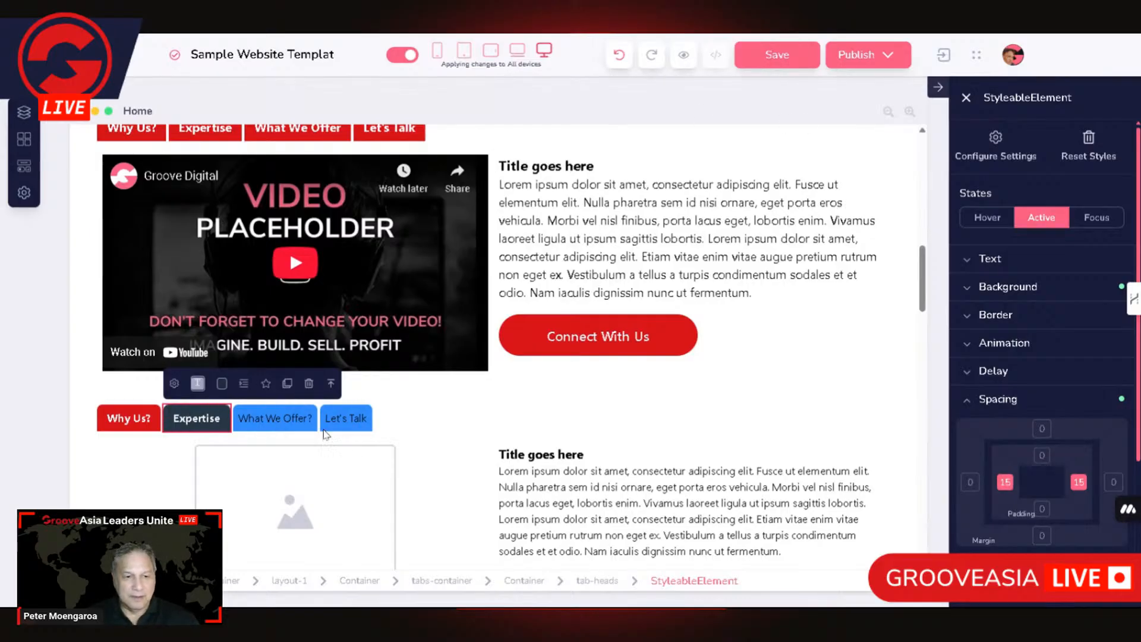
# Make the lower "What We Offer?" tab's text white with Bold weight
pyautogui.click(306, 427)
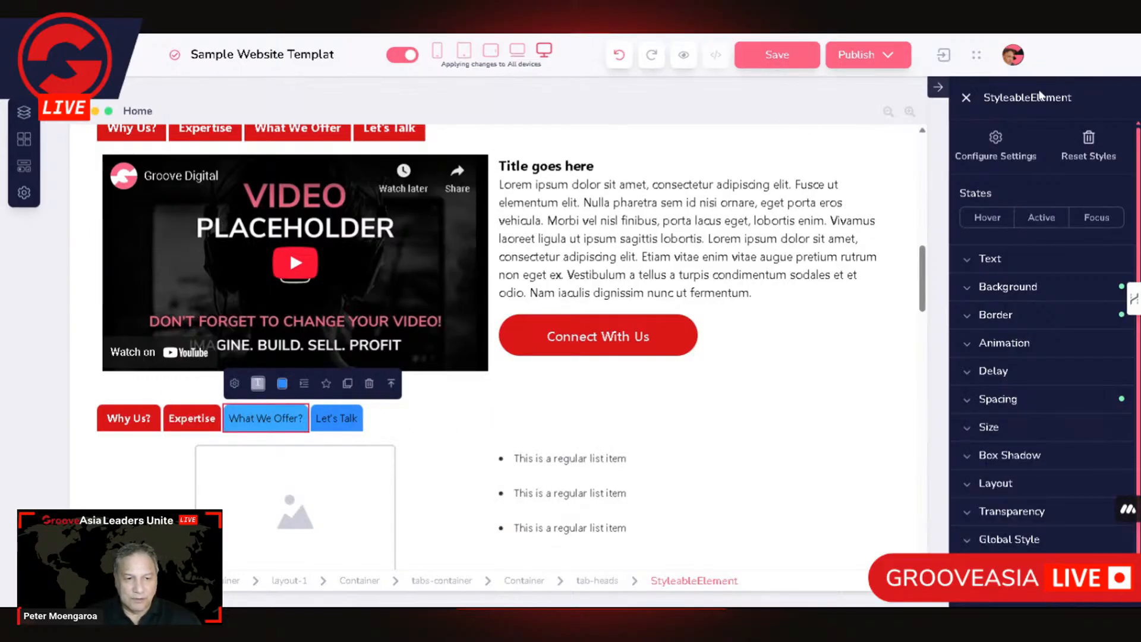
pyautogui.click(1045, 262)
pyautogui.click(1092, 303)
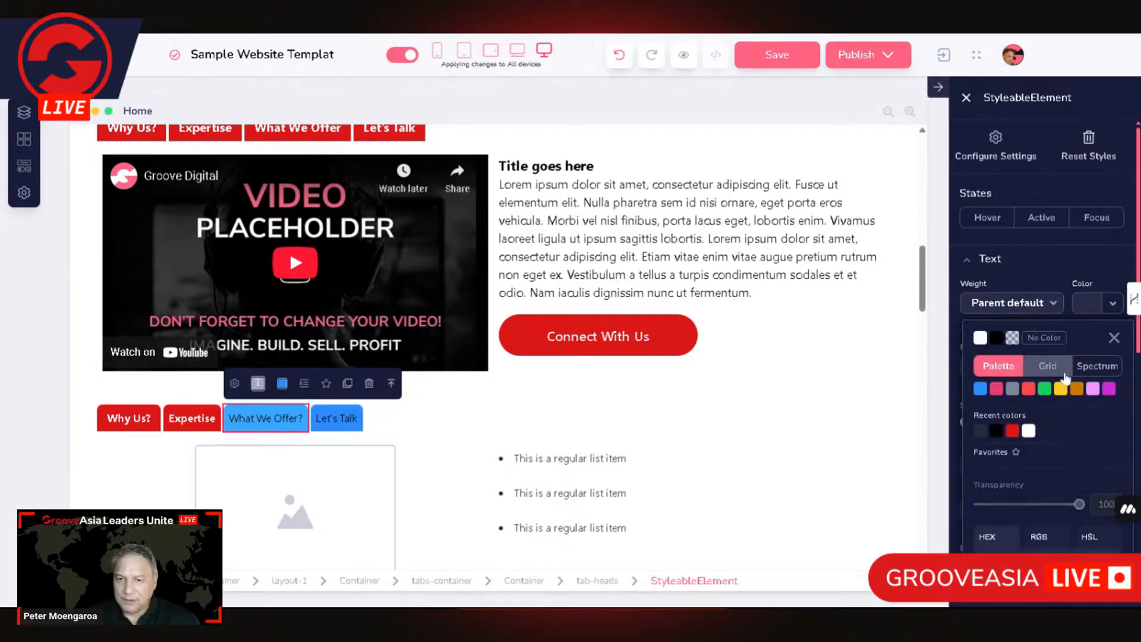
pyautogui.click(1012, 302)
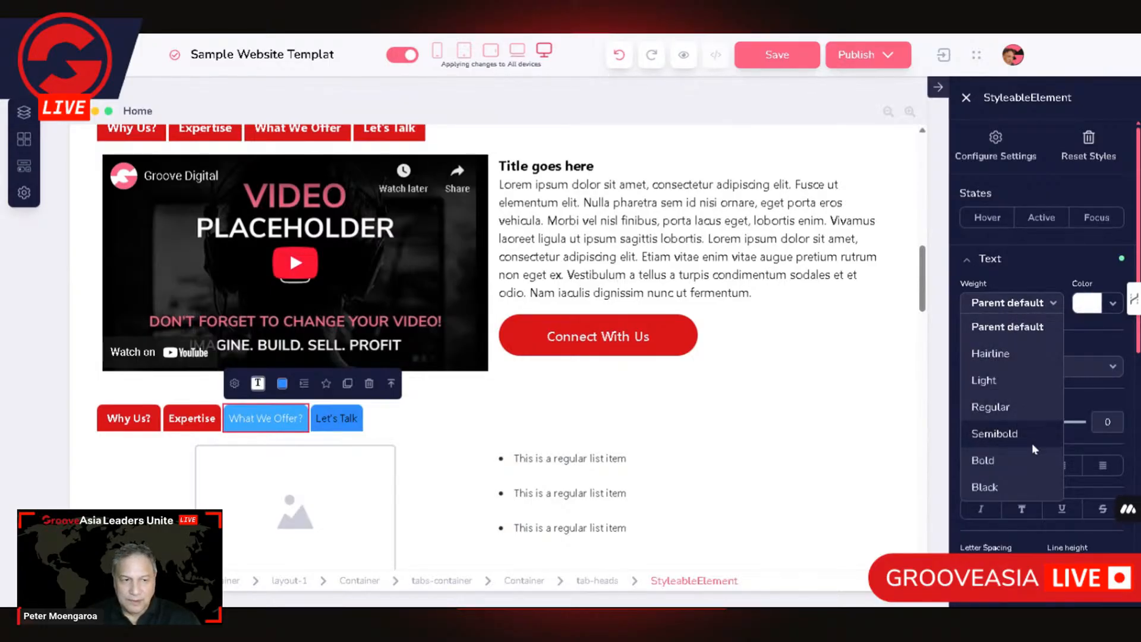
pyautogui.click(990, 461)
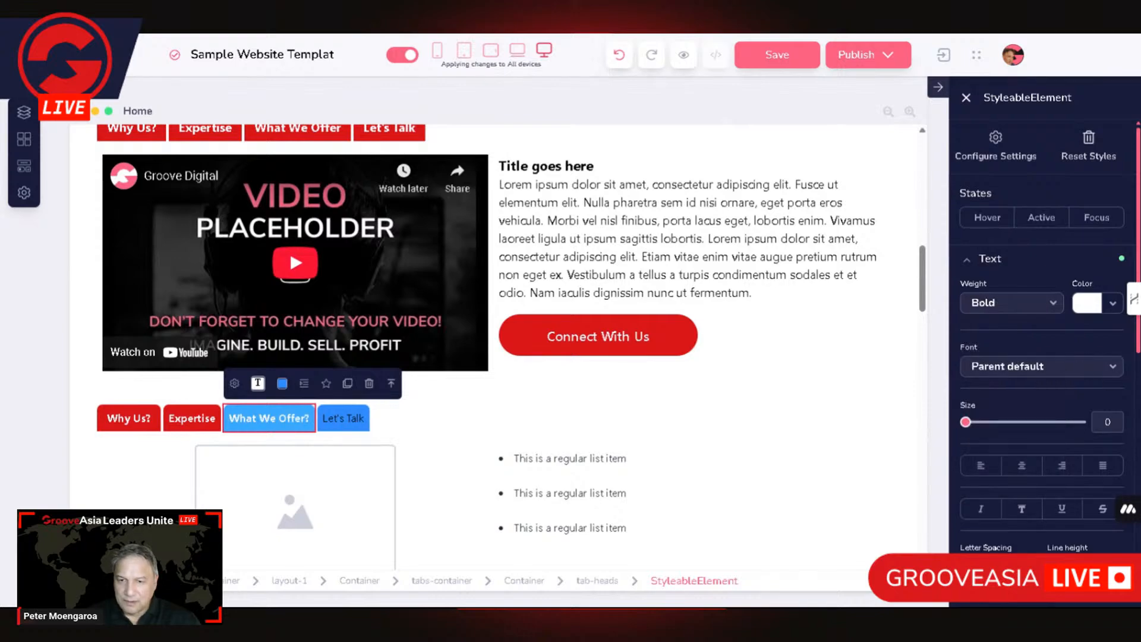
# Try text sizes 20, 100 and 18 on the "What We Offer?" tab and settle on 16
pyautogui.write('20')
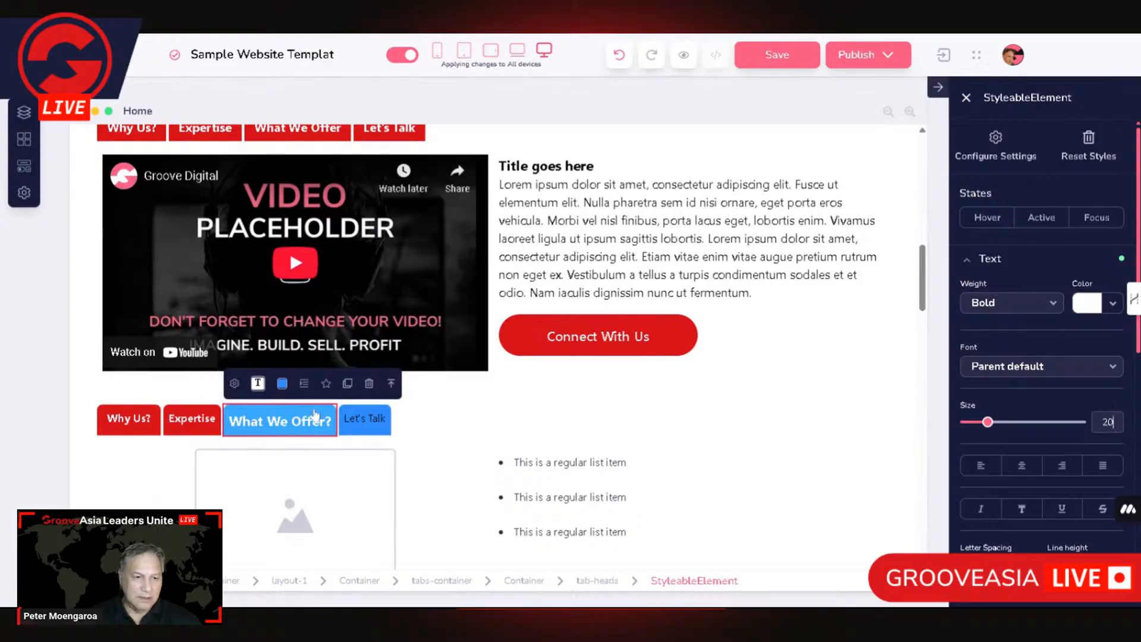
pyautogui.press('BackSpace')
pyautogui.press('BackSpace')
pyautogui.write('1')
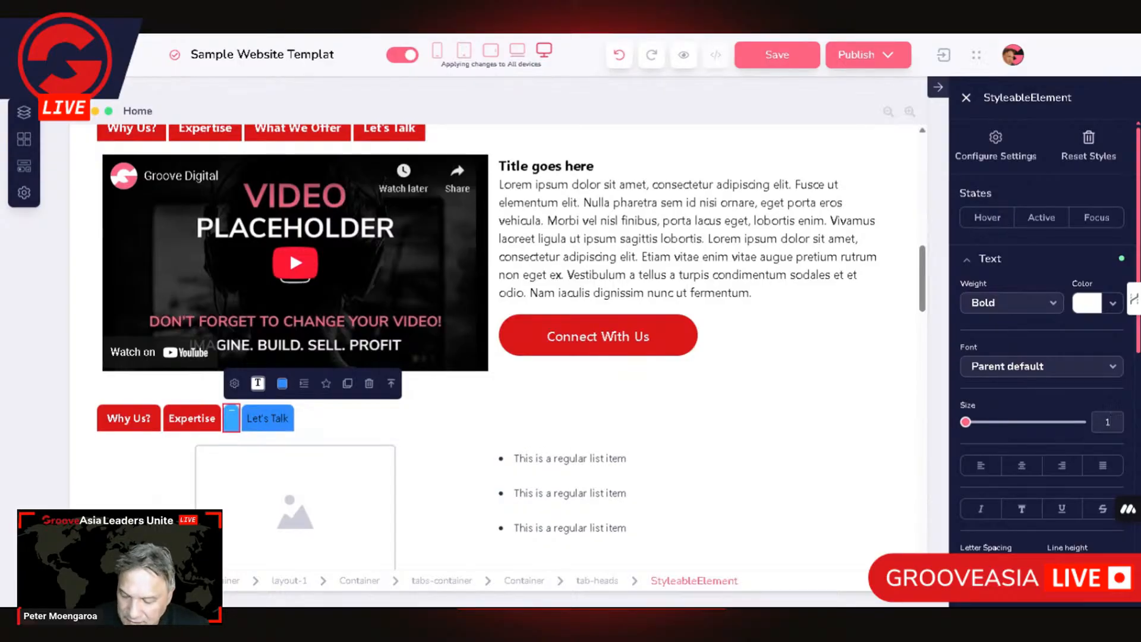
pyautogui.write('00')
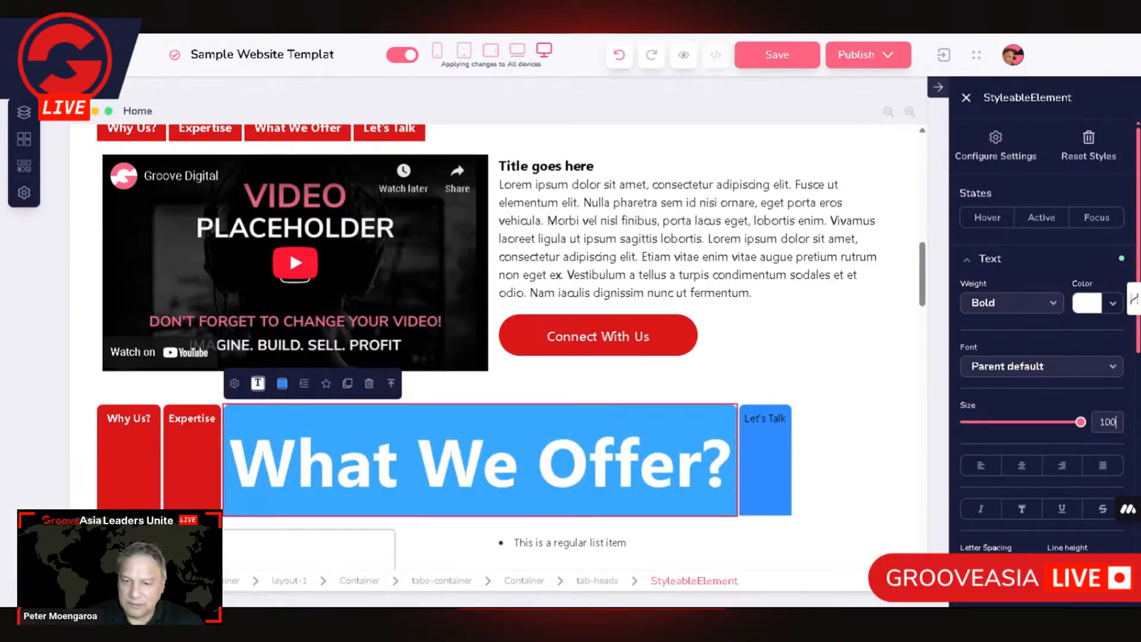
pyautogui.press('BackSpace')
pyautogui.press('BackSpace')
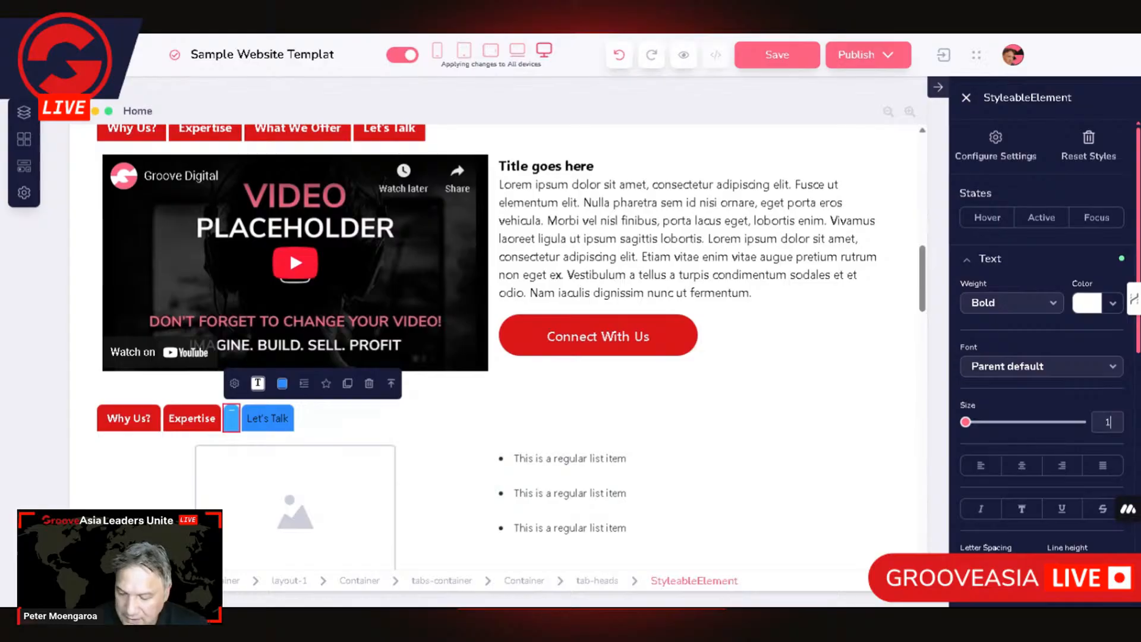
pyautogui.write('8')
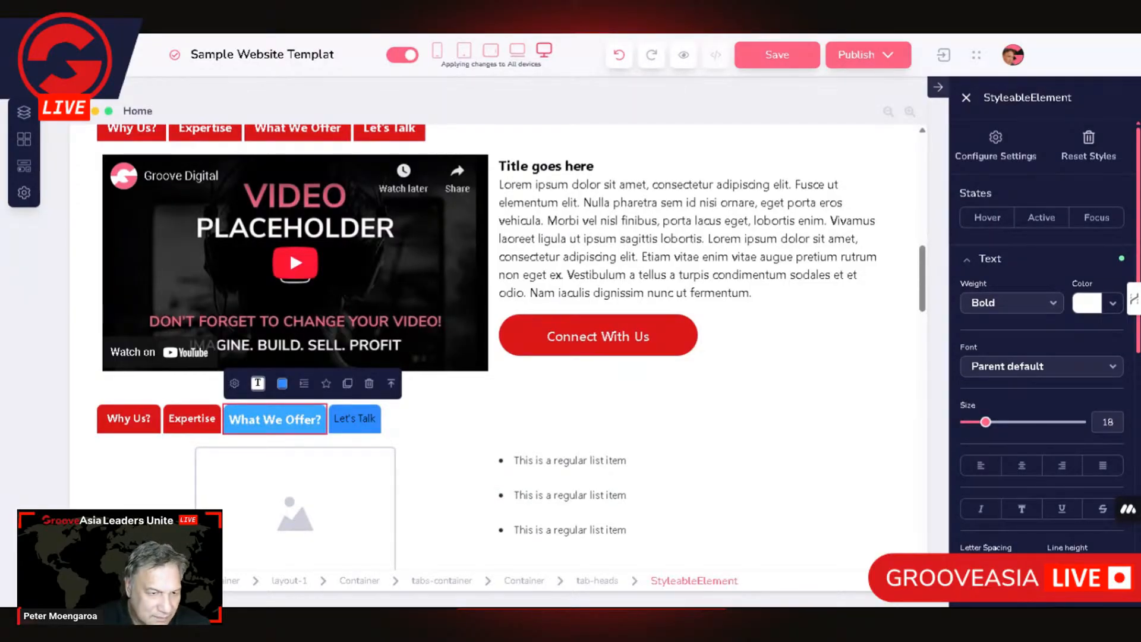
pyautogui.press('BackSpace')
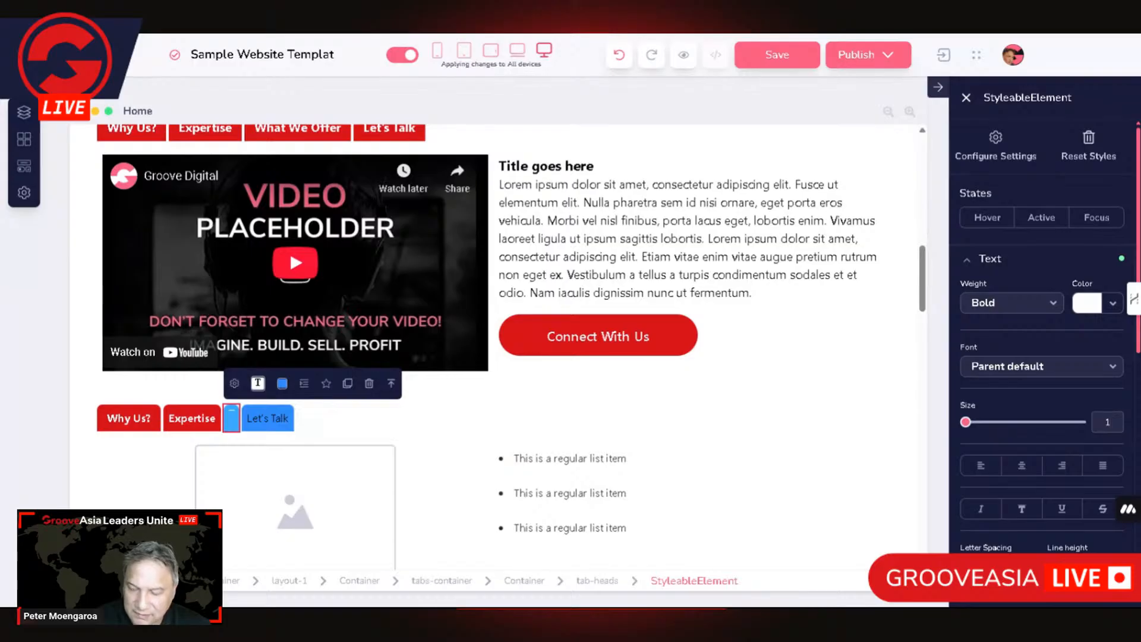
pyautogui.write('6')
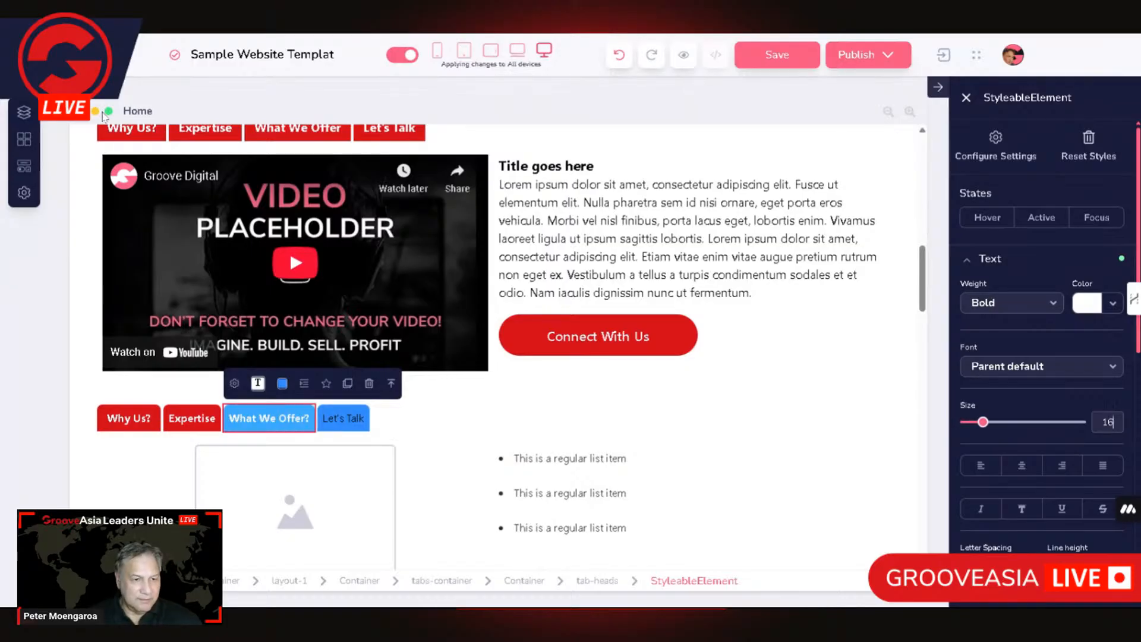
# Set the text size of the lower "Why Us?" tab to 16
pyautogui.click(143, 416)
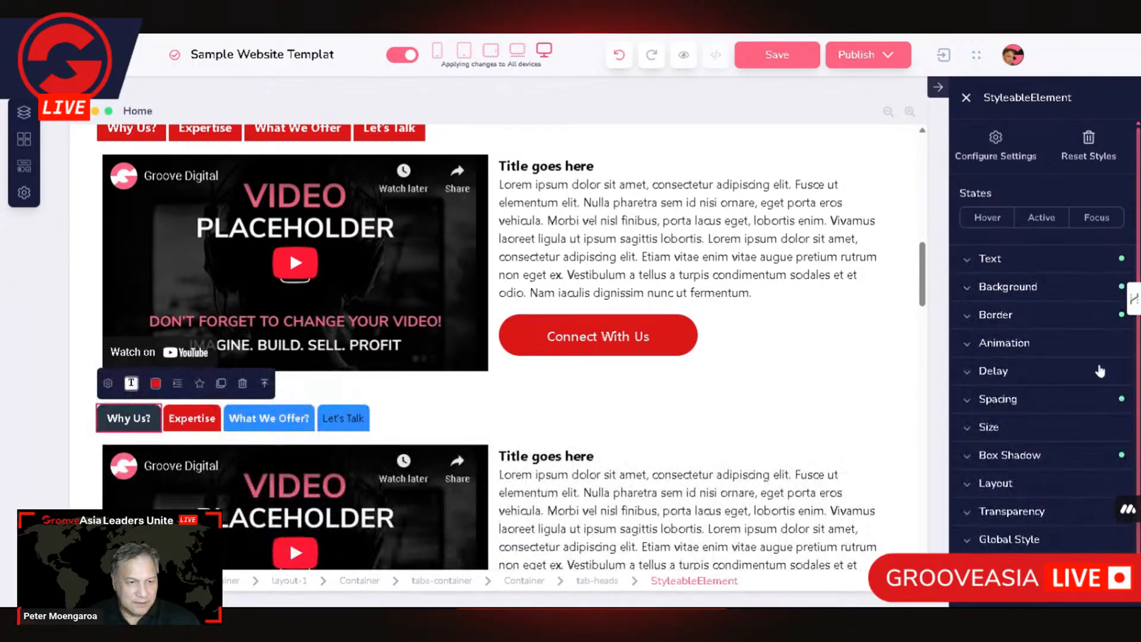
pyautogui.click(1027, 266)
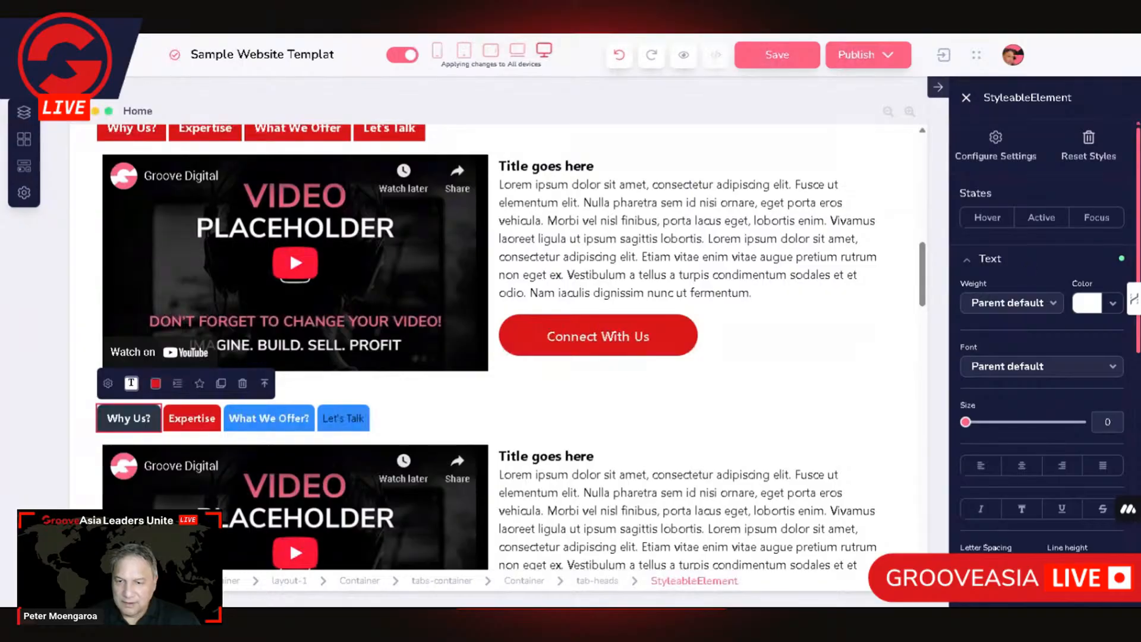
pyautogui.write('16')
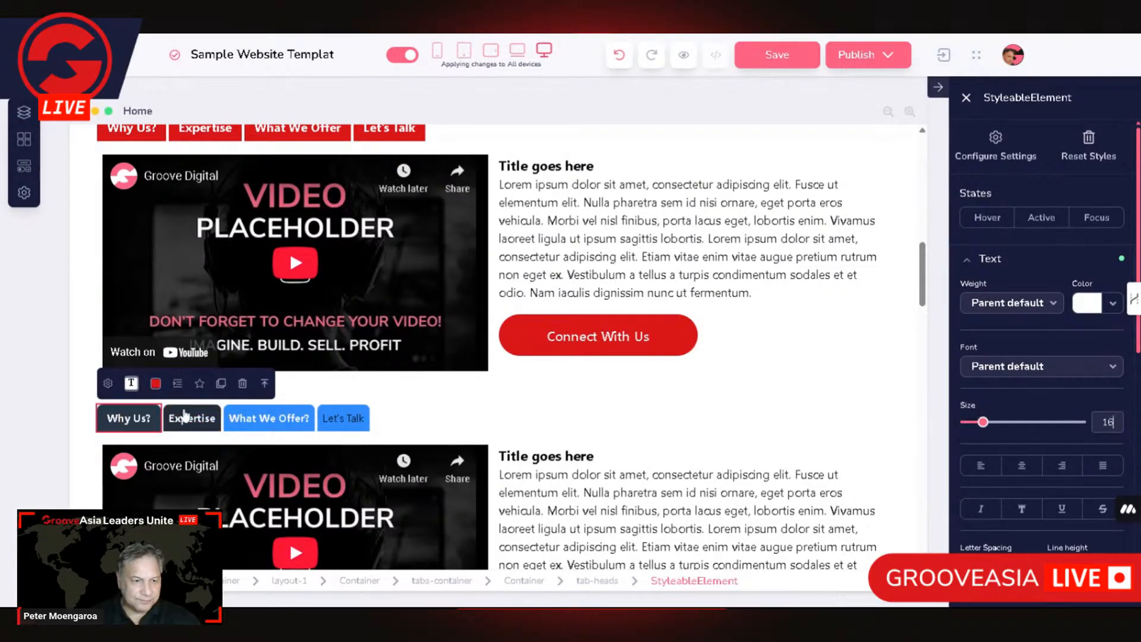
# Set the text size of the lower "Expertise" tab to 16
pyautogui.click(185, 416)
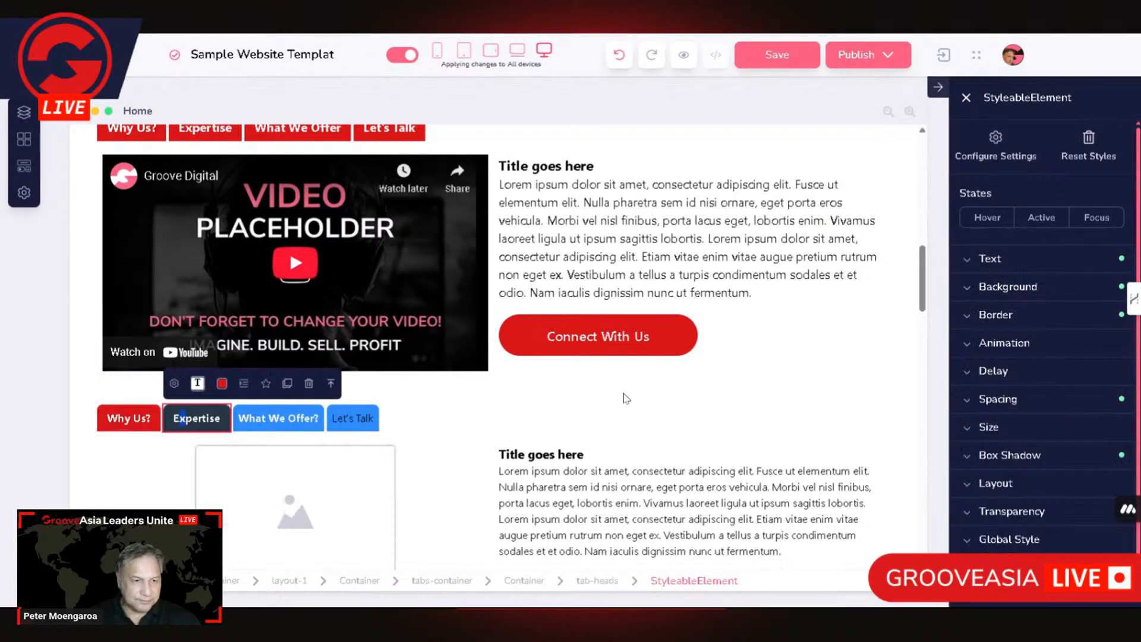
pyautogui.click(1032, 265)
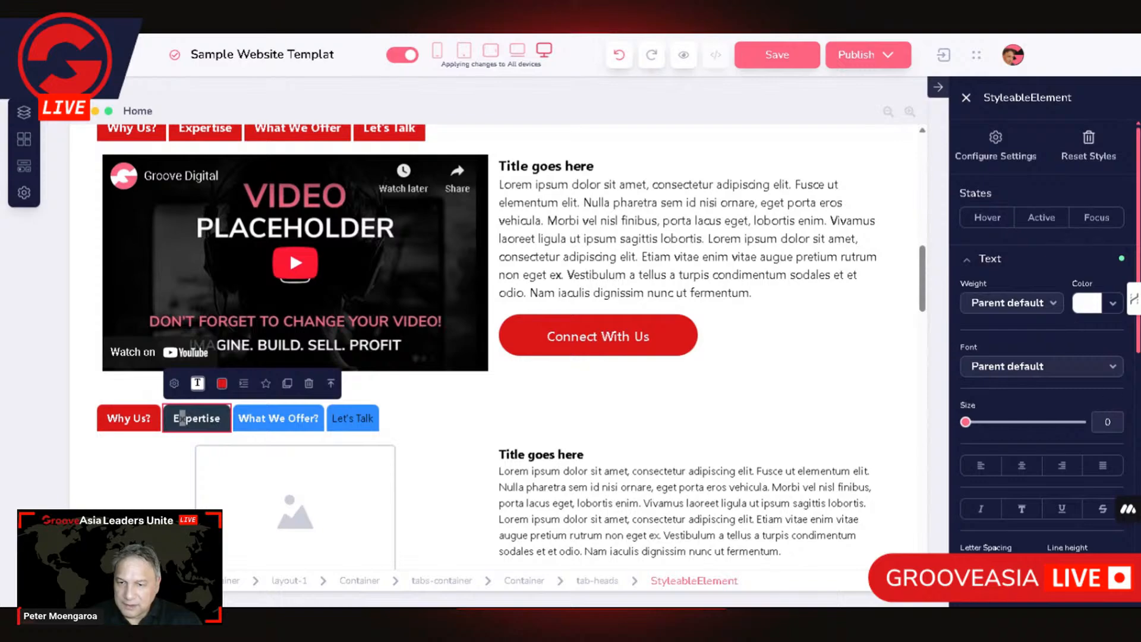
pyautogui.write('16')
# Set the background of the lower "What We Offer?" tab to the recently used red
pyautogui.click(362, 423)
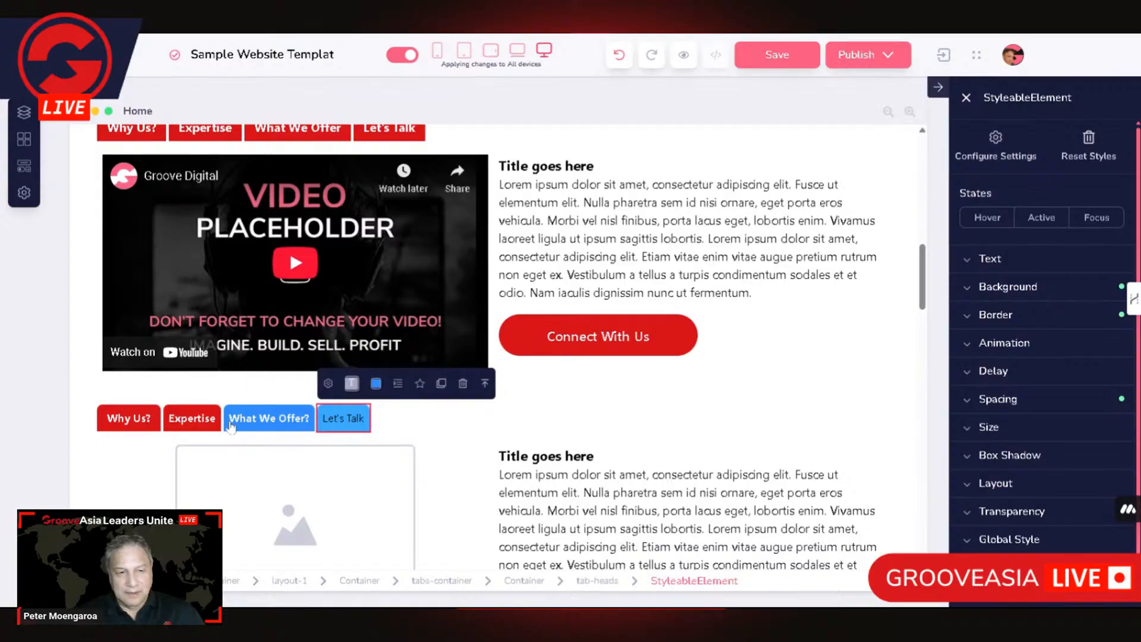
pyautogui.click(284, 418)
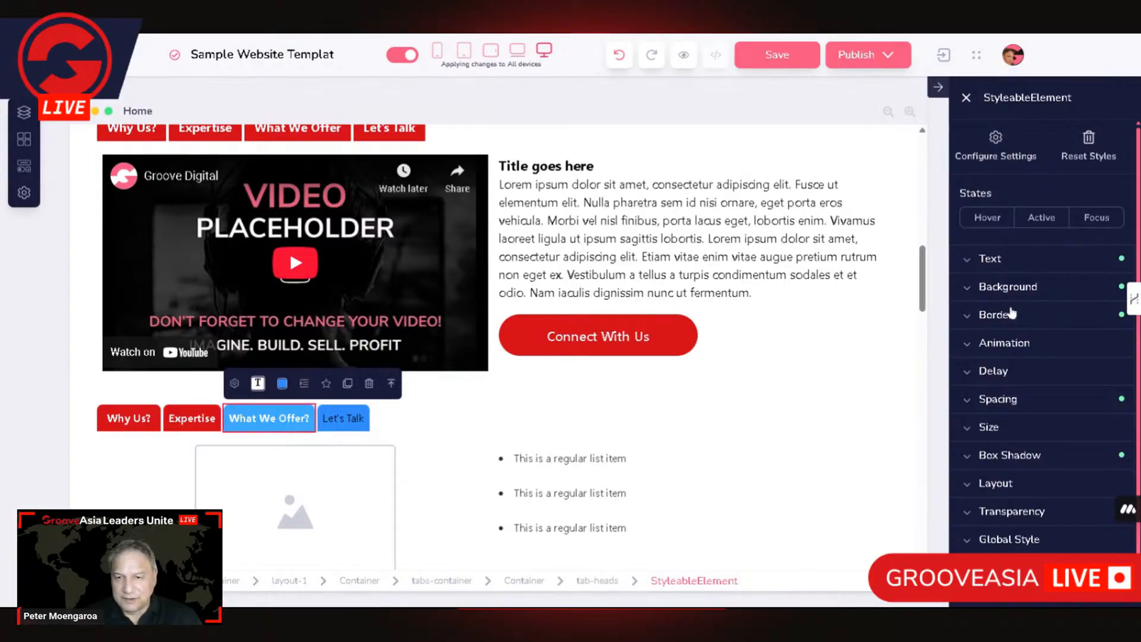
pyautogui.click(1032, 287)
pyautogui.click(1088, 321)
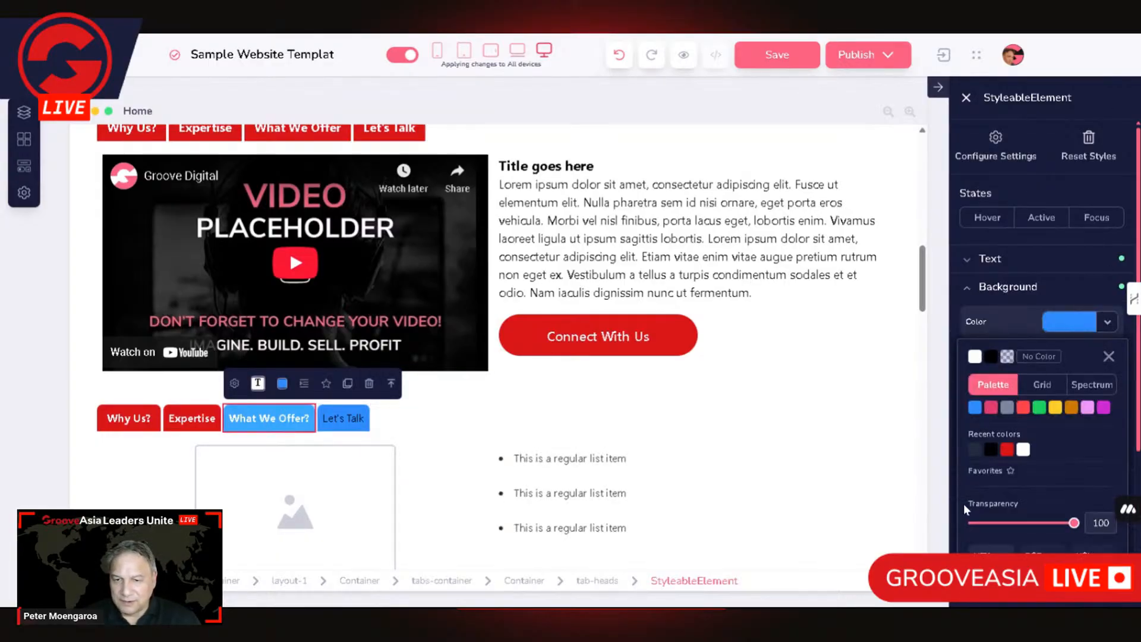
pyautogui.click(1006, 449)
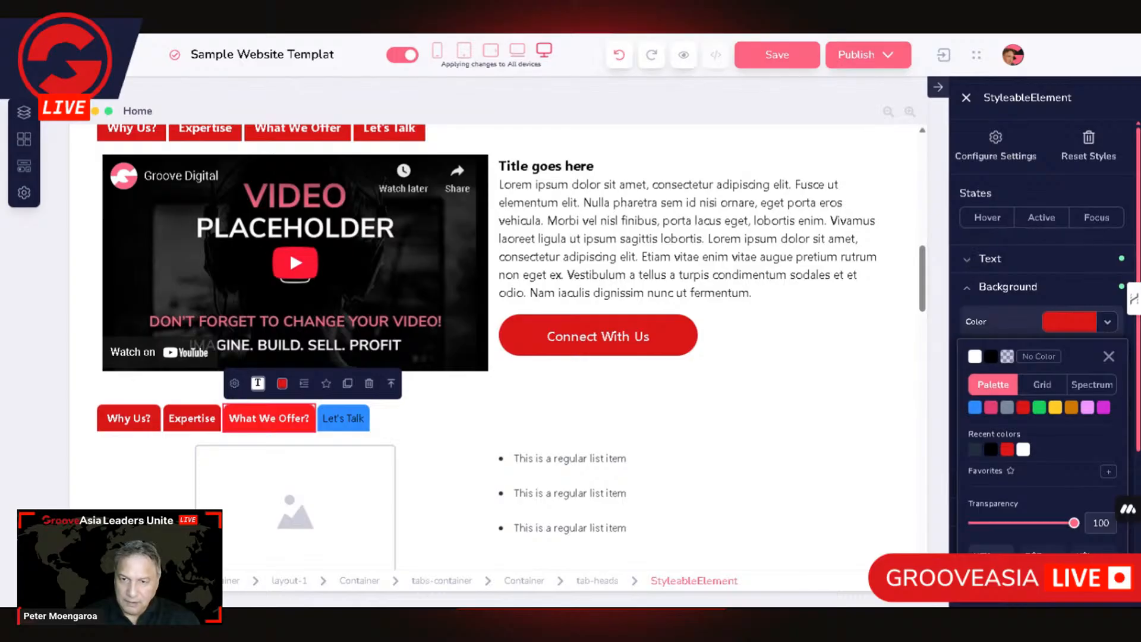
# Set the hover and active backgrounds of the lower "What We Offer?" tab to the recently used dark slate colour
pyautogui.click(987, 218)
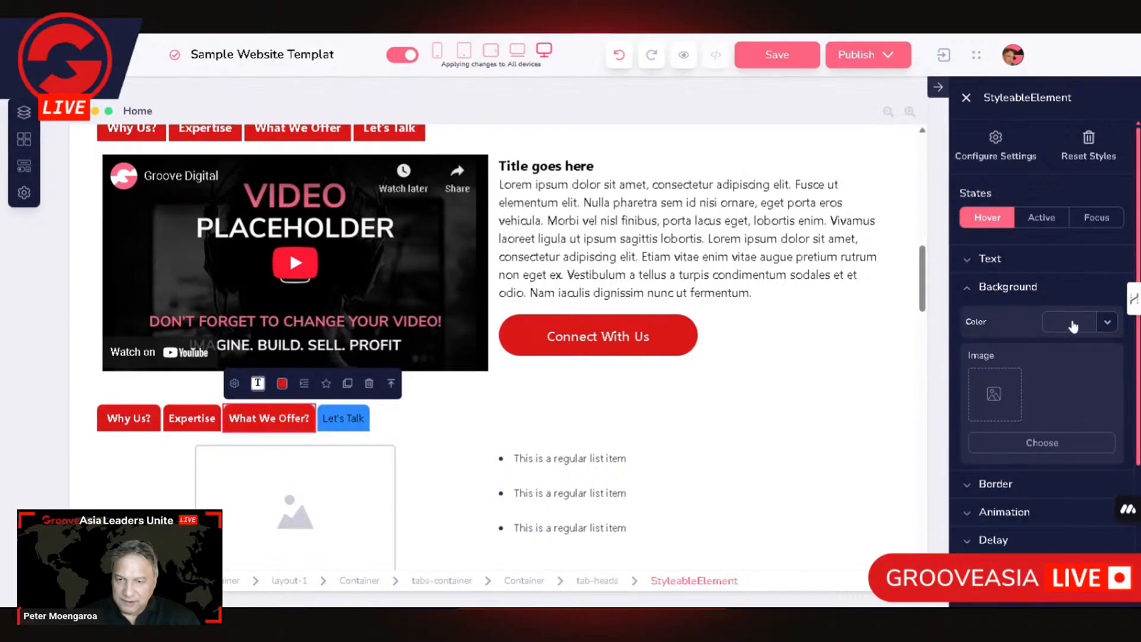
pyautogui.click(1073, 324)
pyautogui.click(976, 452)
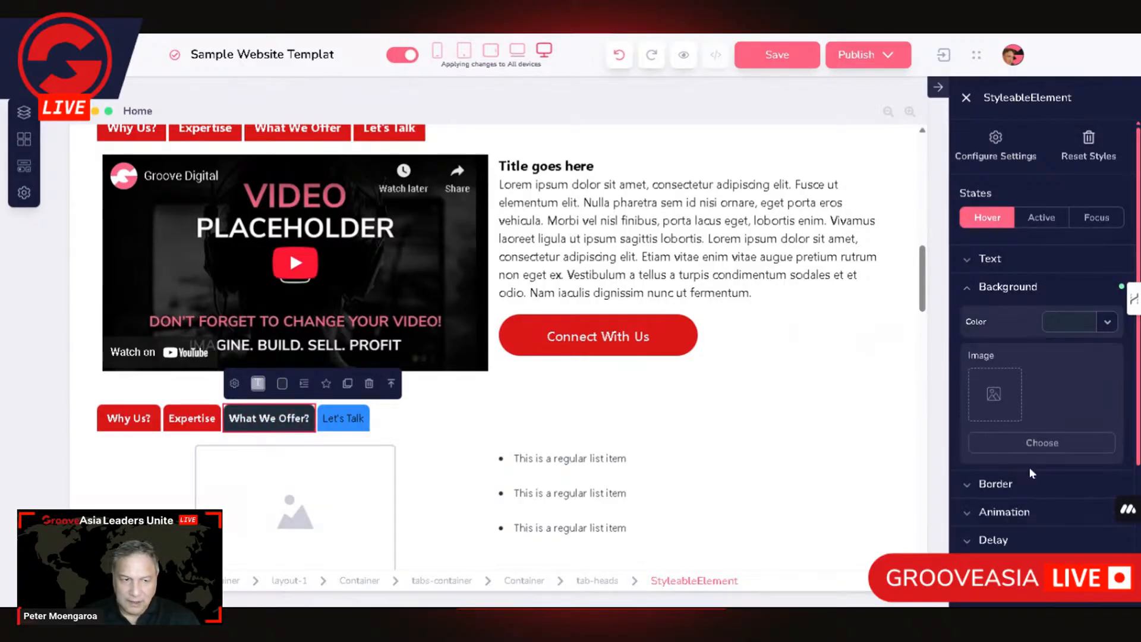
pyautogui.click(1041, 217)
pyautogui.click(1073, 323)
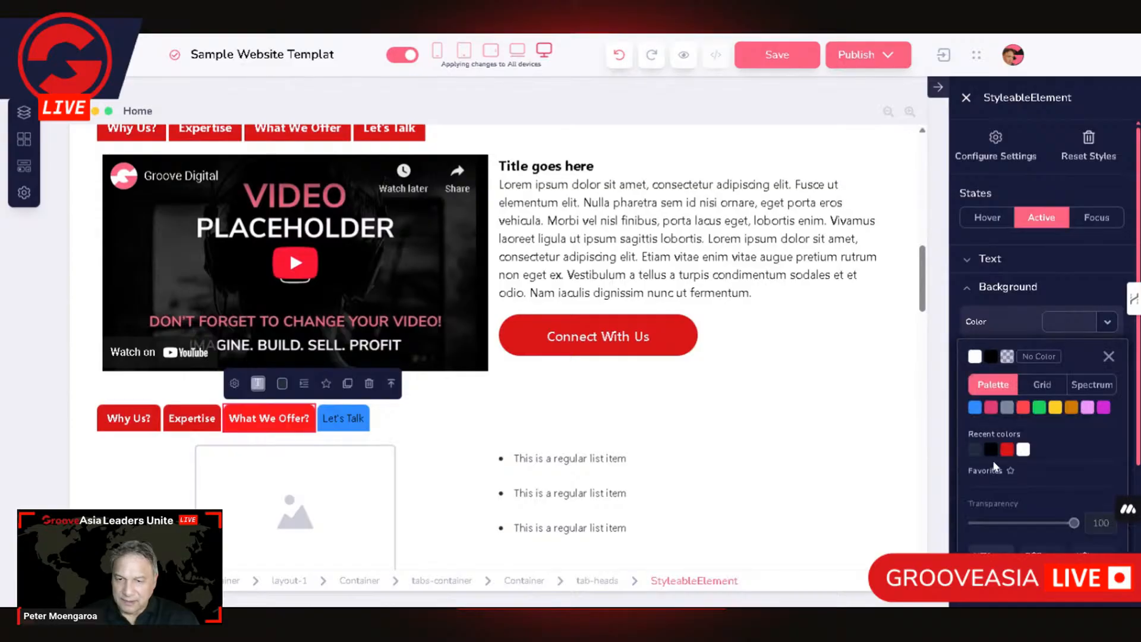
pyautogui.click(975, 450)
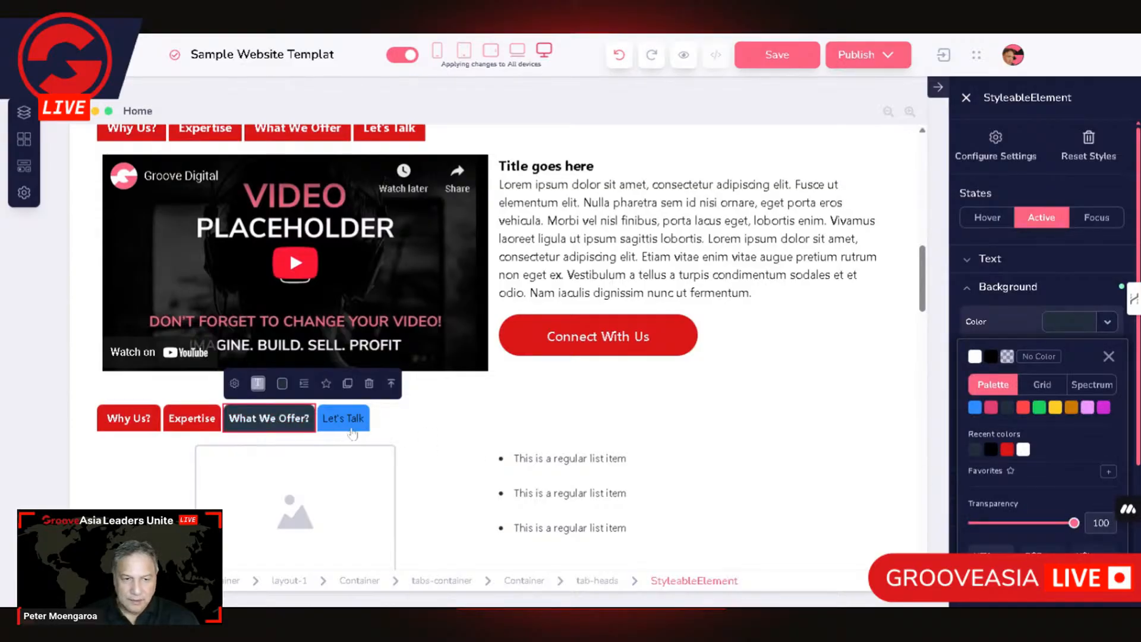
# Make the lower "Let's Talk" tab's text size 16, Bold and white
pyautogui.click(346, 428)
pyautogui.click(998, 259)
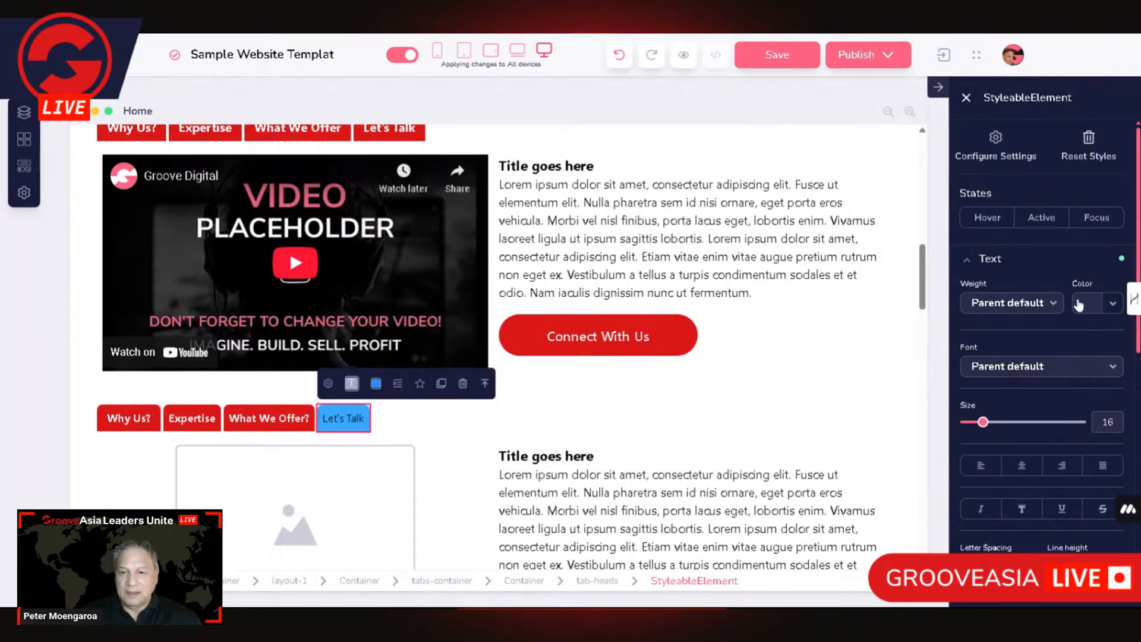
pyautogui.click(1052, 303)
pyautogui.click(1075, 399)
pyautogui.click(1091, 302)
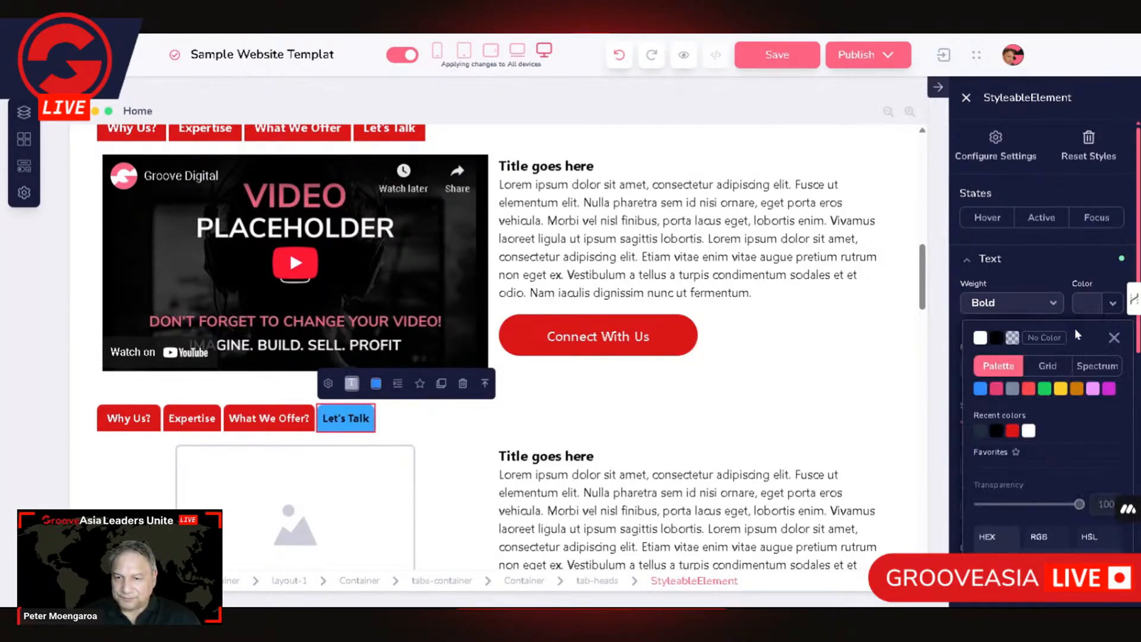
pyautogui.click(979, 338)
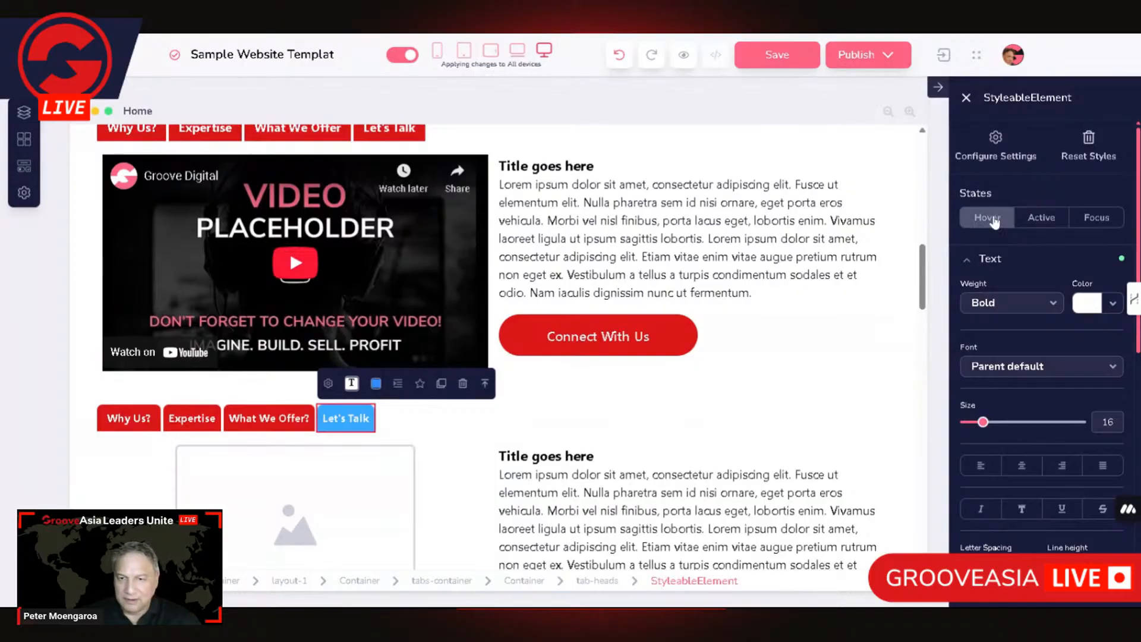
# Set the background of the lower "Let's Talk" tab to the recently used red
pyautogui.click(976, 261)
pyautogui.click(1006, 294)
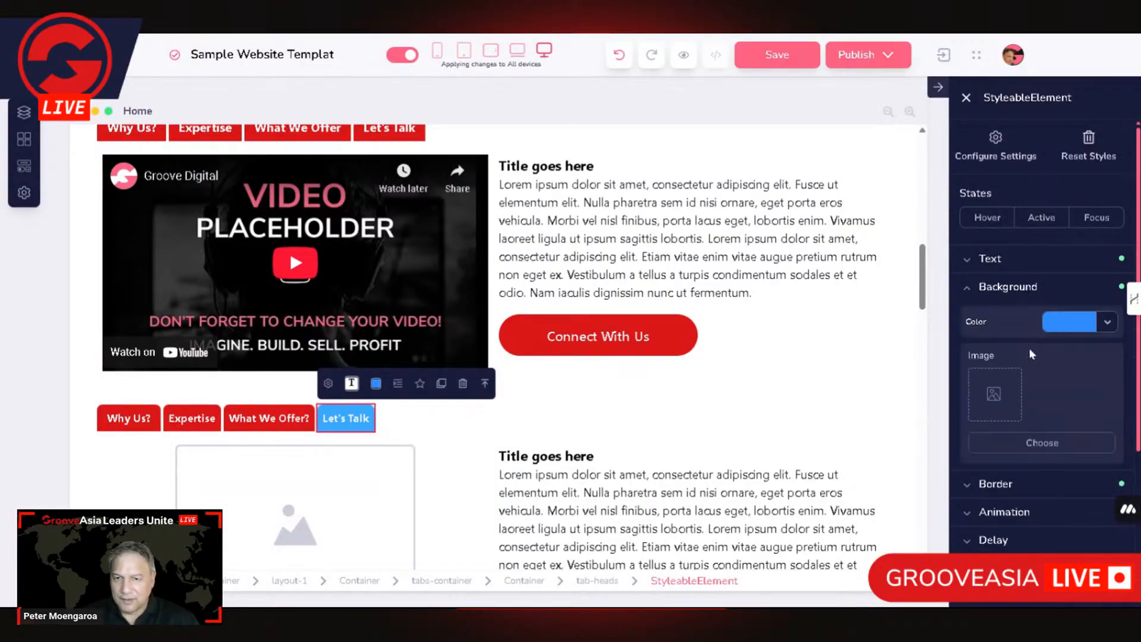
pyautogui.click(1071, 328)
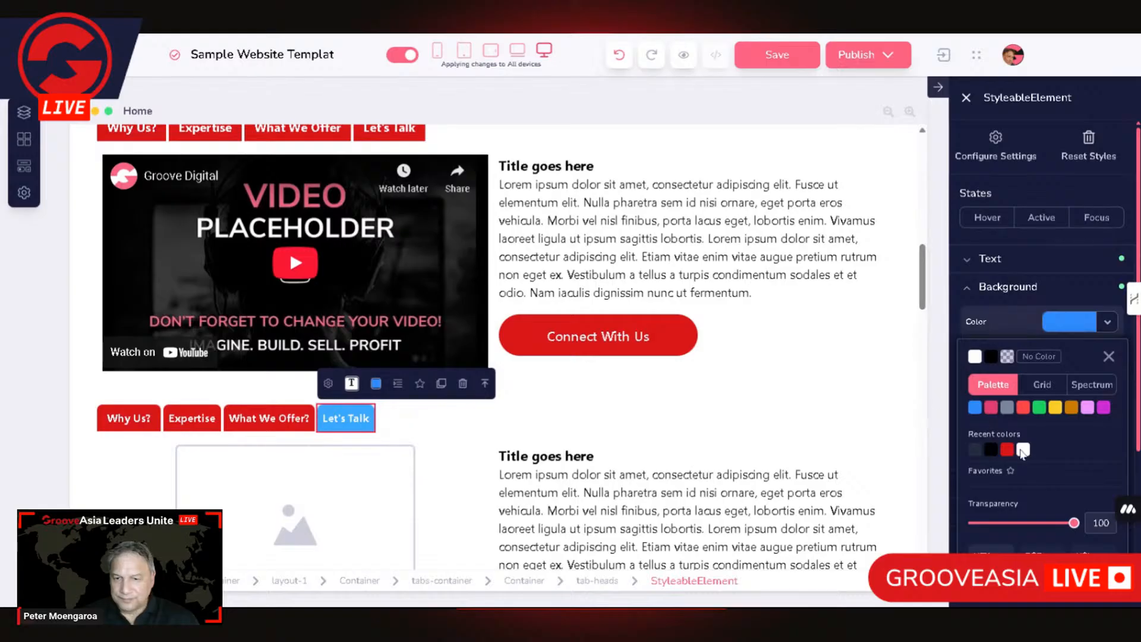
pyautogui.click(1007, 450)
# Set the hover and active backgrounds of the lower "Let's Talk" tab to the recently used dark slate colour
pyautogui.click(987, 217)
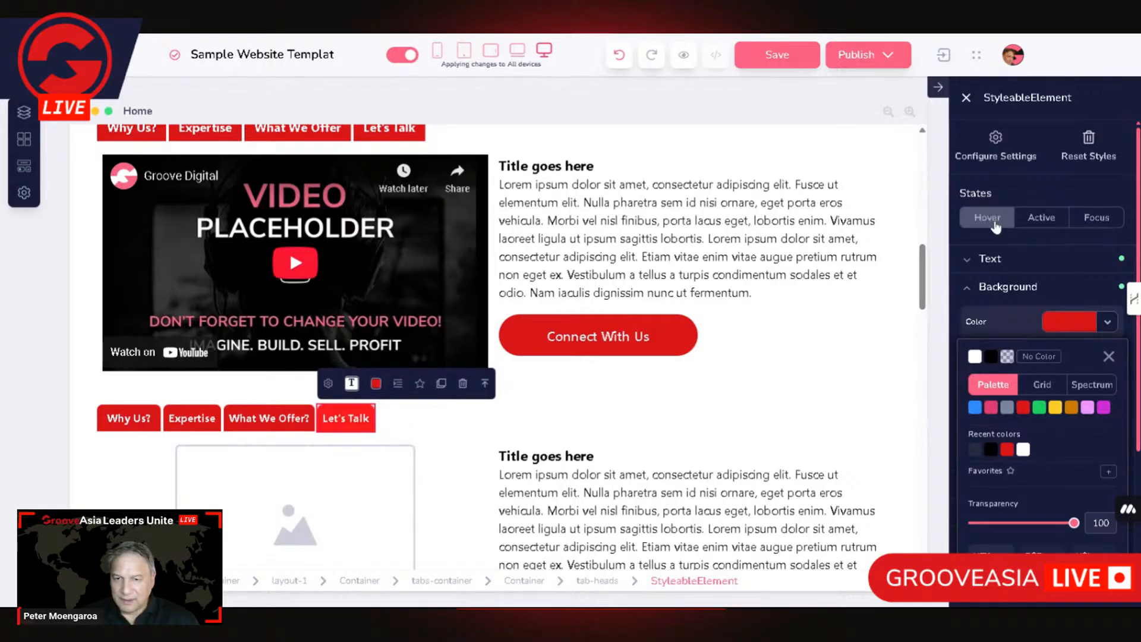
pyautogui.click(1070, 322)
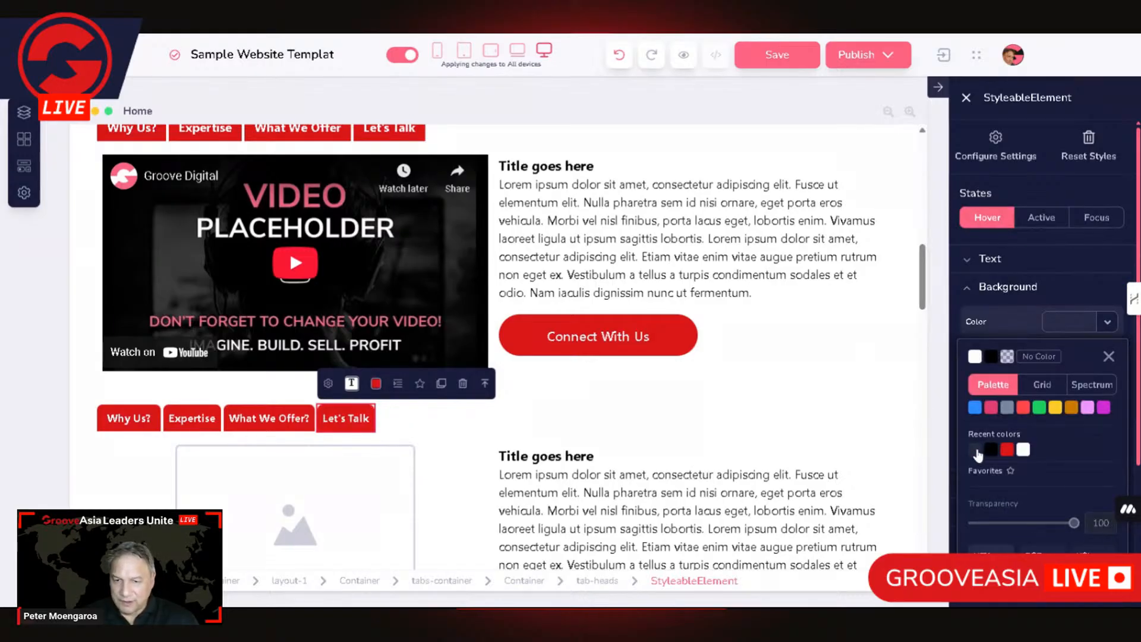
pyautogui.click(975, 451)
pyautogui.click(1044, 217)
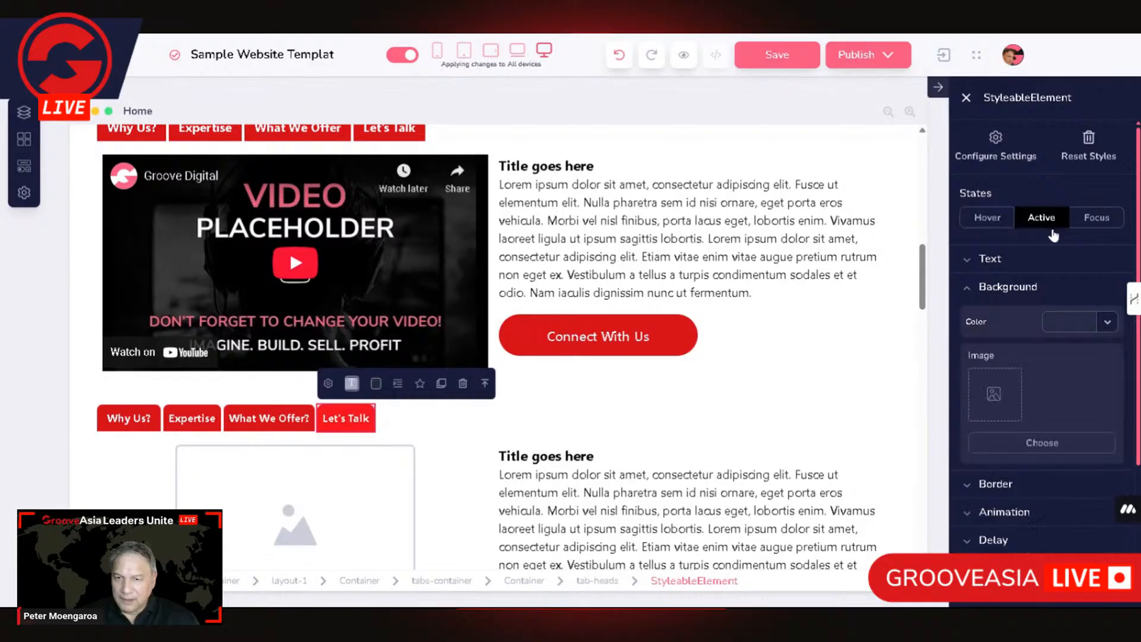
pyautogui.click(1067, 324)
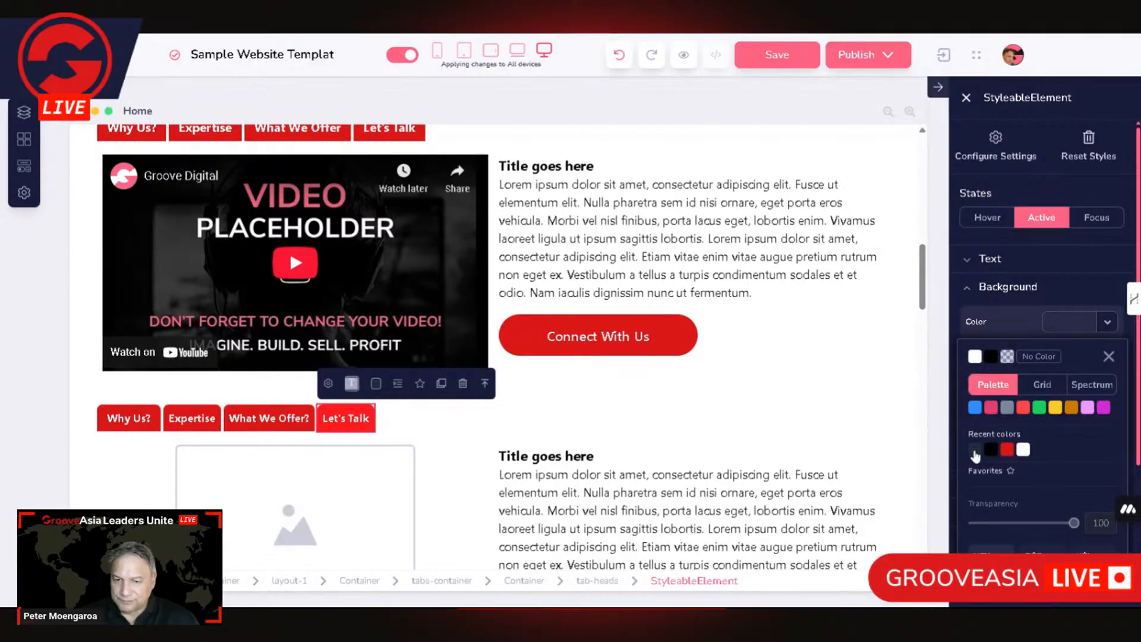
pyautogui.click(975, 450)
pyautogui.click(550, 416)
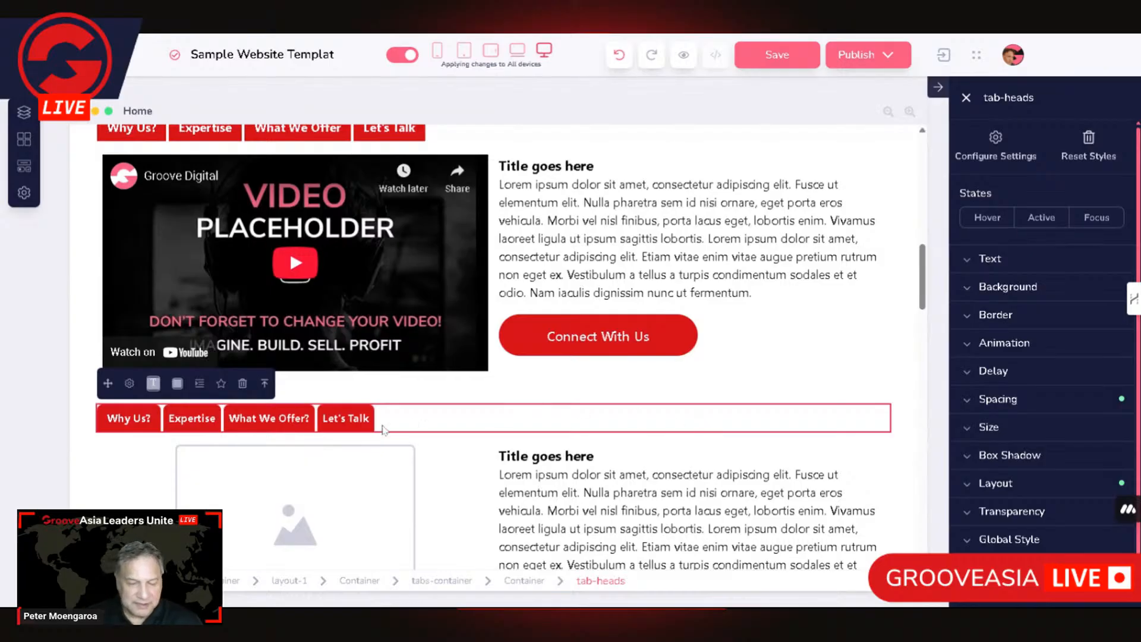
# Check the restyled lower tabs and the content shown under "Let's Talk", "Why Us?" and "Expertise"
pyautogui.click(348, 417)
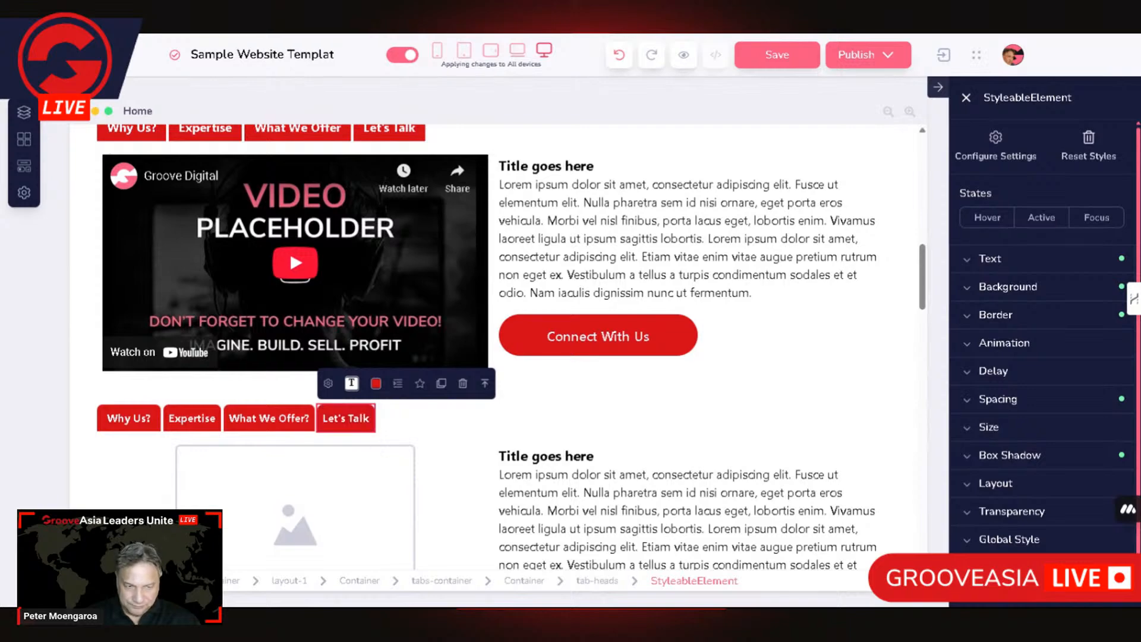
pyautogui.scroll(-3, 330, 446)
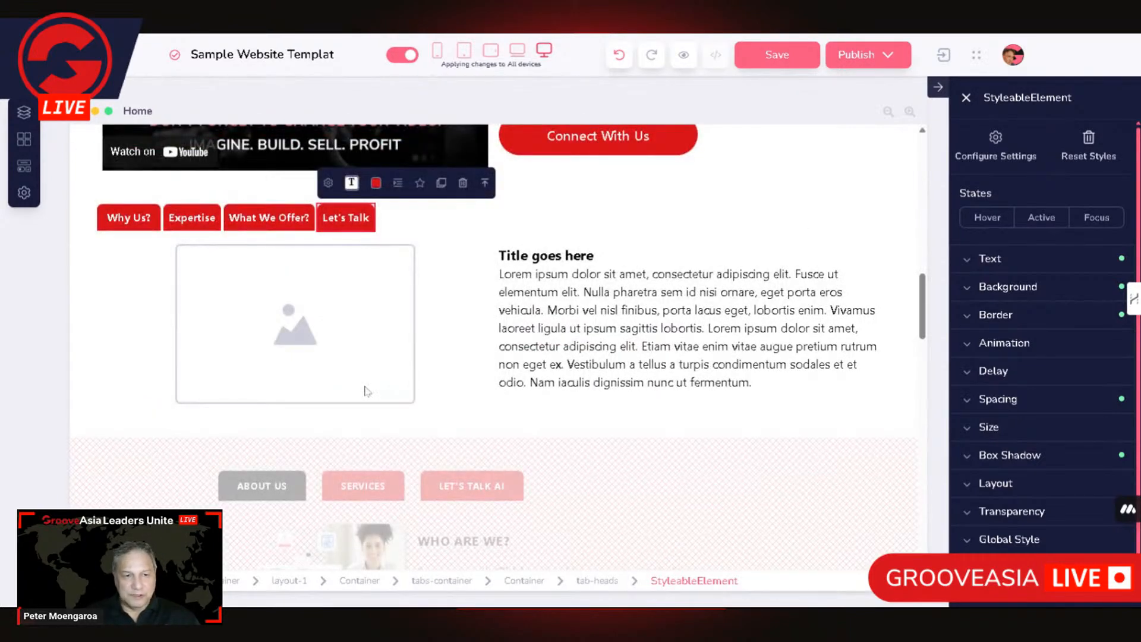
pyautogui.scroll(3, 666, 254)
pyautogui.scroll(-3, 665, 255)
pyautogui.click(141, 268)
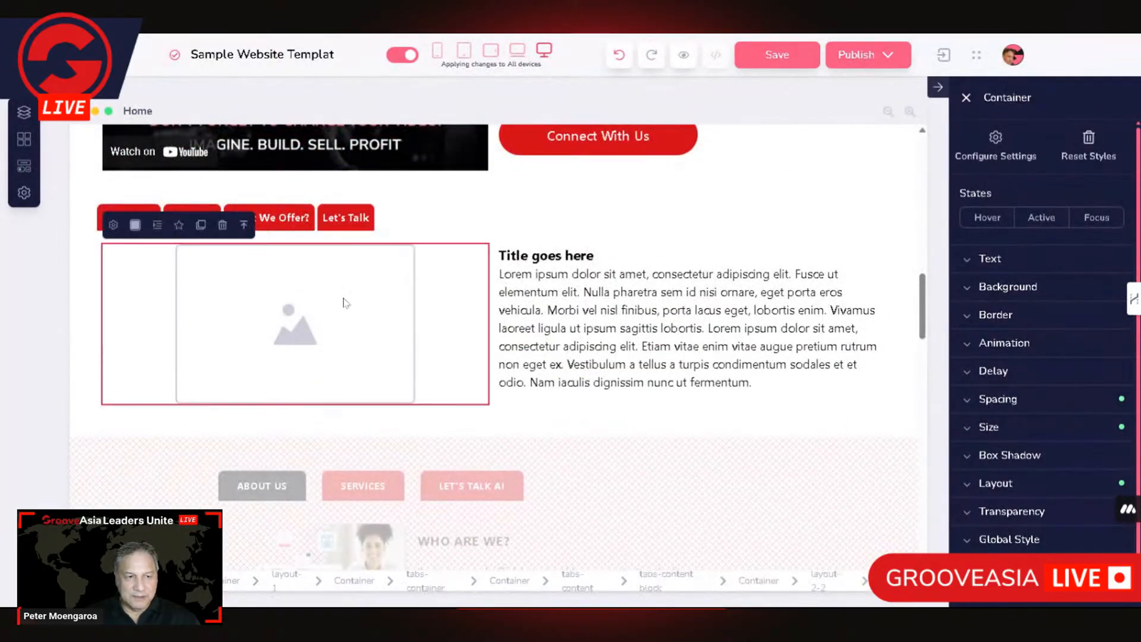
pyautogui.click(312, 298)
pyautogui.click(124, 226)
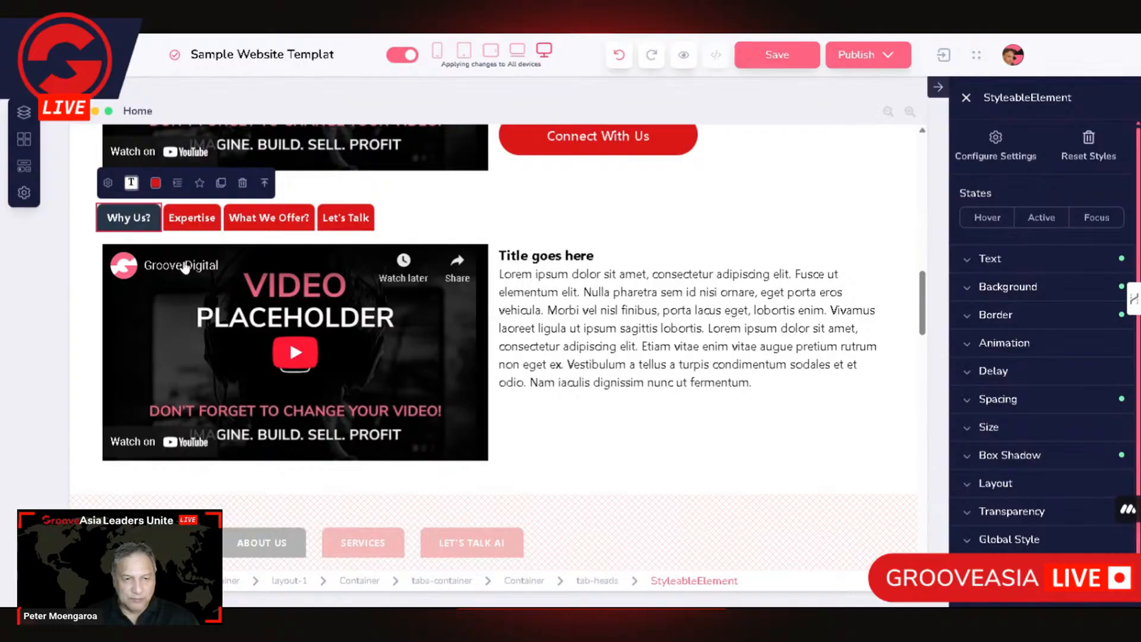
pyautogui.click(190, 220)
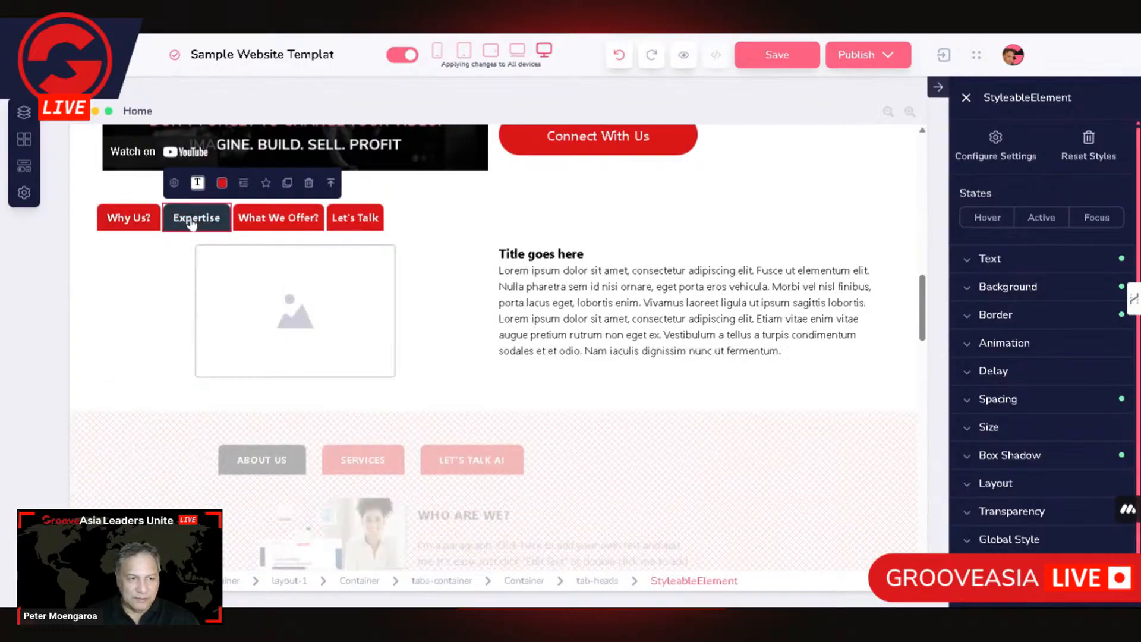
# Open the image library for the placeholder image in the lower "Expertise" tab
pyautogui.click(271, 285)
pyautogui.click(222, 224)
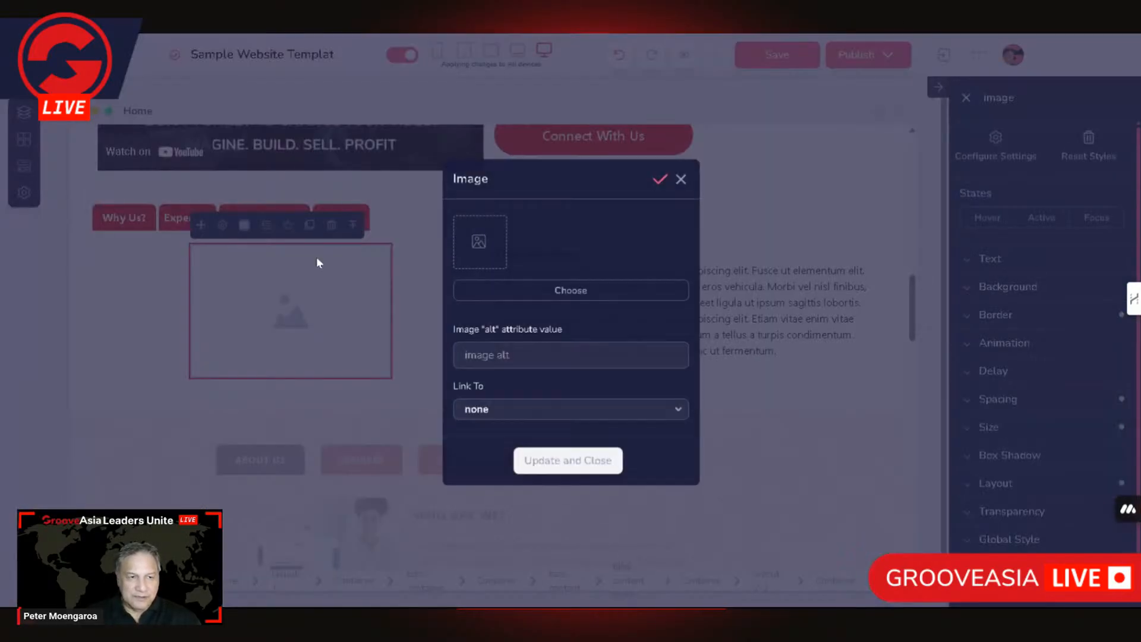
pyautogui.click(565, 291)
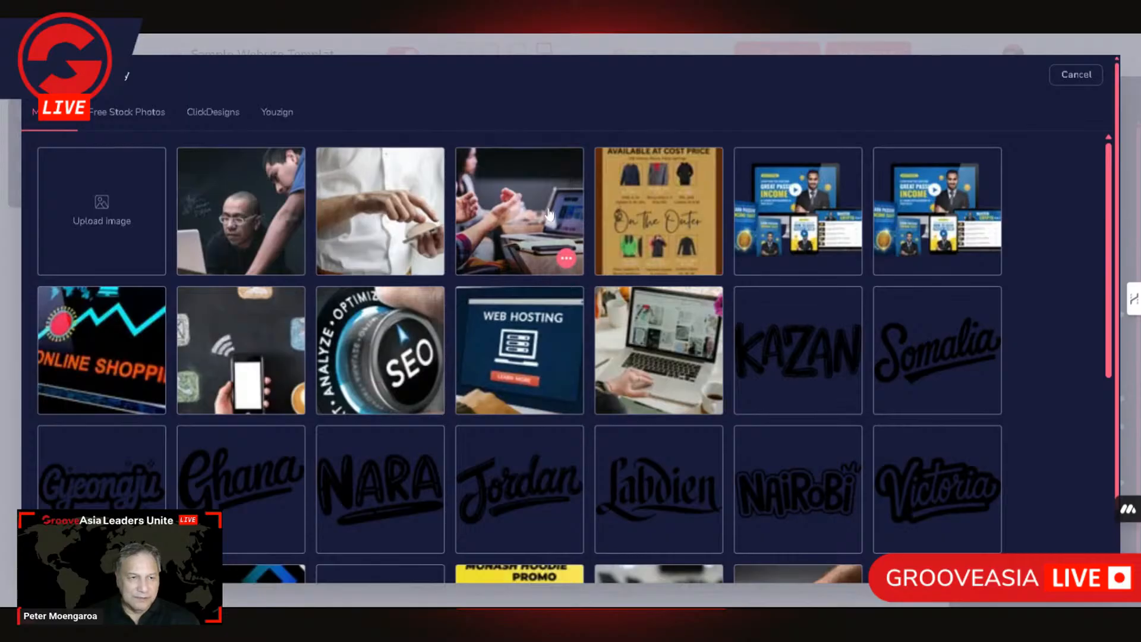
pyautogui.click(1076, 75)
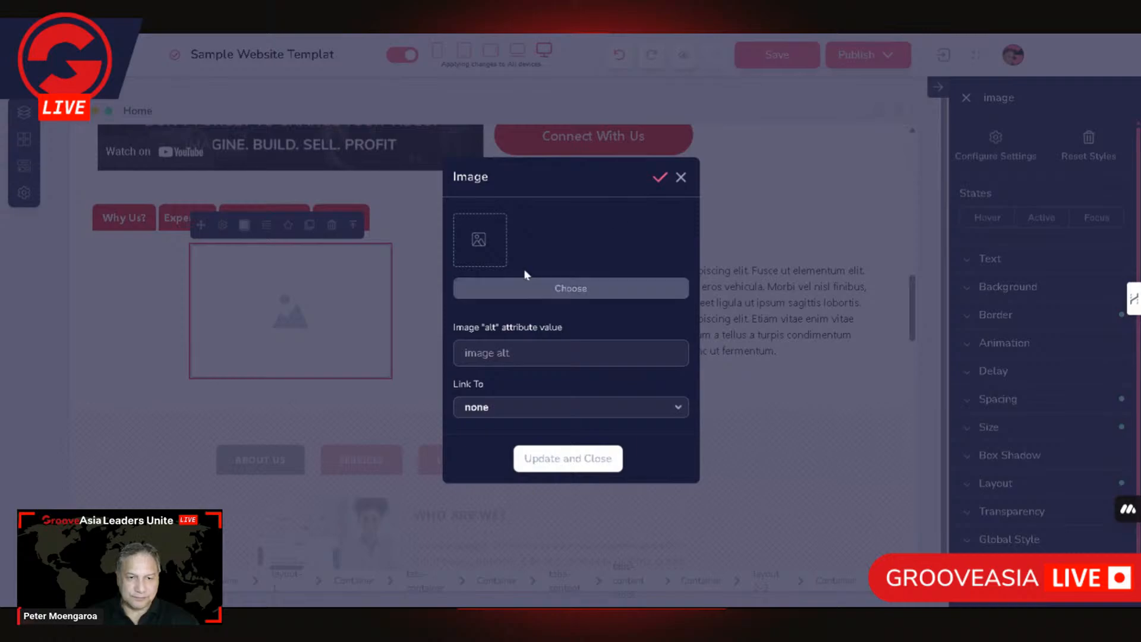
pyautogui.click(551, 291)
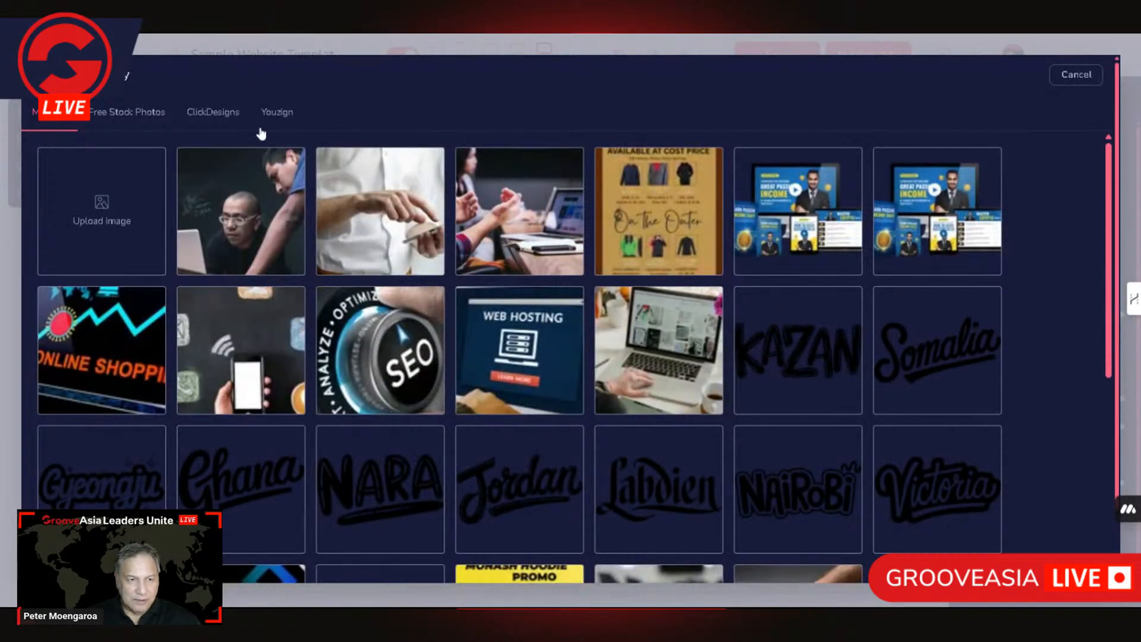
# Search the free stock photos for "expertise" and look through the results
pyautogui.click(131, 116)
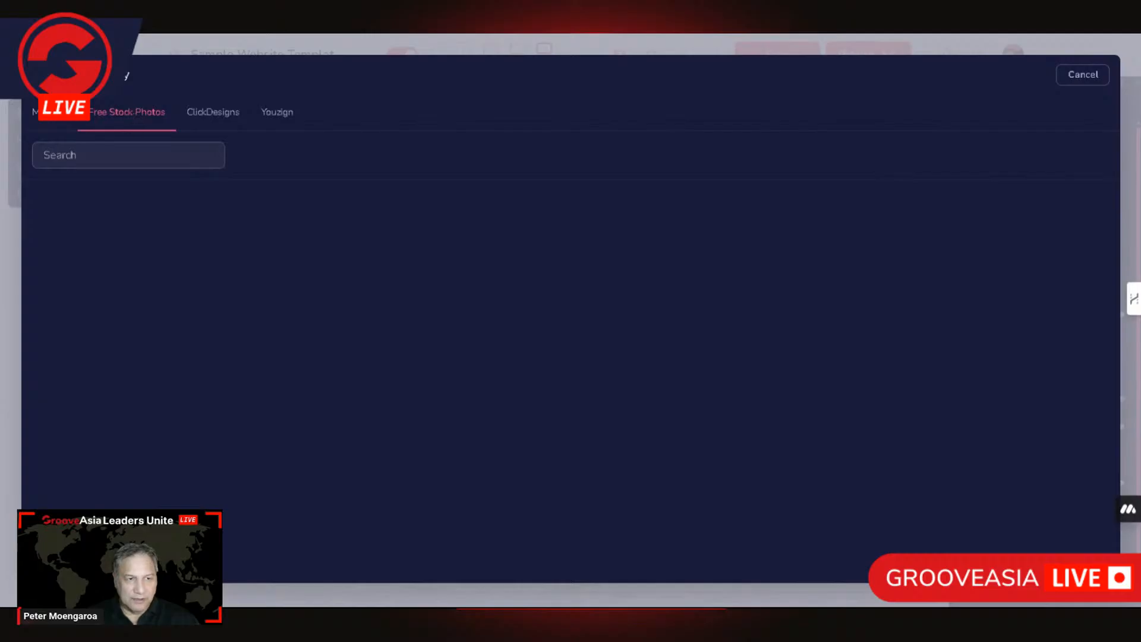
pyautogui.write('e')
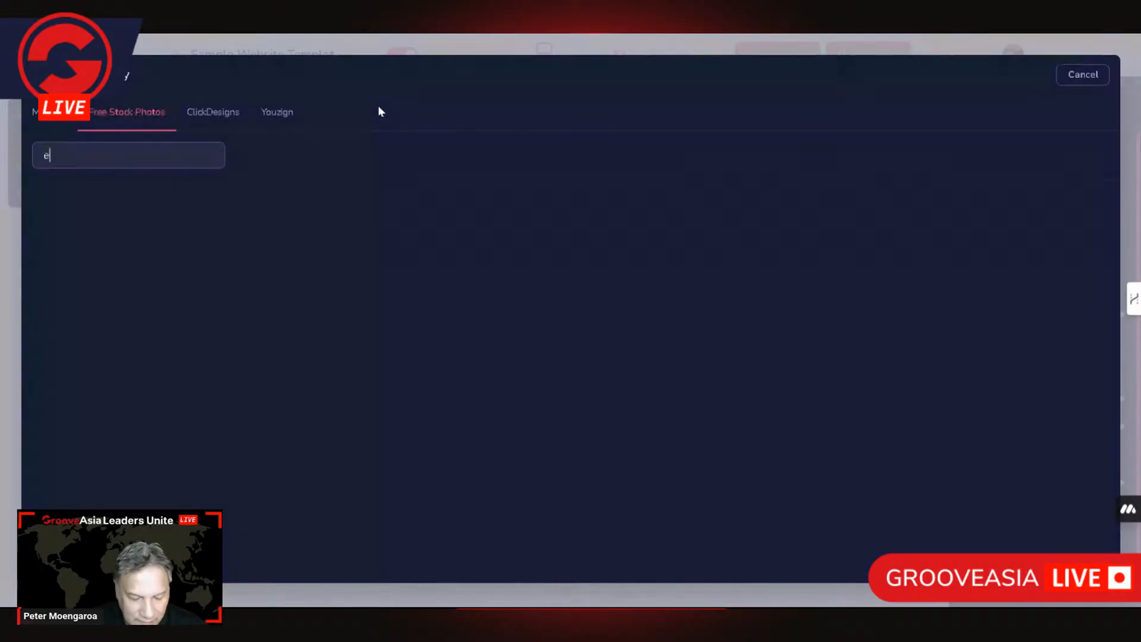
pyautogui.write('xper`ti')
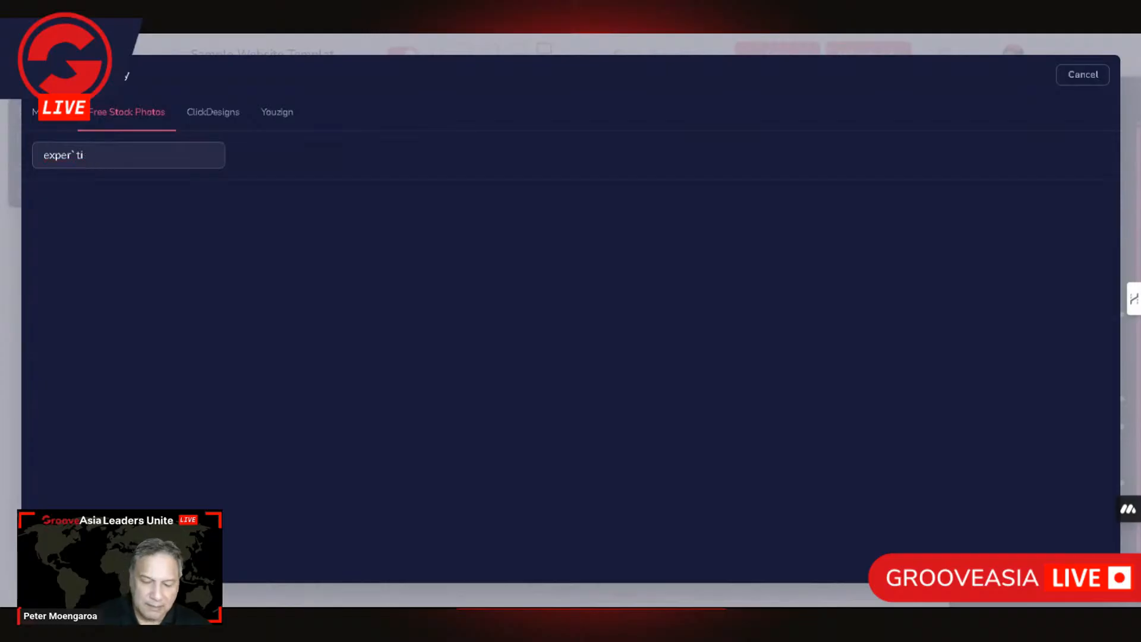
pyautogui.write('se')
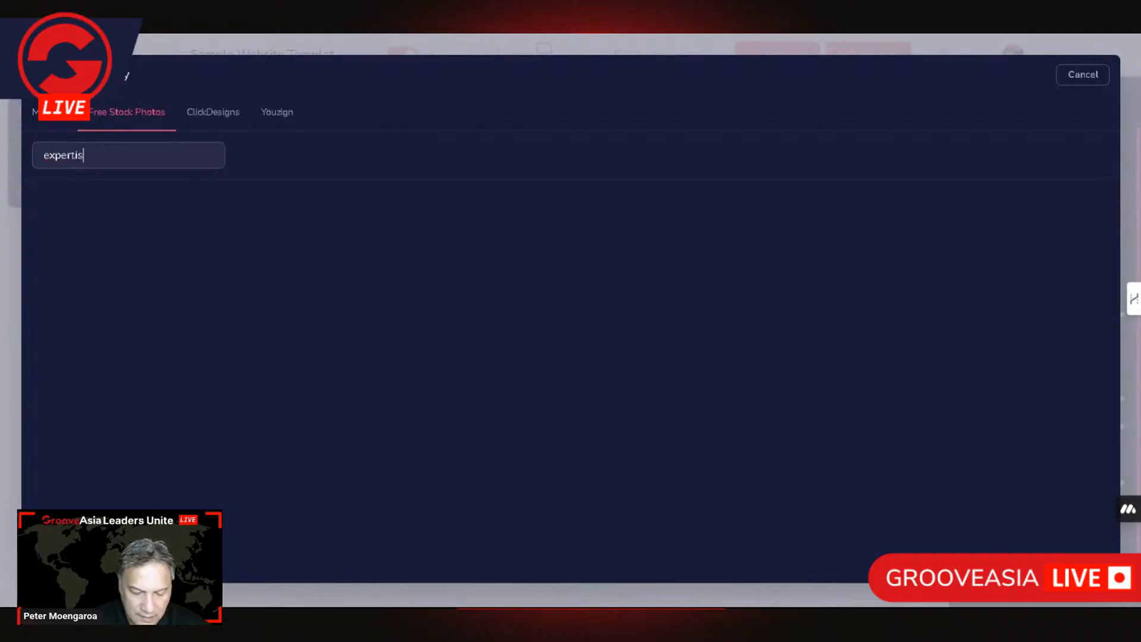
pyautogui.press('Return')
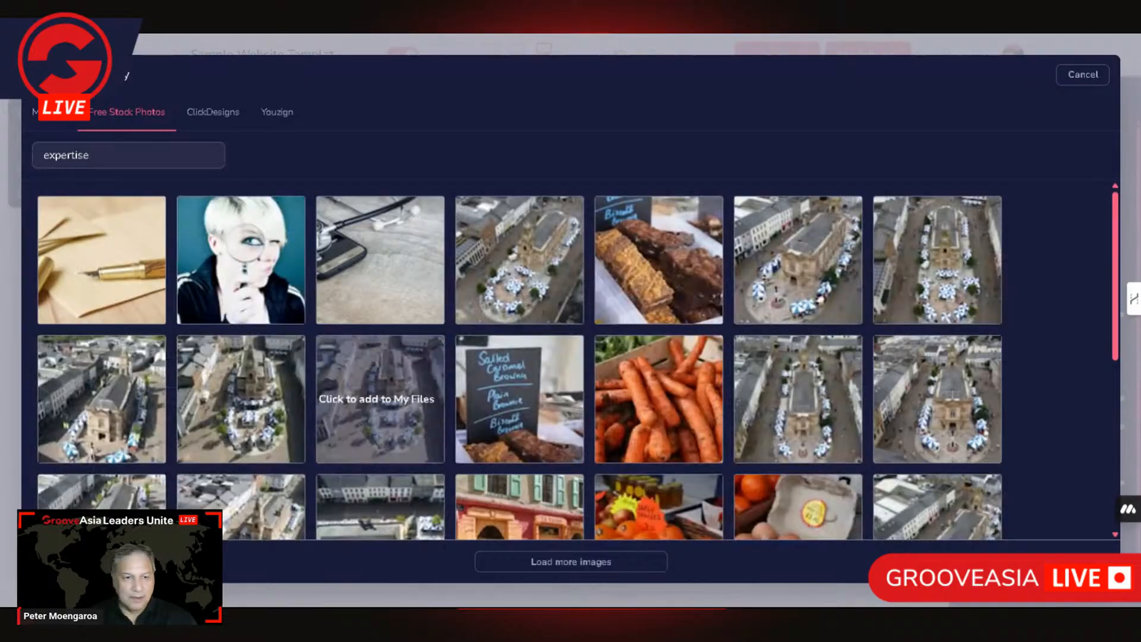
pyautogui.scroll(-5, 372, 389)
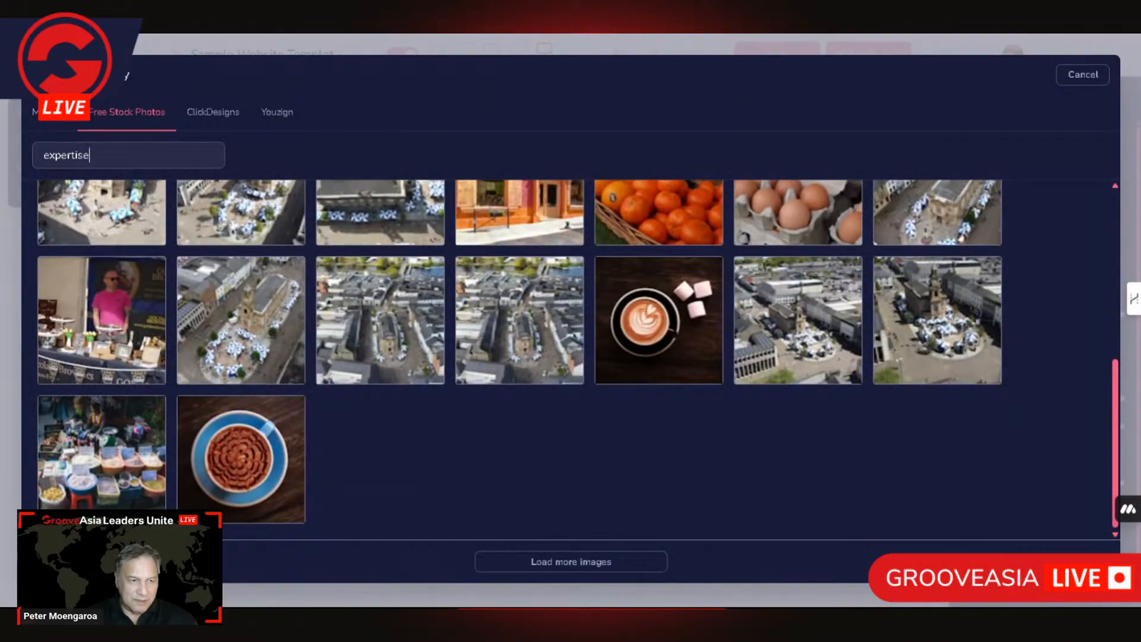
# Search the free stock photos for "expert" instead
pyautogui.doubleClick(55, 155)
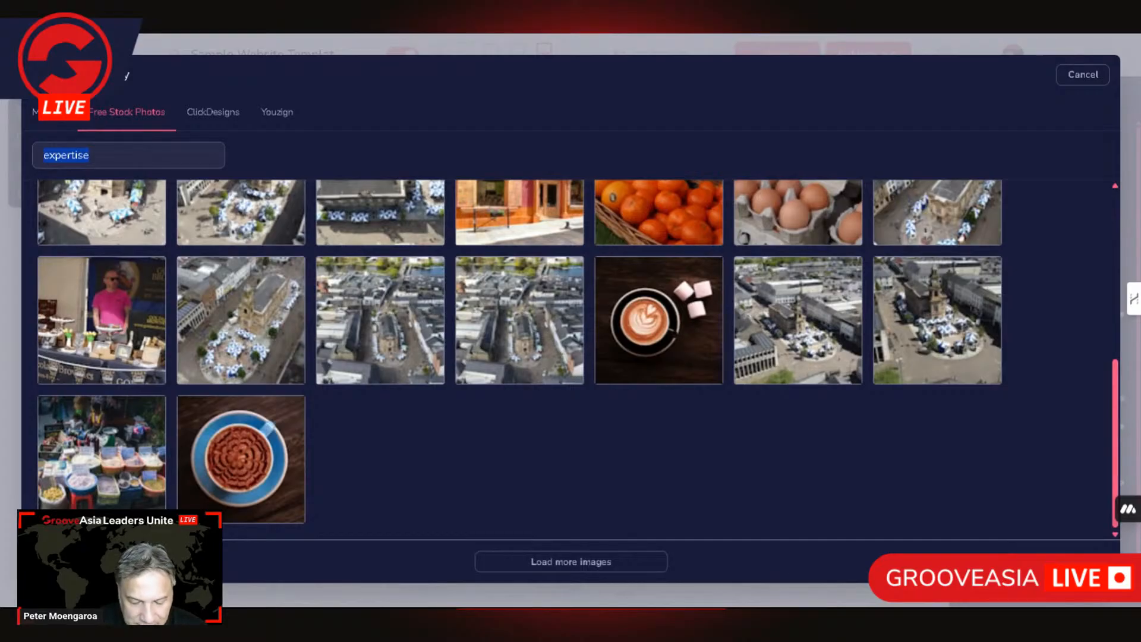
pyautogui.write('expert')
pyautogui.press('Return')
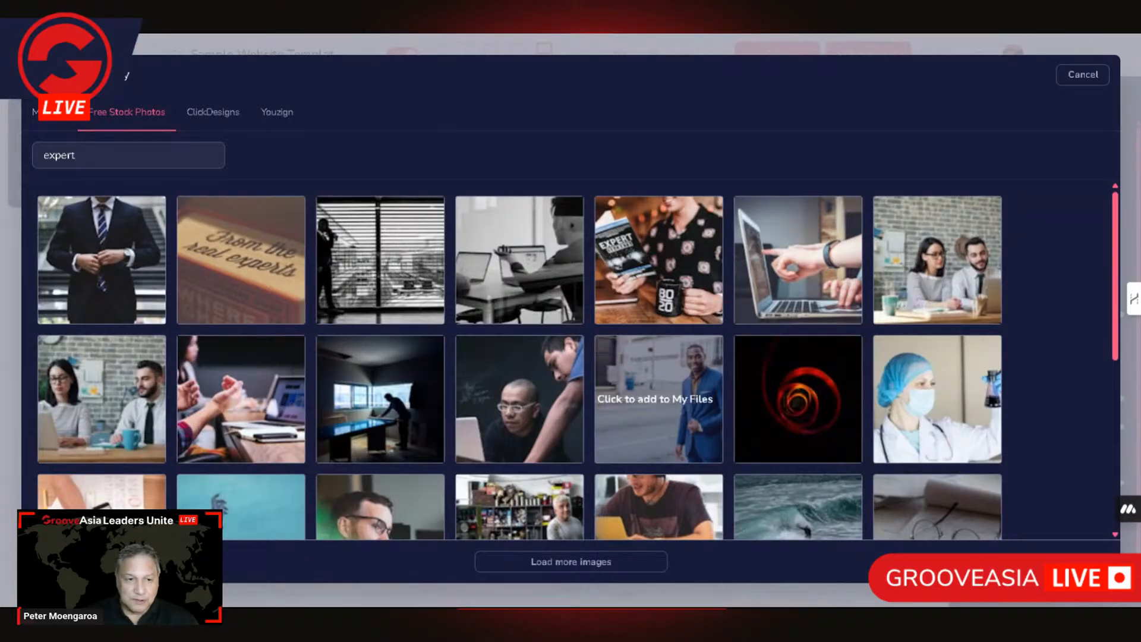
# Browse the stock results and add the photo of the woman and man at a desk by a brick wall to the image files
pyautogui.scroll(-3, 669, 424)
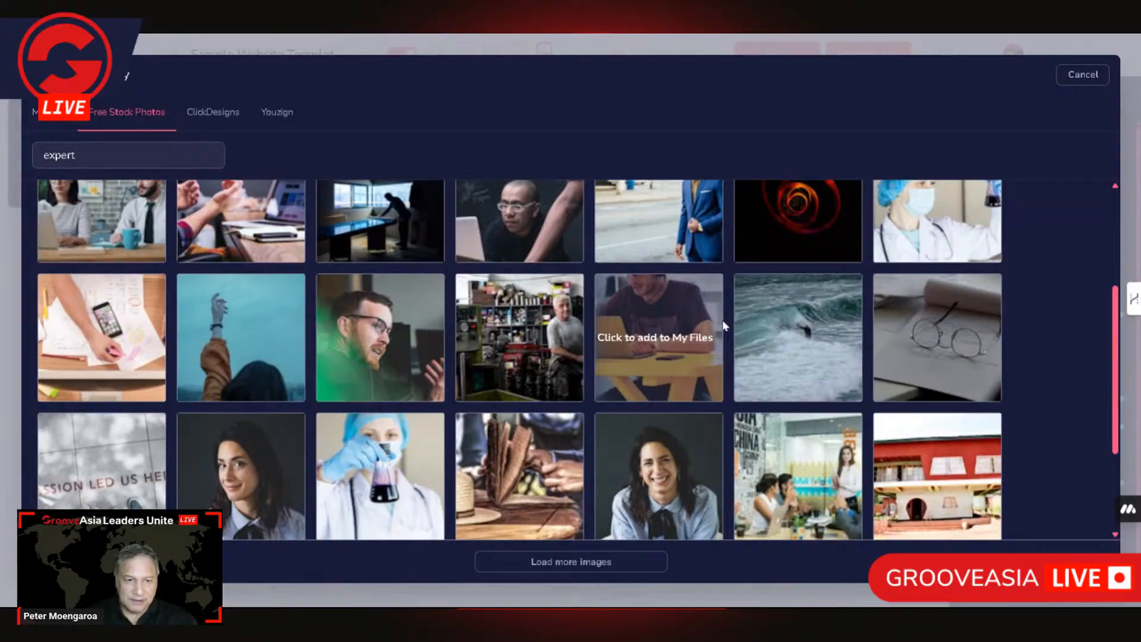
pyautogui.scroll(3, 723, 326)
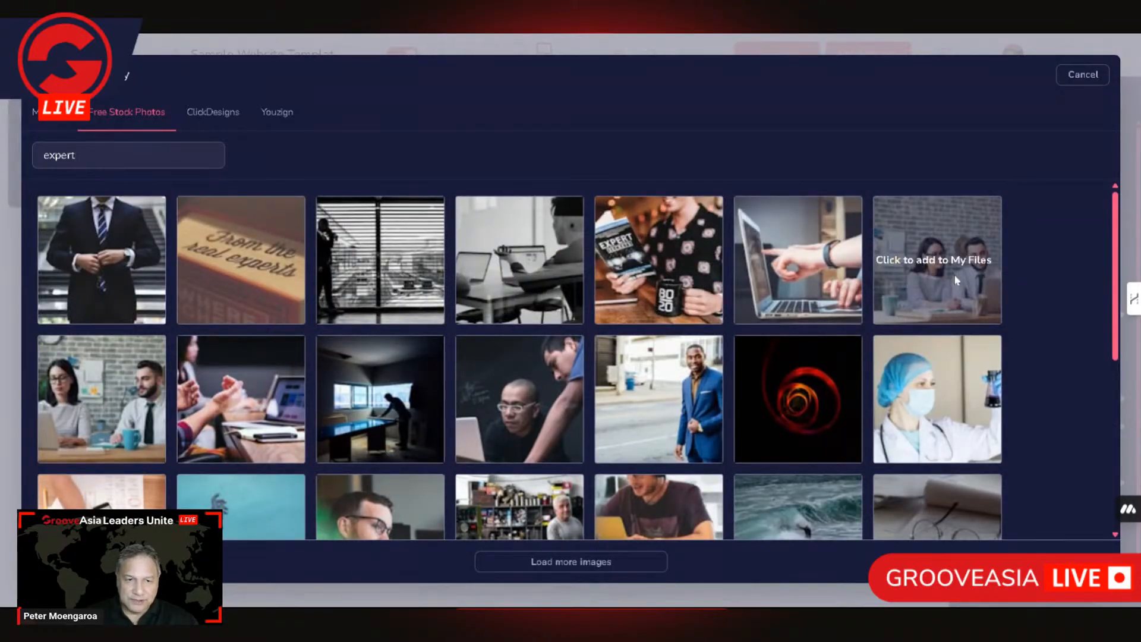
pyautogui.click(937, 260)
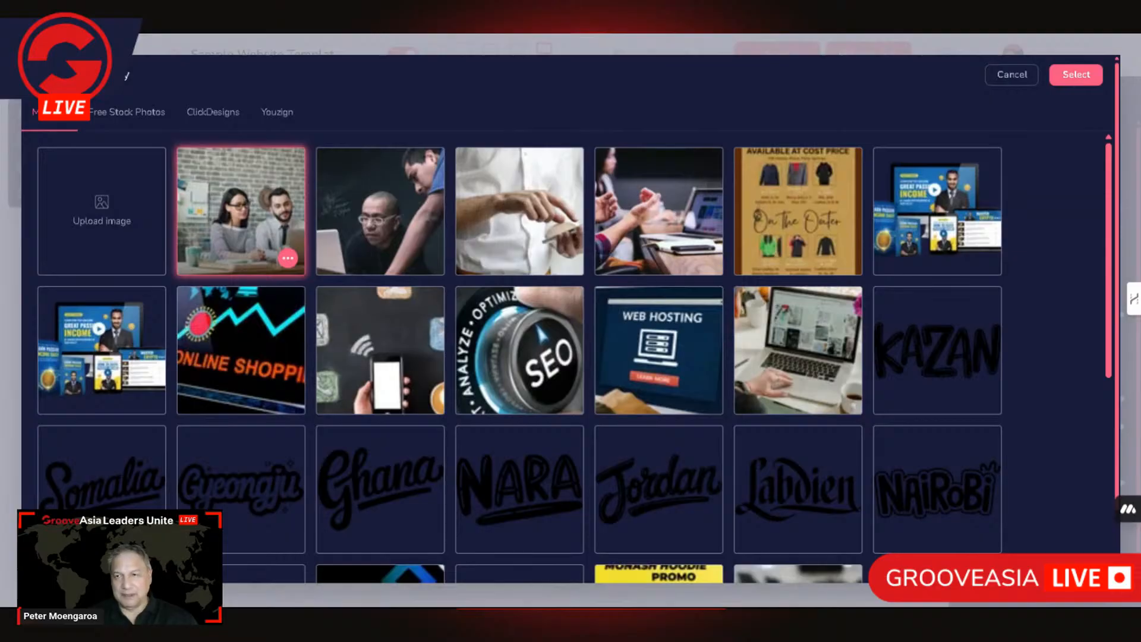
# Resize the added brick-wall office photo to 400 px wide with locked proportions and place it in the "Expertise" tab's image element
pyautogui.click(288, 258)
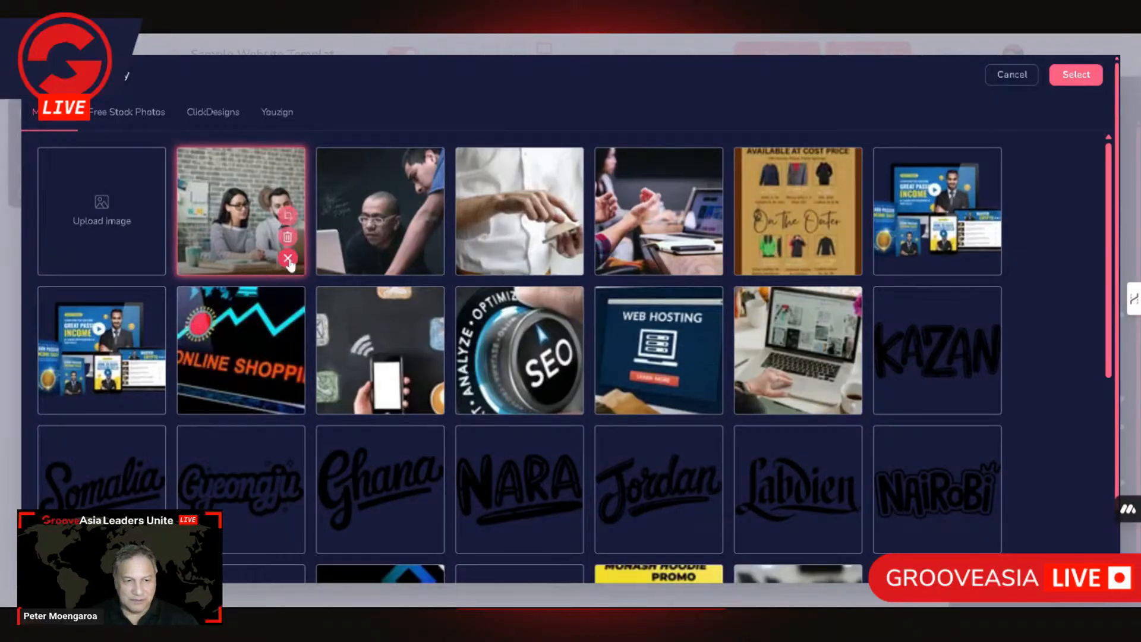
pyautogui.click(288, 206)
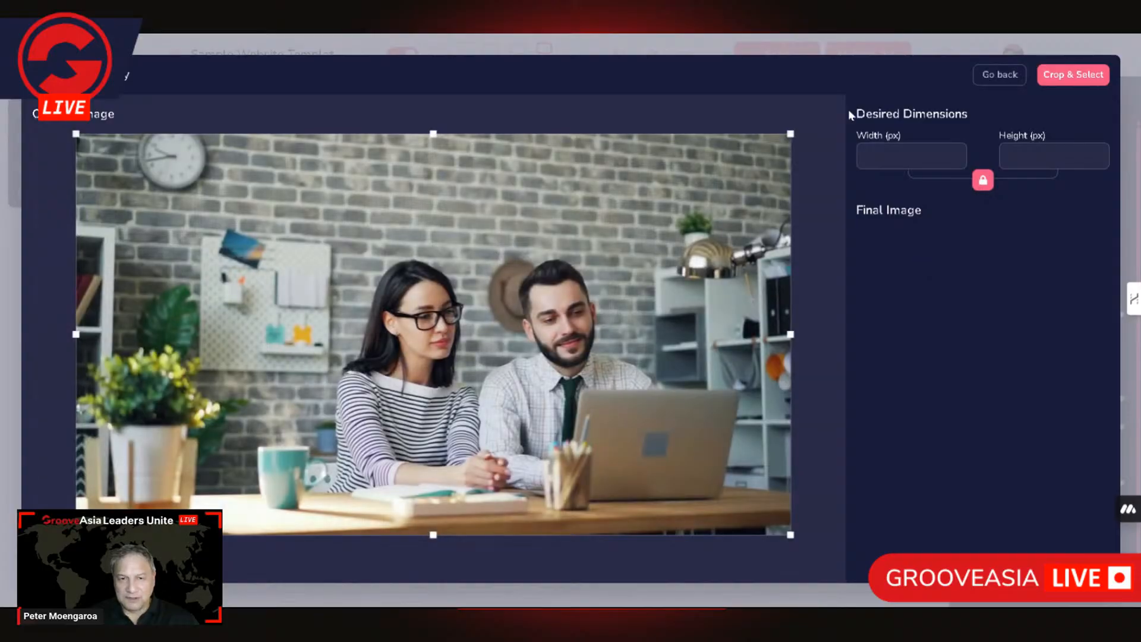
pyautogui.doubleClick(882, 155)
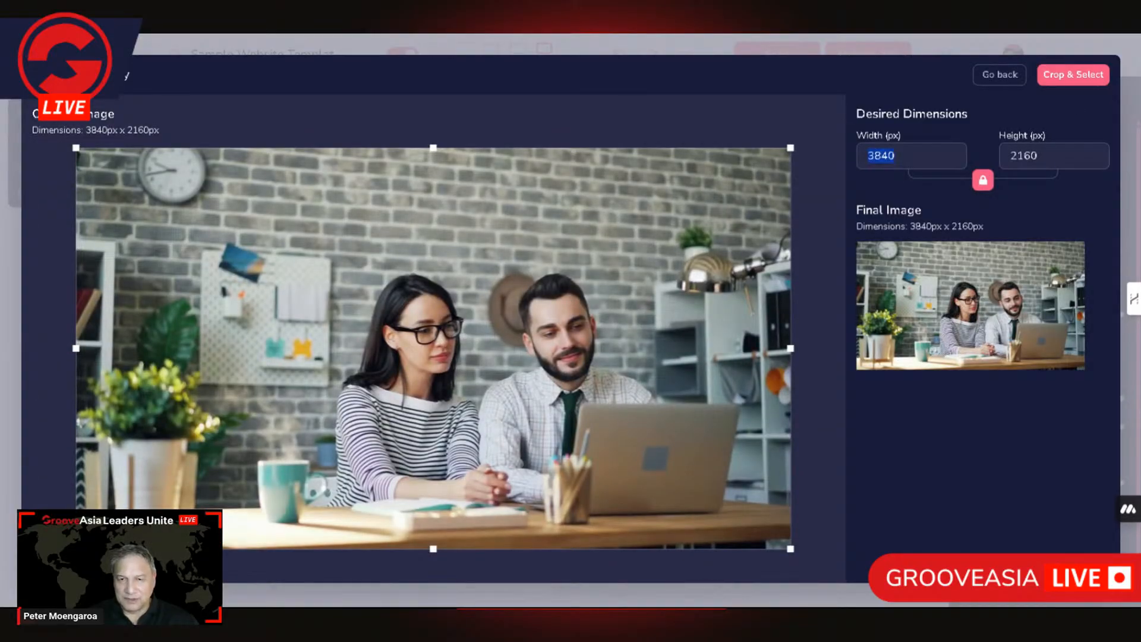
pyautogui.write('300')
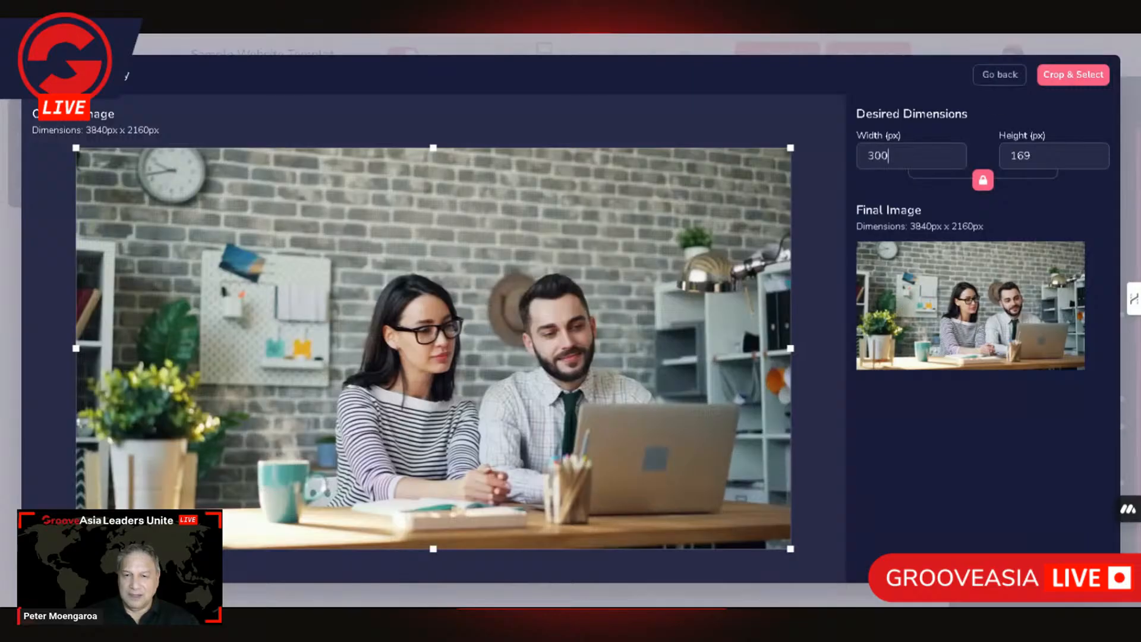
pyautogui.click(1084, 76)
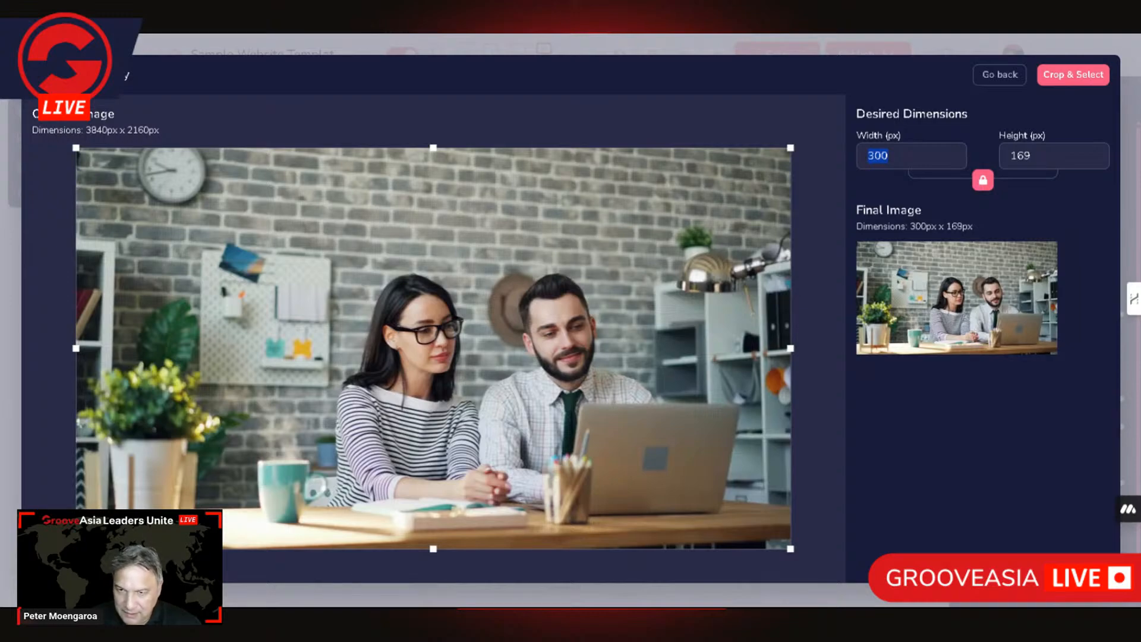
pyautogui.write('4')
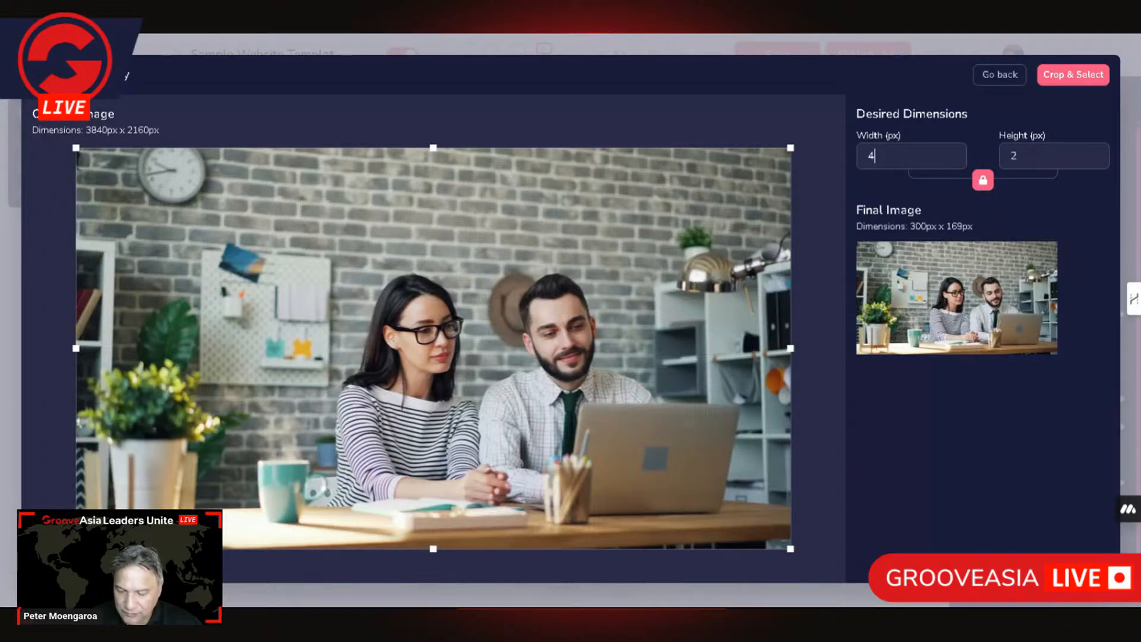
pyautogui.write('00')
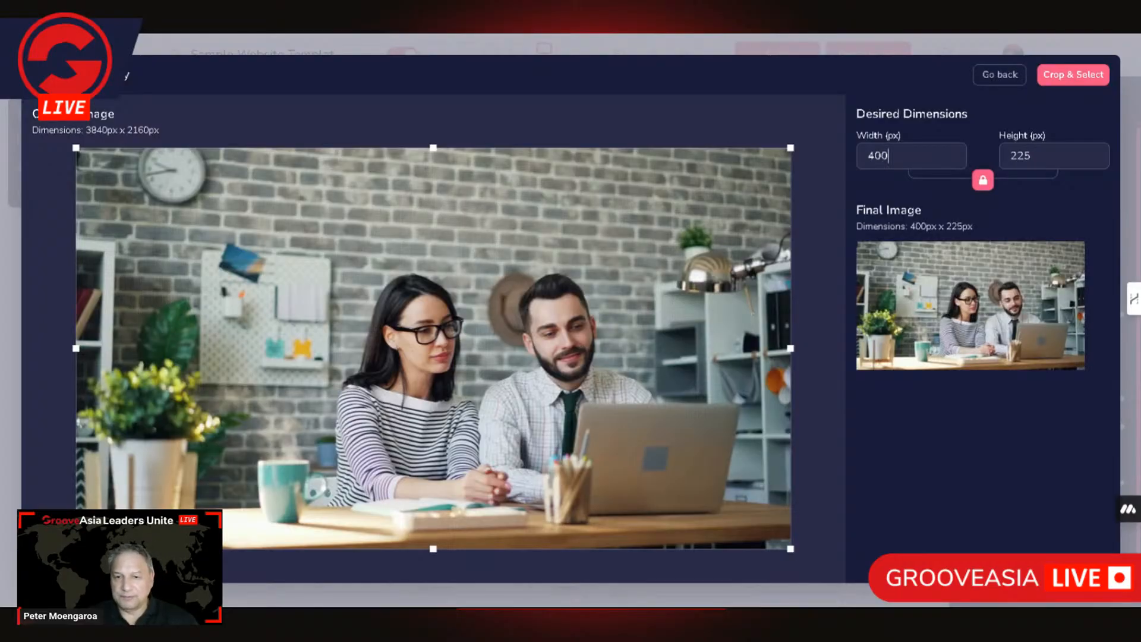
pyautogui.click(1074, 75)
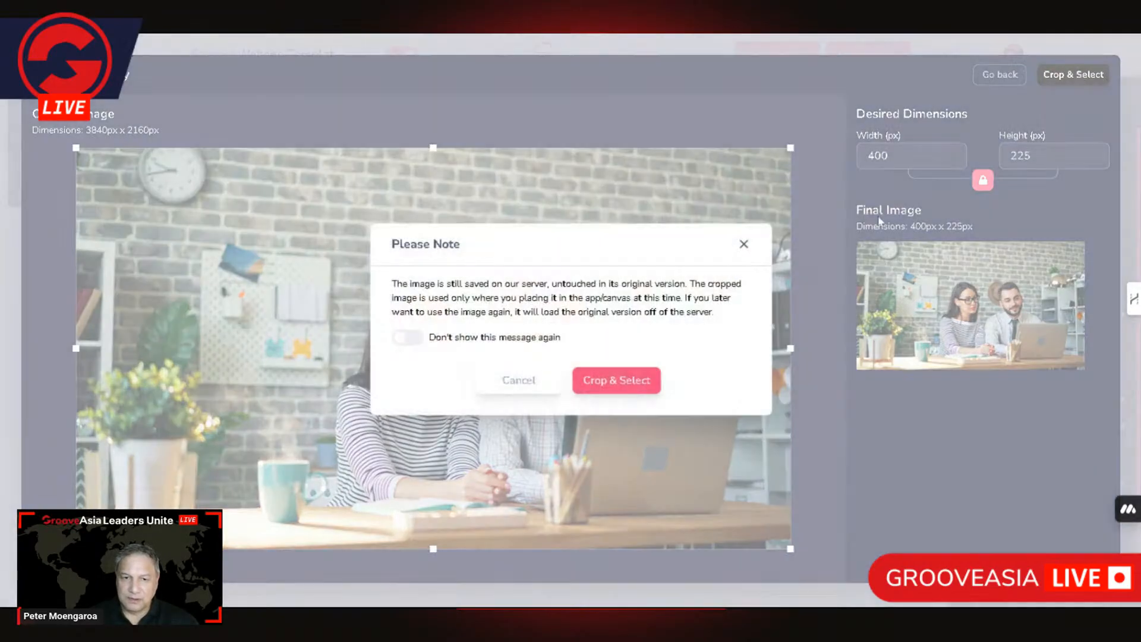
pyautogui.click(627, 379)
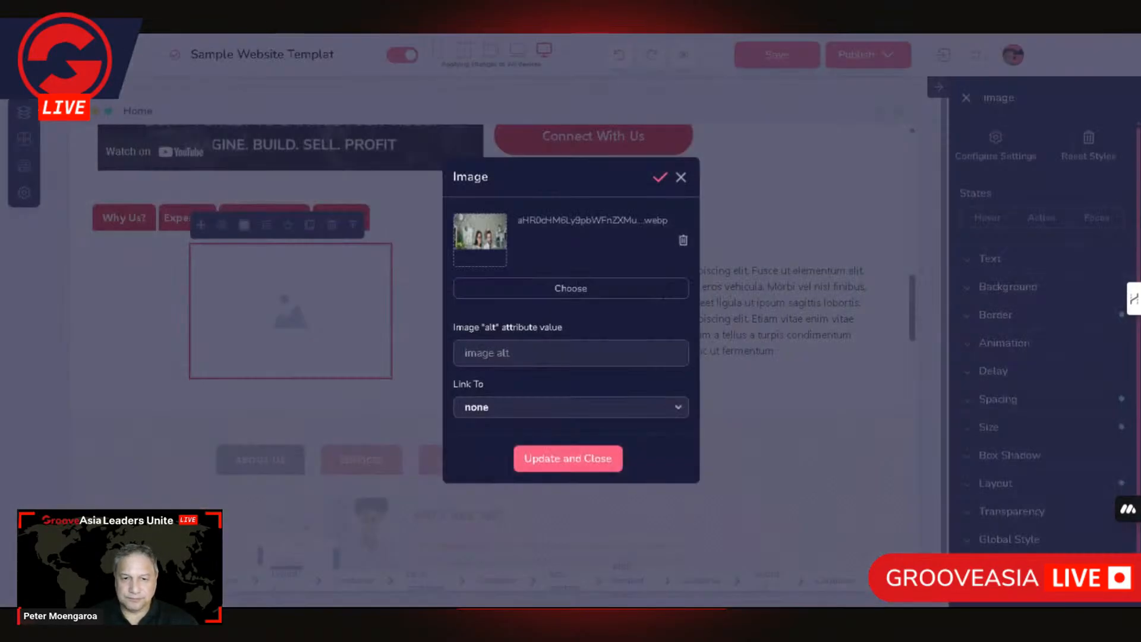
pyautogui.click(594, 457)
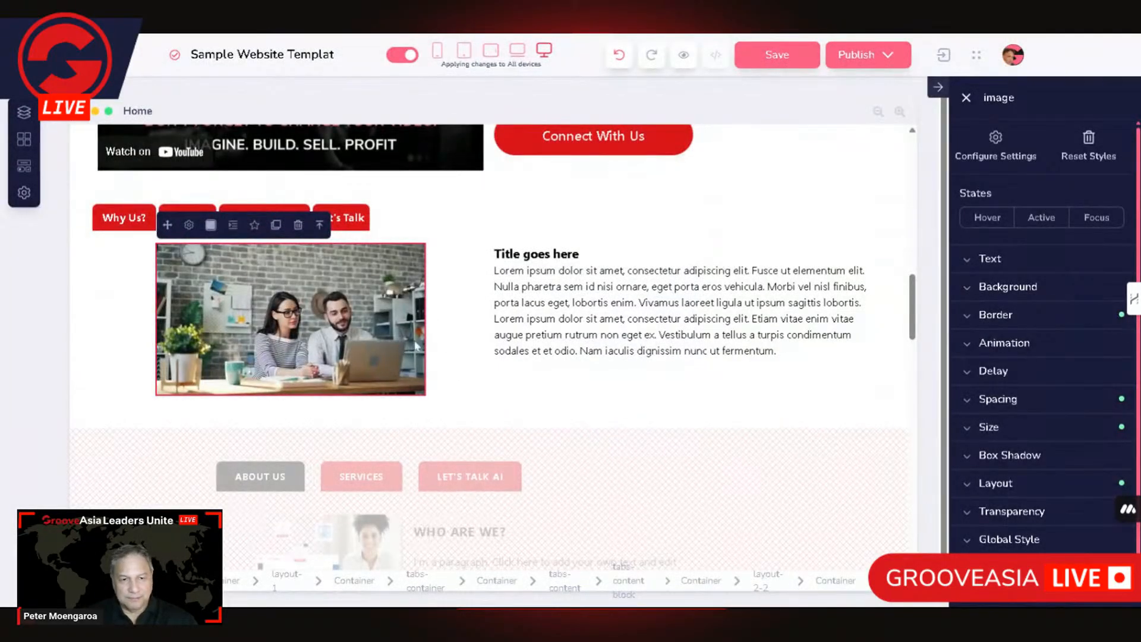
# Set the width of the "Expertise" tab's image to Relative to parent (%)
pyautogui.click(452, 345)
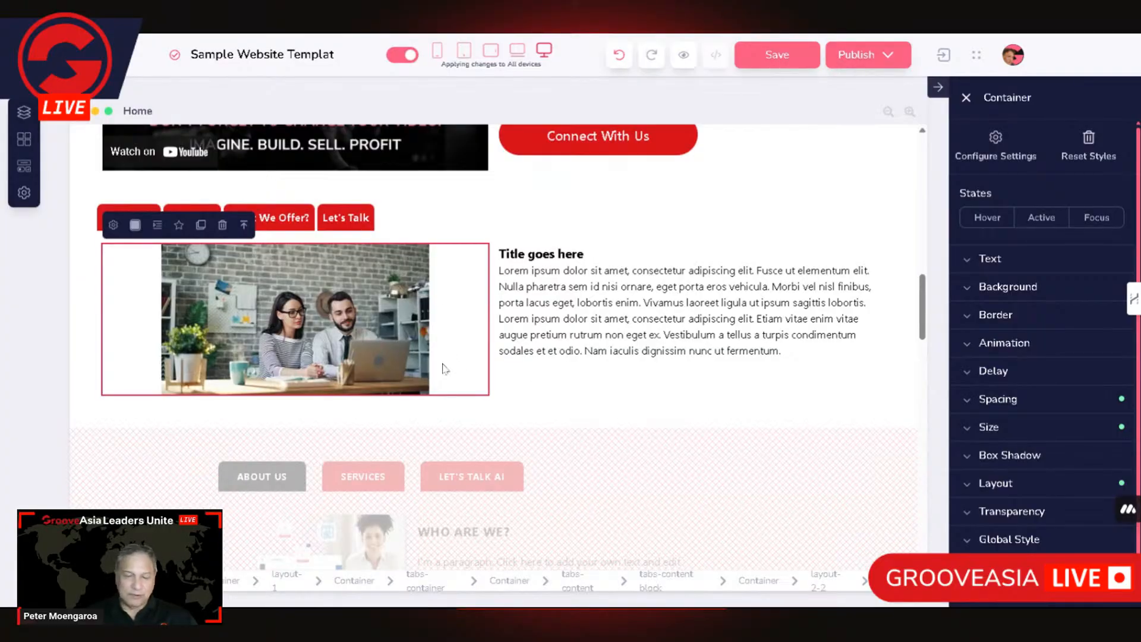
pyautogui.click(407, 344)
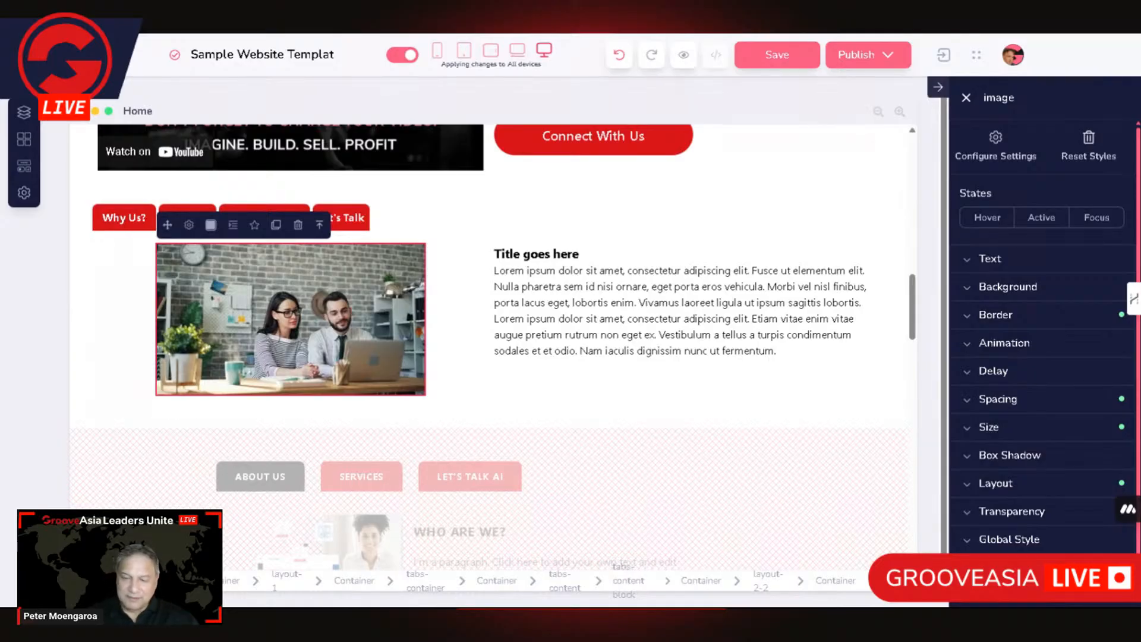
pyautogui.scroll(-6, 408, 360)
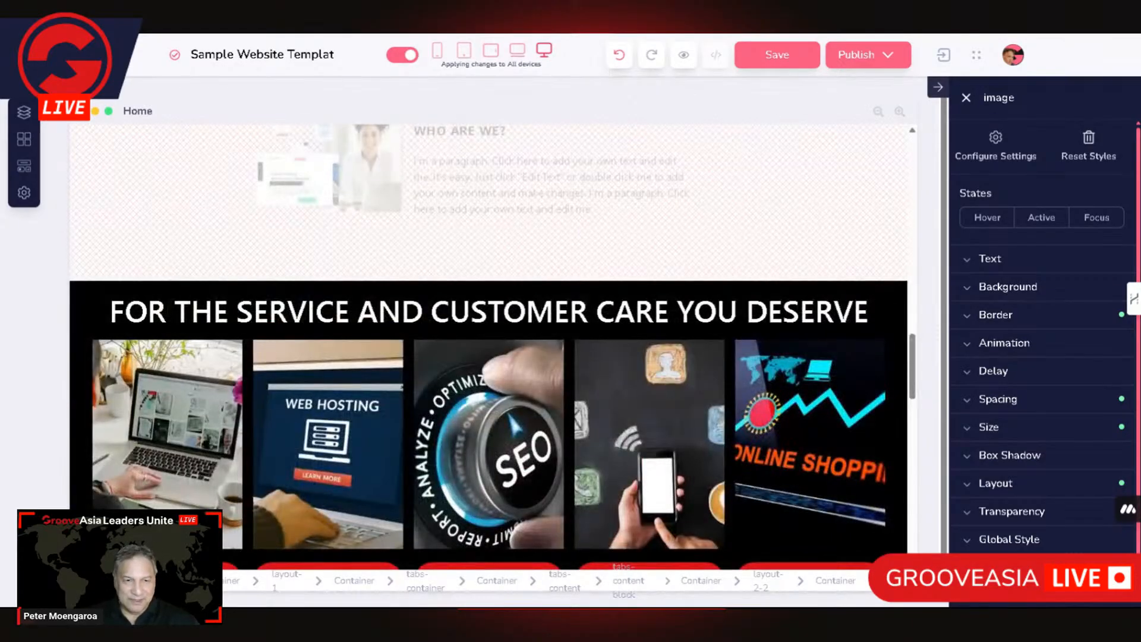
pyautogui.scroll(3, 212, 272)
pyautogui.scroll(4, 538, 270)
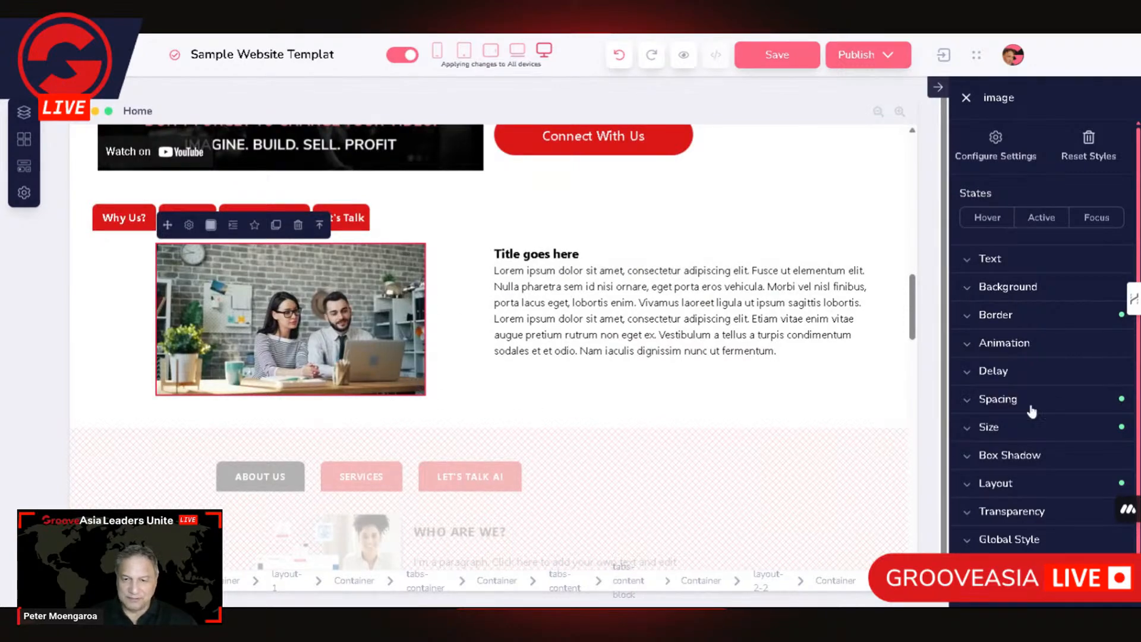
pyautogui.click(1003, 428)
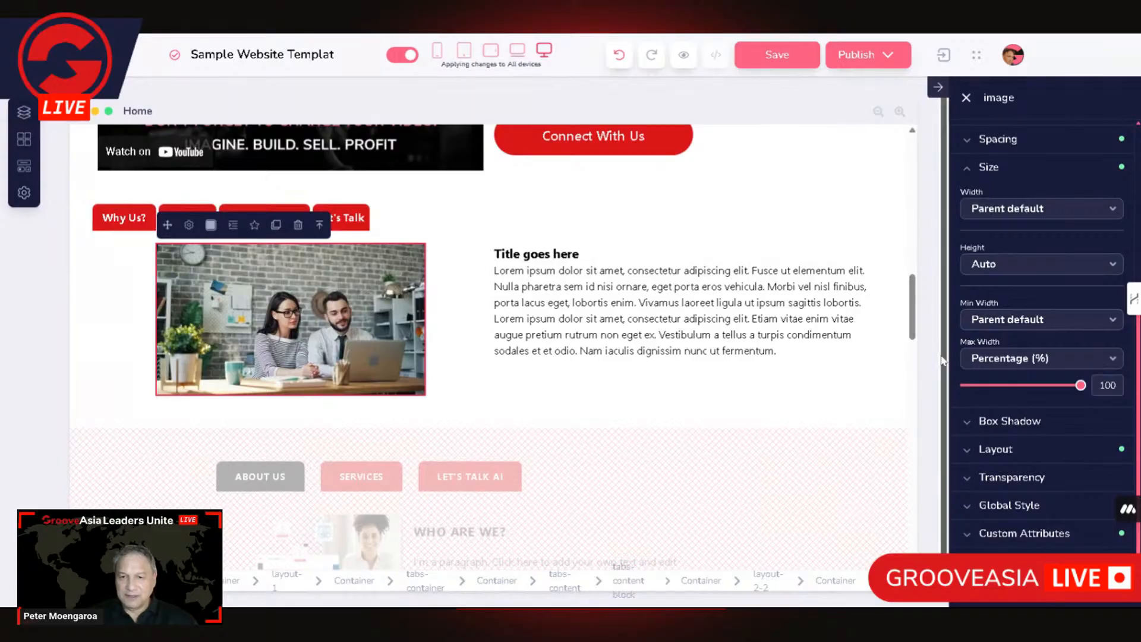
pyautogui.click(1027, 209)
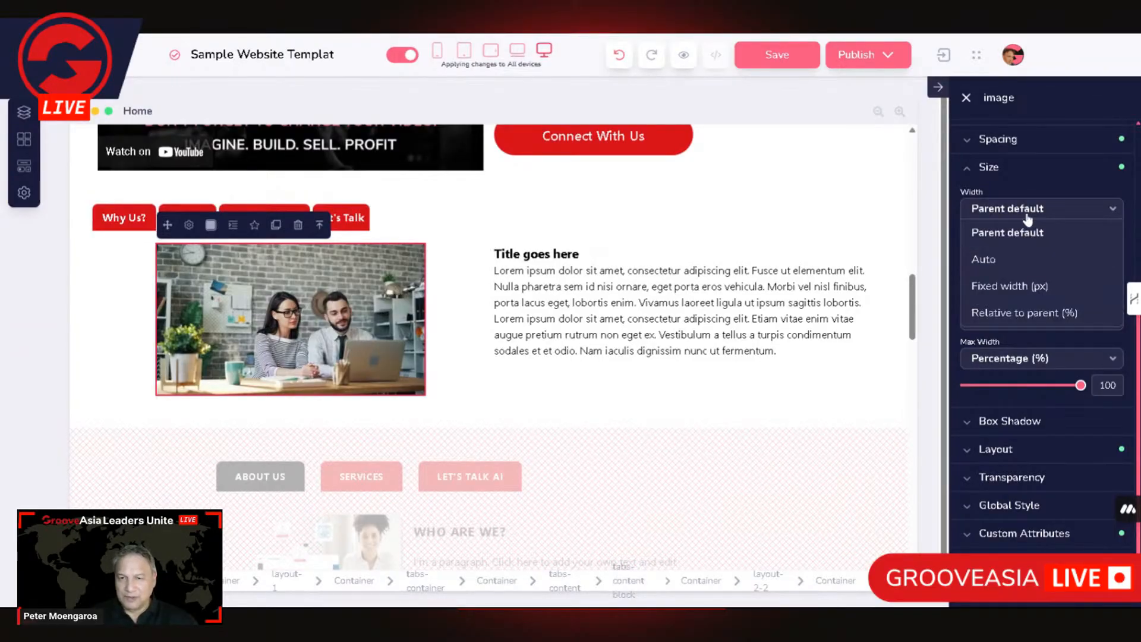
pyautogui.click(1006, 314)
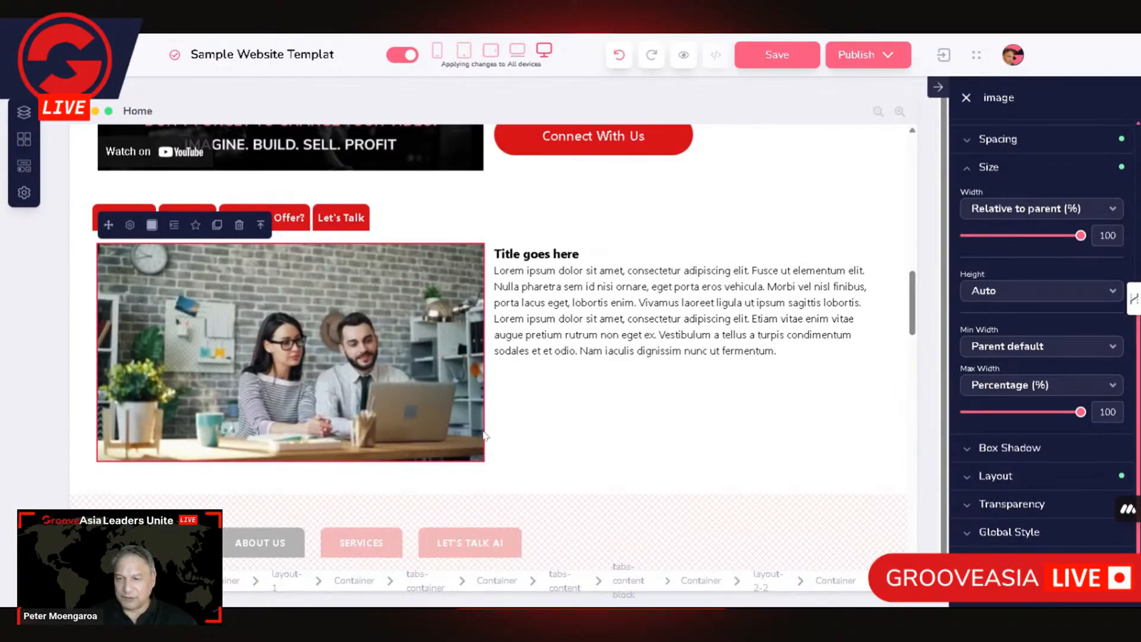
pyautogui.scroll(-2, 381, 351)
pyautogui.scroll(2, 379, 368)
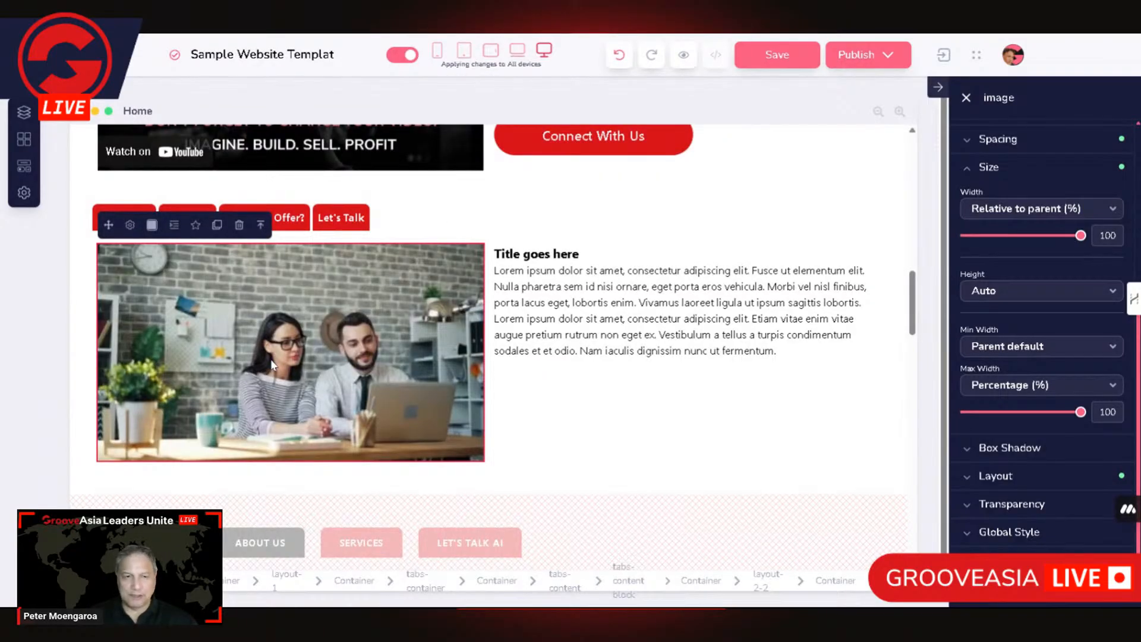
pyautogui.scroll(-5, 272, 364)
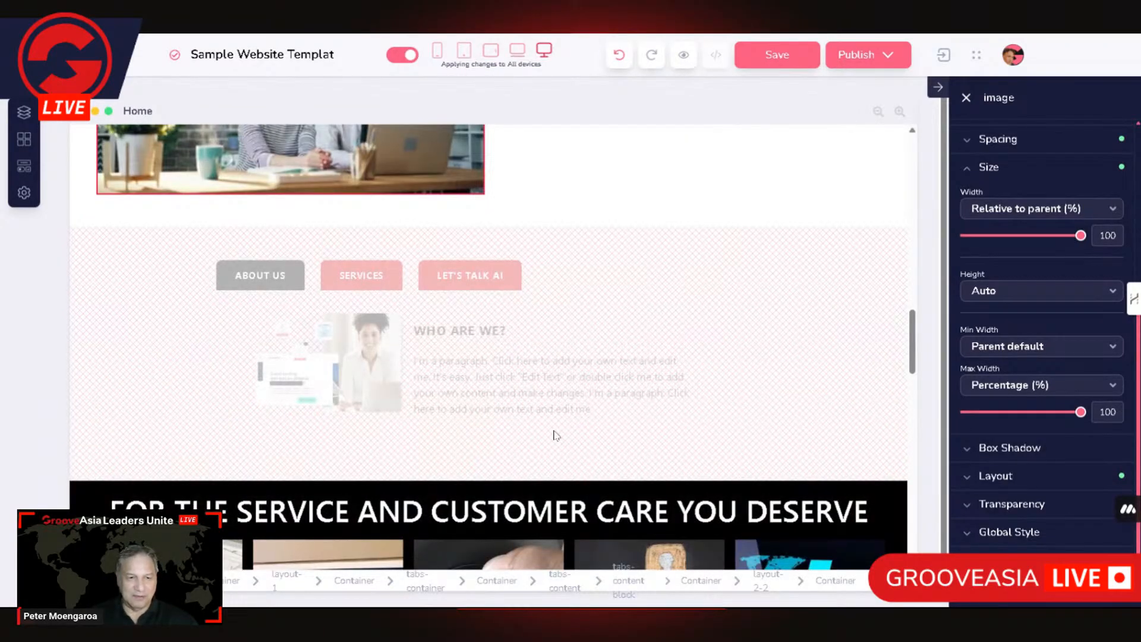
pyautogui.scroll(5, 830, 275)
pyautogui.scroll(-5, 484, 459)
pyautogui.scroll(5, 663, 399)
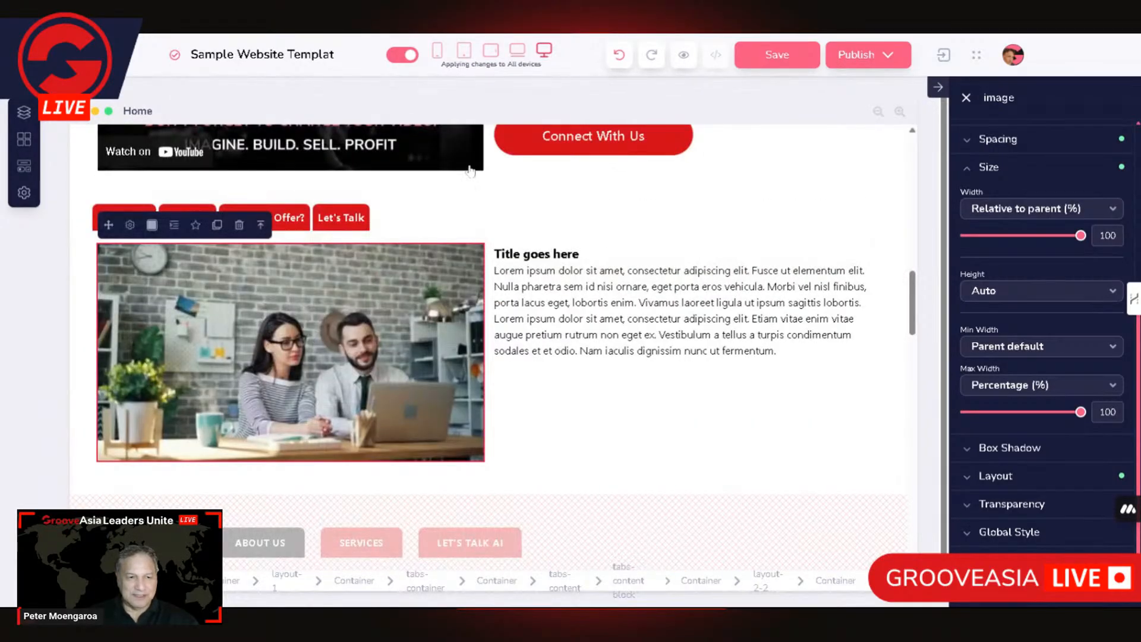
# Show the "What We Offer?" tab's content and open the image library for its placeholder image
pyautogui.click(254, 212)
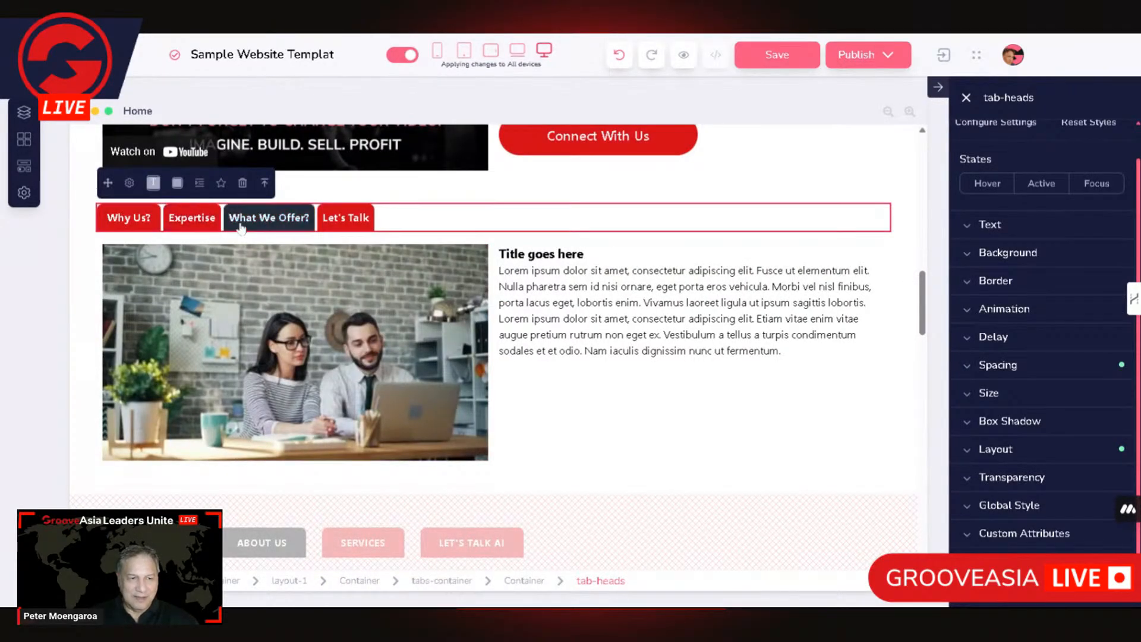
pyautogui.click(249, 228)
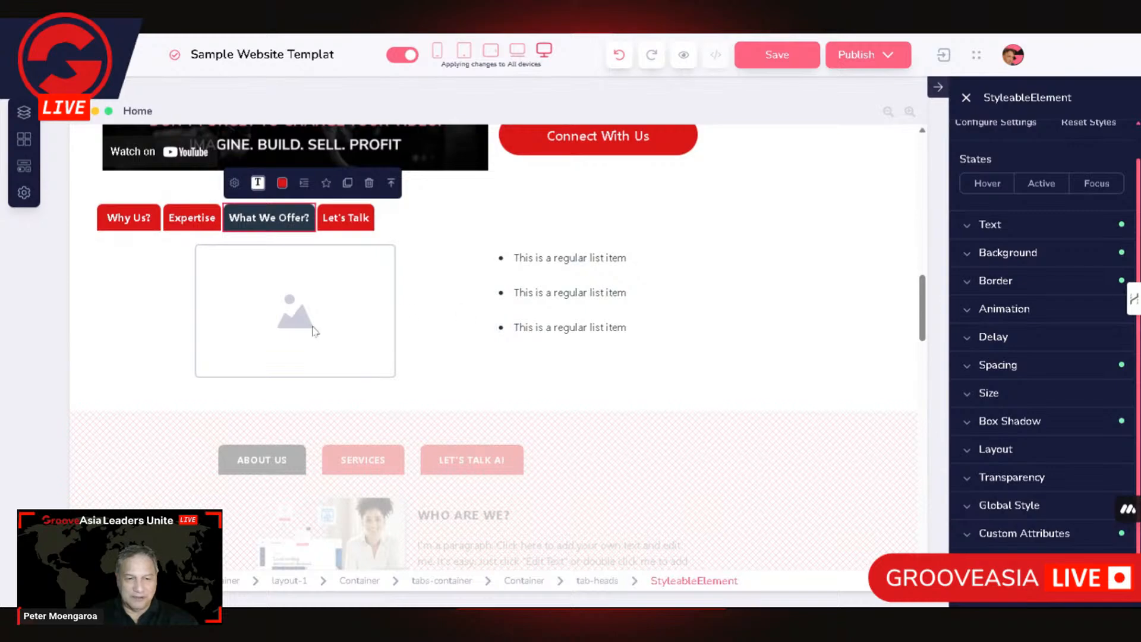
pyautogui.click(313, 327)
pyautogui.click(222, 225)
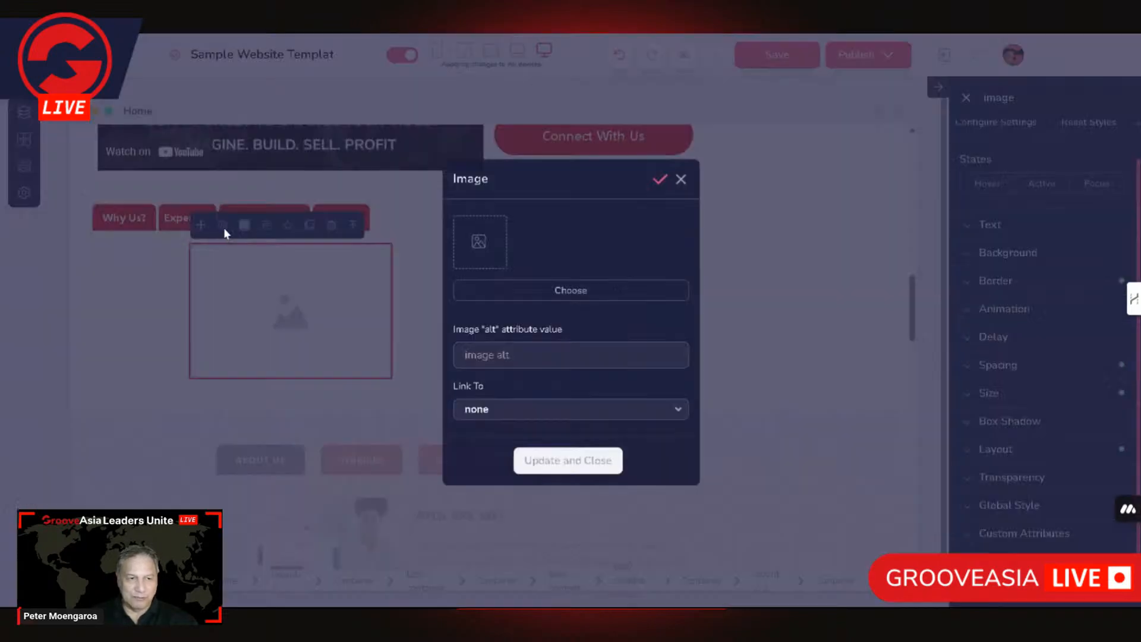
pyautogui.click(590, 294)
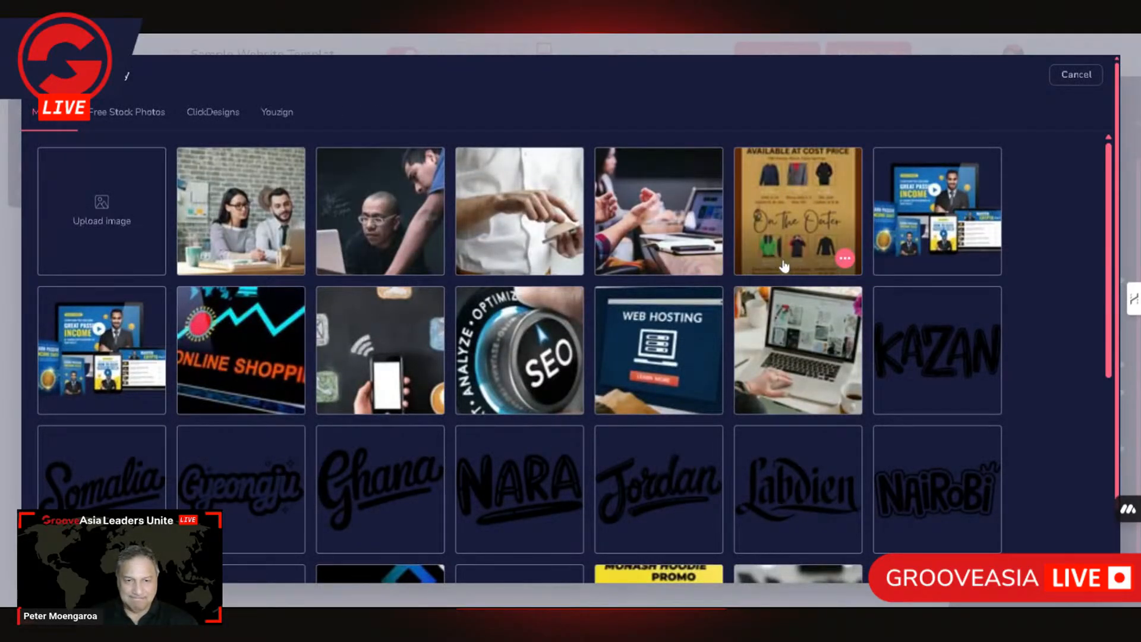
# Resize the saved photo of gesturing hands beside a laptop to 450 px wide and place it in the "What We Offer?" tab's placeholder
pyautogui.click(672, 204)
pyautogui.click(706, 258)
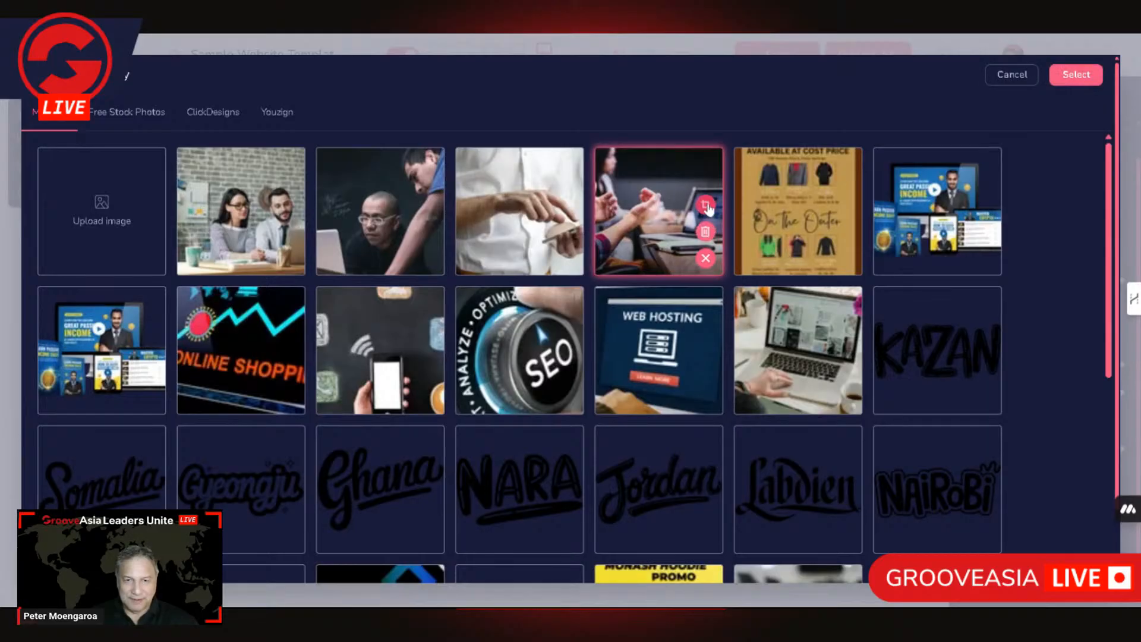
pyautogui.click(706, 205)
pyautogui.doubleClick(874, 155)
pyautogui.write('450')
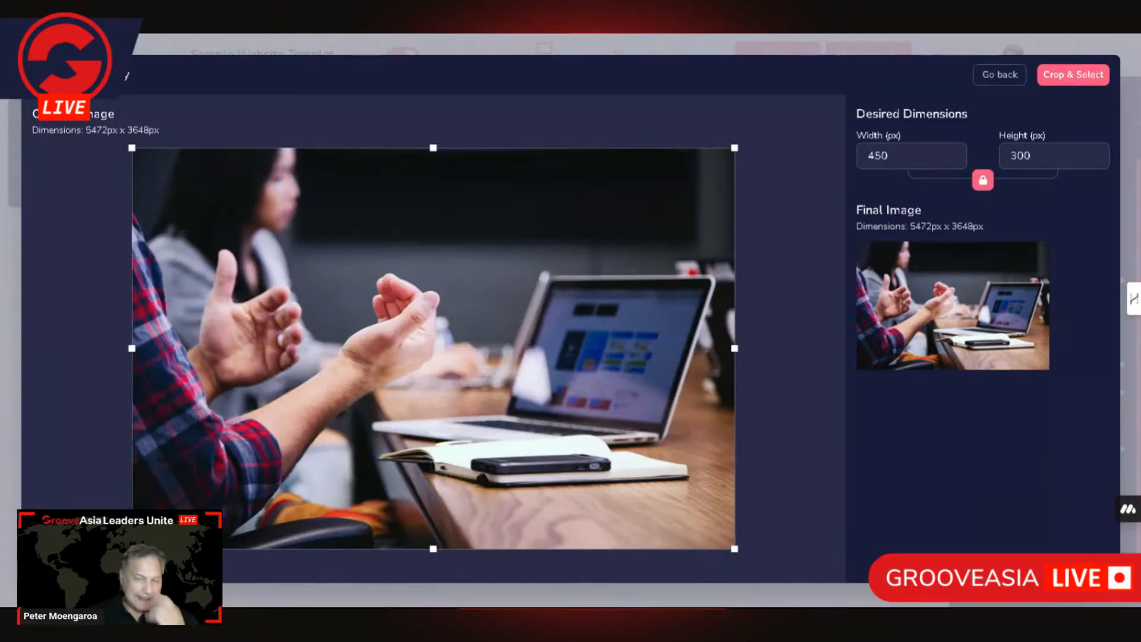
pyautogui.click(1088, 76)
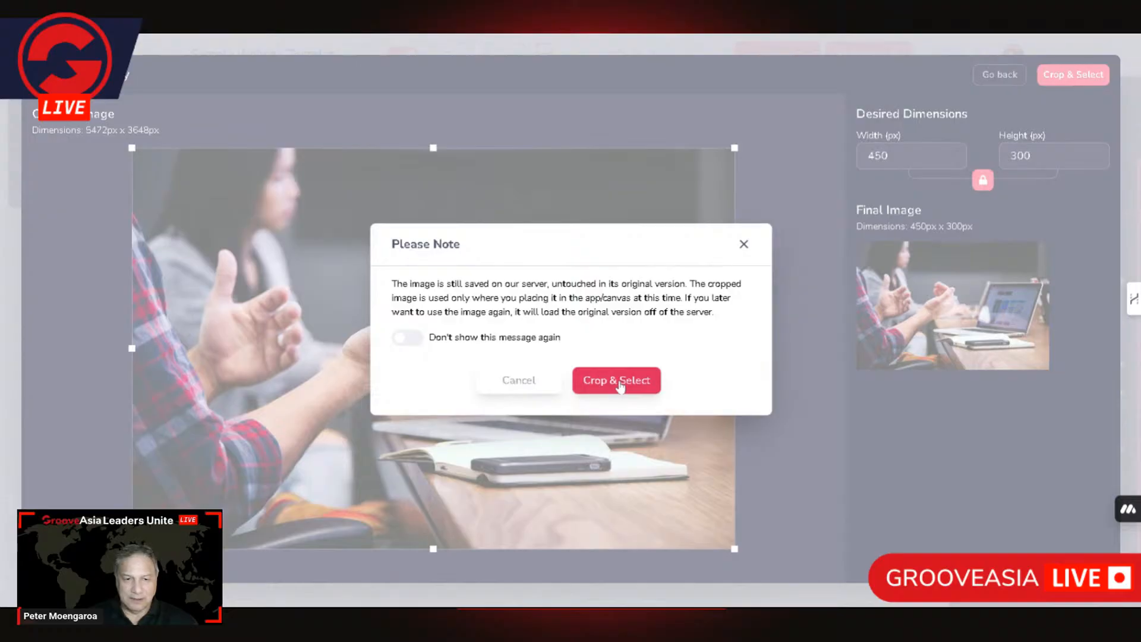
pyautogui.click(620, 387)
pyautogui.click(589, 462)
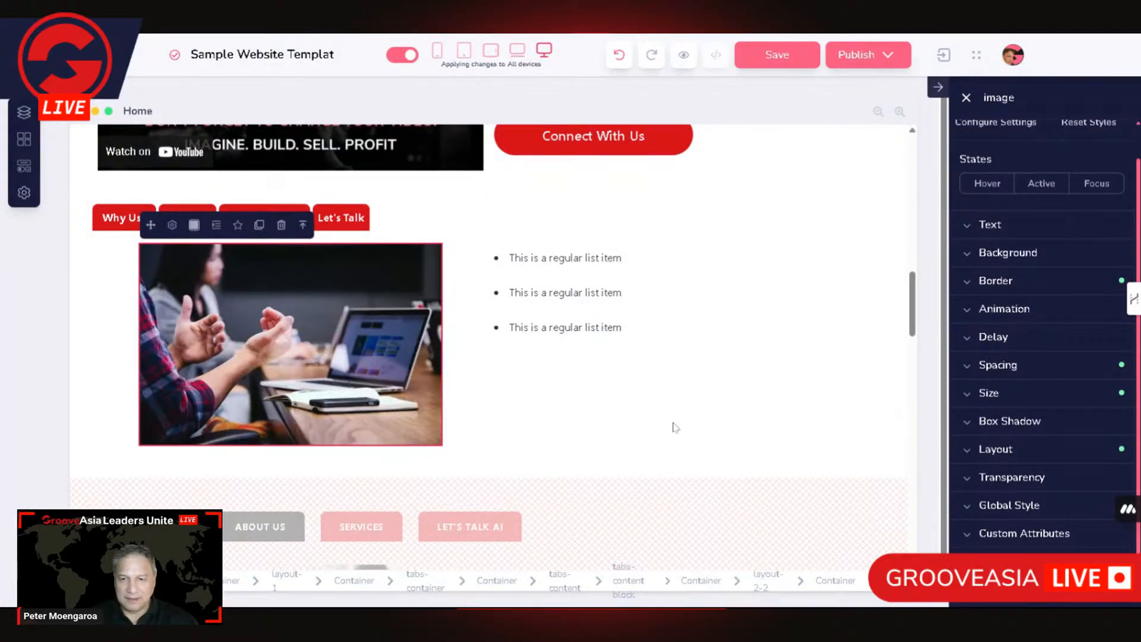
# Set the width of the "What We Offer?" tab's image to Relative to parent (%)
pyautogui.click(989, 393)
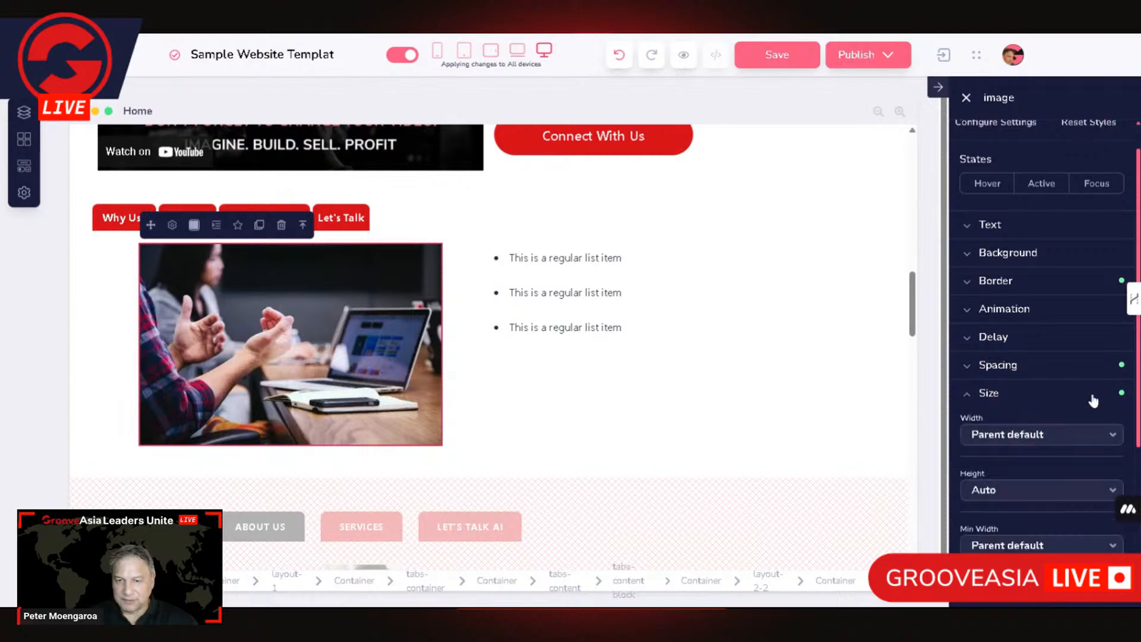
pyautogui.scroll(-4, 1028, 398)
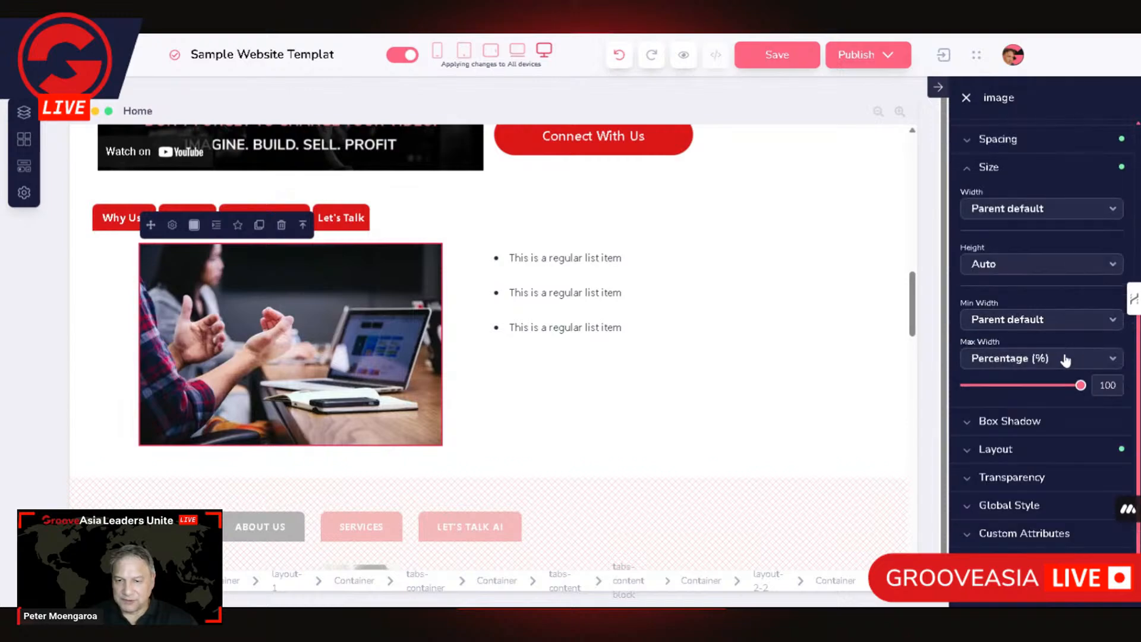
pyautogui.click(1023, 212)
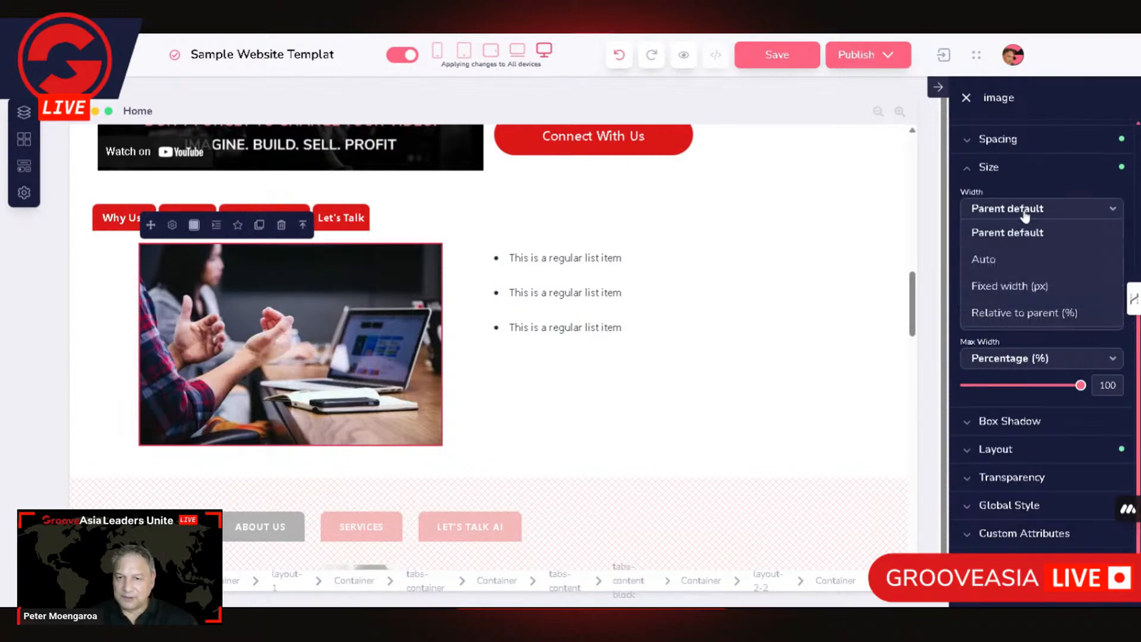
pyautogui.click(1001, 313)
pyautogui.scroll(-5, 614, 414)
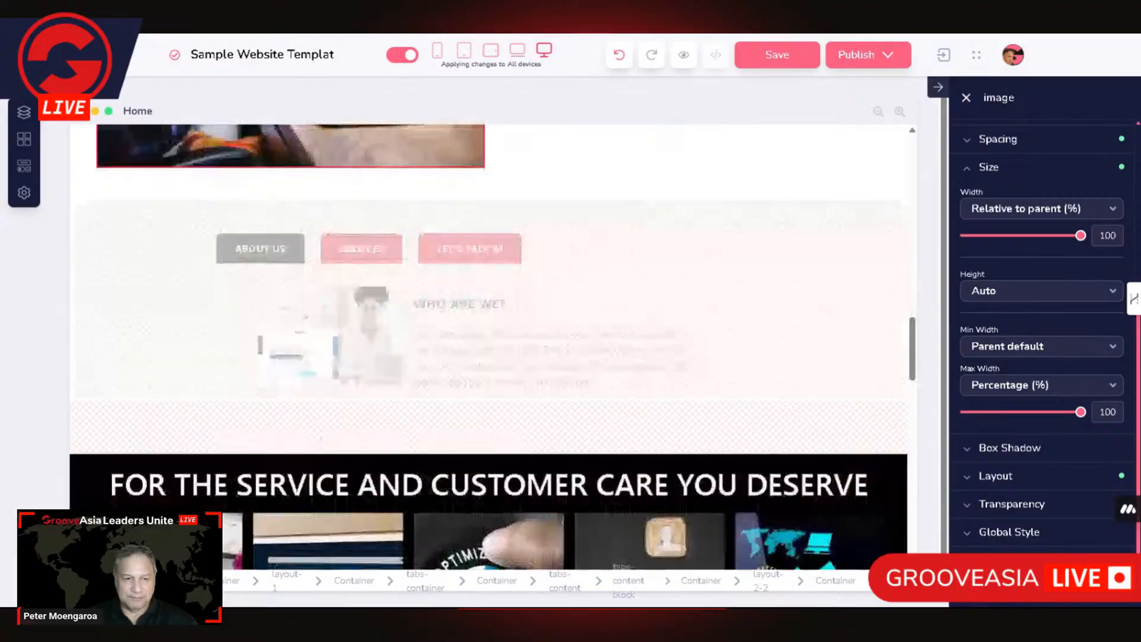
# Show the "Let's Talk" tab's content and open the image library for its placeholder image
pyautogui.scroll(6, 615, 414)
pyautogui.click(535, 284)
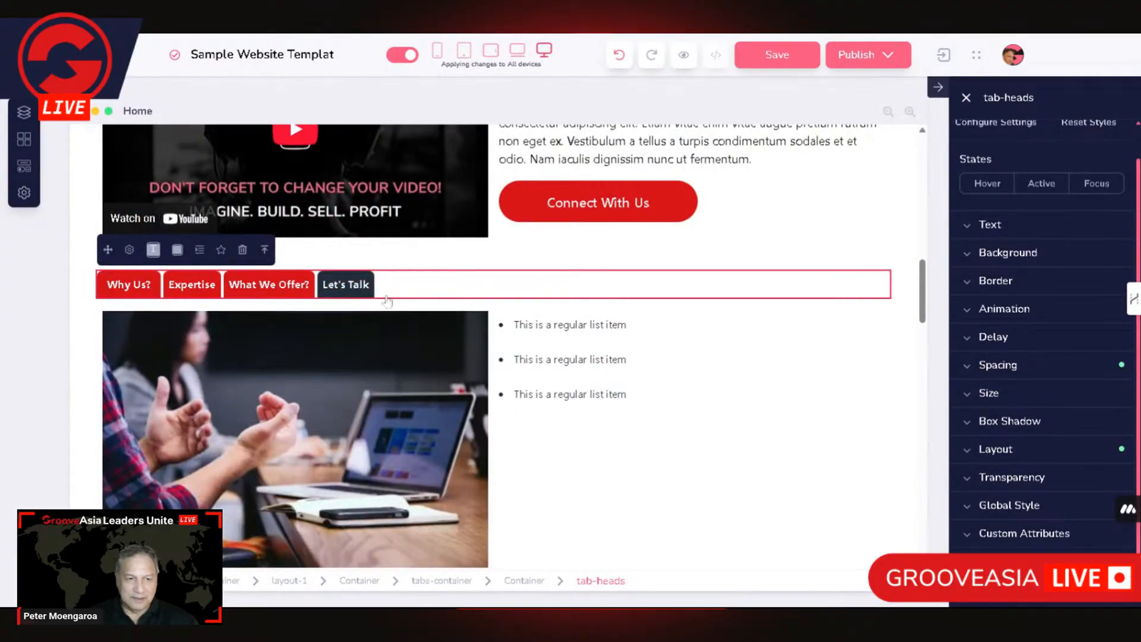
pyautogui.click(353, 286)
pyautogui.click(368, 415)
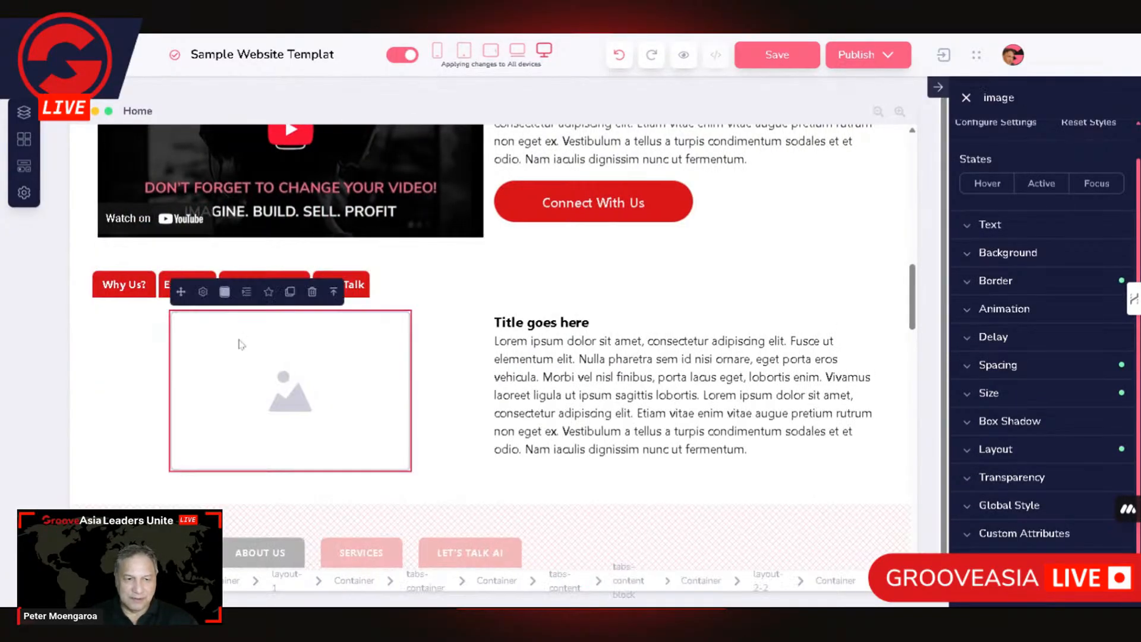
pyautogui.click(204, 292)
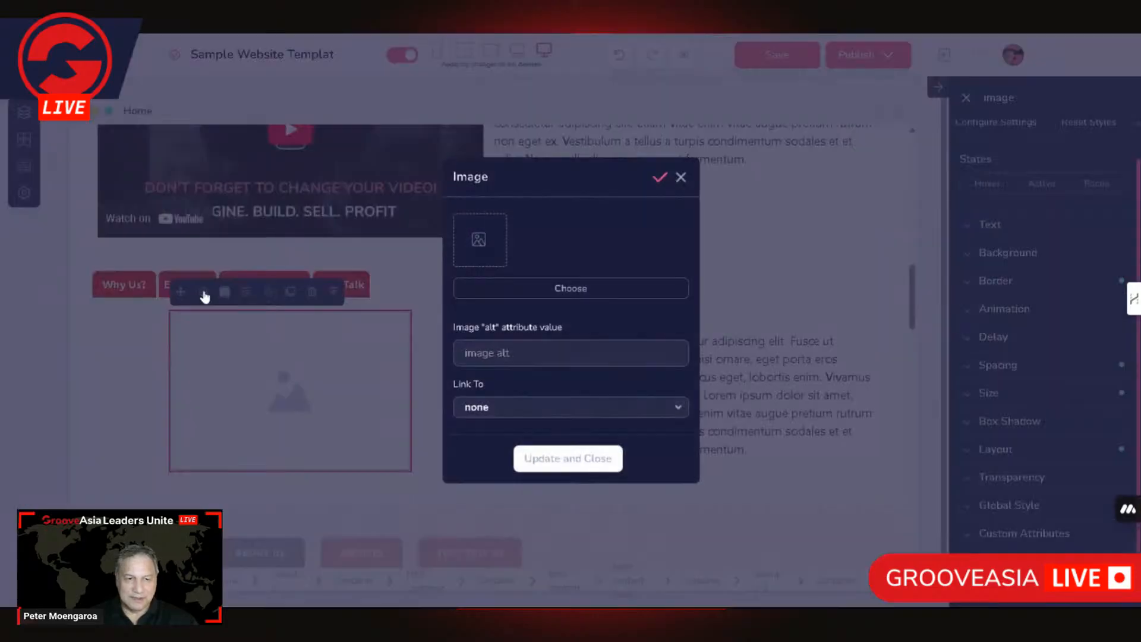
pyautogui.click(517, 290)
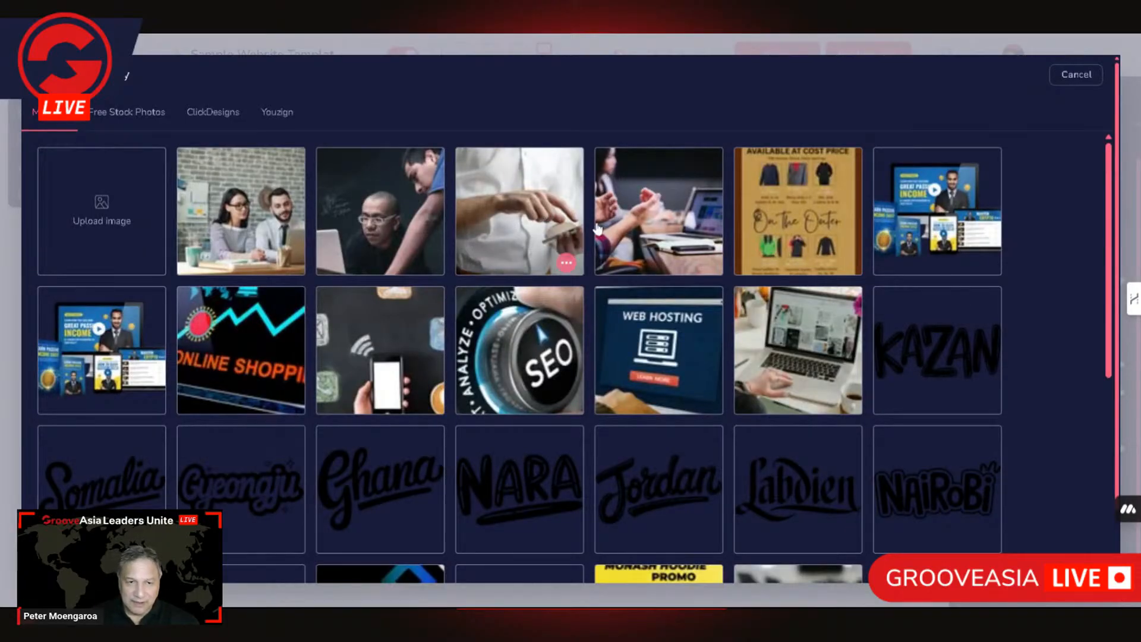
# Resize the saved photo of hands tapping a phone to 450 px wide and place it in the "Let's Talk" tab's placeholder
pyautogui.click(556, 260)
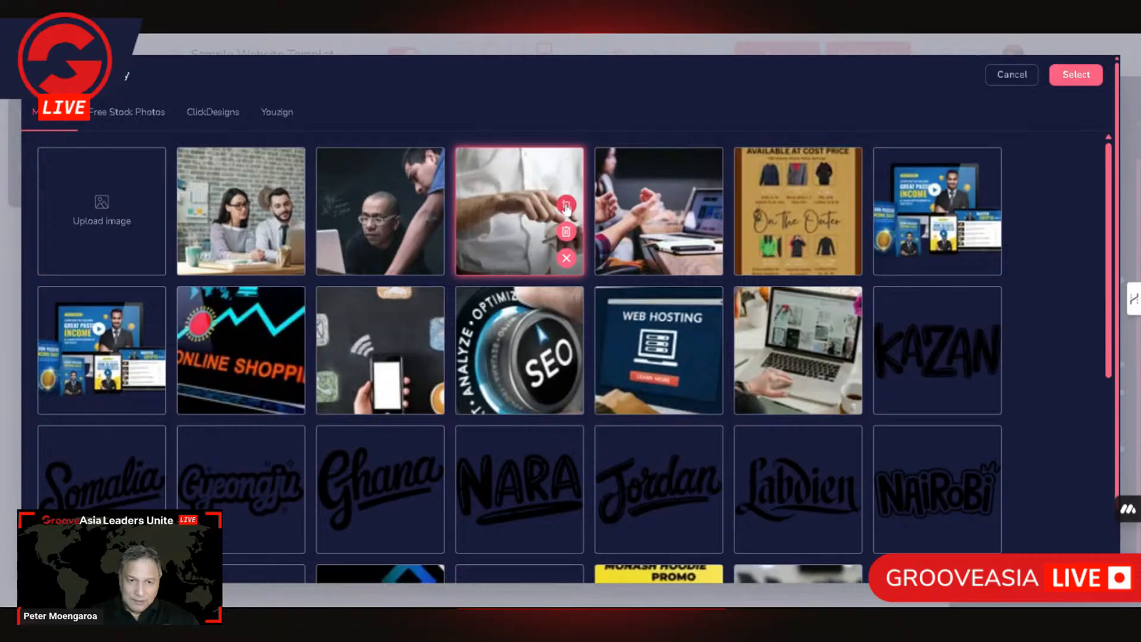
pyautogui.click(1077, 74)
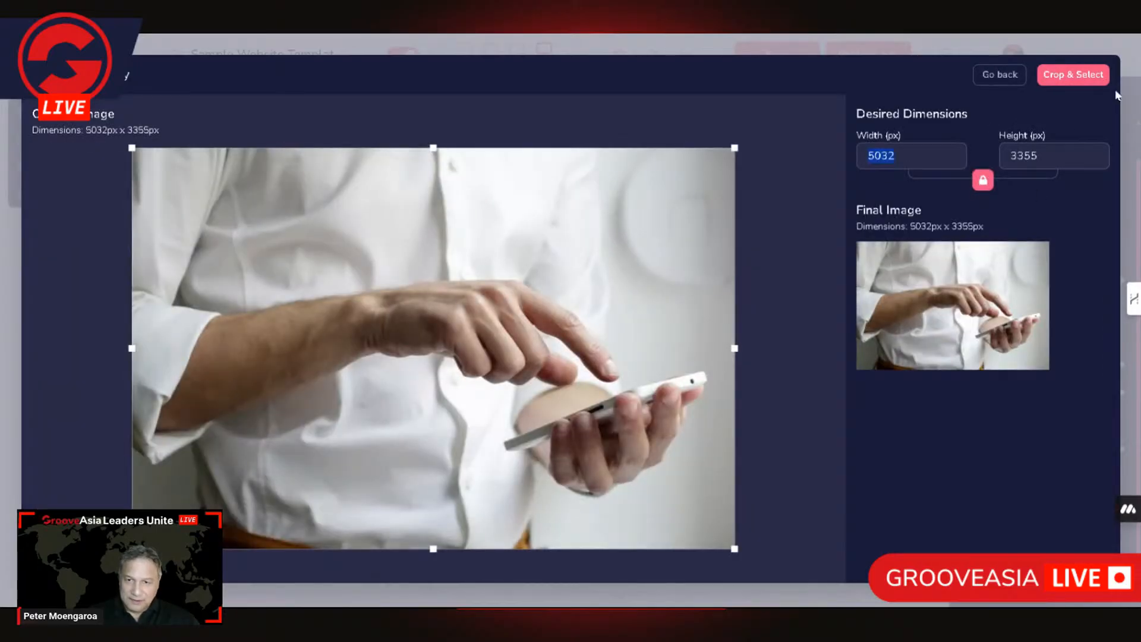
pyautogui.write('450')
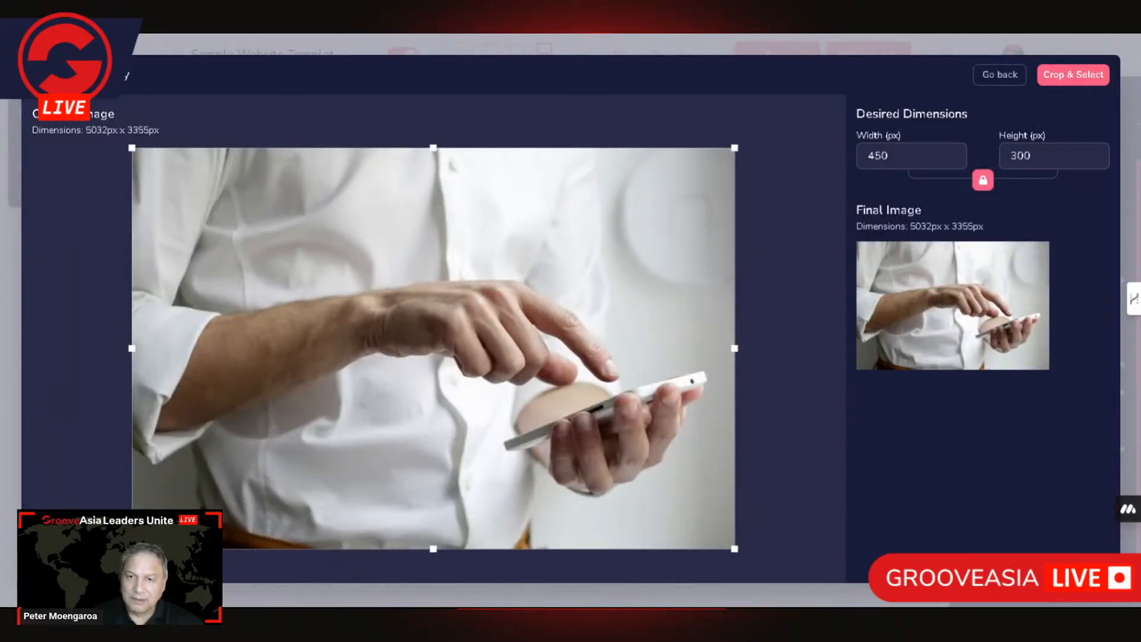
pyautogui.click(1073, 77)
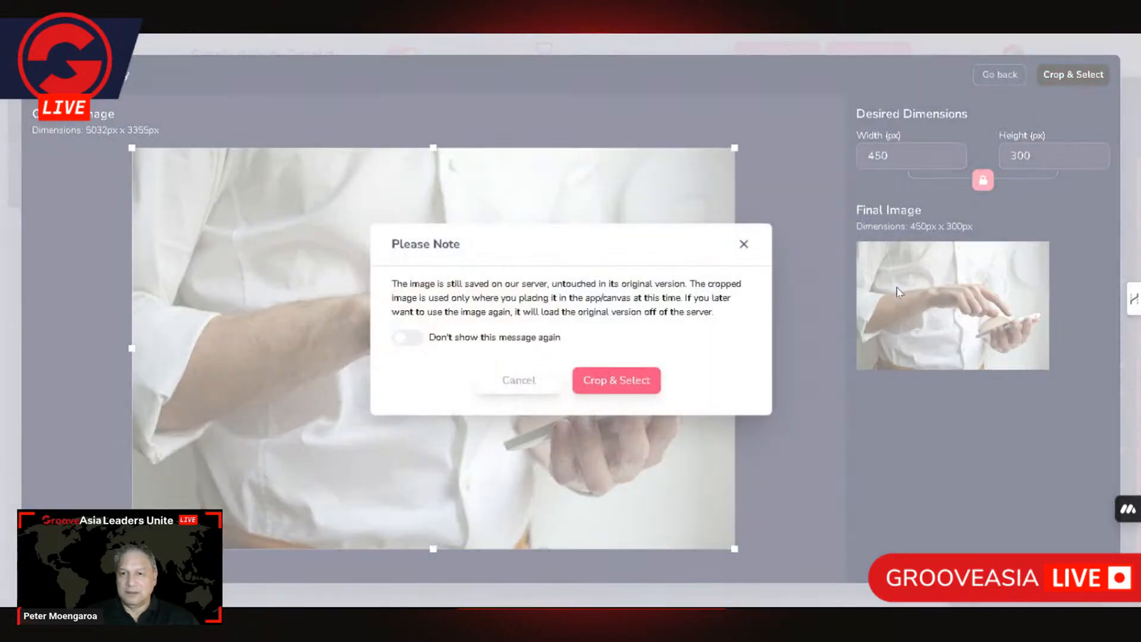
pyautogui.click(606, 379)
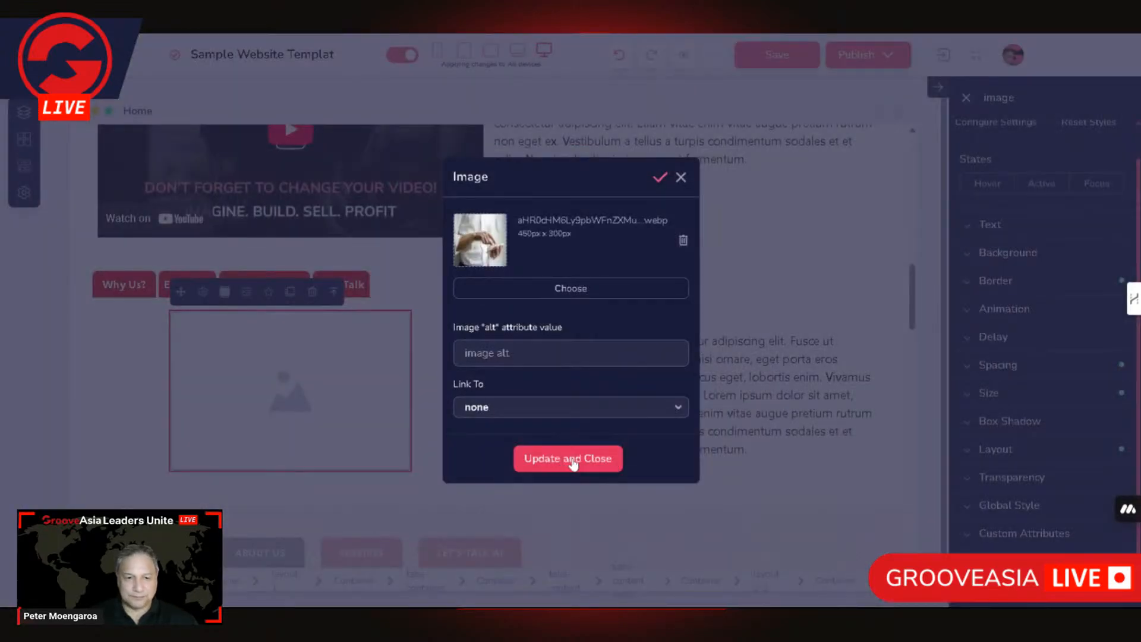
pyautogui.click(572, 461)
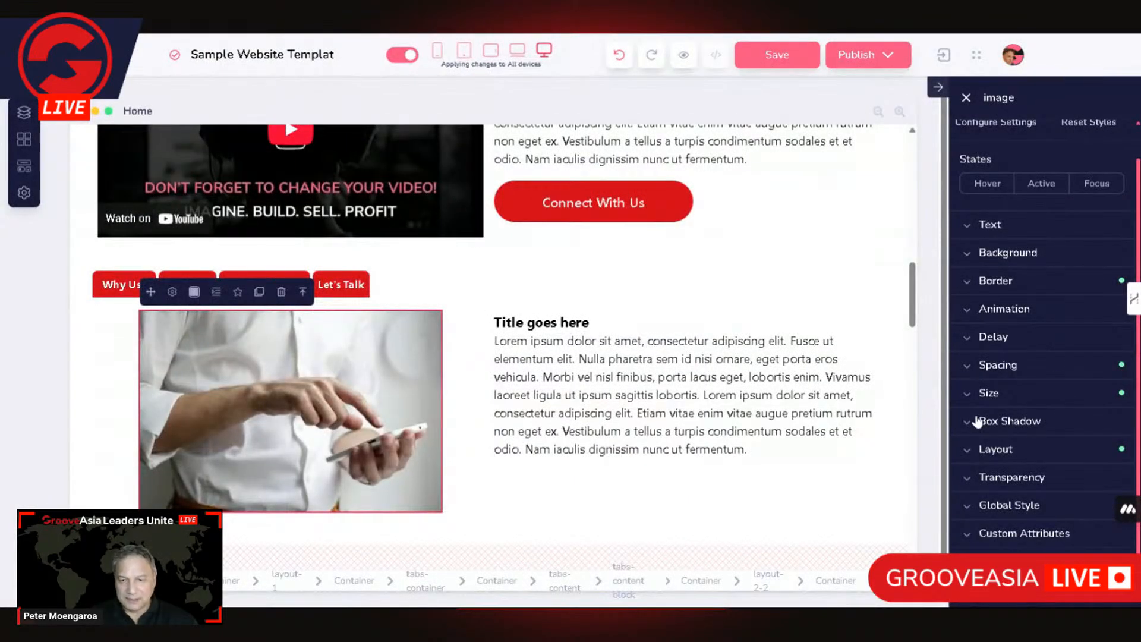
# Set the "Let's Talk" tab image's width to 90 using Relative to parent (%)
pyautogui.click(998, 394)
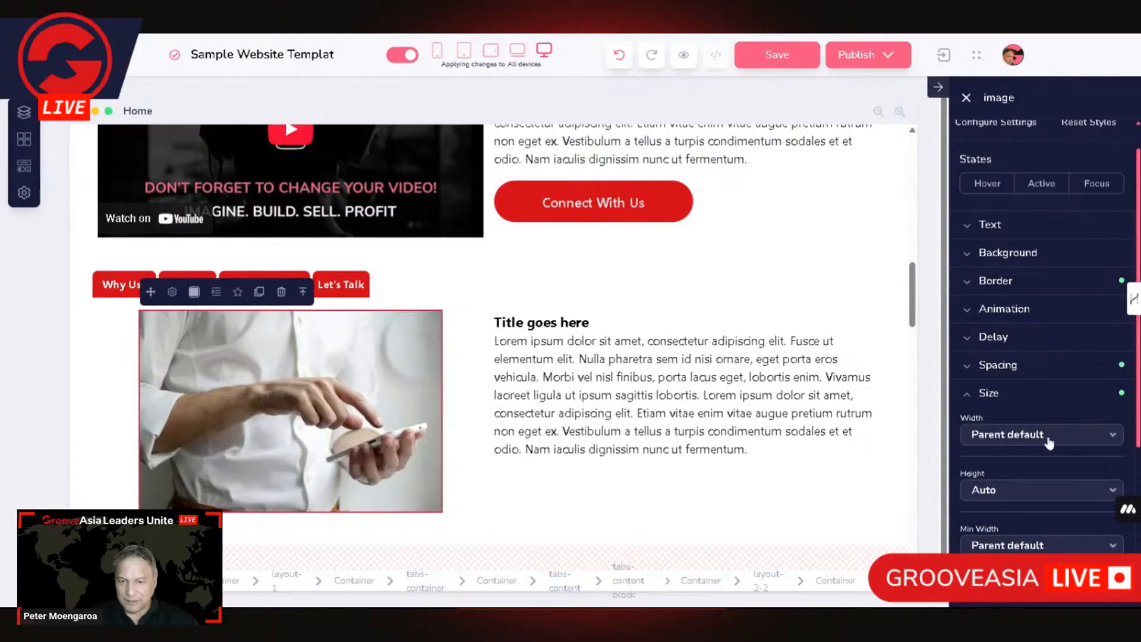
pyautogui.scroll(-2, 1035, 447)
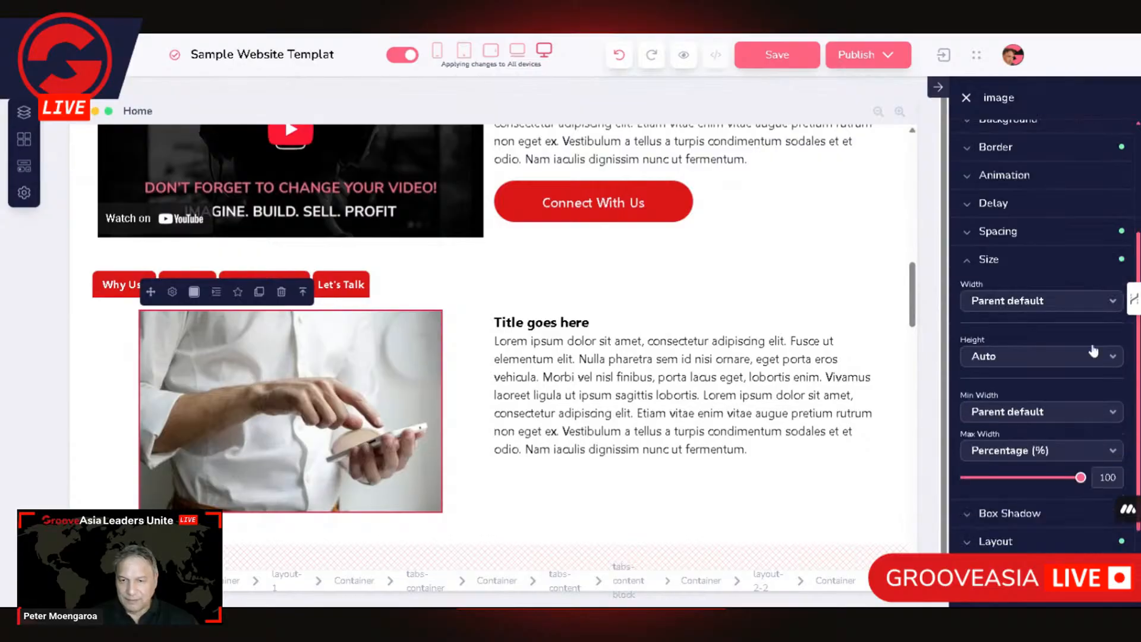
pyautogui.click(1004, 306)
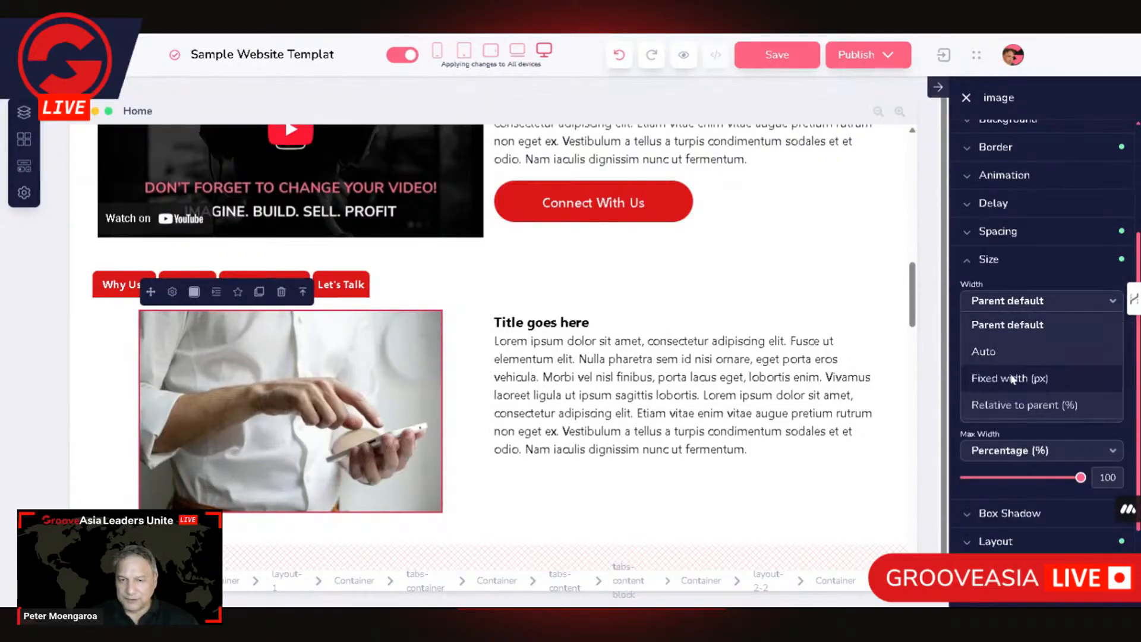
pyautogui.click(1026, 408)
pyautogui.scroll(-2, 632, 486)
pyautogui.moveTo(1080, 329)
pyautogui.mouseDown()
pyautogui.moveTo(1061, 330)
pyautogui.moveTo(1070, 334)
pyautogui.mouseUp()
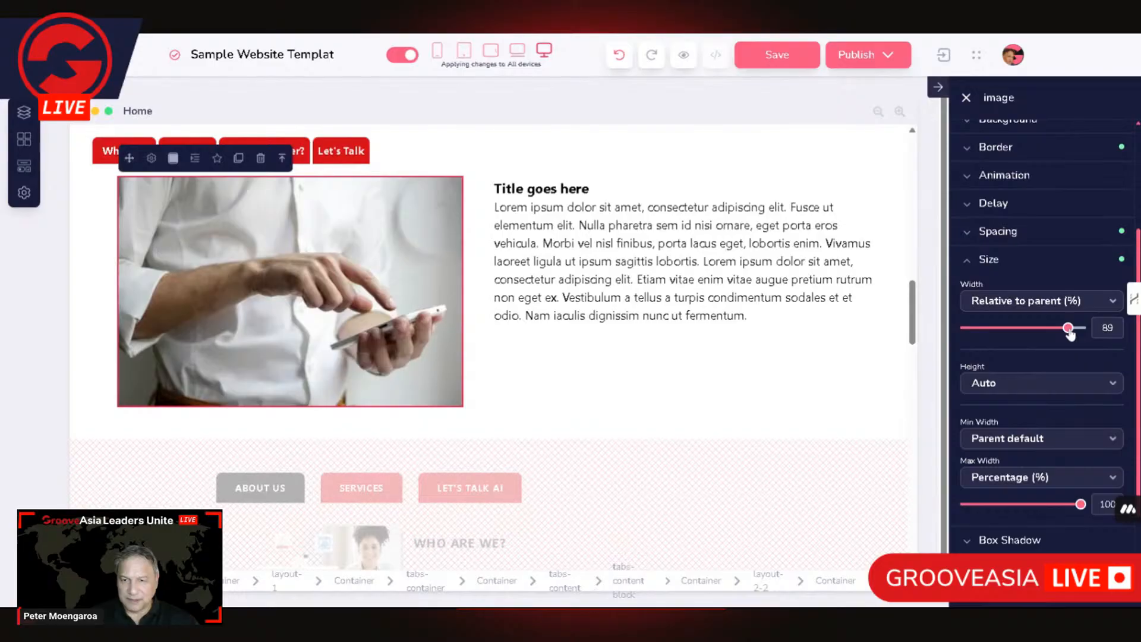
pyautogui.write('90')
pyautogui.scroll(1, 373, 324)
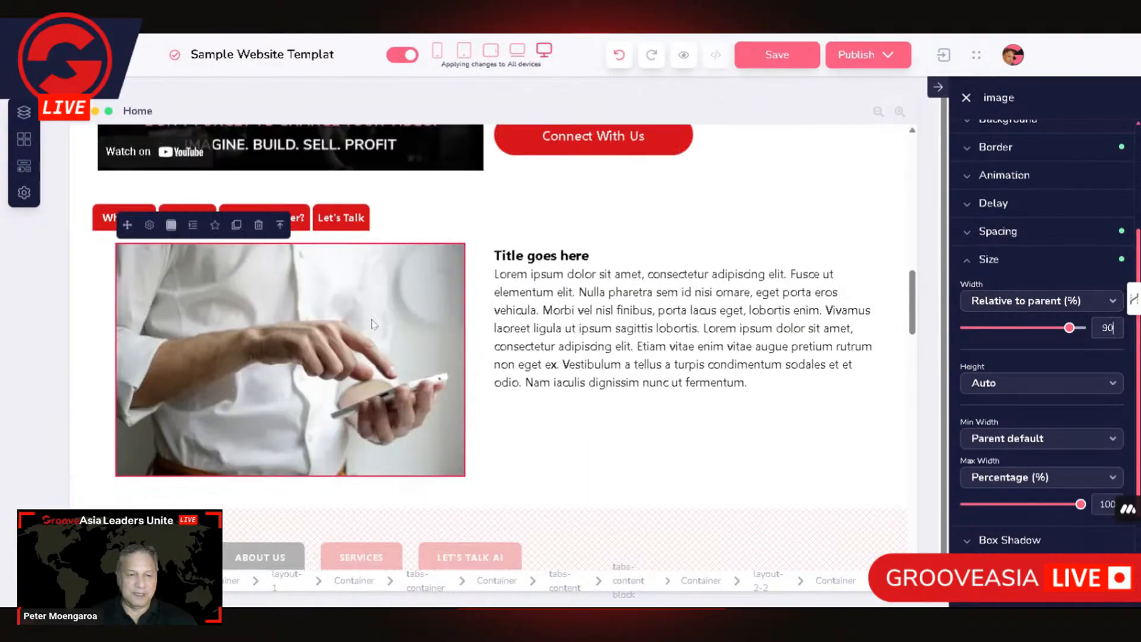
pyautogui.scroll(-3, 373, 324)
pyautogui.scroll(4, 373, 324)
# Show the "What We Offer?" tab's content and set its image's relative width to 90%
pyautogui.click(331, 288)
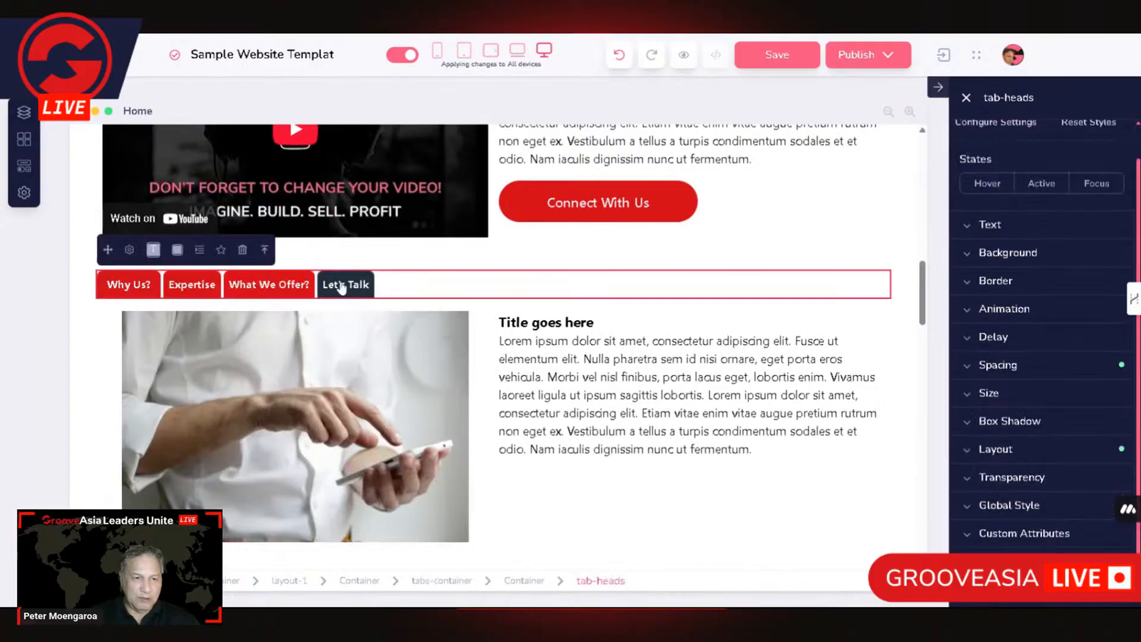
pyautogui.click(285, 284)
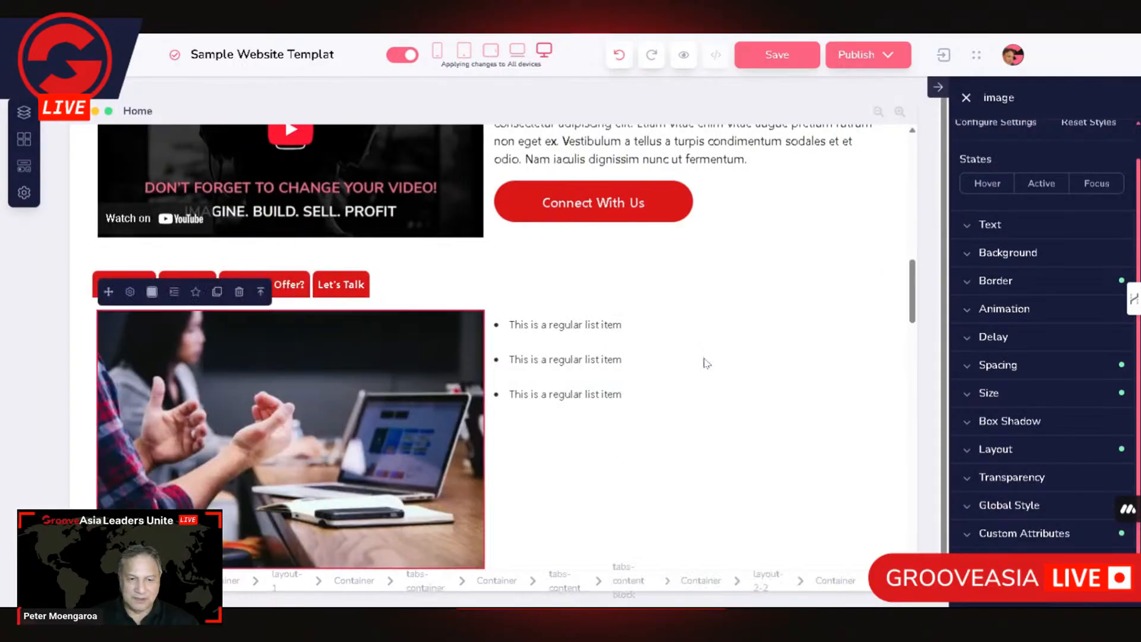
pyautogui.click(1019, 397)
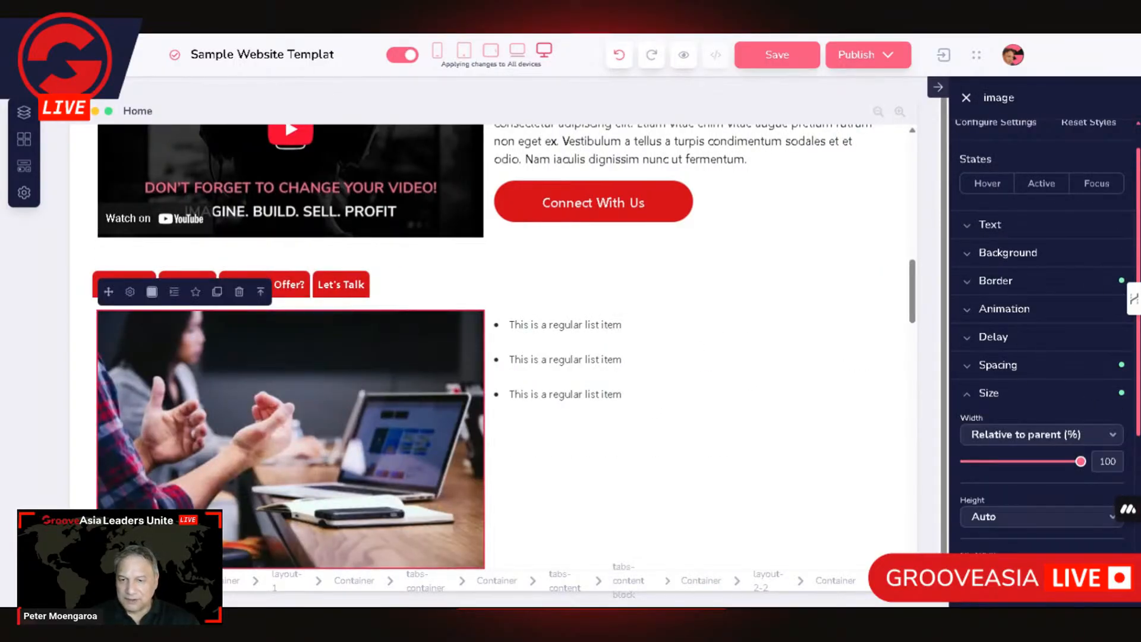
pyautogui.doubleClick(1109, 461)
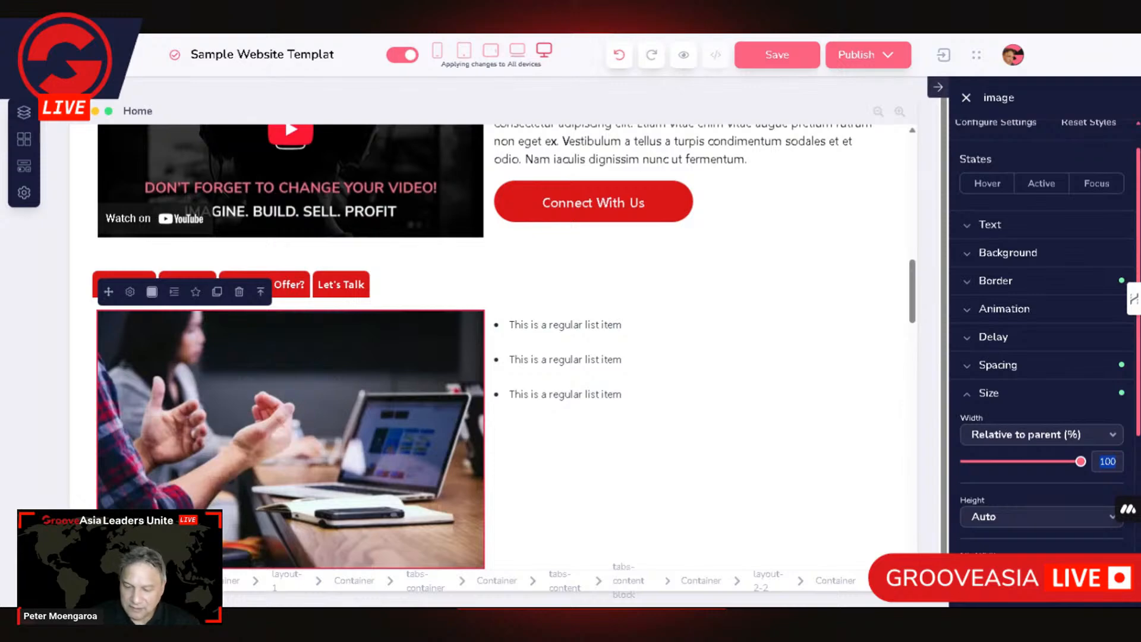
pyautogui.write('90')
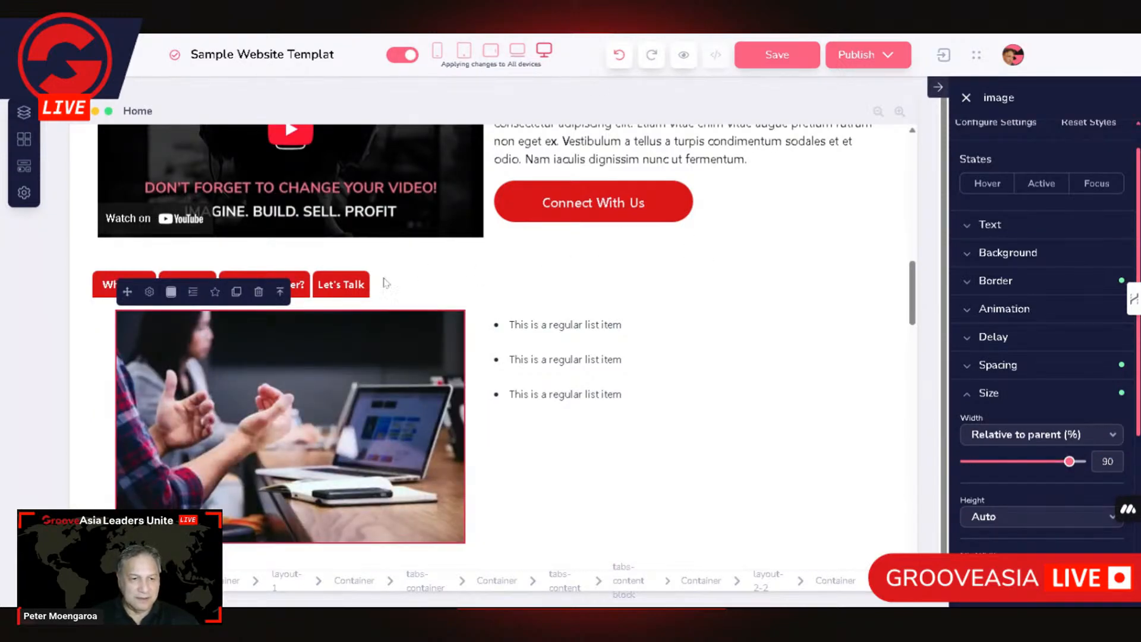
pyautogui.click(805, 230)
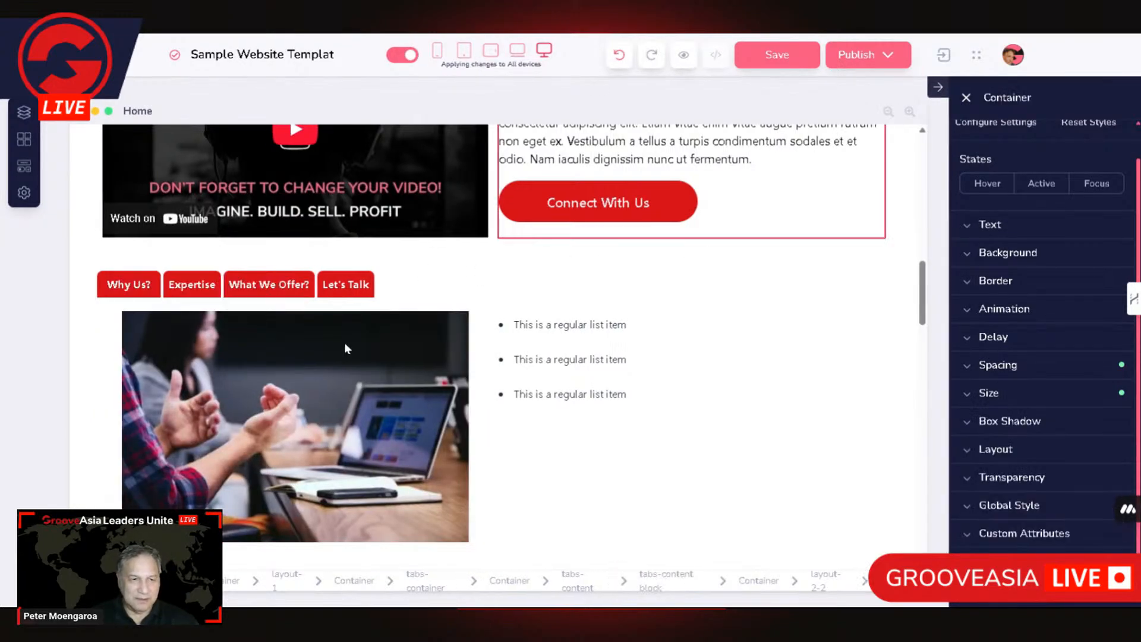
# Show the tab containing the photo of two people at a laptop and open the image library for that image
pyautogui.click(217, 286)
pyautogui.click(474, 325)
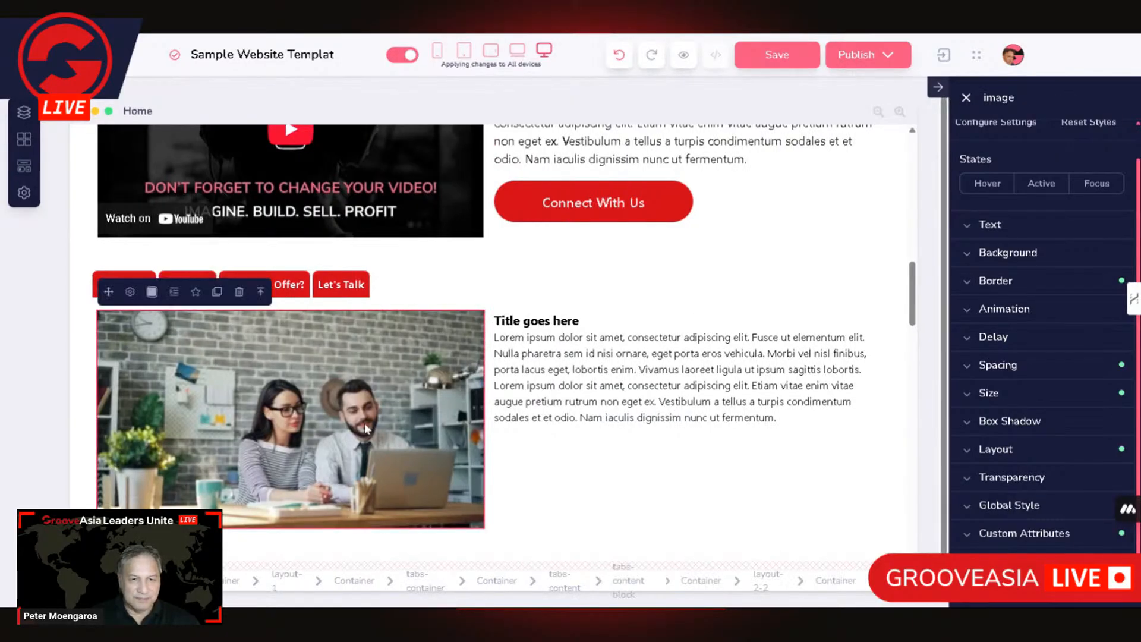
pyautogui.scroll(-2, 416, 386)
pyautogui.scroll(1, 331, 438)
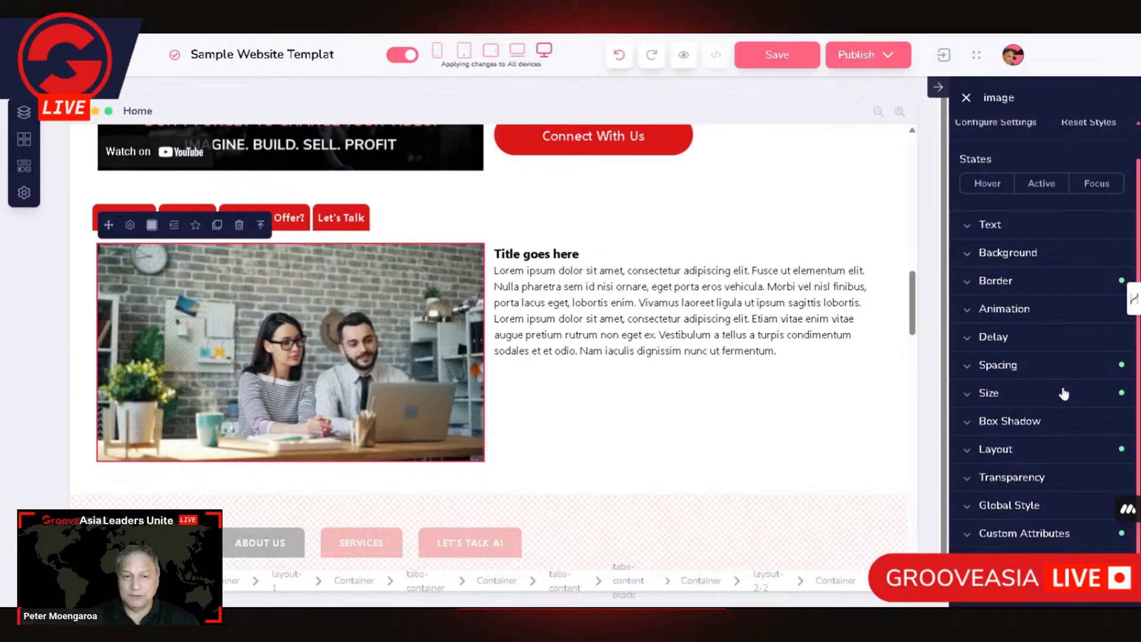
pyautogui.click(130, 225)
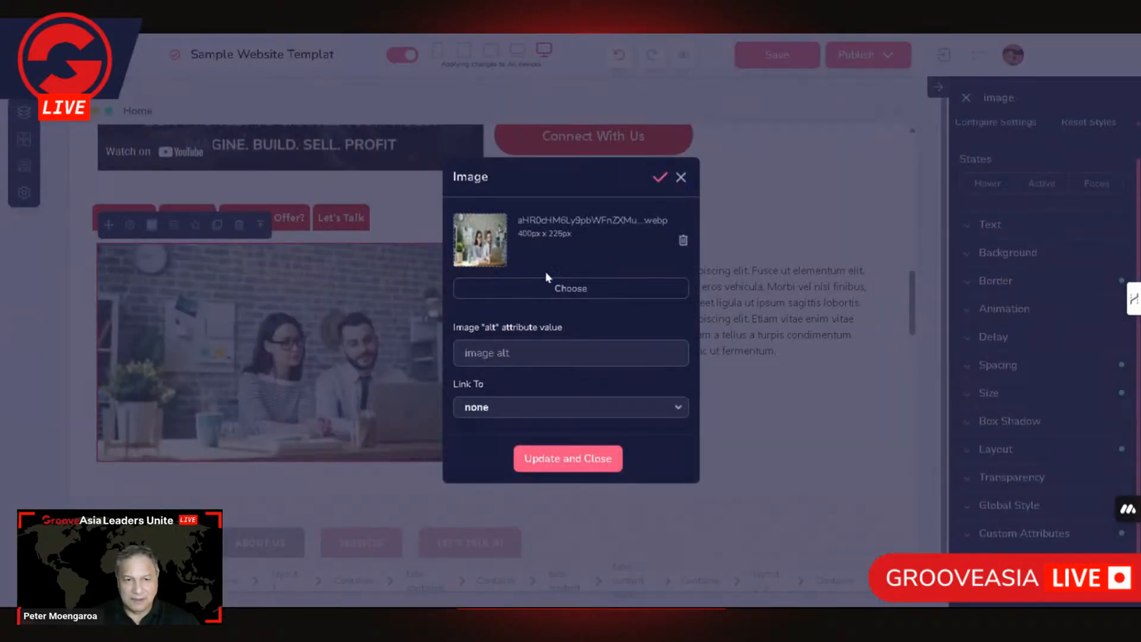
pyautogui.click(583, 291)
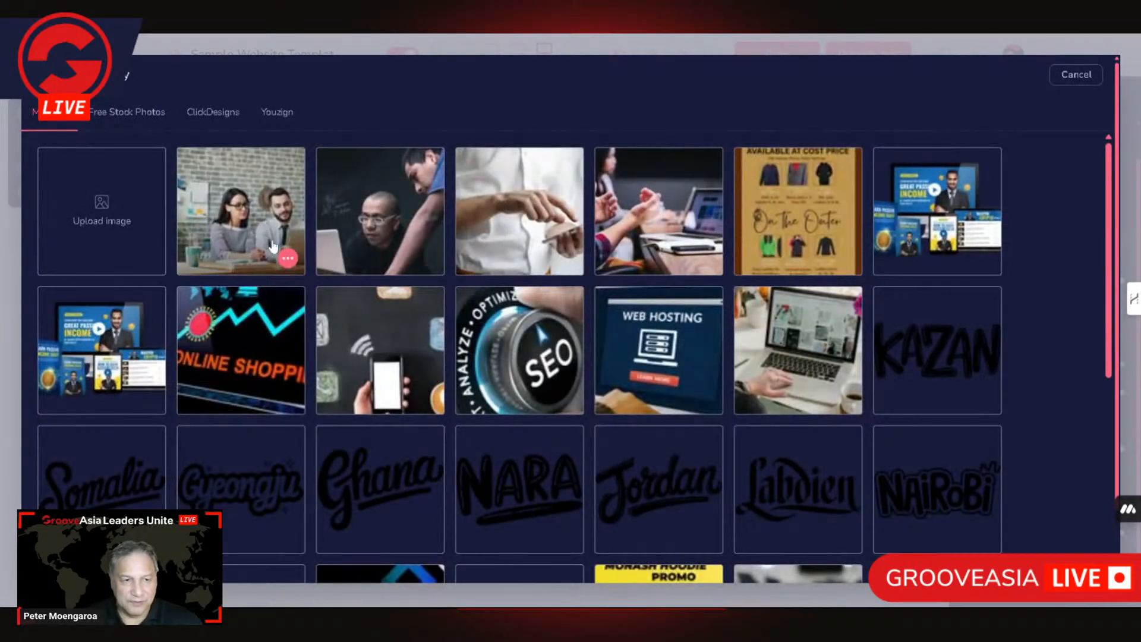
# Resize the original photo of two people at a laptop to 450 × 300 px with unlocked proportions and apply it to the tab's image
pyautogui.click(287, 265)
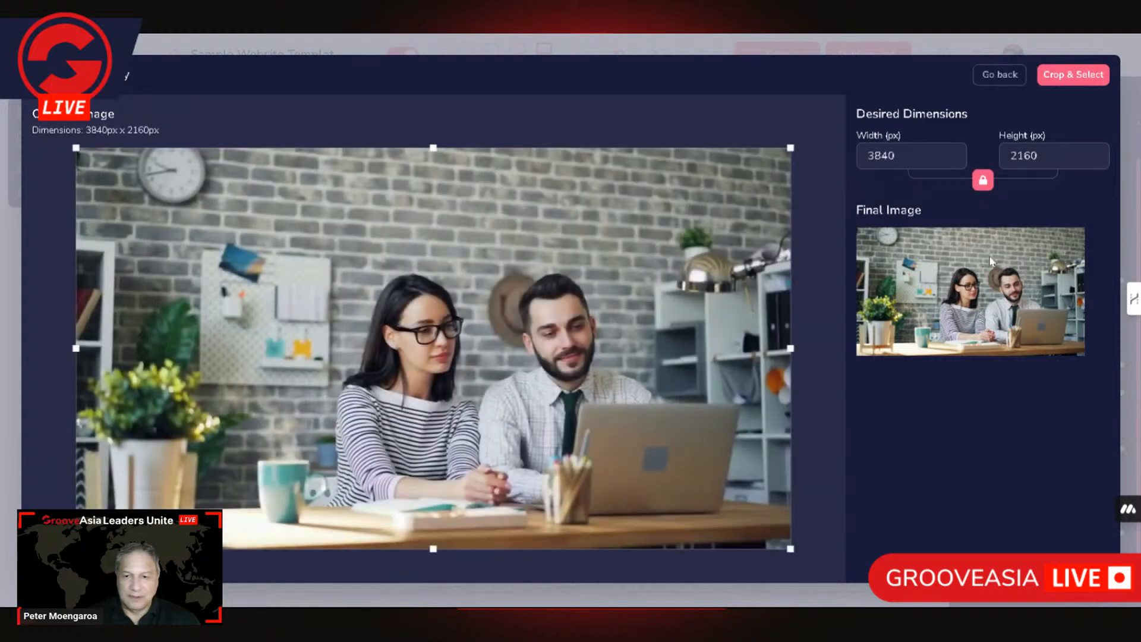
pyautogui.doubleClick(881, 155)
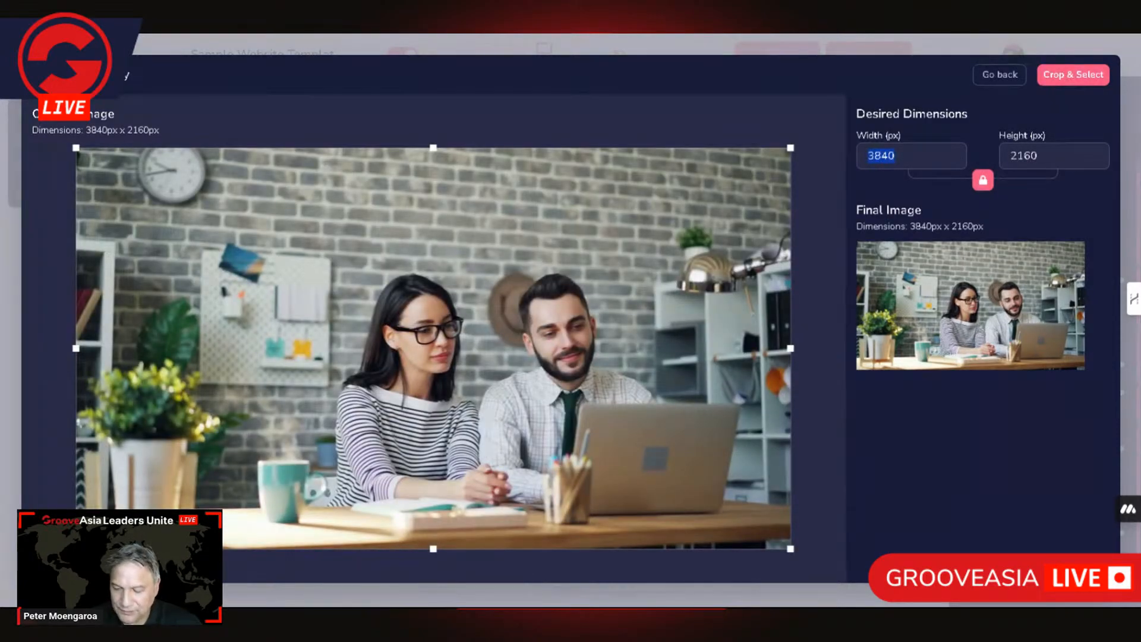
pyautogui.write('45')
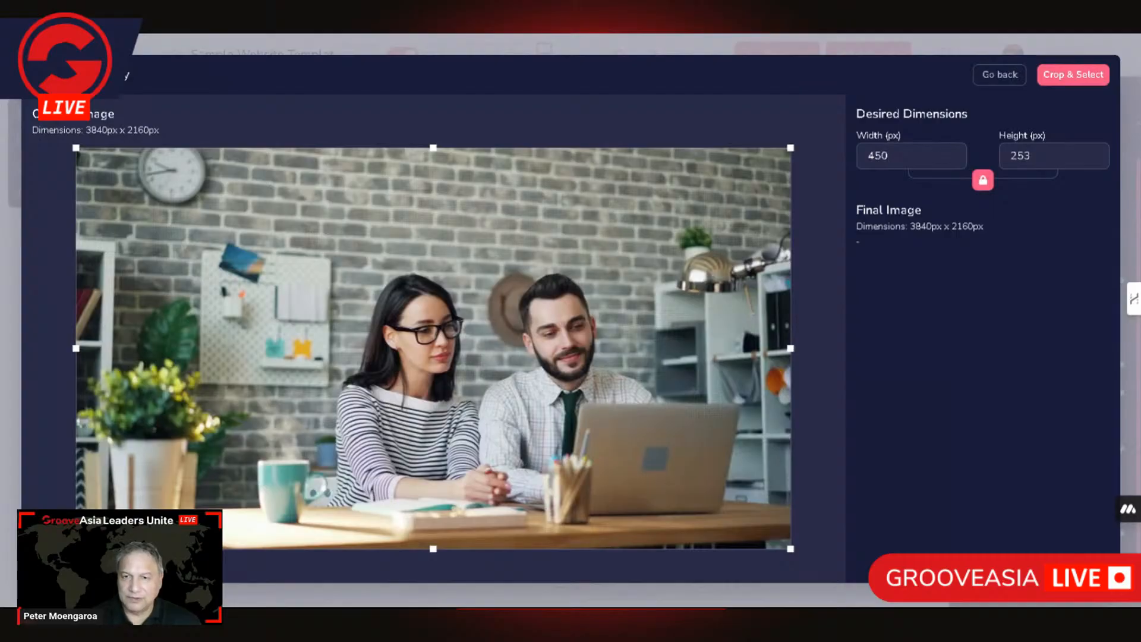
pyautogui.click(984, 182)
pyautogui.doubleClick(1019, 156)
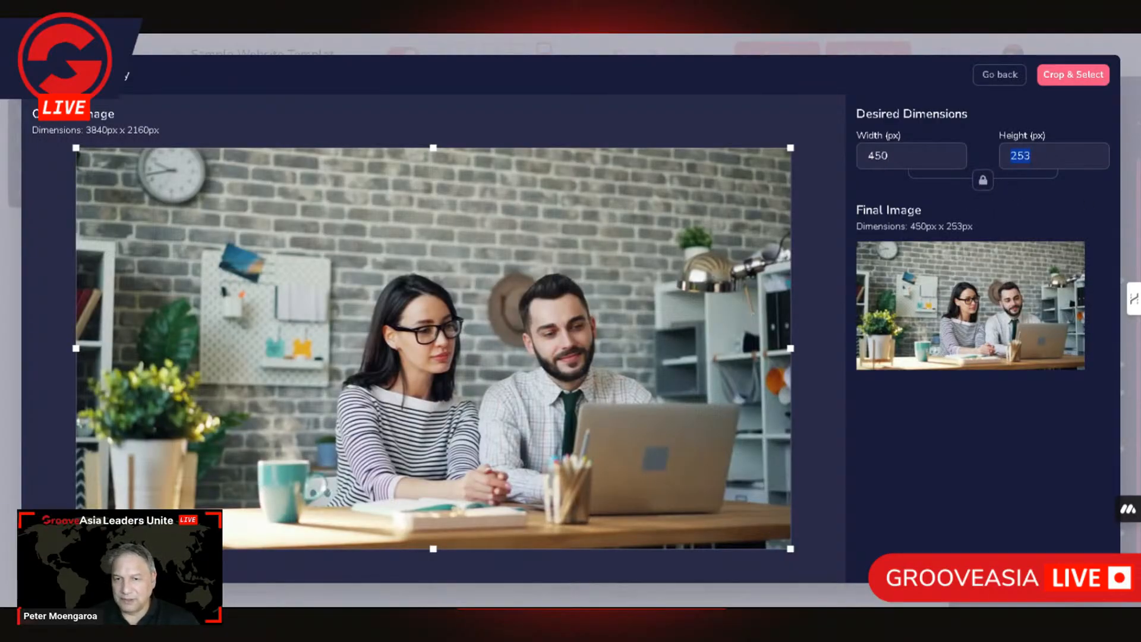
pyautogui.write('300')
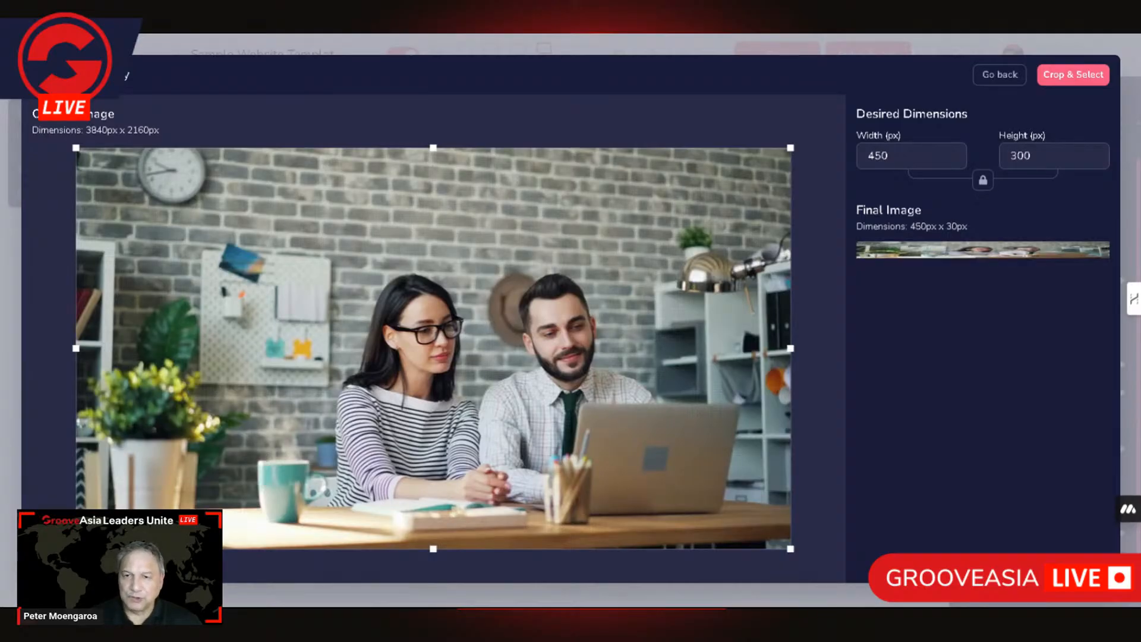
pyautogui.click(1080, 79)
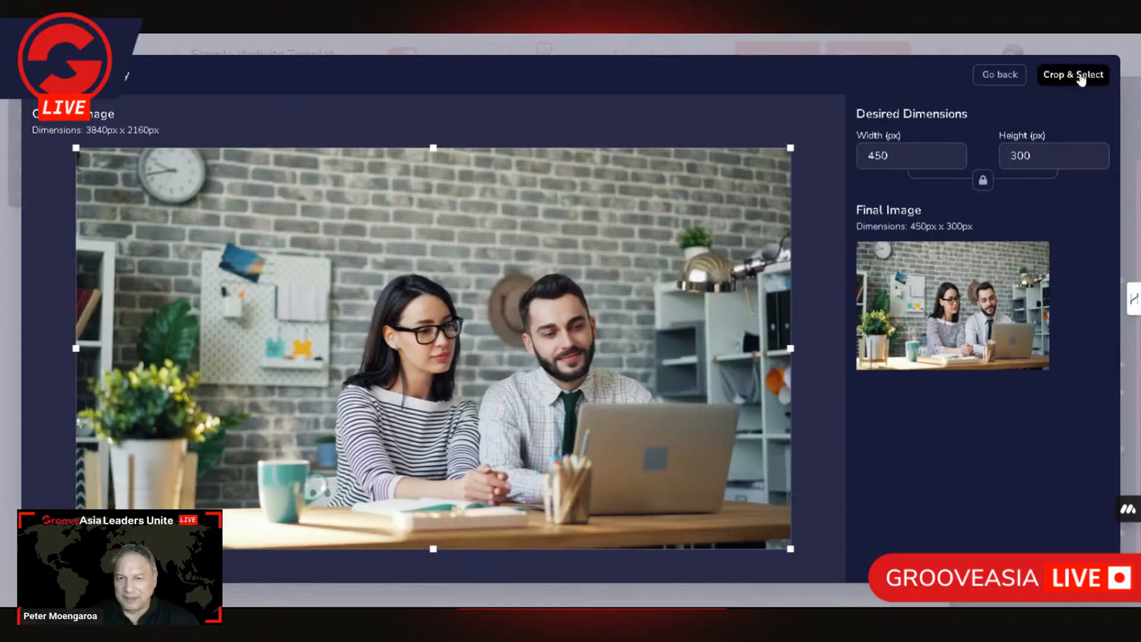
pyautogui.click(621, 385)
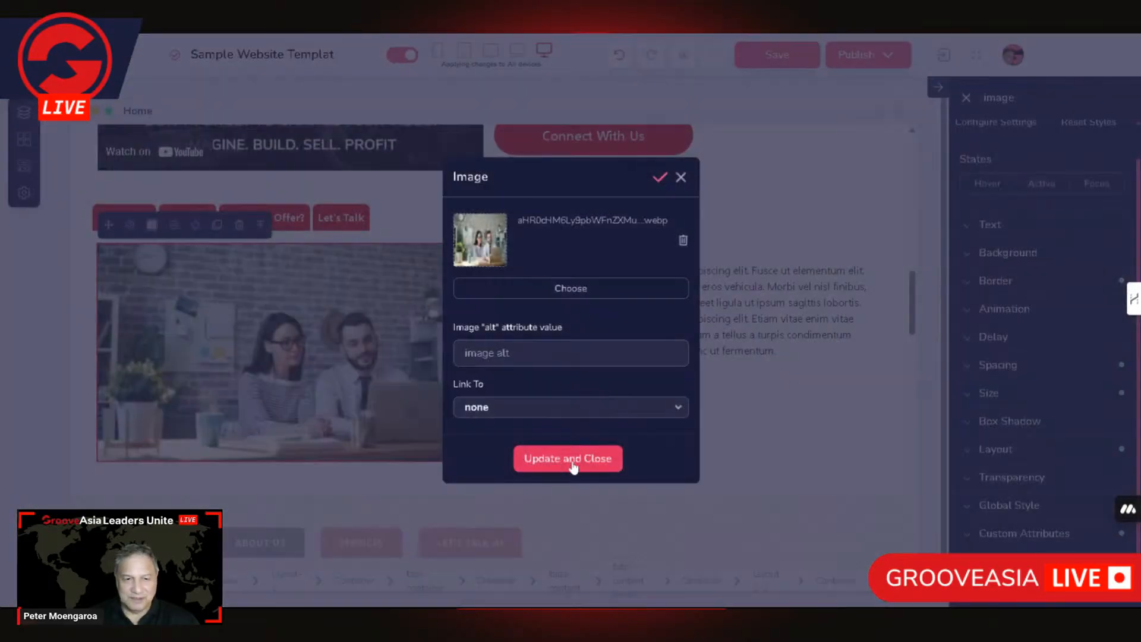
pyautogui.click(616, 461)
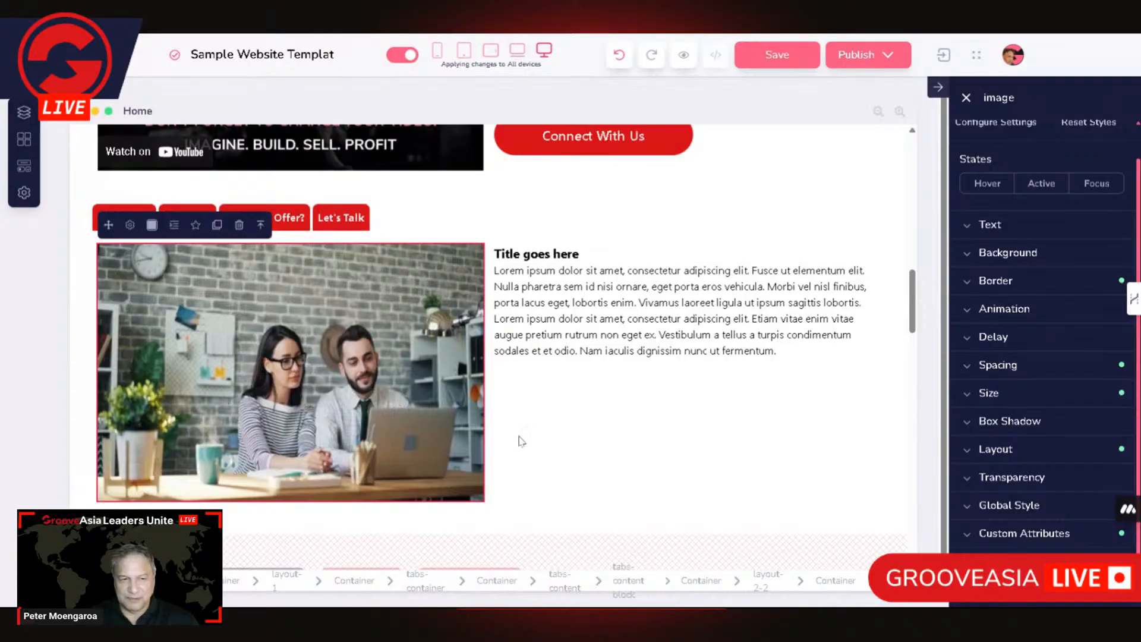
pyautogui.scroll(-2, 469, 379)
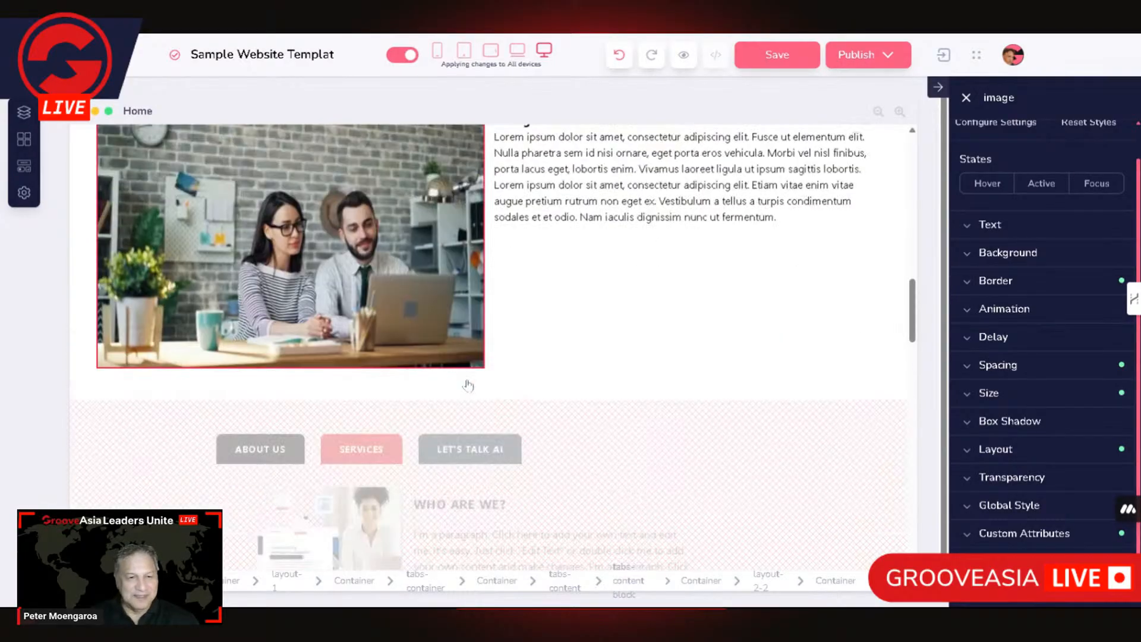
pyautogui.scroll(1, 466, 382)
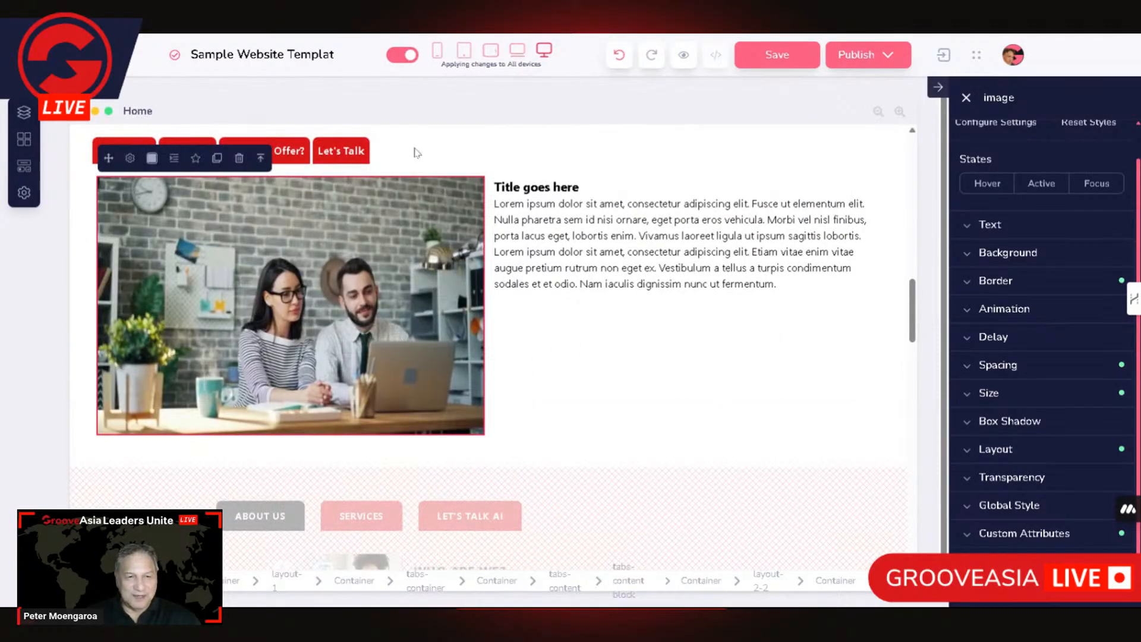
# Set the width of the "Expertise" tab's image to 90 using Relative to parent (%)
pyautogui.click(445, 150)
pyautogui.click(354, 156)
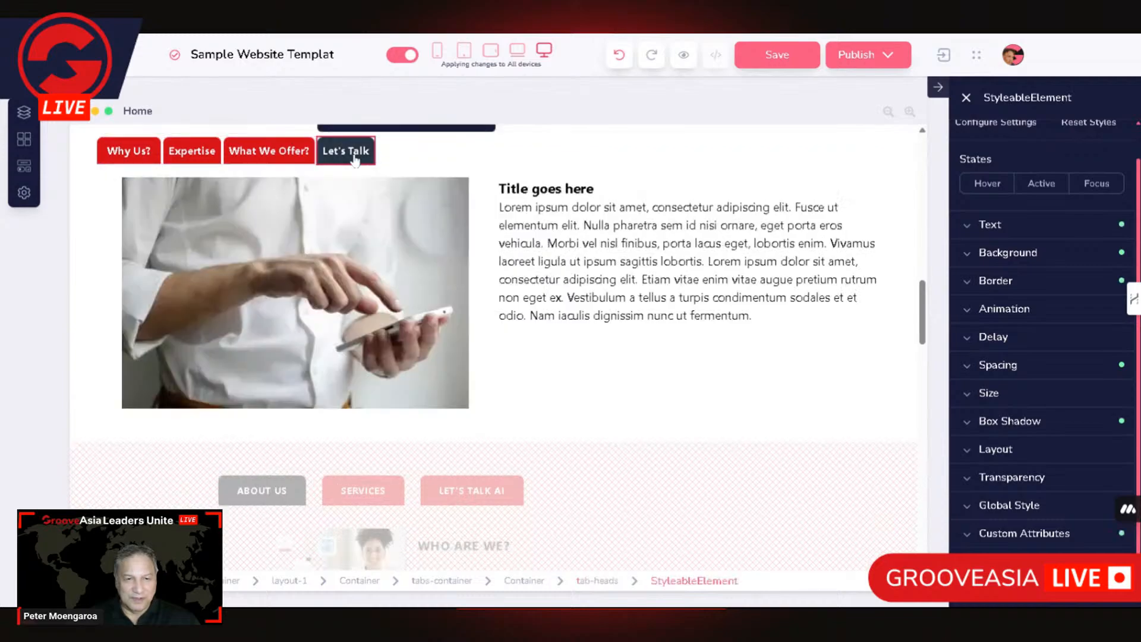
pyautogui.click(243, 158)
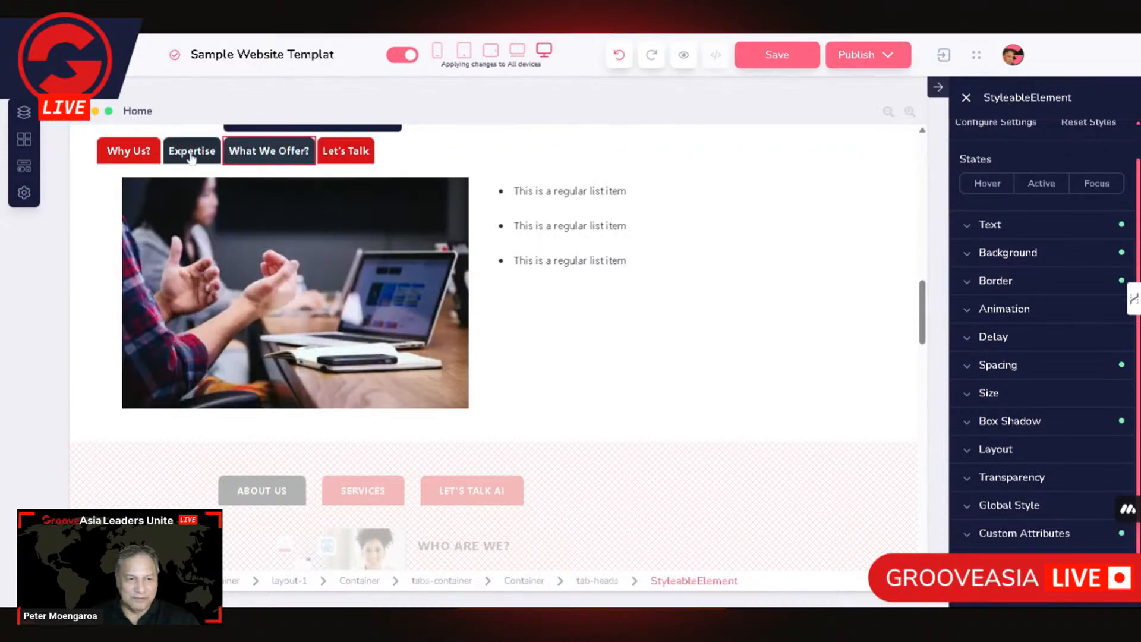
pyautogui.scroll(1, 192, 152)
pyautogui.click(351, 220)
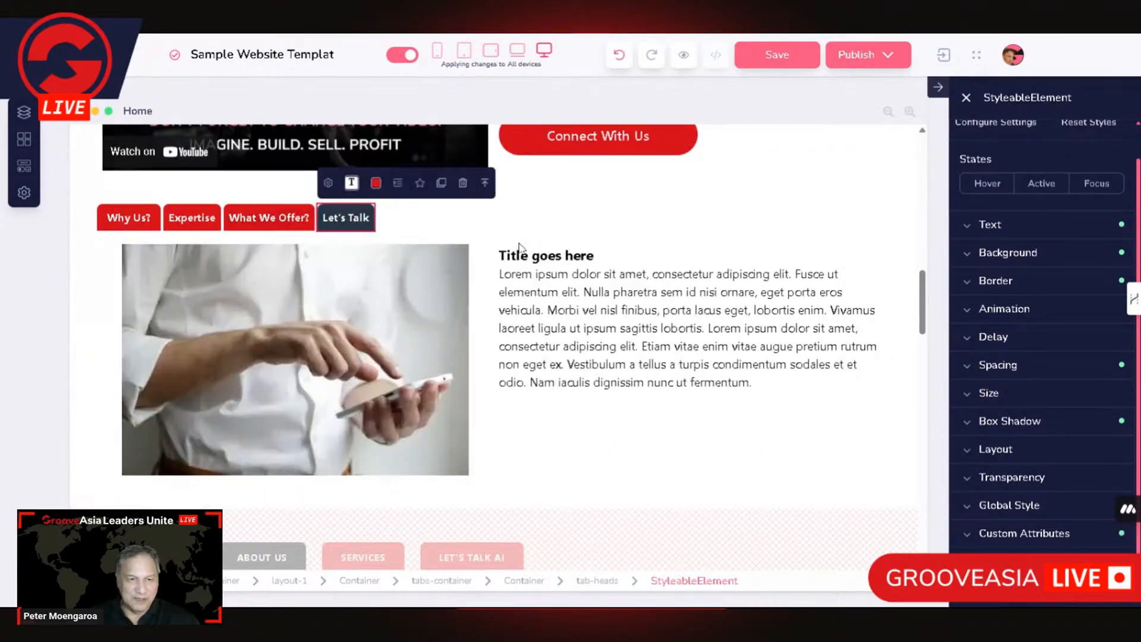
pyautogui.click(183, 219)
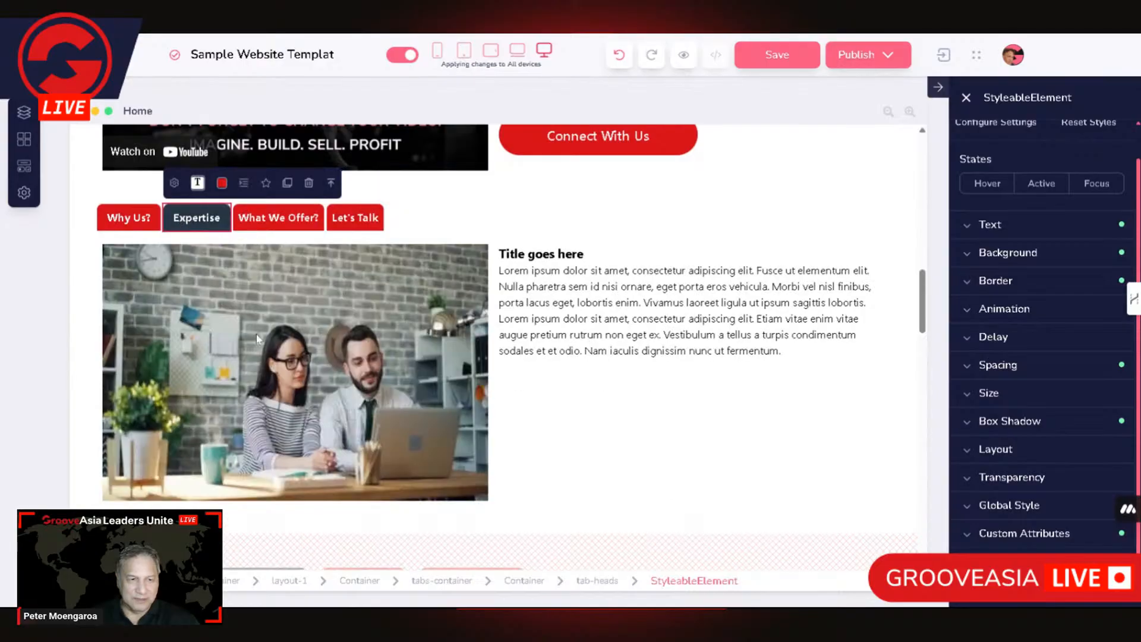
pyautogui.click(442, 354)
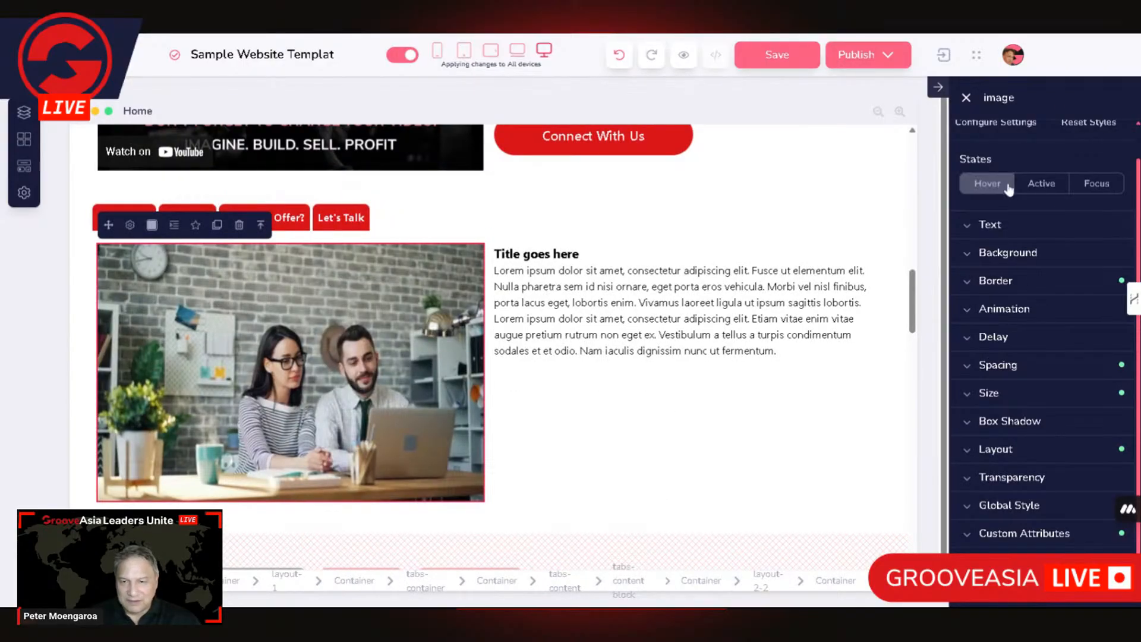
pyautogui.click(989, 392)
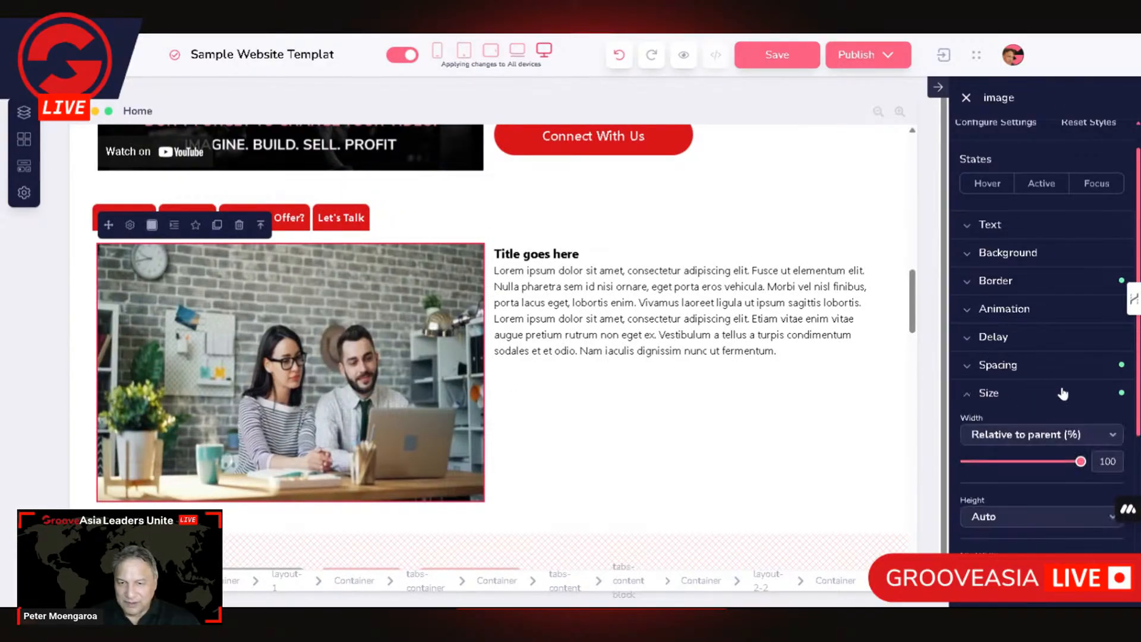
pyautogui.scroll(-3, 1069, 356)
pyautogui.doubleClick(1106, 261)
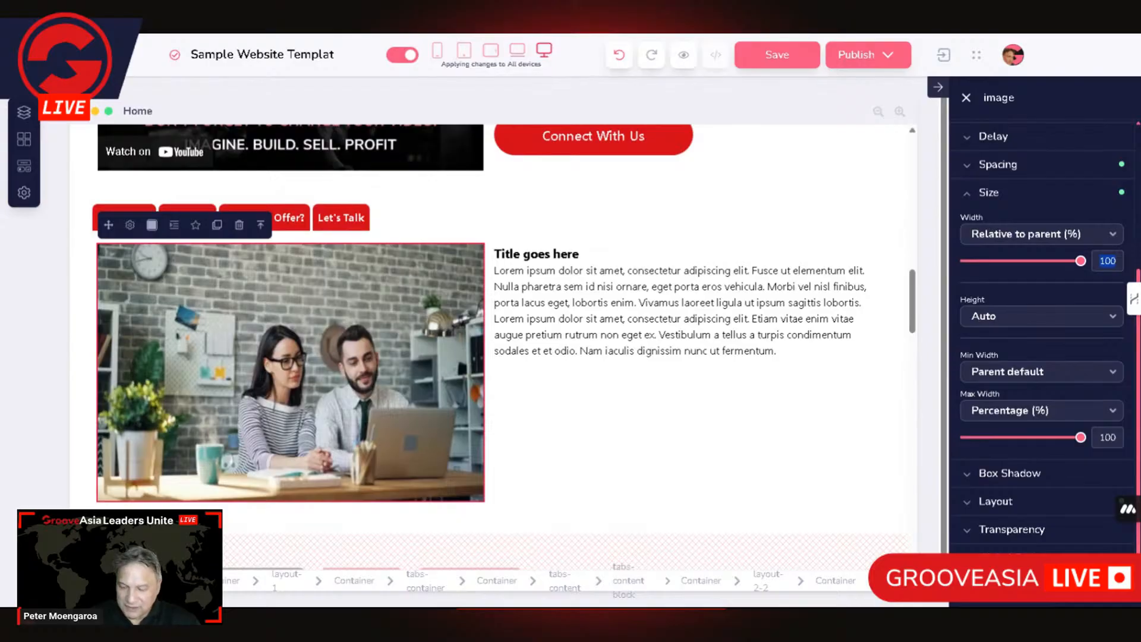
pyautogui.write('90')
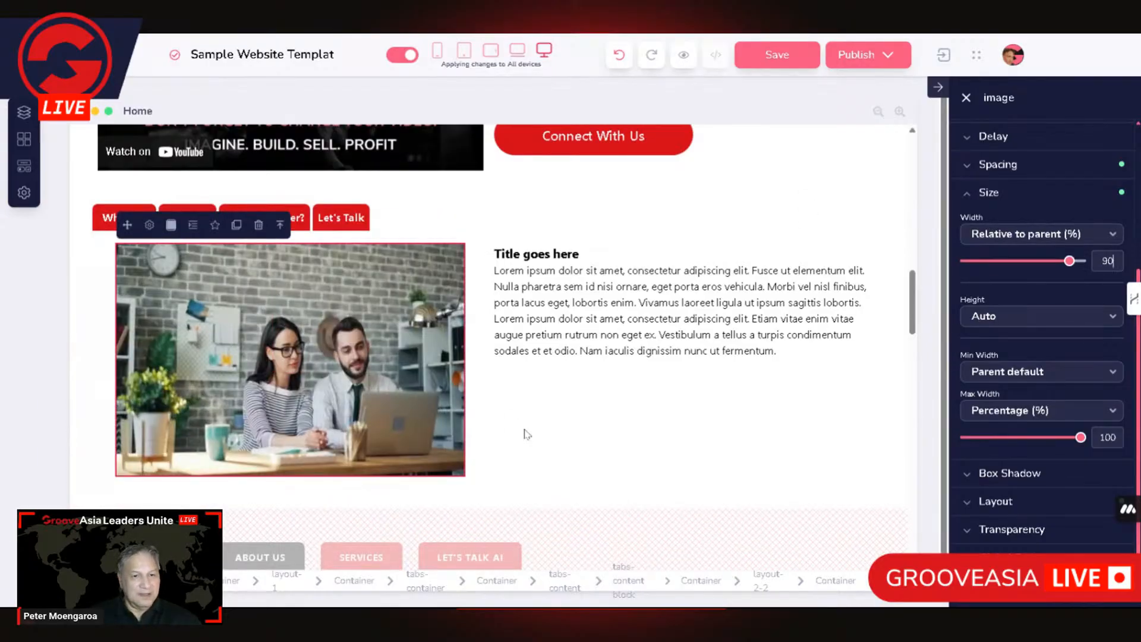
# Show the "Why Us?" tab's content and add a designed red Solid Button below its paragraph
pyautogui.click(115, 218)
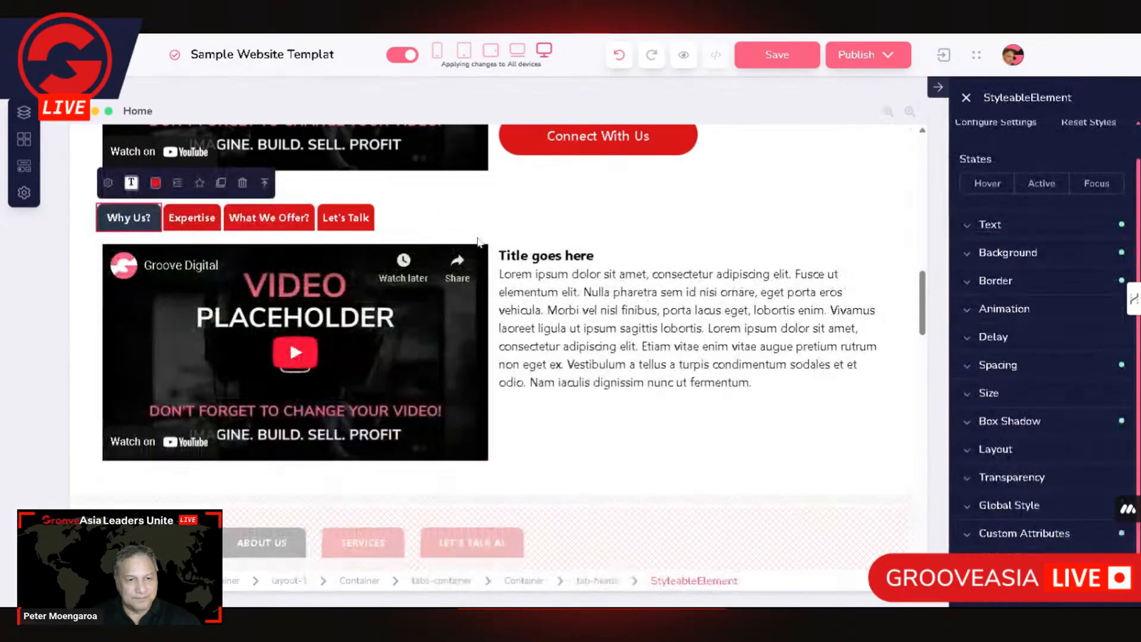
pyautogui.scroll(-3, 706, 411)
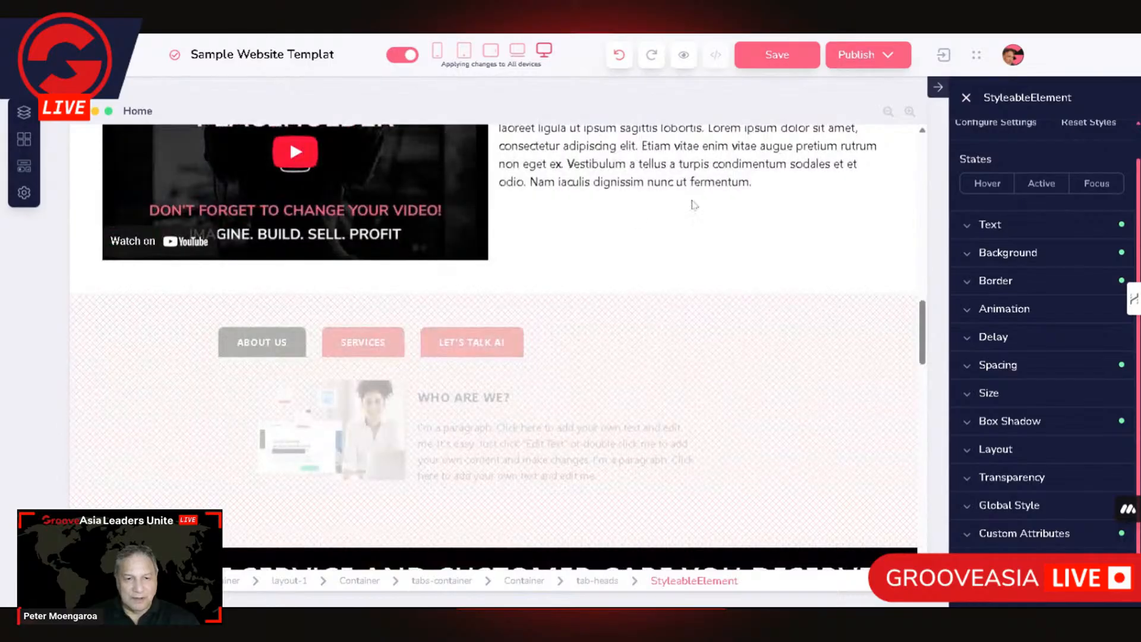
pyautogui.scroll(2, 783, 220)
pyautogui.click(703, 347)
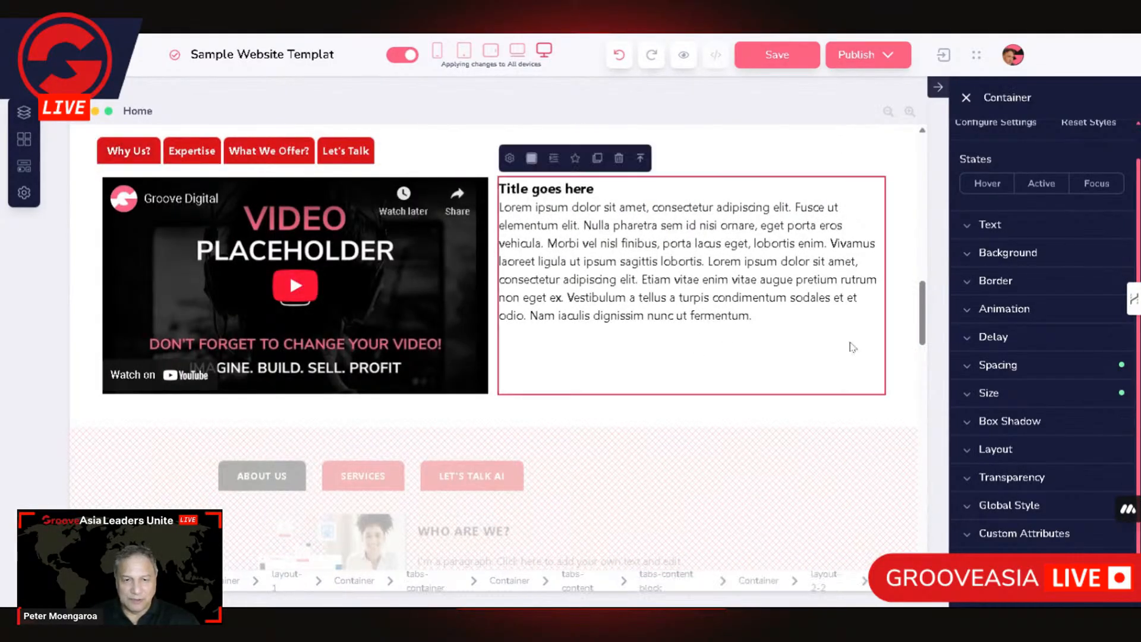
pyautogui.scroll(3, 783, 350)
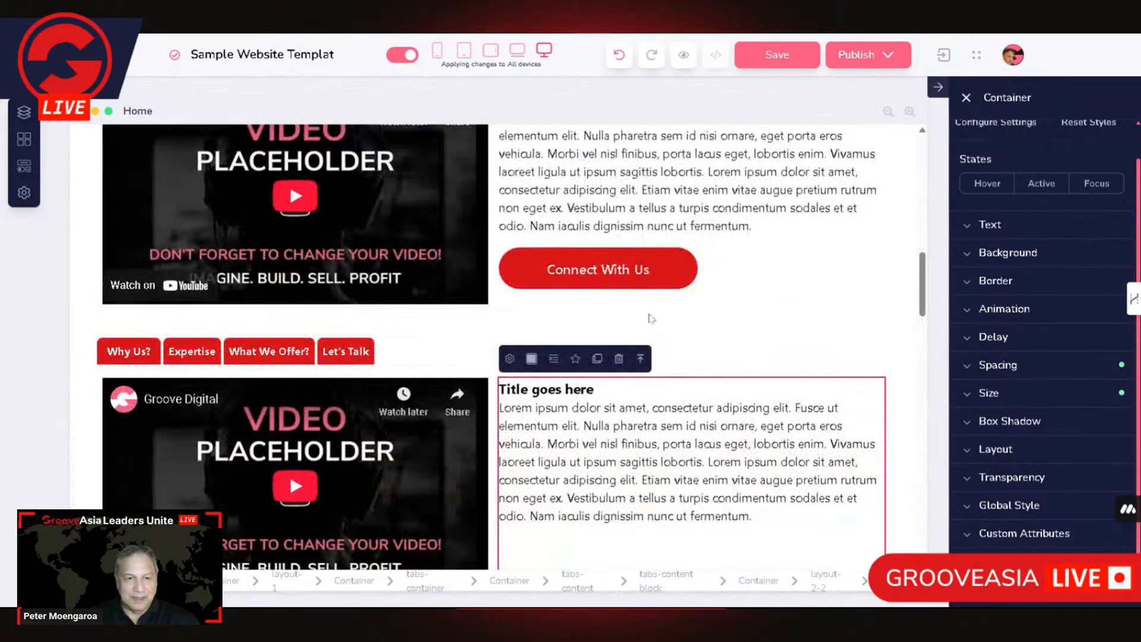
pyautogui.scroll(-1, 856, 275)
pyautogui.scroll(1, 856, 276)
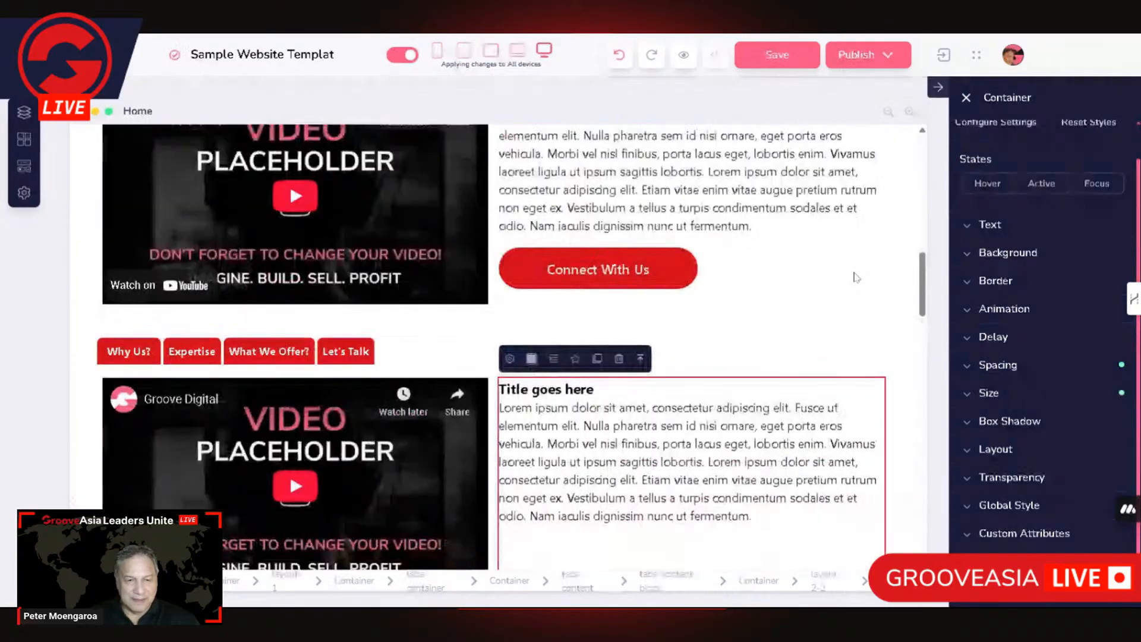
pyautogui.click(24, 171)
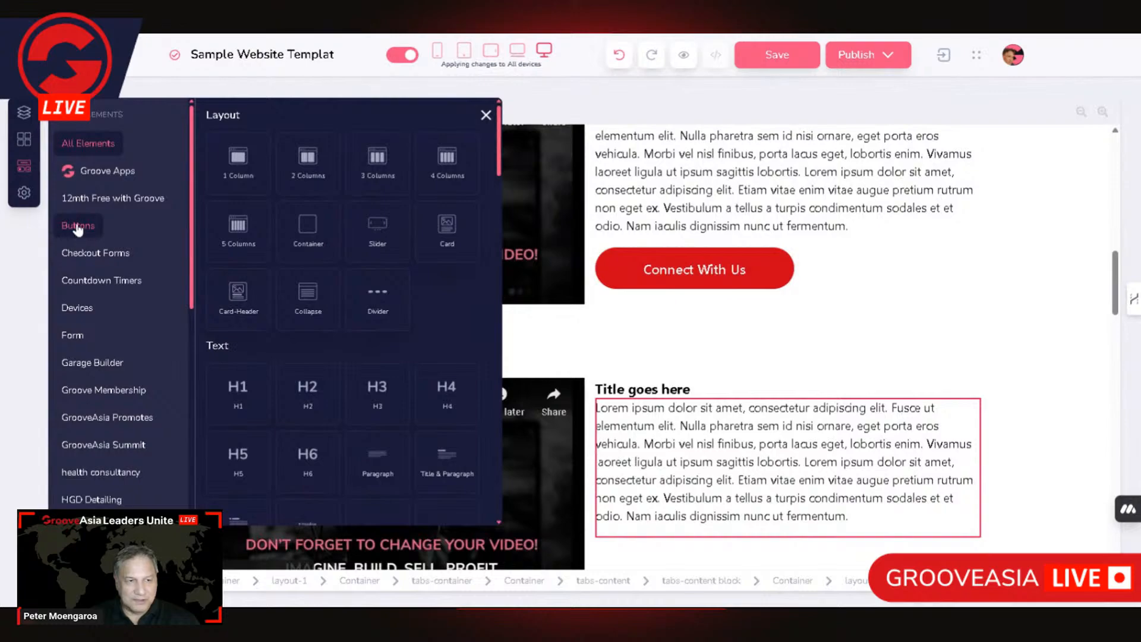
pyautogui.click(92, 239)
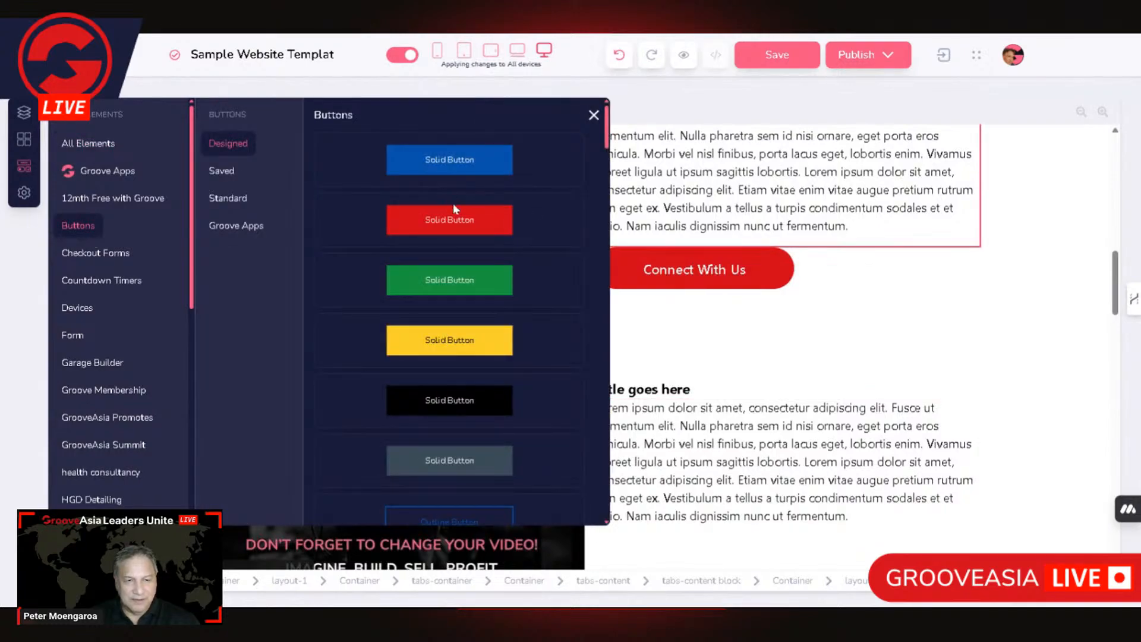
pyautogui.moveTo(464, 221); pyautogui.dragTo(705, 525)
pyautogui.scroll(-4, 875, 444)
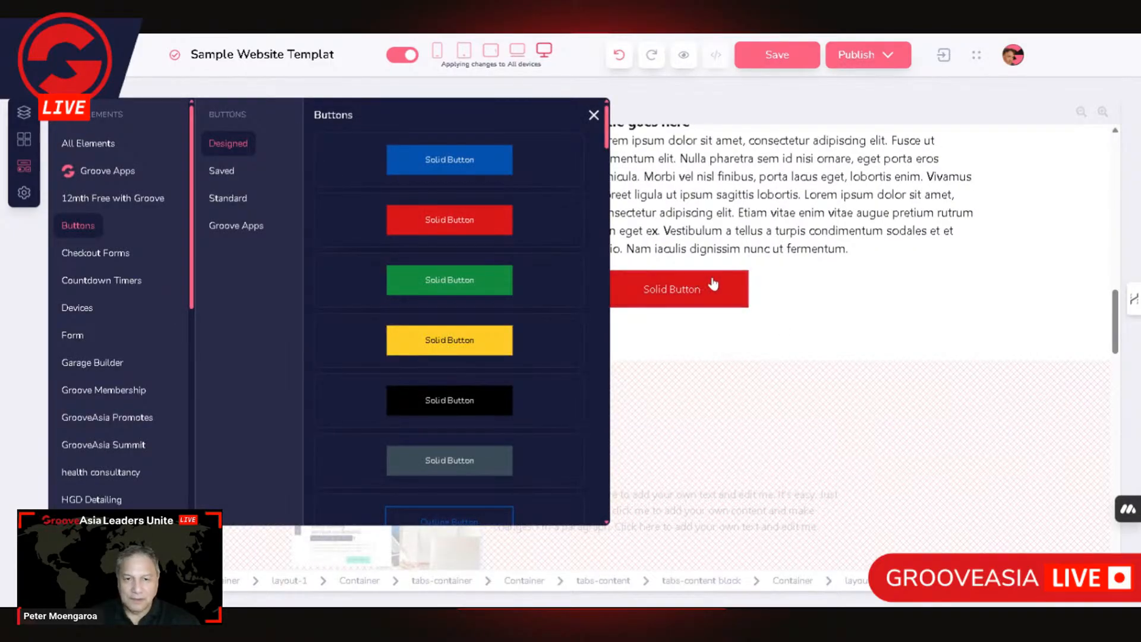
# Round all corners of the new red button in the "Why Us?" tab with a border radius of 100
pyautogui.click(706, 285)
pyautogui.doubleClick(816, 248)
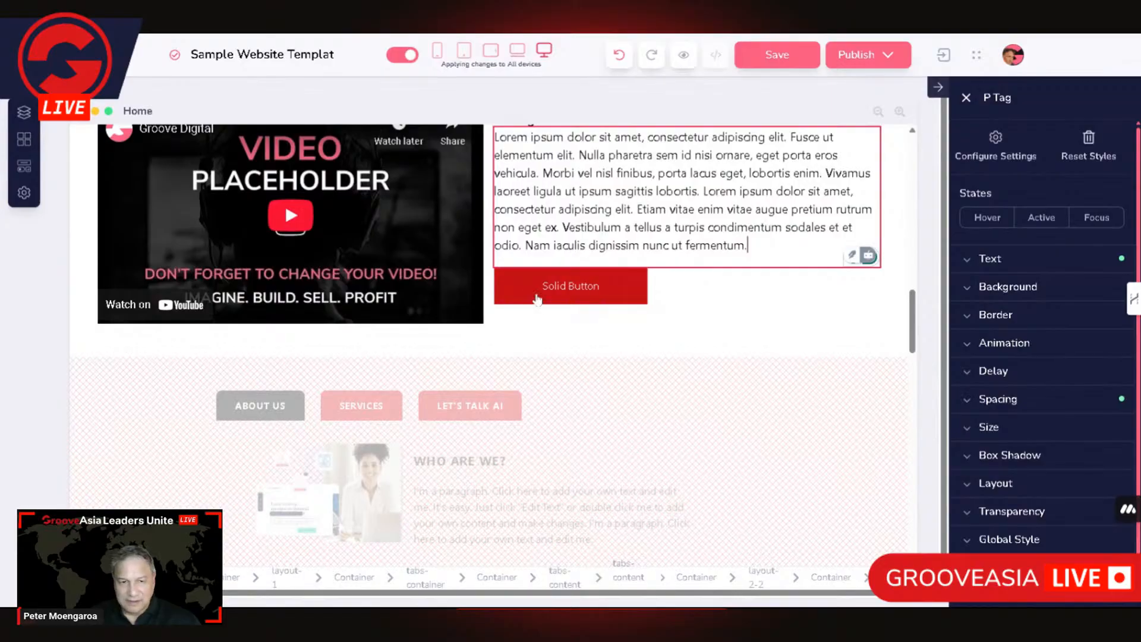
pyautogui.scroll(2, 603, 363)
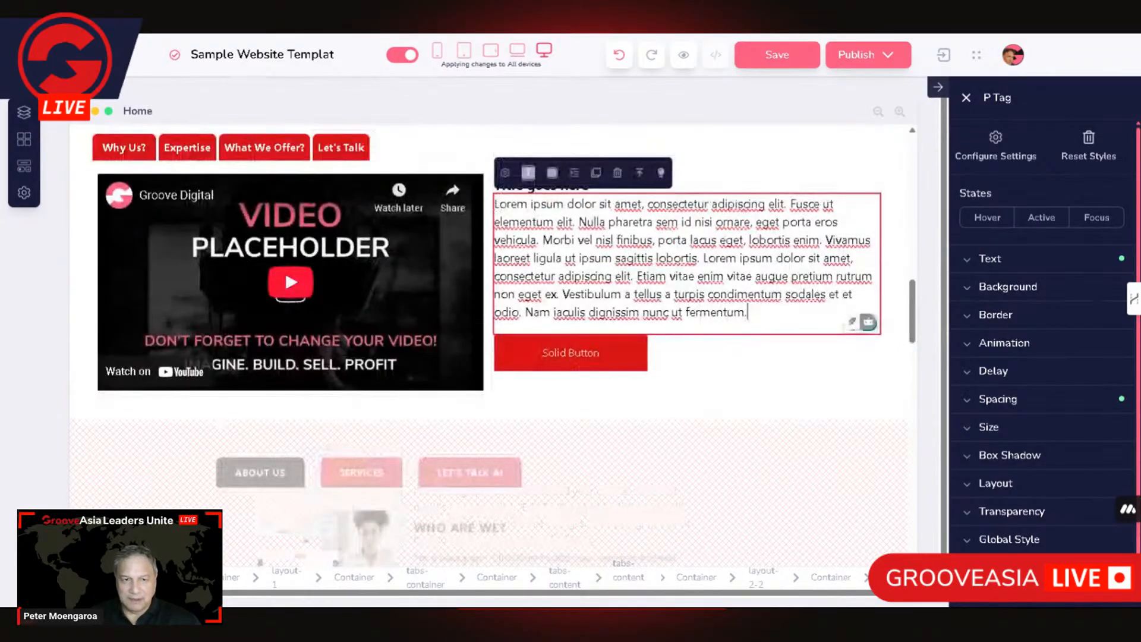
pyautogui.scroll(-1, 604, 363)
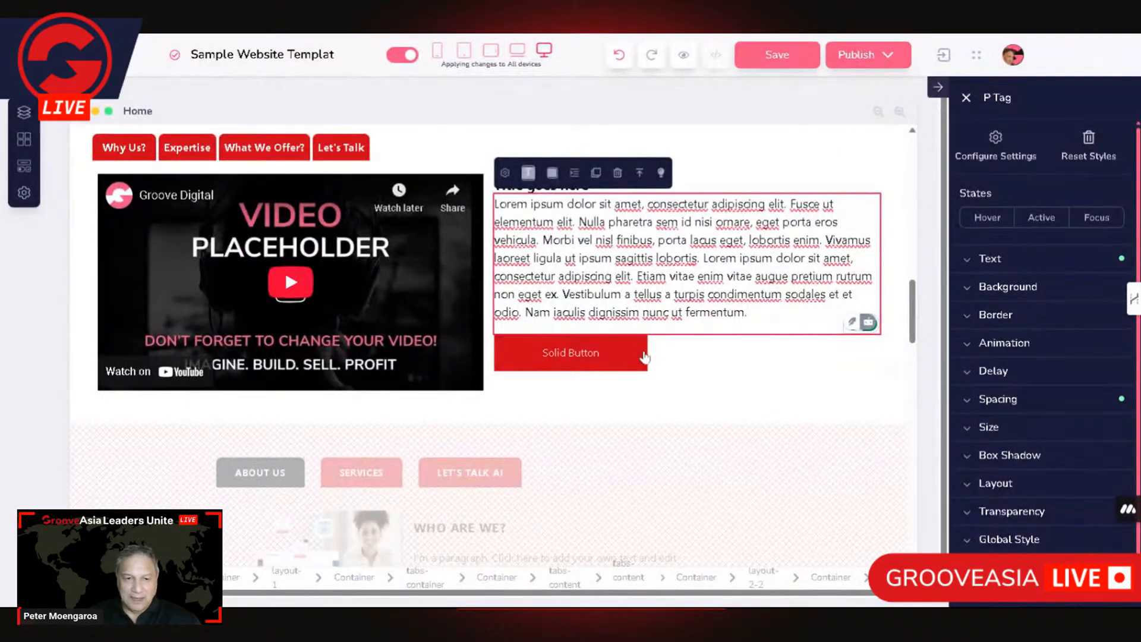
pyautogui.click(640, 351)
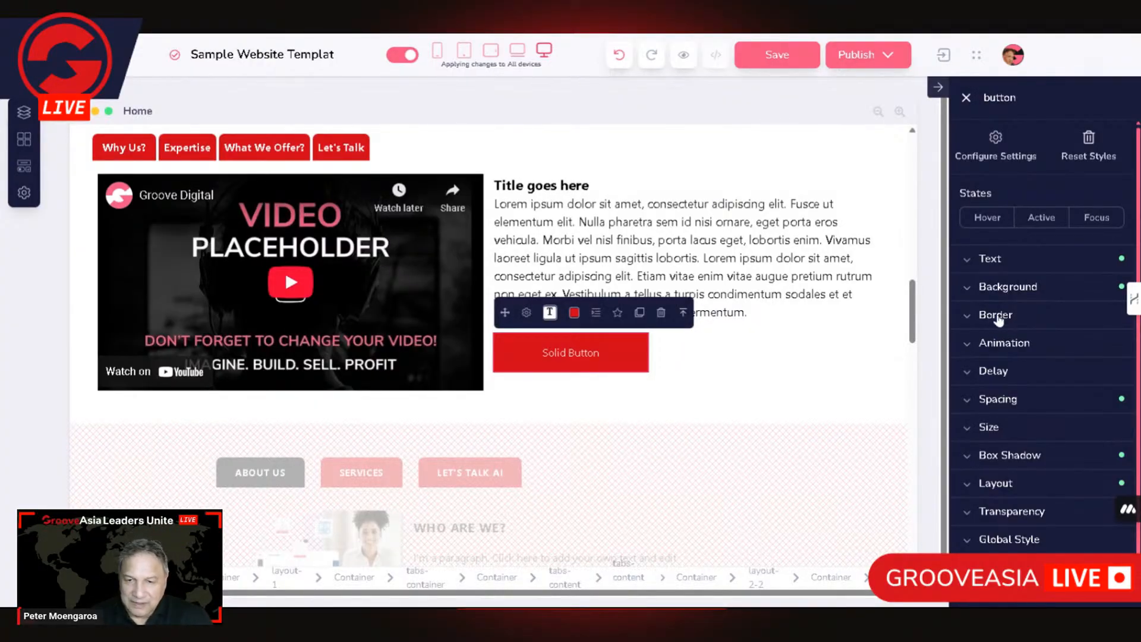
pyautogui.click(995, 315)
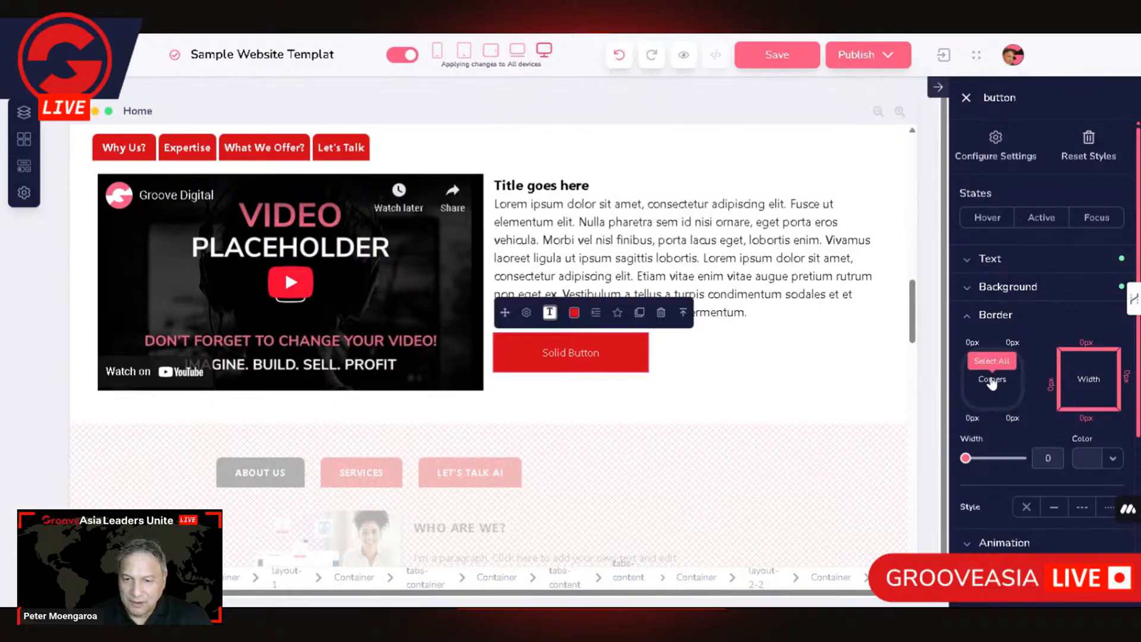
pyautogui.click(991, 381)
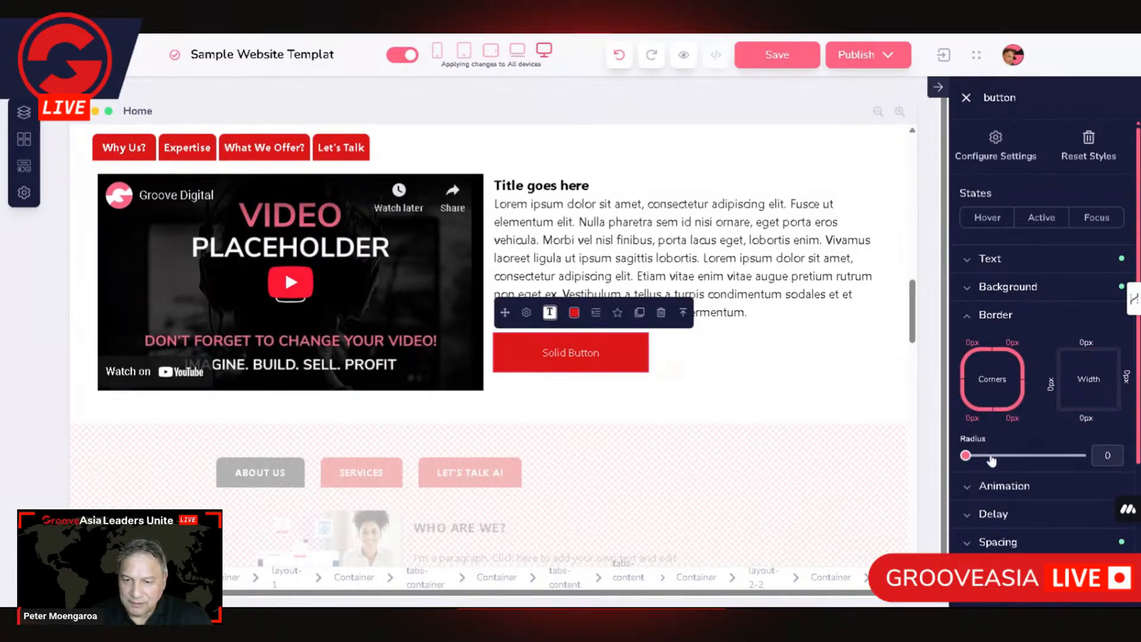
pyautogui.moveTo(965, 456); pyautogui.dragTo(1082, 456)
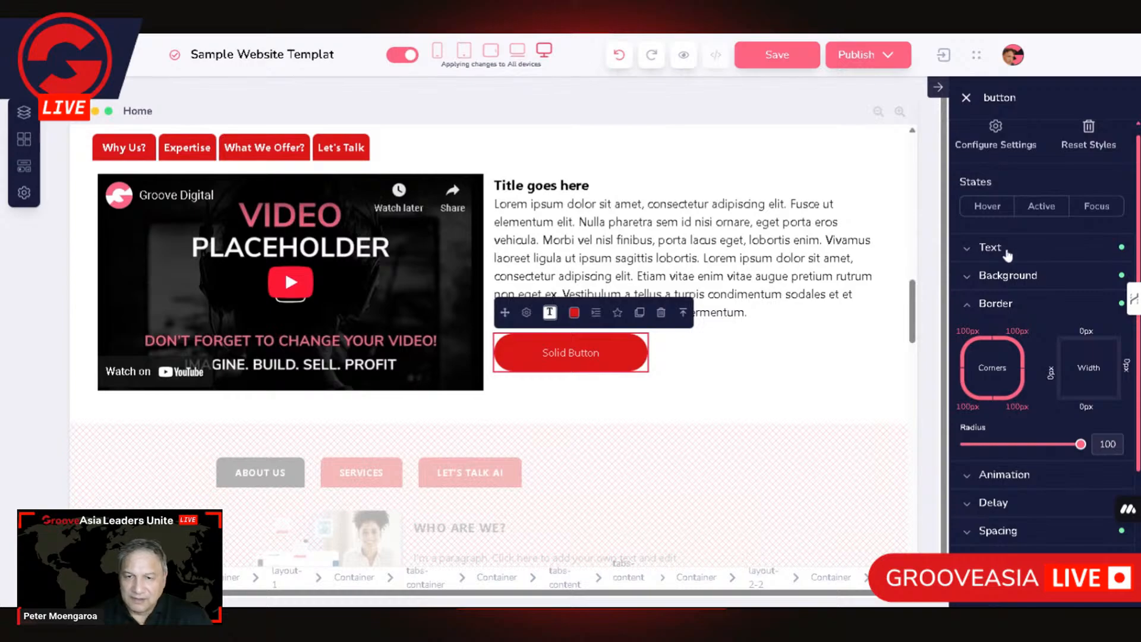
# Set the red button's text size to 18 and its weight to Semibold
pyautogui.click(1005, 254)
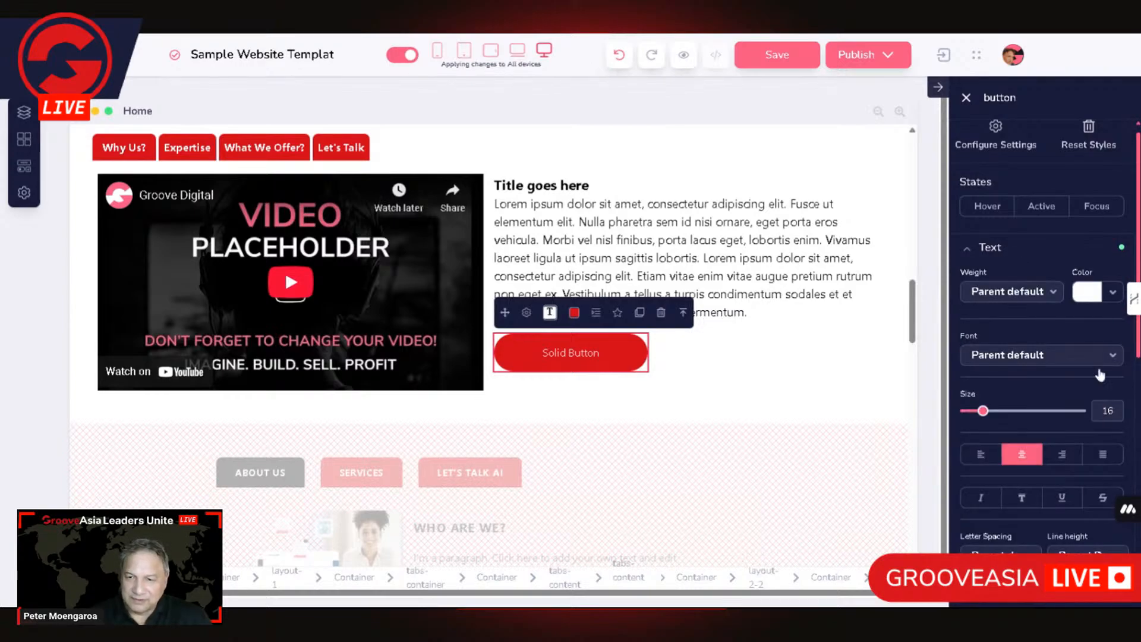
pyautogui.doubleClick(1108, 411)
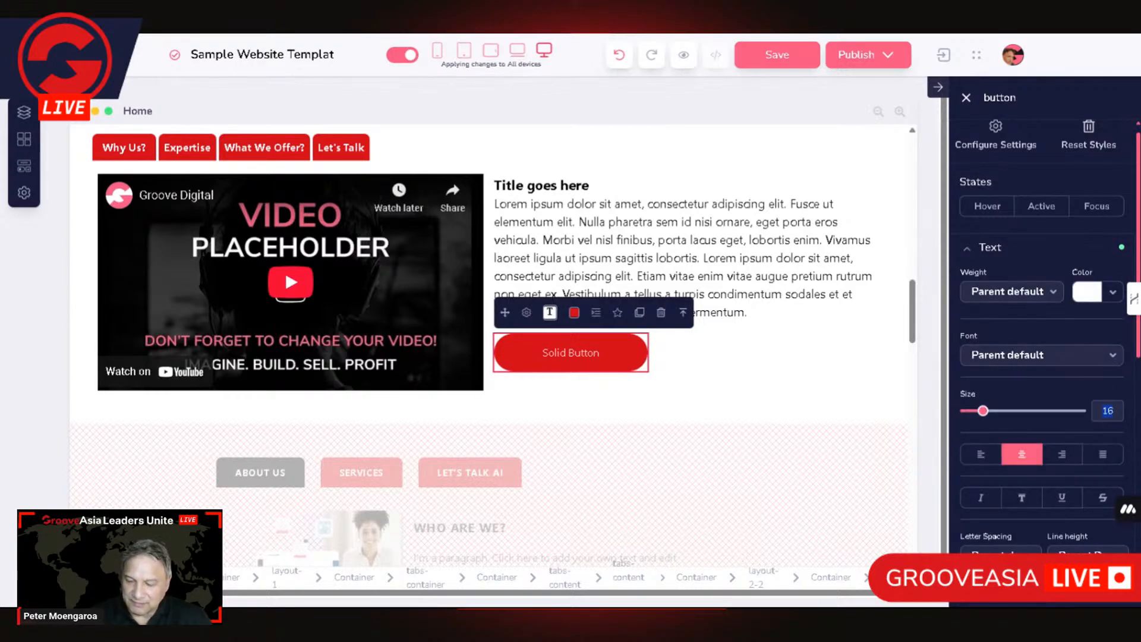
pyautogui.write('18')
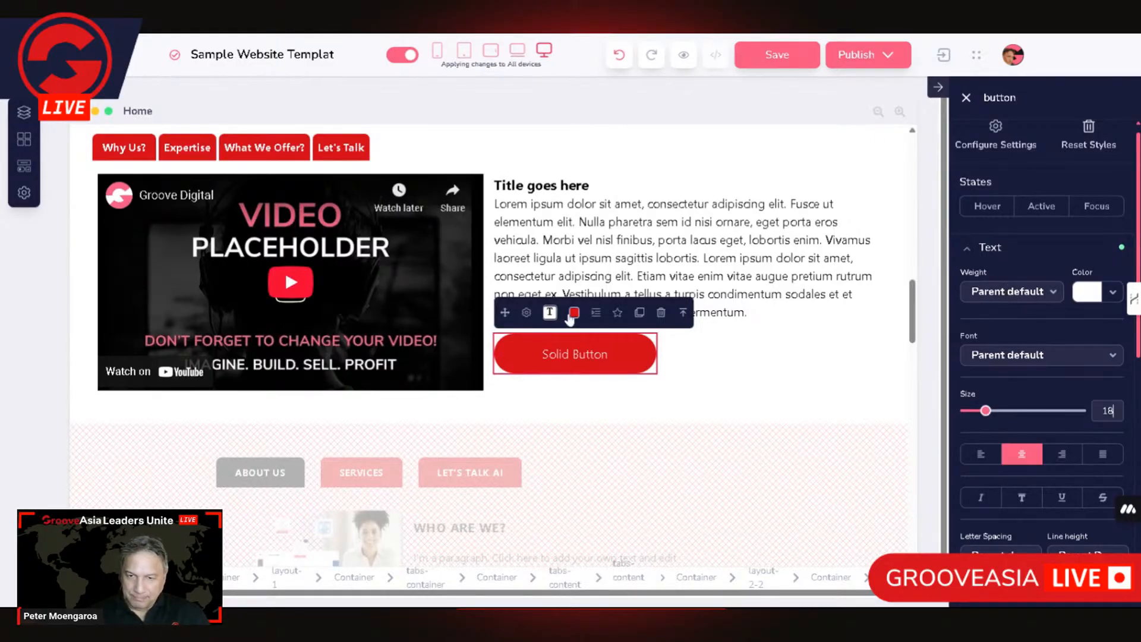
pyautogui.click(1022, 294)
pyautogui.click(1007, 422)
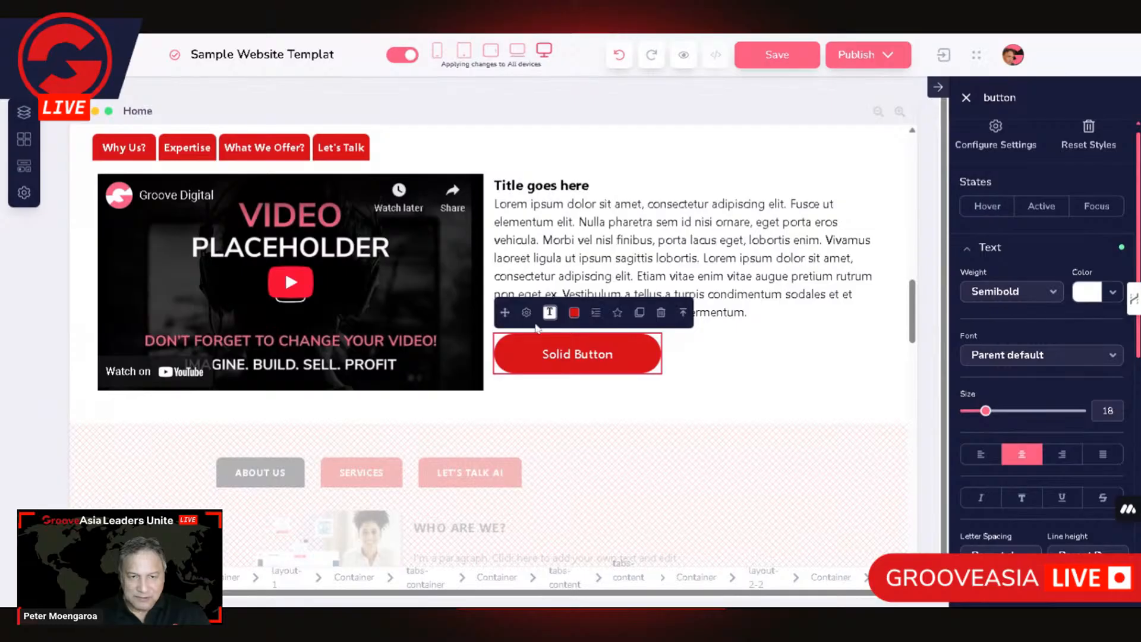
# Open the red button's settings and change its main label to "Connect With Us"
pyautogui.click(529, 317)
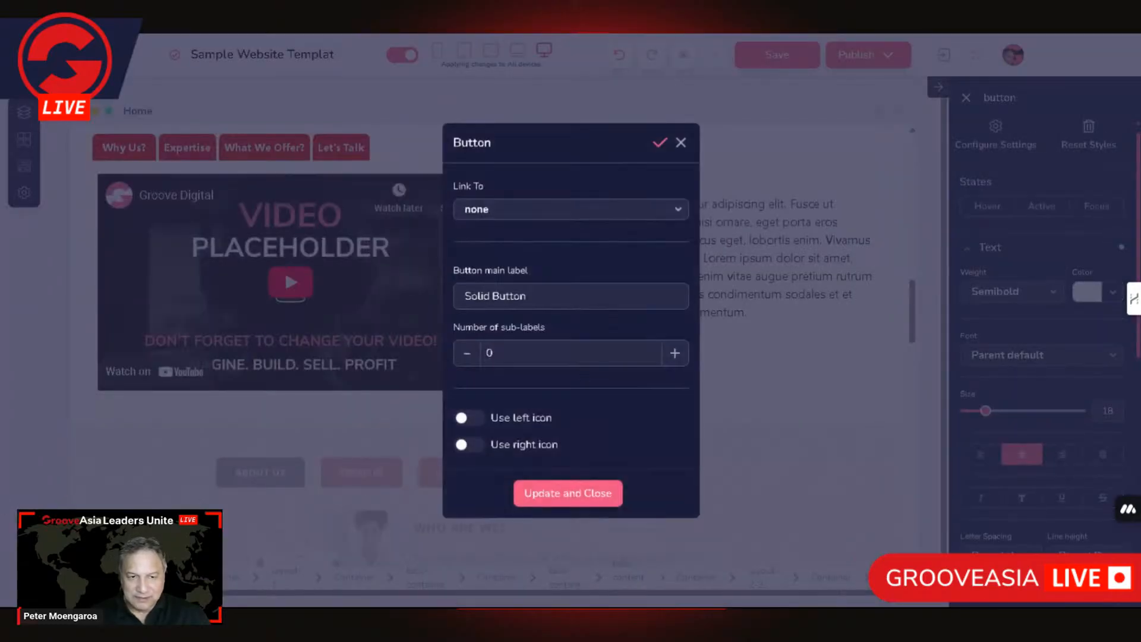
pyautogui.tripleClick(489, 296)
pyautogui.click(490, 296)
pyautogui.moveTo(527, 296); pyautogui.dragTo(470, 296)
pyautogui.click(450, 298)
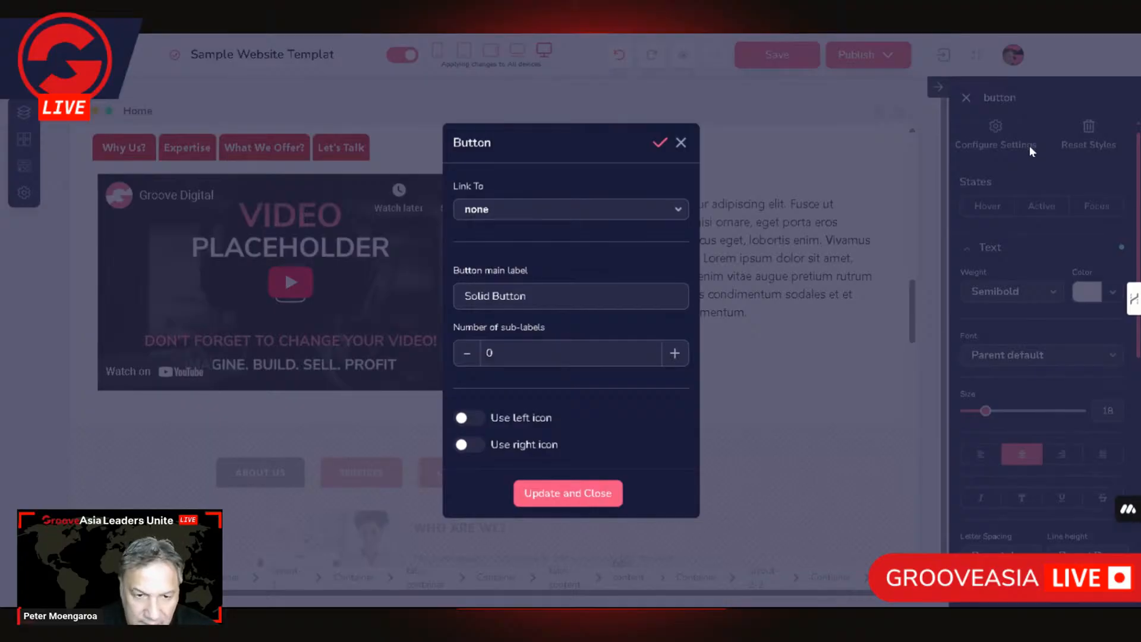
pyautogui.moveTo(527, 296); pyautogui.dragTo(464, 296)
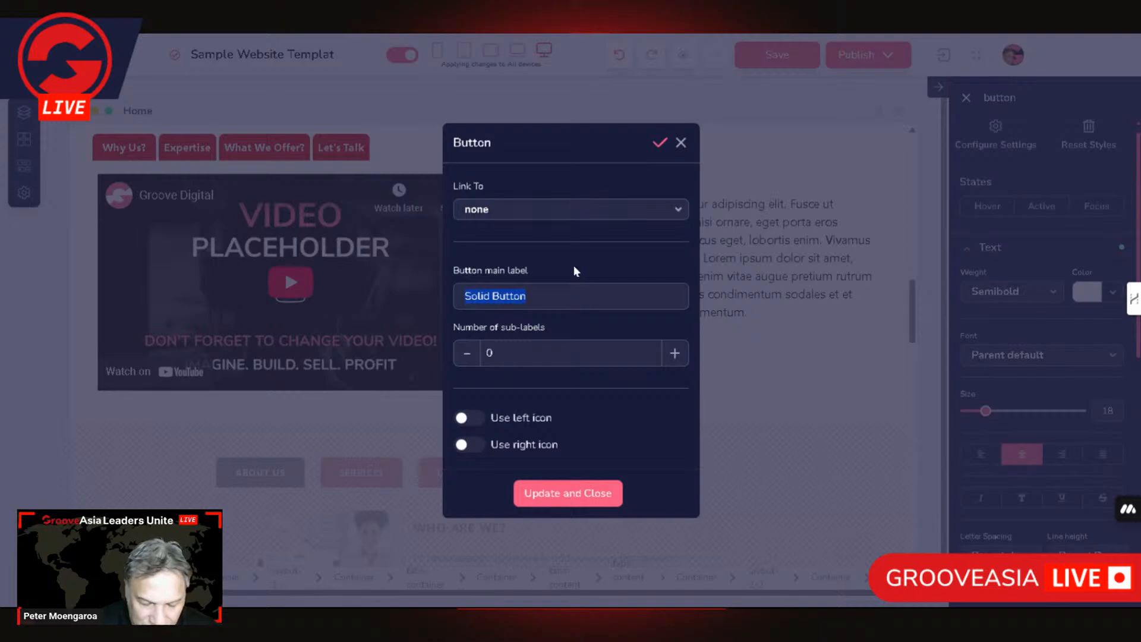
pyautogui.write('Co')
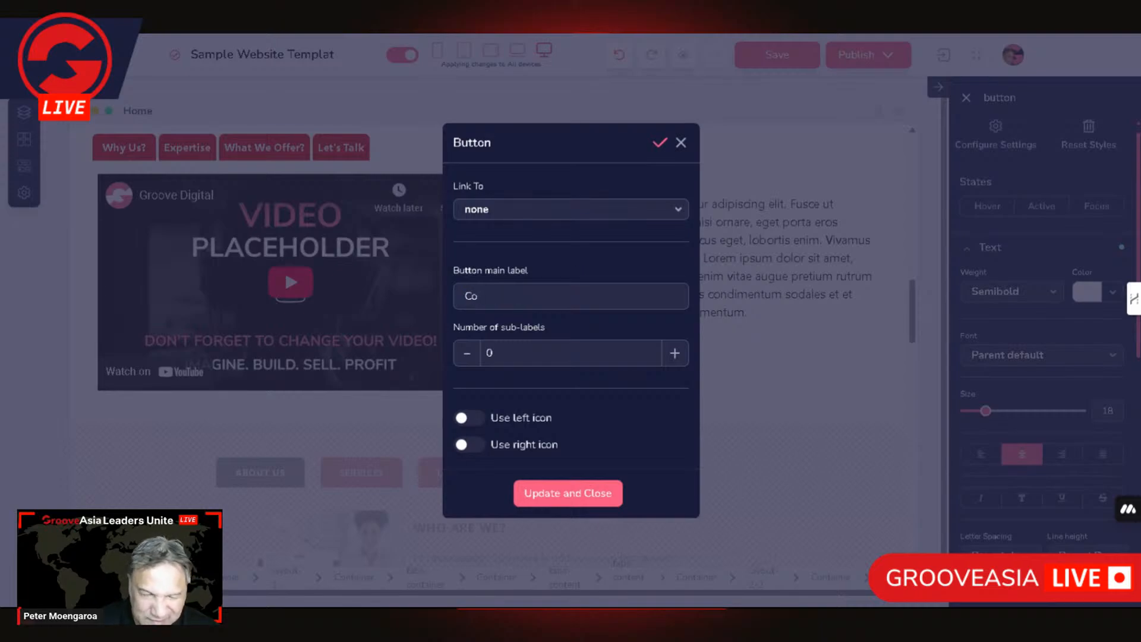
pyautogui.write('nnect With Us')
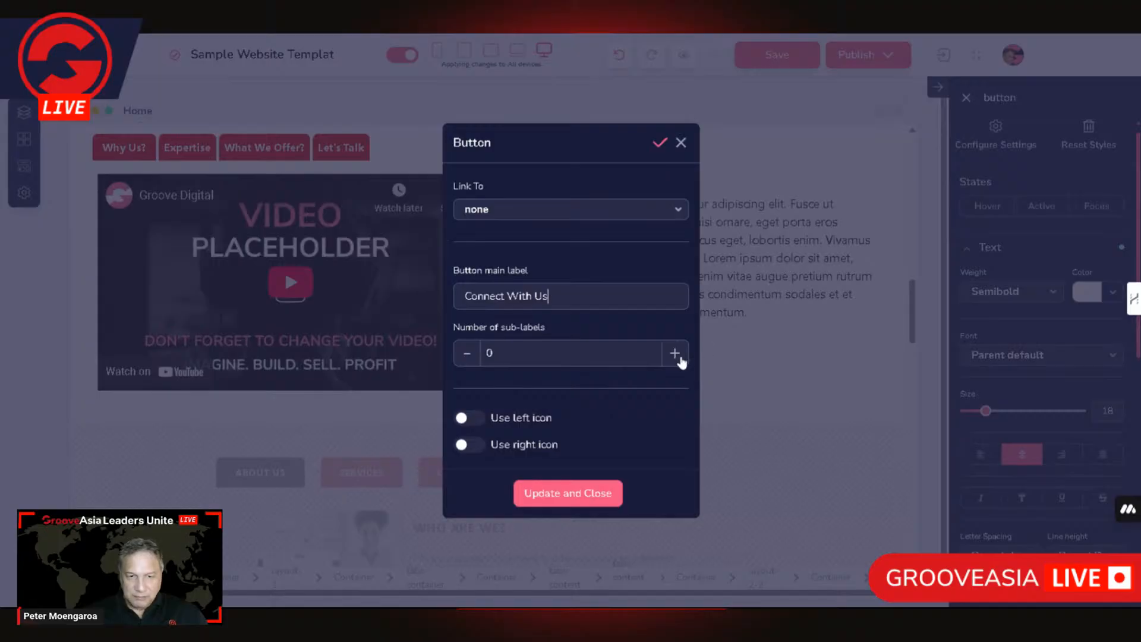
# Add one sub-label reading "Let's Talk" to the red "Connect With Us" button
pyautogui.click(676, 354)
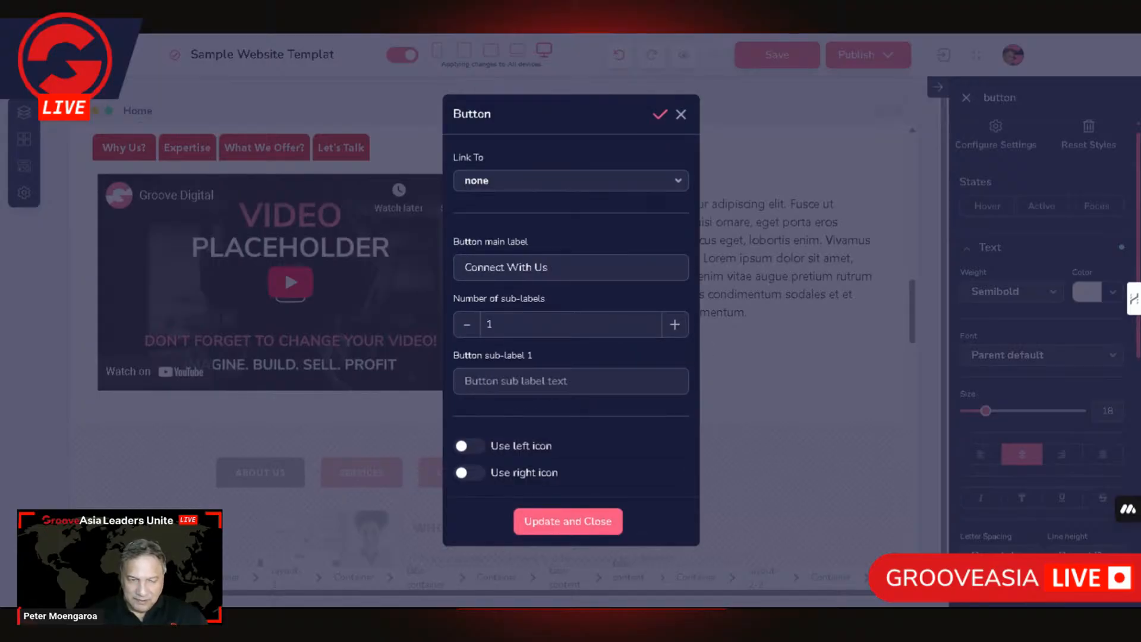
pyautogui.write("ZLet'")
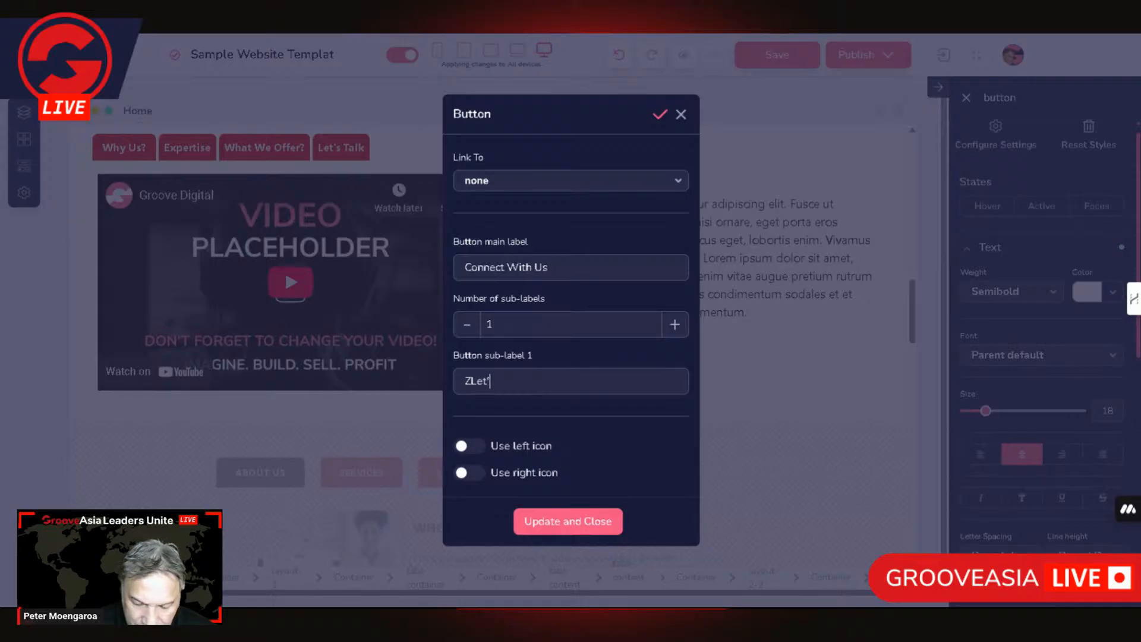
pyautogui.press('BackSpace')
pyautogui.press('BackSpace')
pyautogui.press('BackSpace')
pyautogui.press('BackSpace')
pyautogui.press('BackSpace')
pyautogui.press('BackSpace')
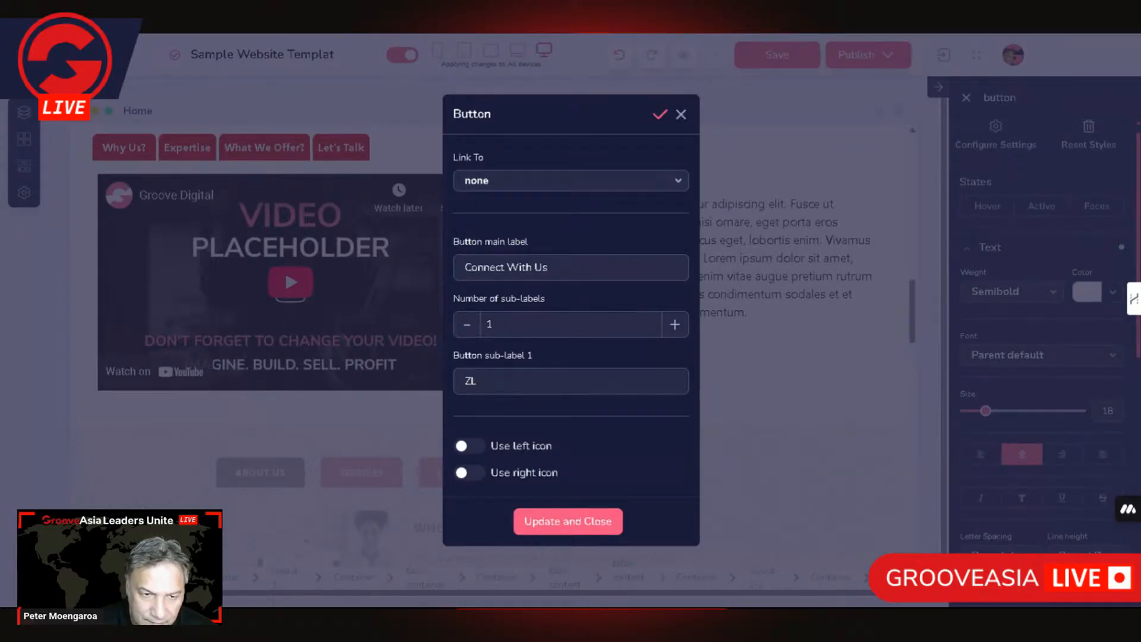
pyautogui.write('L')
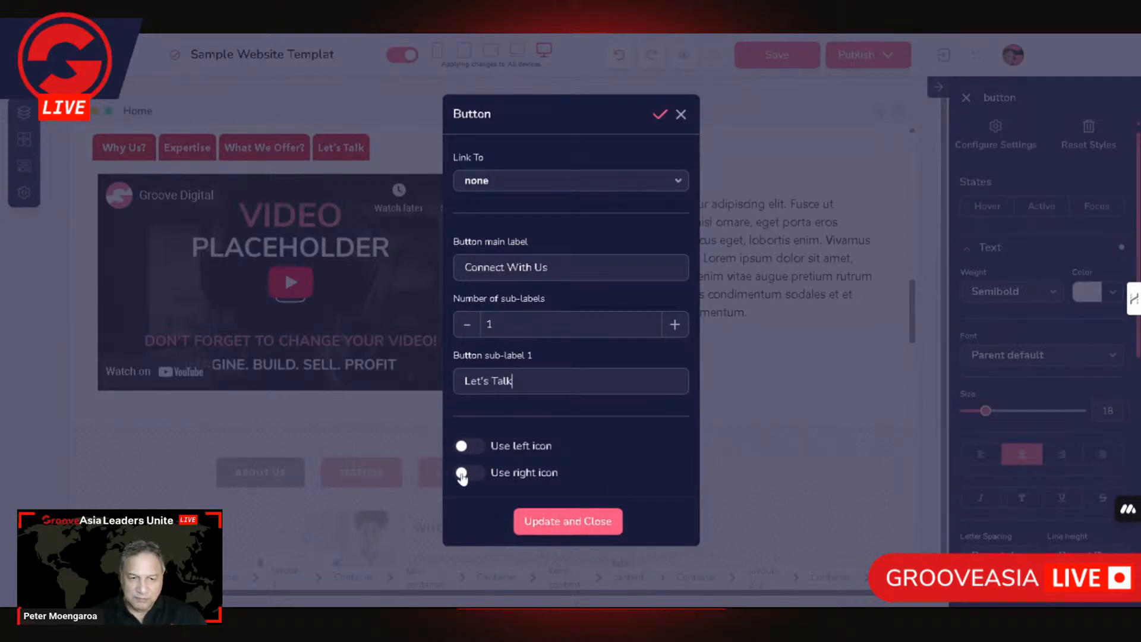
# Enable the button's right icon, search the icons for "phone", choose fas fa-headphones-alt and apply the button settings
pyautogui.click(469, 472)
pyautogui.scroll(-5, 508, 327)
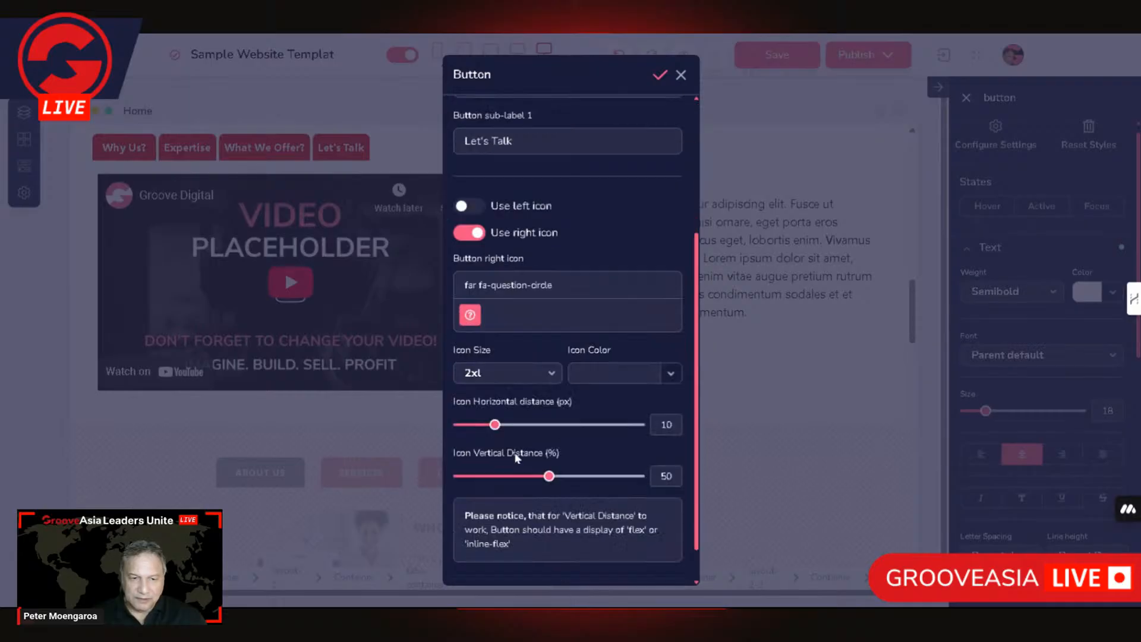
pyautogui.tripleClick(491, 242)
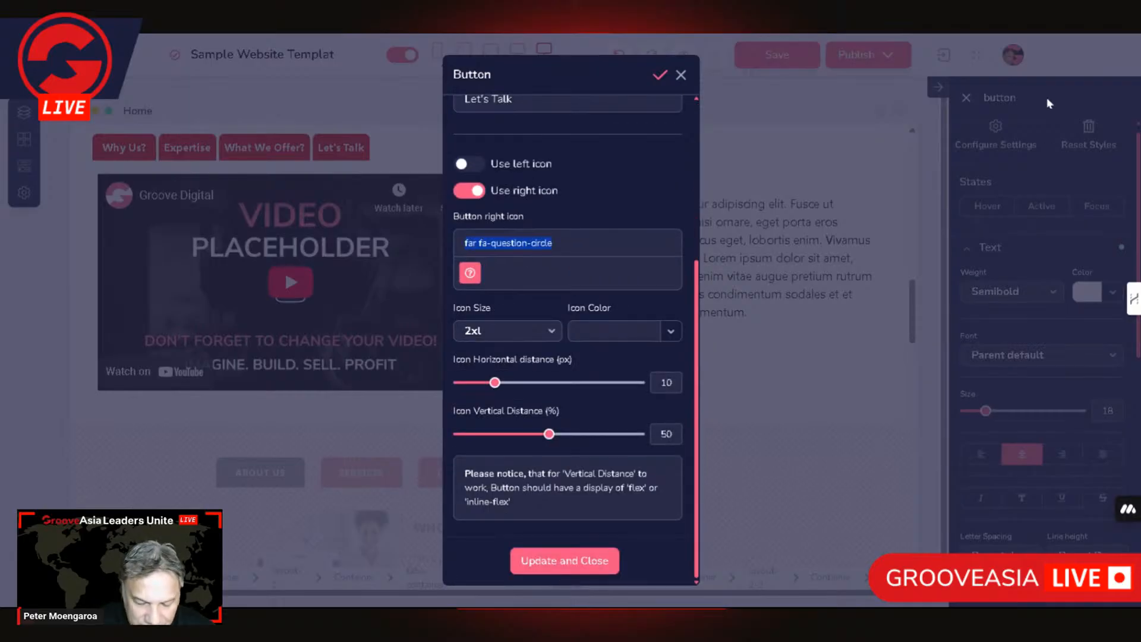
pyautogui.write('phone')
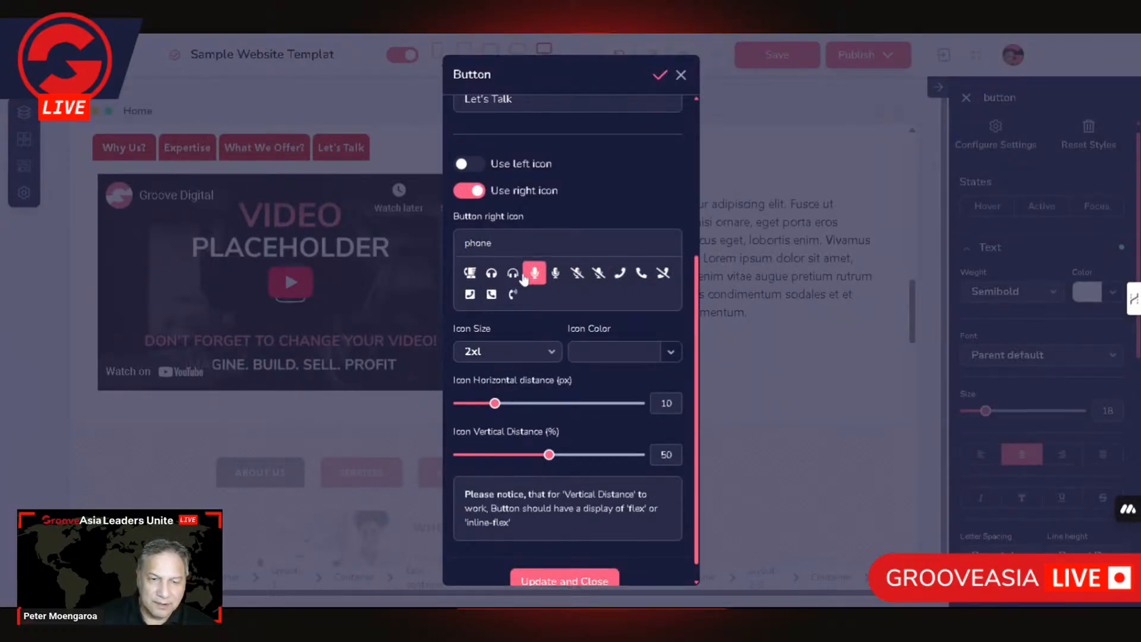
pyautogui.click(512, 273)
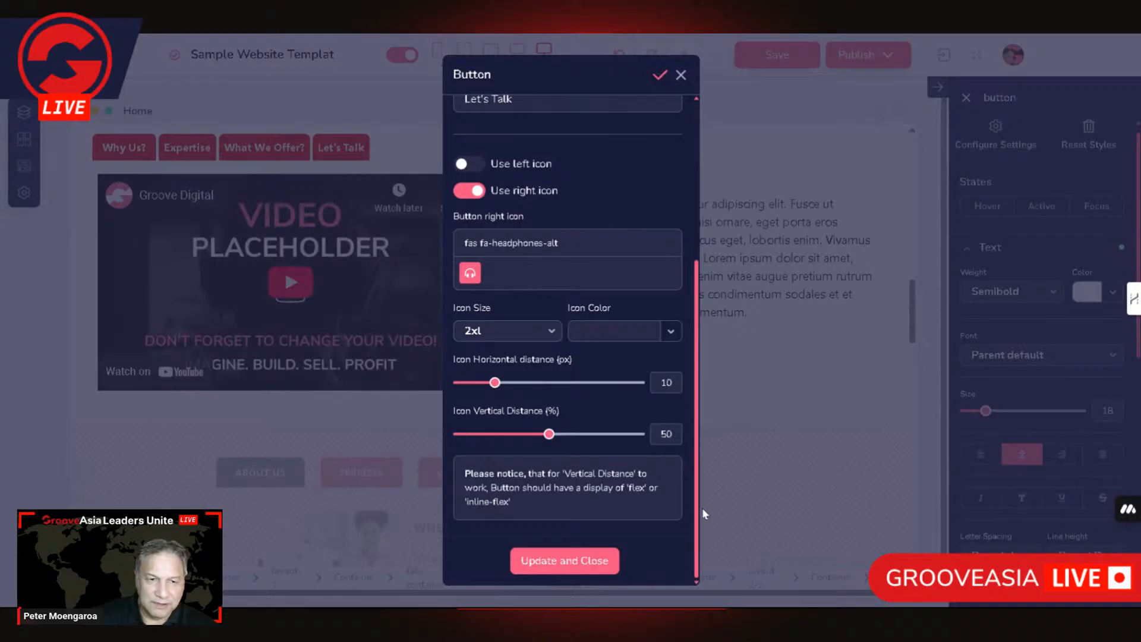
pyautogui.click(565, 560)
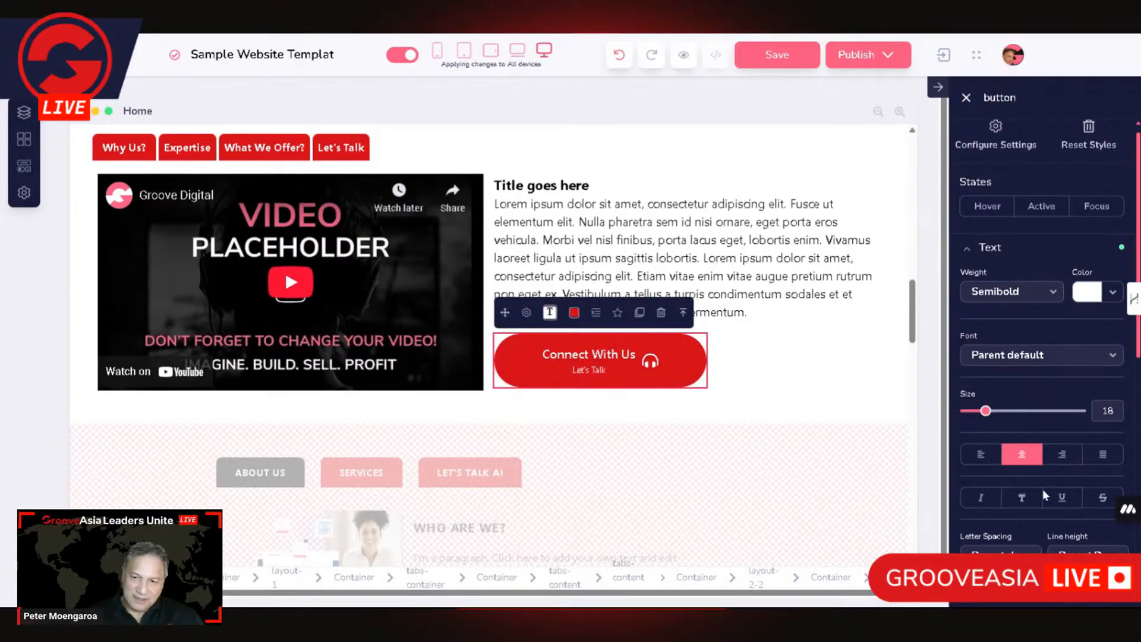
# Set the red button's top and bottom padding to 10
pyautogui.scroll(-10, 1034, 374)
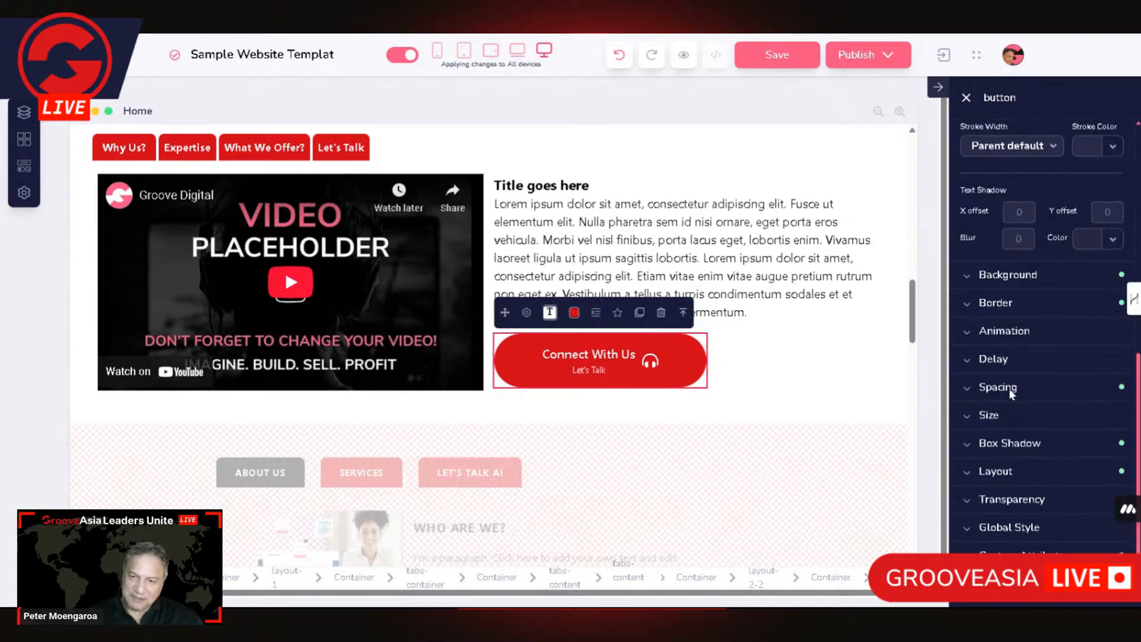
pyautogui.click(1006, 385)
pyautogui.click(1041, 336)
pyautogui.click(1042, 246)
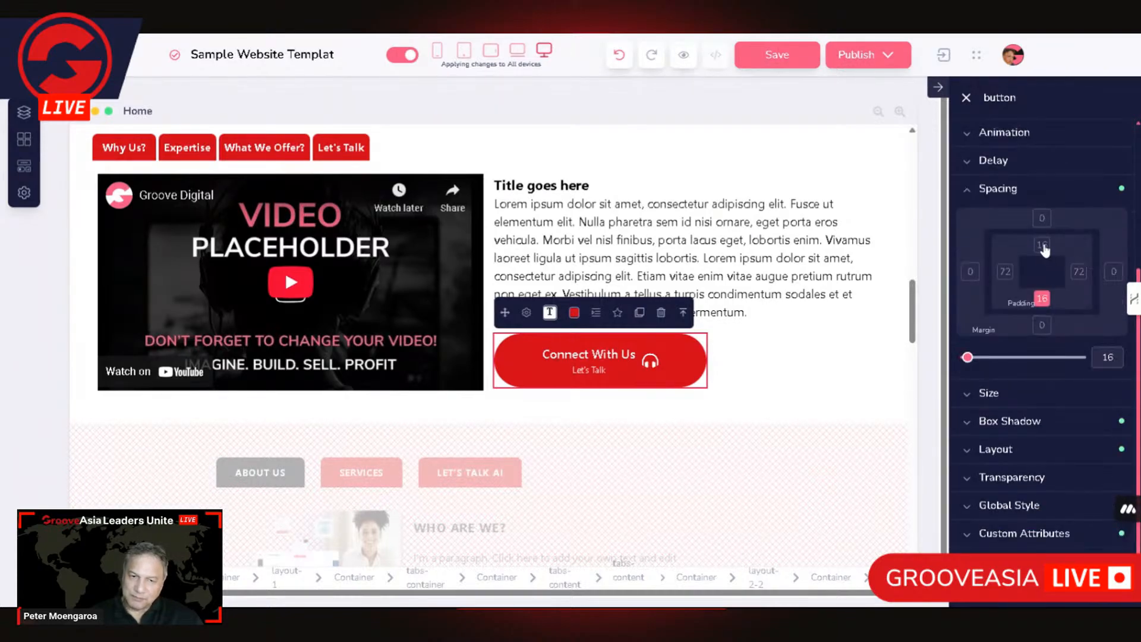
pyautogui.click(1107, 357)
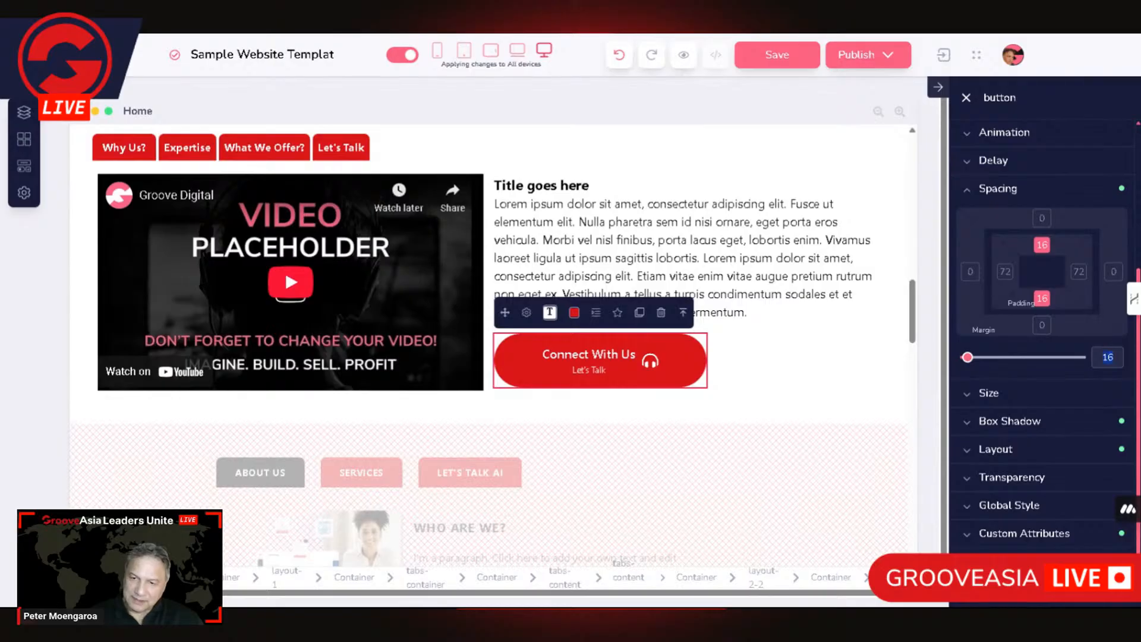
pyautogui.write('10')
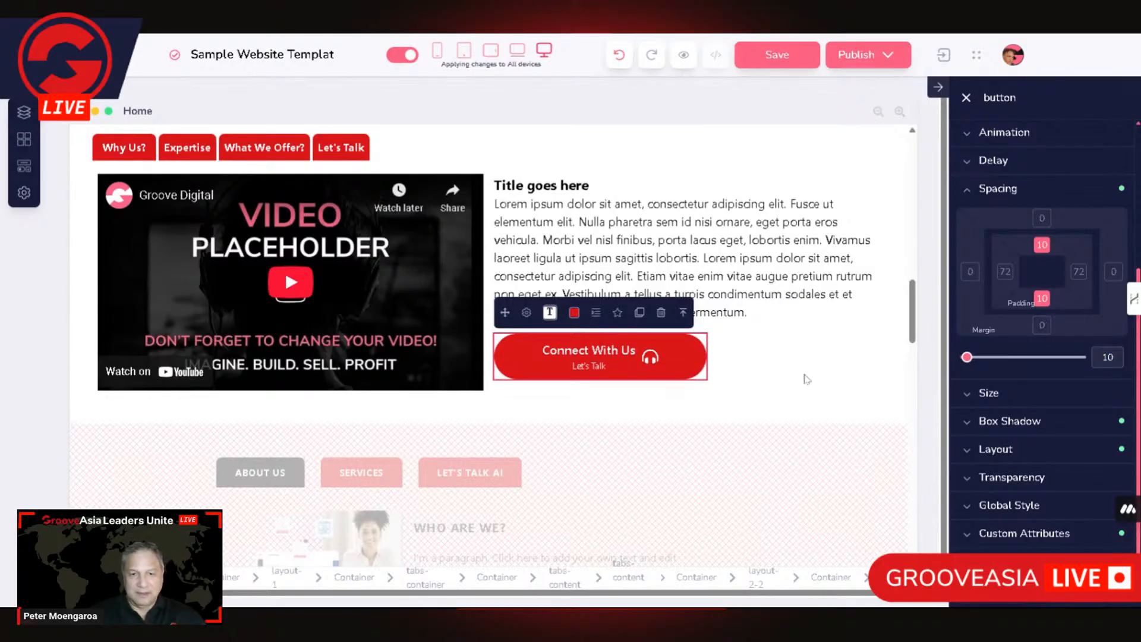
# Reselect the "Connect With Us" button with the headphones icon and save the page
pyautogui.click(765, 351)
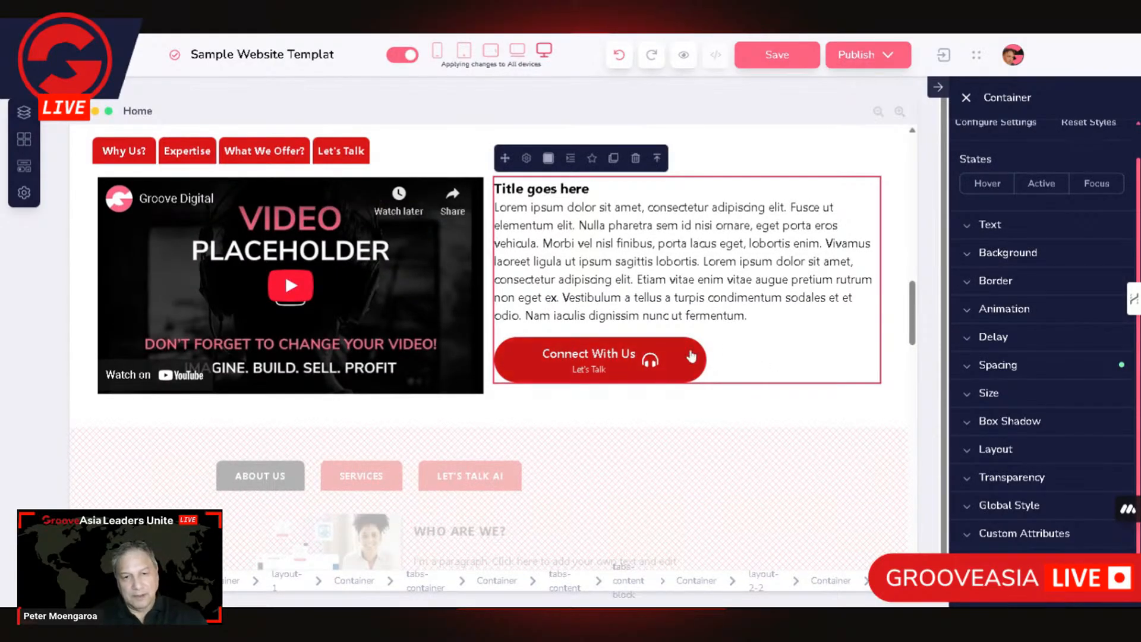
pyautogui.click(692, 357)
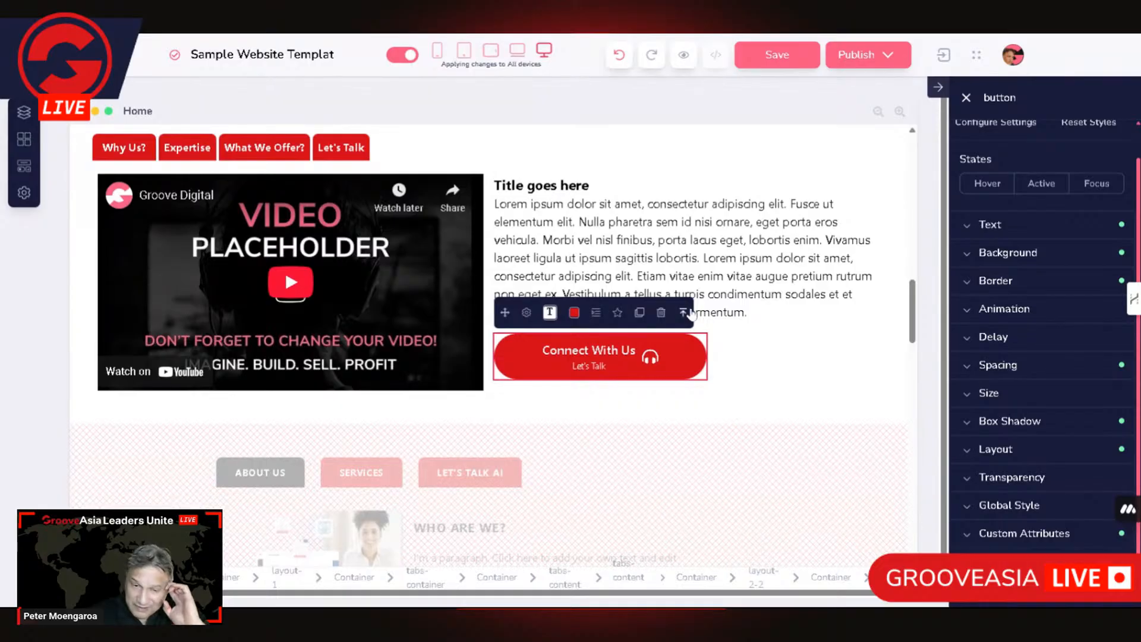
pyautogui.hotkey('ctrl', 's')
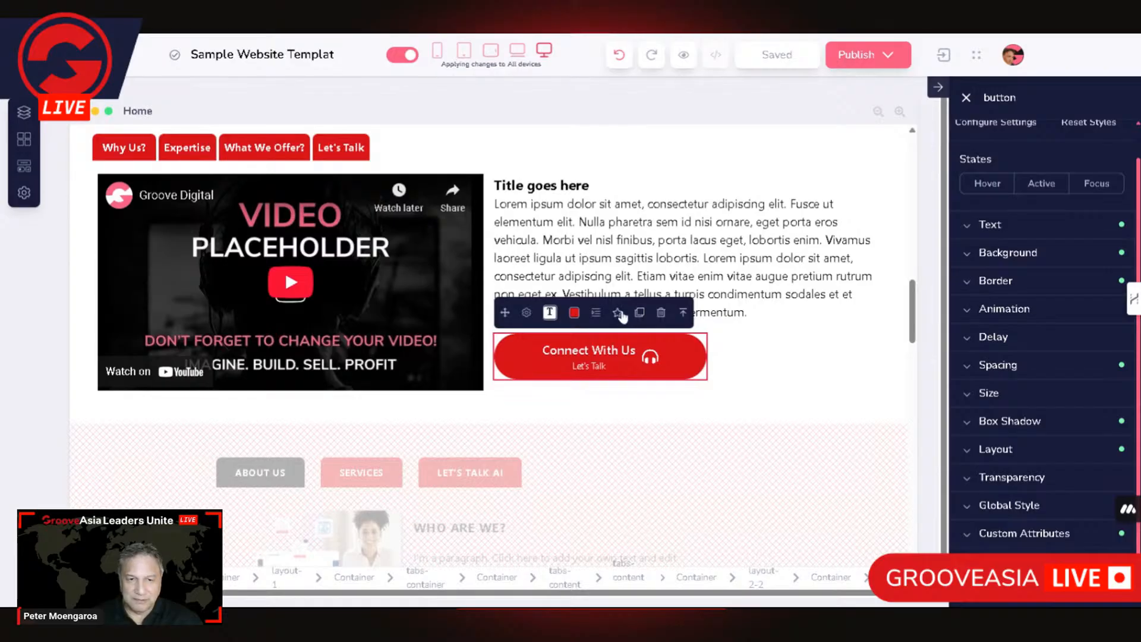
# Start saving the headphones button as a reusable element and name it "Connect With Button"
pyautogui.click(635, 315)
pyautogui.click(715, 425)
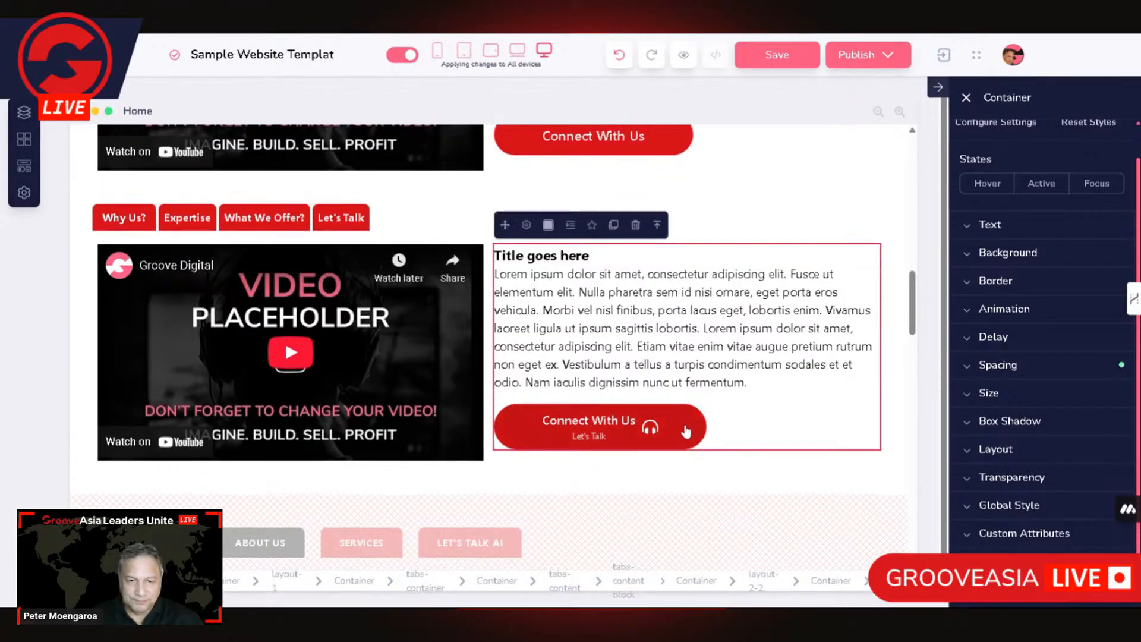
pyautogui.click(686, 431)
pyautogui.click(618, 380)
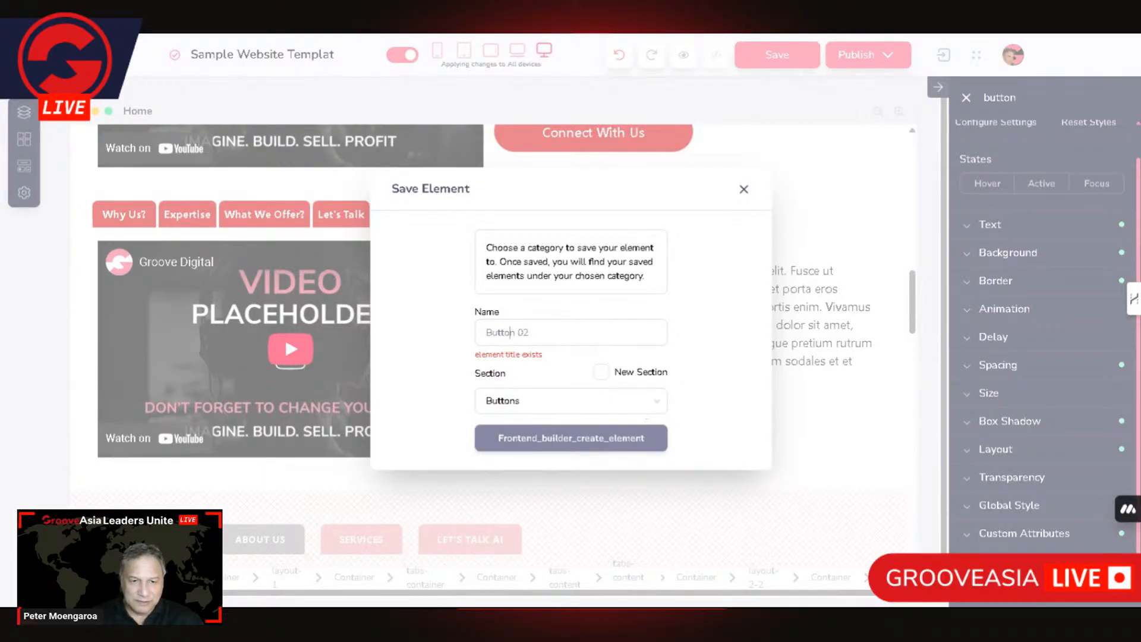
pyautogui.moveTo(530, 333); pyautogui.dragTo(484, 333)
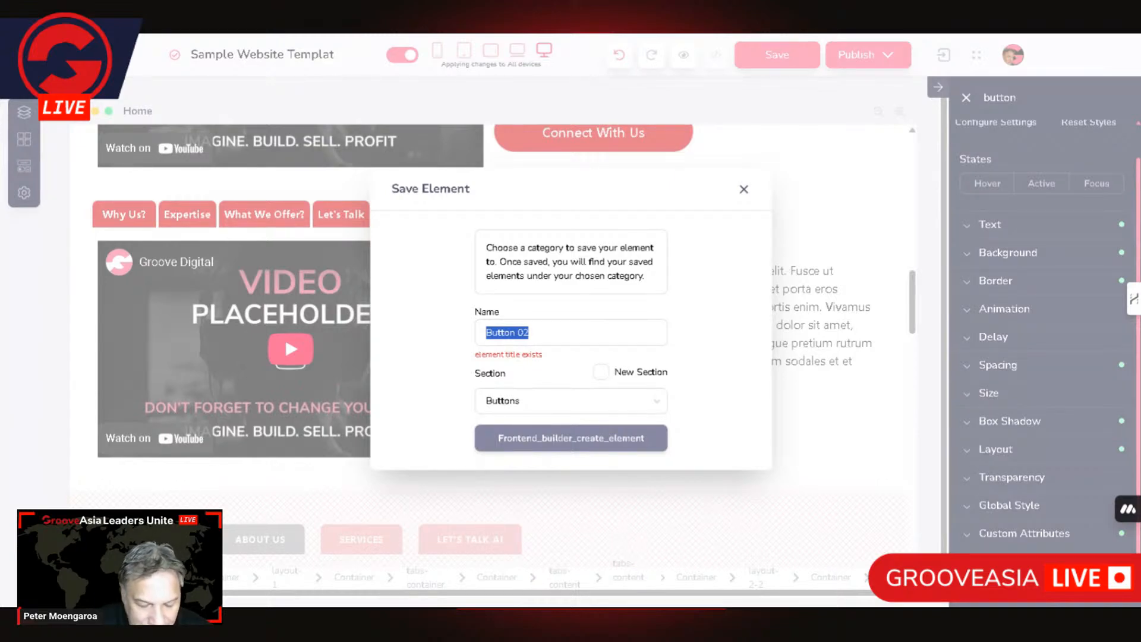
pyautogui.write('Connect W')
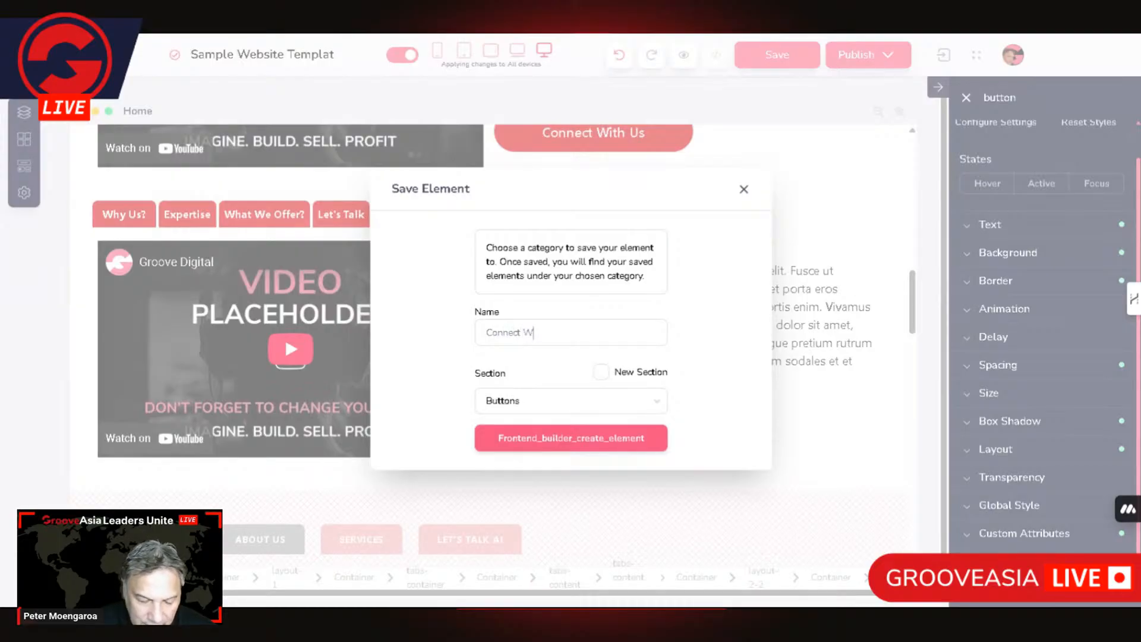
pyautogui.write('ith-Us')
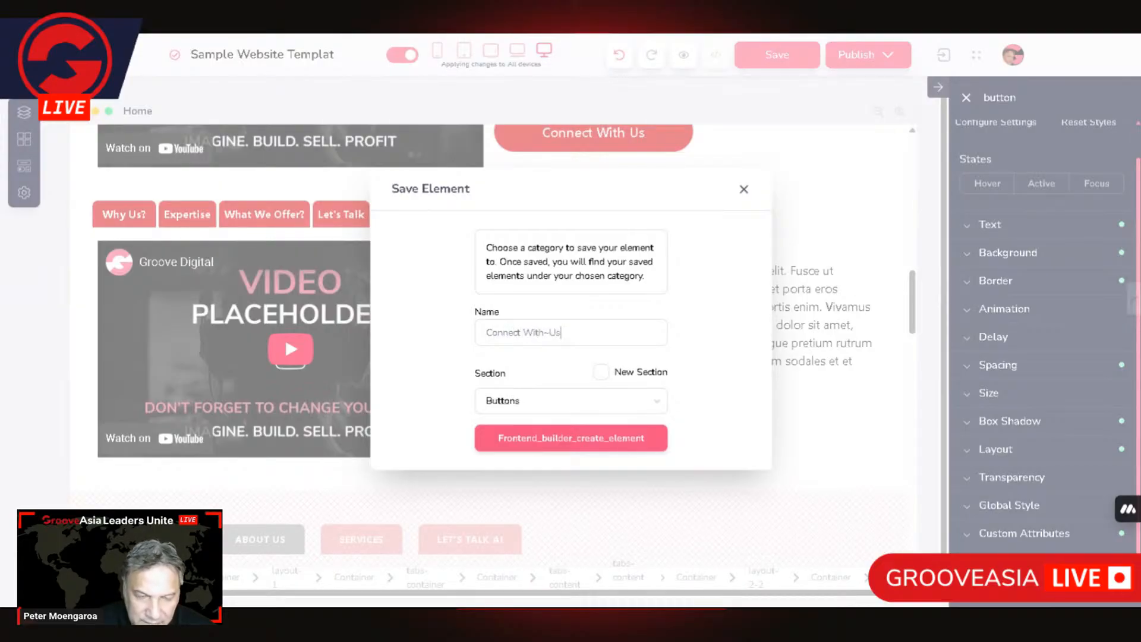
pyautogui.press('BackSpace')
pyautogui.press('BackSpace')
pyautogui.press('BackSpace')
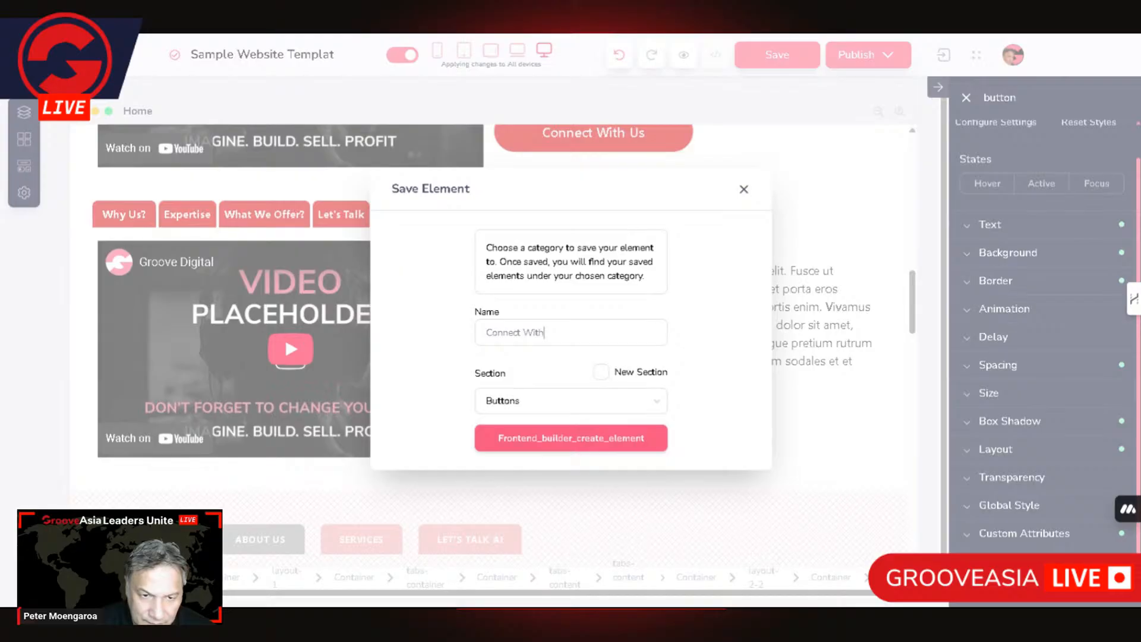
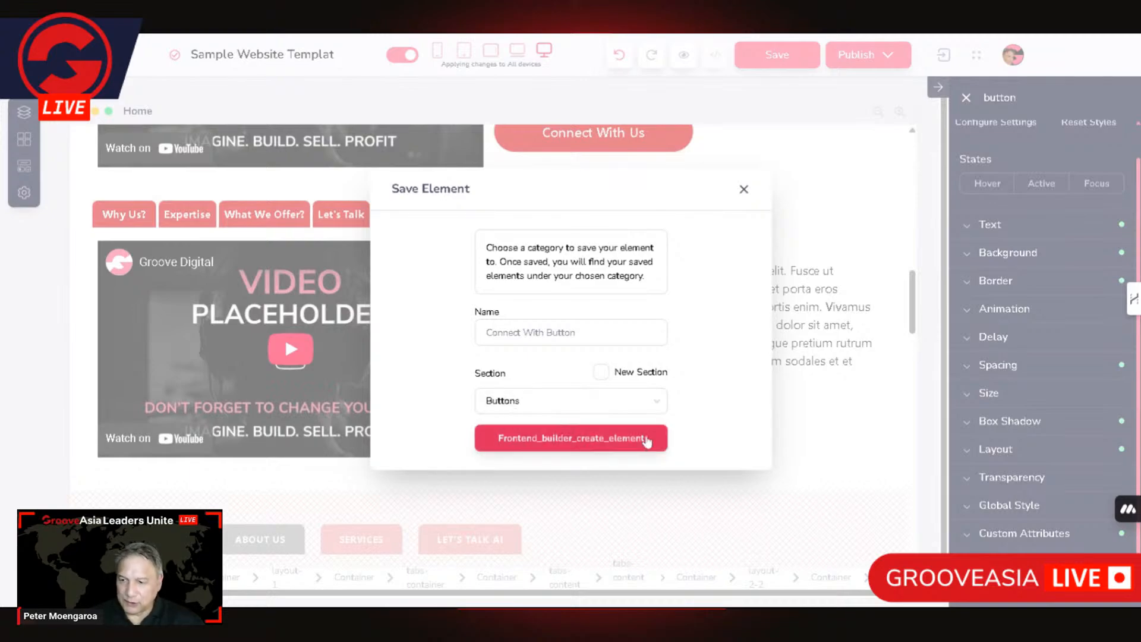
pyautogui.click(579, 403)
pyautogui.scroll(-8, 601, 443)
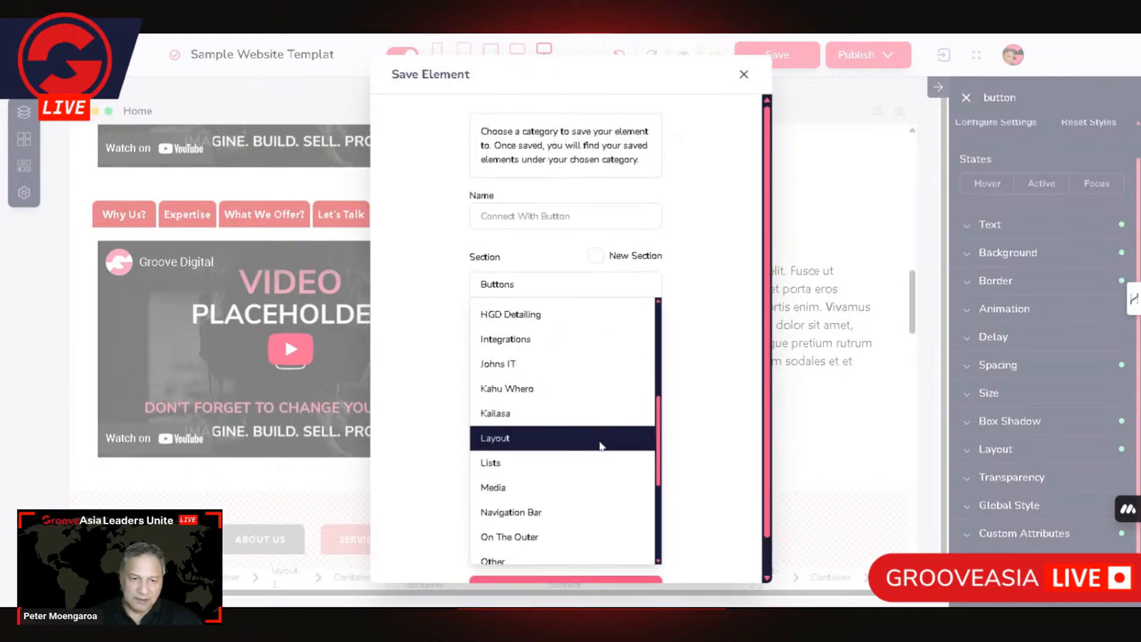
pyautogui.scroll(5, 598, 446)
pyautogui.click(653, 243)
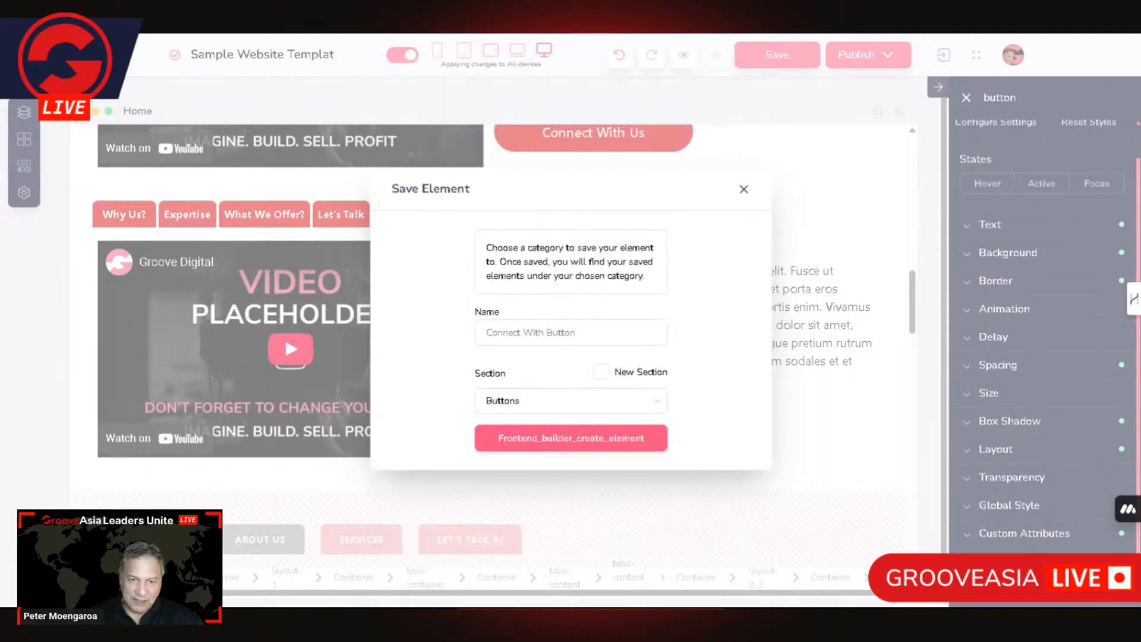
pyautogui.click(602, 372)
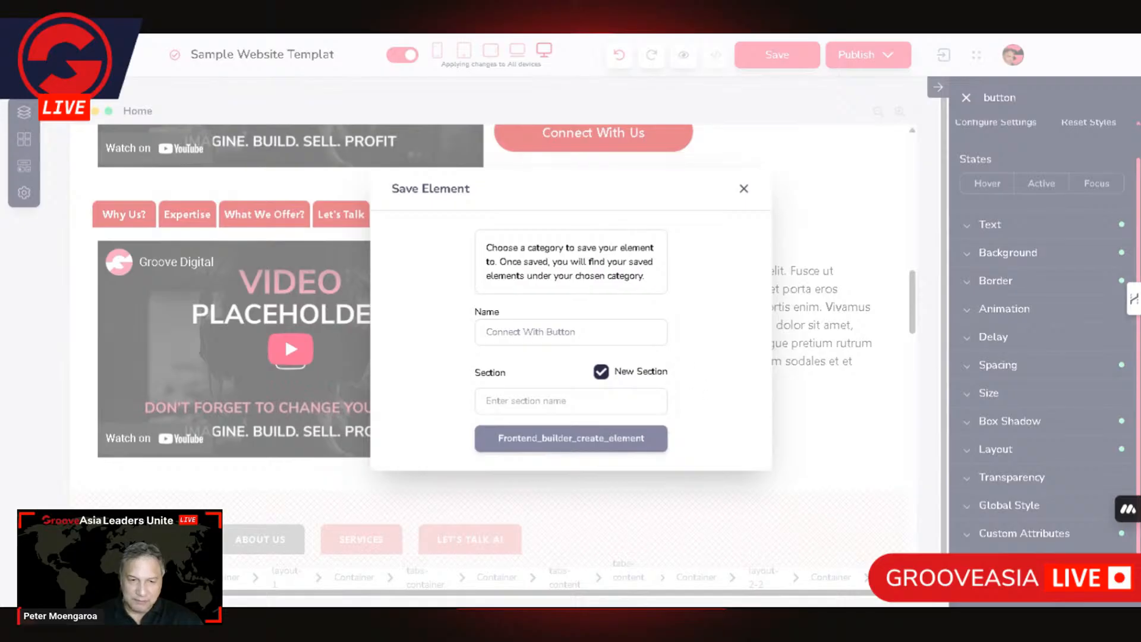
pyautogui.click(602, 372)
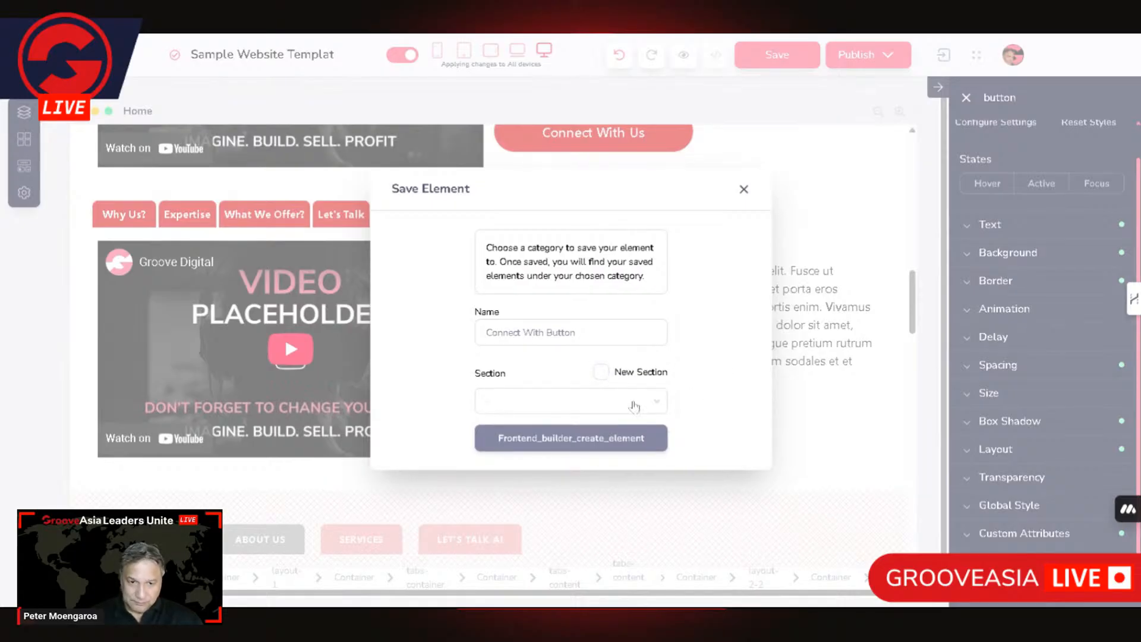
# Assign the reusable button to the "Sample Website" section and create the element
pyautogui.click(637, 402)
pyautogui.scroll(-8, 616, 394)
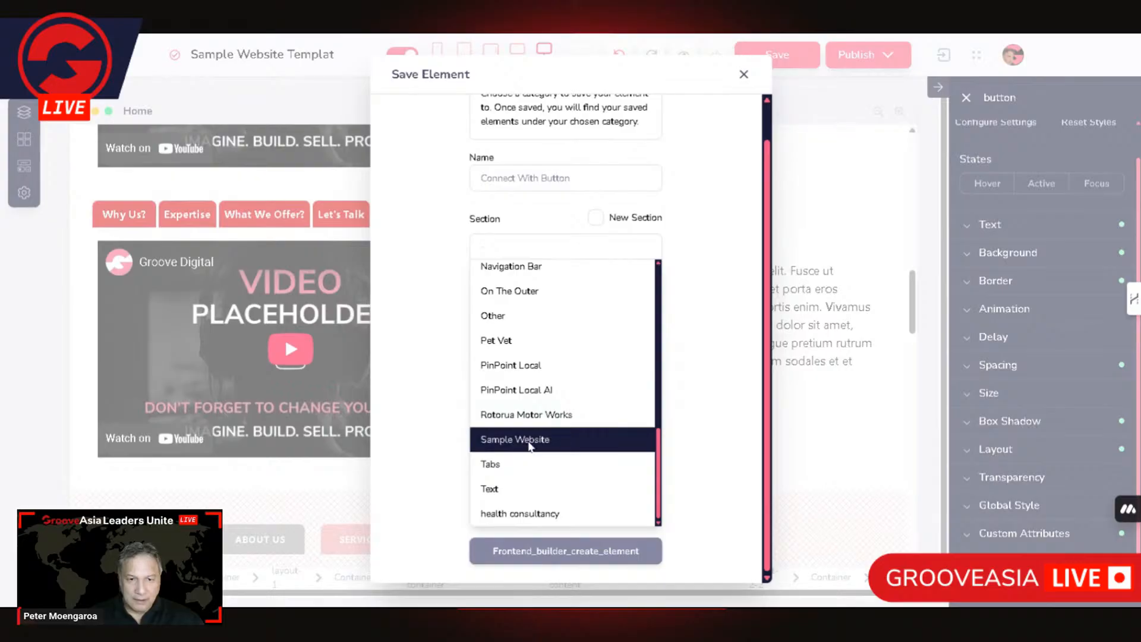
pyautogui.click(529, 439)
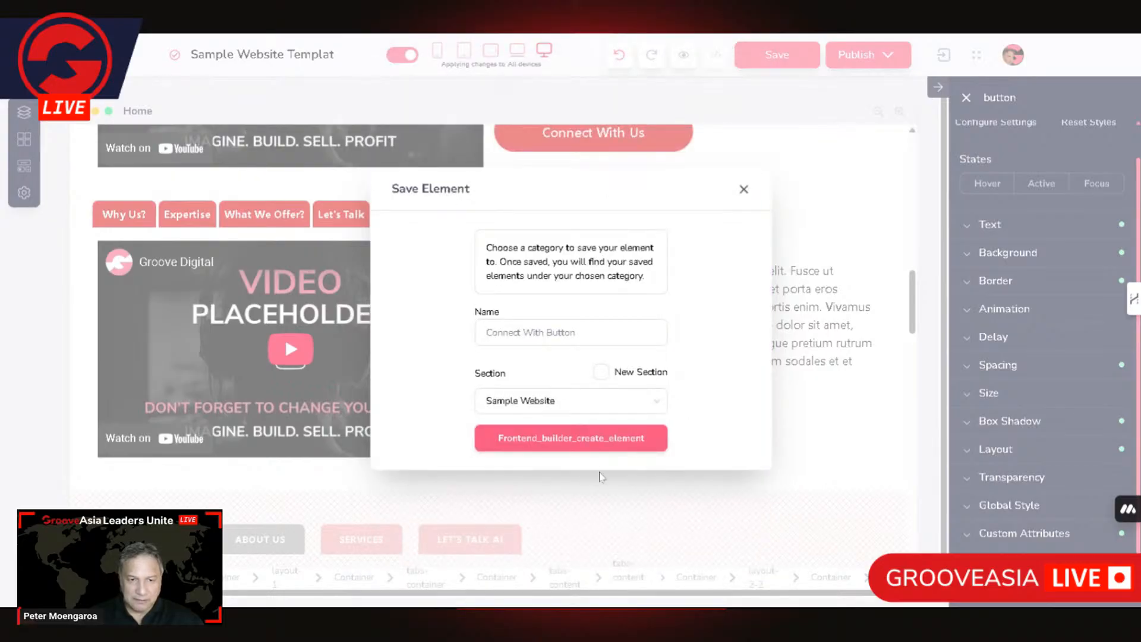
pyautogui.click(598, 438)
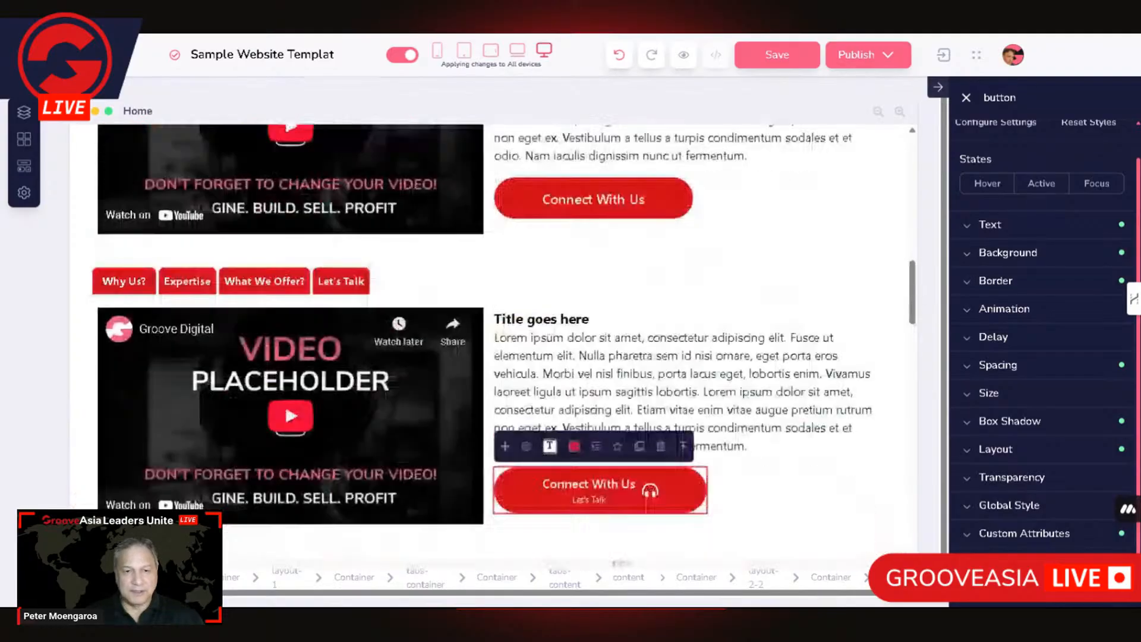
# Show the "Expertise" tab's content in the lower tab section
pyautogui.scroll(-1, 720, 388)
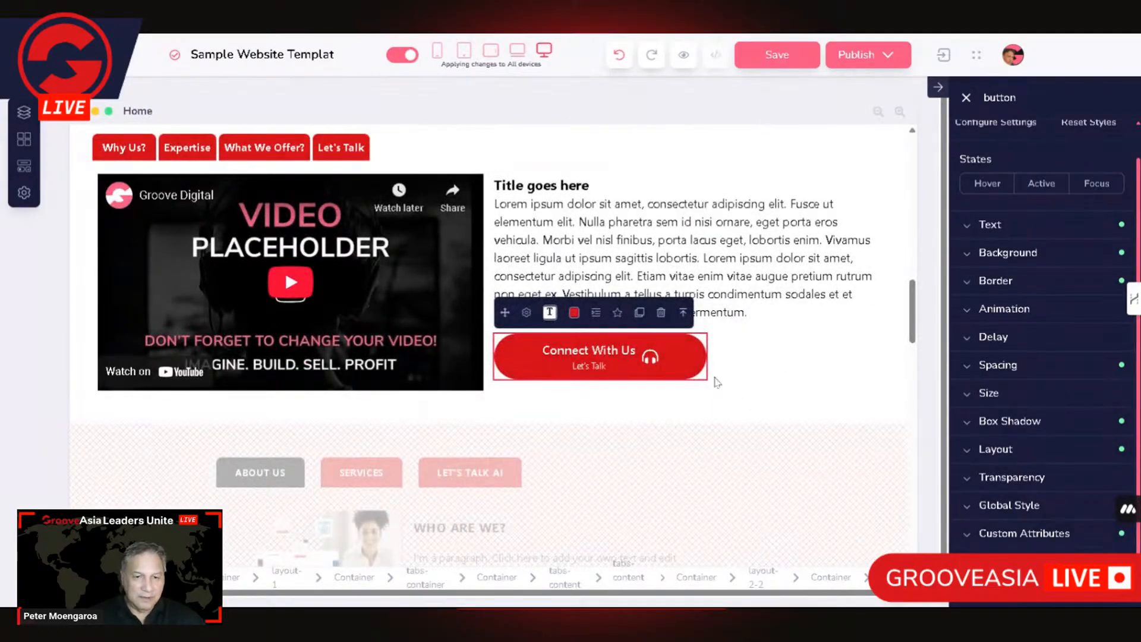
pyautogui.scroll(-2, 615, 382)
pyautogui.scroll(4, 615, 382)
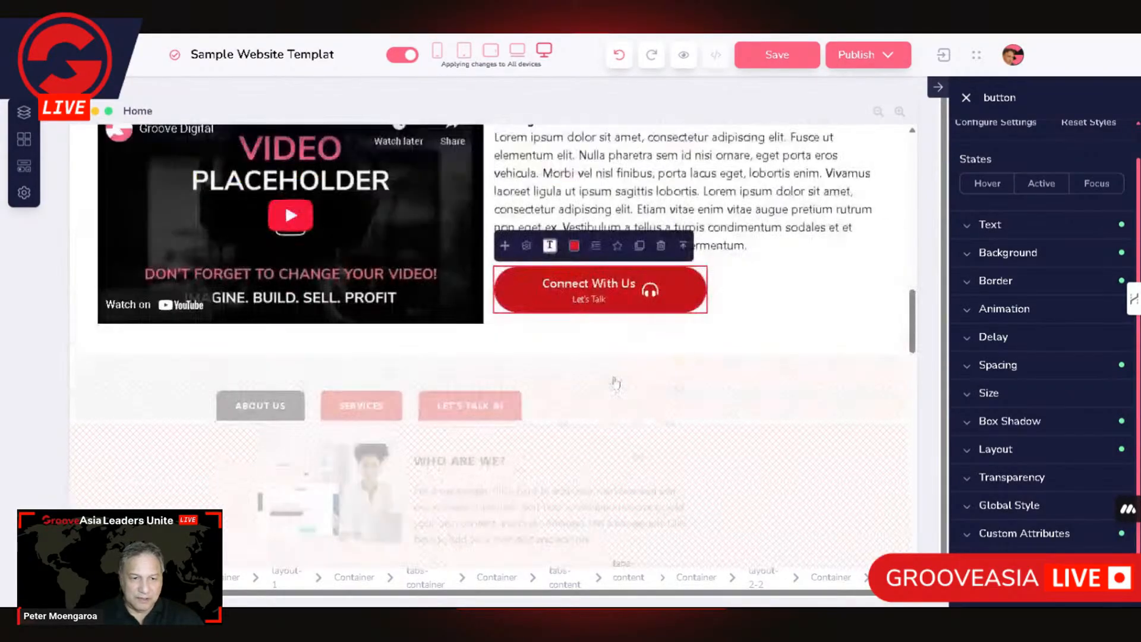
pyautogui.click(166, 283)
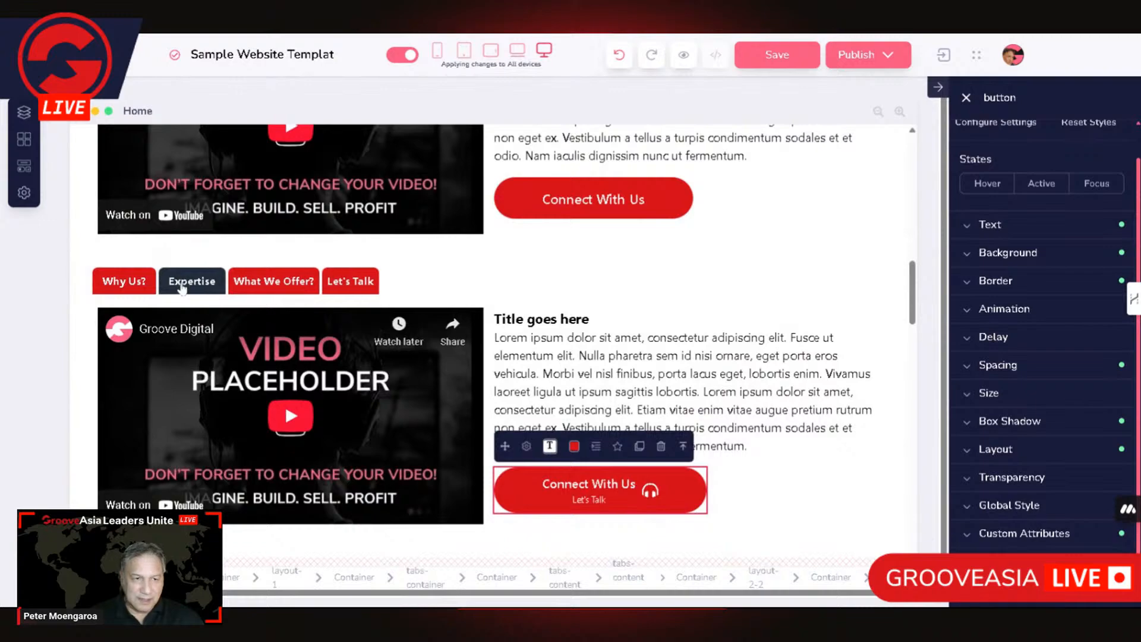
pyautogui.scroll(-1, 700, 385)
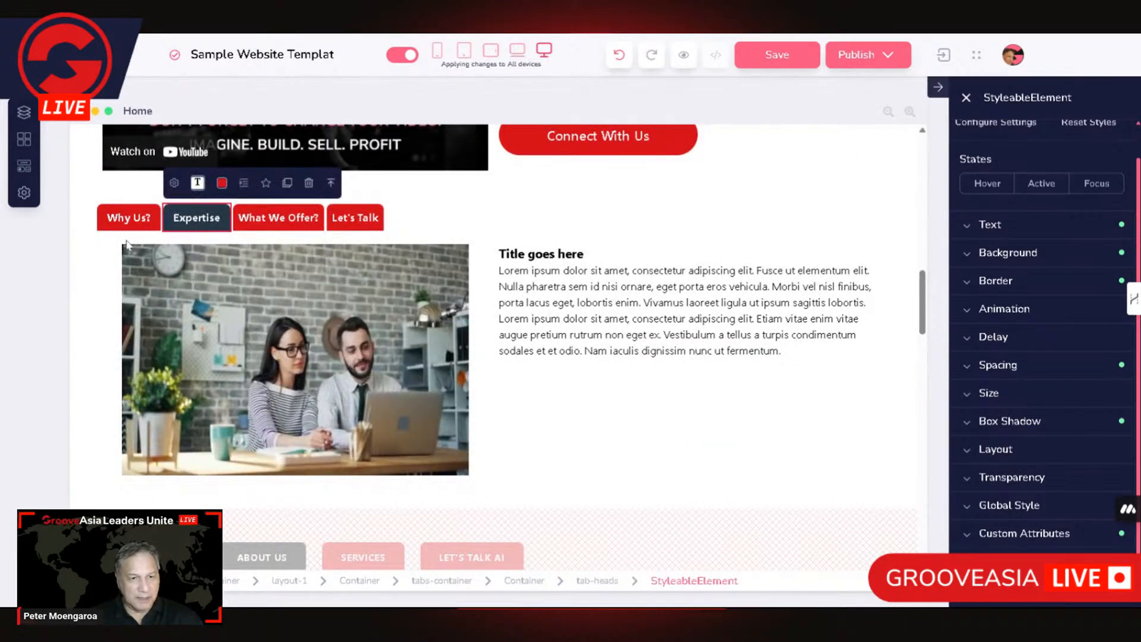
# Insert the saved "Connect With Button" element from the Sample Website collection beneath the Expertise tab's paragraph
pyautogui.click(24, 169)
pyautogui.scroll(-4, 124, 344)
pyautogui.scroll(-3, 123, 344)
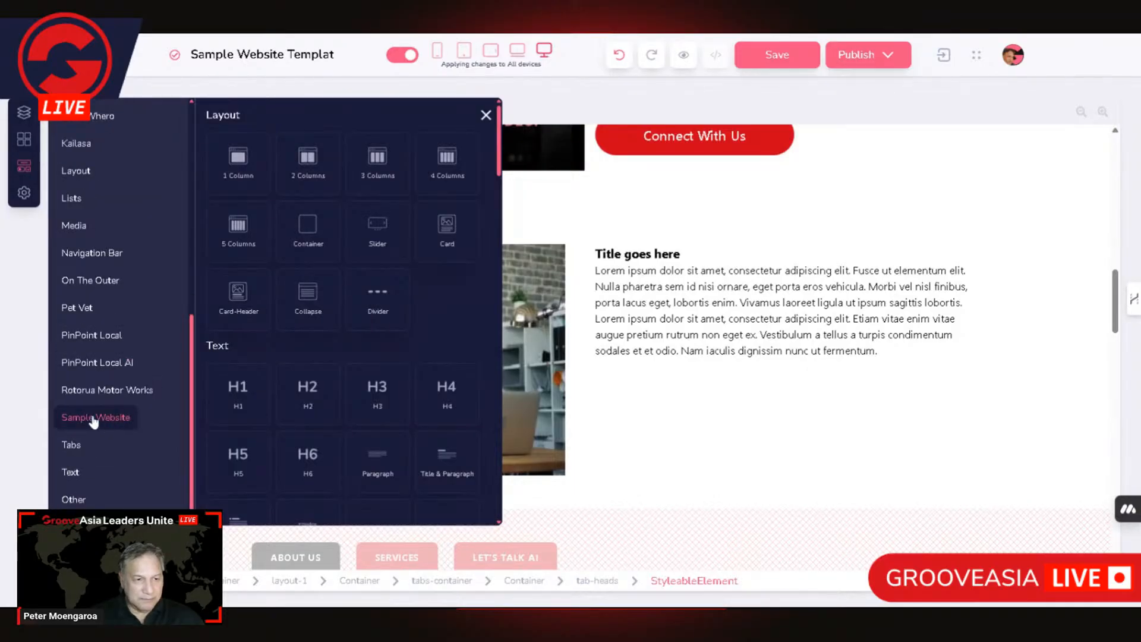
pyautogui.click(94, 419)
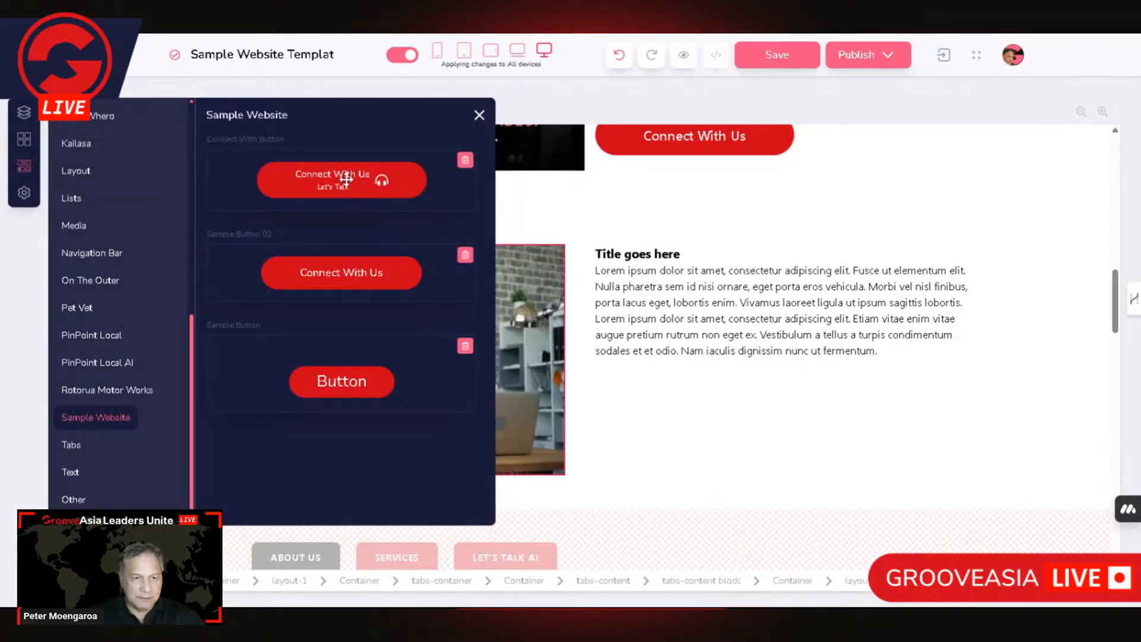
pyautogui.moveTo(333, 185); pyautogui.dragTo(736, 396)
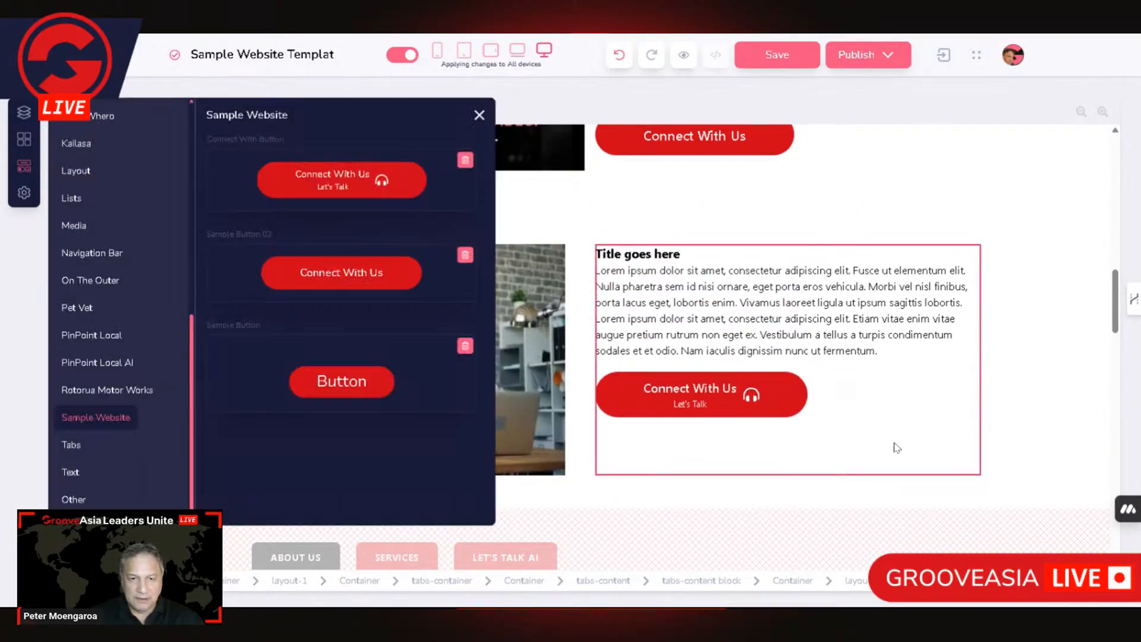
pyautogui.scroll(-4, 951, 410)
pyautogui.scroll(3, 943, 413)
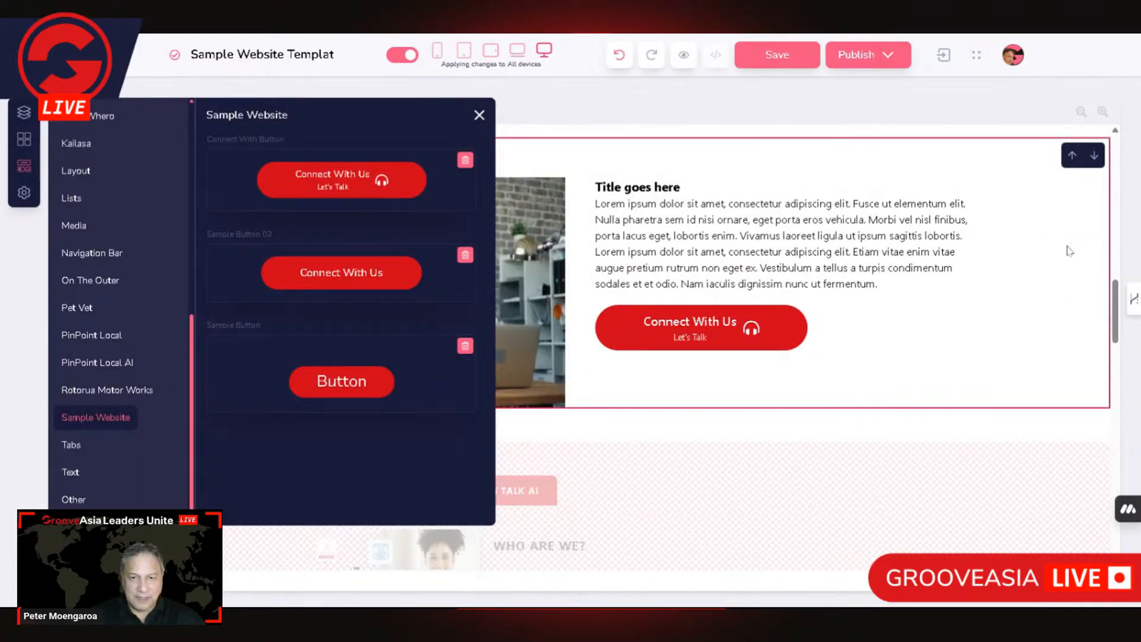
pyautogui.click(1035, 240)
# Add the saved headphones "Connect With Us" button below the bullet list in the lower section's "What We Offer?" tab
pyautogui.click(249, 153)
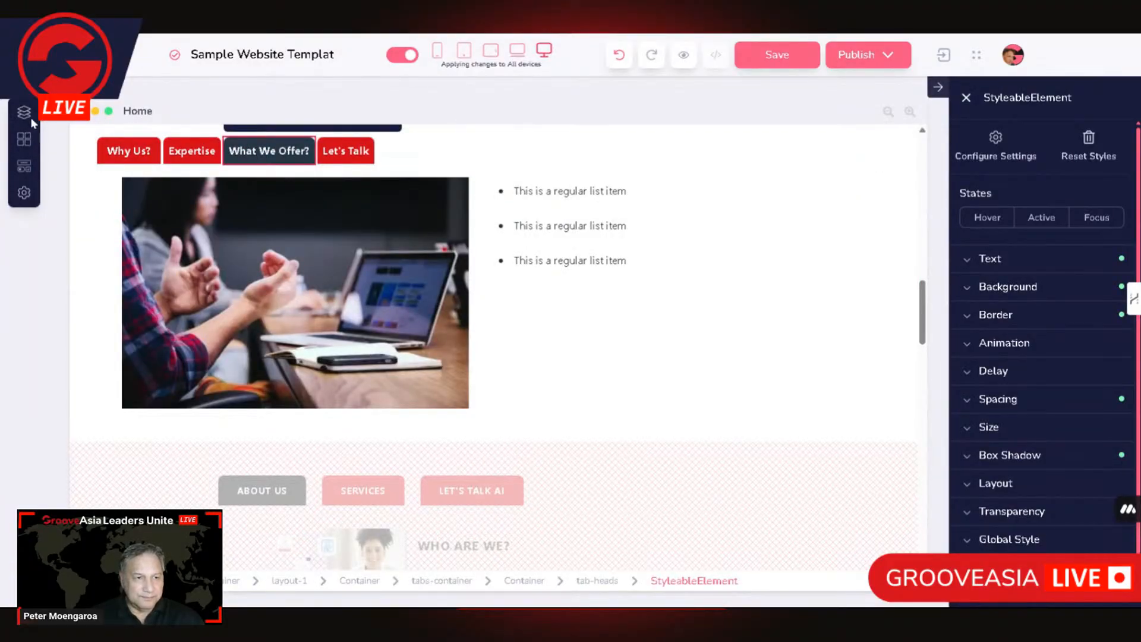
pyautogui.click(24, 166)
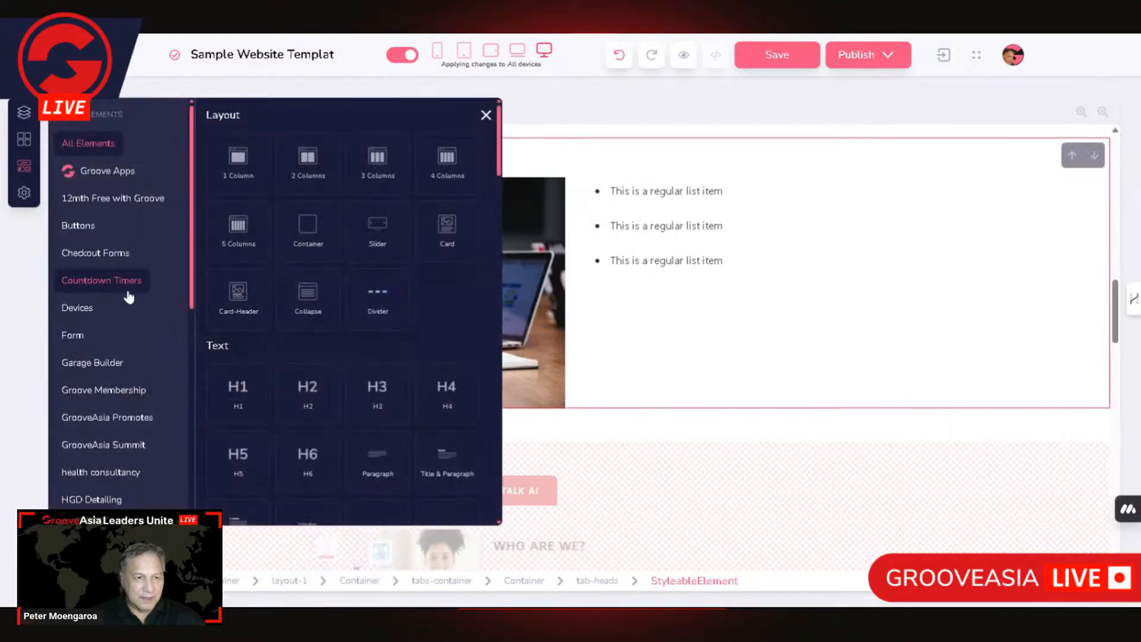
pyautogui.scroll(-5, 76, 364)
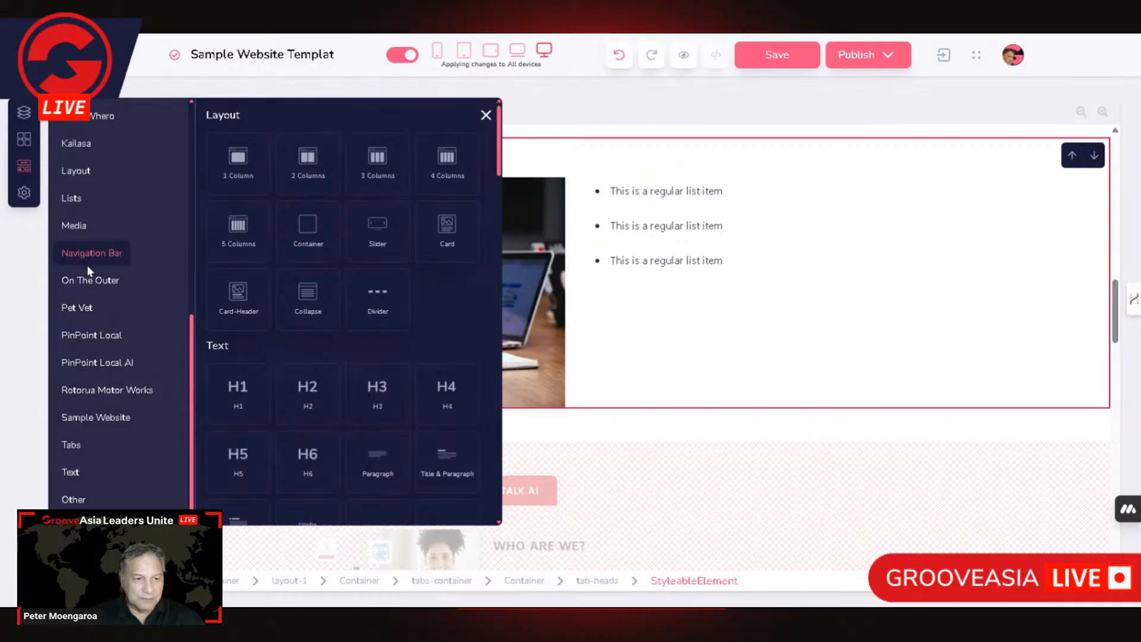
pyautogui.click(102, 419)
pyautogui.moveTo(360, 183); pyautogui.dragTo(763, 367)
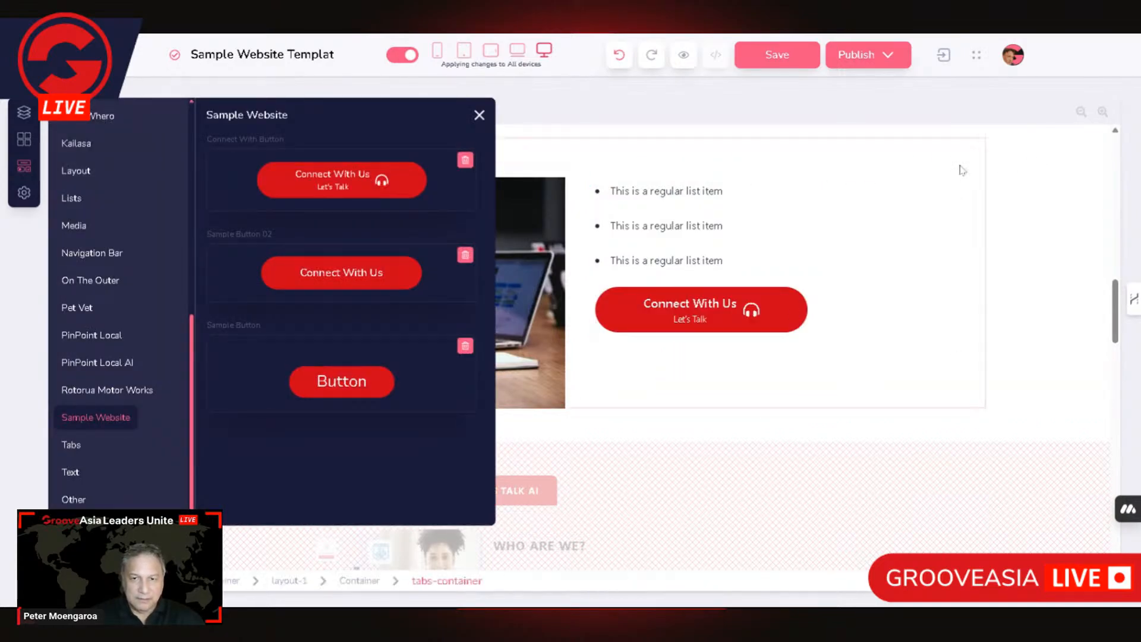
pyautogui.click(945, 168)
# Place the saved headphones "Connect With Us" button under the paragraph in the lower section's "Let's Talk" tab
pyautogui.click(341, 155)
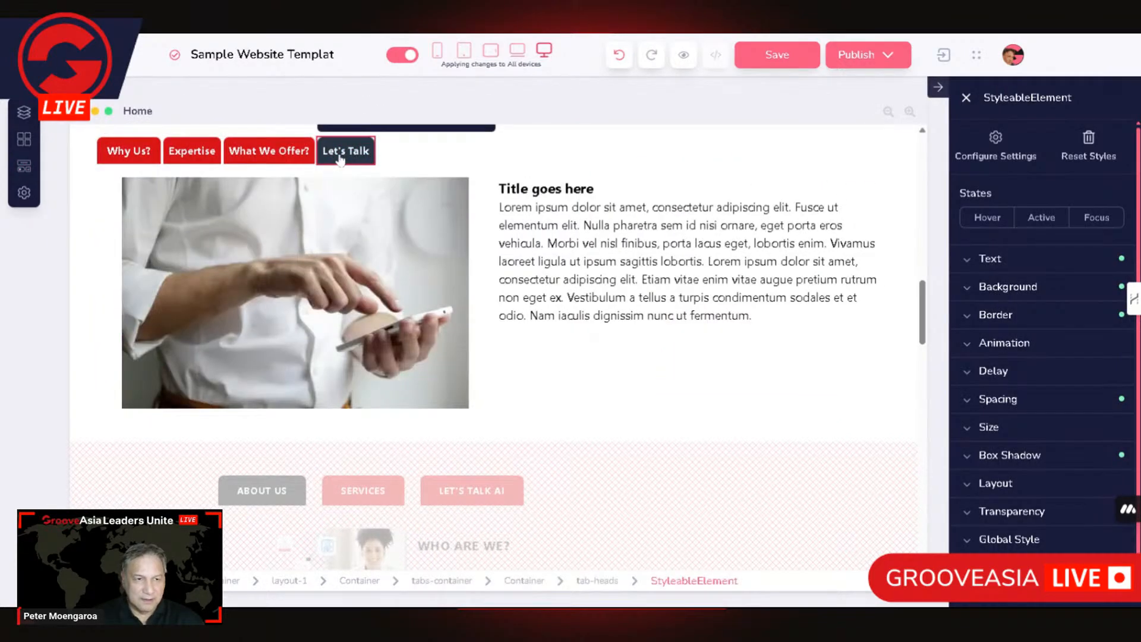
pyautogui.click(286, 153)
pyautogui.click(359, 156)
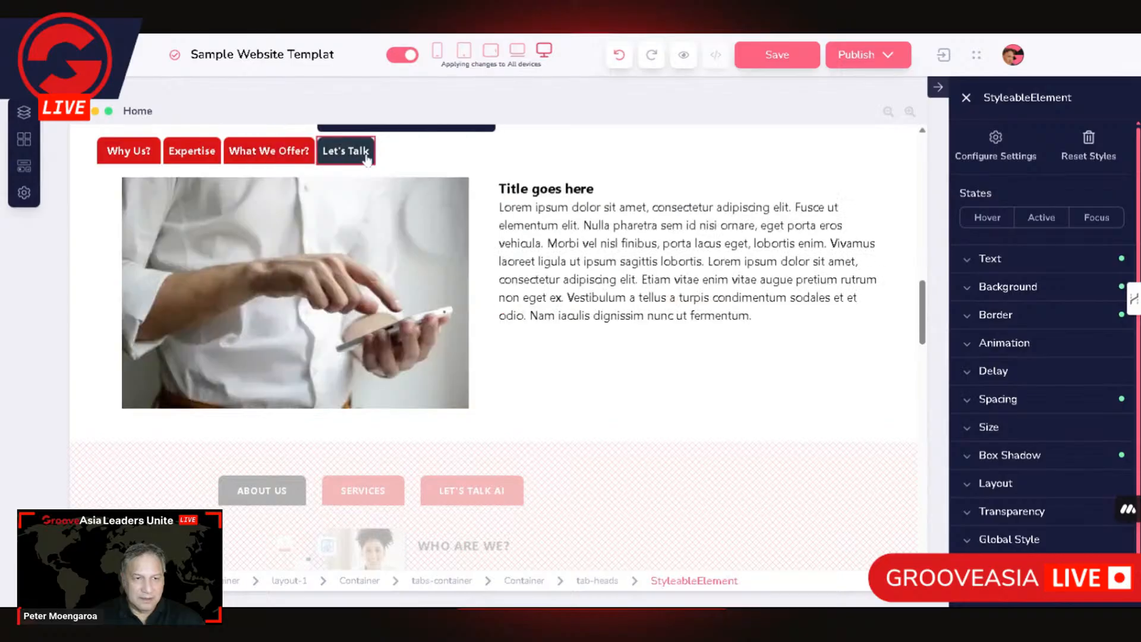
pyautogui.click(23, 167)
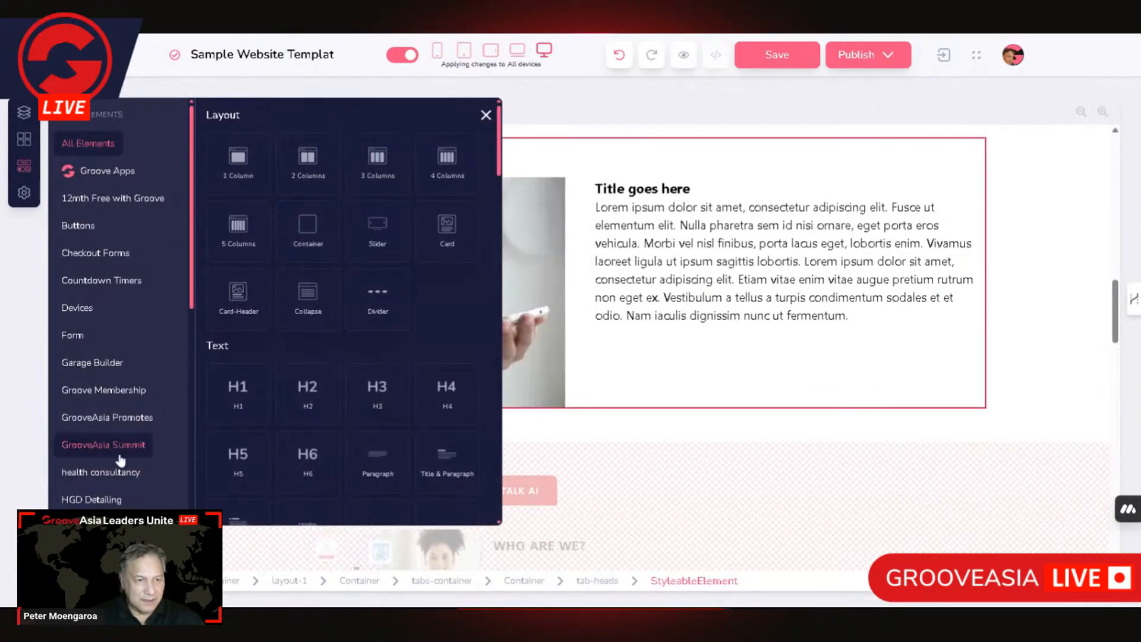
pyautogui.scroll(-5, 71, 446)
pyautogui.click(107, 419)
pyautogui.moveTo(334, 186); pyautogui.dragTo(651, 353)
pyautogui.click(1051, 328)
pyautogui.scroll(-5, 795, 400)
pyautogui.scroll(8, 794, 400)
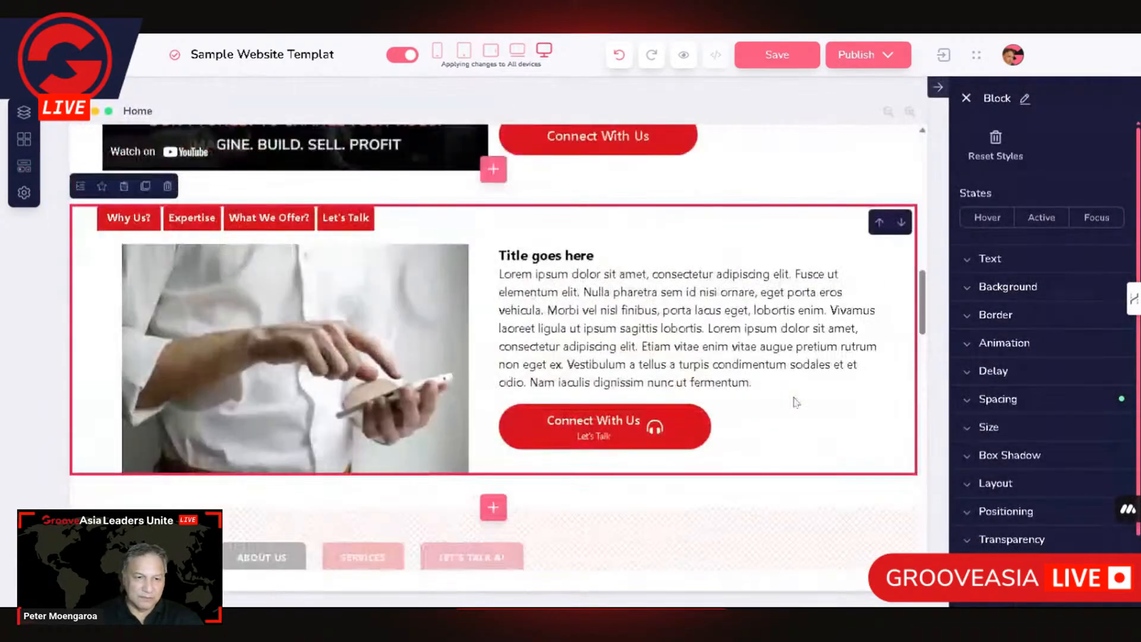
# Inspect the "Let's Talk" tab's image column and two-column layout, comparing them with the upper tab section
pyautogui.scroll(-3, 790, 399)
pyautogui.scroll(1, 789, 397)
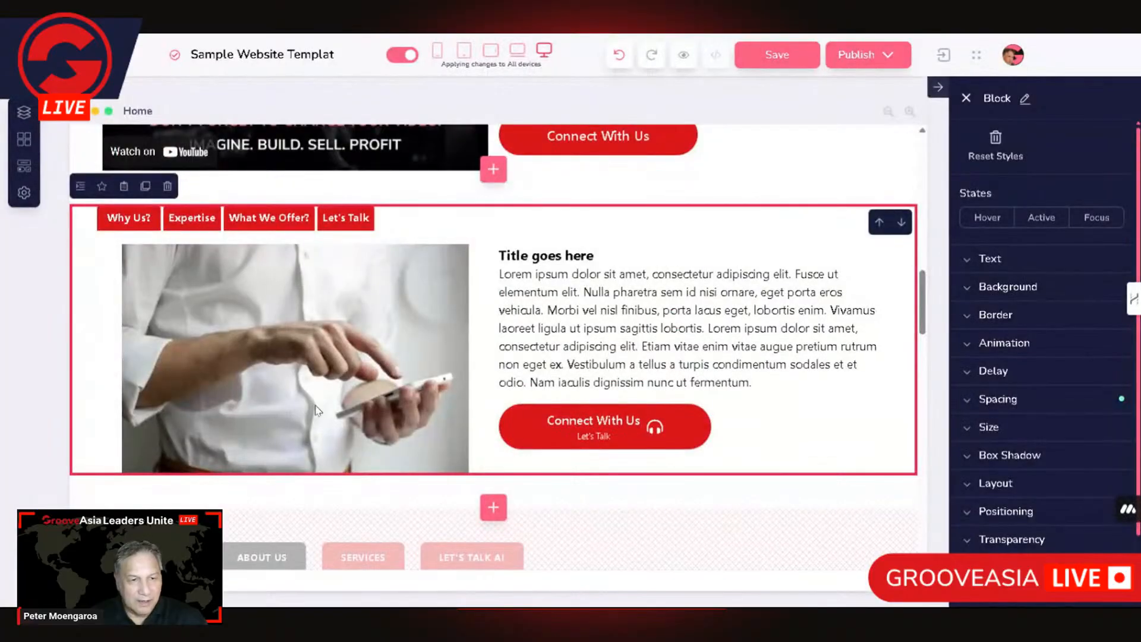
pyautogui.click(115, 363)
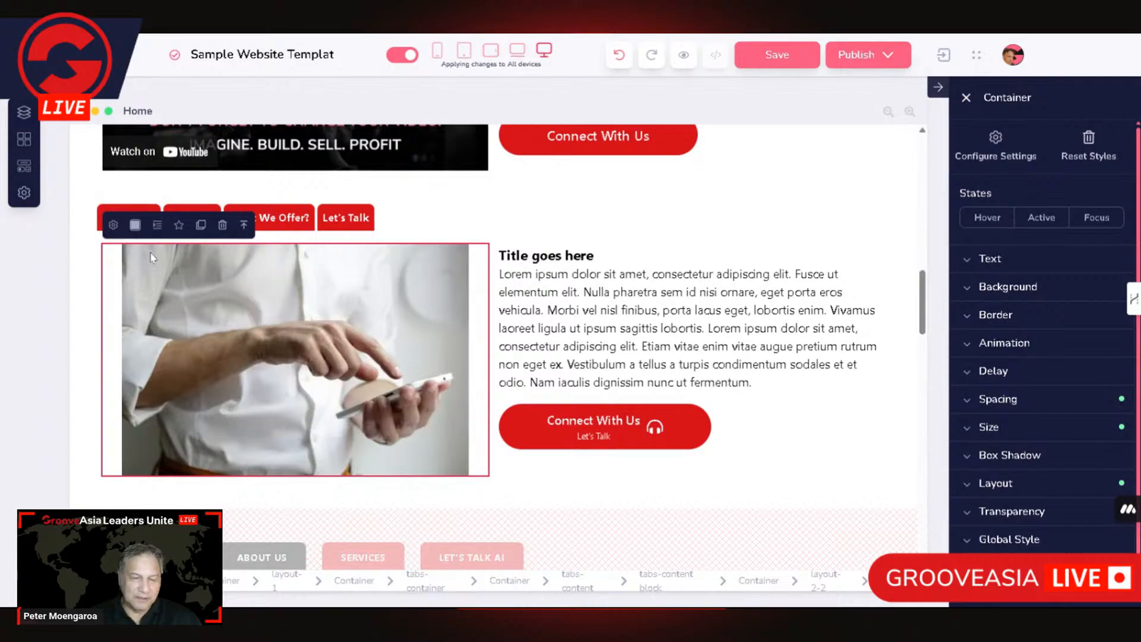
pyautogui.scroll(-2, 634, 374)
pyautogui.scroll(6, 634, 374)
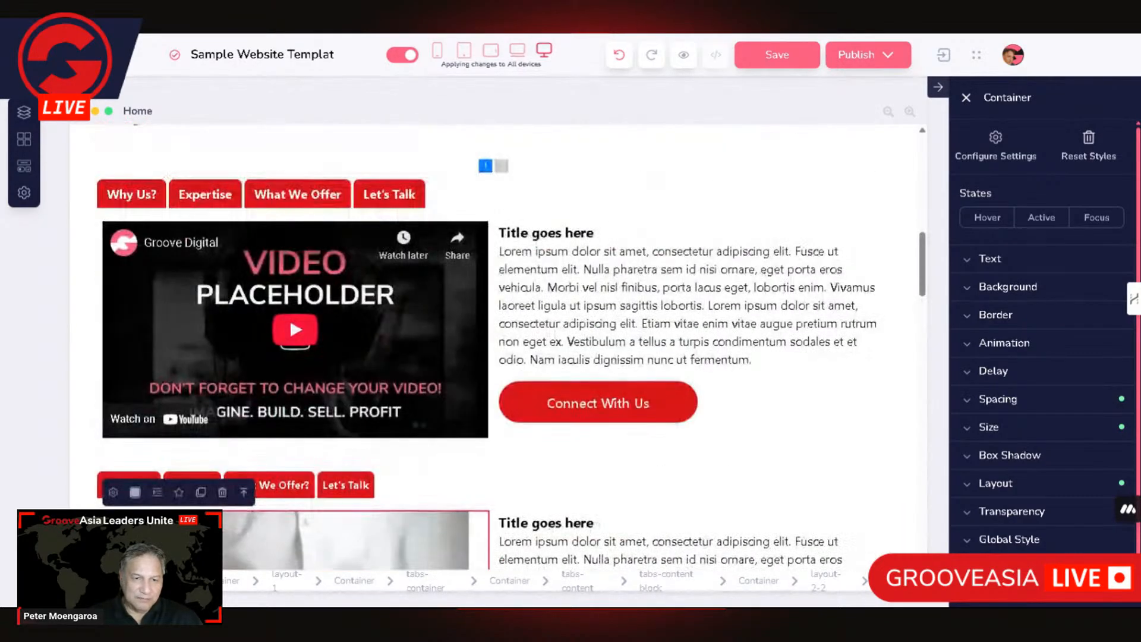
pyautogui.scroll(-4, 154, 325)
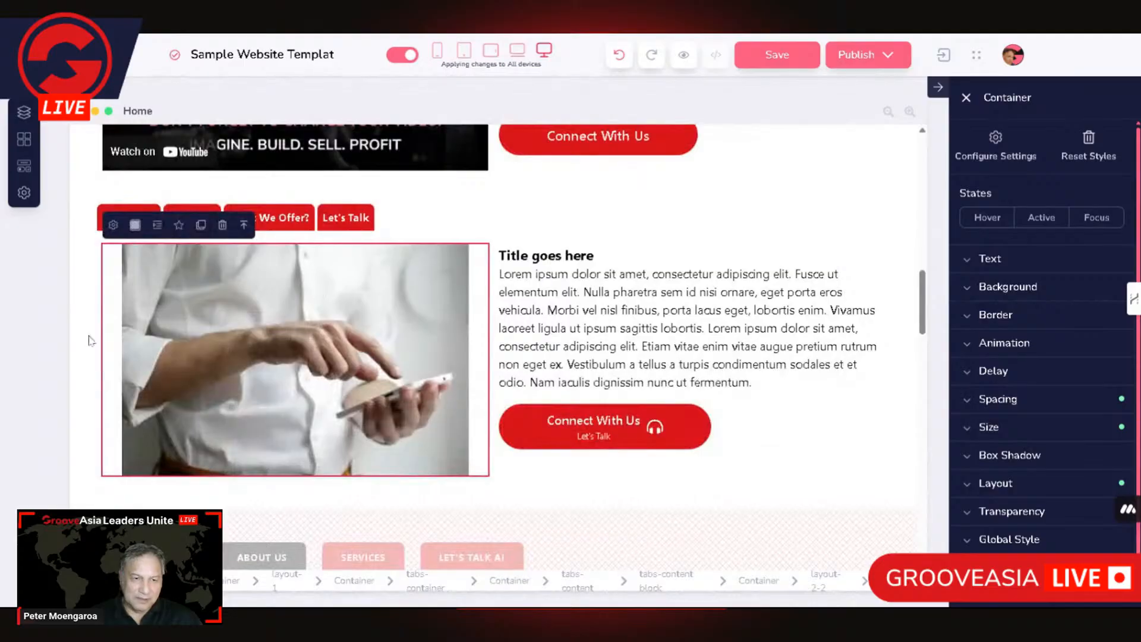
pyautogui.click(101, 311)
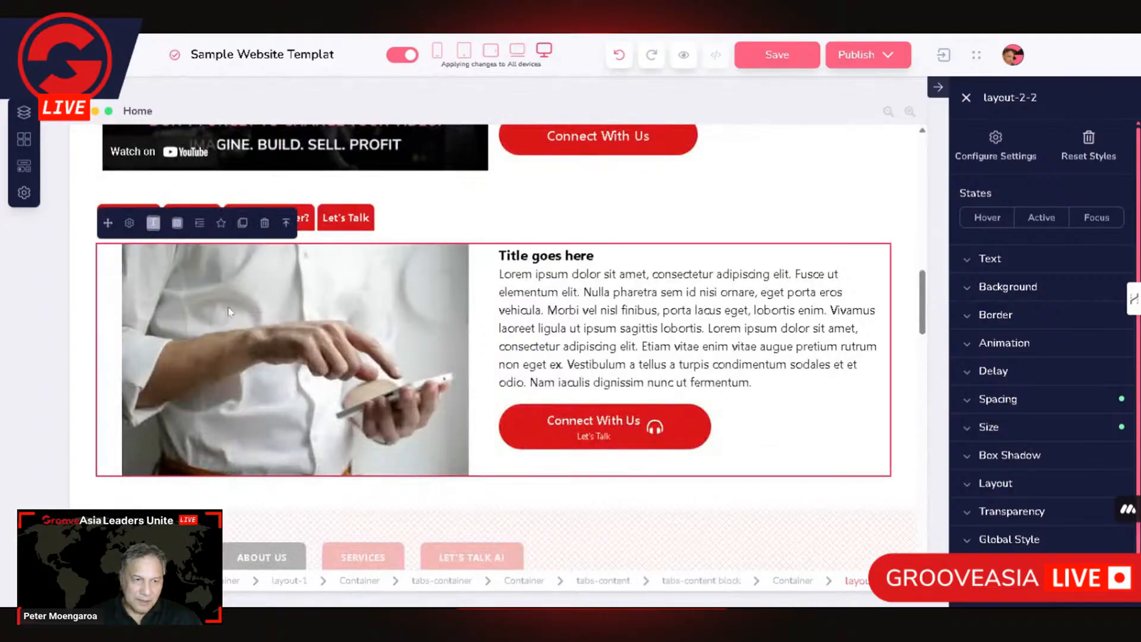
pyautogui.click(683, 226)
# Go through the lower section's four tabs to check the button in each, ending on "Why Us?"
pyautogui.click(120, 225)
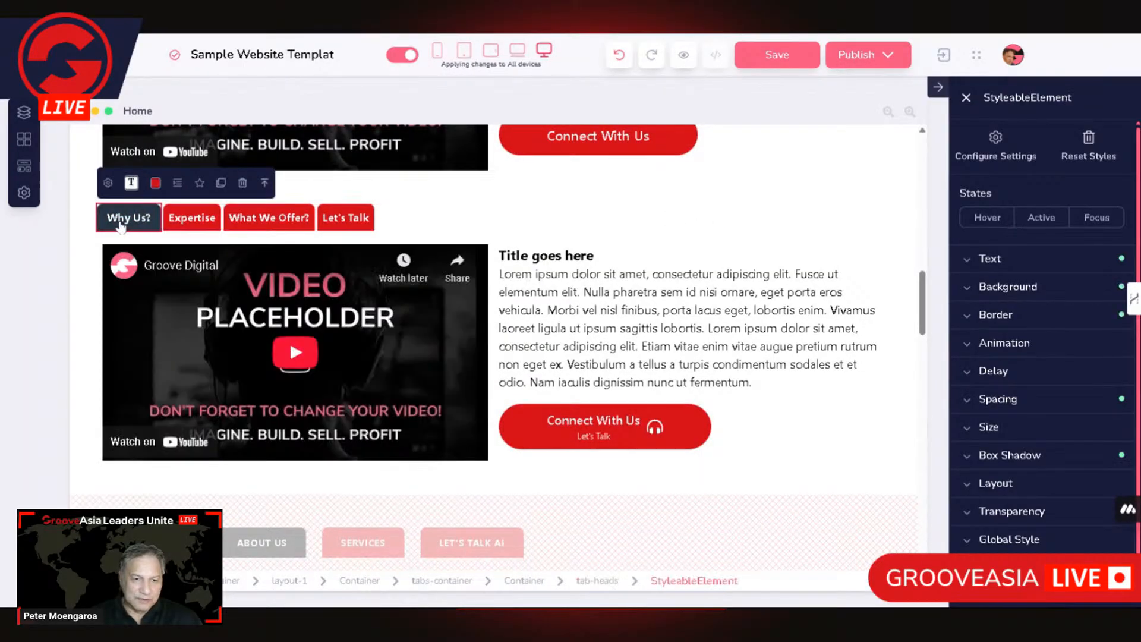
pyautogui.click(197, 221)
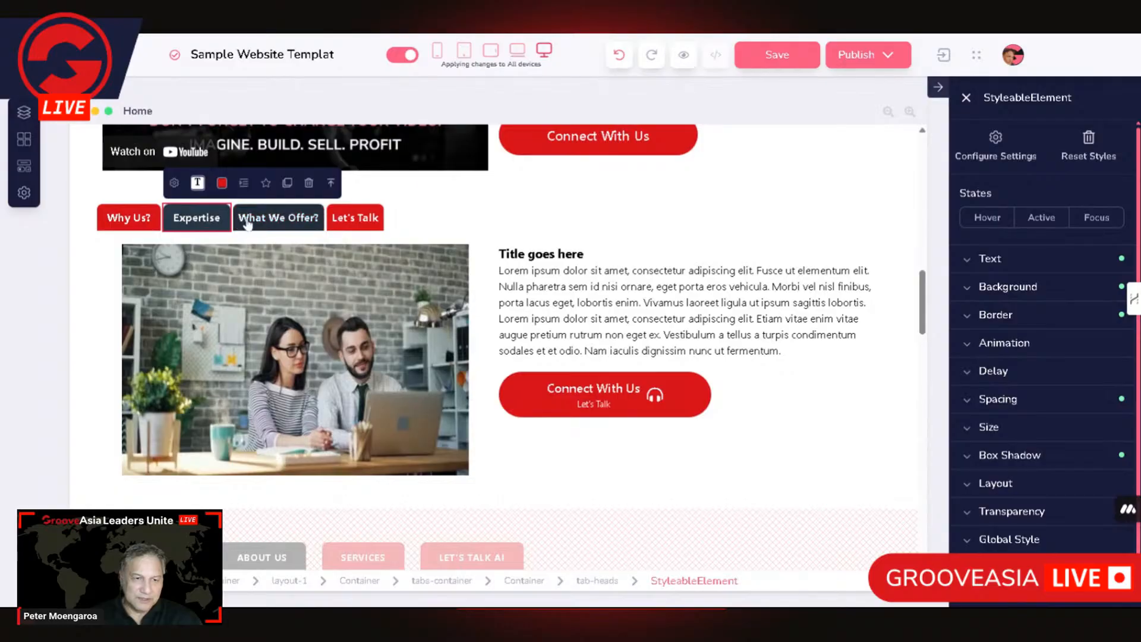
pyautogui.click(282, 219)
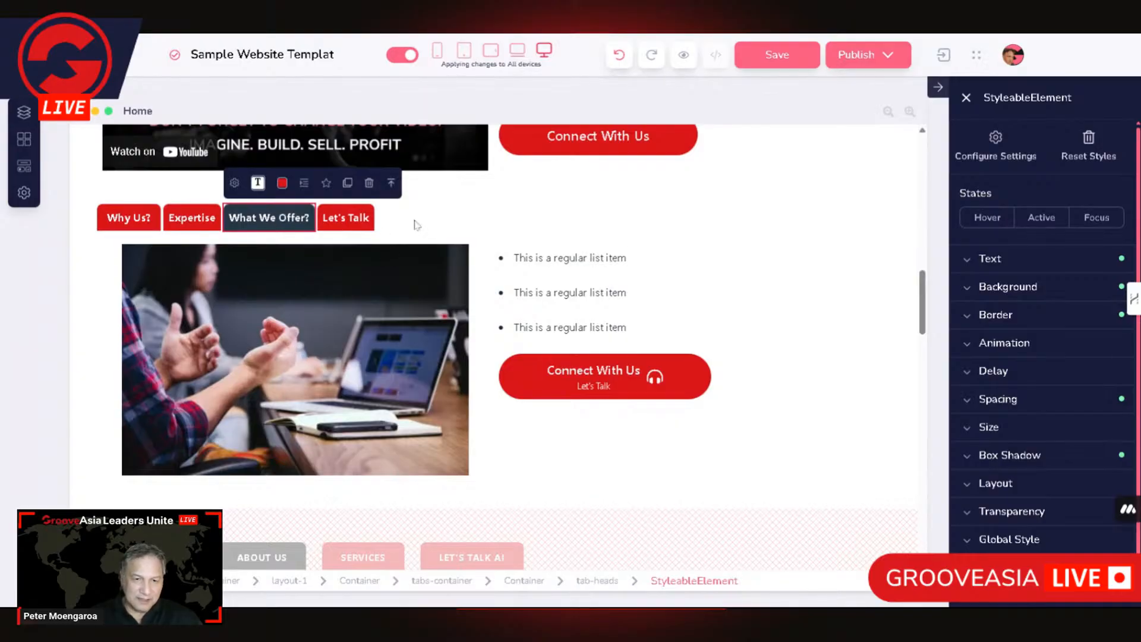
pyautogui.click(339, 218)
pyautogui.click(131, 218)
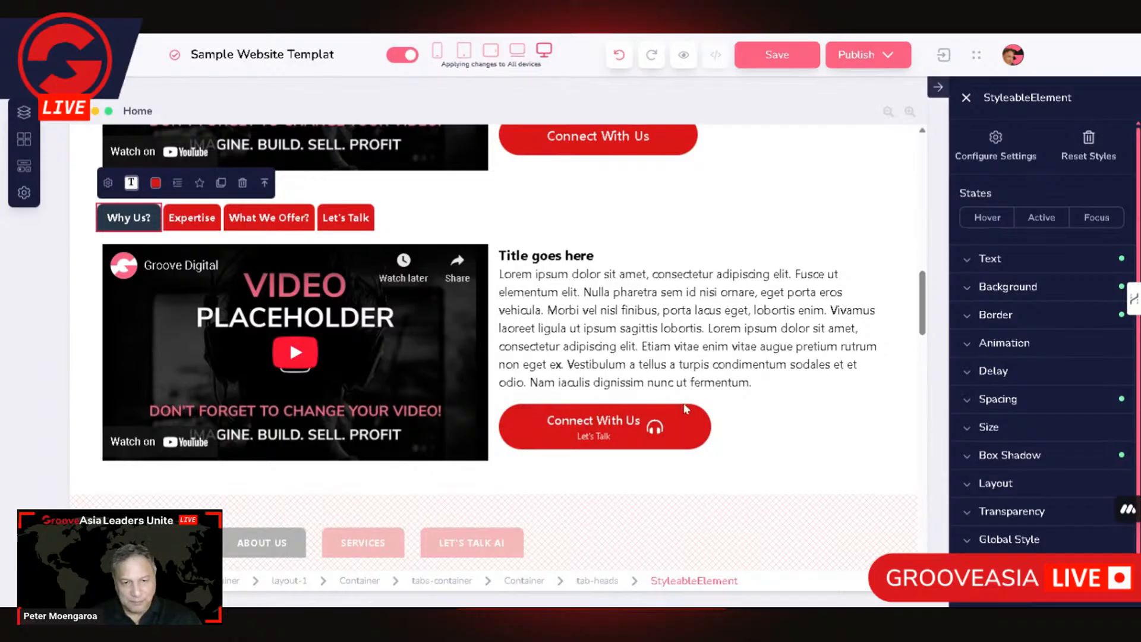
pyautogui.click(691, 424)
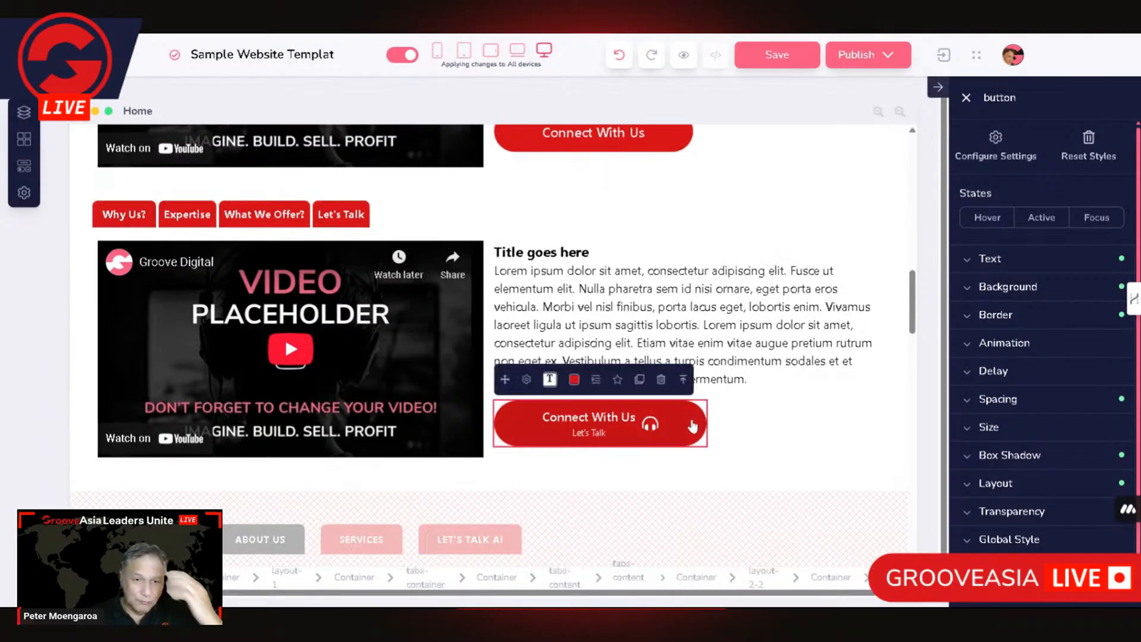
pyautogui.click(526, 379)
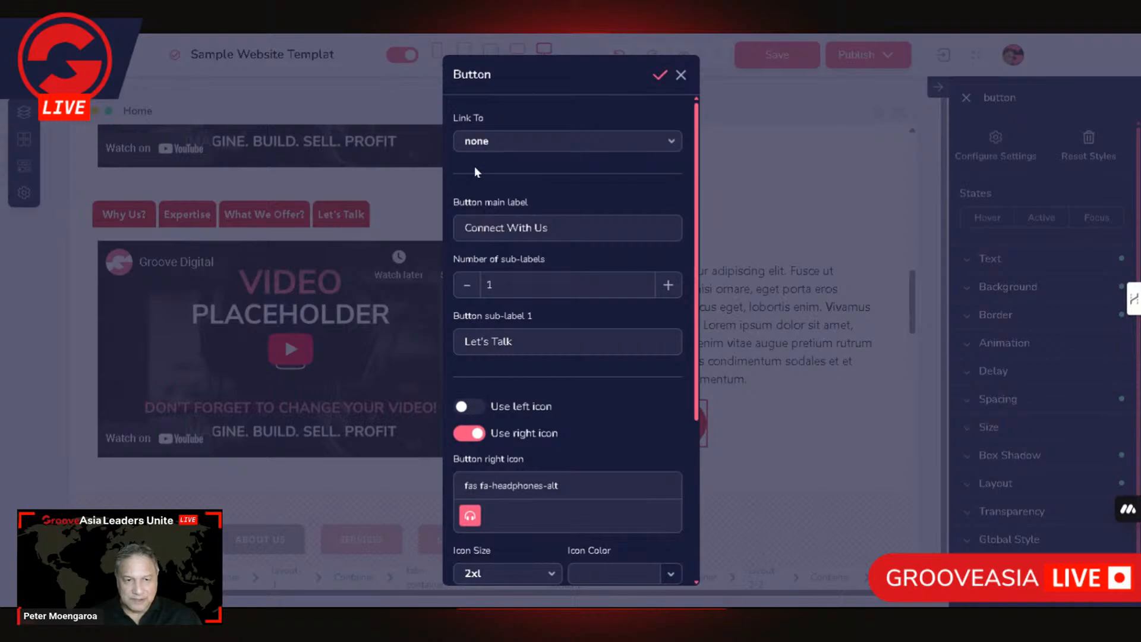
pyautogui.click(519, 145)
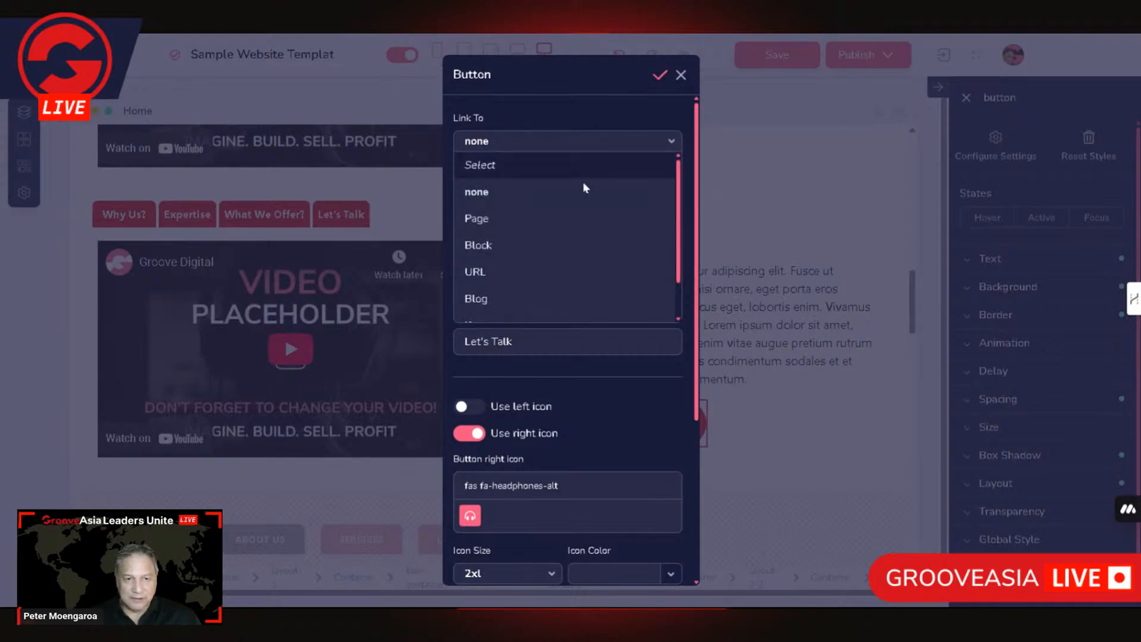
pyautogui.click(588, 119)
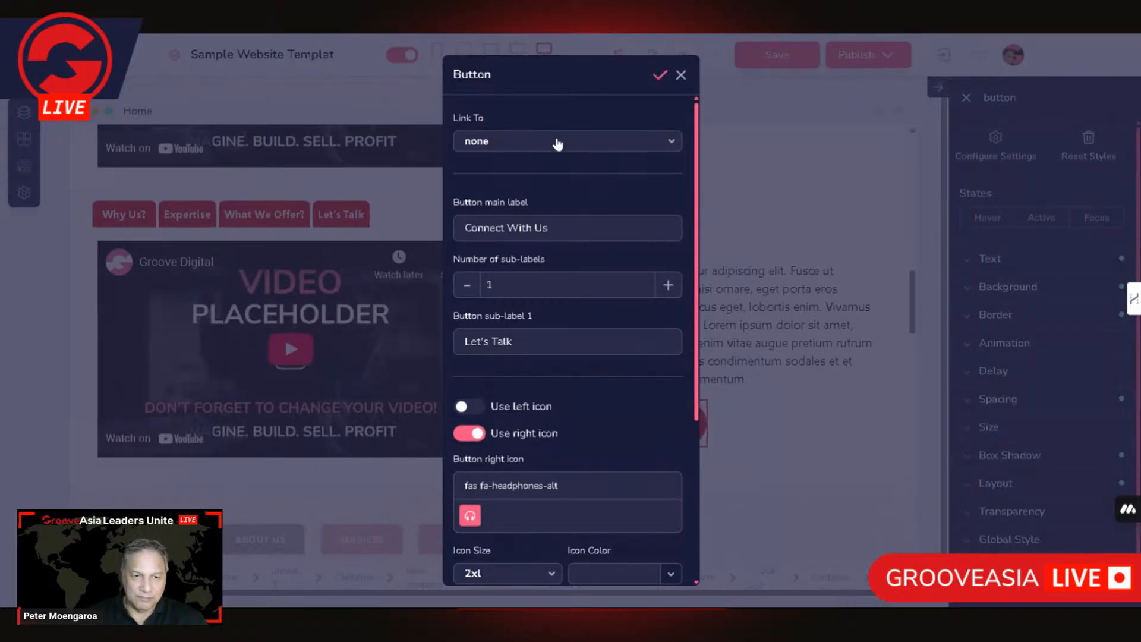
pyautogui.click(556, 142)
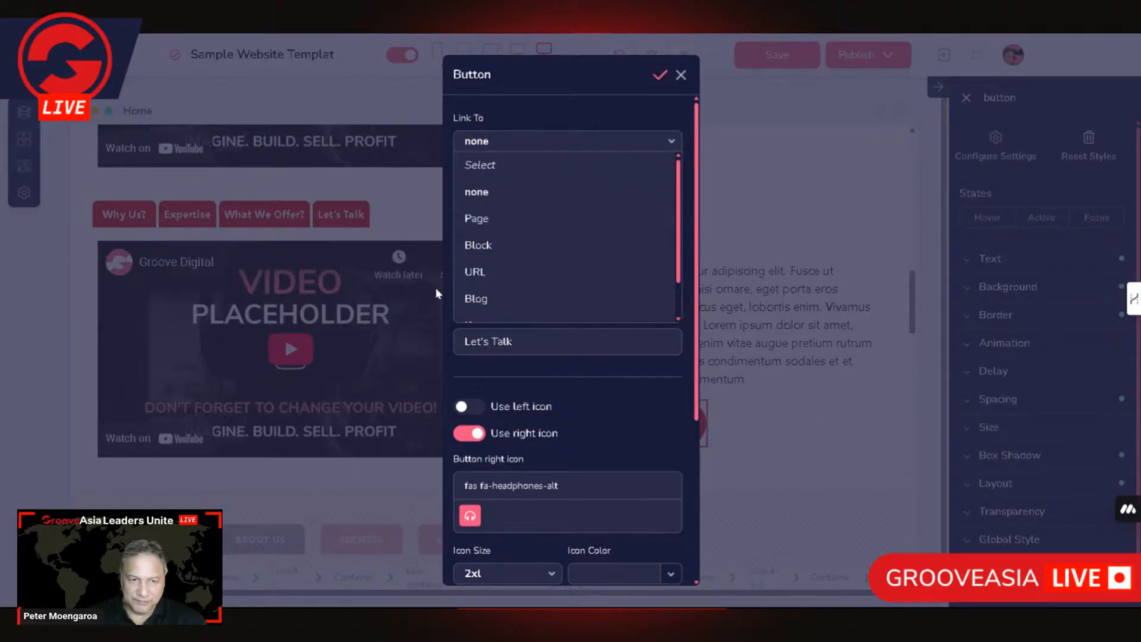
pyautogui.click(485, 251)
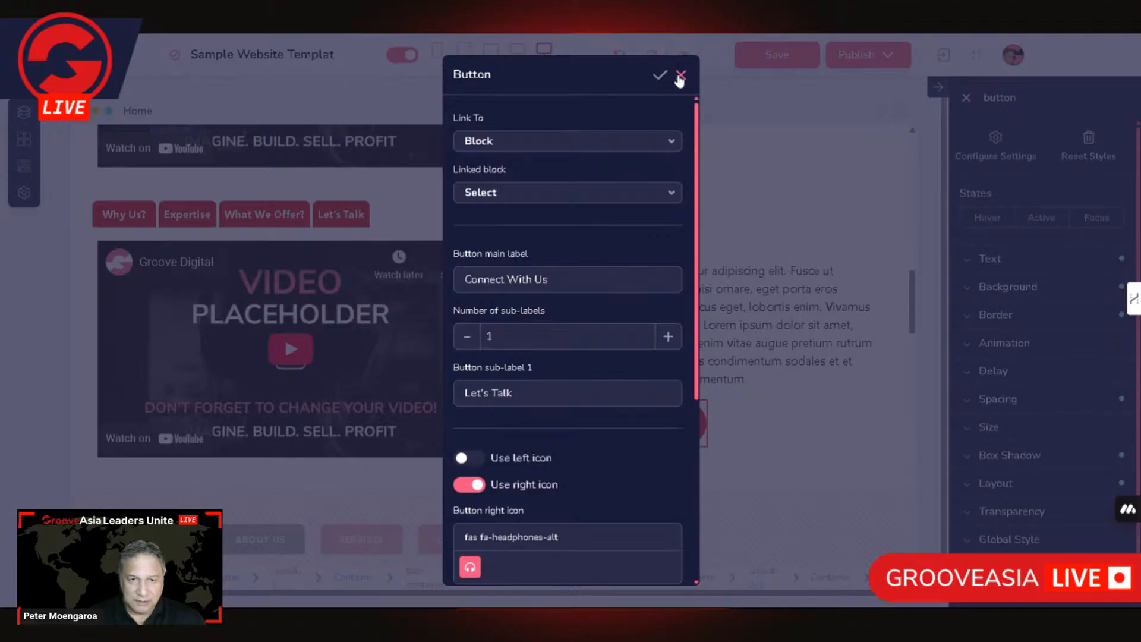
pyautogui.click(680, 74)
# Rename the block containing the map, contact details and enquiry form as "Contact Form"
pyautogui.scroll(-5, 769, 461)
pyautogui.scroll(-10, 769, 460)
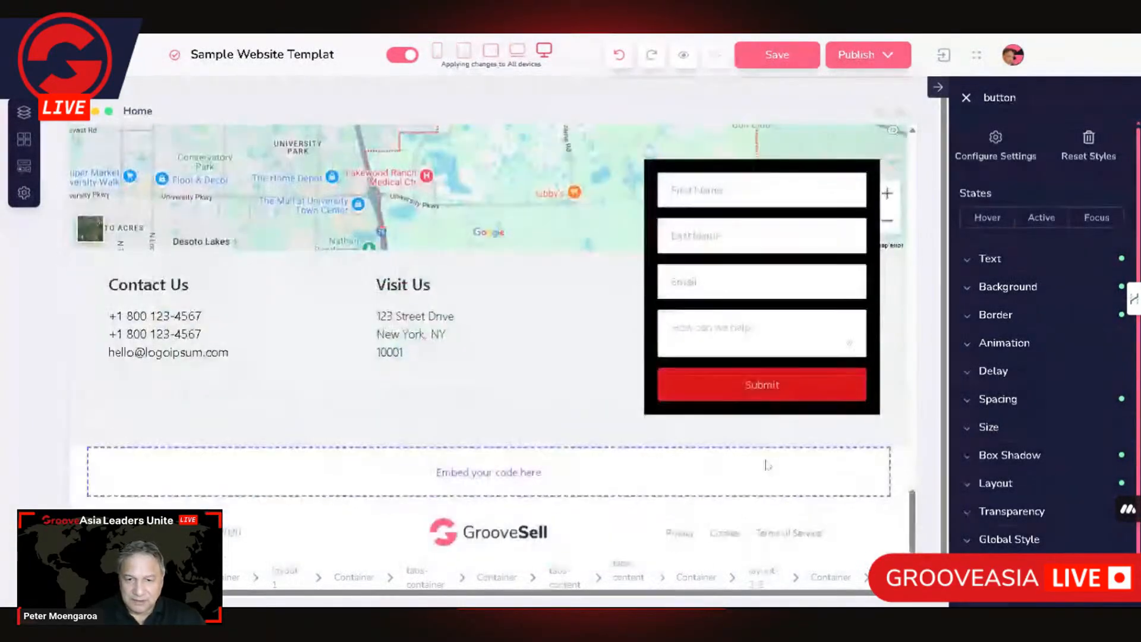
pyautogui.click(557, 401)
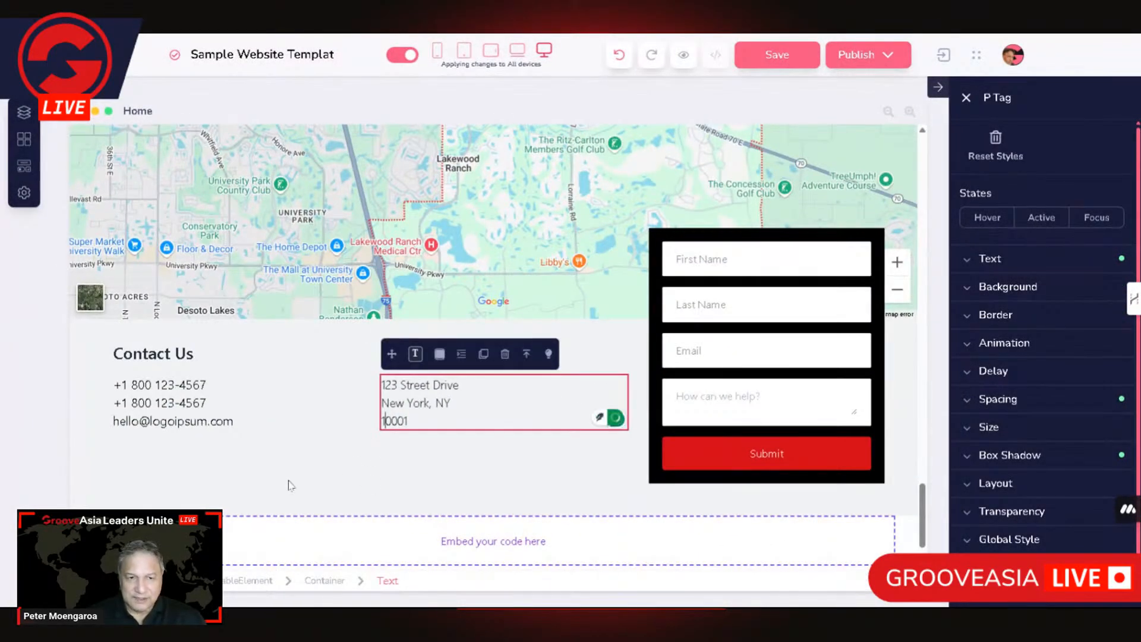
pyautogui.click(378, 484)
pyautogui.click(171, 493)
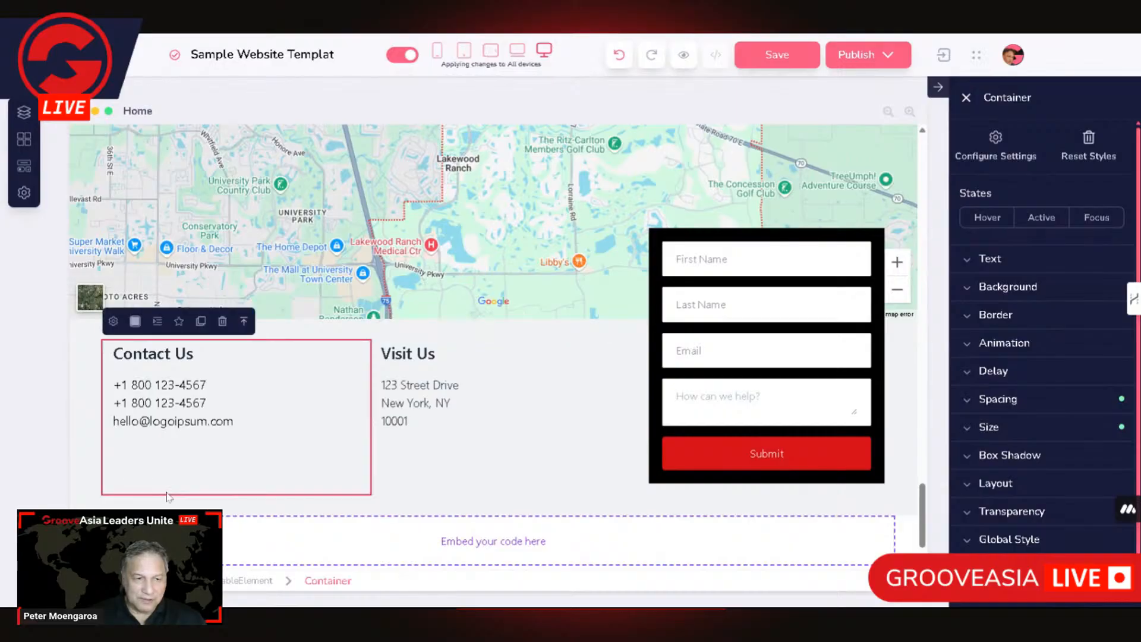
pyautogui.click(577, 485)
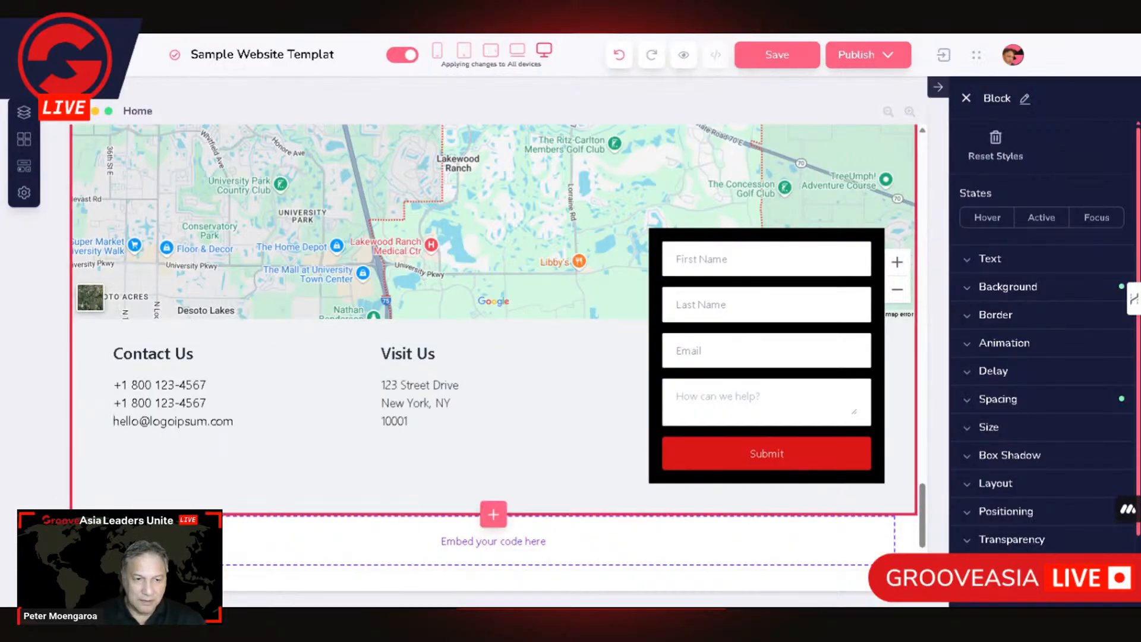
pyautogui.scroll(-1, 493, 356)
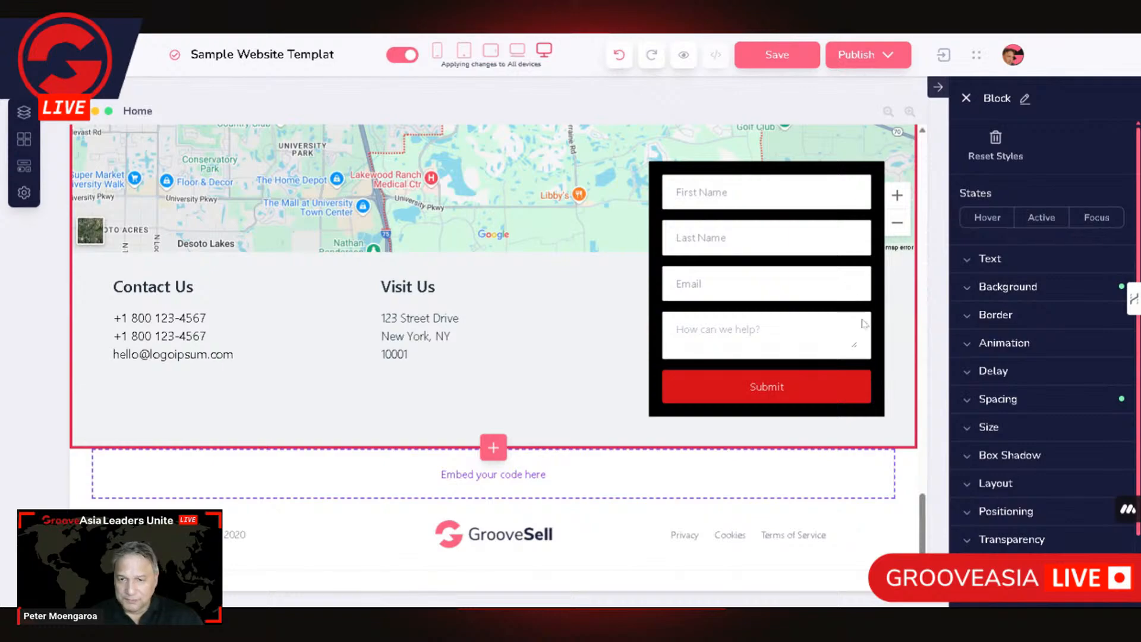
pyautogui.click(1025, 102)
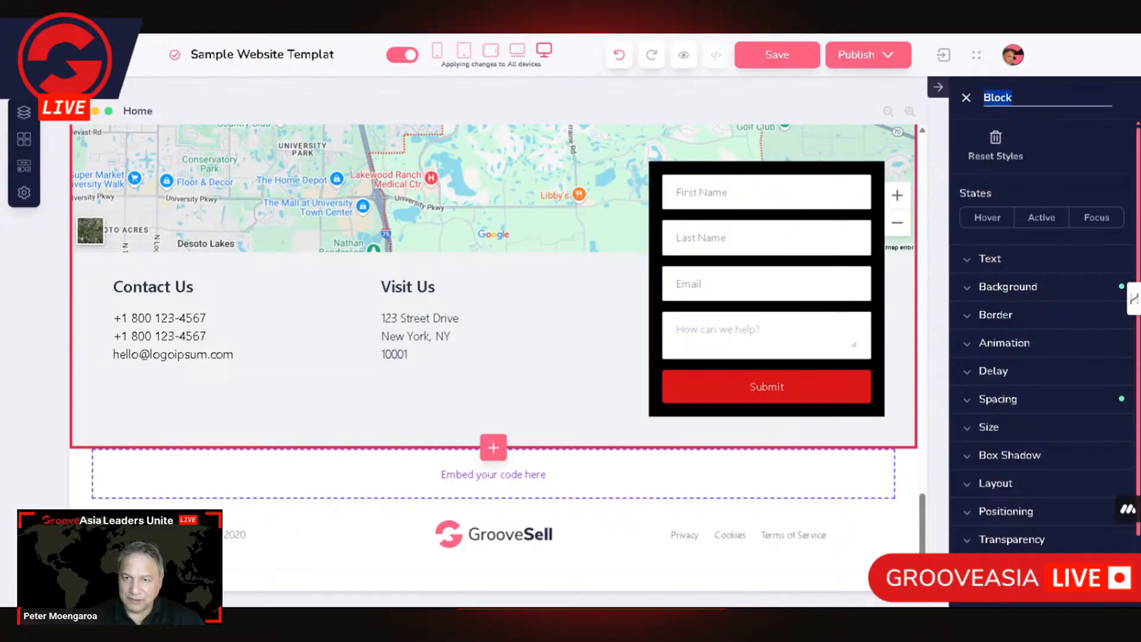
pyautogui.write('Contact')
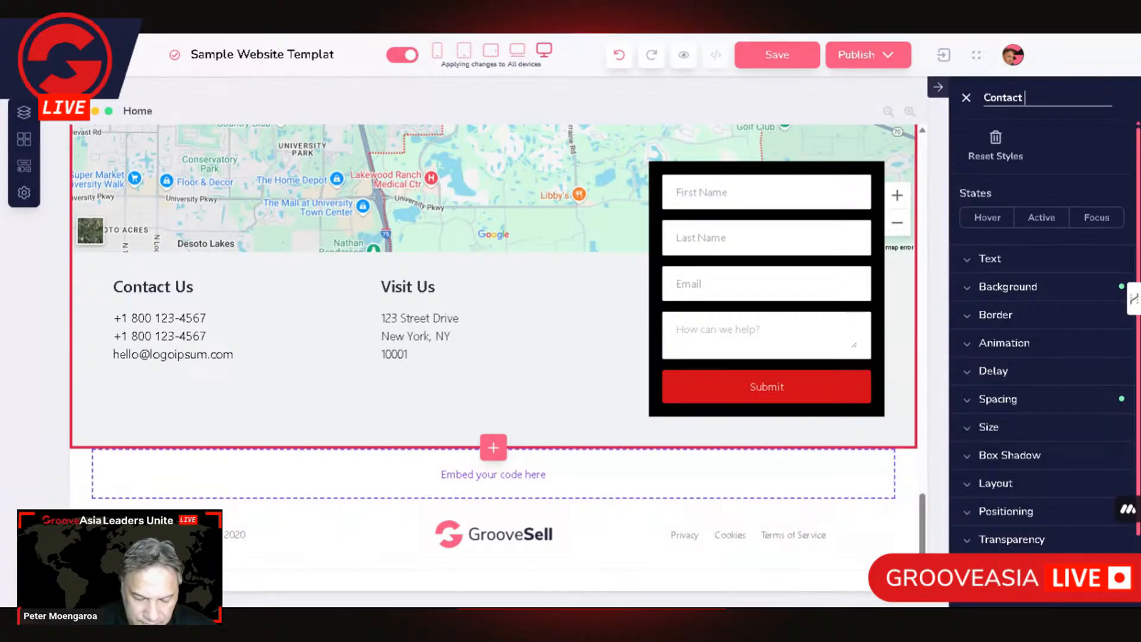
pyautogui.write(' Form')
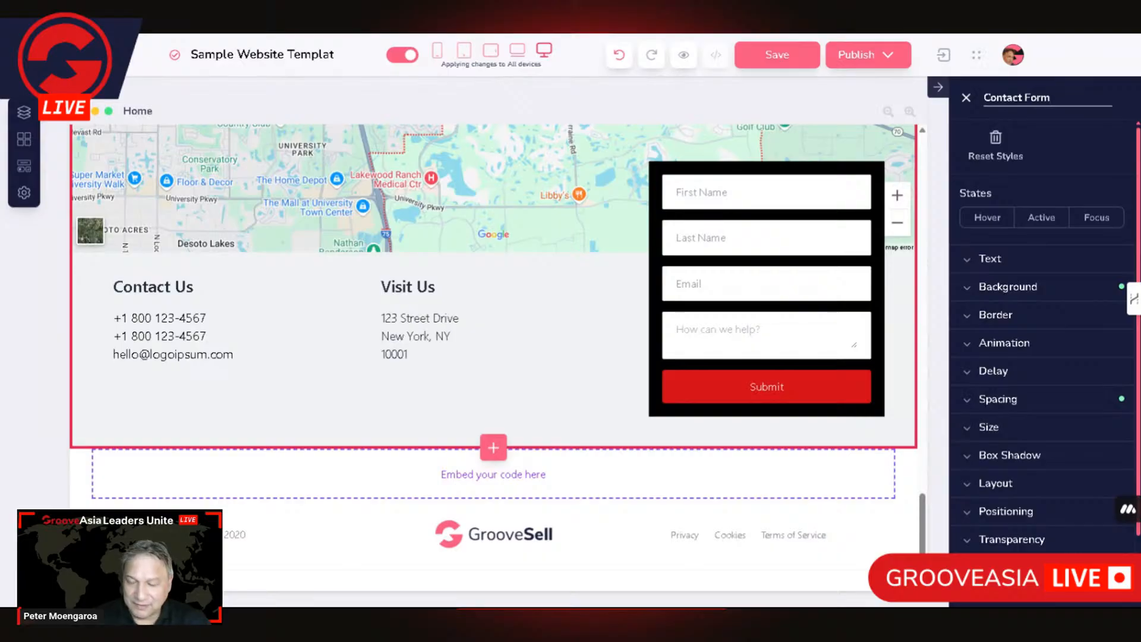
# Confirm the contact block's name and set the lower "Why Us?" tab's headphones "Connect With Us" button to link to a block
pyautogui.press('Return')
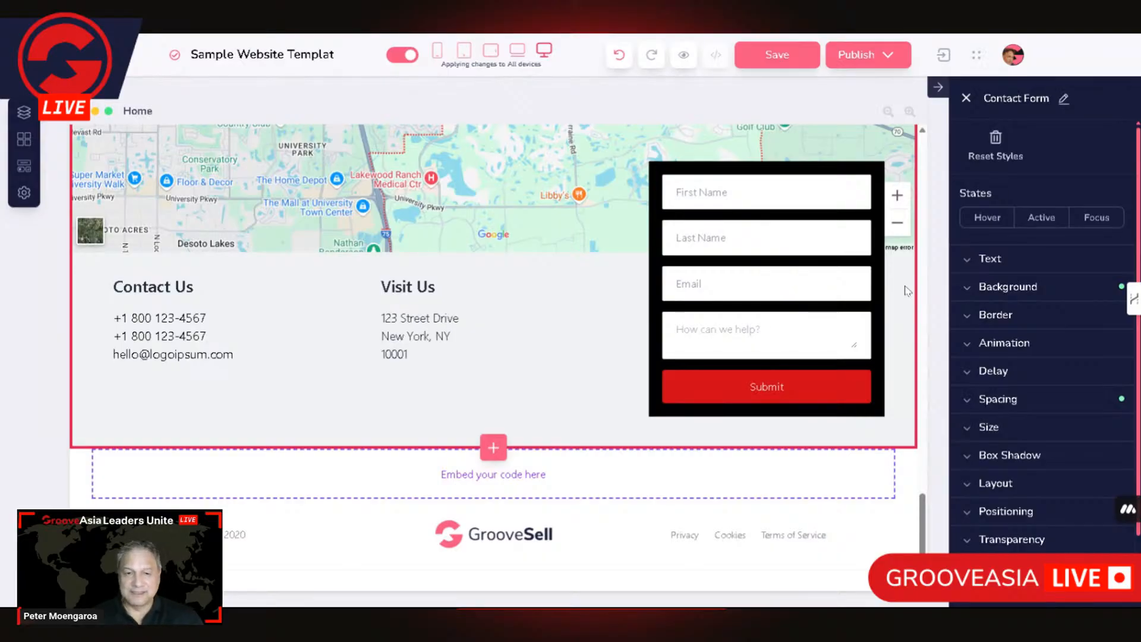
pyautogui.scroll(7, 838, 404)
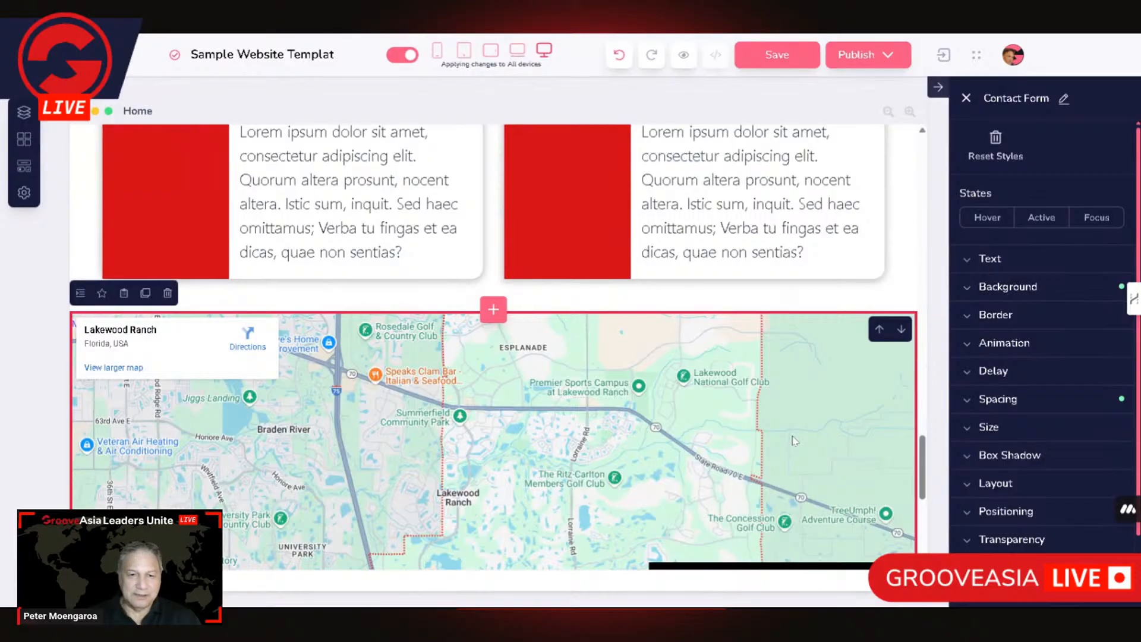
pyautogui.scroll(15, 794, 441)
pyautogui.scroll(-2, 794, 440)
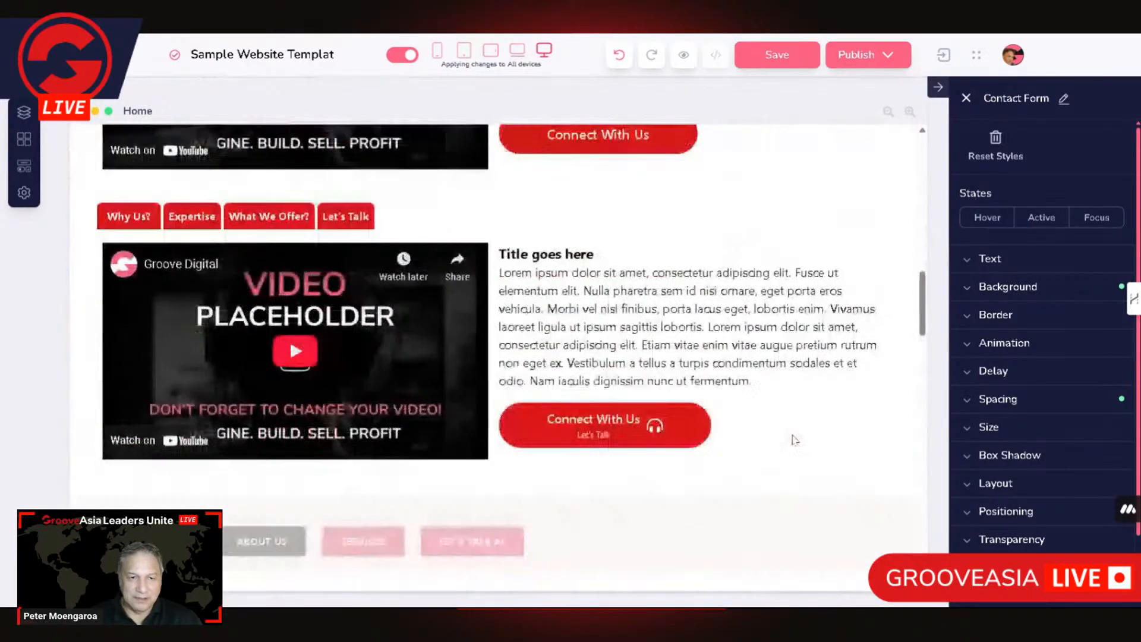
pyautogui.scroll(-1, 794, 440)
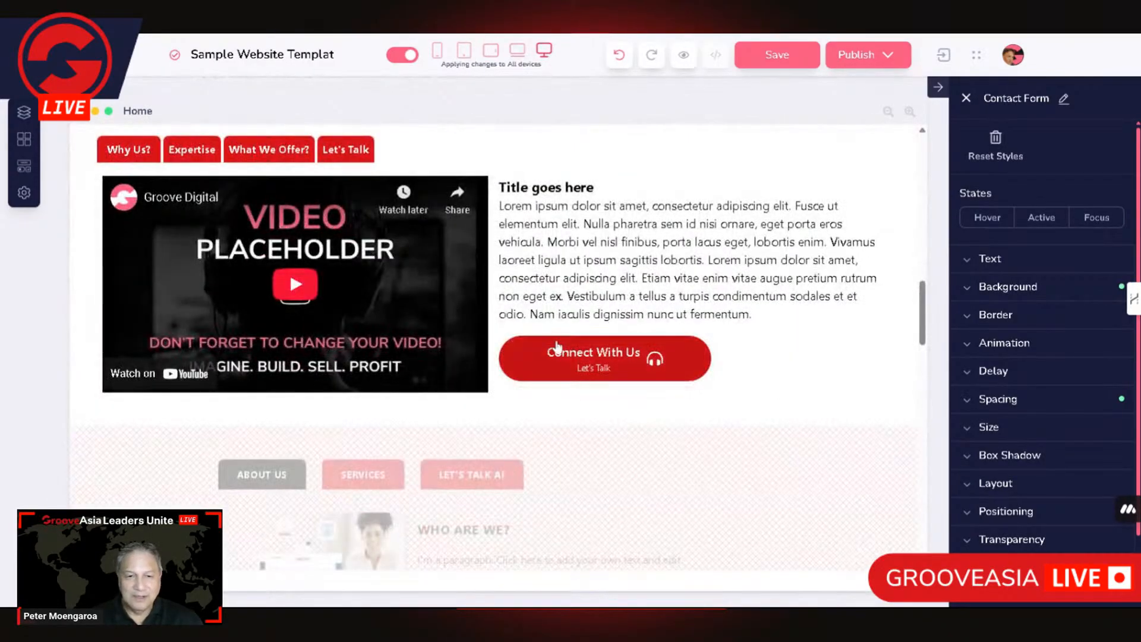
pyautogui.click(533, 350)
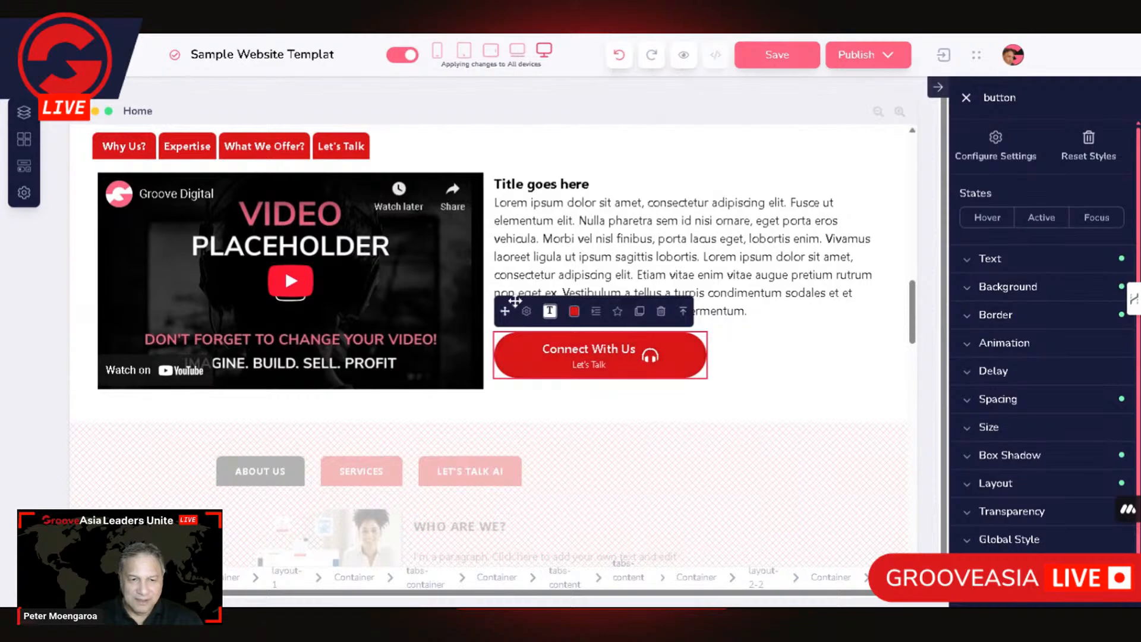
pyautogui.click(527, 312)
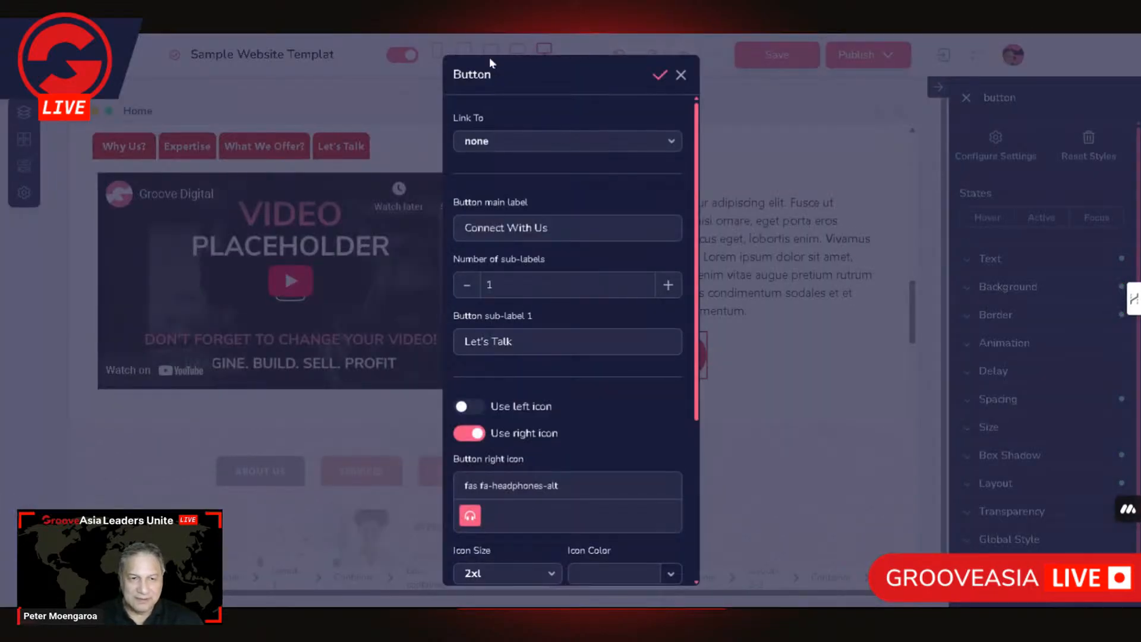
pyautogui.click(532, 142)
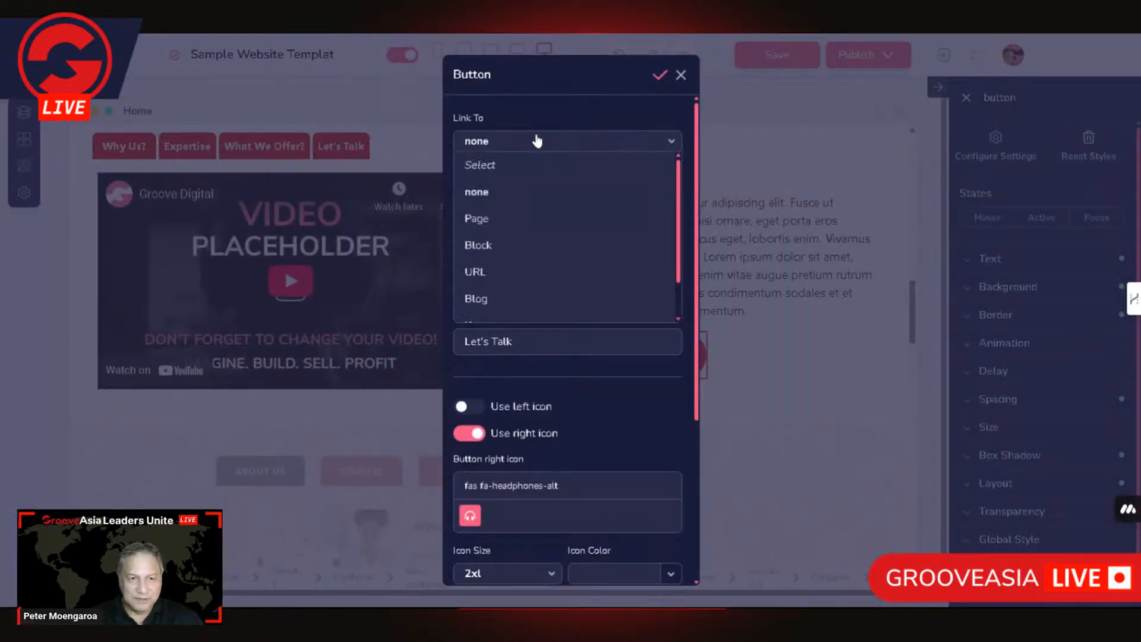
pyautogui.click(492, 253)
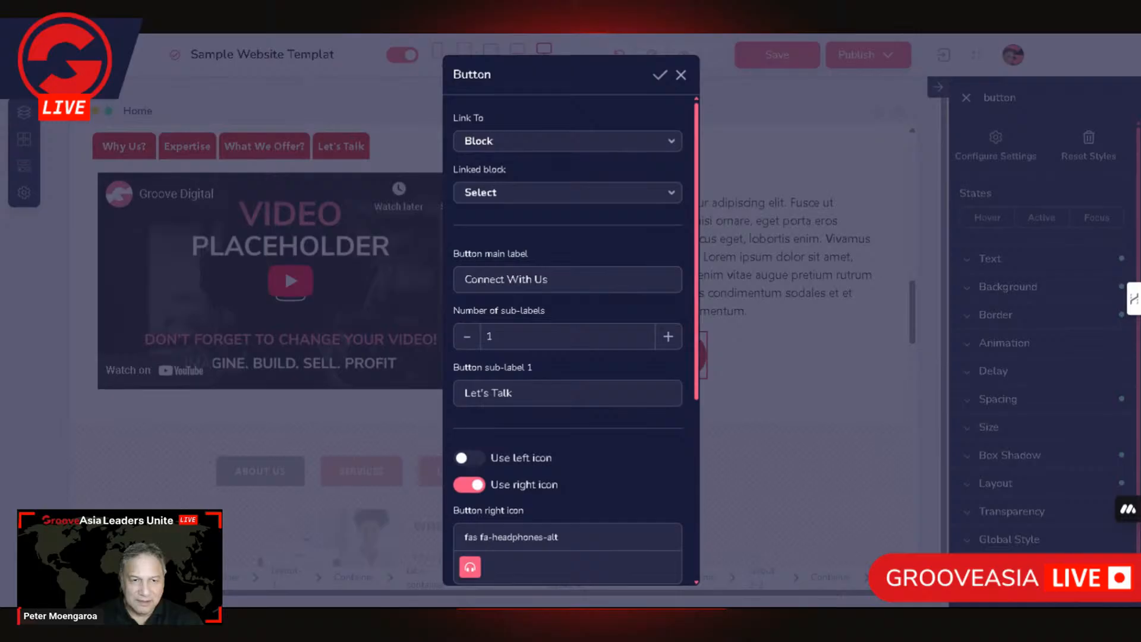
# Choose "Contact Form" as the headphones button's linked block and apply the button settings
pyautogui.scroll(-2, 551, 303)
pyautogui.scroll(2, 553, 309)
pyautogui.click(580, 193)
pyautogui.scroll(-3, 603, 272)
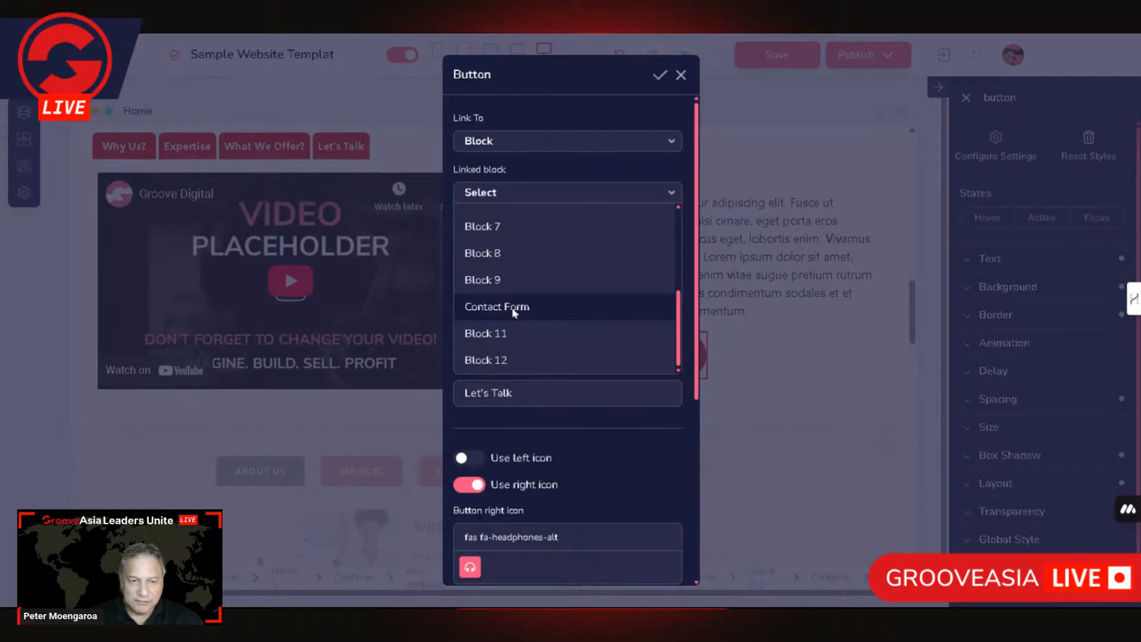
pyautogui.scroll(-2, 614, 324)
pyautogui.scroll(2, 613, 324)
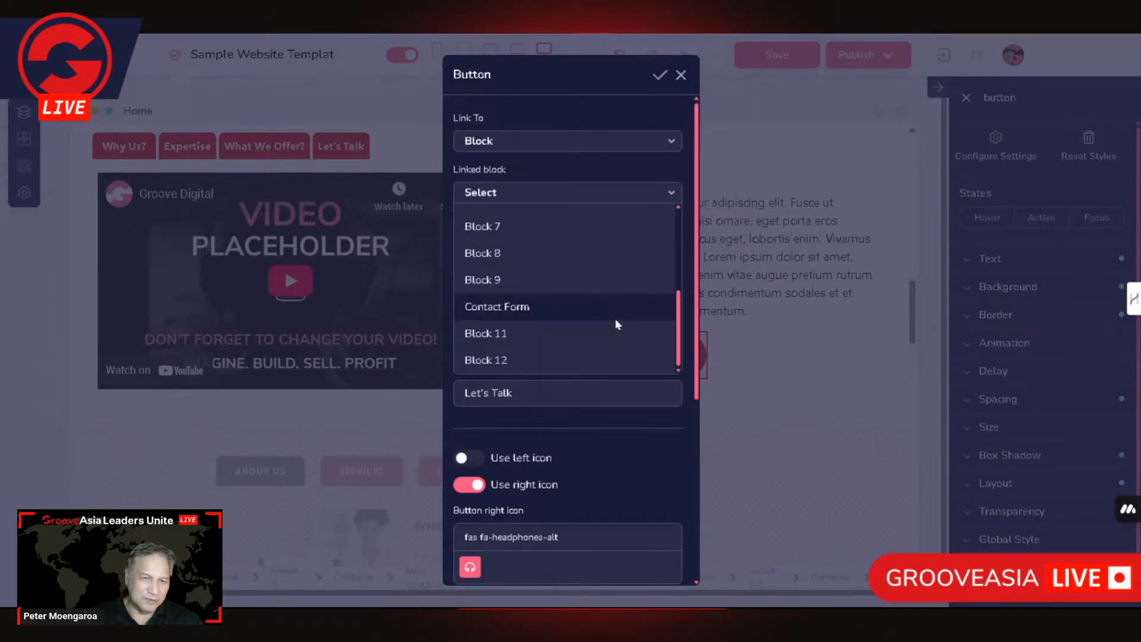
pyautogui.scroll(2, 624, 306)
pyautogui.scroll(2, 631, 300)
pyautogui.scroll(-3, 637, 293)
pyautogui.click(535, 311)
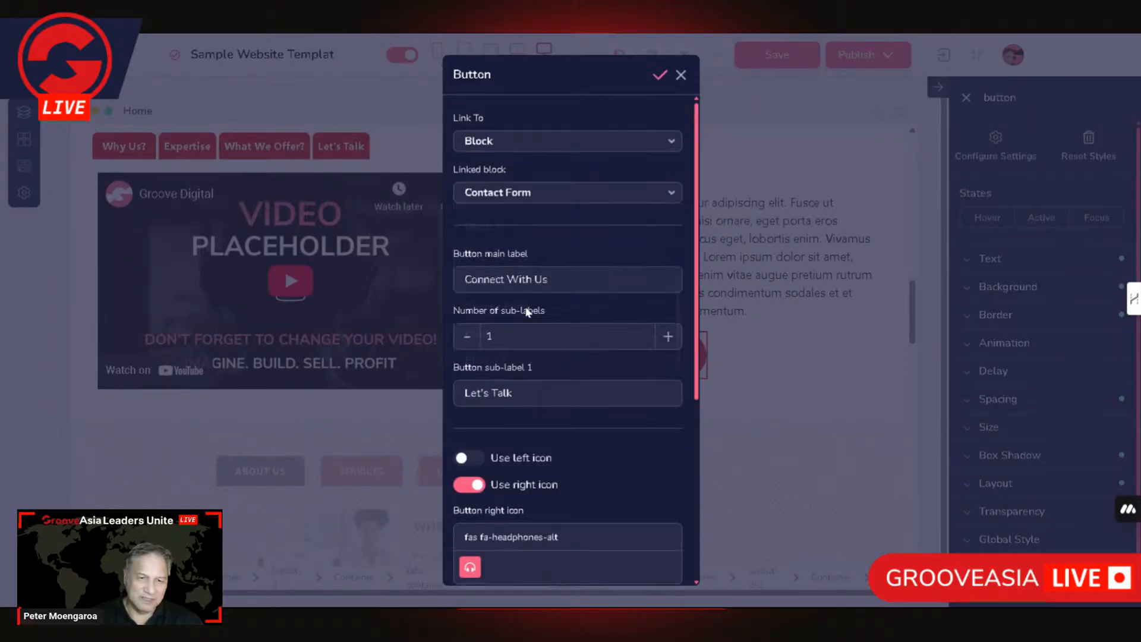
pyautogui.click(660, 77)
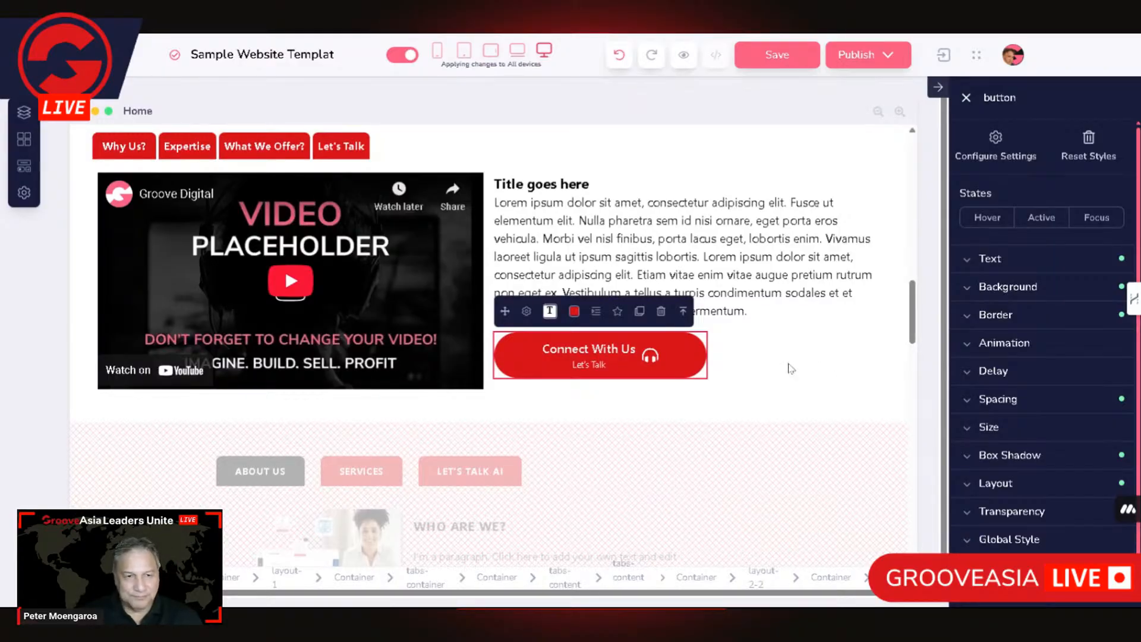
# Delete the faded block with the "About Us", "Services" and "Let's Talk AI" tabs below the lower tab section
pyautogui.scroll(3, 803, 359)
pyautogui.scroll(-3, 820, 359)
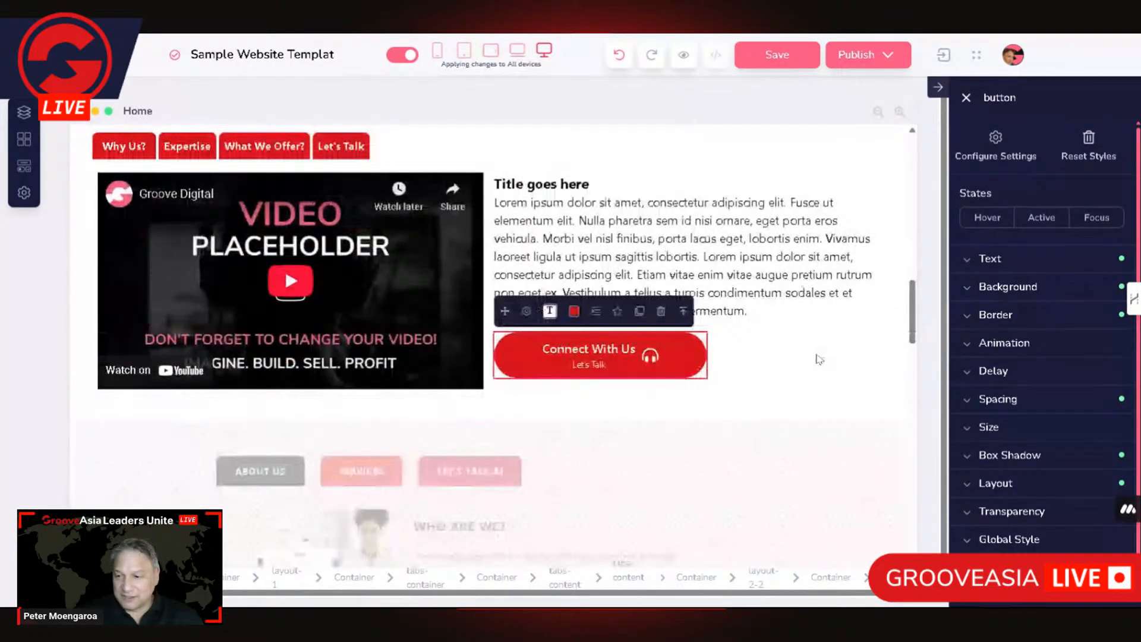
pyautogui.click(820, 359)
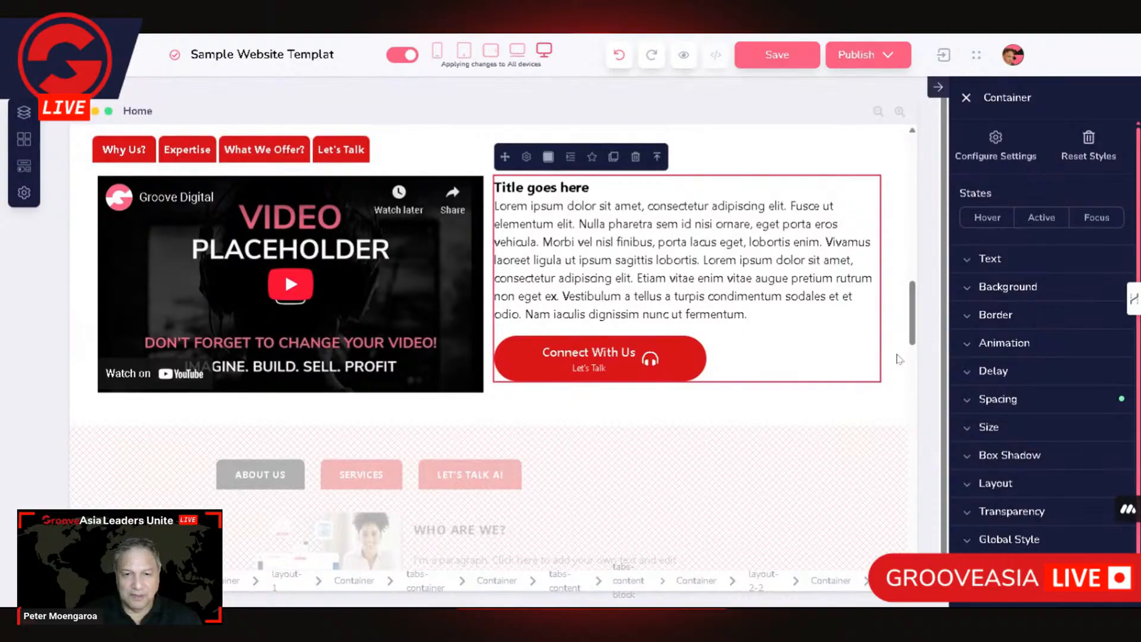
pyautogui.click(899, 359)
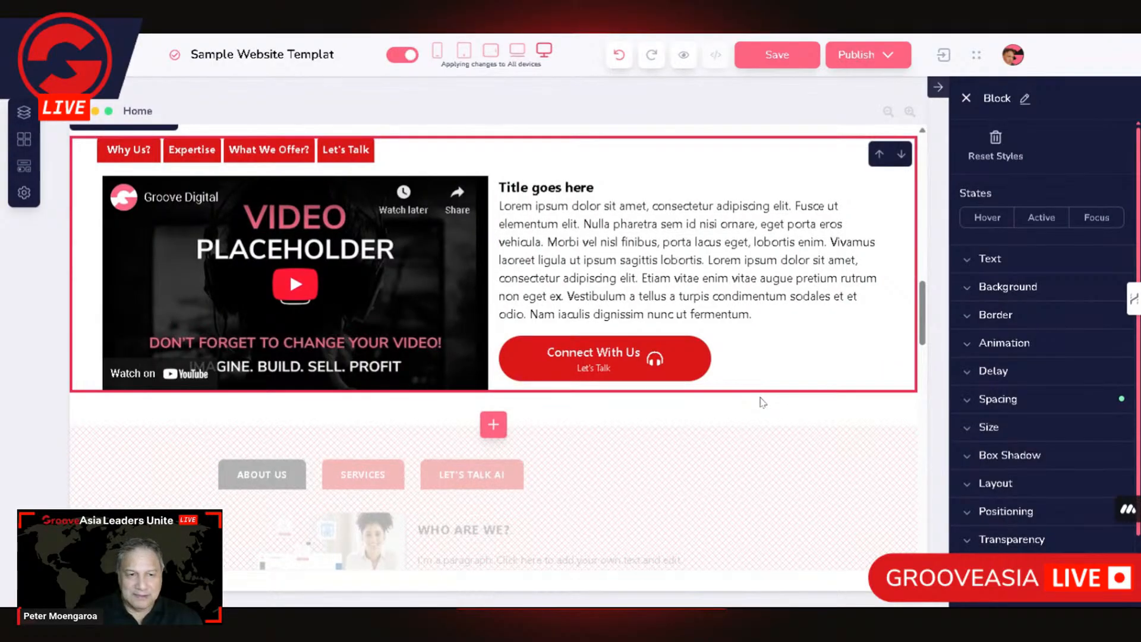
pyautogui.scroll(-2, 763, 402)
pyautogui.scroll(2, 759, 400)
pyautogui.scroll(-2, 798, 340)
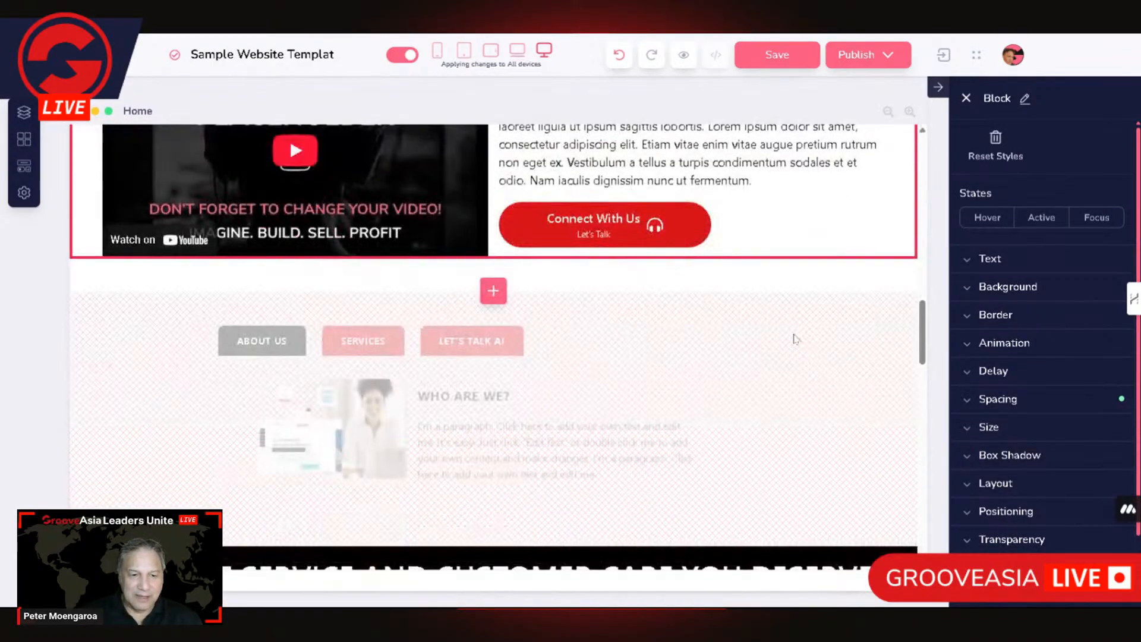
pyautogui.click(808, 522)
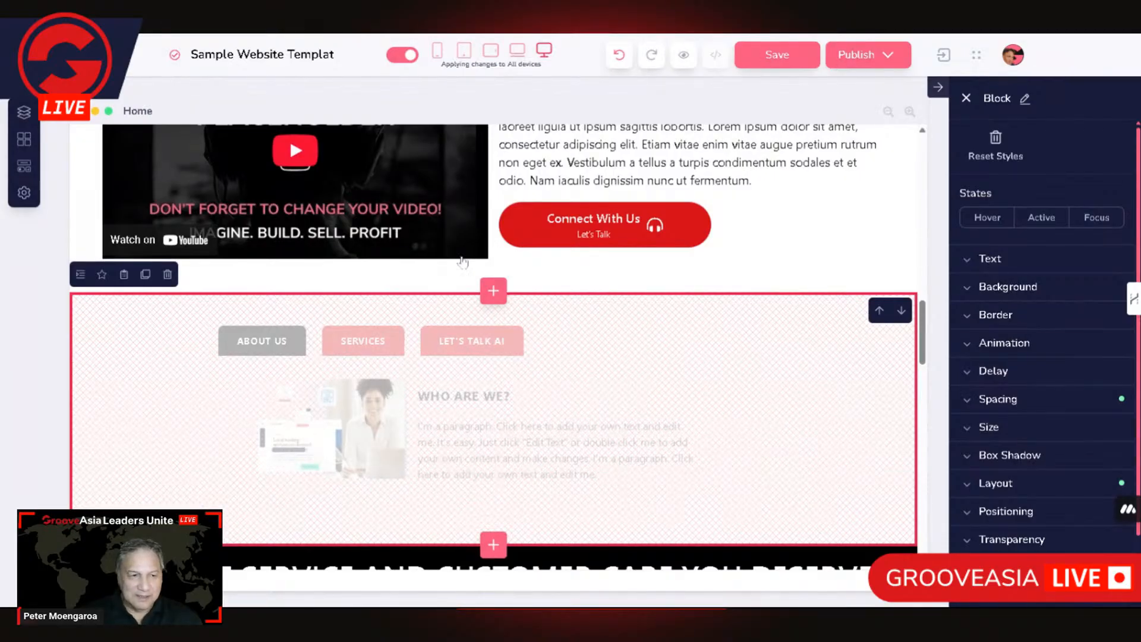
pyautogui.click(168, 275)
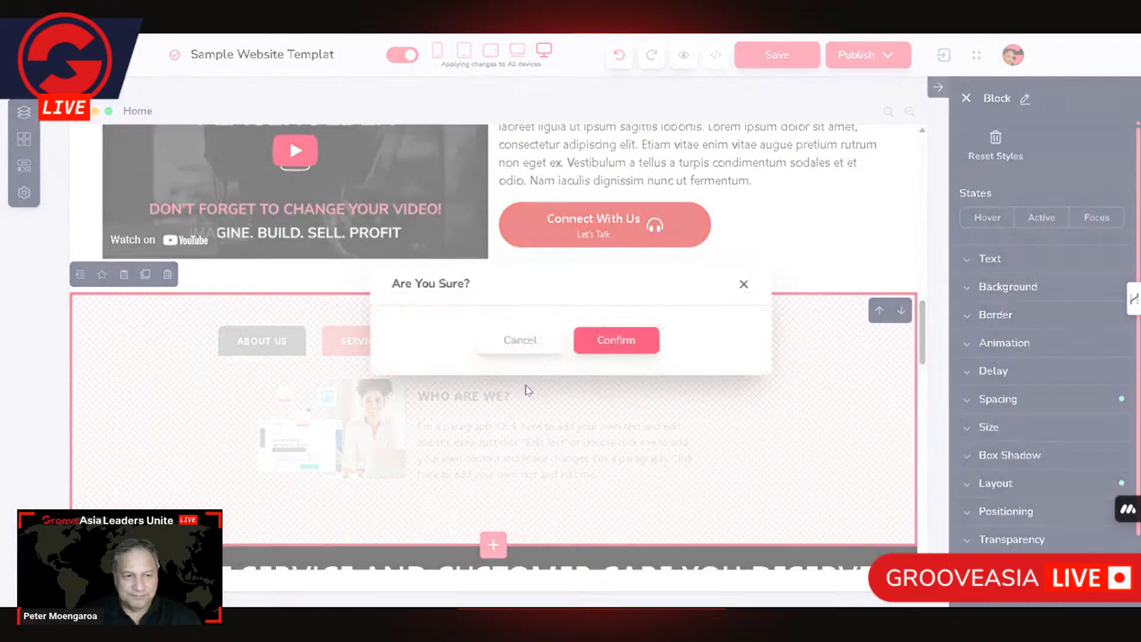
pyautogui.click(642, 342)
# Delete the lower "Why Us?" tab section block that holds the headphones "Connect With Us" button
pyautogui.scroll(8, 445, 441)
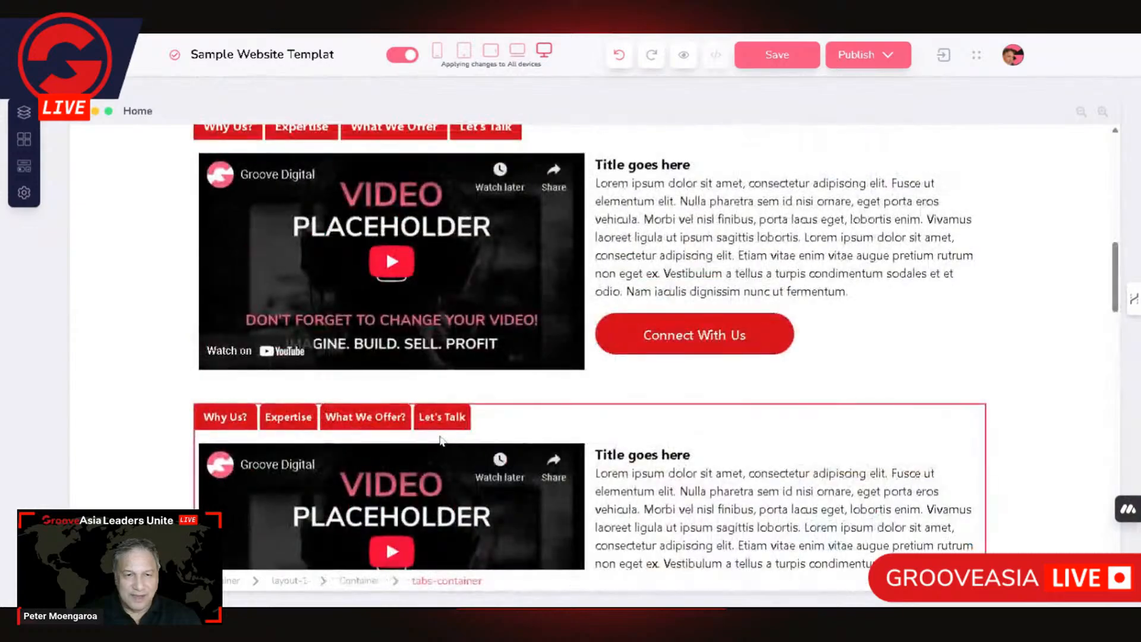
pyautogui.scroll(-4, 442, 438)
pyautogui.scroll(4, 443, 439)
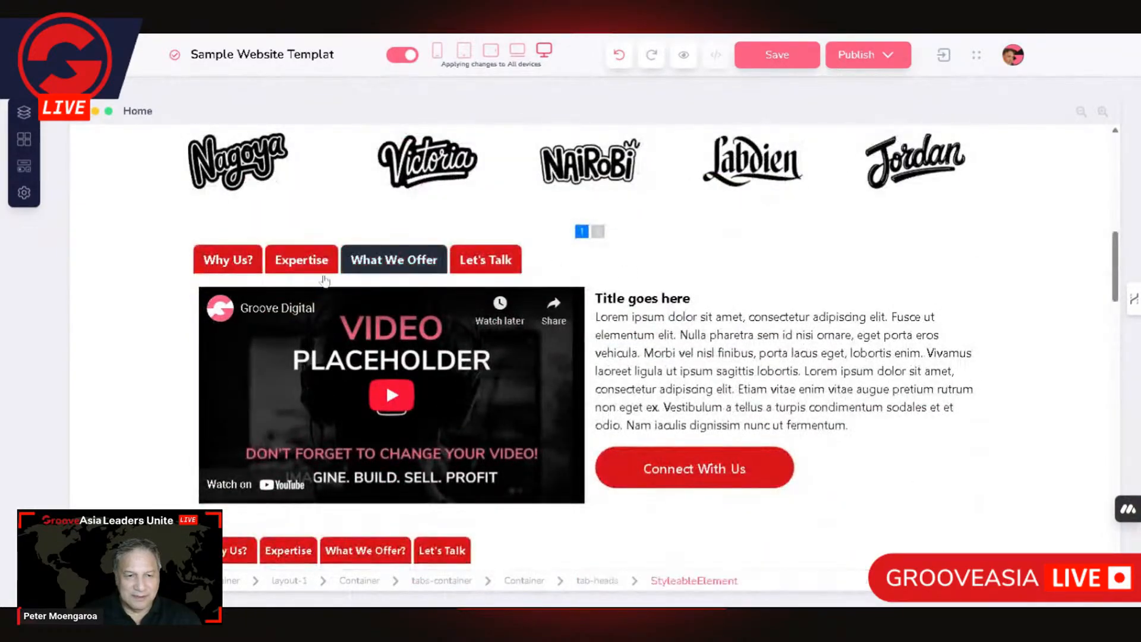
pyautogui.scroll(-3, 443, 439)
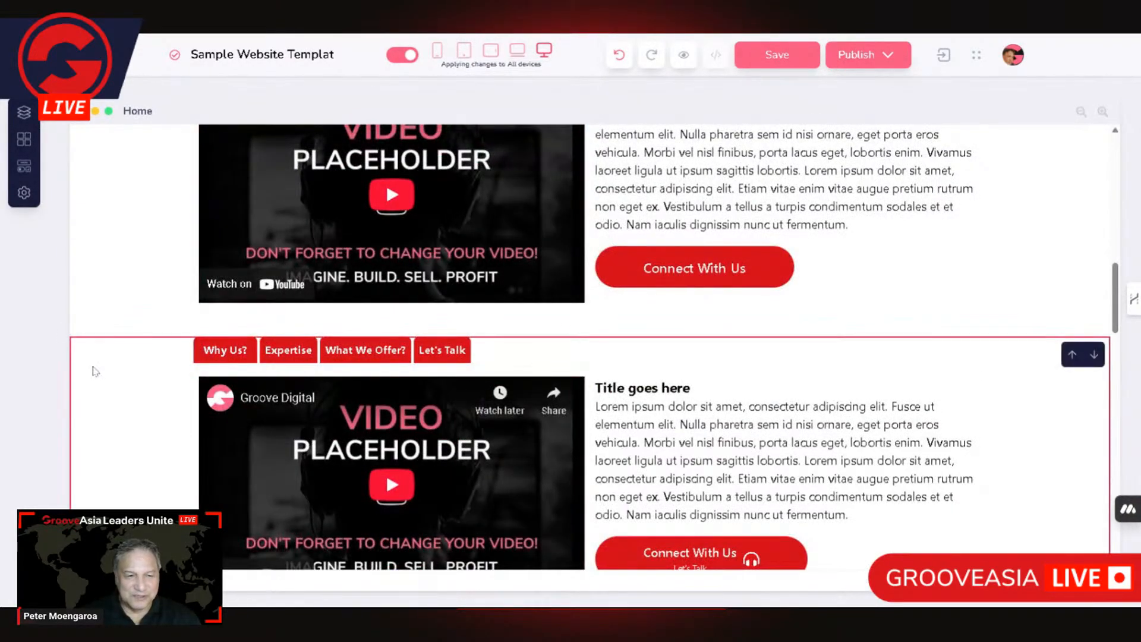
pyautogui.click(208, 397)
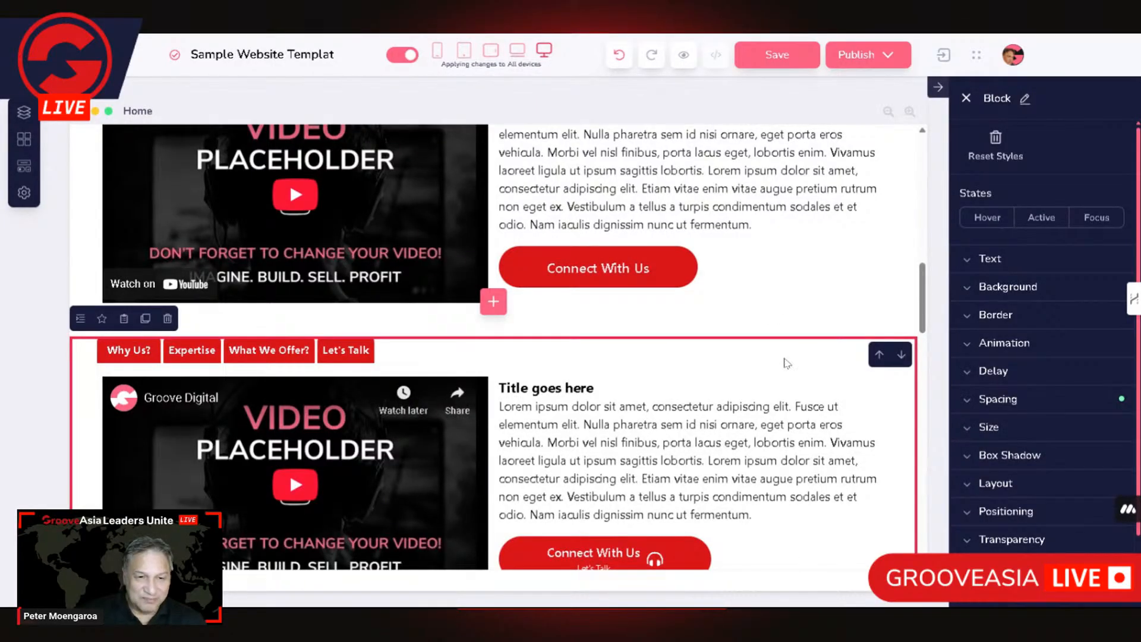
pyautogui.click(168, 319)
pyautogui.click(627, 344)
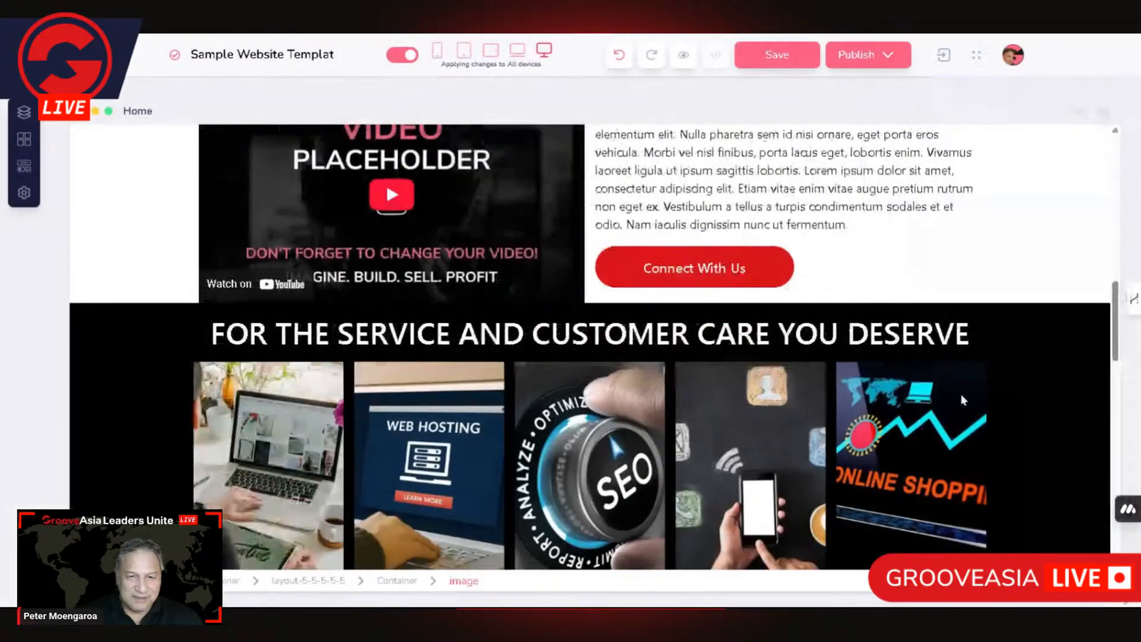
# Set the bottom padding of the remaining "Why Us?" tab section block to 80
pyautogui.scroll(4, 942, 388)
pyautogui.scroll(-3, 974, 377)
pyautogui.scroll(3, 440, 327)
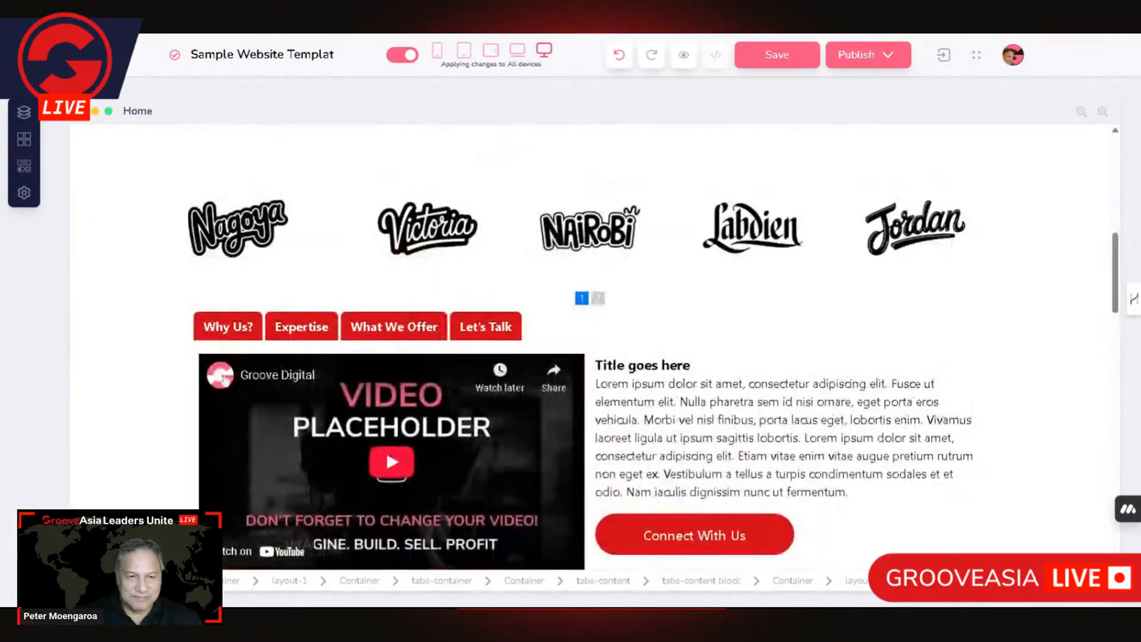
pyautogui.click(83, 399)
pyautogui.scroll(-4, 552, 272)
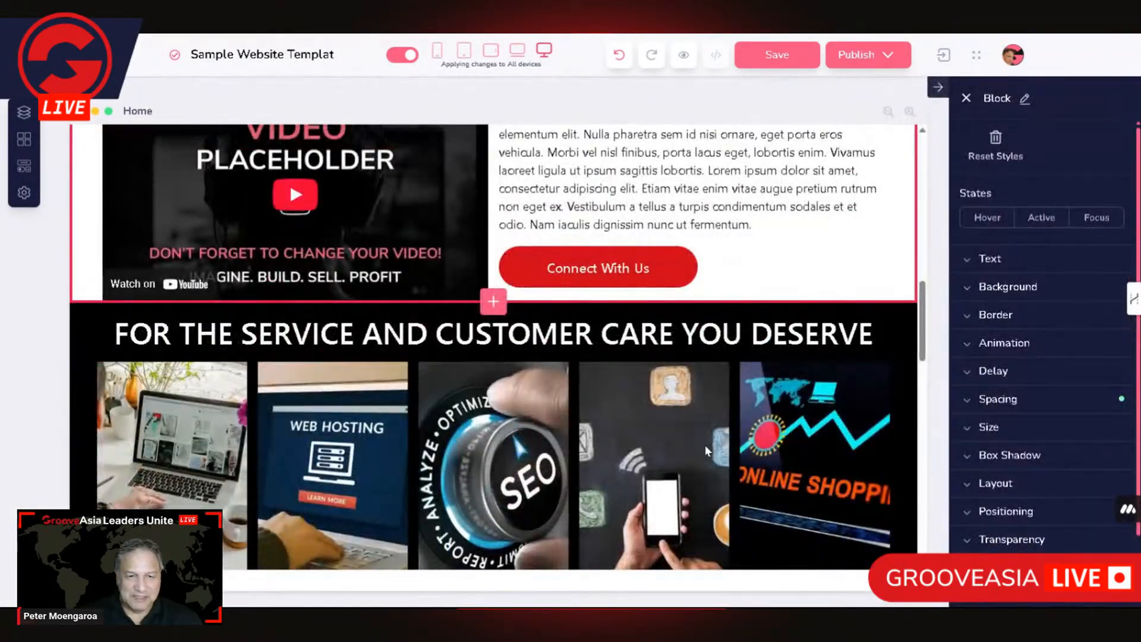
pyautogui.scroll(5, 777, 402)
pyautogui.scroll(-4, 776, 402)
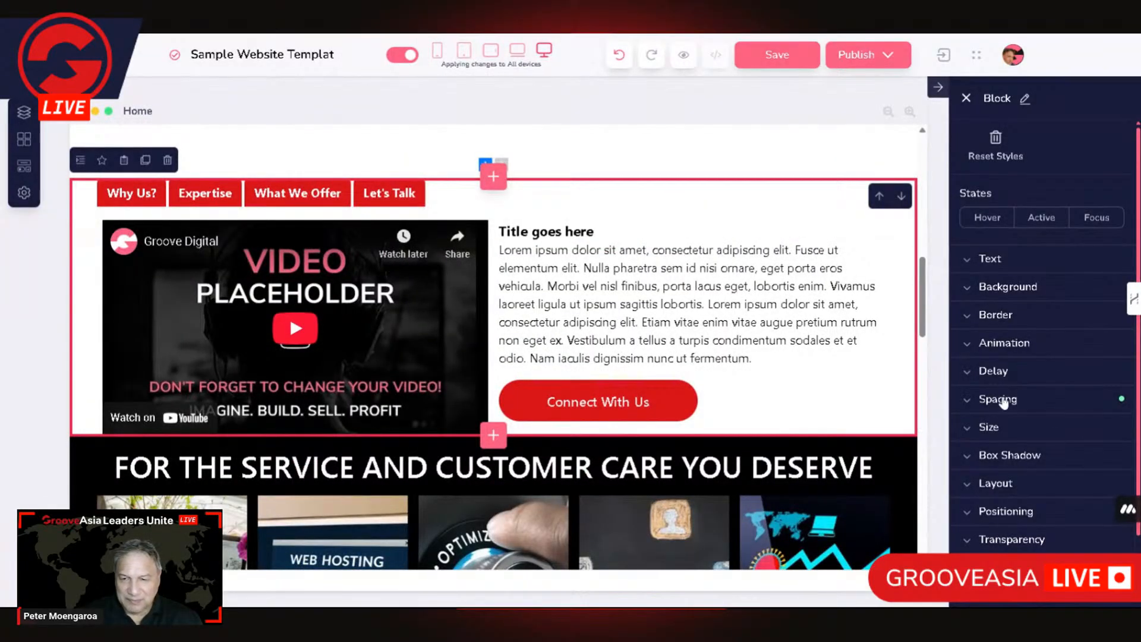
pyautogui.click(1003, 402)
pyautogui.scroll(-2, 1070, 423)
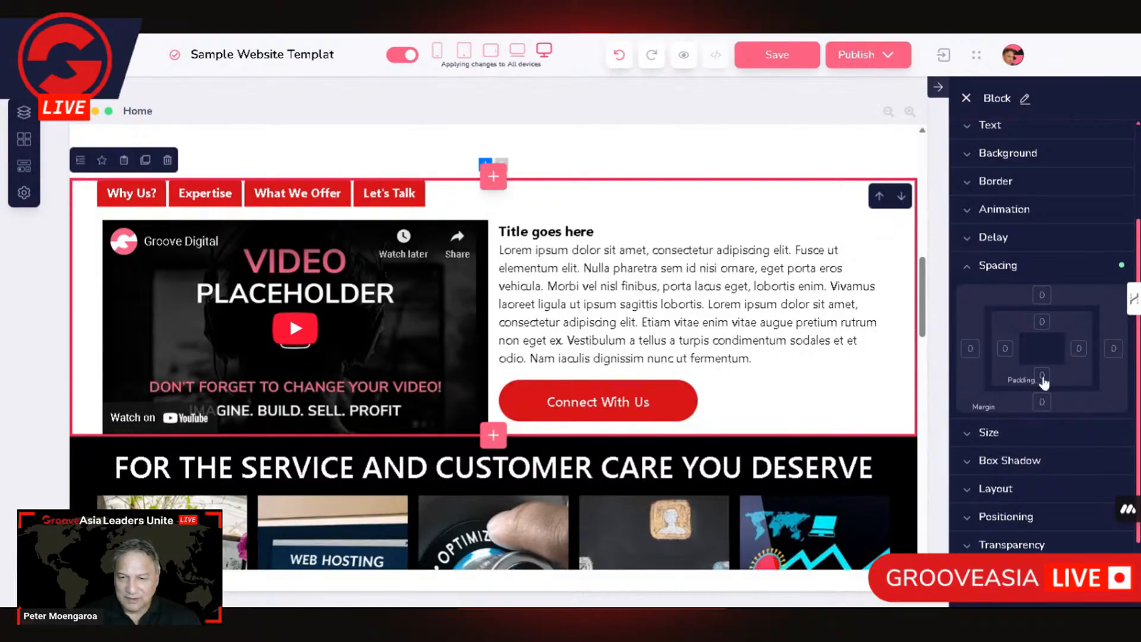
pyautogui.click(1042, 376)
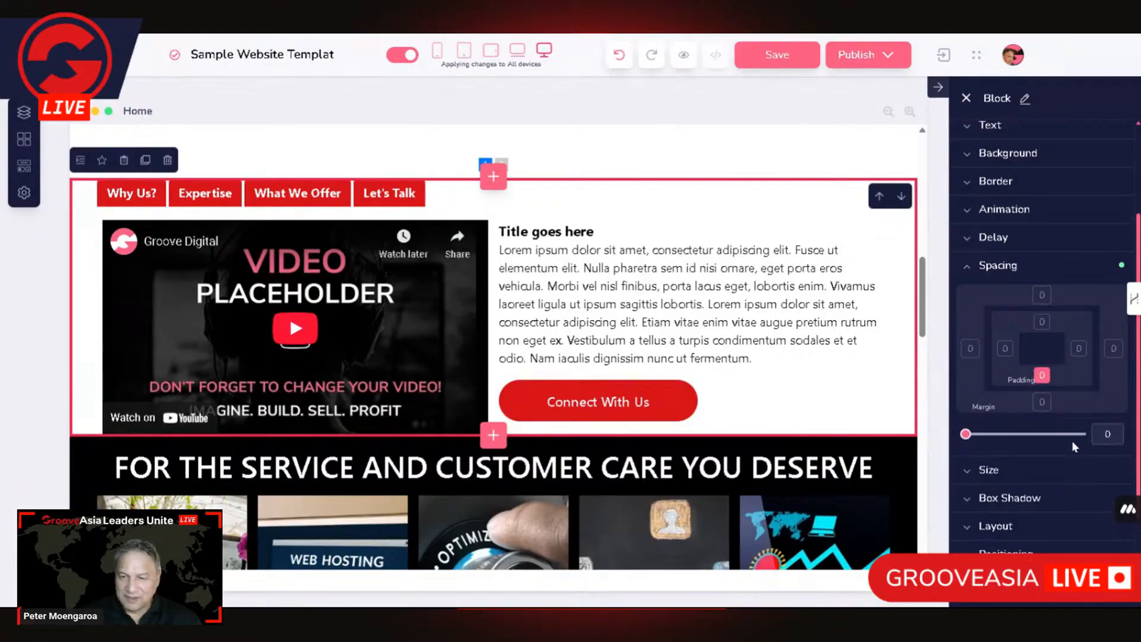
pyautogui.write('5')
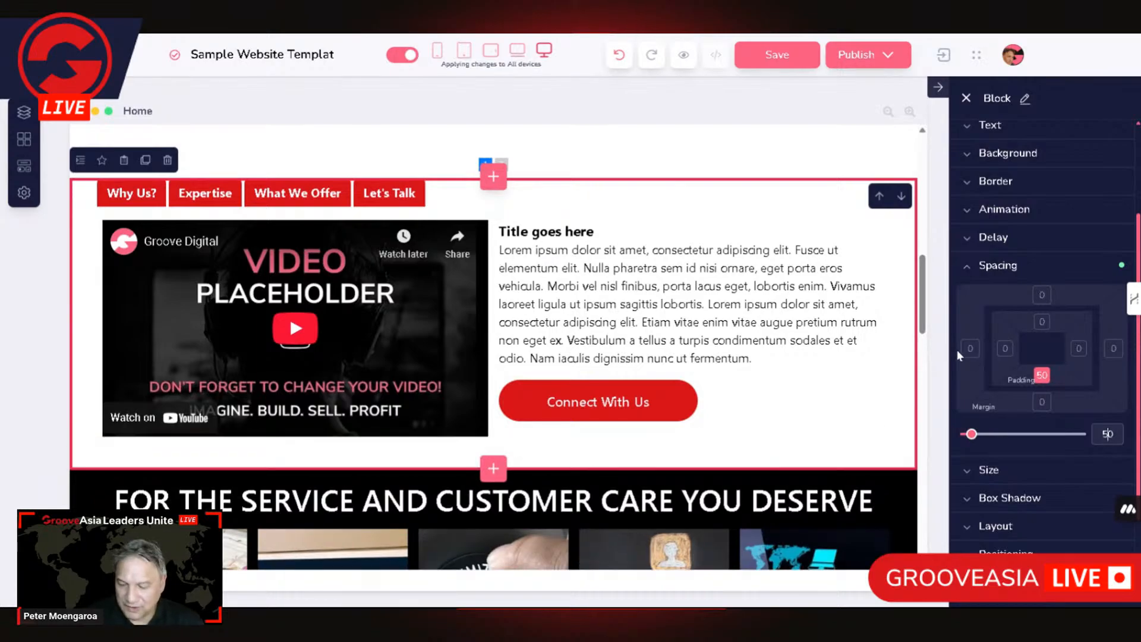
pyautogui.press('BackSpace')
pyautogui.write('8')
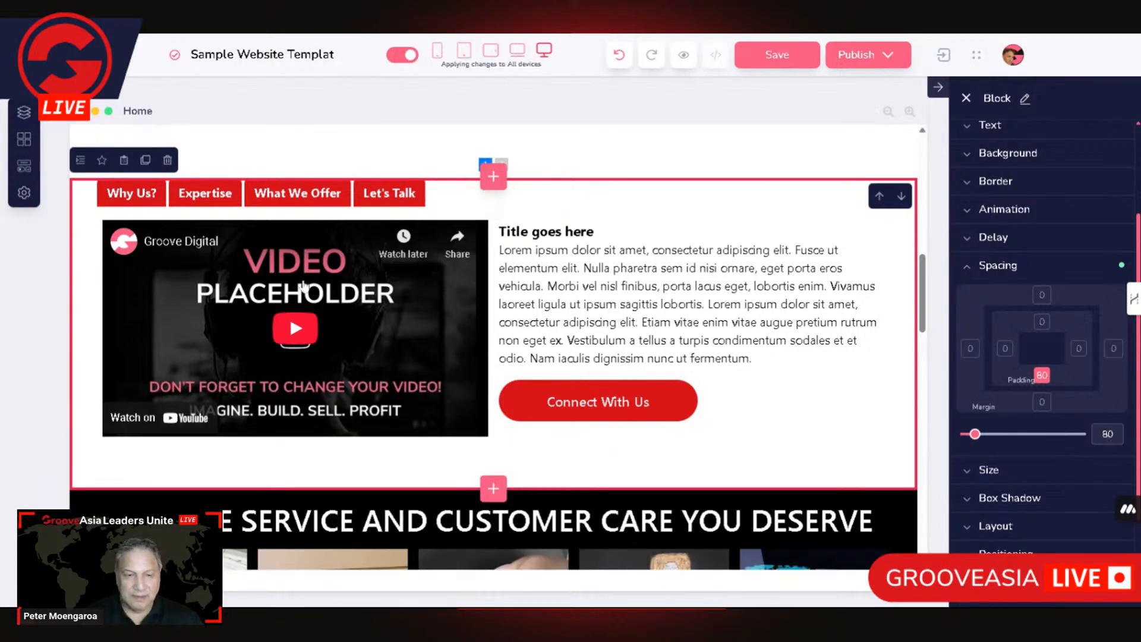
# Set the padding on all four sides of the black enquiry form in the contact block to 40
pyautogui.scroll(3, 605, 313)
pyautogui.scroll(-6, 605, 313)
pyautogui.scroll(-4, 604, 315)
pyautogui.scroll(2, 601, 306)
pyautogui.scroll(-5, 594, 297)
pyautogui.scroll(-10, 586, 288)
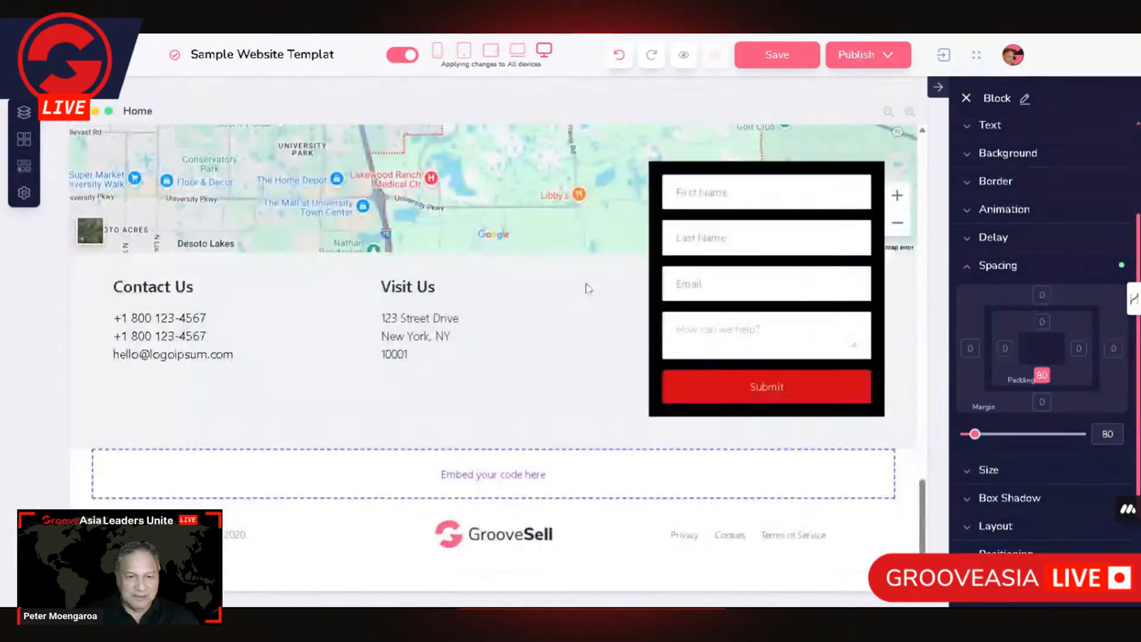
pyautogui.click(883, 346)
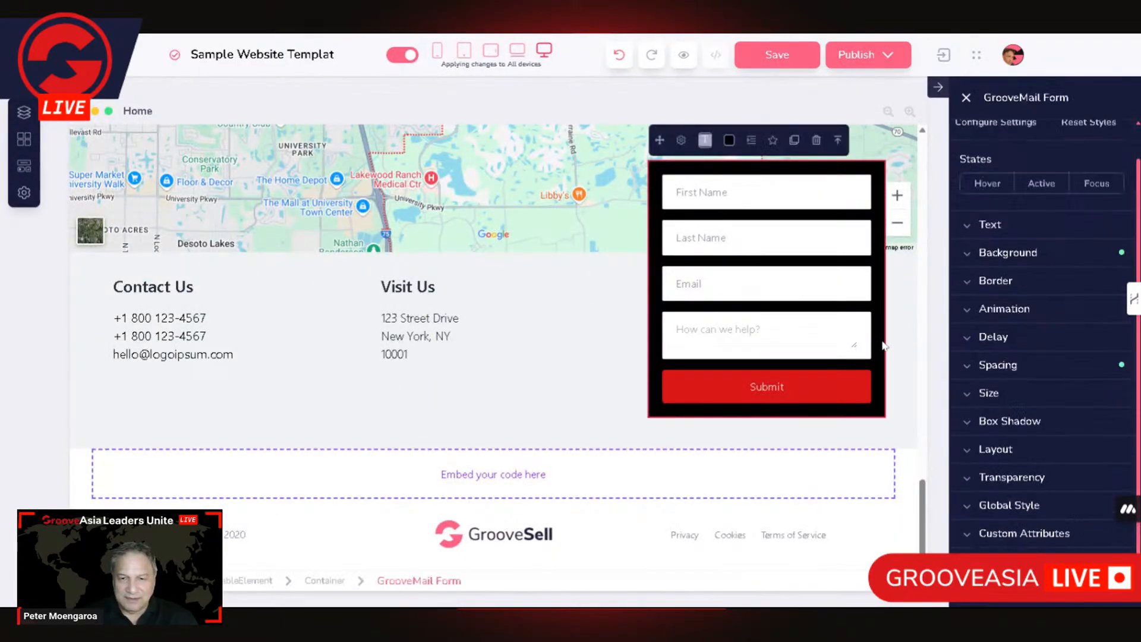
pyautogui.click(1032, 367)
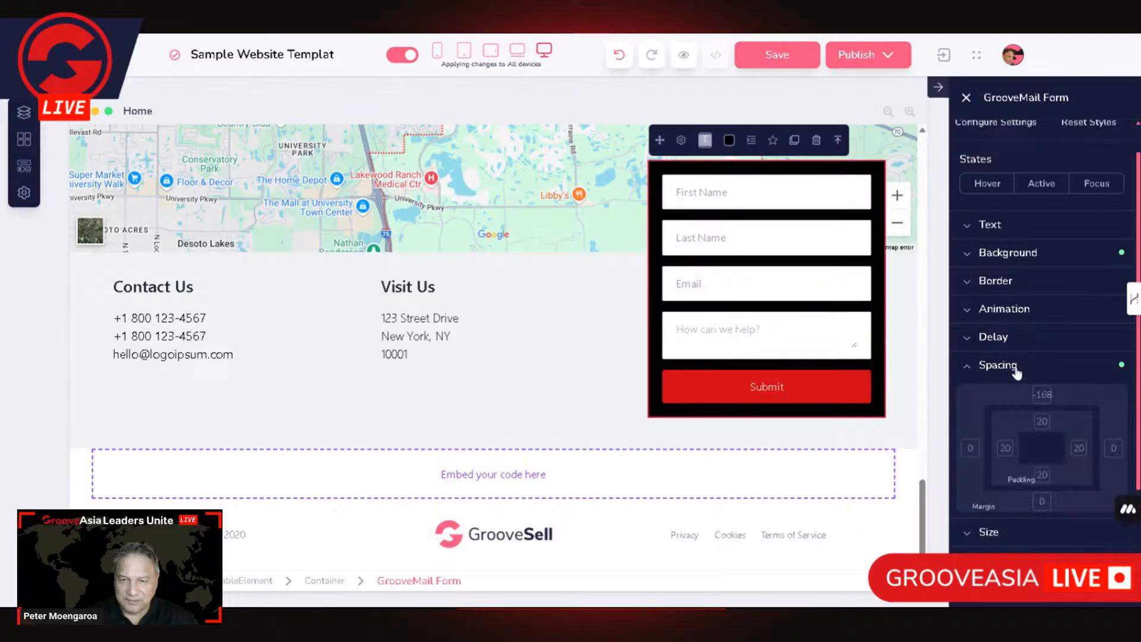
pyautogui.click(1078, 447)
pyautogui.click(1042, 422)
pyautogui.click(1005, 447)
pyautogui.click(1040, 475)
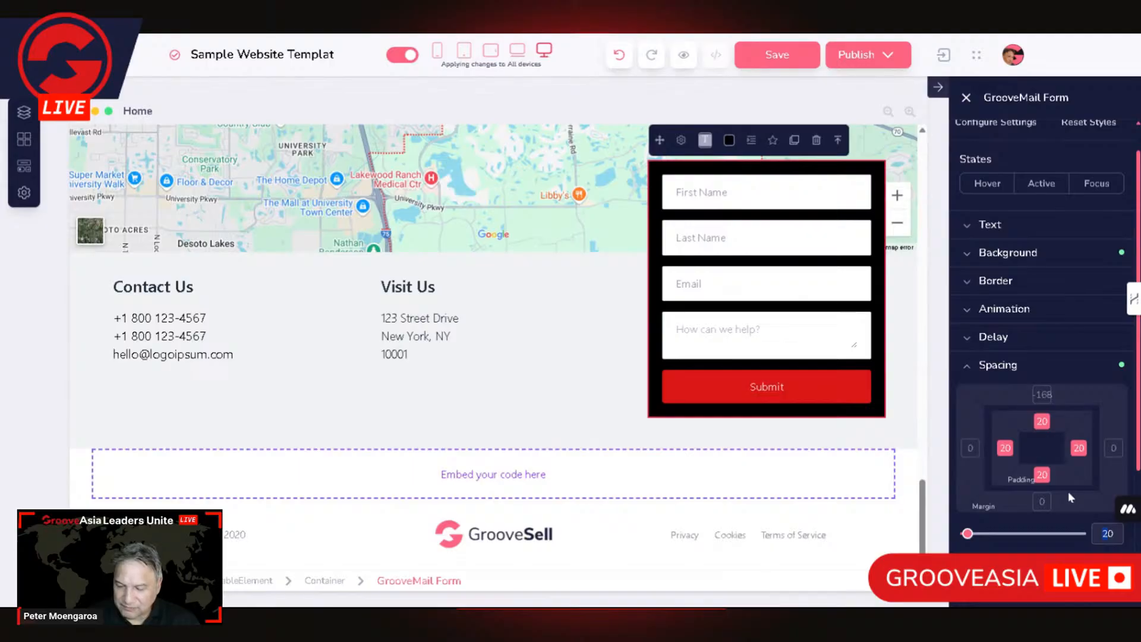
pyautogui.write('4')
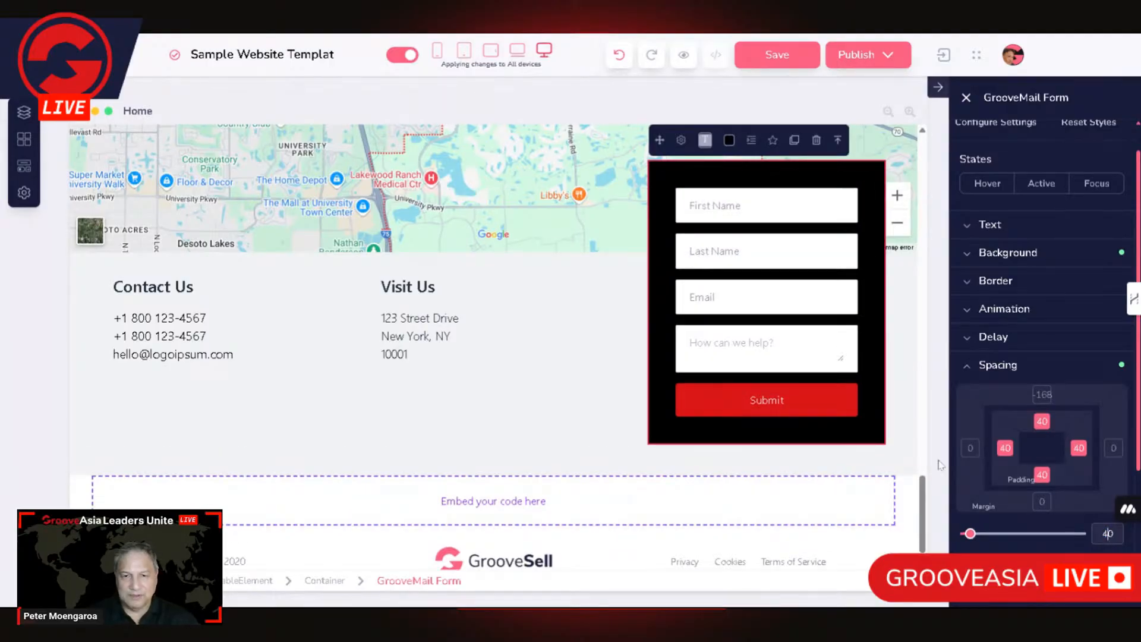
# Set the black enquiry form's padding to 30 on all four sides and round its corners with a 17 px radius
pyautogui.press('BackSpace')
pyautogui.write('3')
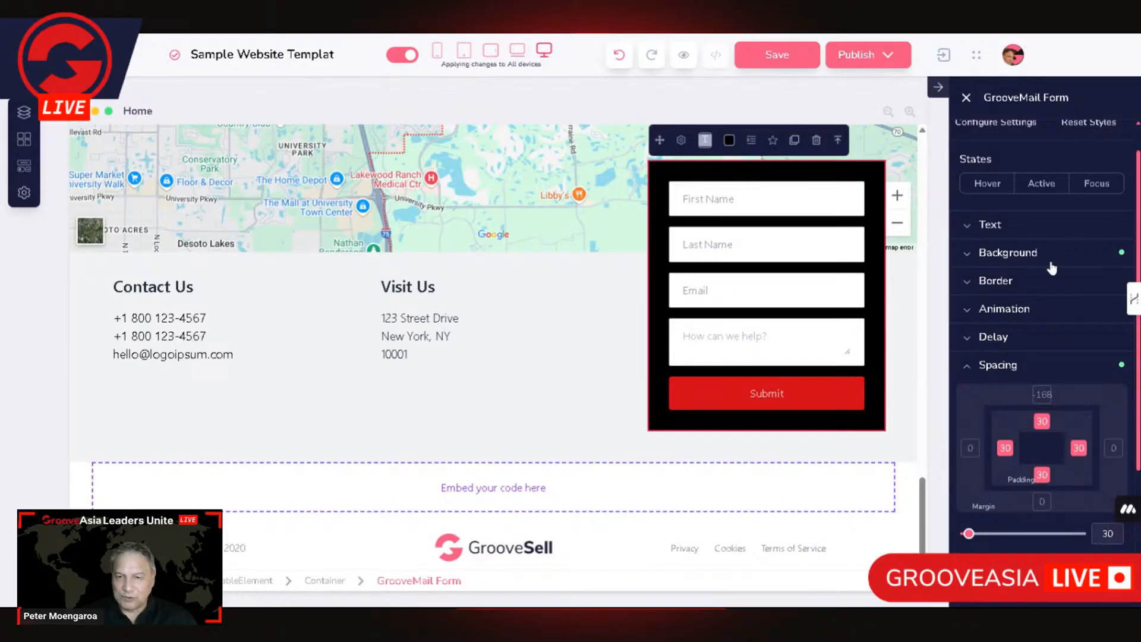
pyautogui.click(1001, 283)
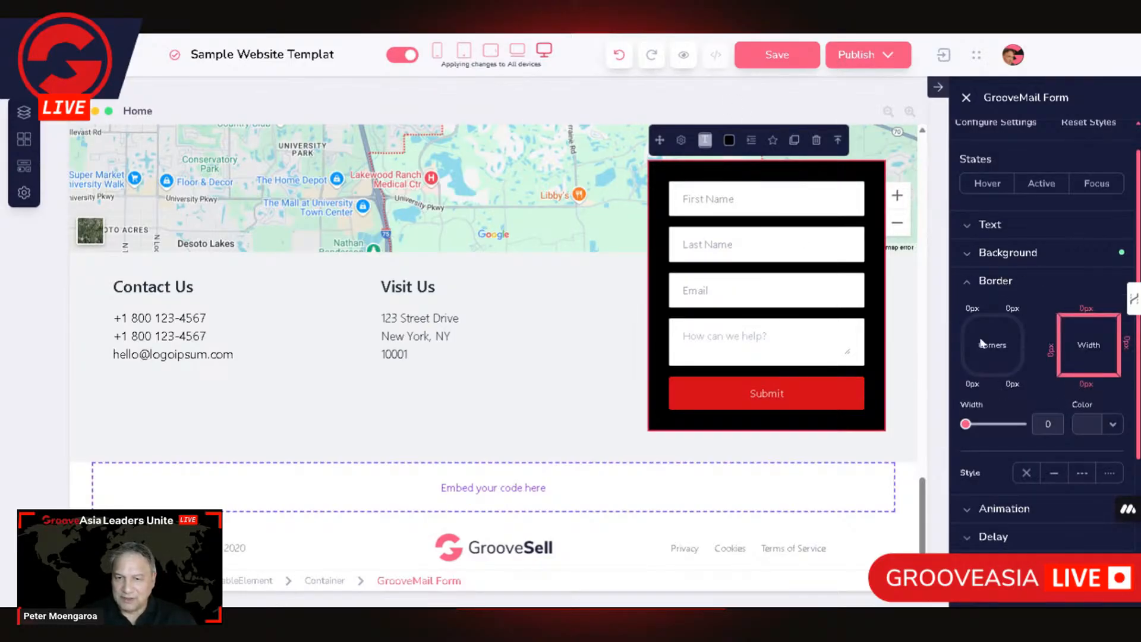
pyautogui.scroll(-2, 998, 357)
pyautogui.scroll(2, 1004, 363)
pyautogui.scroll(-2, 1016, 368)
pyautogui.click(994, 280)
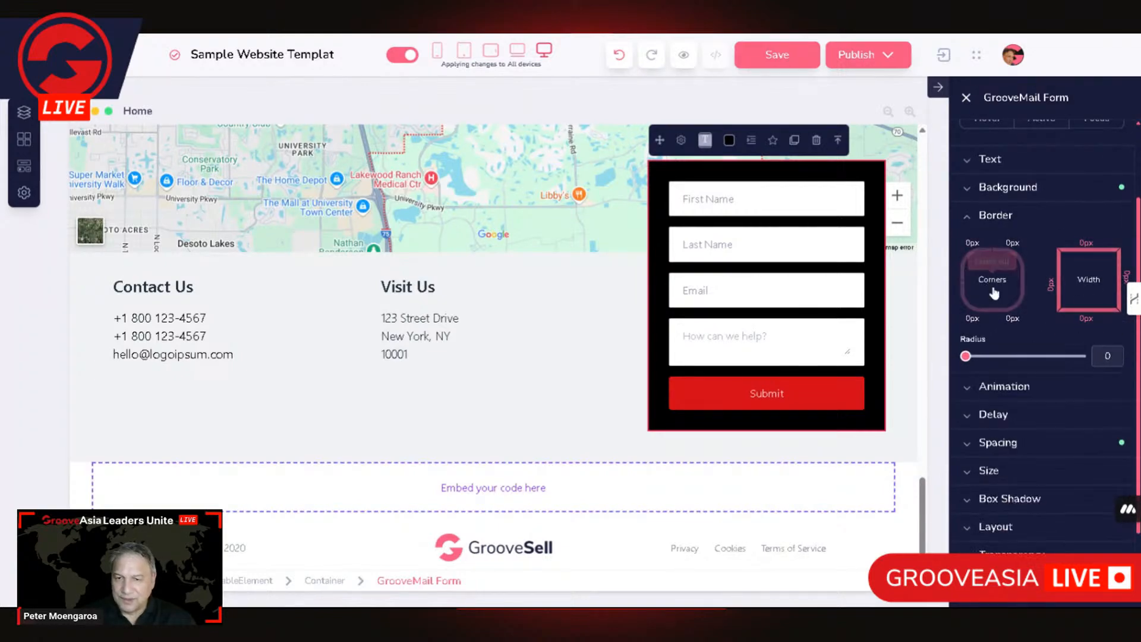
pyautogui.doubleClick(1108, 356)
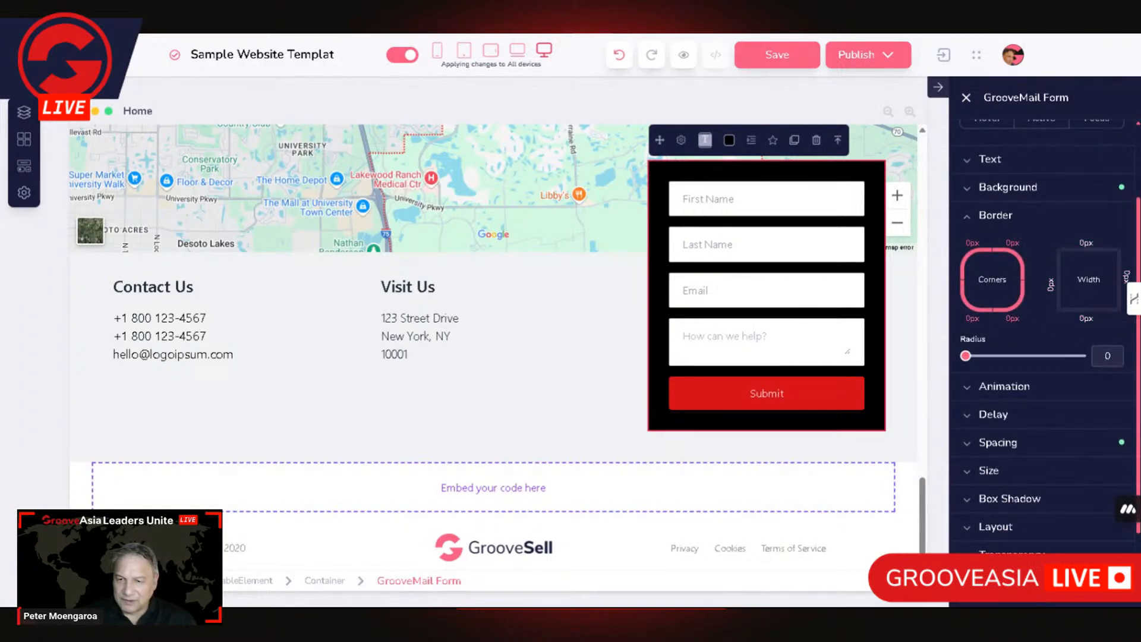
pyautogui.write('17')
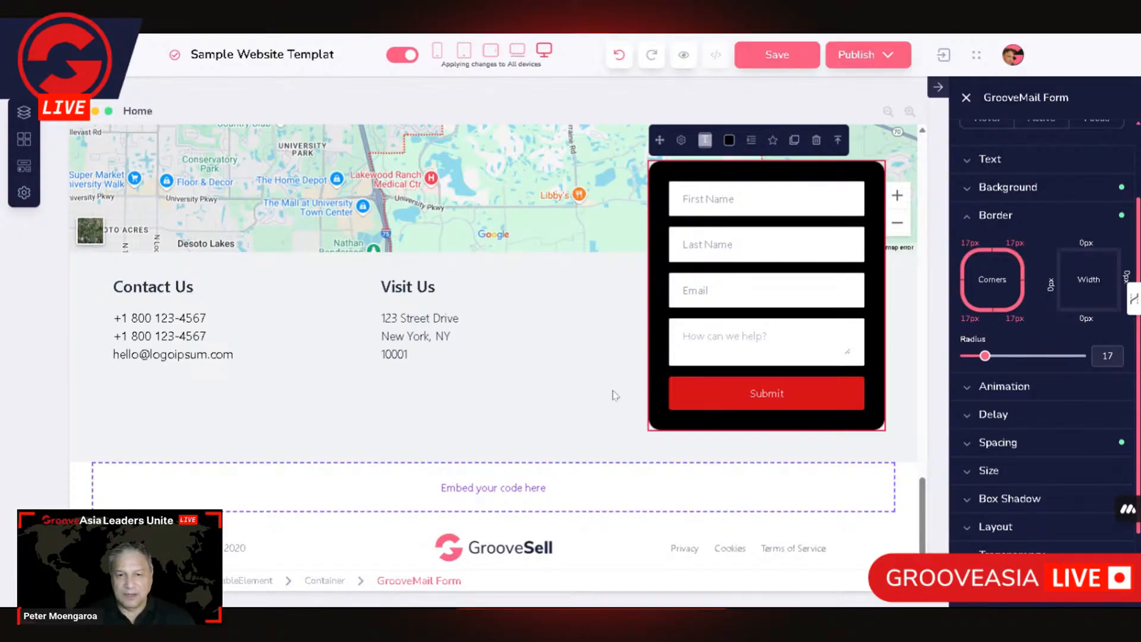
# Apply the Xl box shadow to the black enquiry form in the contact block
pyautogui.scroll(-2, 1004, 486)
pyautogui.scroll(1, 1041, 500)
pyautogui.scroll(-2, 1044, 501)
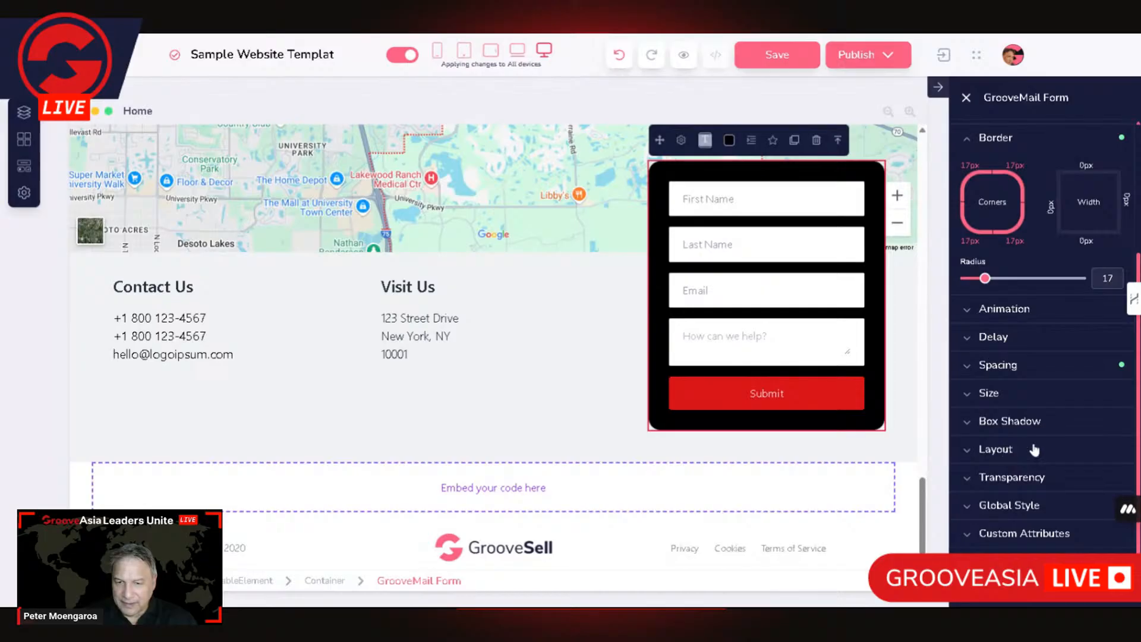
pyautogui.click(1032, 420)
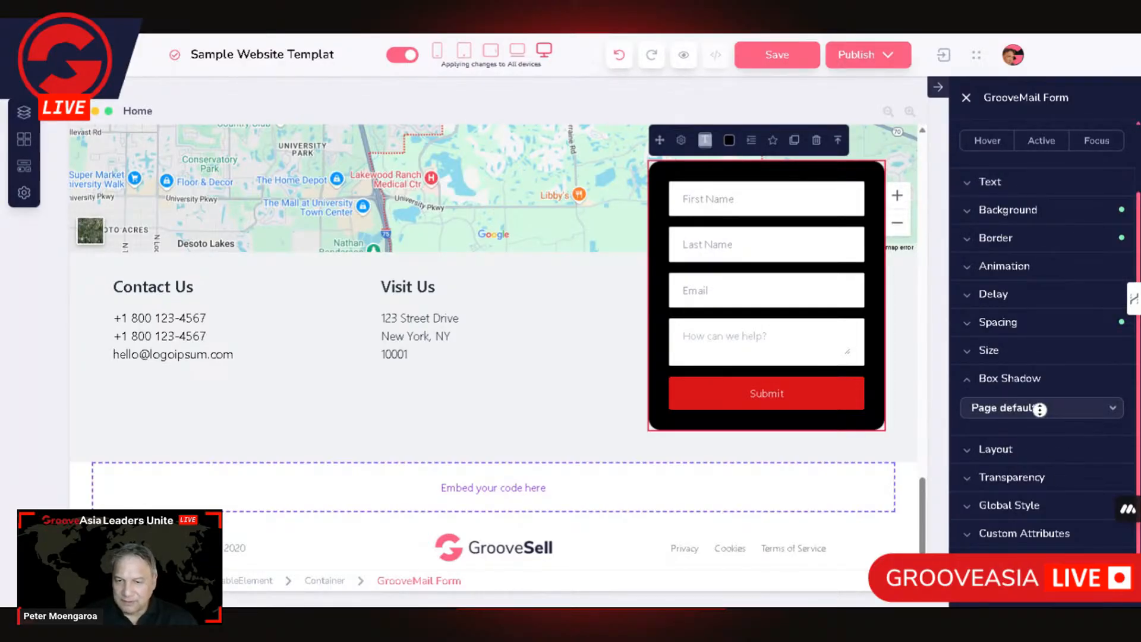
pyautogui.click(1038, 413)
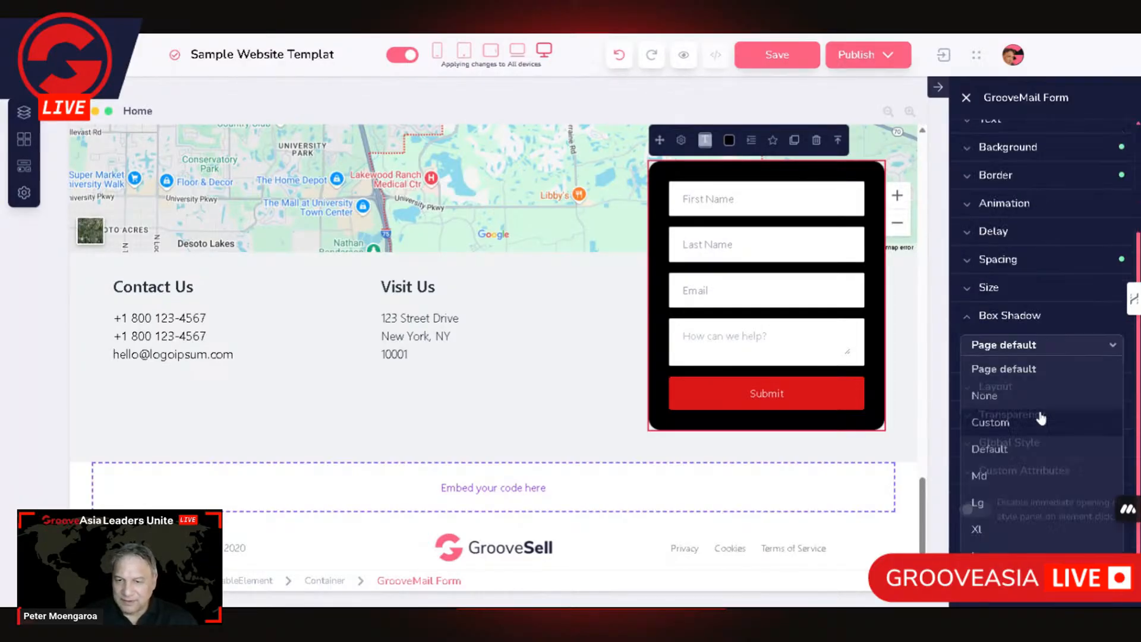
pyautogui.click(985, 530)
pyautogui.click(551, 439)
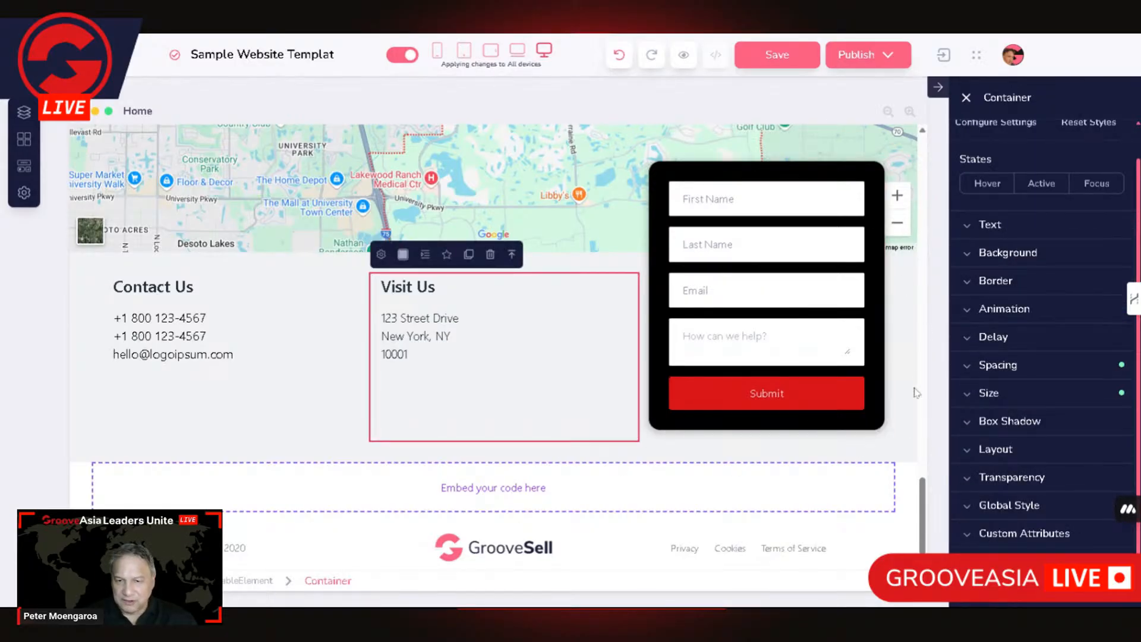
pyautogui.click(256, 437)
pyautogui.scroll(-2, 688, 414)
pyautogui.scroll(3, 688, 414)
pyautogui.scroll(-3, 688, 414)
pyautogui.scroll(3, 688, 410)
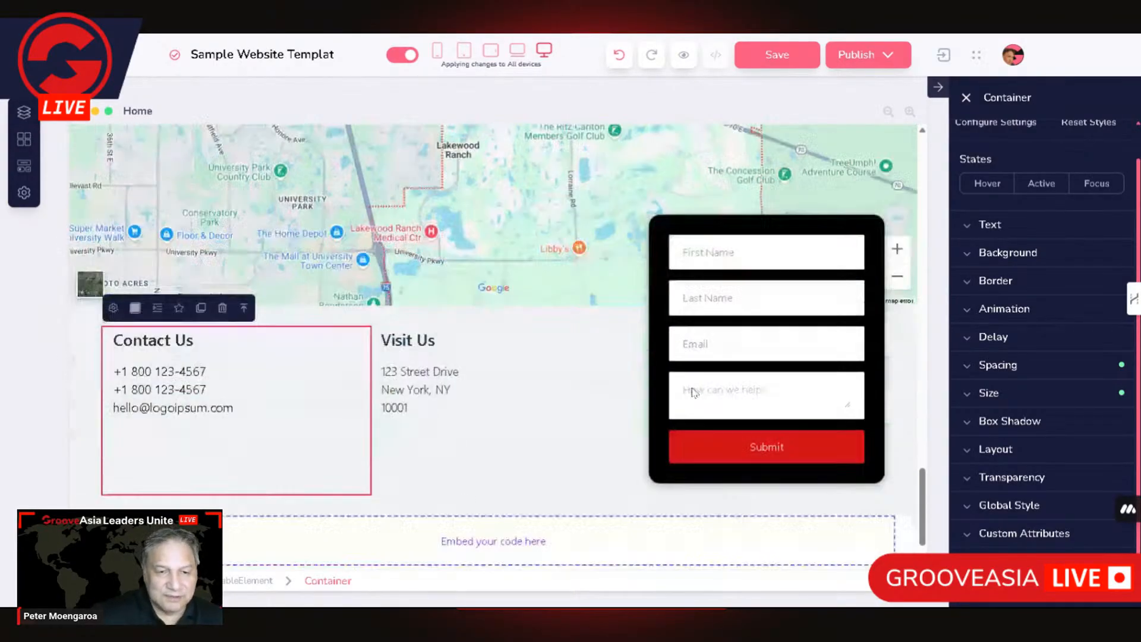
pyautogui.scroll(-3, 689, 405)
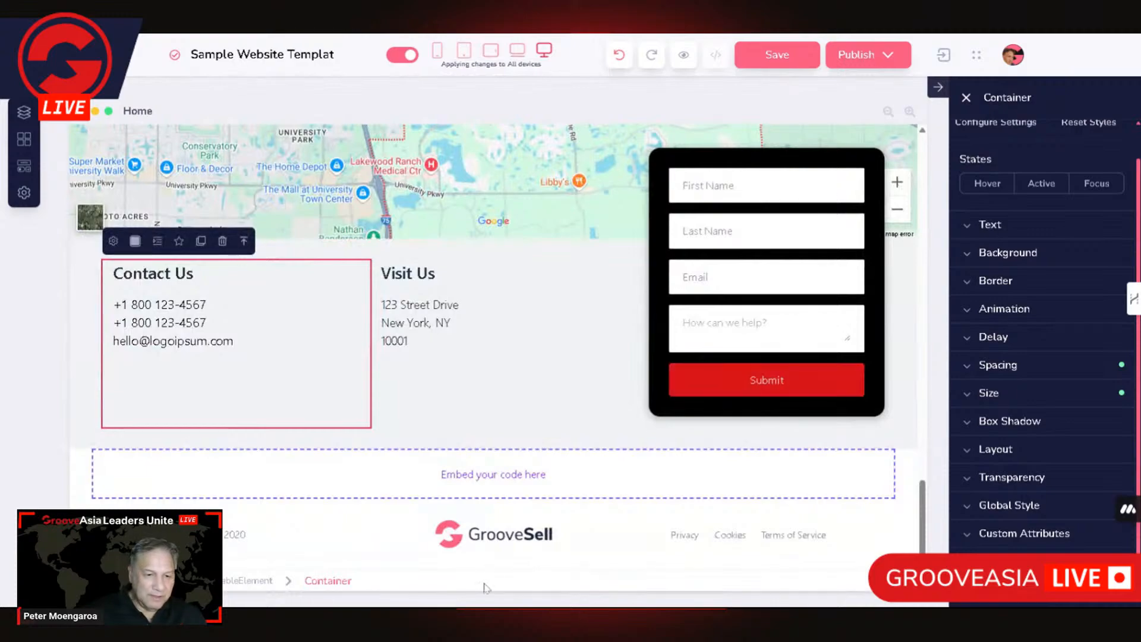
# Open the image library for the GrooveSell logo in the footer block and browse the stored images for a replacement
pyautogui.click(79, 503)
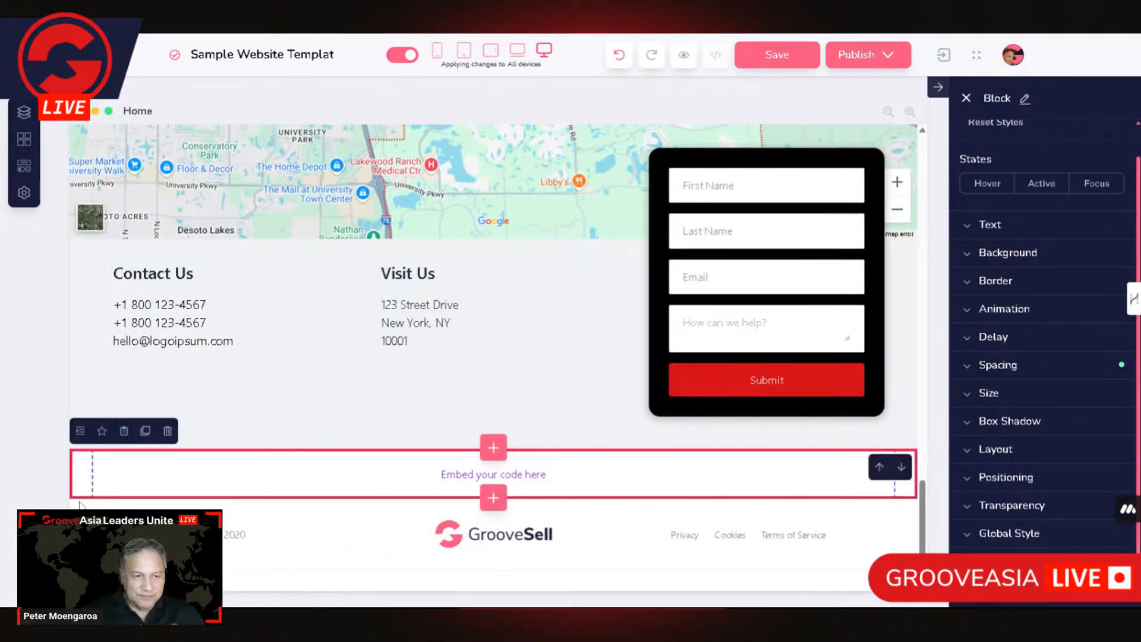
pyautogui.click(82, 524)
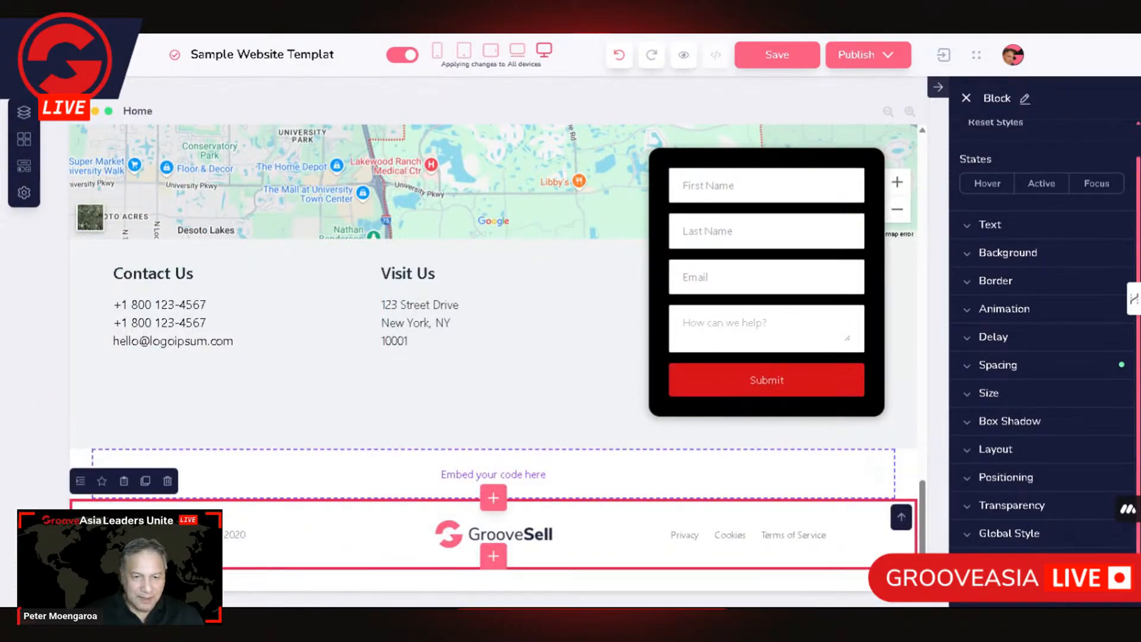
pyautogui.click(548, 538)
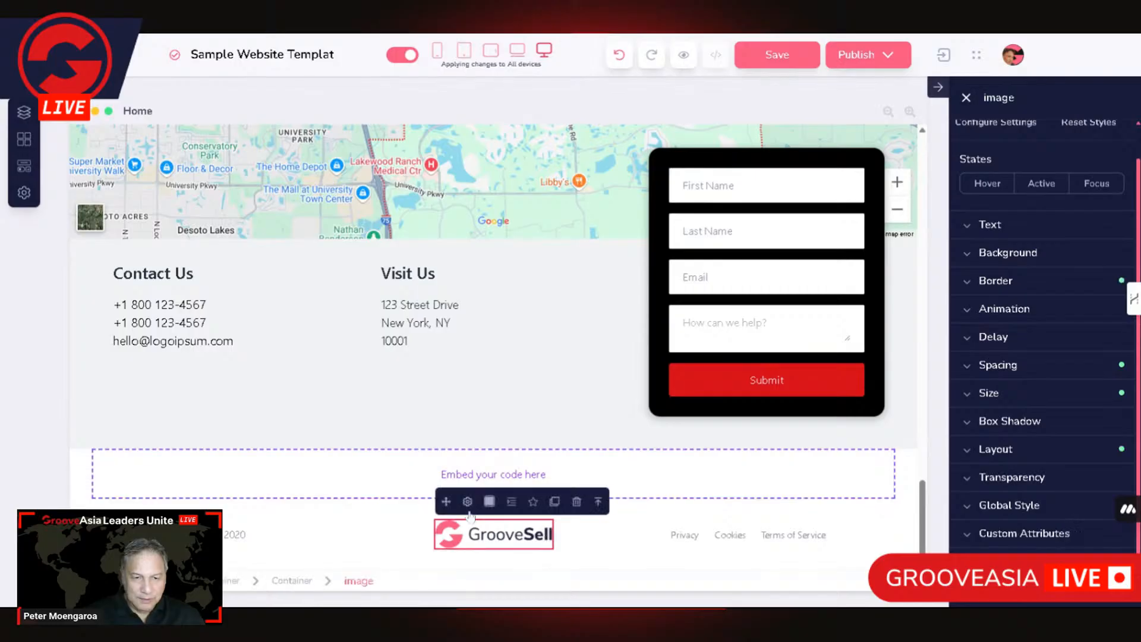
pyautogui.click(524, 499)
pyautogui.click(601, 289)
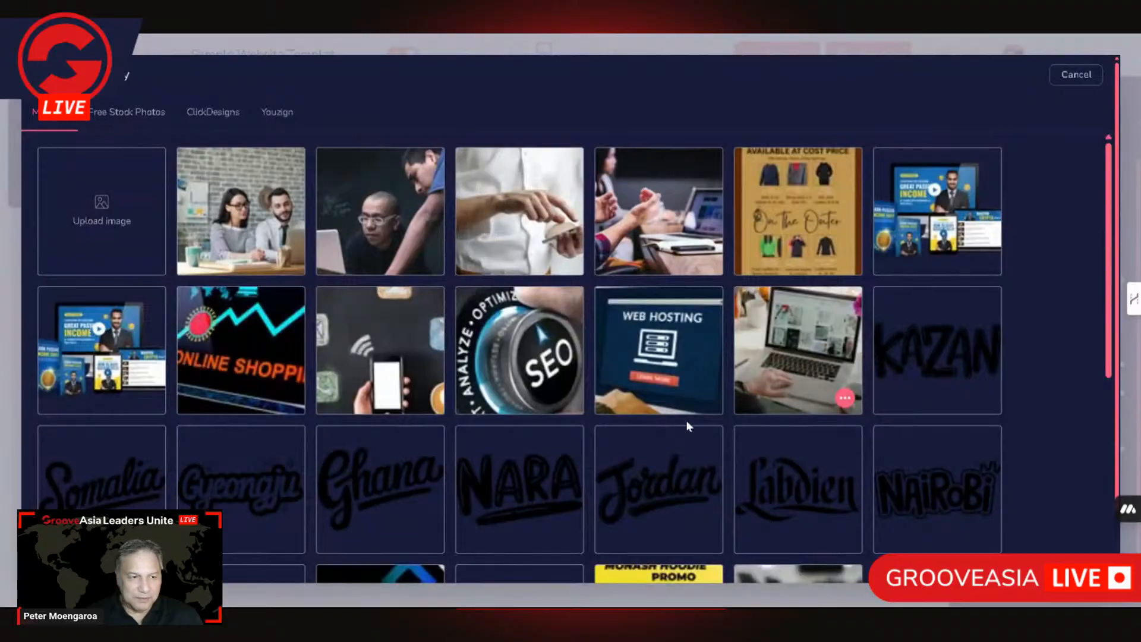
pyautogui.scroll(-5, 656, 435)
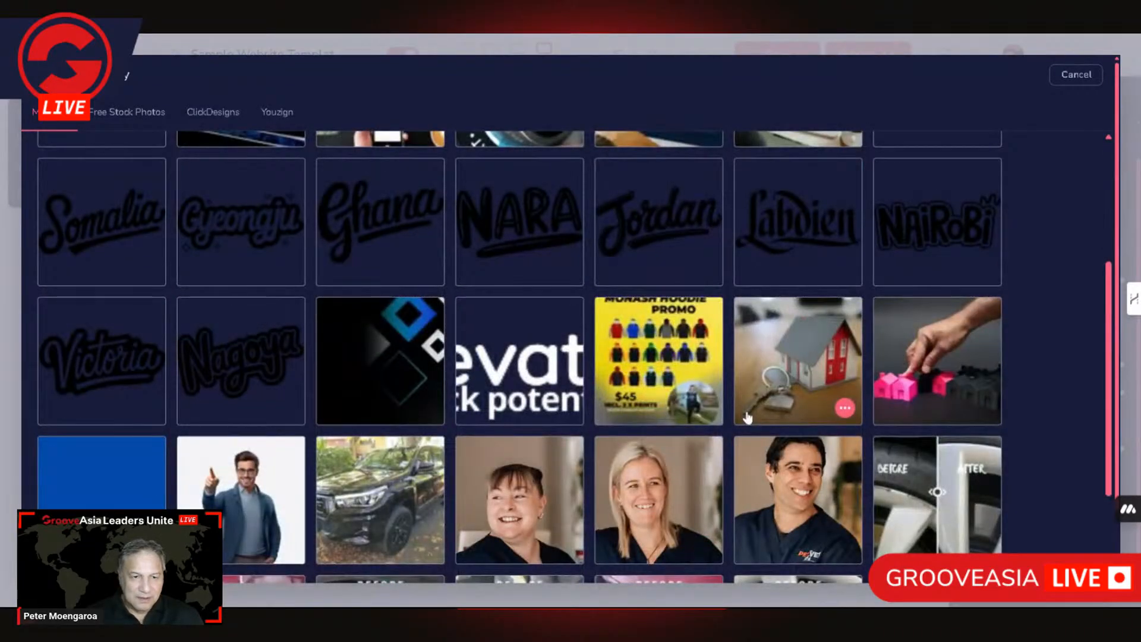
# Browse the uploaded images for a logo to replace the GrooveSell footer image, closing the library and image settings without choosing one
pyautogui.scroll(-7, 748, 418)
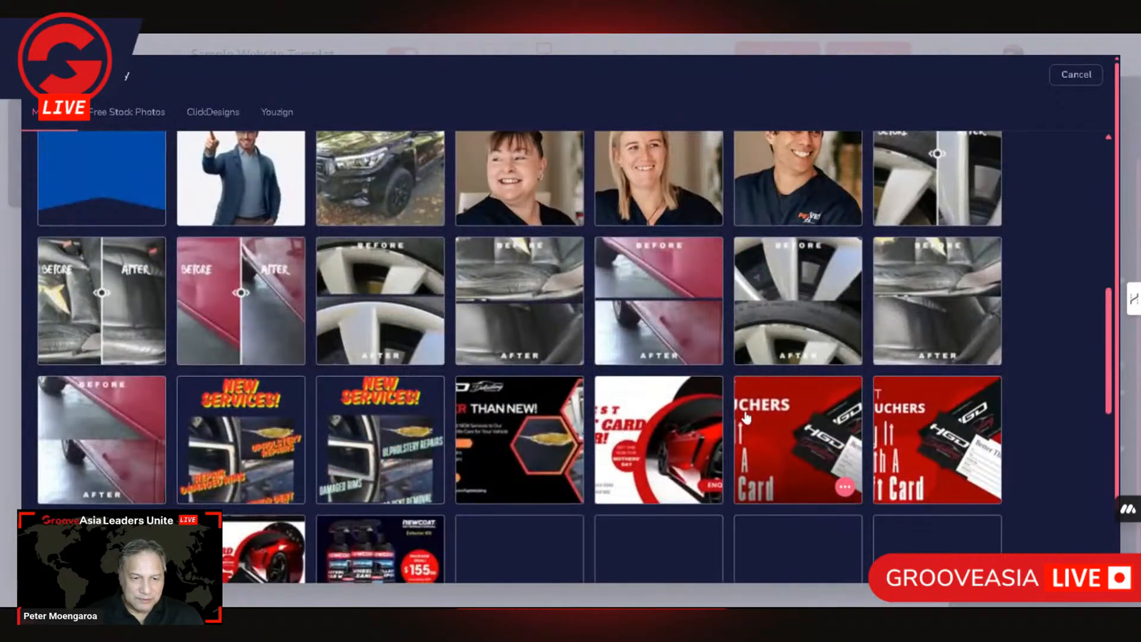
pyautogui.scroll(-9, 747, 418)
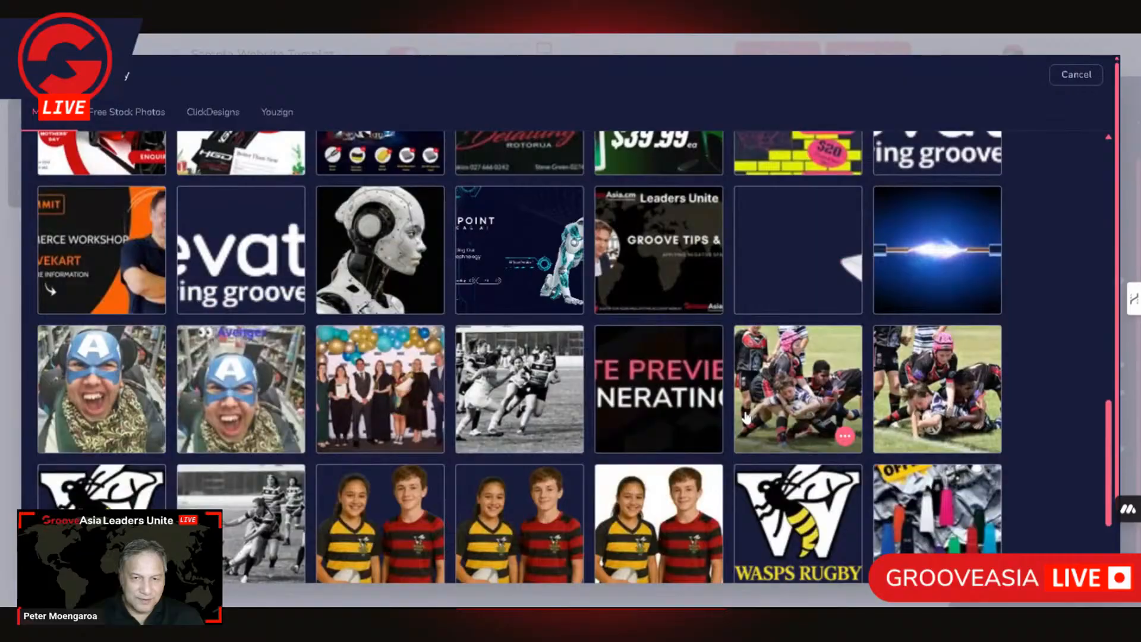
pyautogui.scroll(-4, 746, 418)
pyautogui.scroll(6, 772, 387)
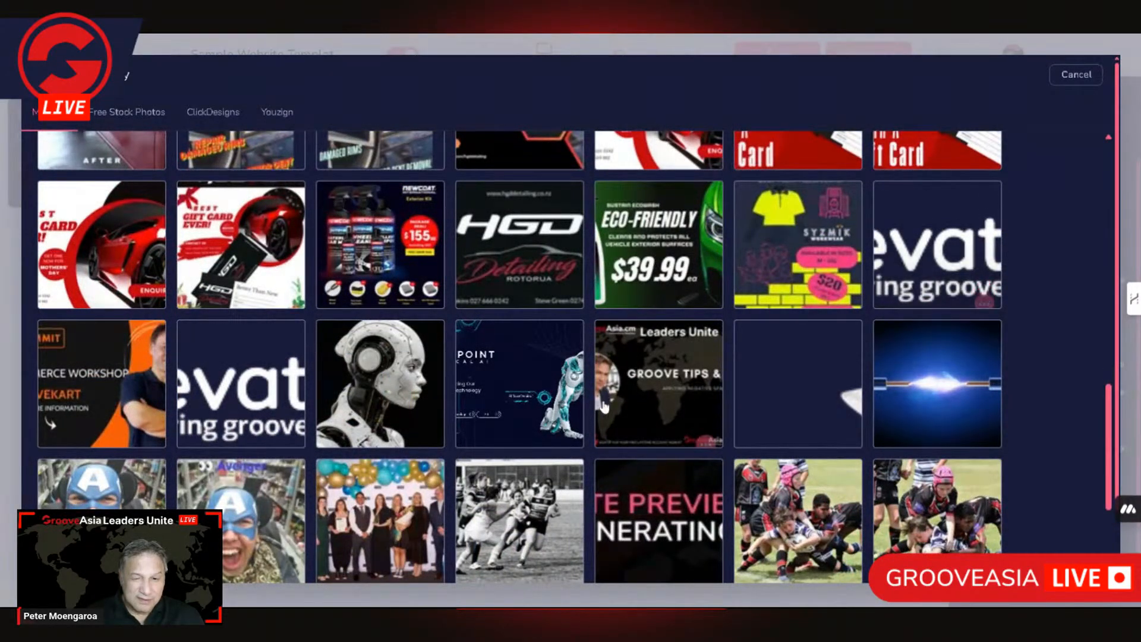
pyautogui.scroll(-6, 605, 406)
pyautogui.scroll(-6, 606, 406)
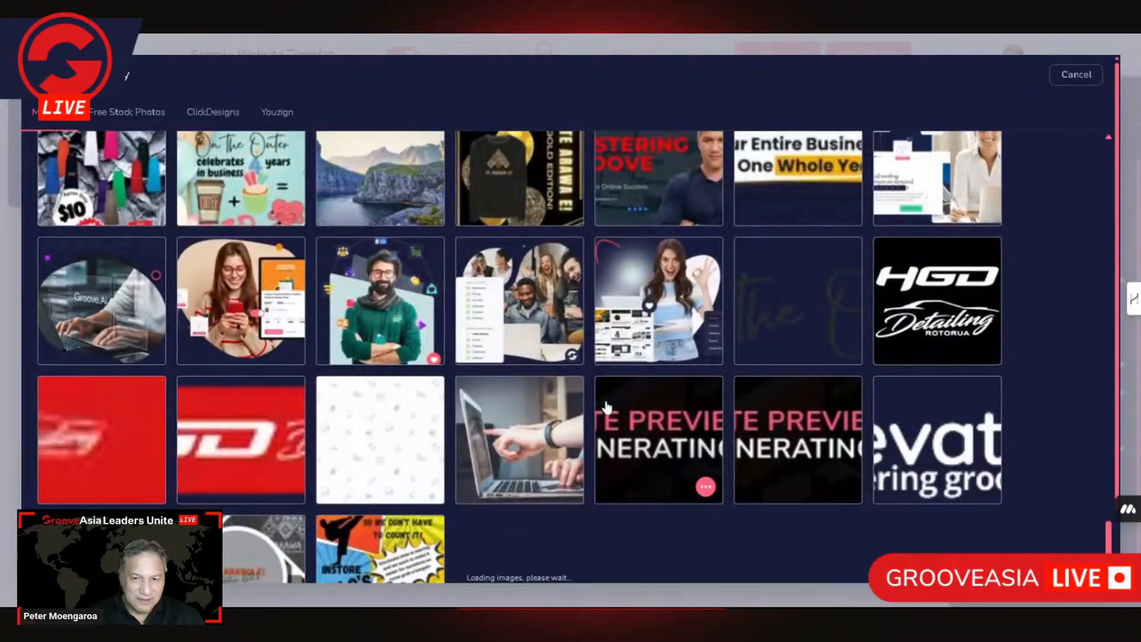
pyautogui.scroll(-4, 906, 392)
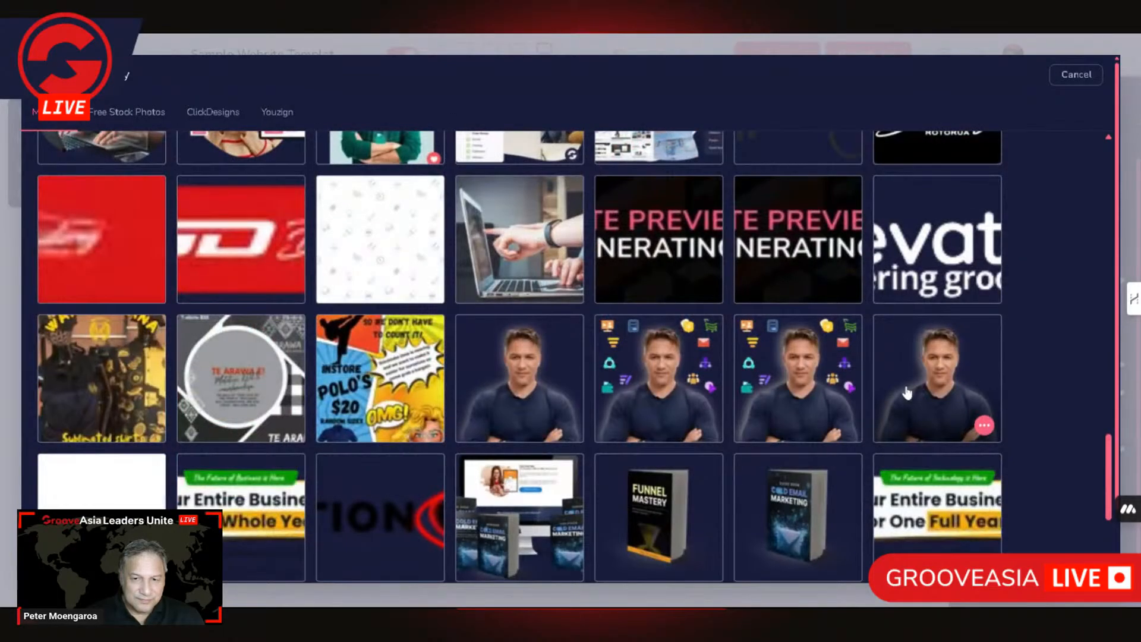
pyautogui.scroll(-12, 906, 393)
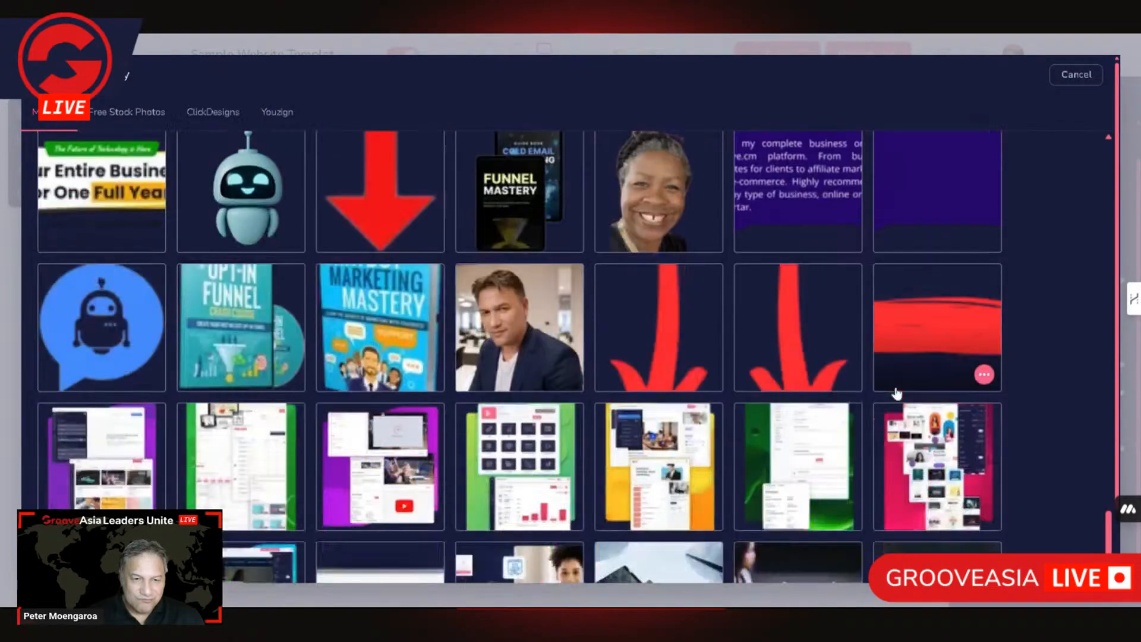
pyautogui.scroll(-3, 896, 393)
pyautogui.scroll(-4, 891, 394)
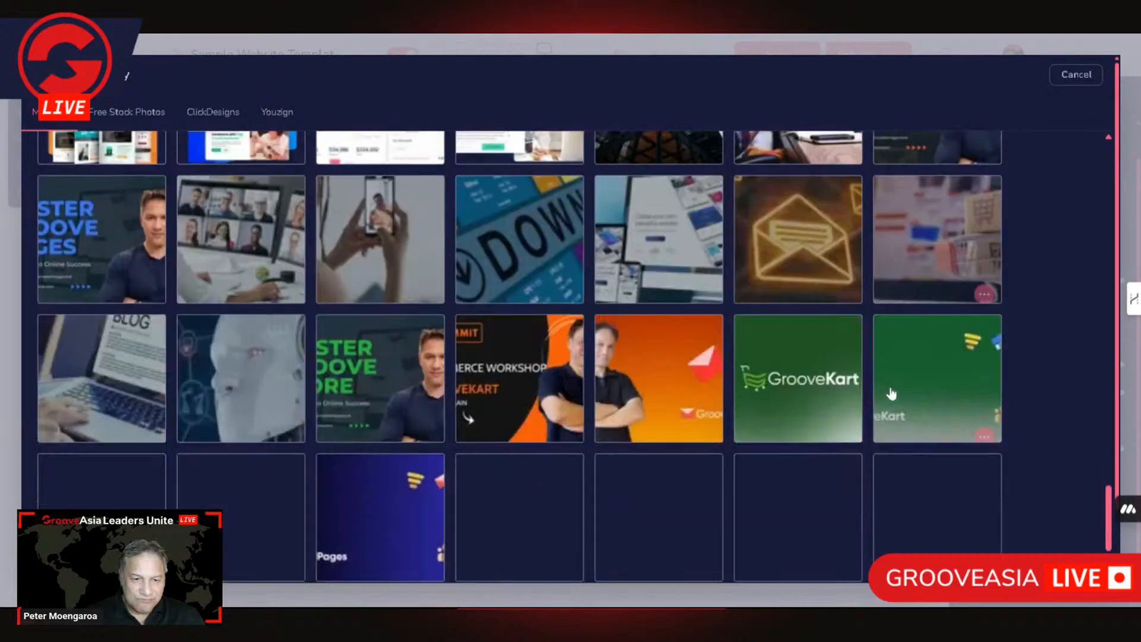
pyautogui.scroll(-5, 889, 395)
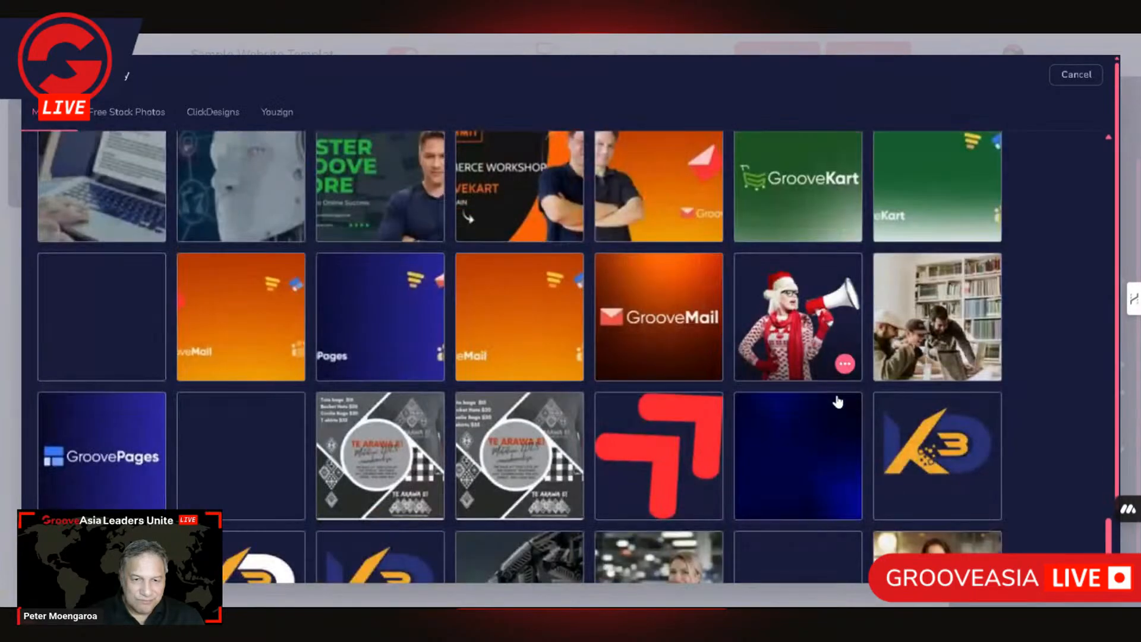
pyautogui.scroll(-4, 838, 402)
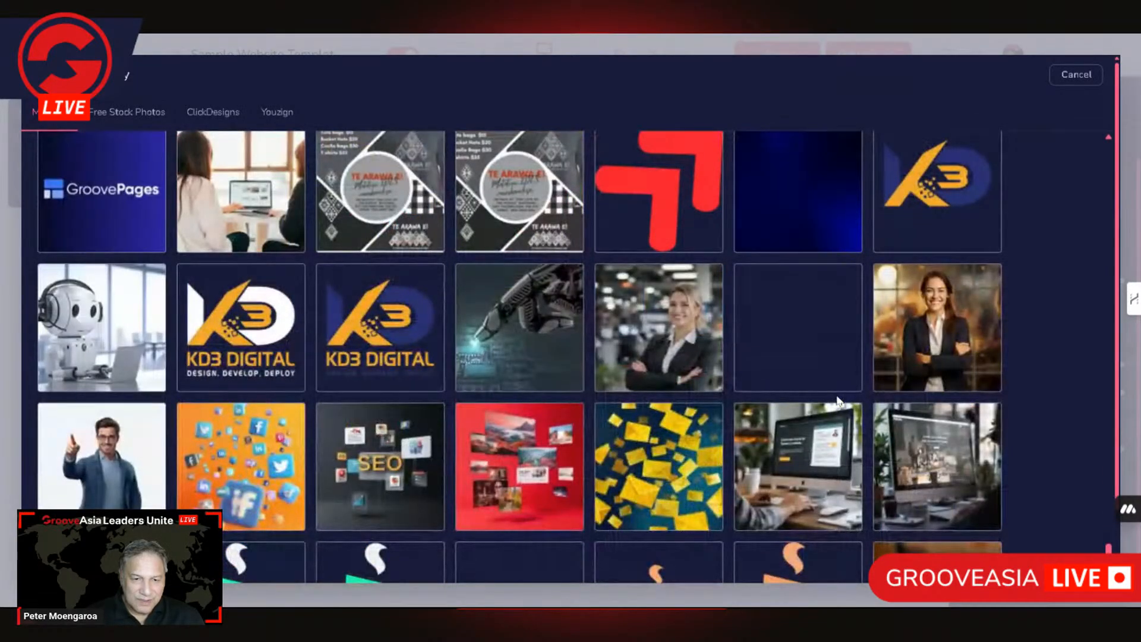
pyautogui.scroll(-3, 838, 401)
pyautogui.moveTo(836, 399)
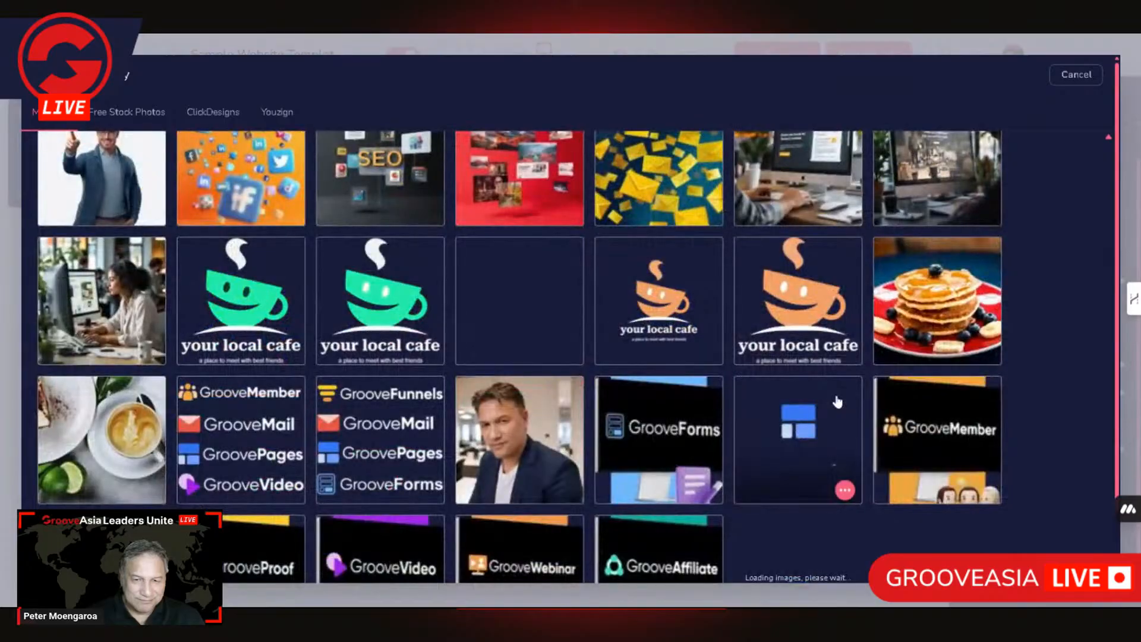
pyautogui.scroll(-5, 683, 438)
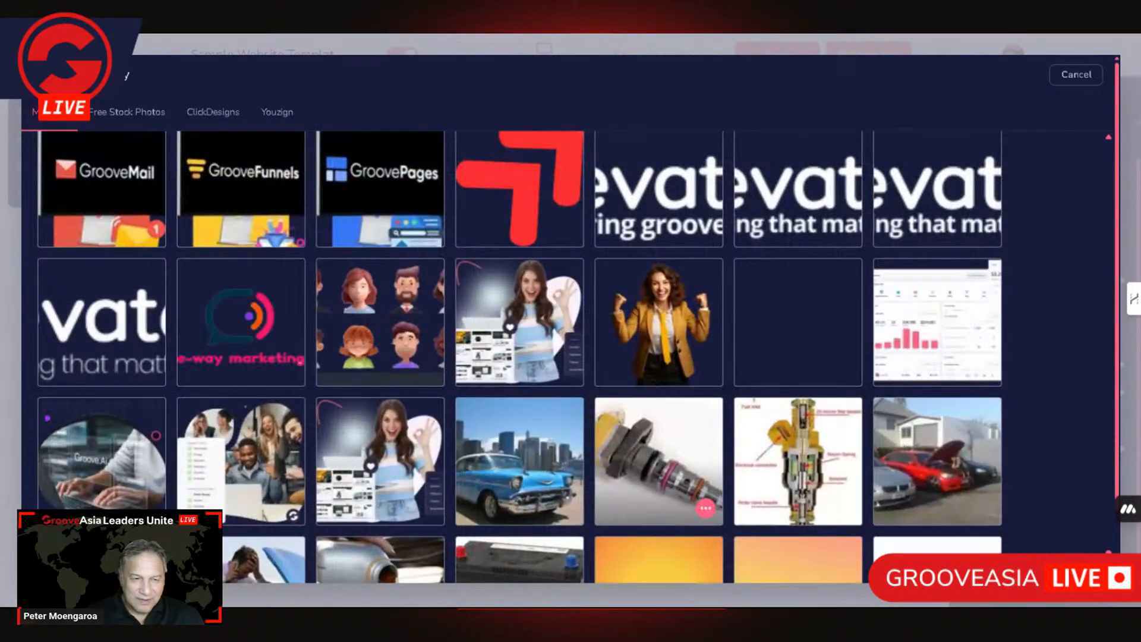
pyautogui.click(1070, 78)
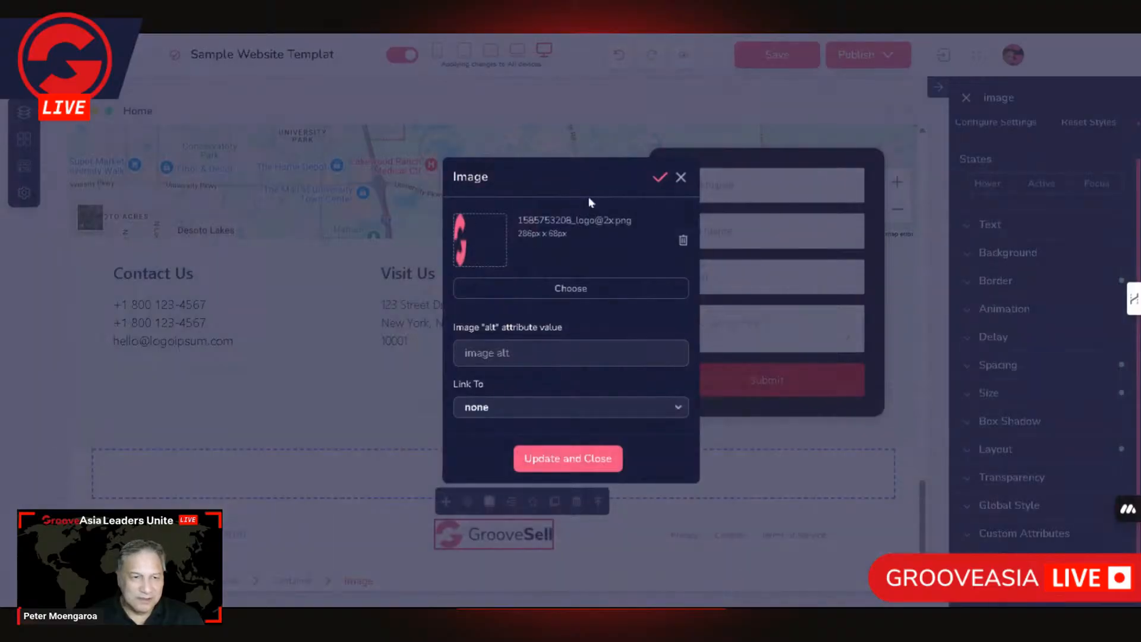
pyautogui.click(682, 177)
# Replace the GrooveSell logo in the page footer with the white "elevate unlock potential" logo from the image library
pyautogui.scroll(15, 331, 299)
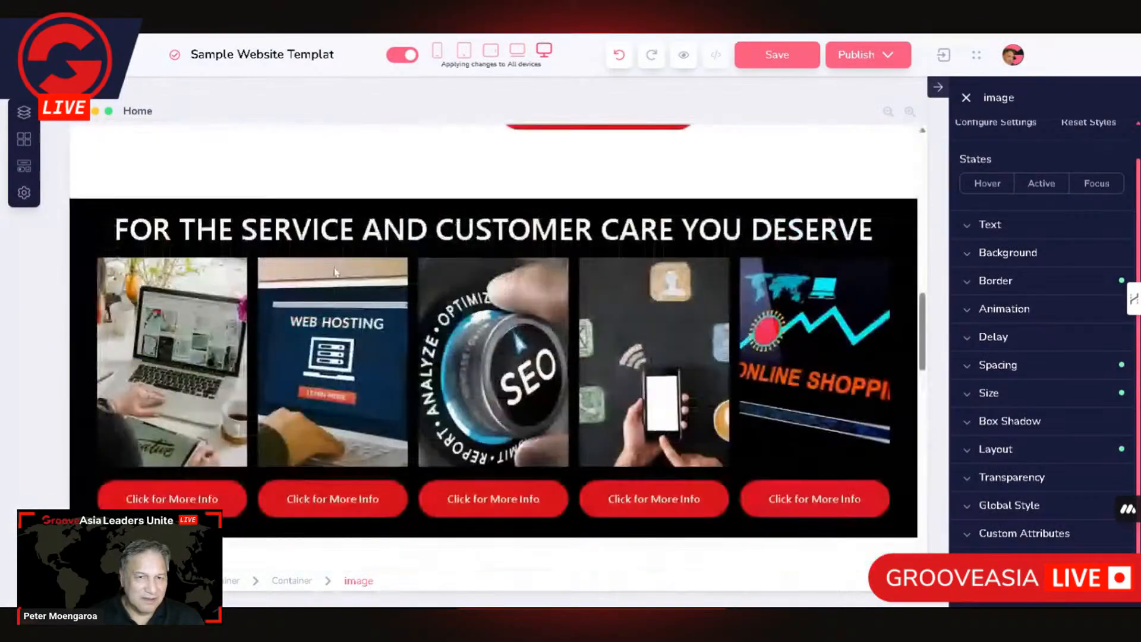
pyautogui.scroll(2, 332, 303)
pyautogui.scroll(-20, 454, 267)
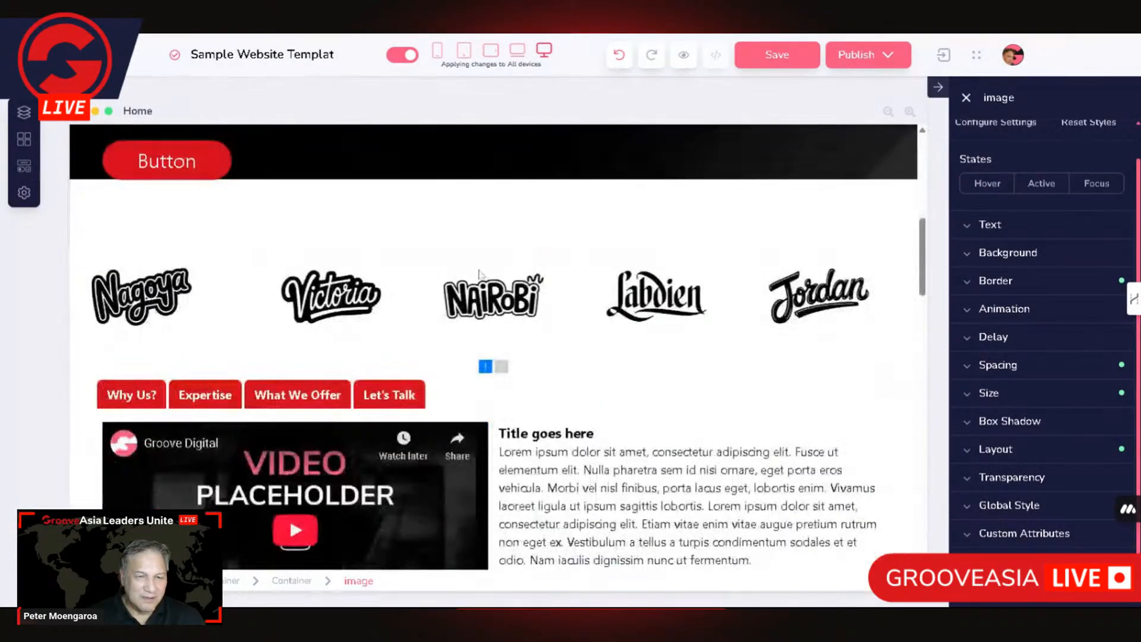
pyautogui.scroll(-10, 484, 247)
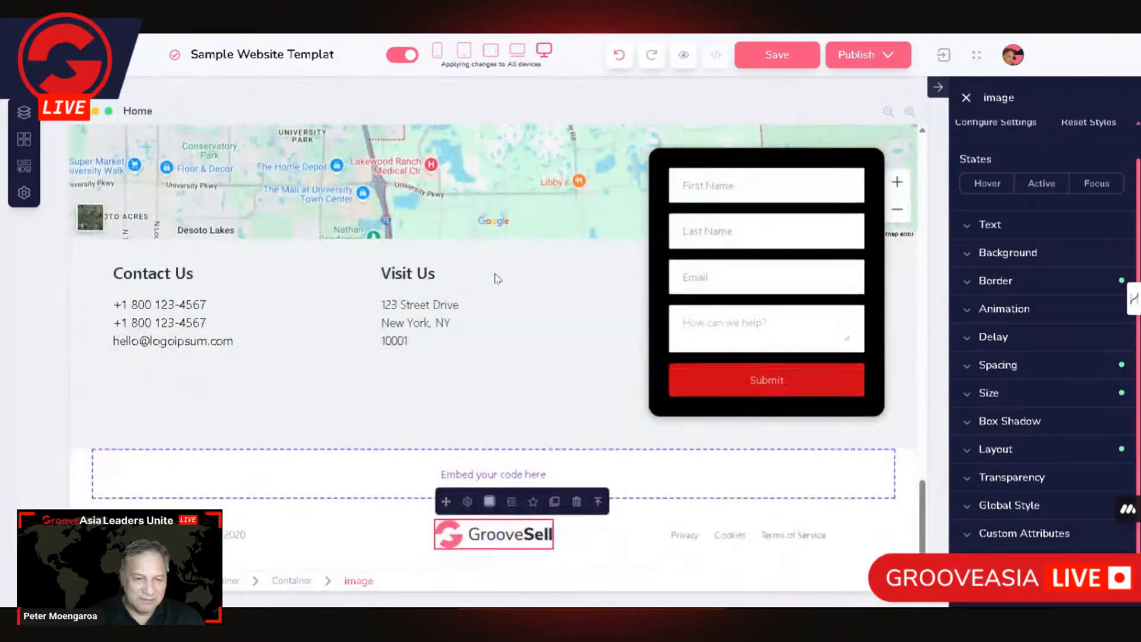
pyautogui.click(468, 502)
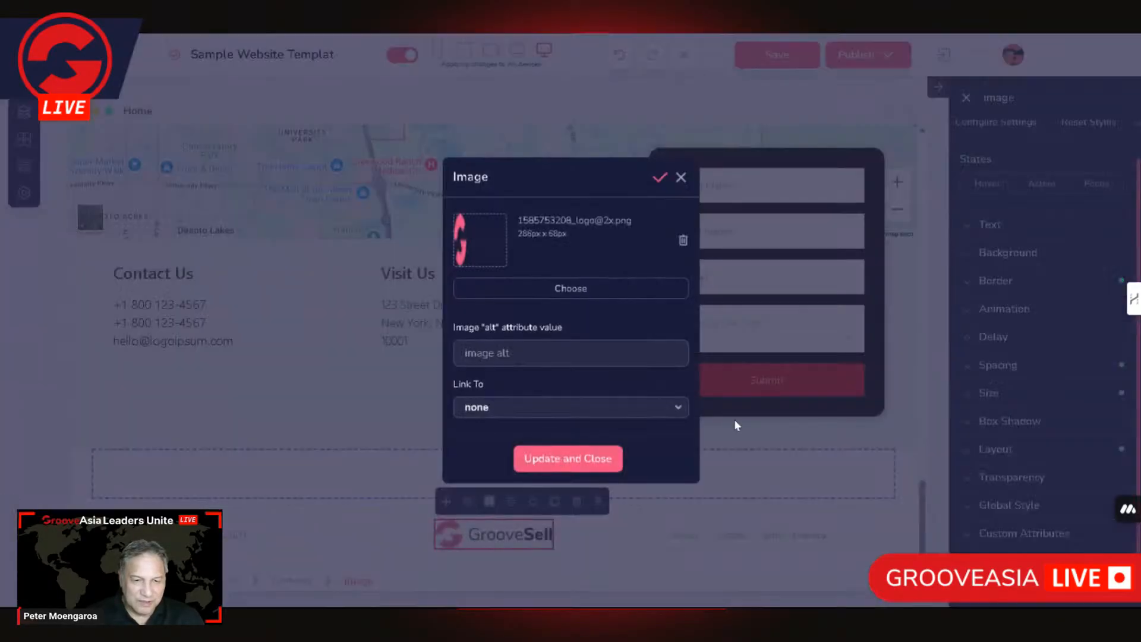
pyautogui.click(574, 290)
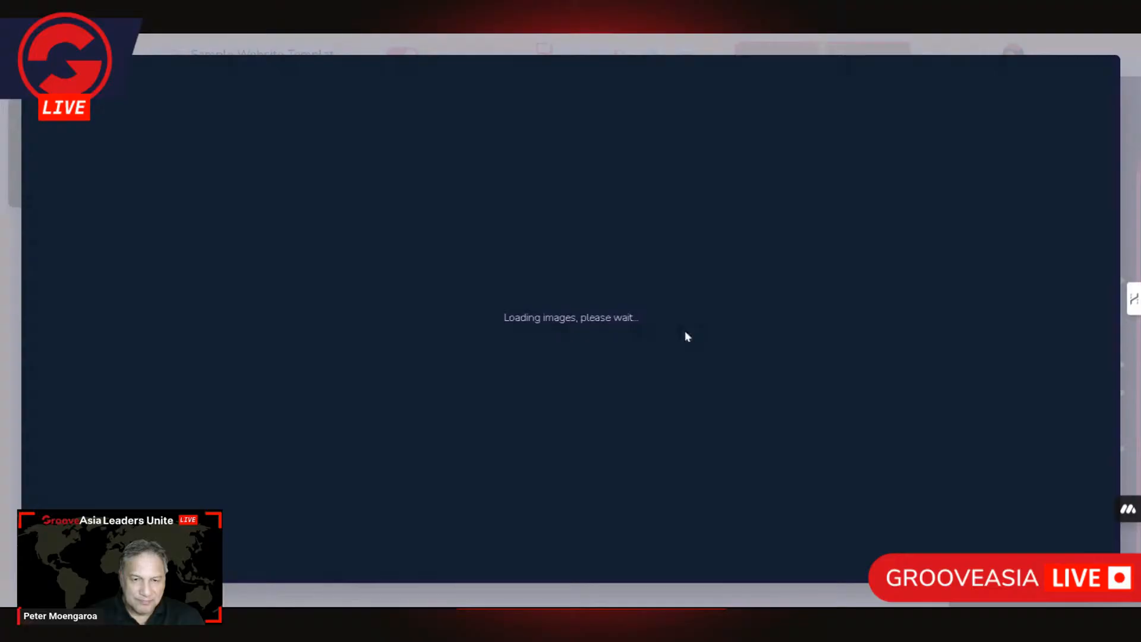
pyautogui.scroll(-8, 635, 365)
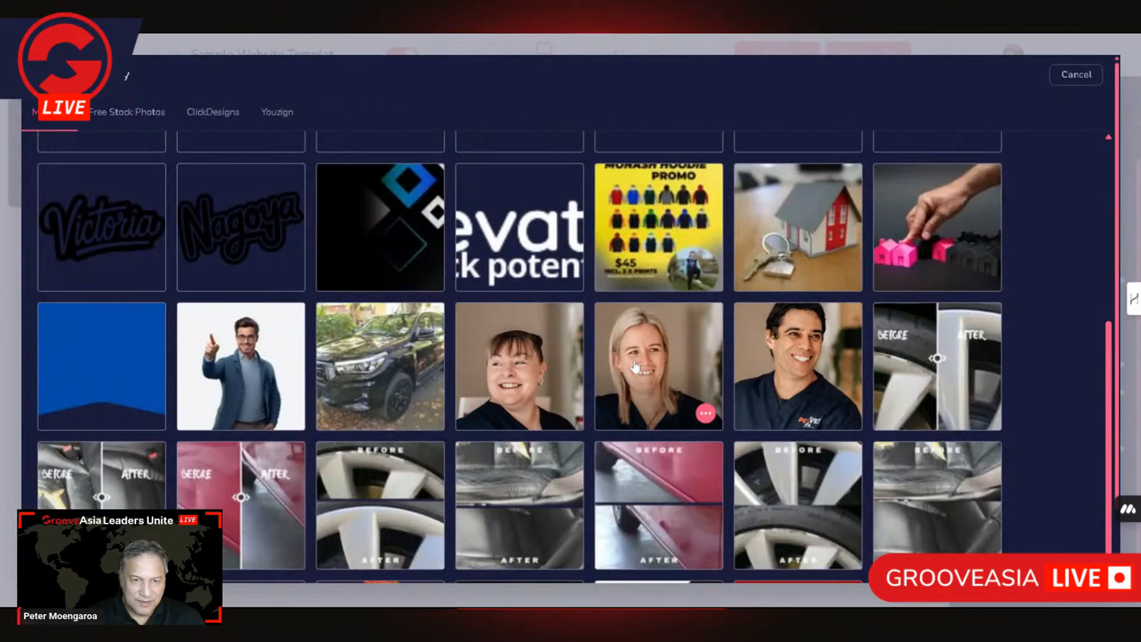
pyautogui.click(538, 235)
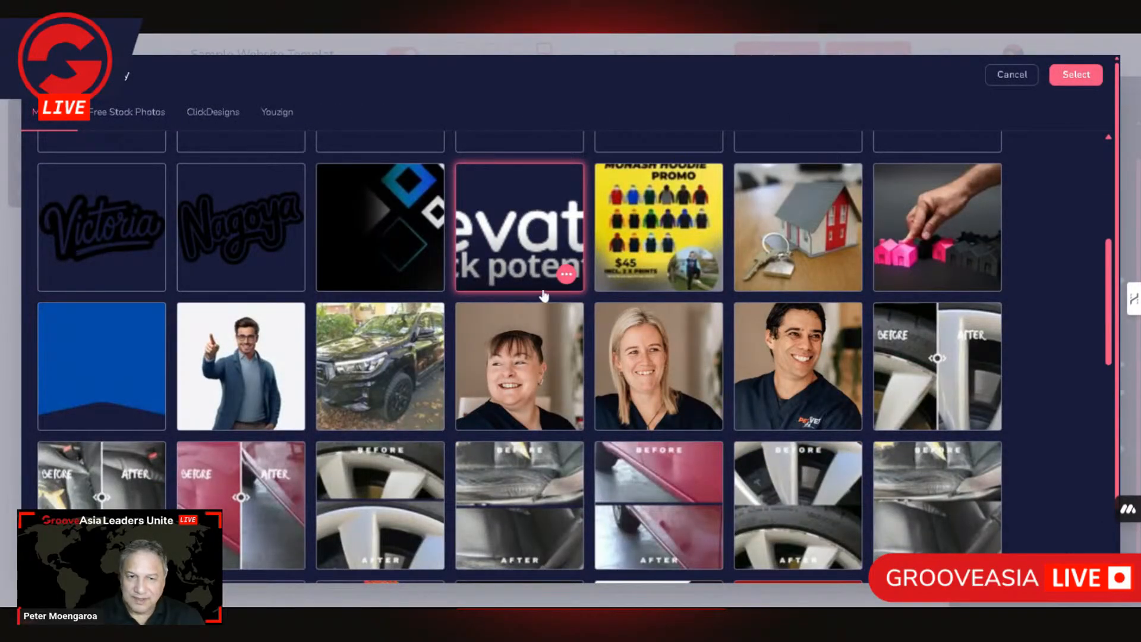
pyautogui.click(1075, 75)
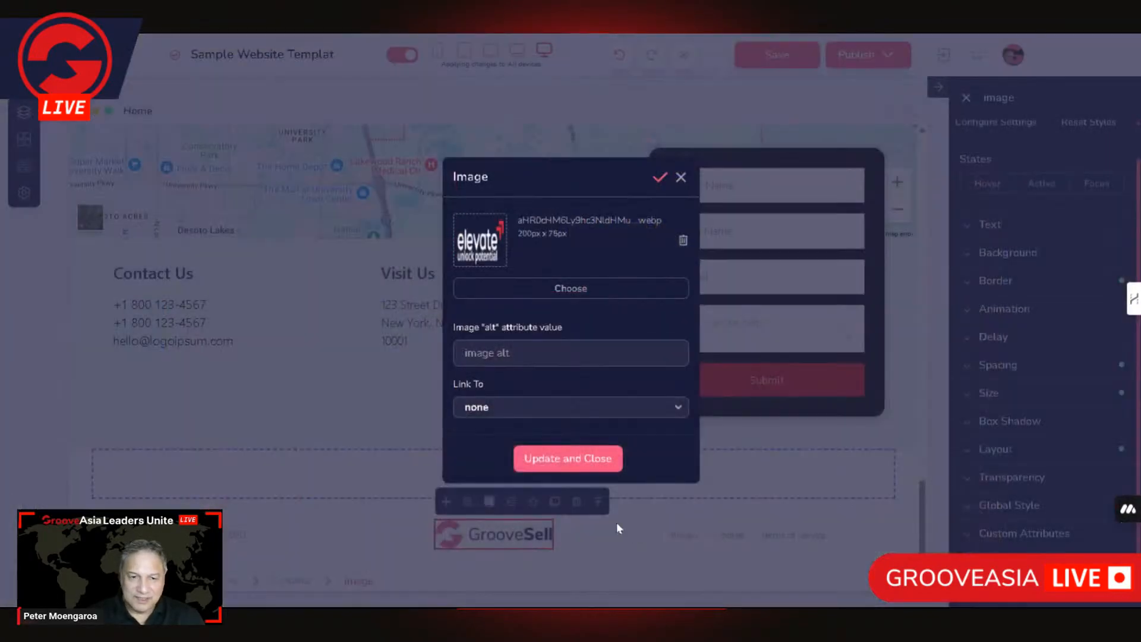
pyautogui.click(591, 459)
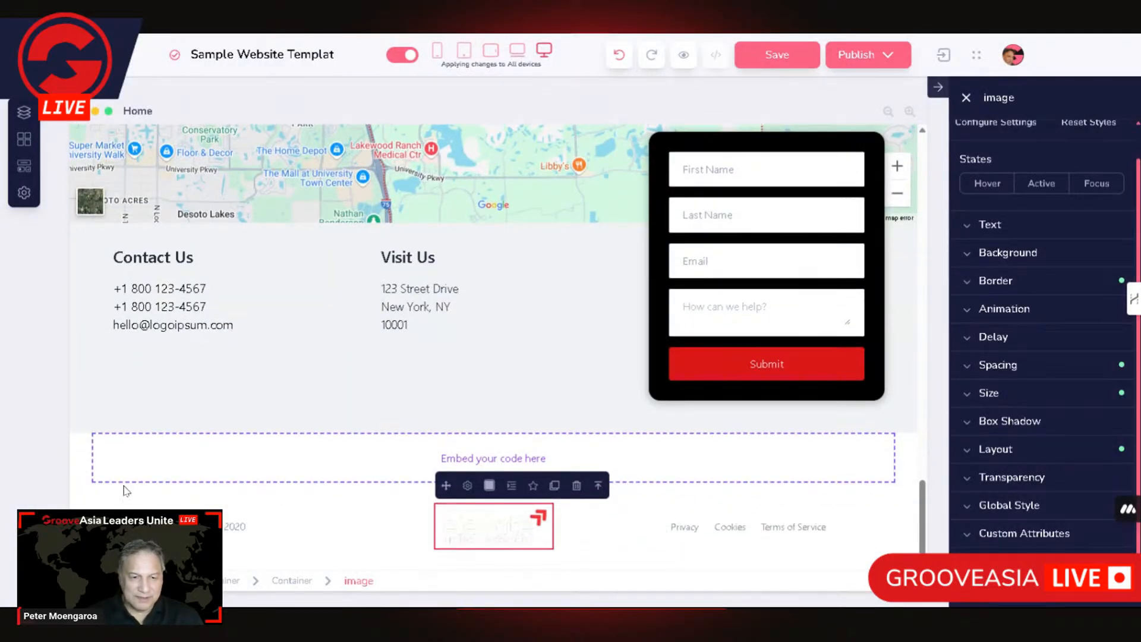
# Set the text colour of the container holding the Privacy, Cookies and Terms of Service footer links to white
pyautogui.click(684, 528)
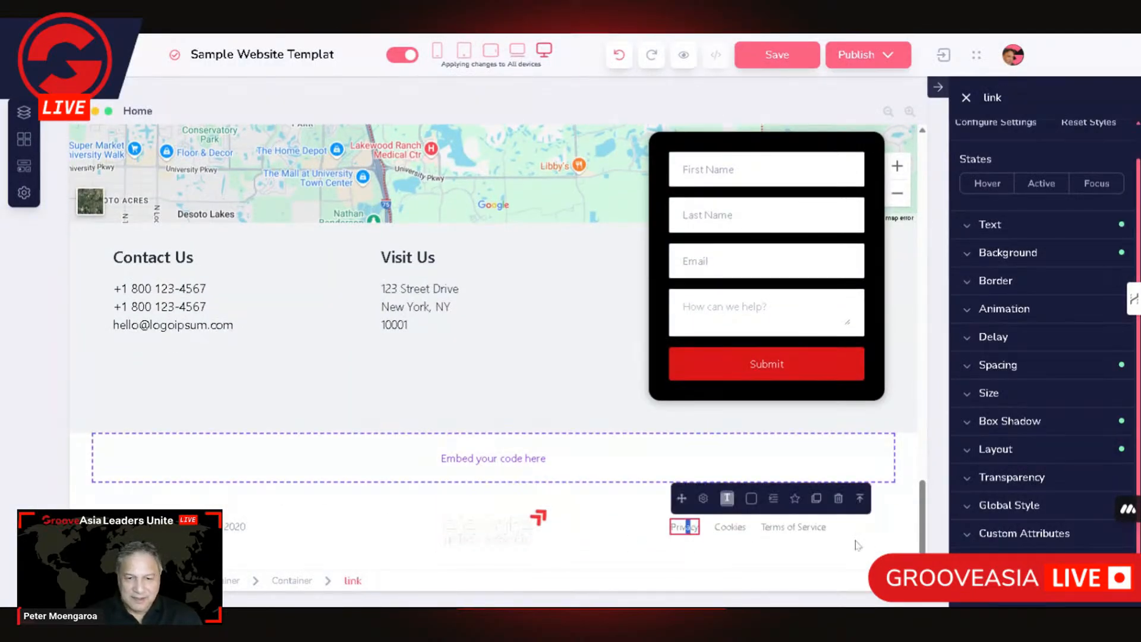
pyautogui.click(860, 499)
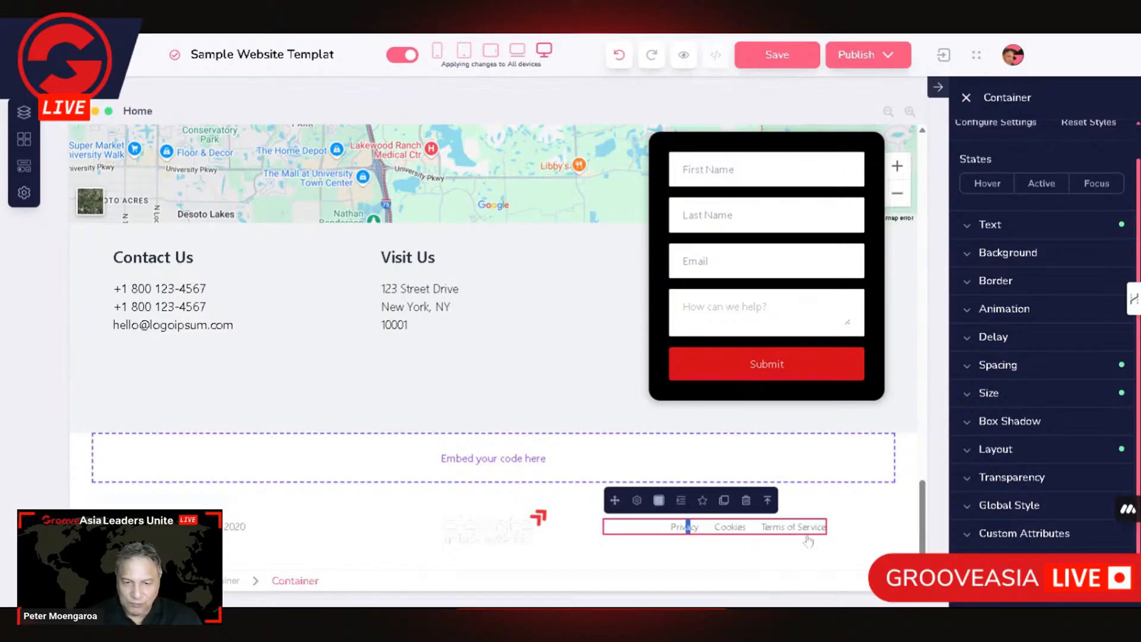
pyautogui.click(686, 535)
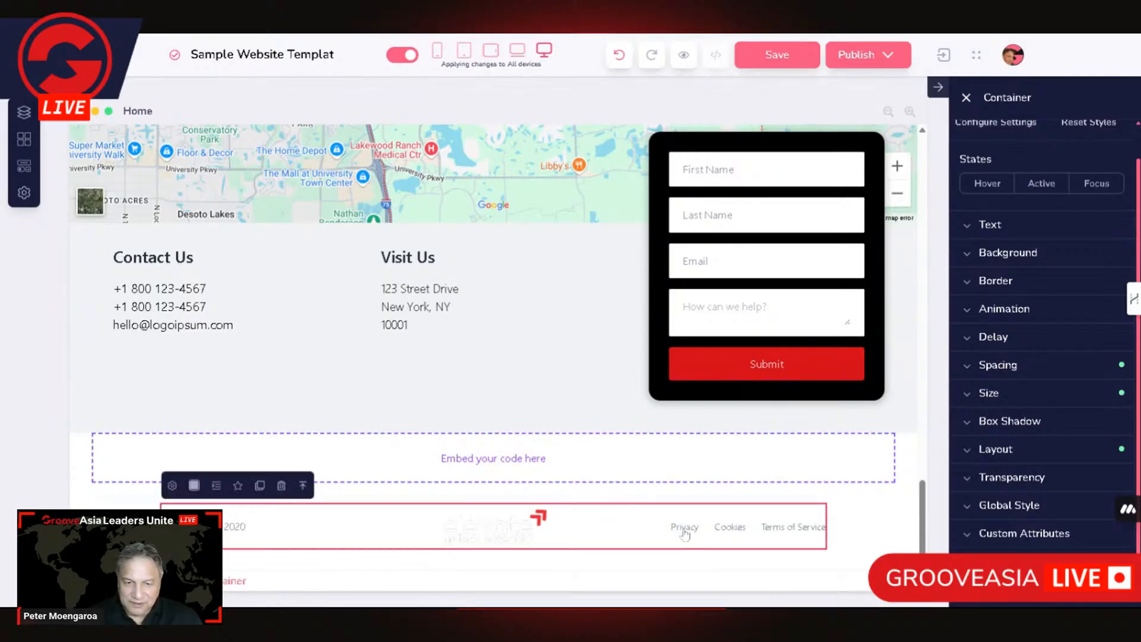
pyautogui.click(700, 538)
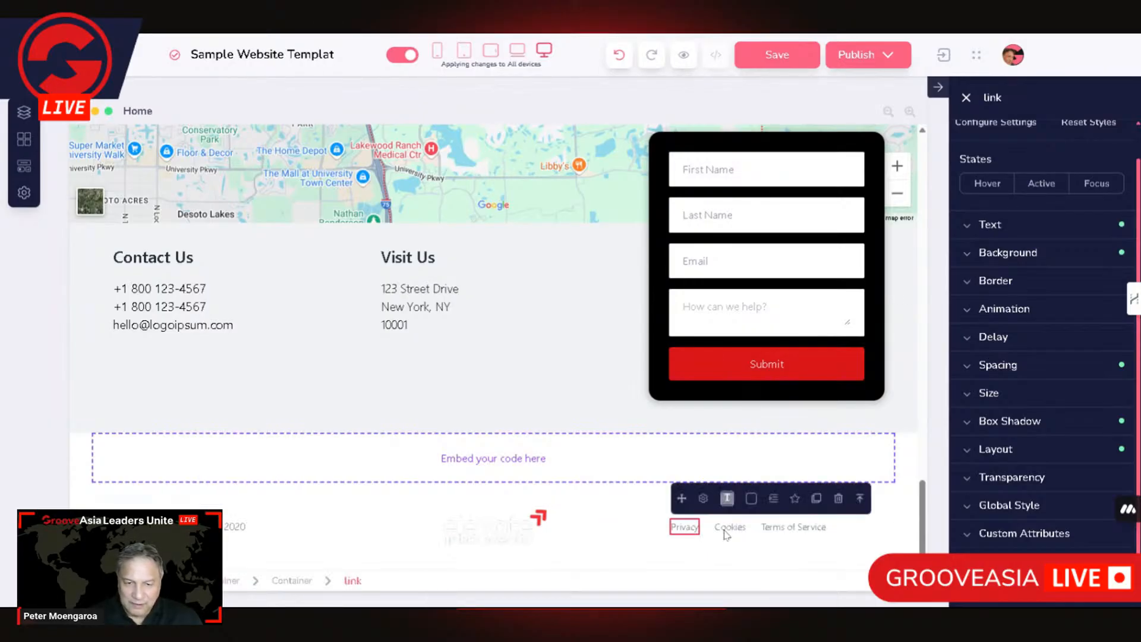
pyautogui.click(863, 502)
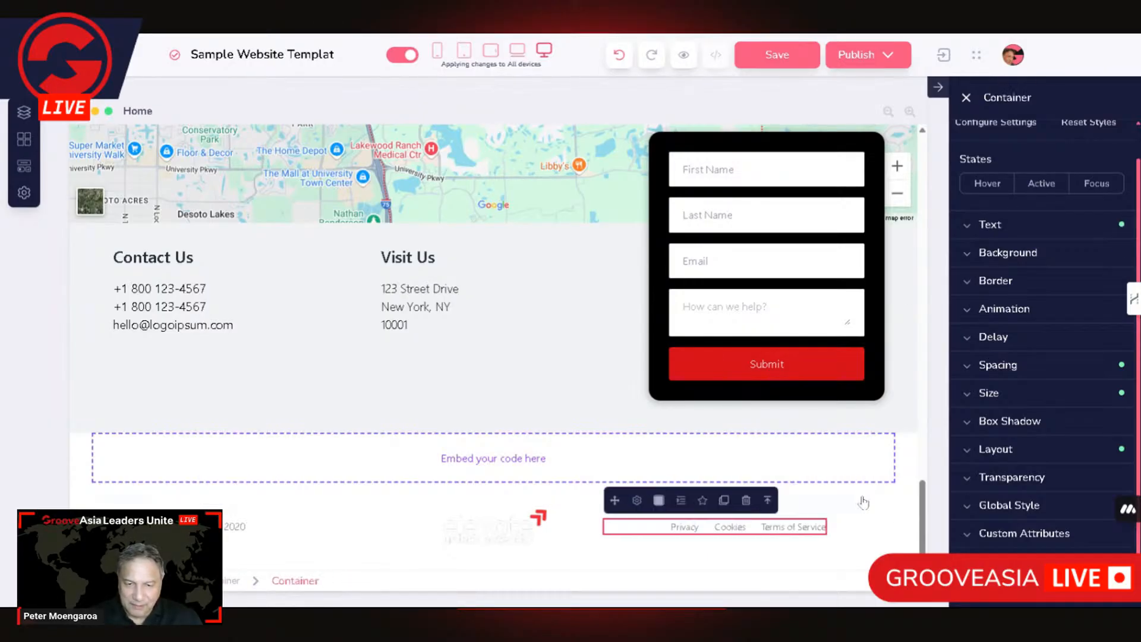
pyautogui.click(1002, 229)
pyautogui.click(1082, 269)
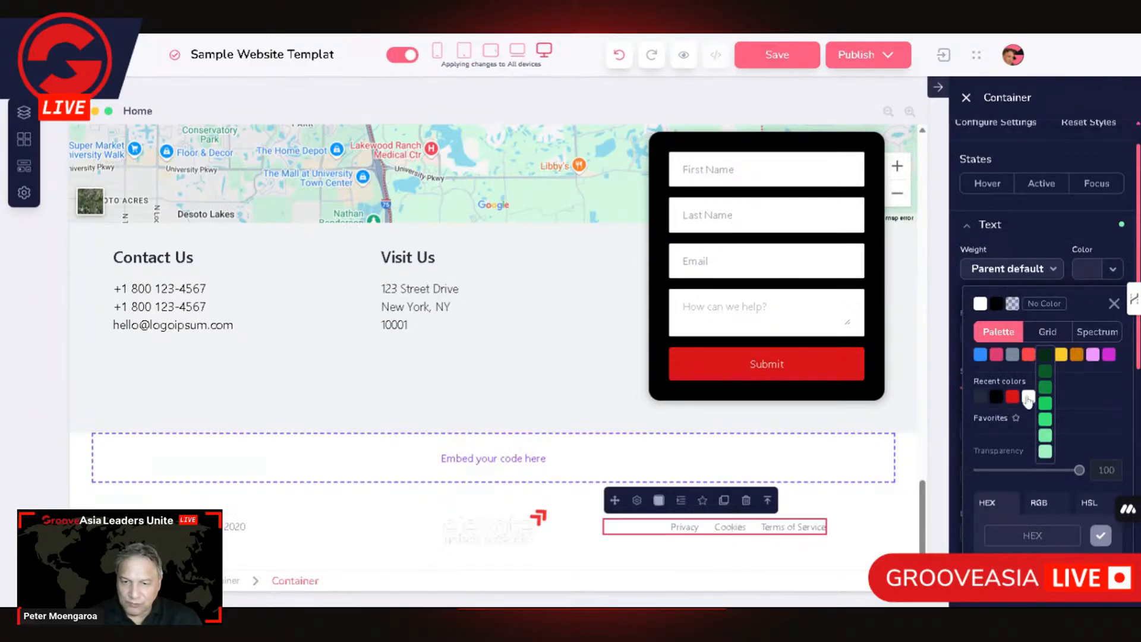
pyautogui.click(1029, 397)
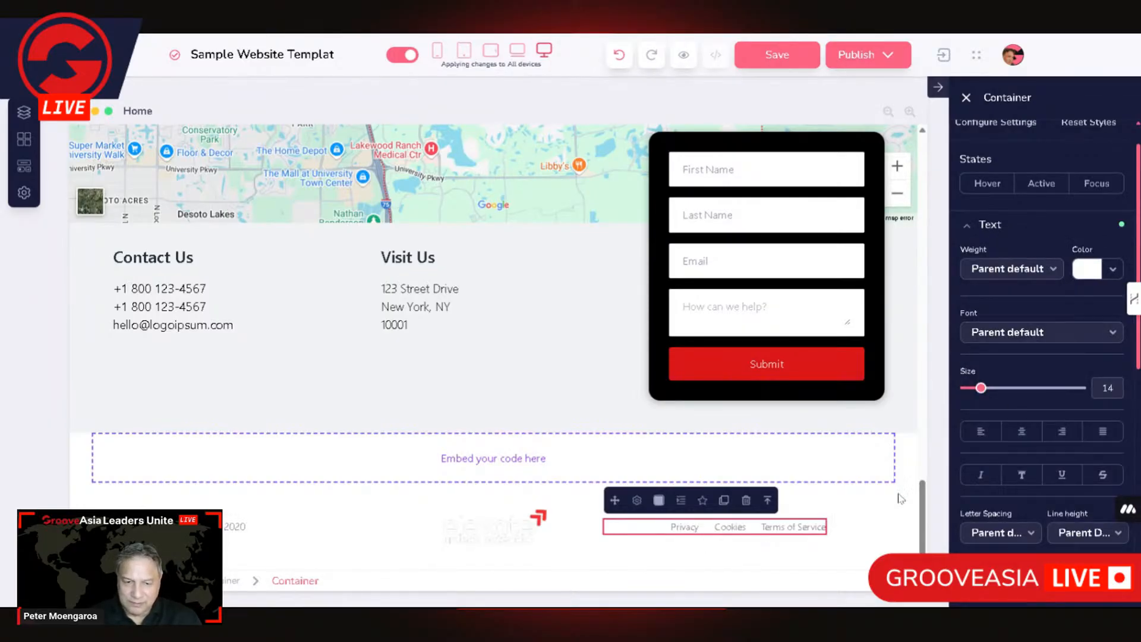
# Set the text colour of the Privacy link in the footer to white (#ffffff)
pyautogui.click(689, 529)
pyautogui.click(1011, 227)
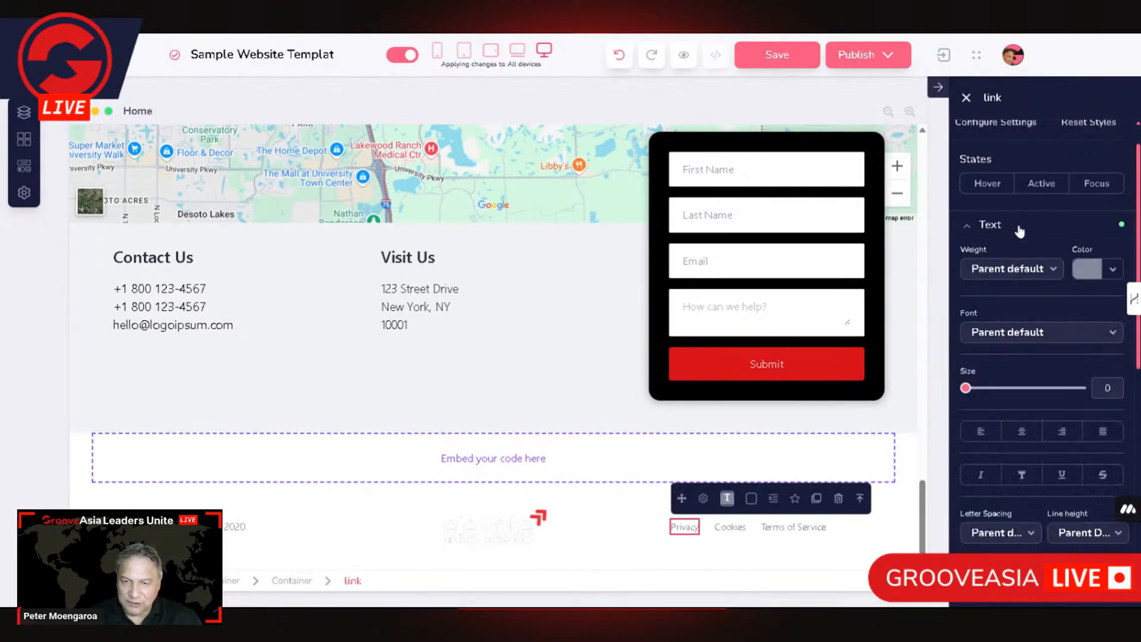
pyautogui.click(1082, 272)
pyautogui.click(1028, 397)
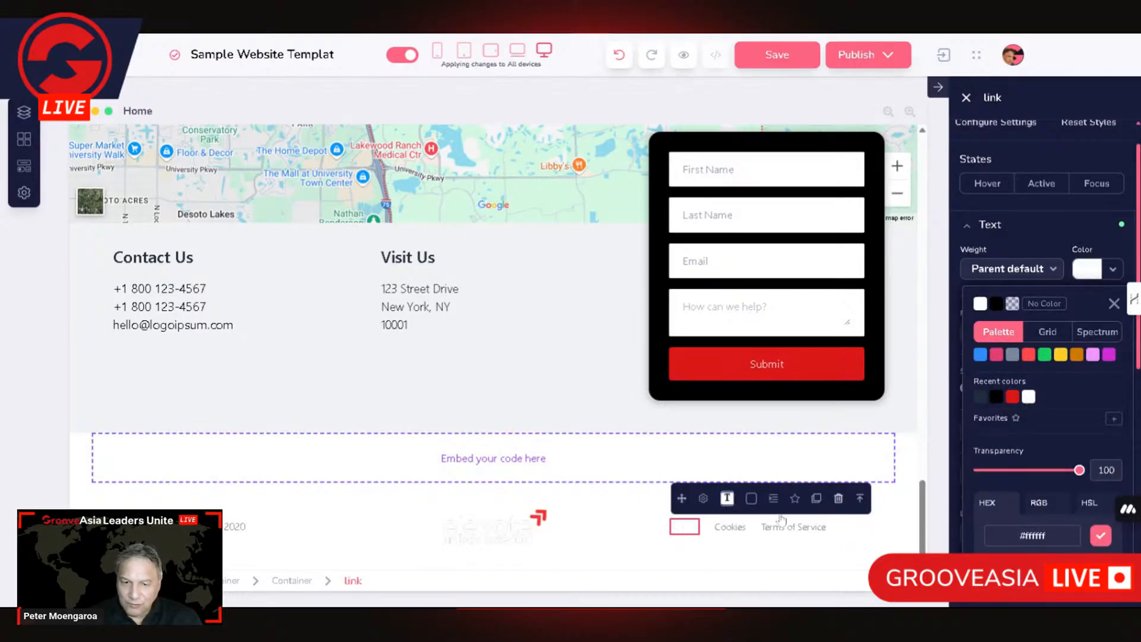
# Set the text colour of the Cookies link in the footer to white (#ffffff)
pyautogui.click(731, 532)
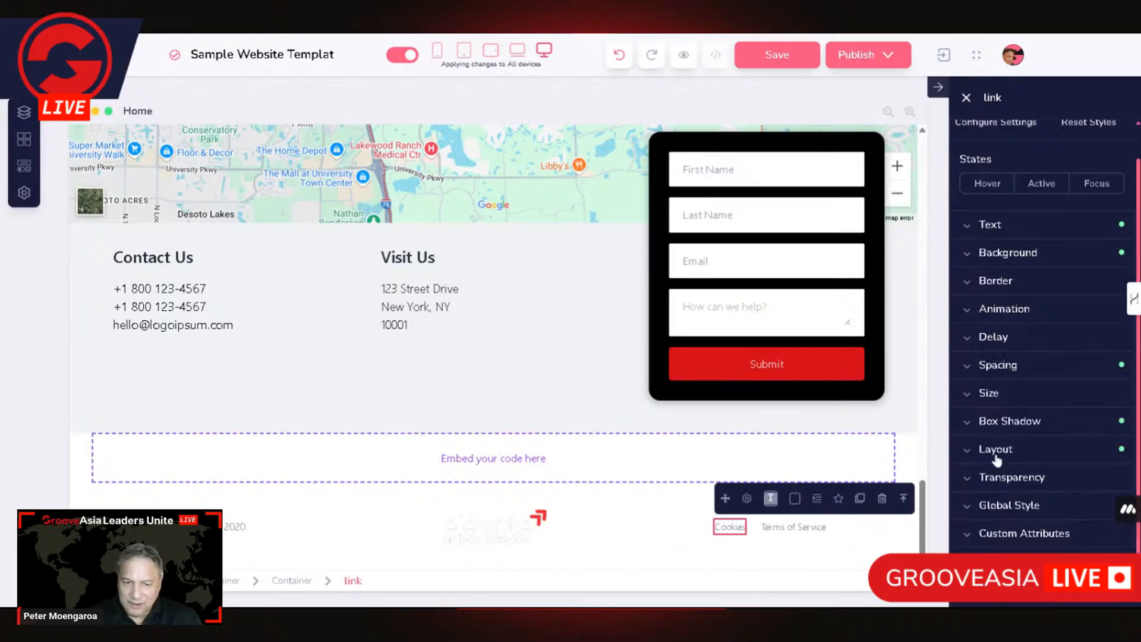
pyautogui.click(1035, 236)
pyautogui.click(1083, 268)
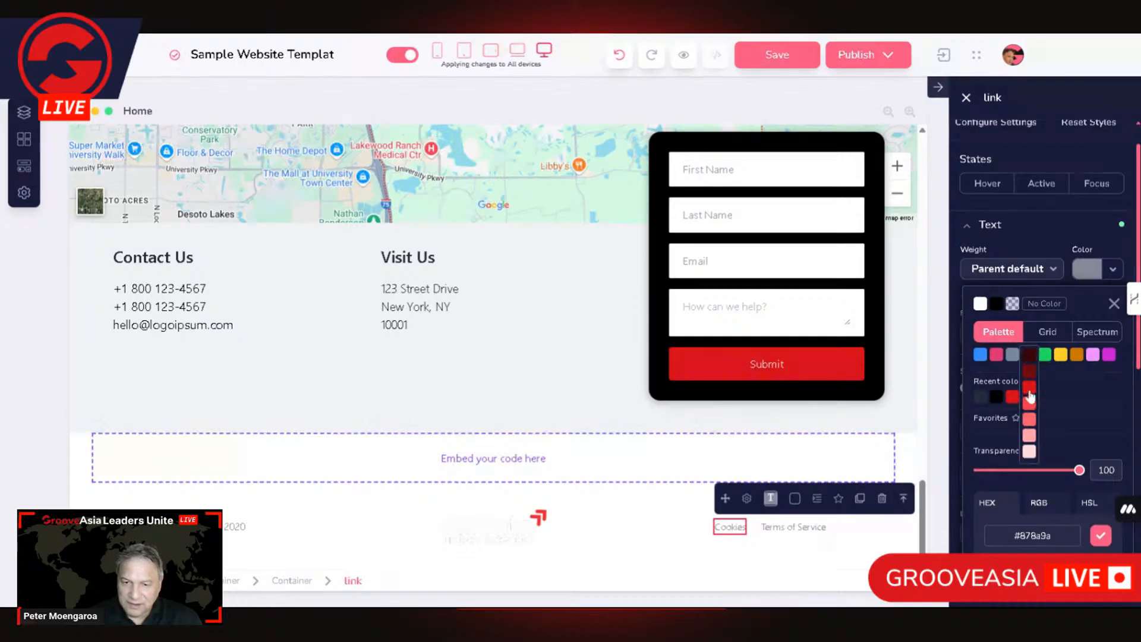
pyautogui.click(1029, 398)
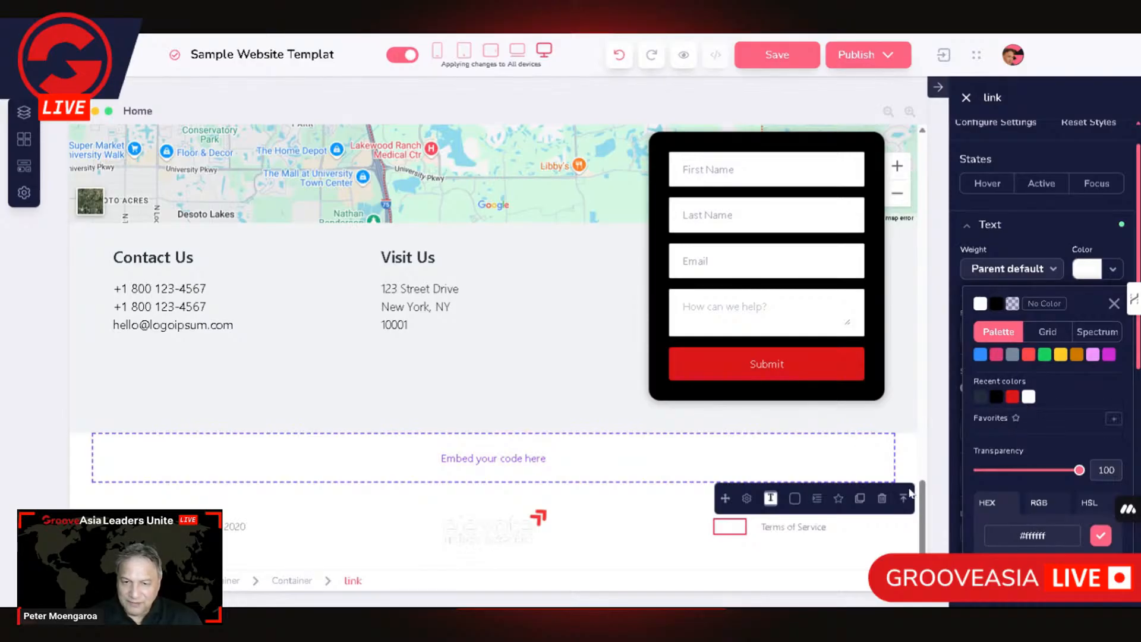
# Set the text colour of the Terms of Service link in the footer to white (#ffffff)
pyautogui.click(780, 531)
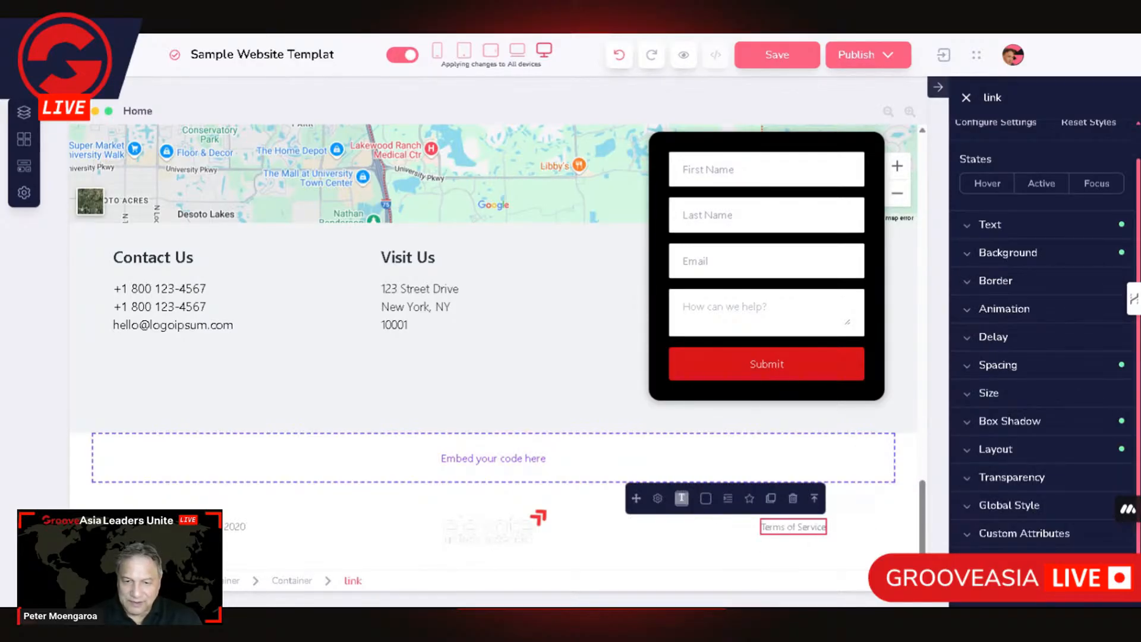
pyautogui.click(1008, 233)
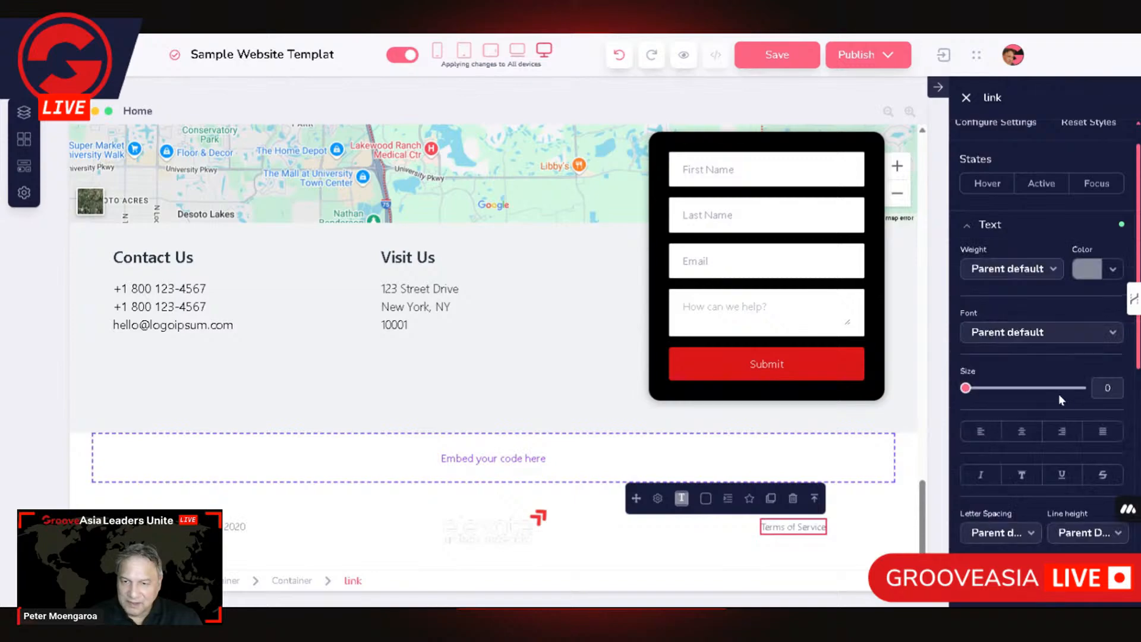
pyautogui.click(1095, 275)
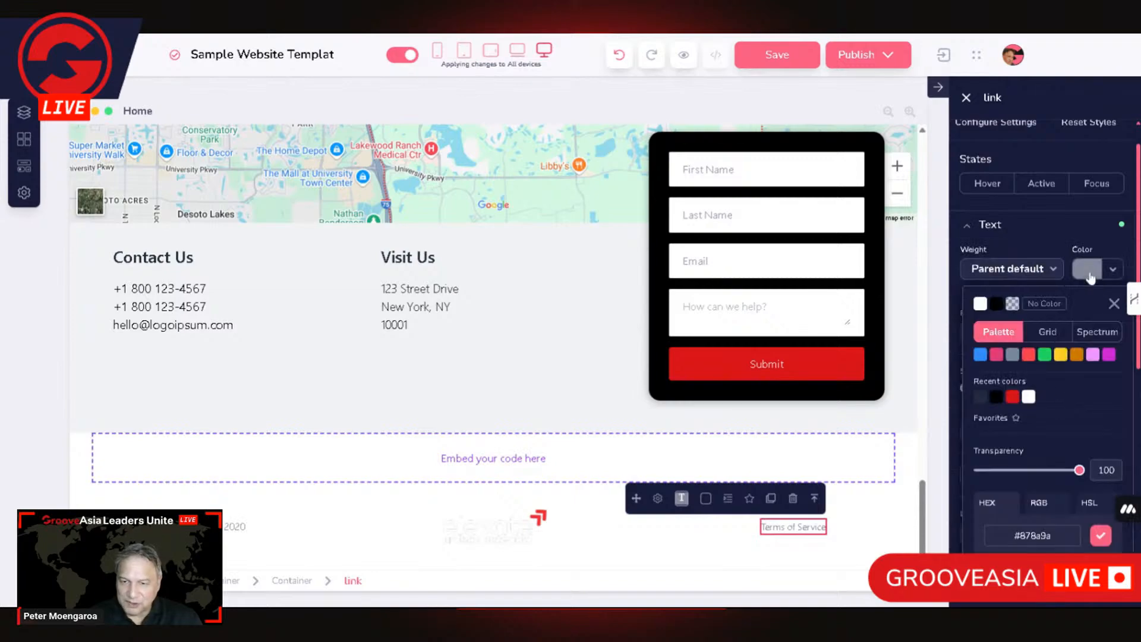
pyautogui.click(1029, 397)
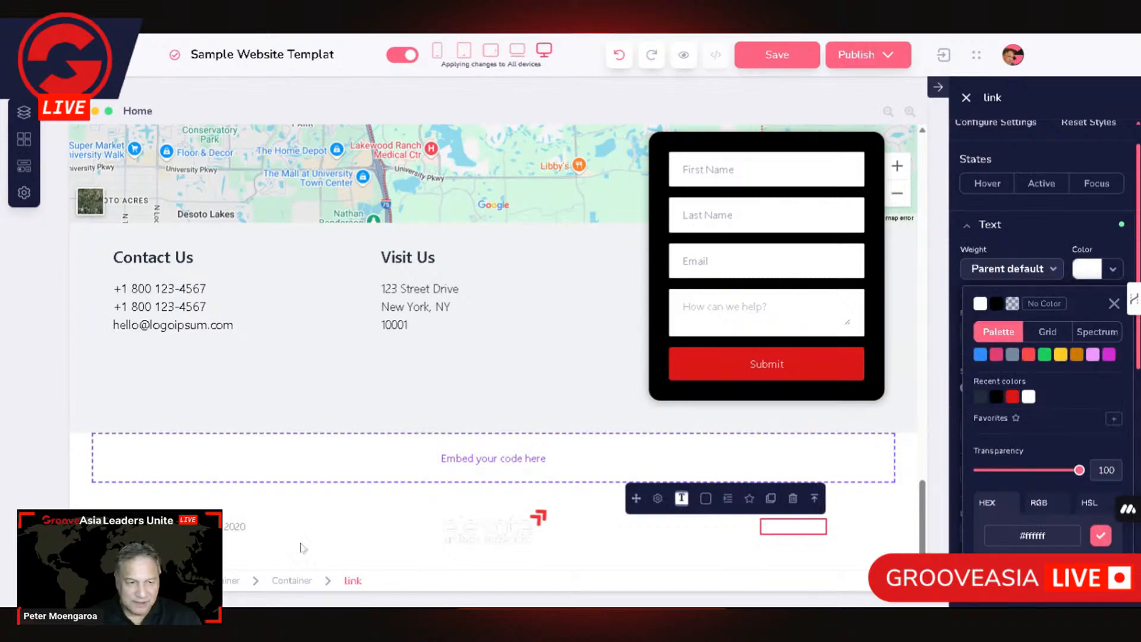
# Set the text colour of the footer paragraph ending in 2020 to white (#ffffff)
pyautogui.click(238, 526)
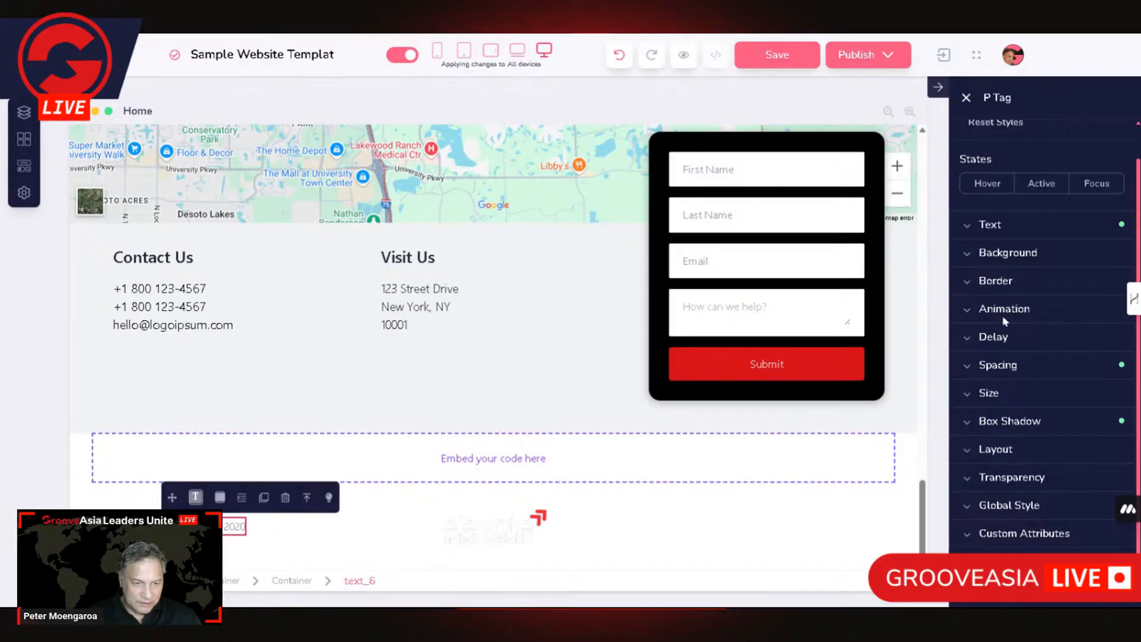
pyautogui.click(991, 225)
pyautogui.click(1095, 275)
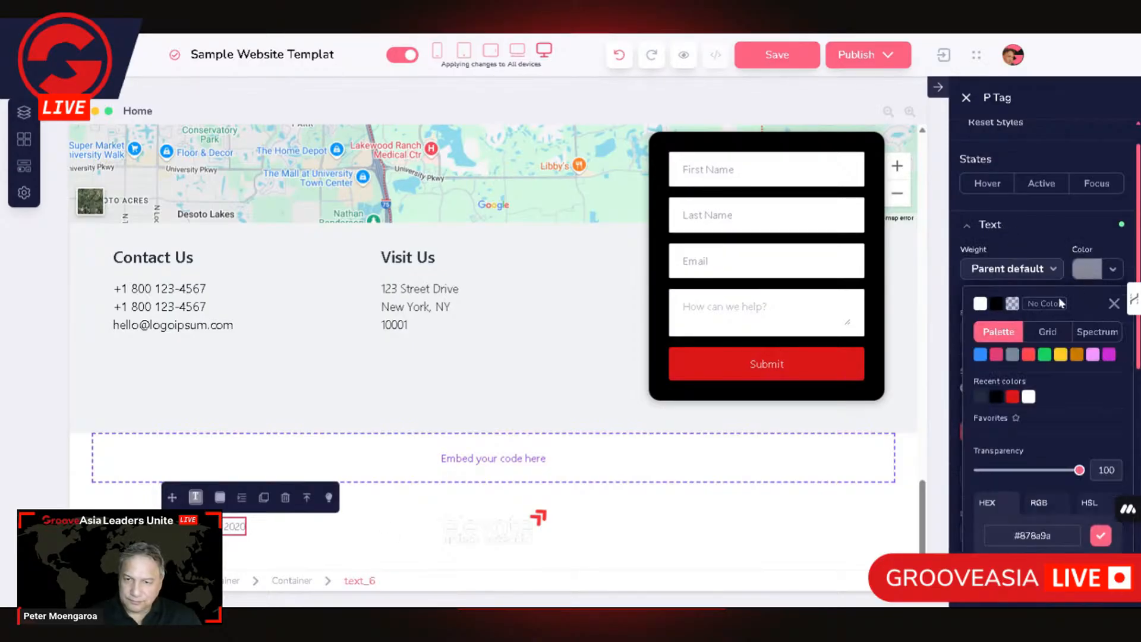
pyautogui.click(1029, 397)
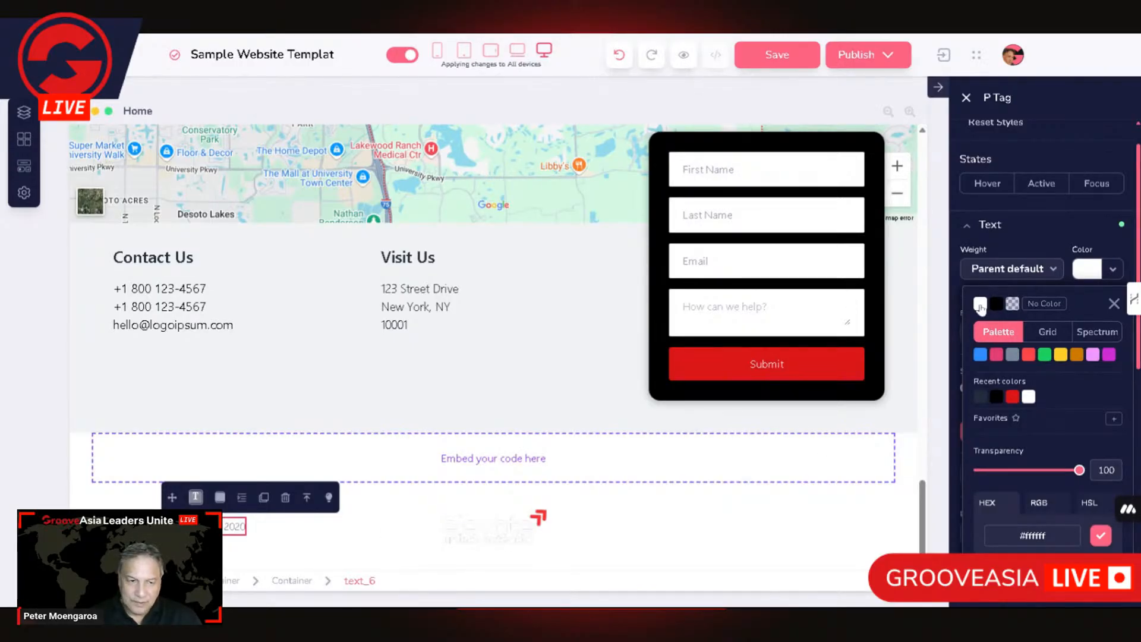
pyautogui.click(205, 550)
pyautogui.click(233, 527)
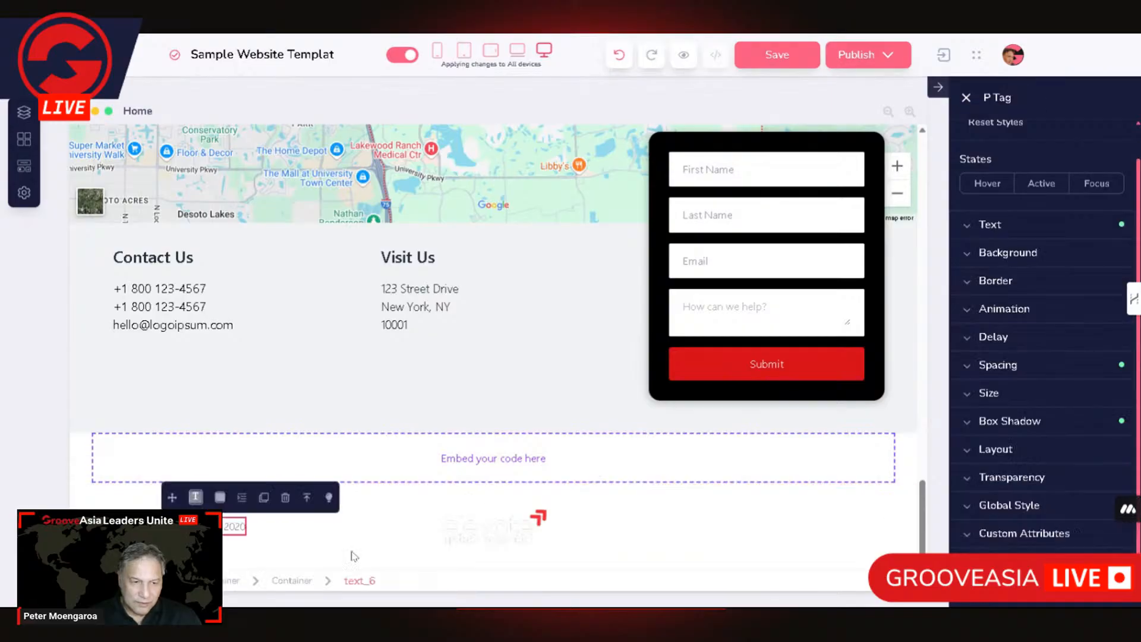
pyautogui.click(996, 227)
pyautogui.click(1086, 269)
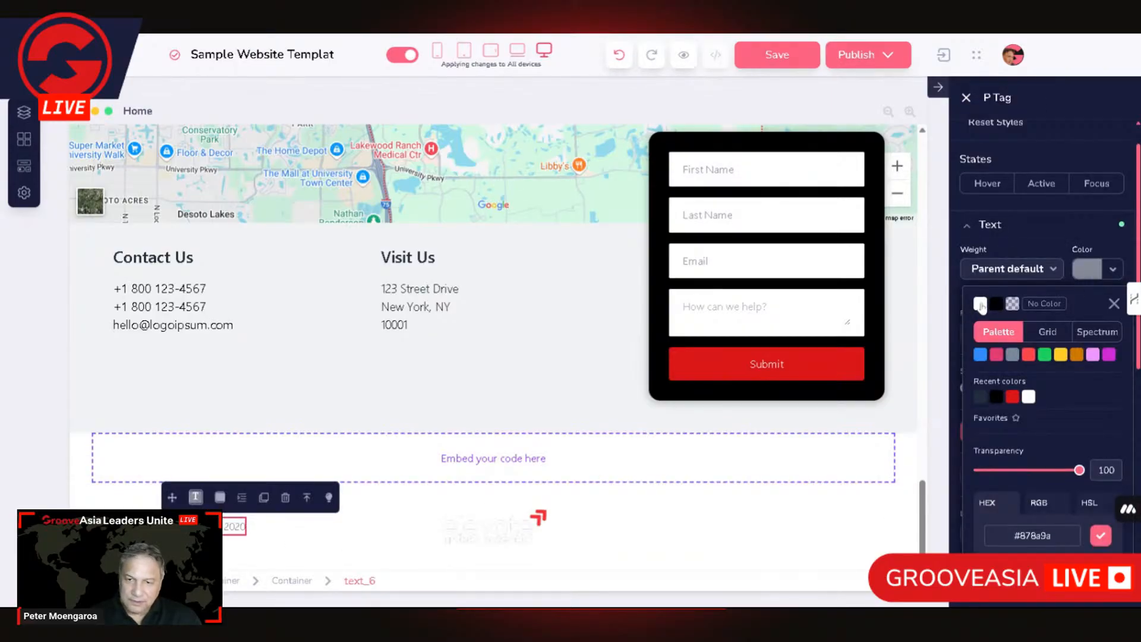
pyautogui.click(980, 304)
# Set the background colour of the footer block holding the logo and links to black
pyautogui.click(92, 509)
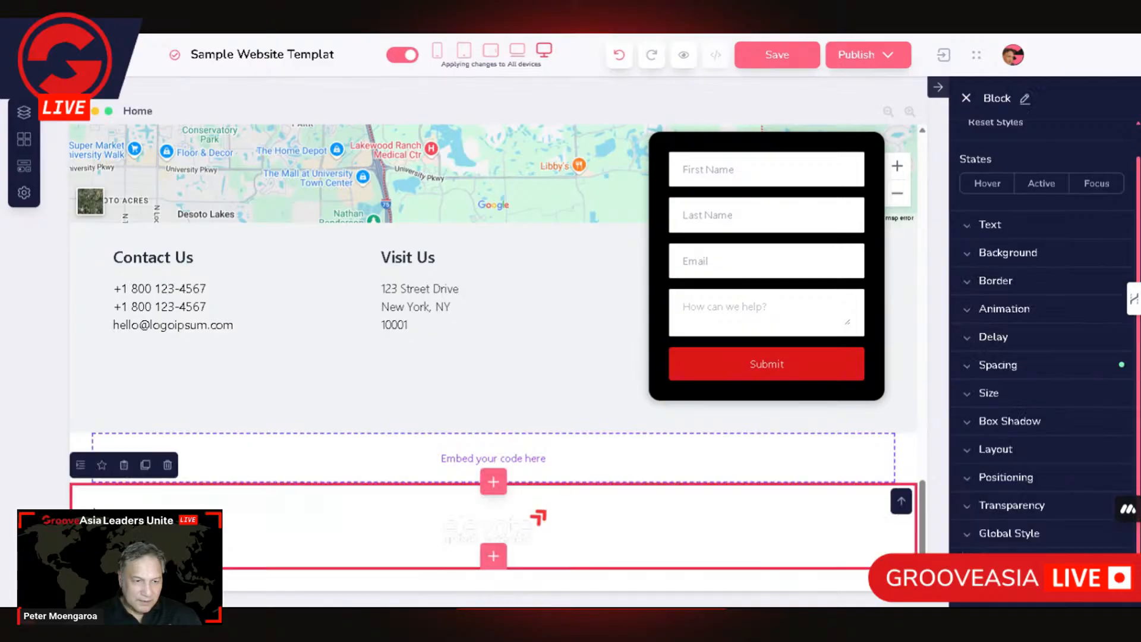
pyautogui.click(1017, 255)
pyautogui.scroll(10, 571, 244)
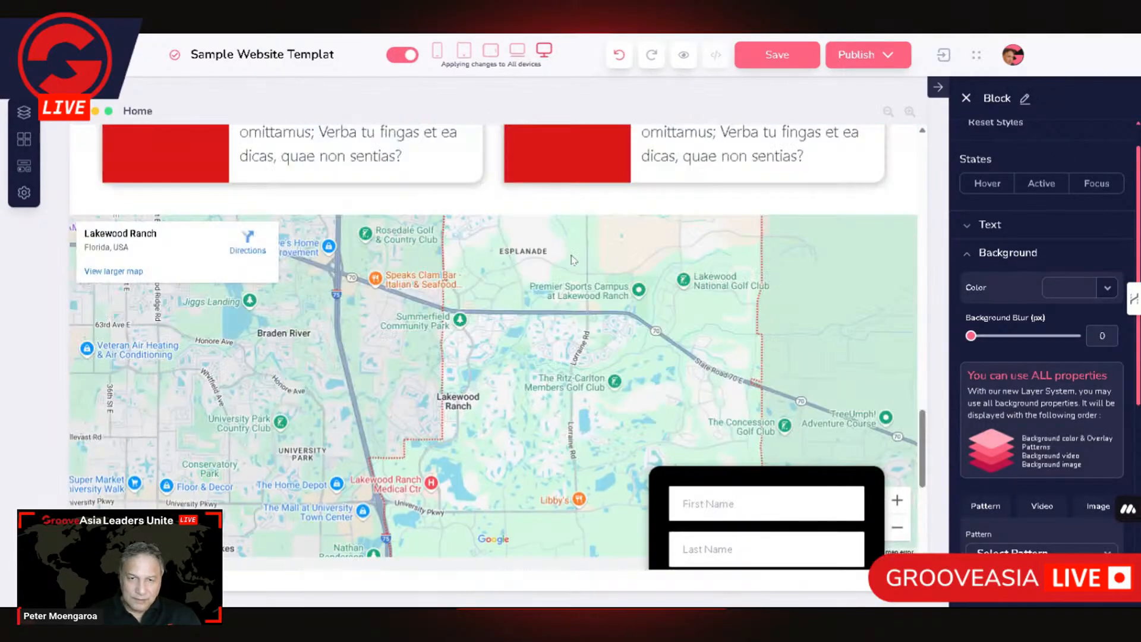
pyautogui.moveTo(922, 333); pyautogui.dragTo(918, 97)
pyautogui.moveTo(924, 171); pyautogui.dragTo(944, 529)
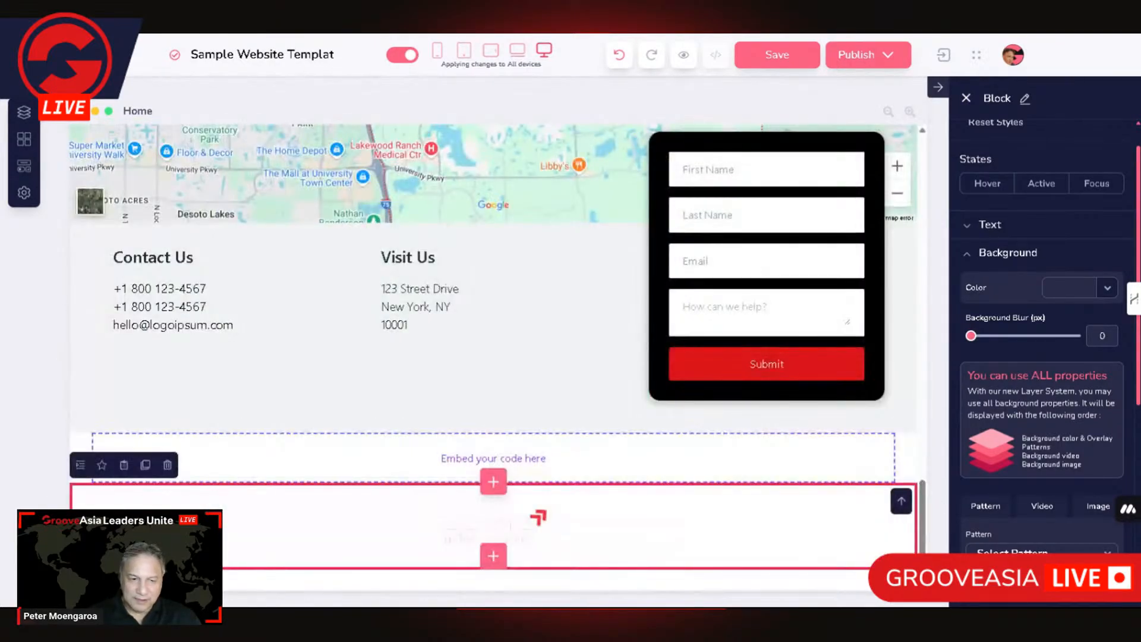
pyautogui.click(1073, 287)
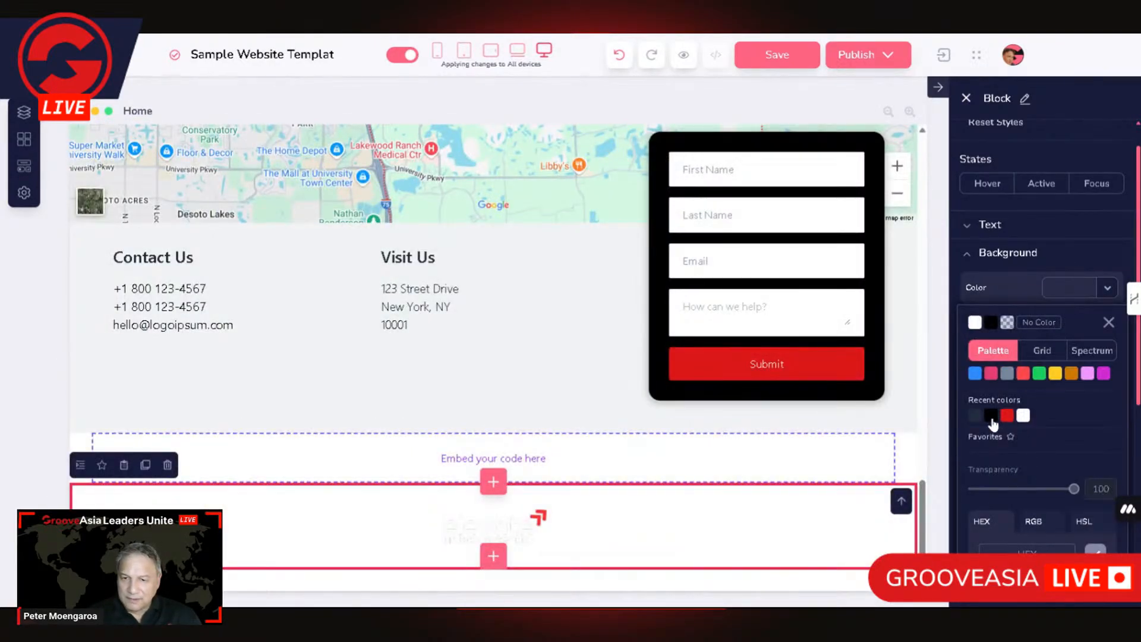
pyautogui.click(991, 416)
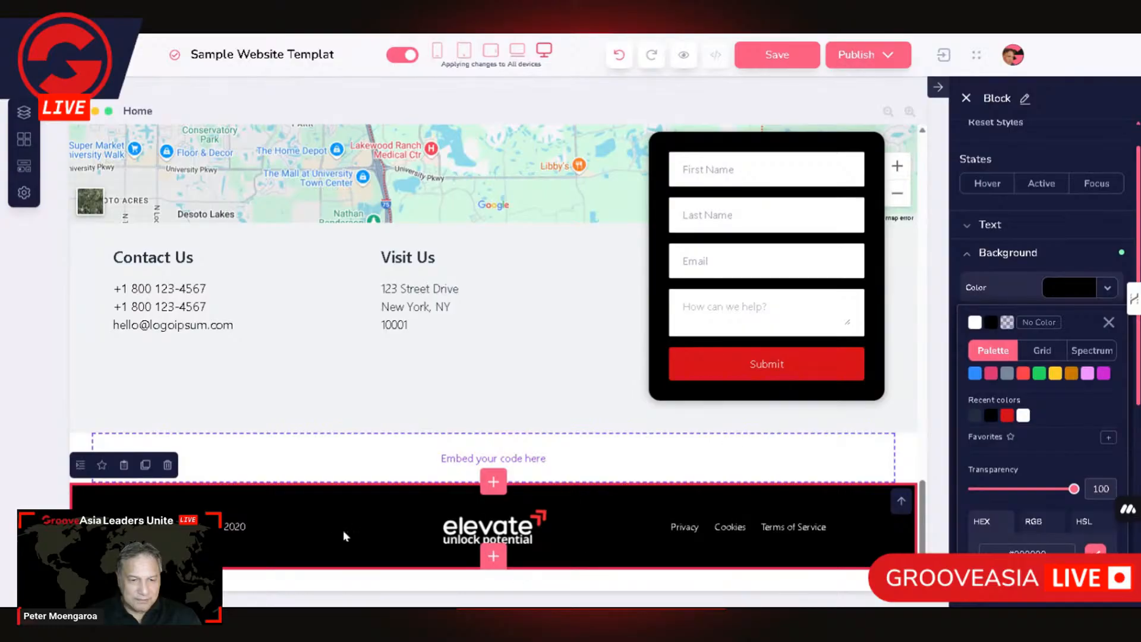
# Set the background colour of the "Embed your code here" block above the footer to black
pyautogui.click(78, 439)
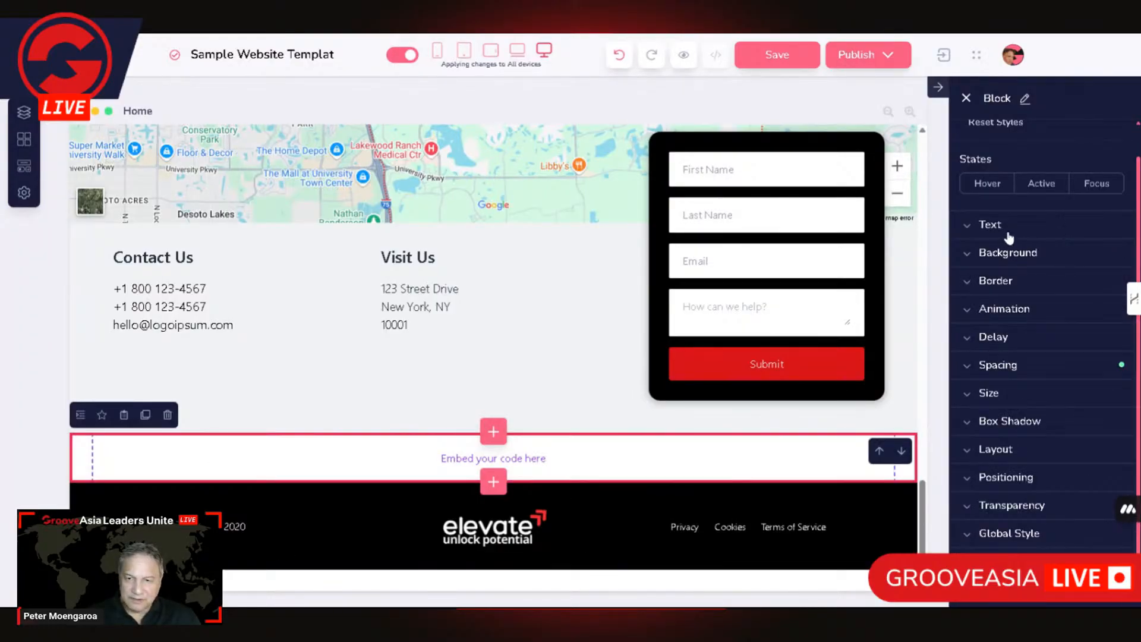
pyautogui.click(1033, 252)
pyautogui.click(1075, 287)
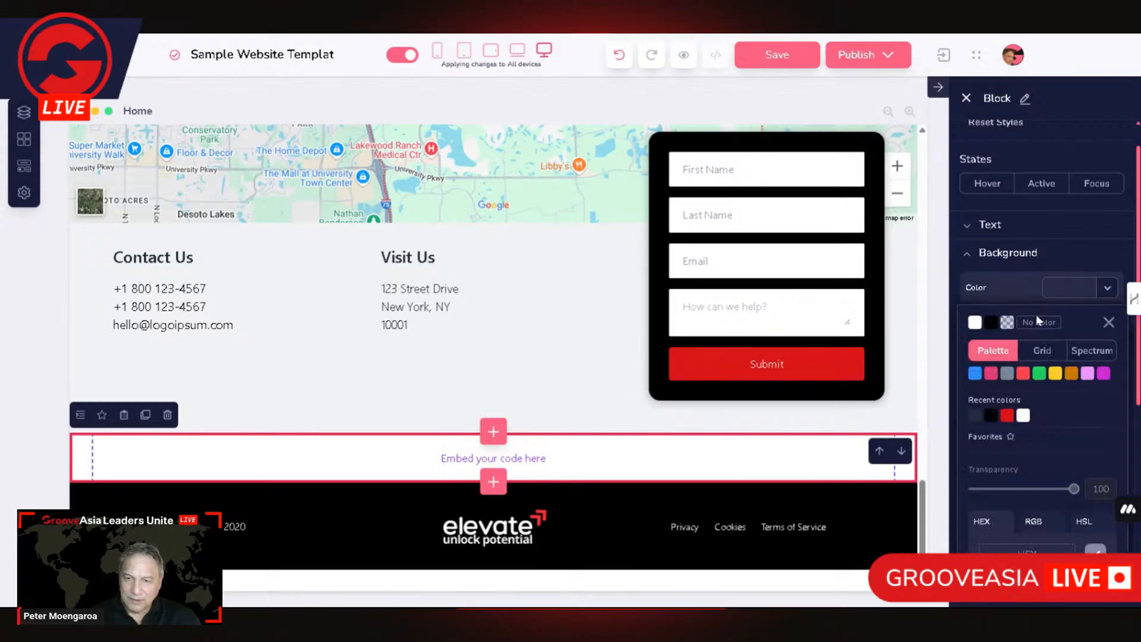
pyautogui.click(990, 415)
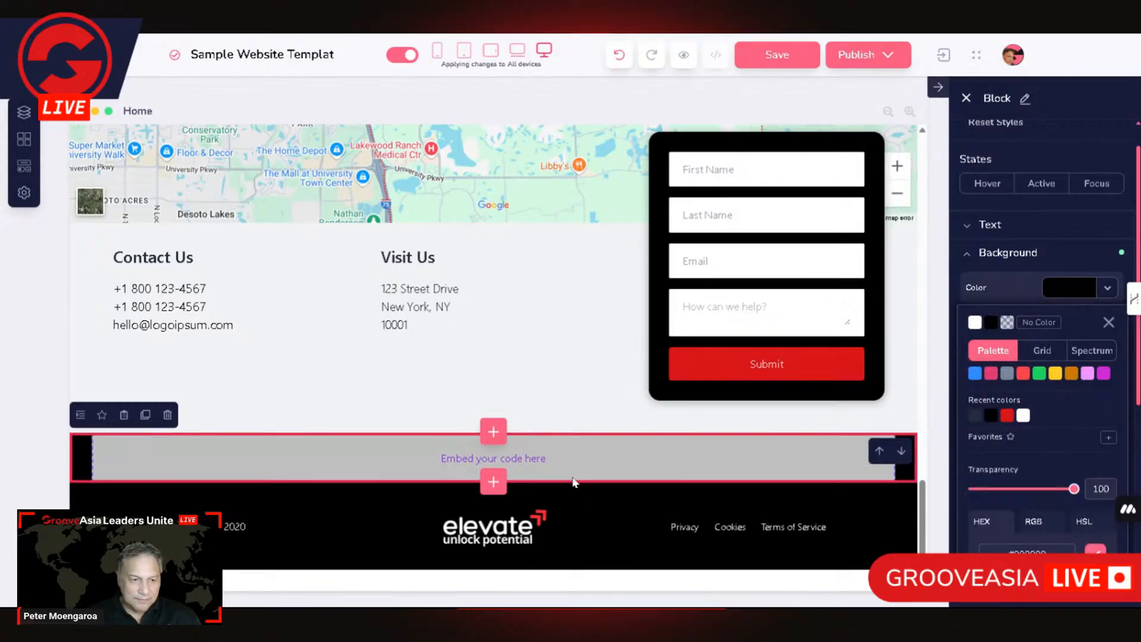
# Rewrite the footer paragraph ending in 2020 with an updated year
pyautogui.click(326, 523)
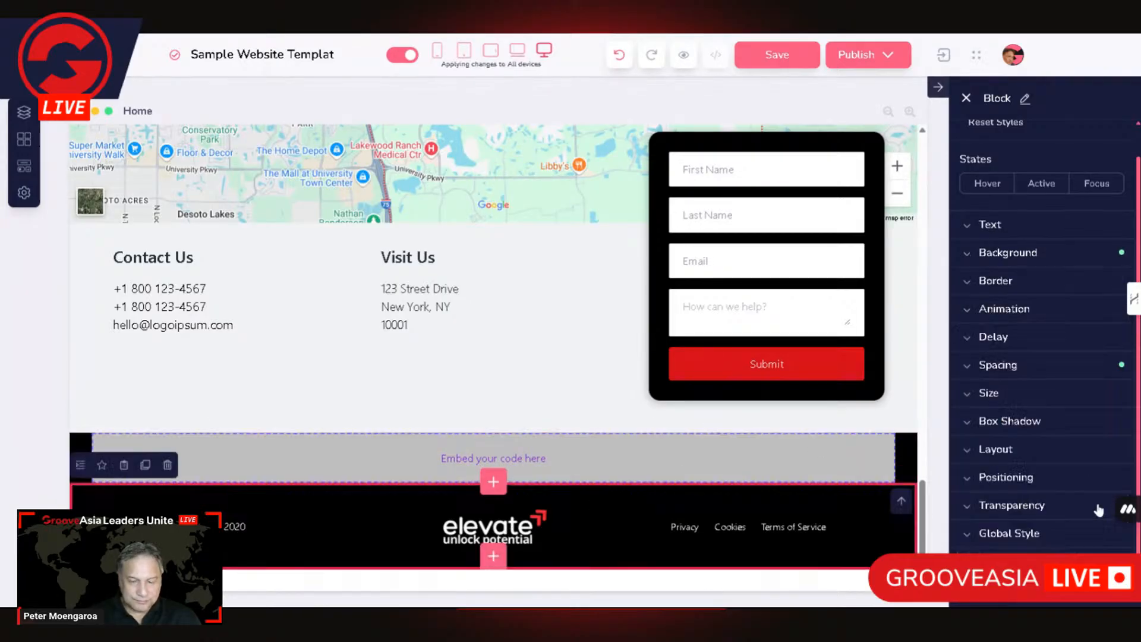
pyautogui.click(205, 542)
pyautogui.click(205, 528)
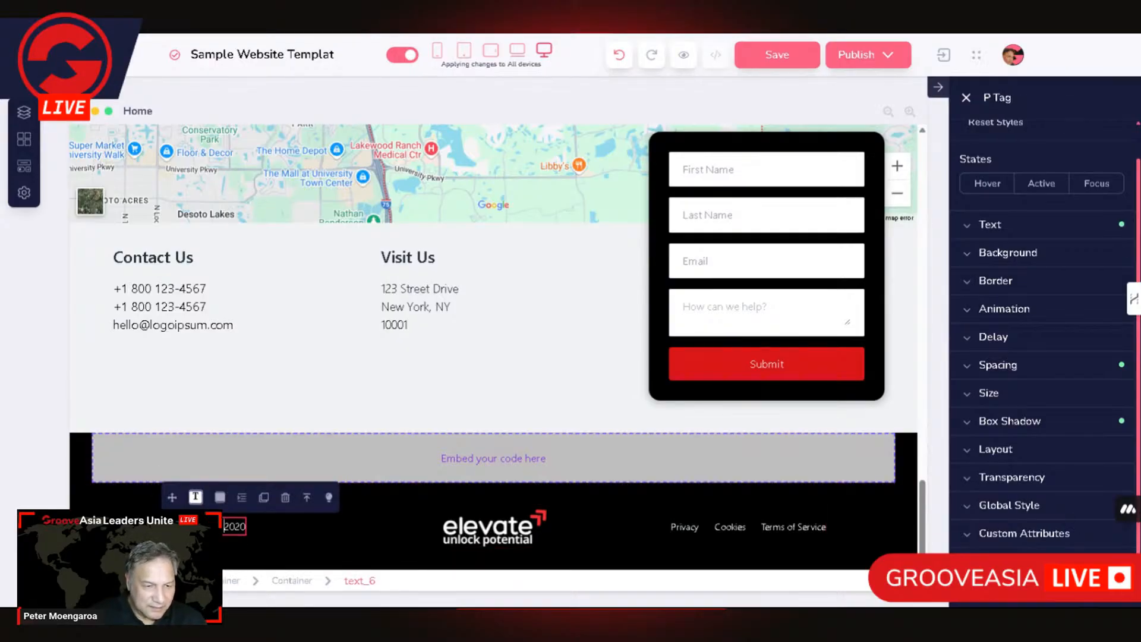
pyautogui.doubleClick(205, 527)
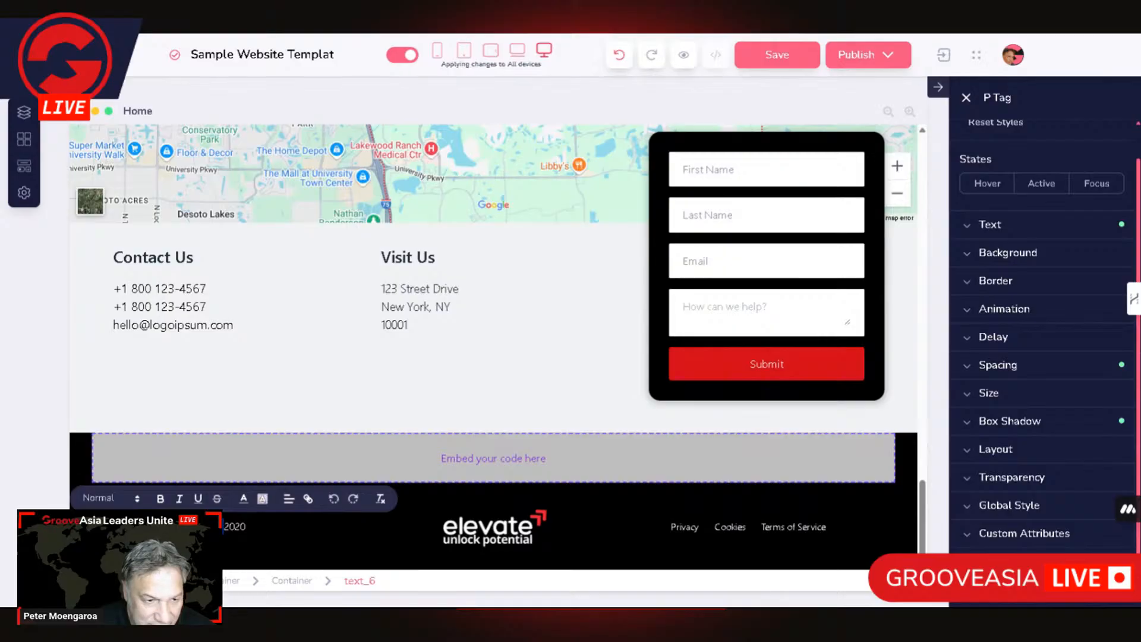
pyautogui.press('BackSpace')
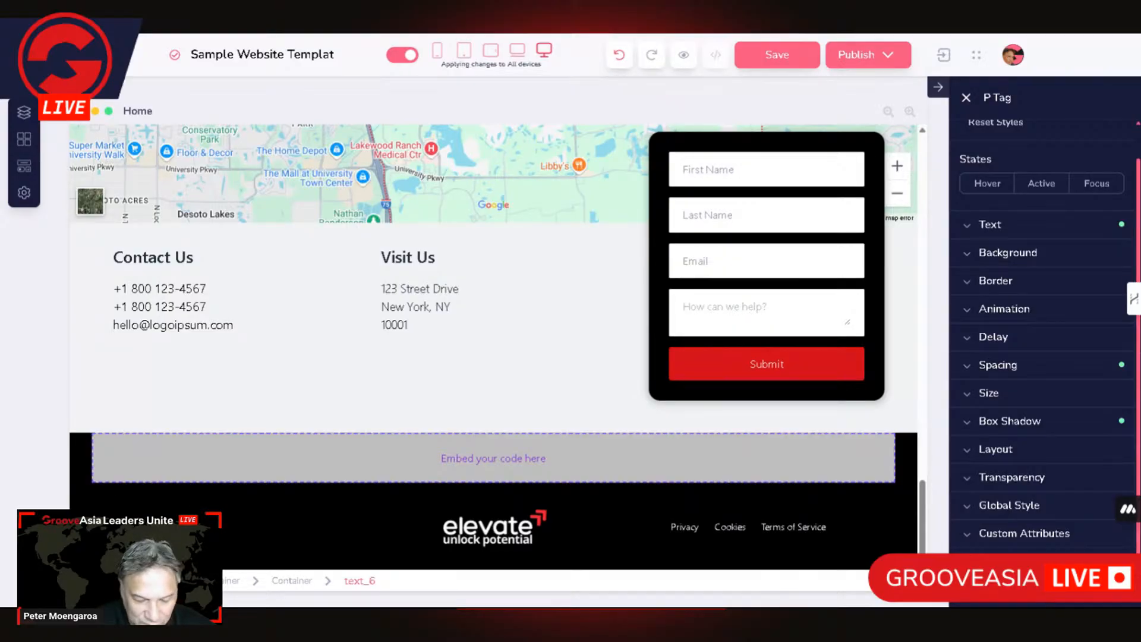
pyautogui.write('20')
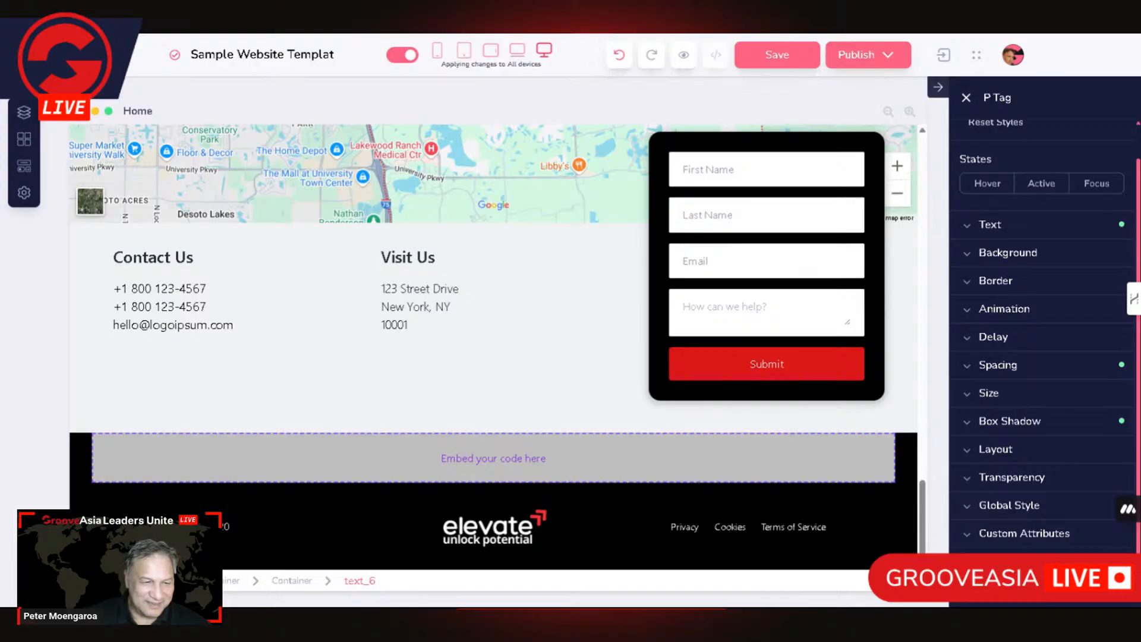
pyautogui.click(277, 525)
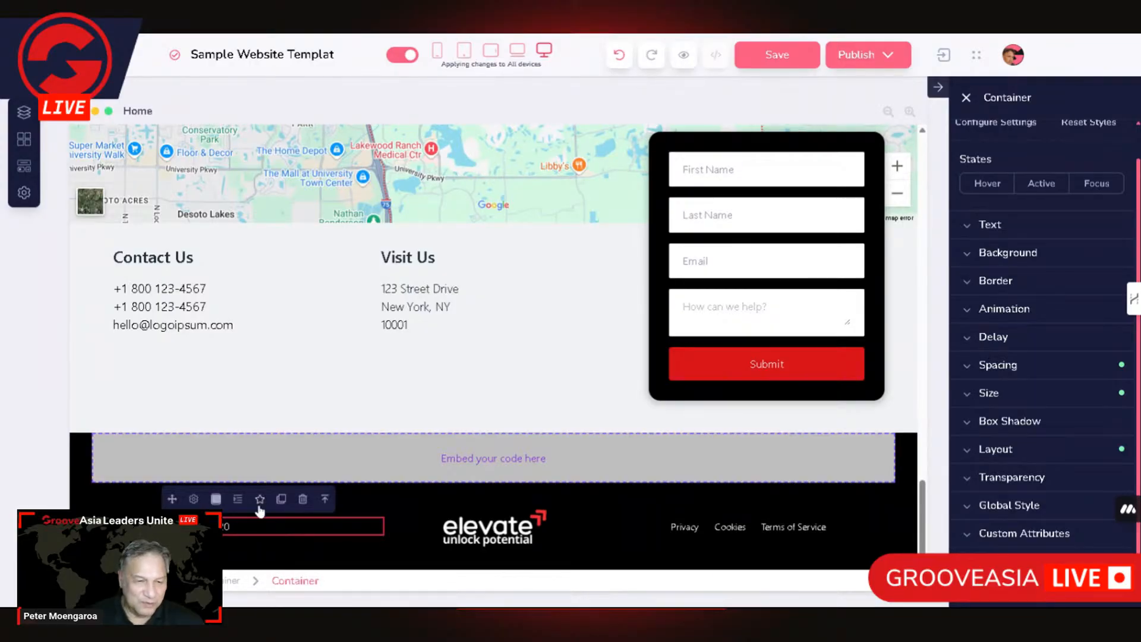
pyautogui.click(227, 527)
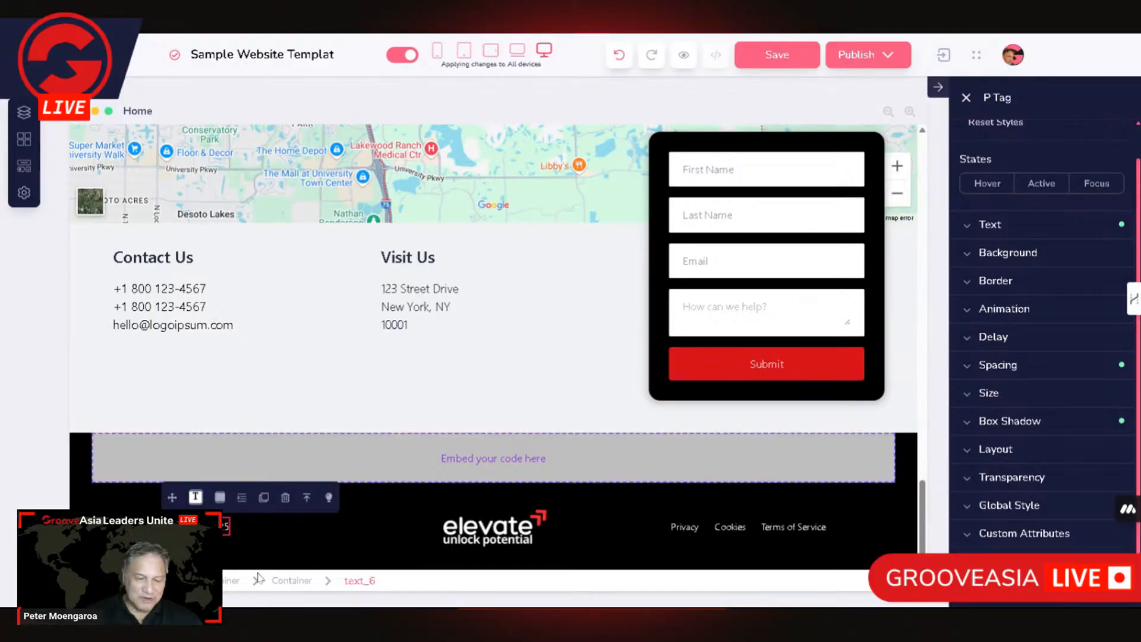
# Save the footer changes to the sample website template
pyautogui.click(654, 552)
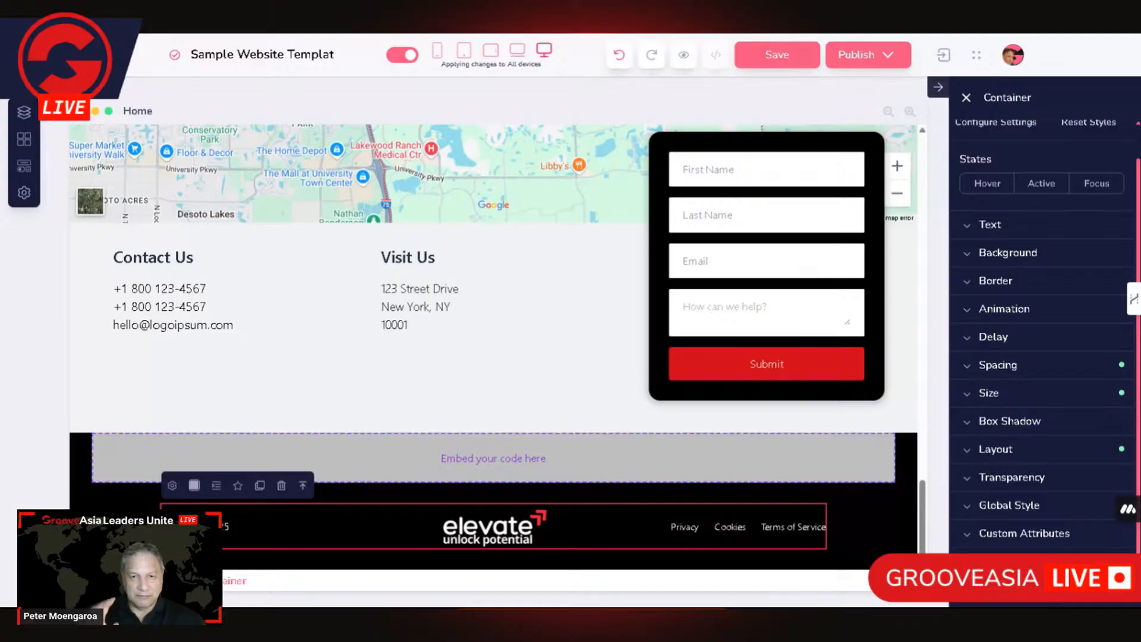
pyautogui.hotkey('ctrl', 's')
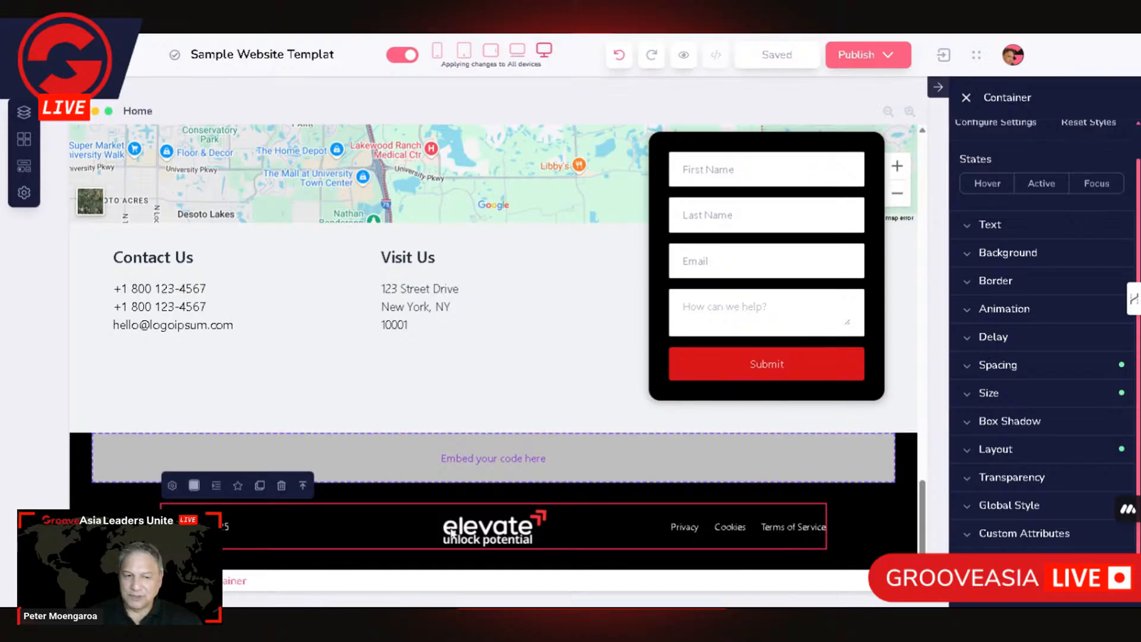
pyautogui.click(807, 489)
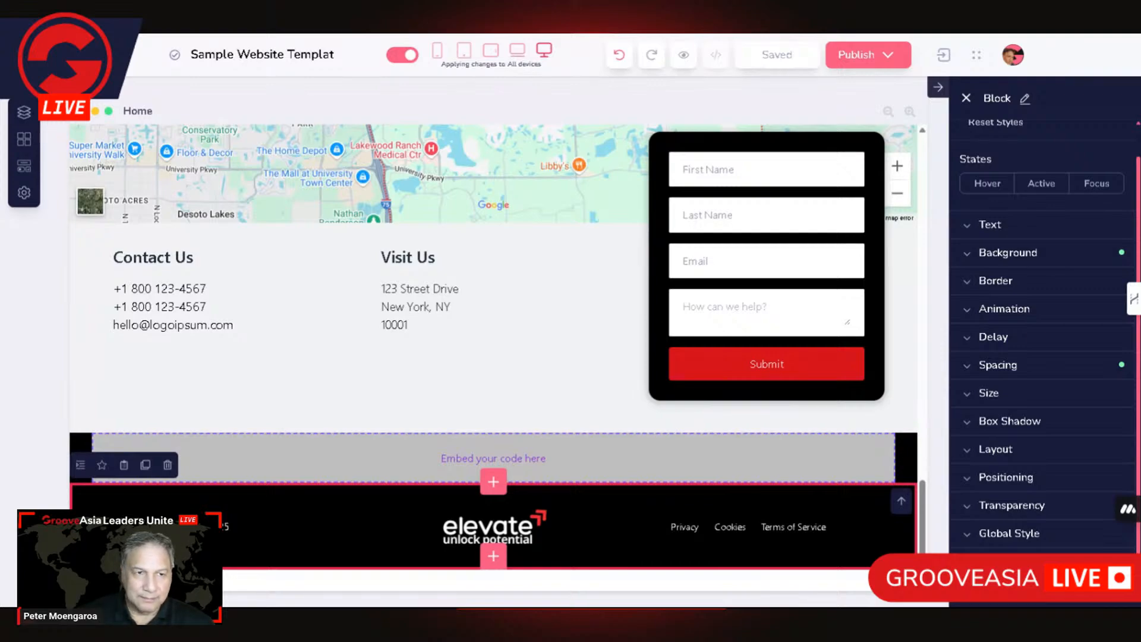
# Switch to ChatGPT and send the message "use super prompt"
pyautogui.hotkey('ctrl', 'Tab')
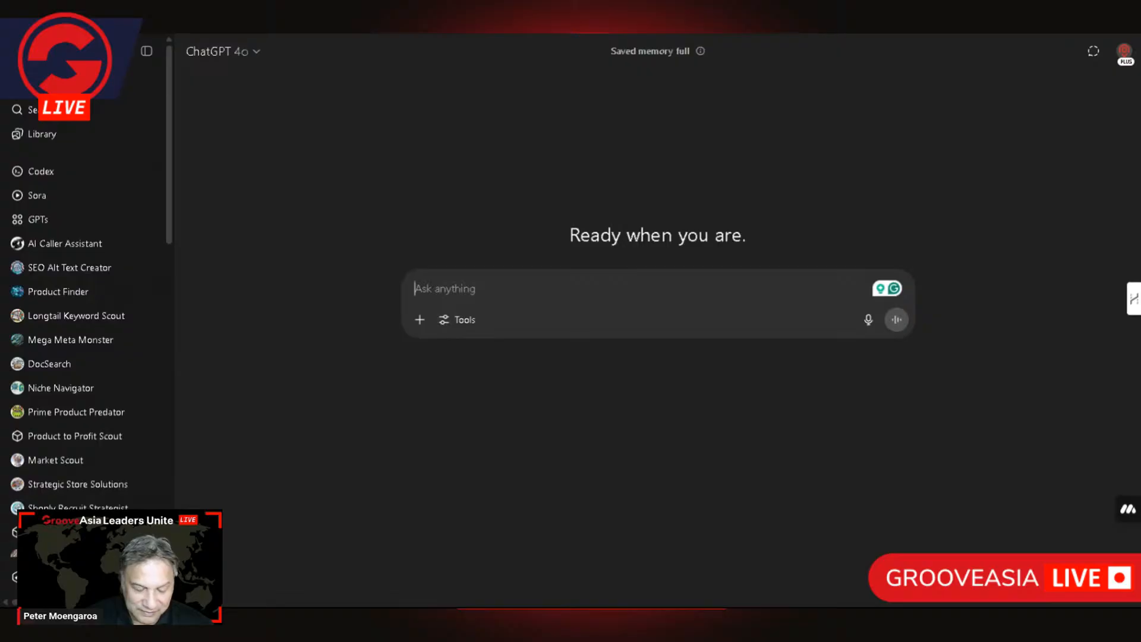
pyautogui.write('use su')
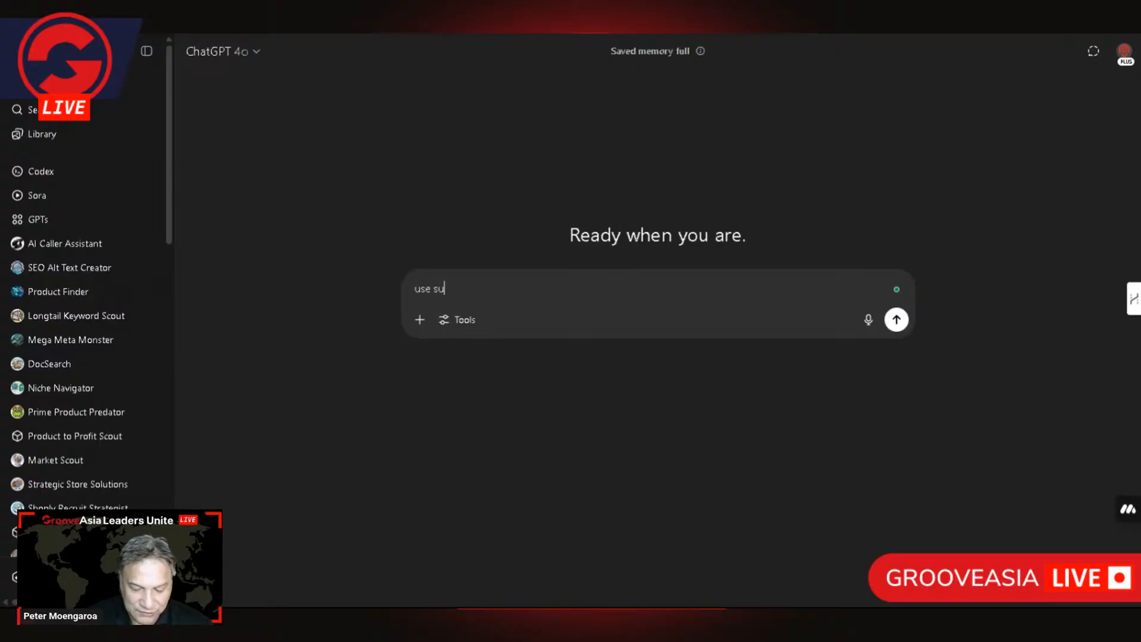
pyautogui.write('per pro')
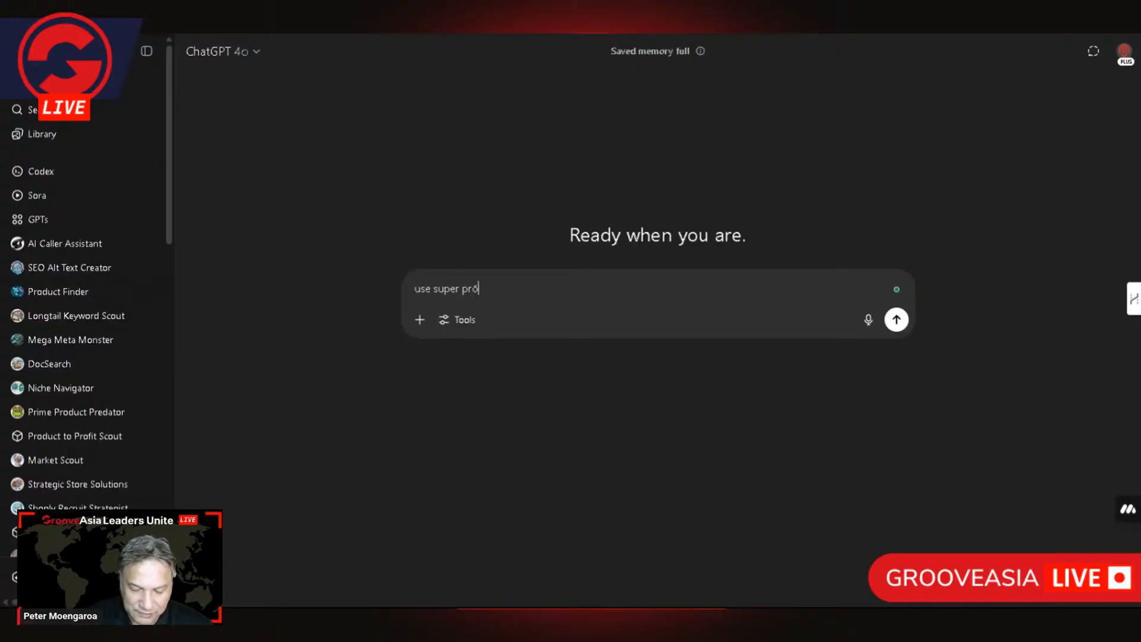
pyautogui.write('mpt')
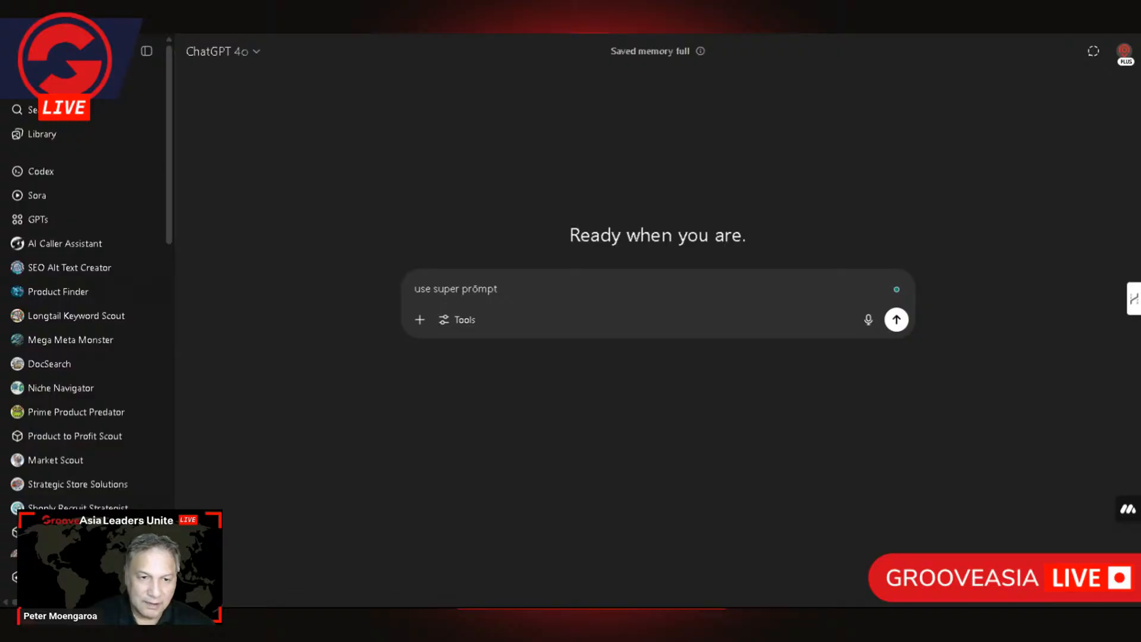
pyautogui.press('Return')
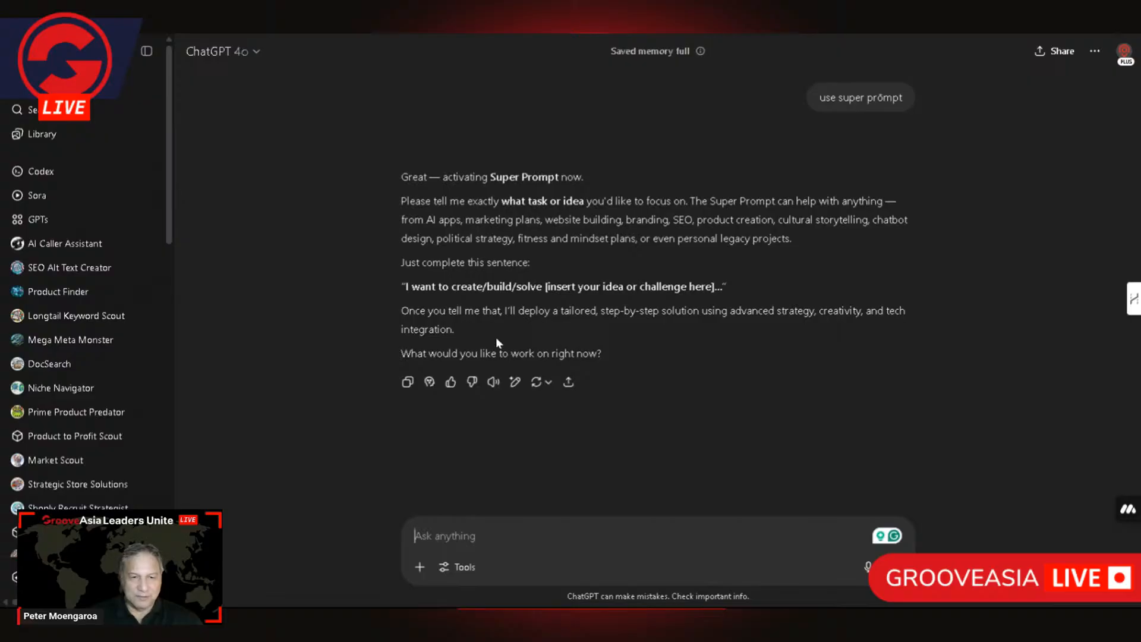
# Copy "I want to create/build/solve [insert your idea or challenge here]" from ChatGPT's reply into the message draft
pyautogui.moveTo(405, 286); pyautogui.dragTo(456, 286)
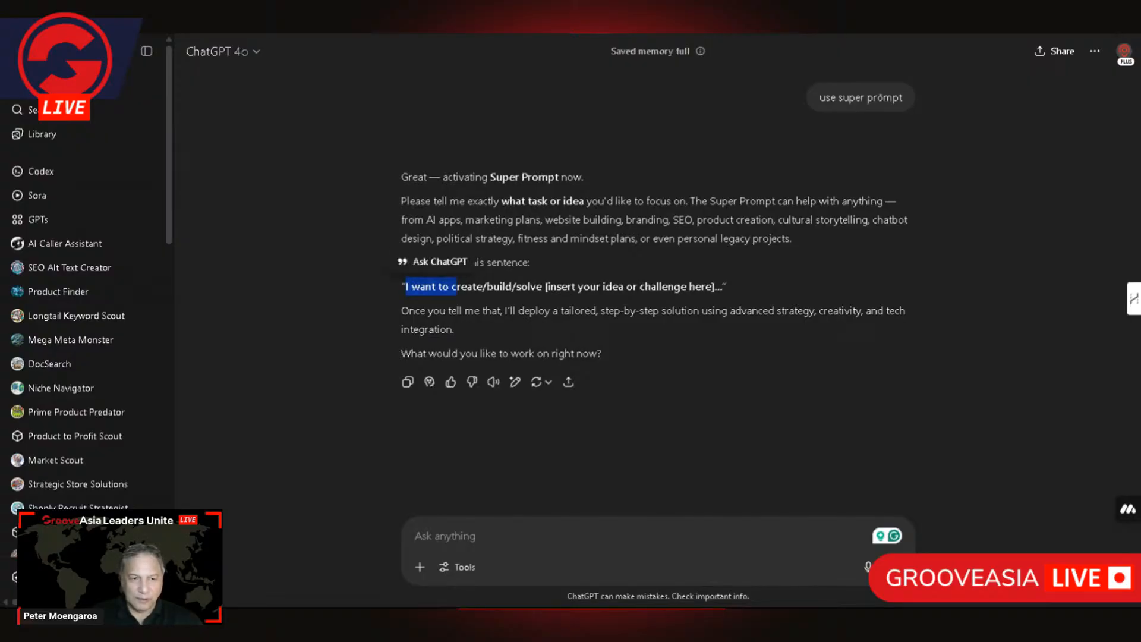
pyautogui.click(416, 287)
pyautogui.moveTo(405, 286); pyautogui.dragTo(715, 287)
pyautogui.hotkey('ctrl', 'c')
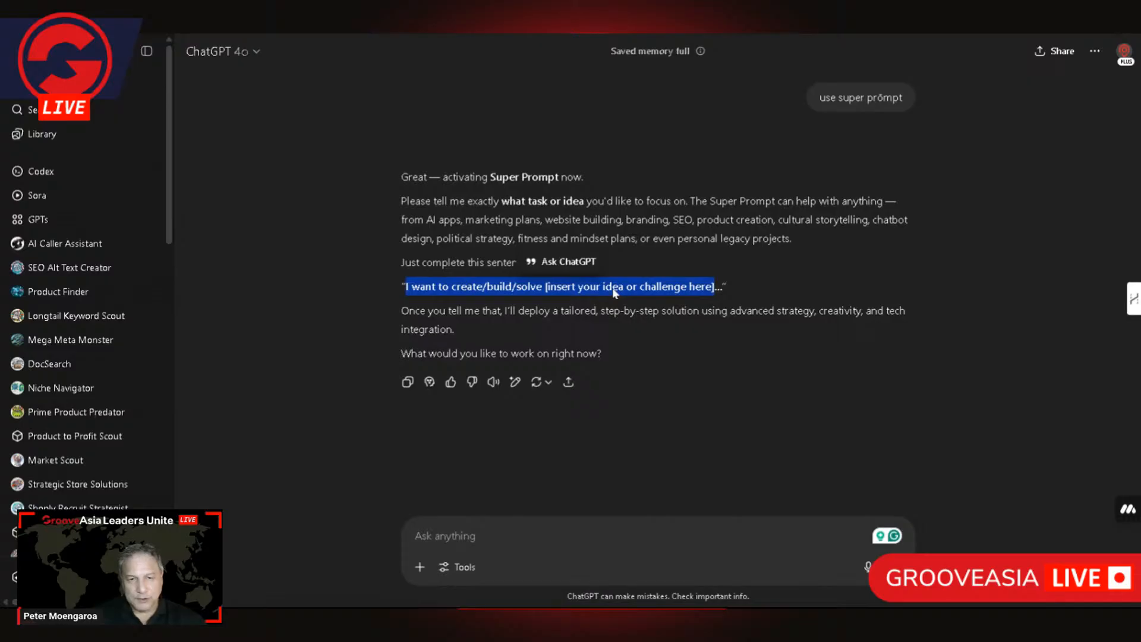
pyautogui.click(449, 535)
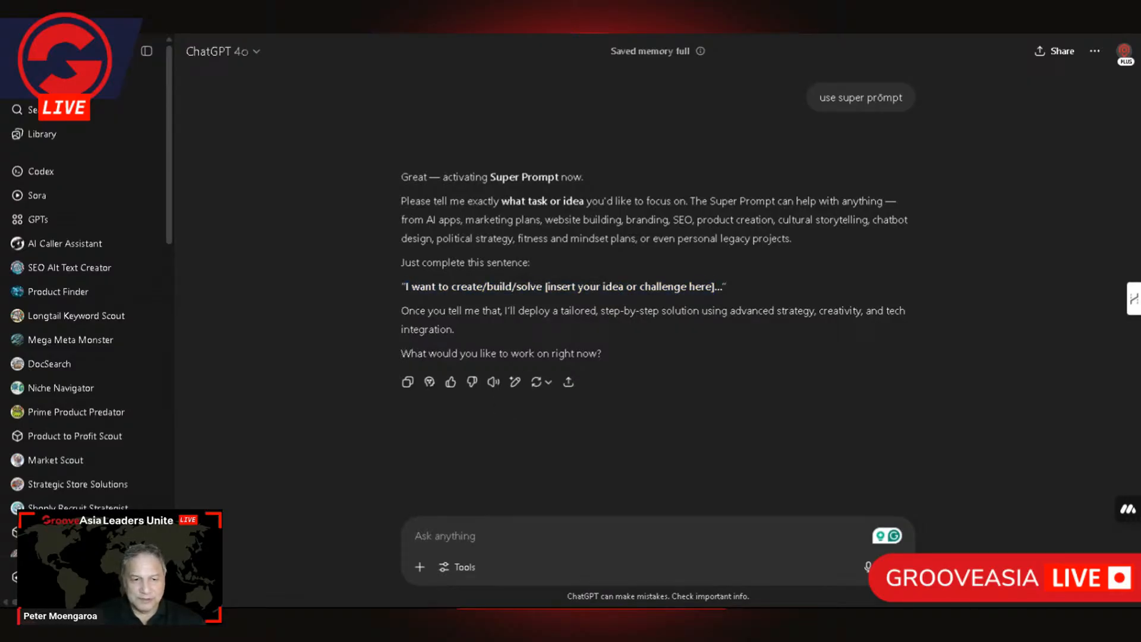
pyautogui.hotkey('ctrl', 'v')
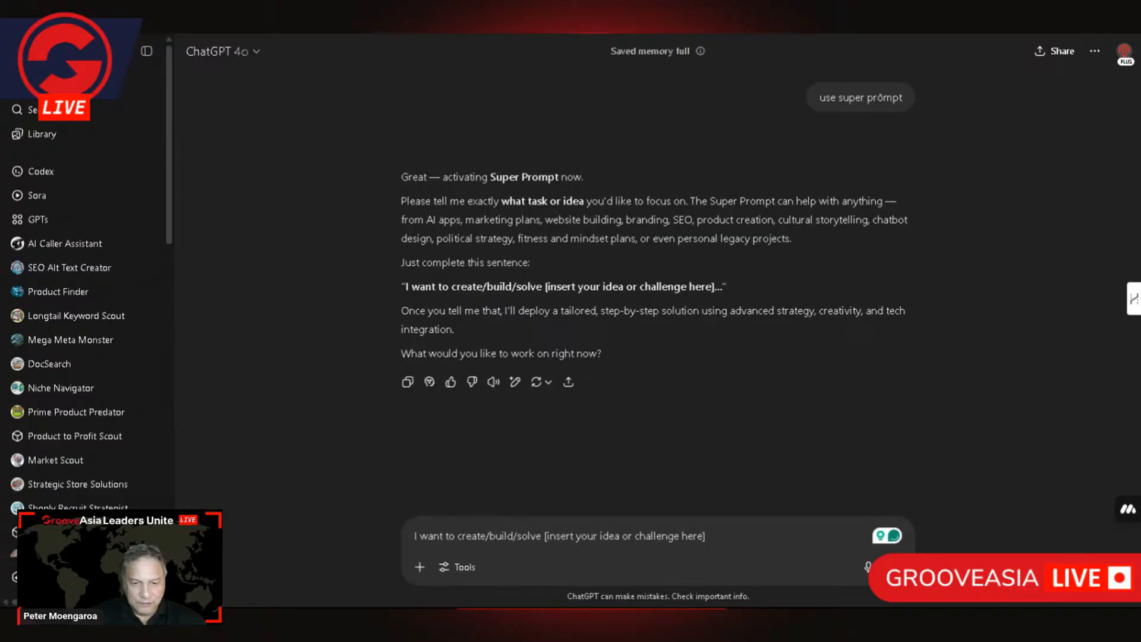
# Rewrite the draft as "I want to create legal pages for my website elevate.cm" and send it
pyautogui.click(544, 535)
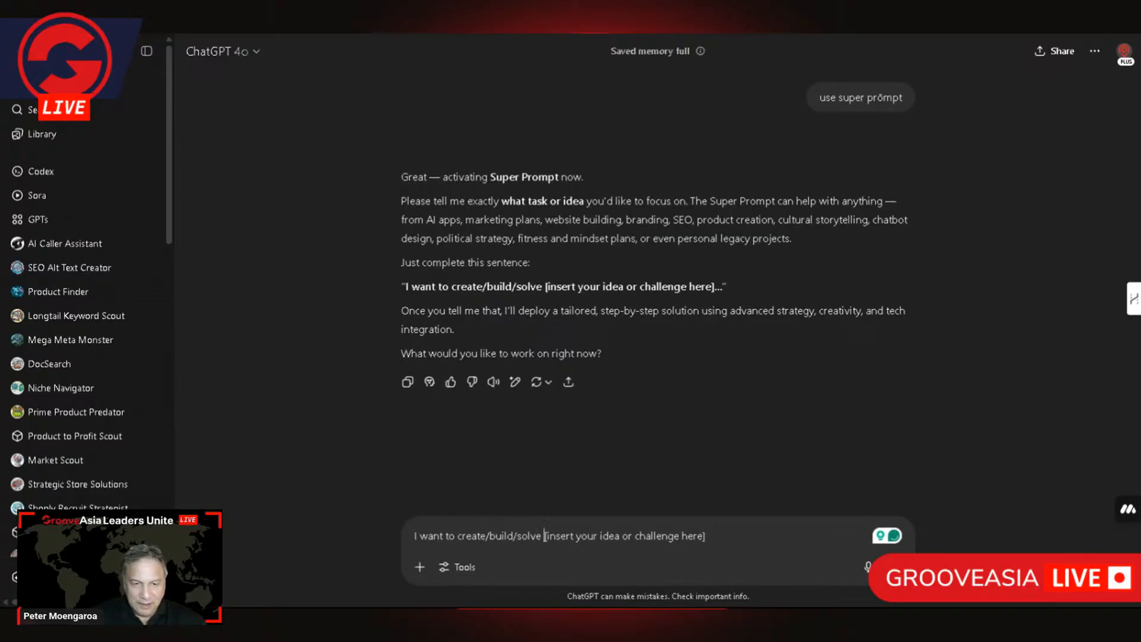
pyautogui.moveTo(486, 536); pyautogui.dragTo(705, 536)
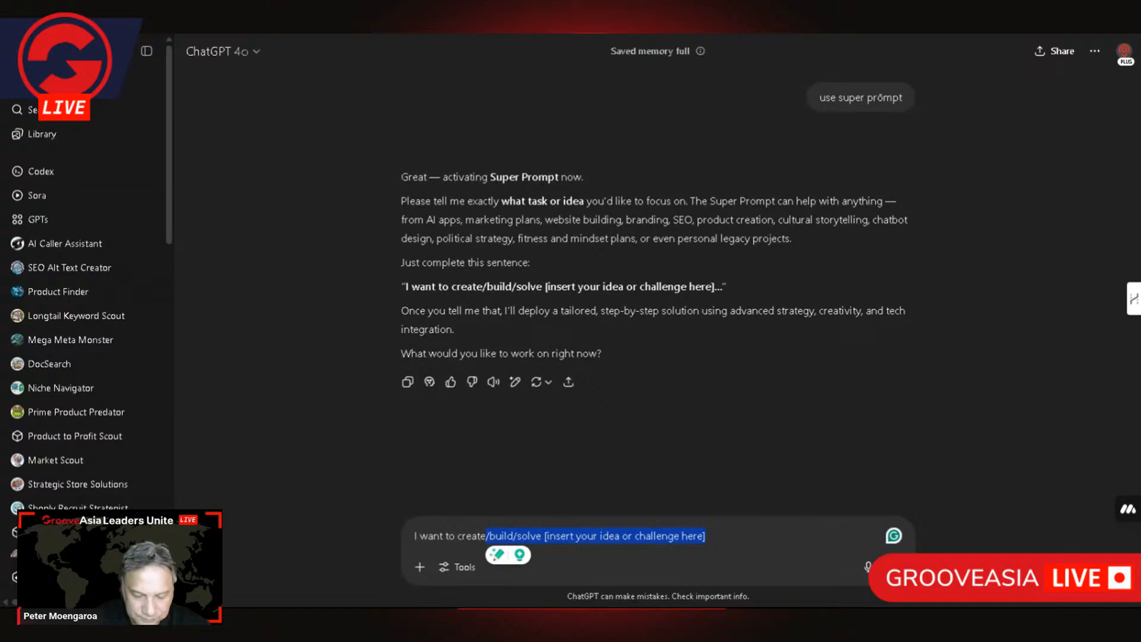
pyautogui.press('BackSpace')
pyautogui.write('le')
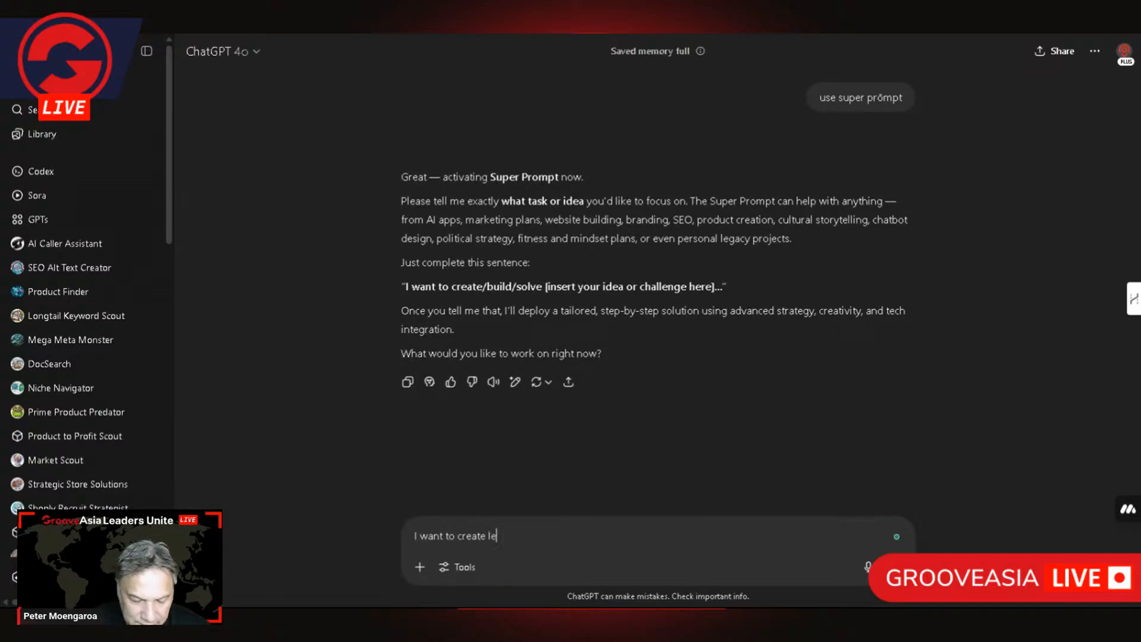
pyautogui.write('gal pages for my')
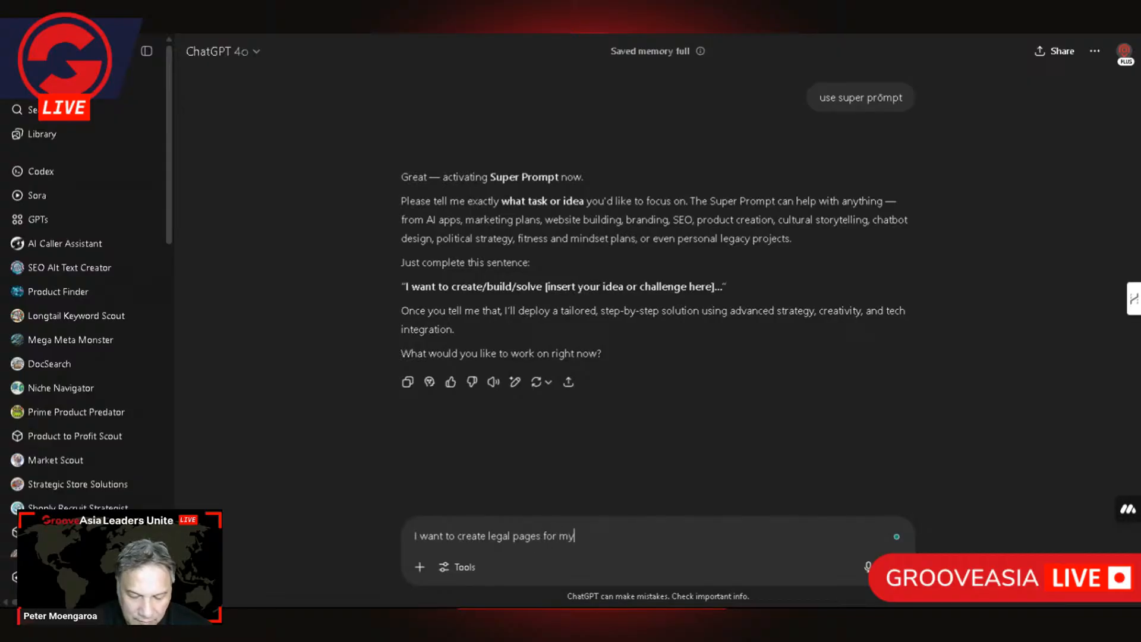
pyautogui.write(' website ')
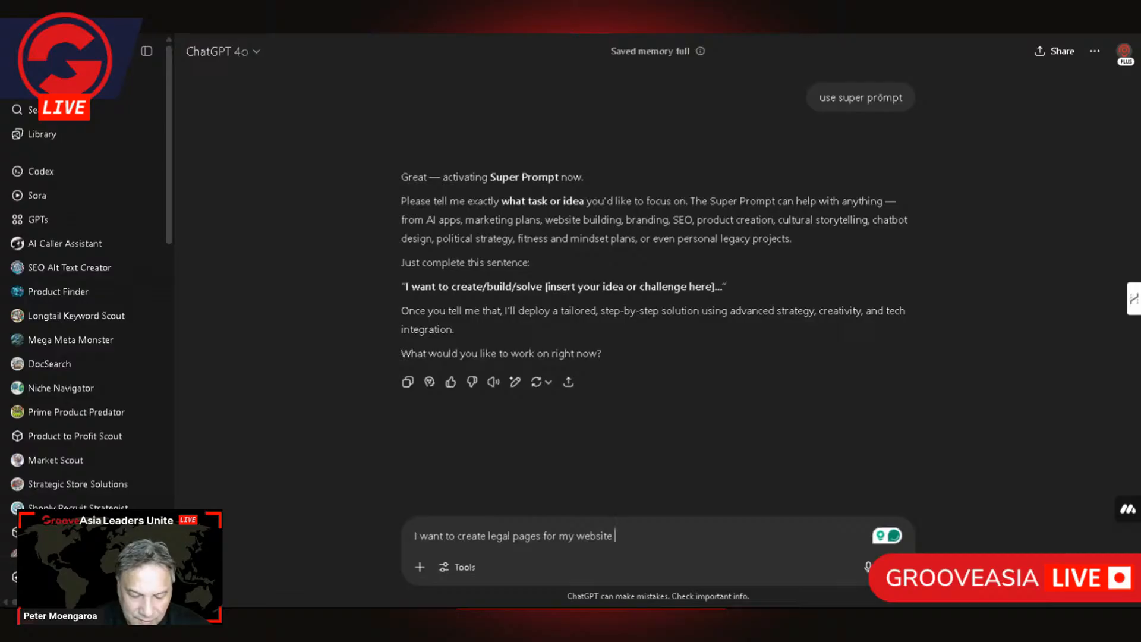
pyautogui.write('el')
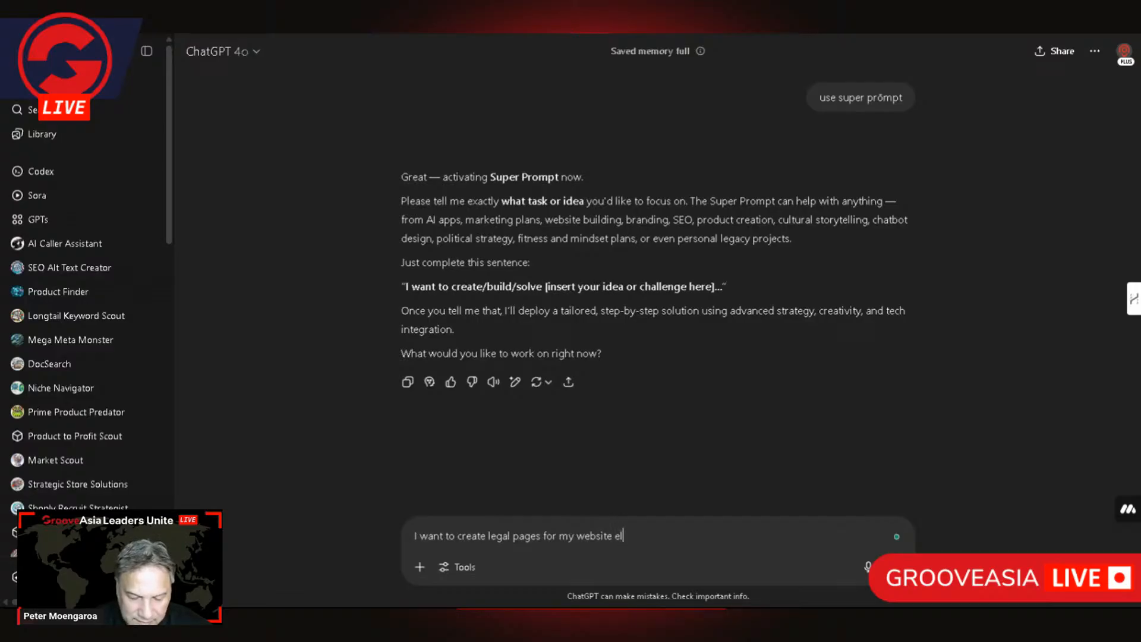
pyautogui.write('evate.cm')
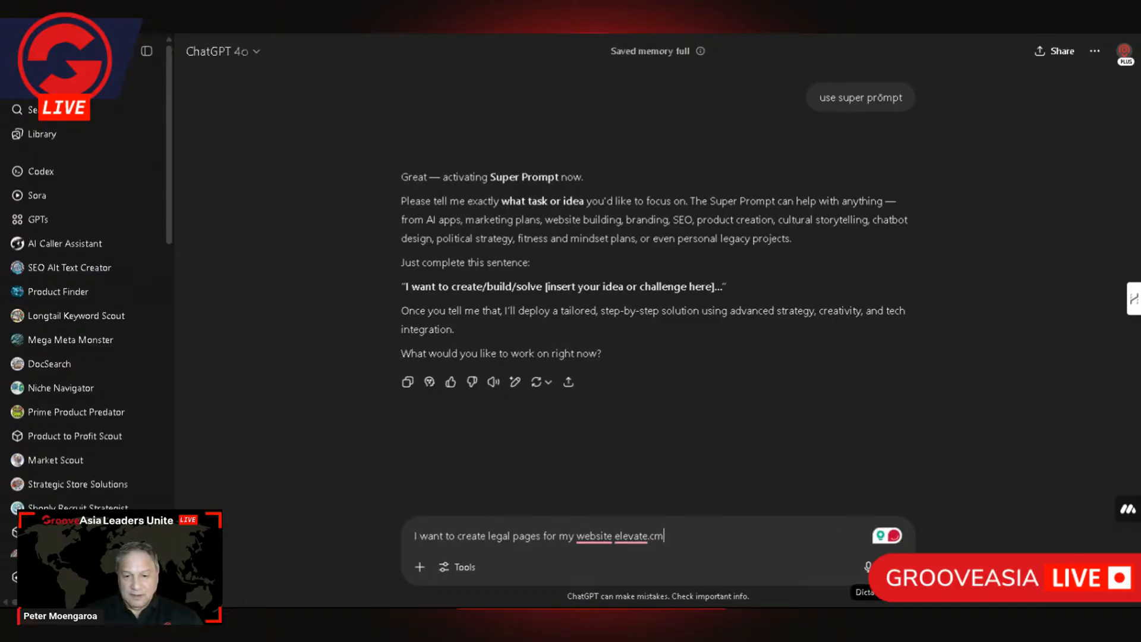
pyautogui.press('Return')
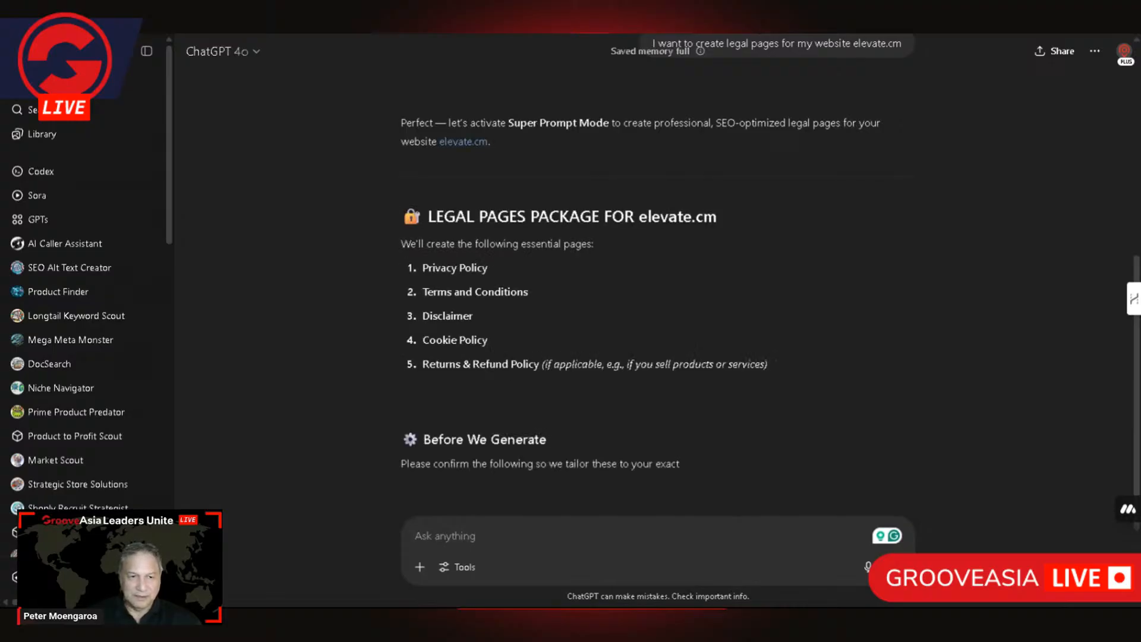
# Review the proposed legal pages package and the "Before We Generate" questions in the reply
pyautogui.scroll(-2, 517, 344)
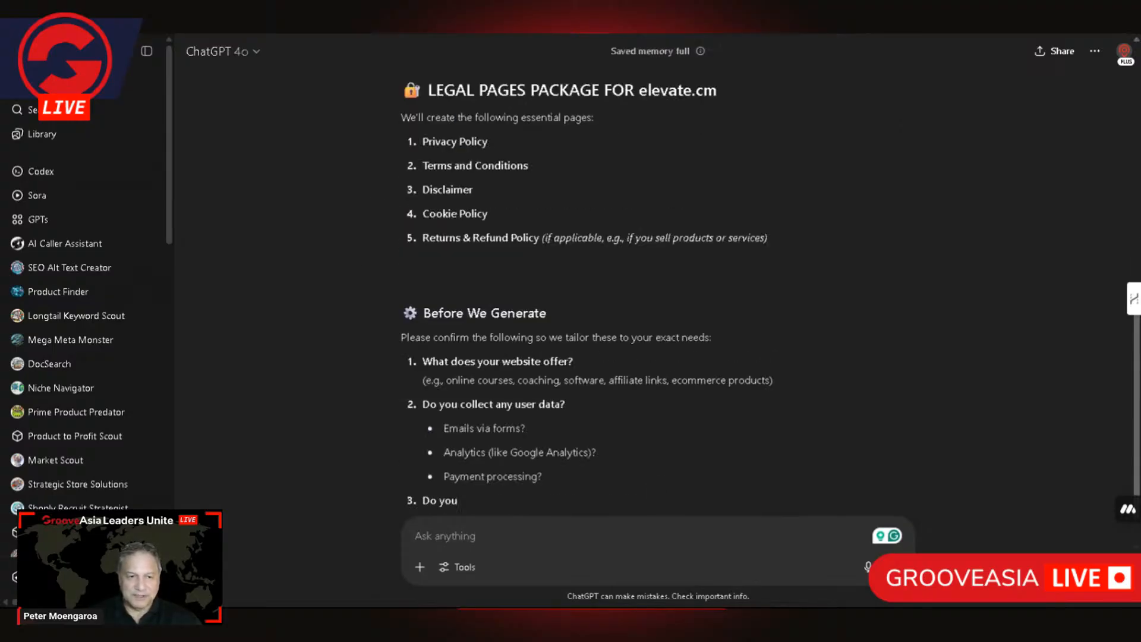
pyautogui.scroll(-1, 517, 344)
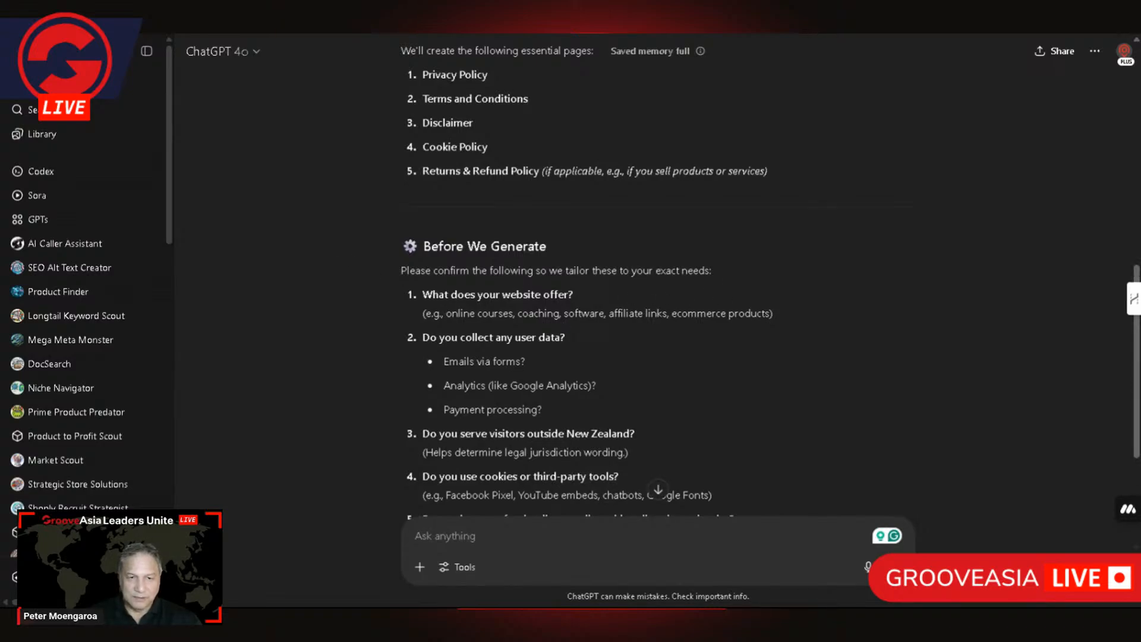
pyautogui.scroll(-3, 616, 277)
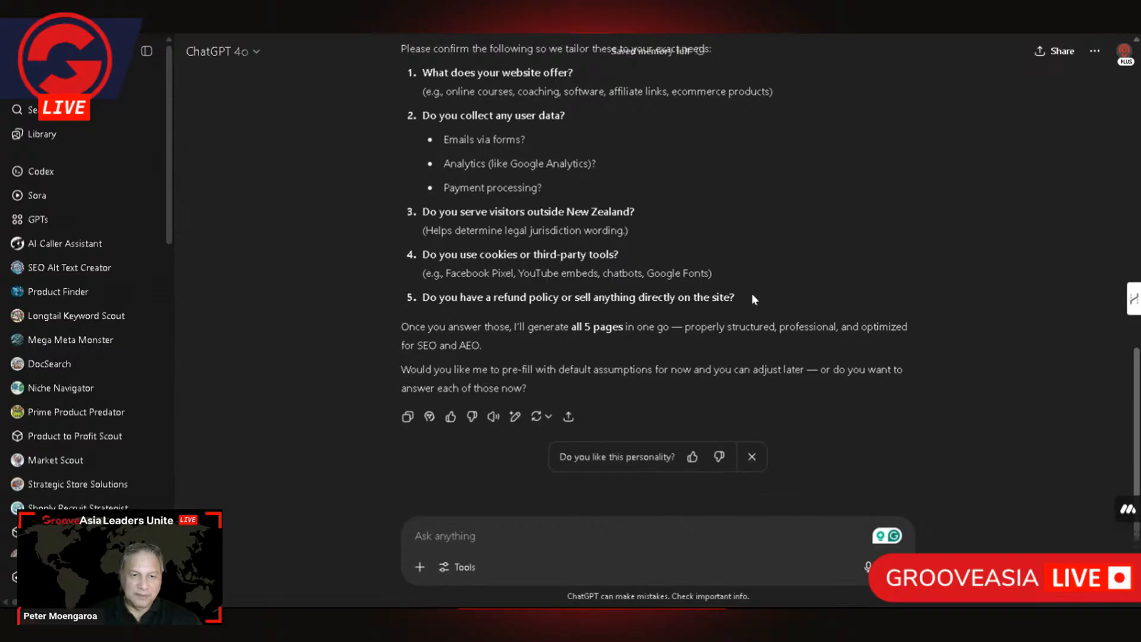
pyautogui.scroll(4, 618, 276)
pyautogui.scroll(-1, 630, 279)
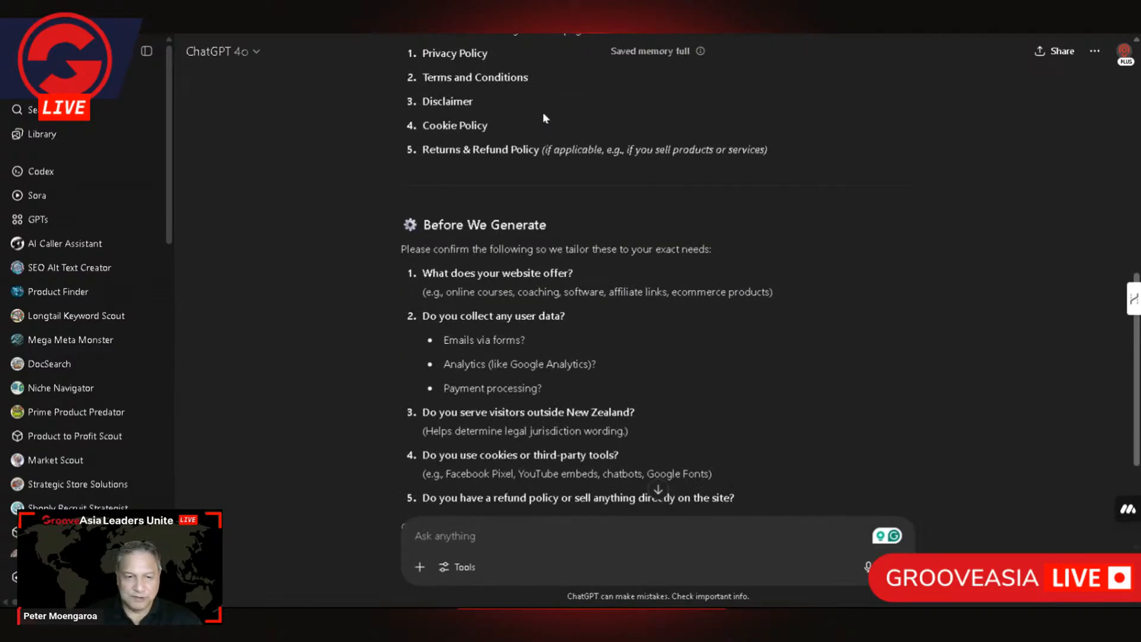
pyautogui.scroll(3, 640, 354)
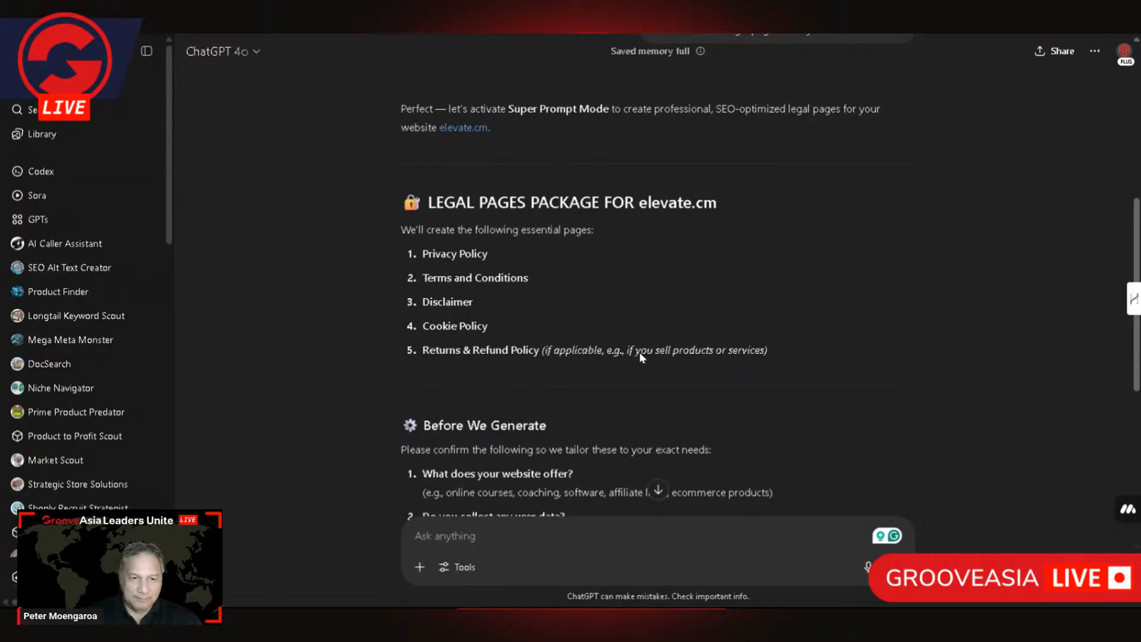
pyautogui.scroll(-3, 639, 354)
pyautogui.scroll(3, 528, 248)
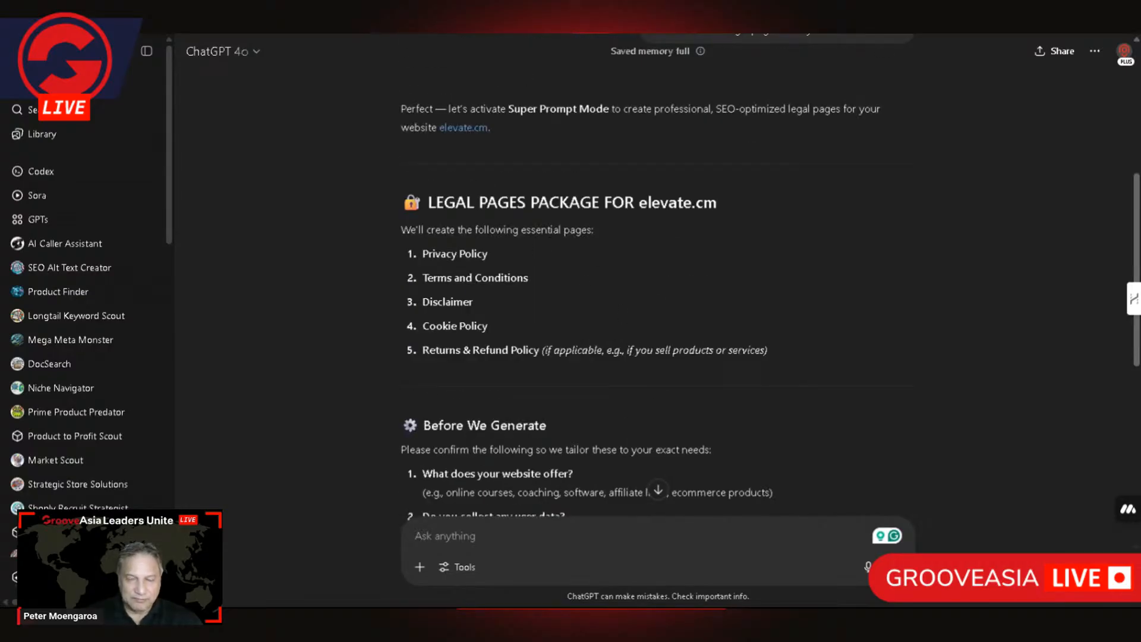
pyautogui.scroll(1, 657, 298)
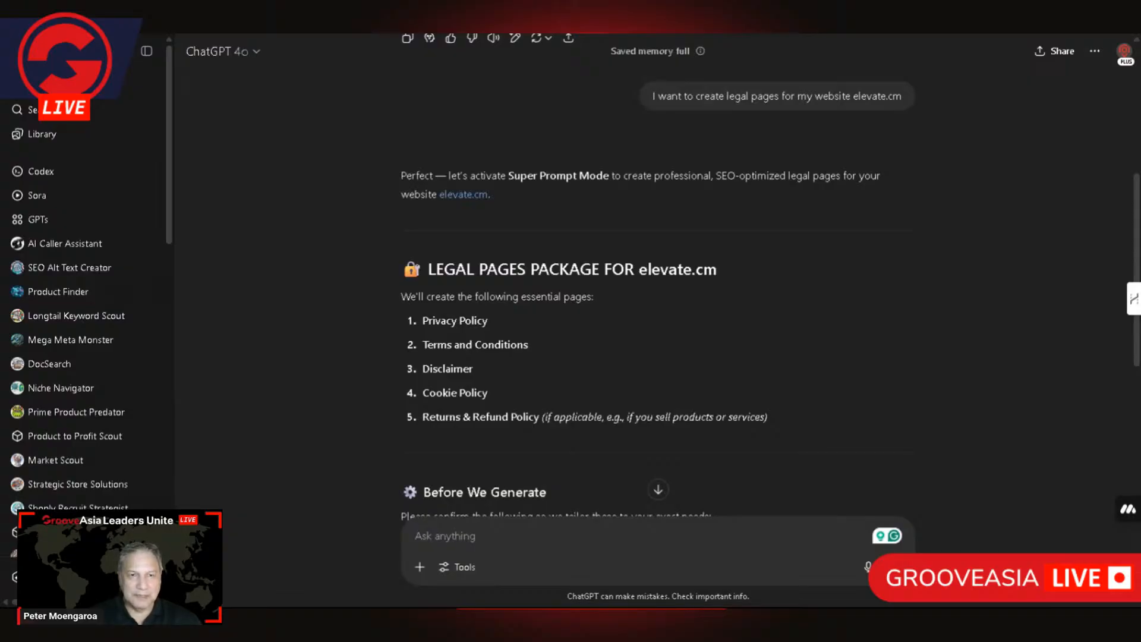
pyautogui.scroll(-5, 642, 380)
pyautogui.scroll(3, 648, 394)
pyautogui.scroll(-1, 647, 392)
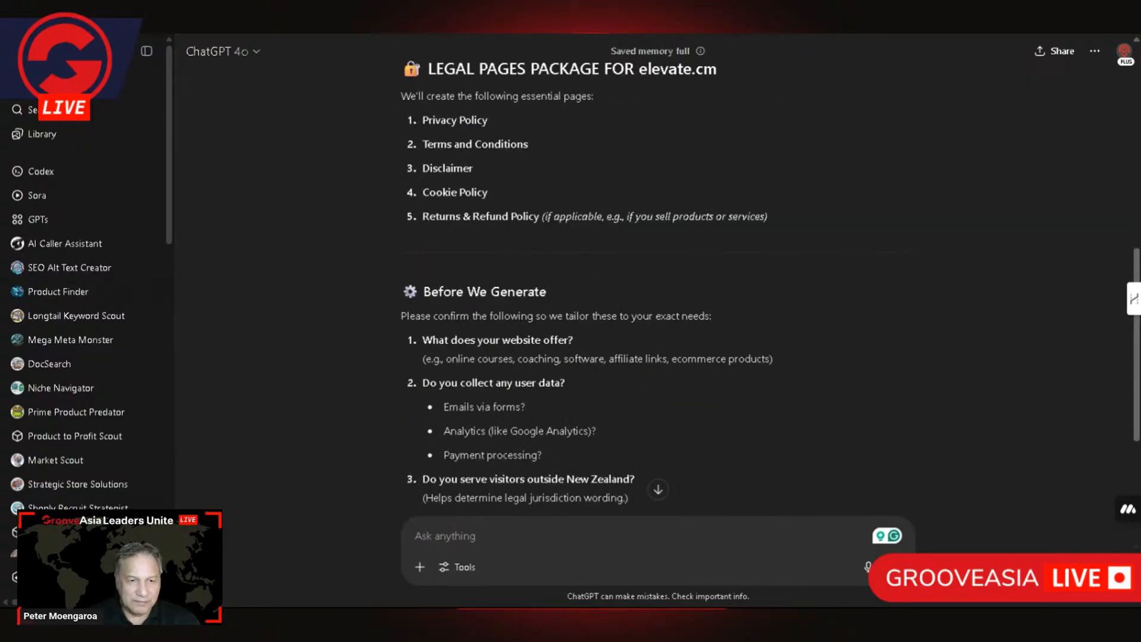
pyautogui.scroll(-2, 653, 297)
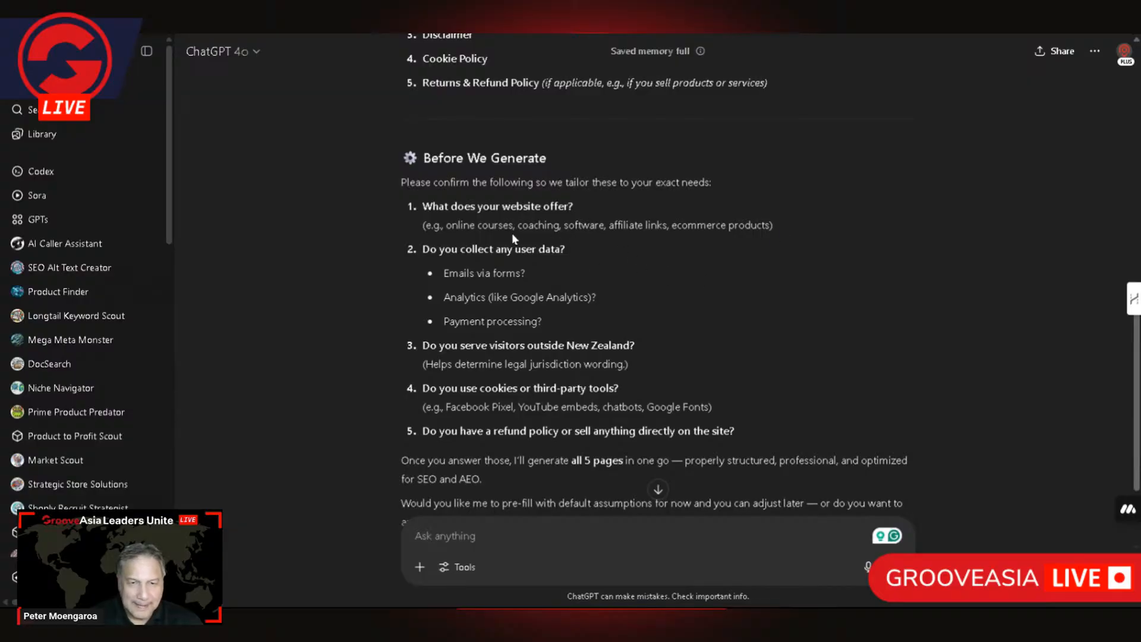
# Draft answer 1 as "online courses, coaching, software, affiliate links", copying the wording from the examples under the first question
pyautogui.moveTo(447, 224); pyautogui.dragTo(771, 224)
pyautogui.scroll(-1, 718, 224)
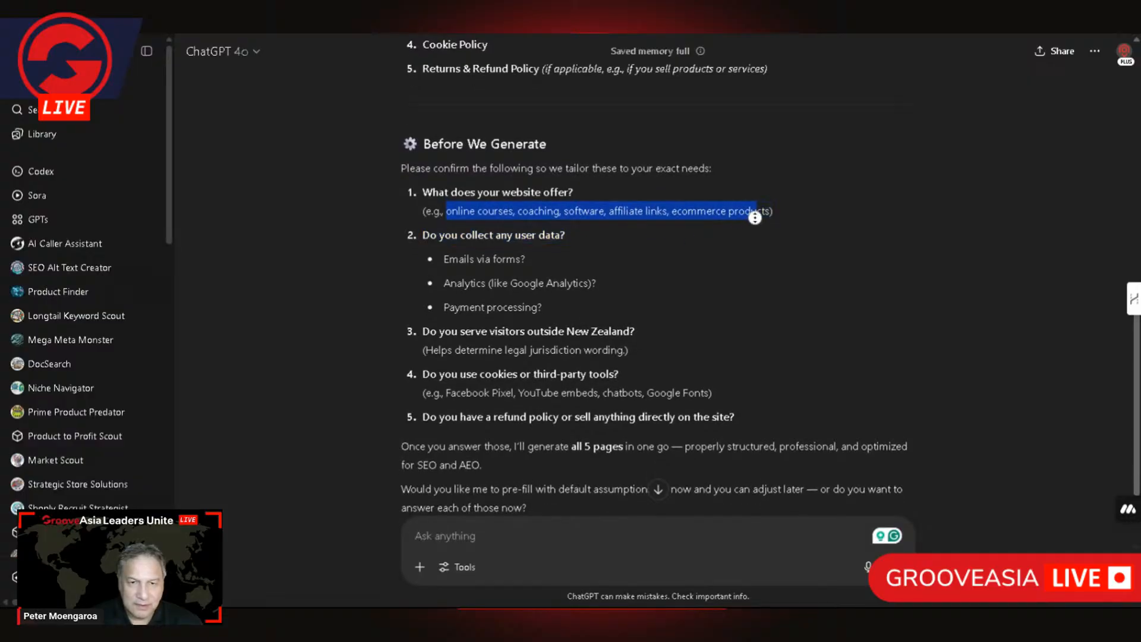
pyautogui.moveTo(659, 224)
pyautogui.mouseDown()
pyautogui.moveTo(575, 208)
pyautogui.moveTo(670, 217)
pyautogui.mouseUp()
pyautogui.hotkey('ctrl', 'c')
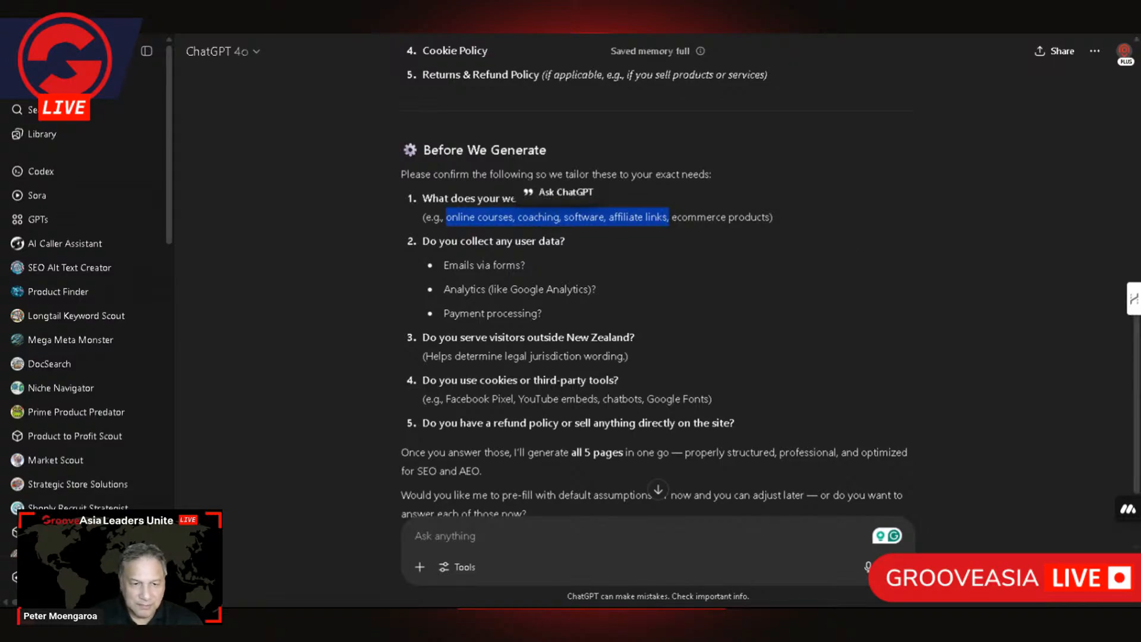
pyautogui.click(444, 536)
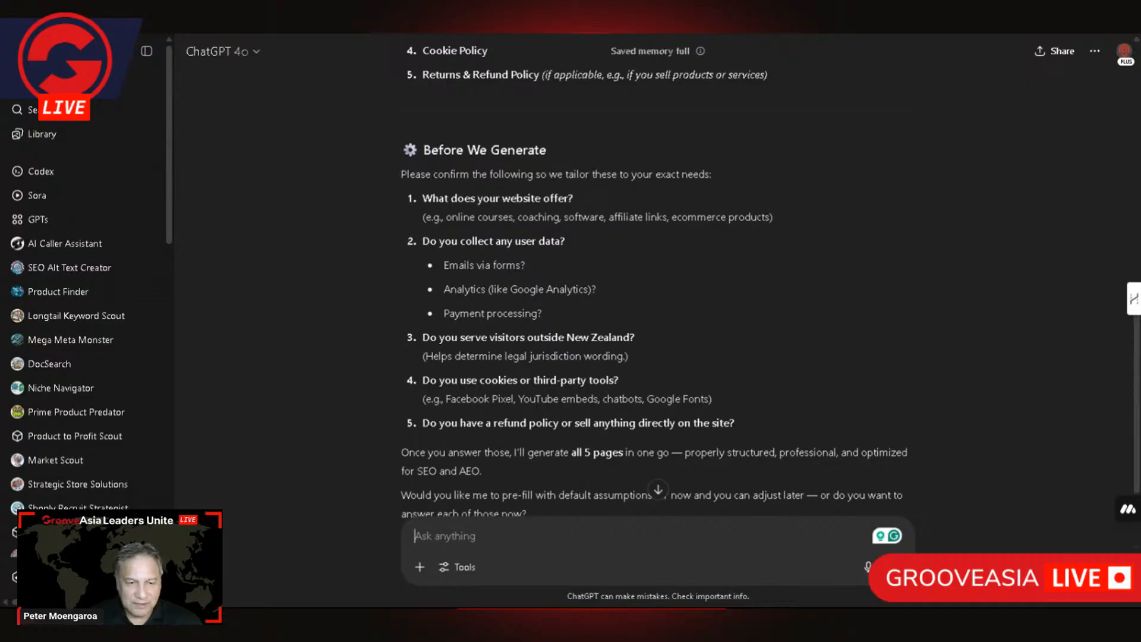
pyautogui.write('1.')
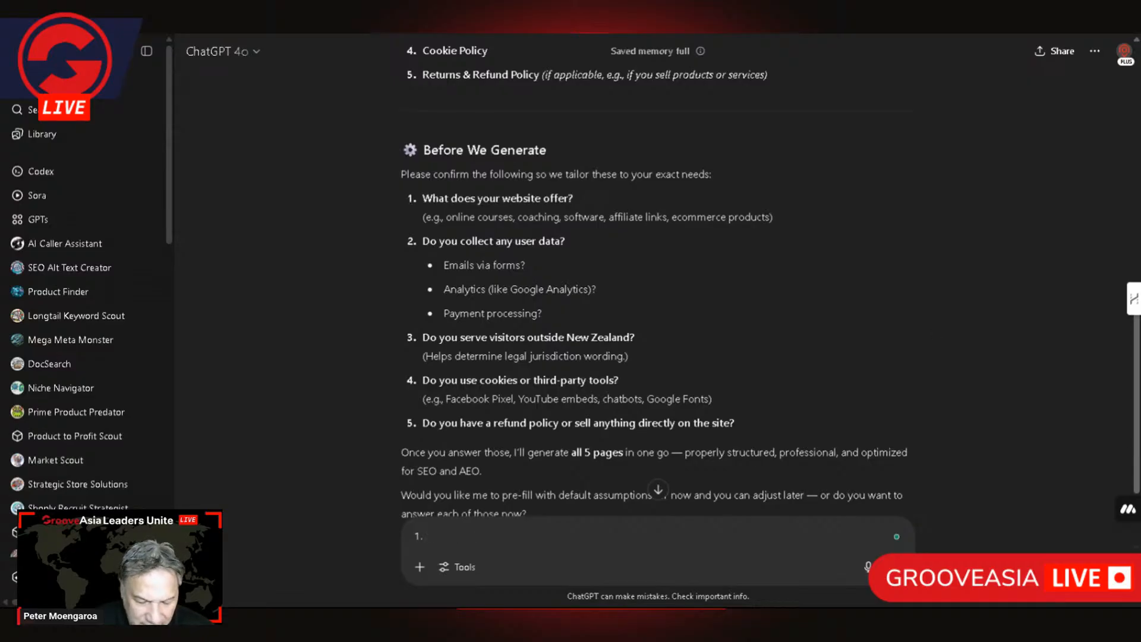
pyautogui.hotkey('ctrl', 'v')
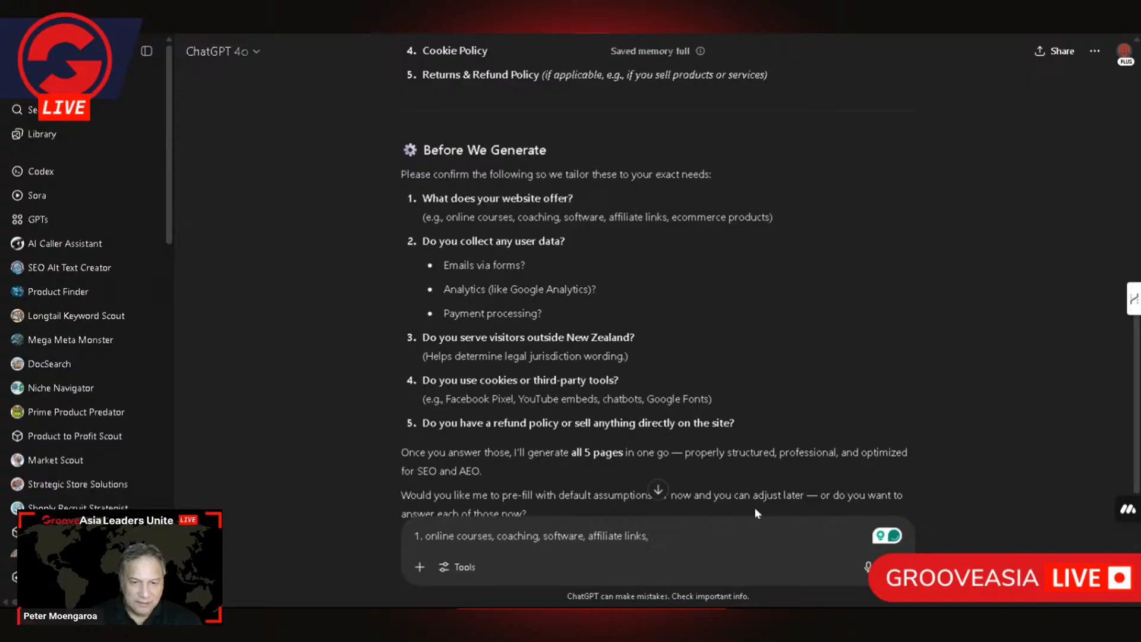
pyautogui.press('BackSpace')
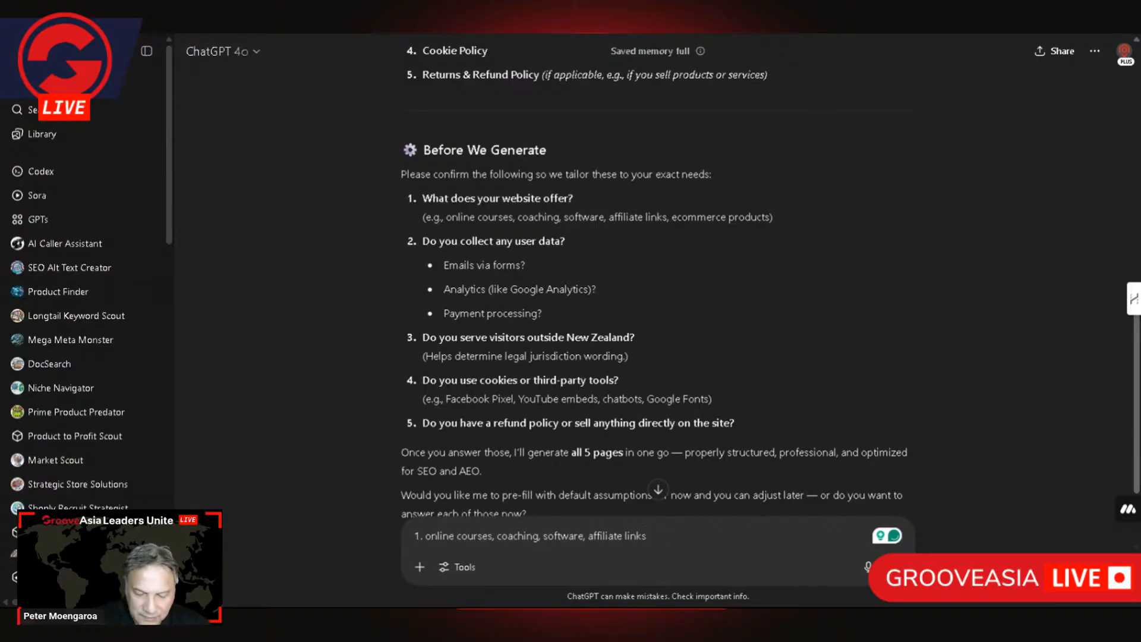
# Add answer 2 to the message draft as "Yes. All 3" on a new line
pyautogui.hotkey('shift', 'Return')
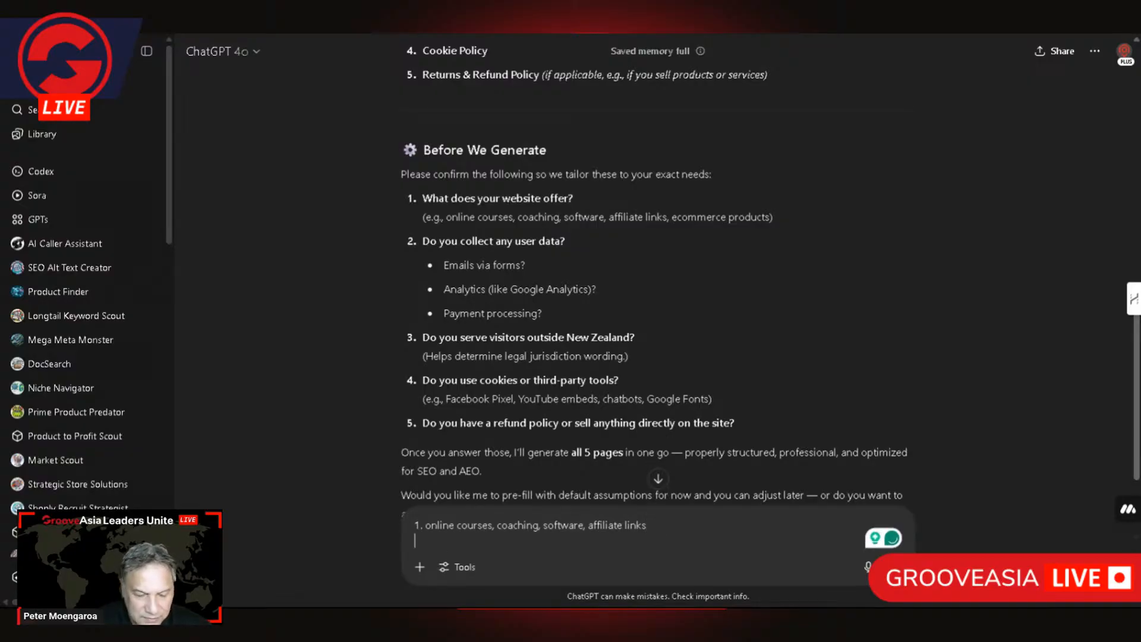
pyautogui.write('2.')
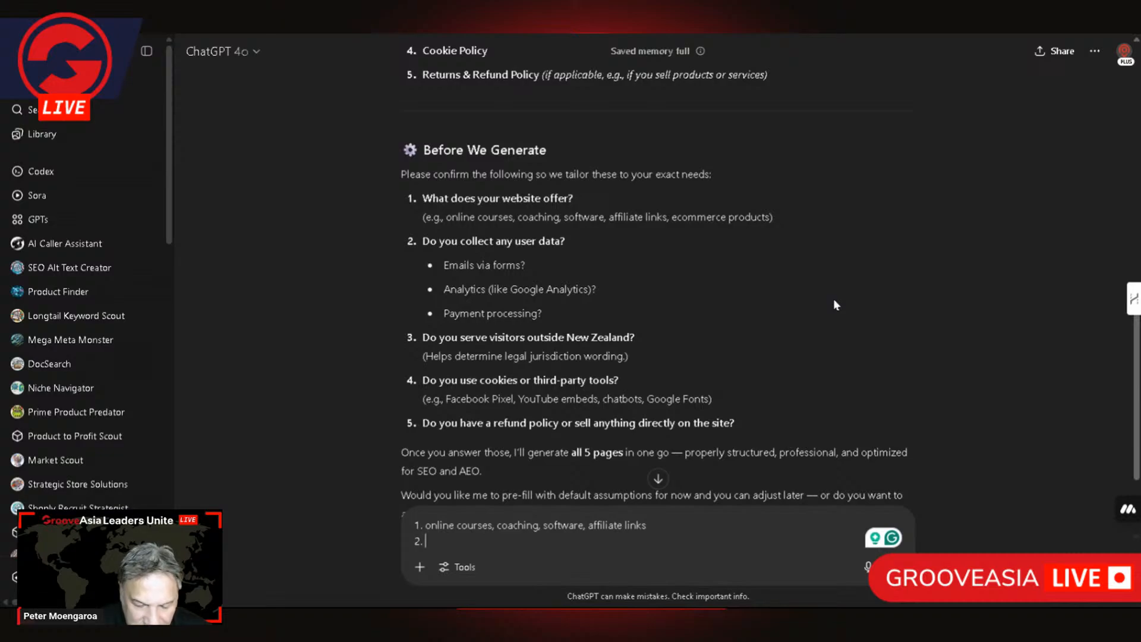
pyautogui.write('Yes')
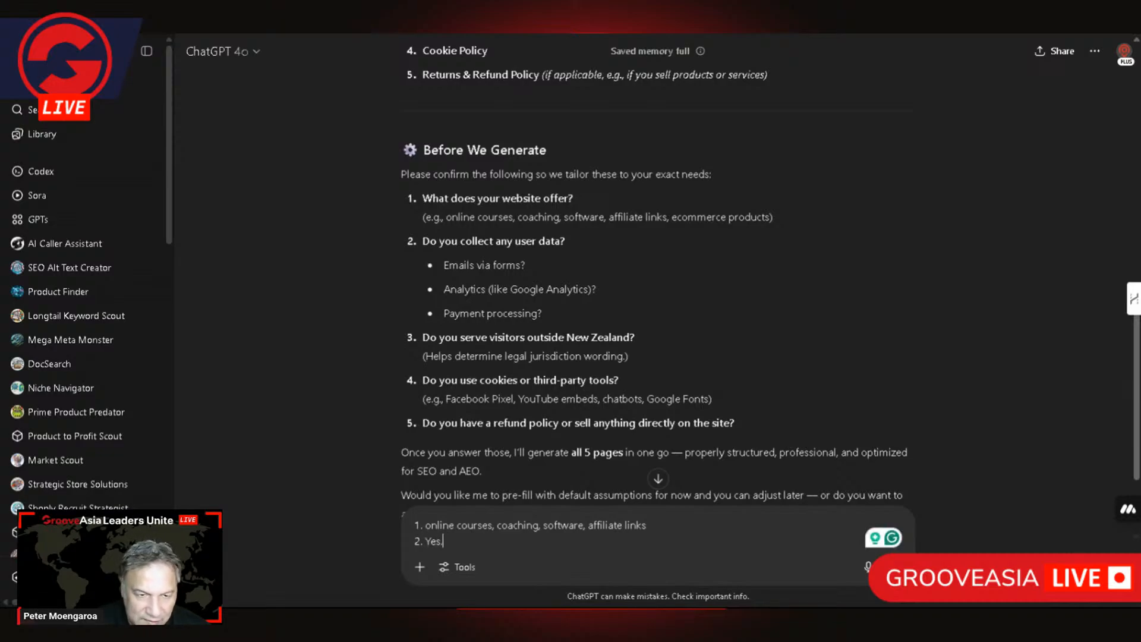
pyautogui.write('. All ')
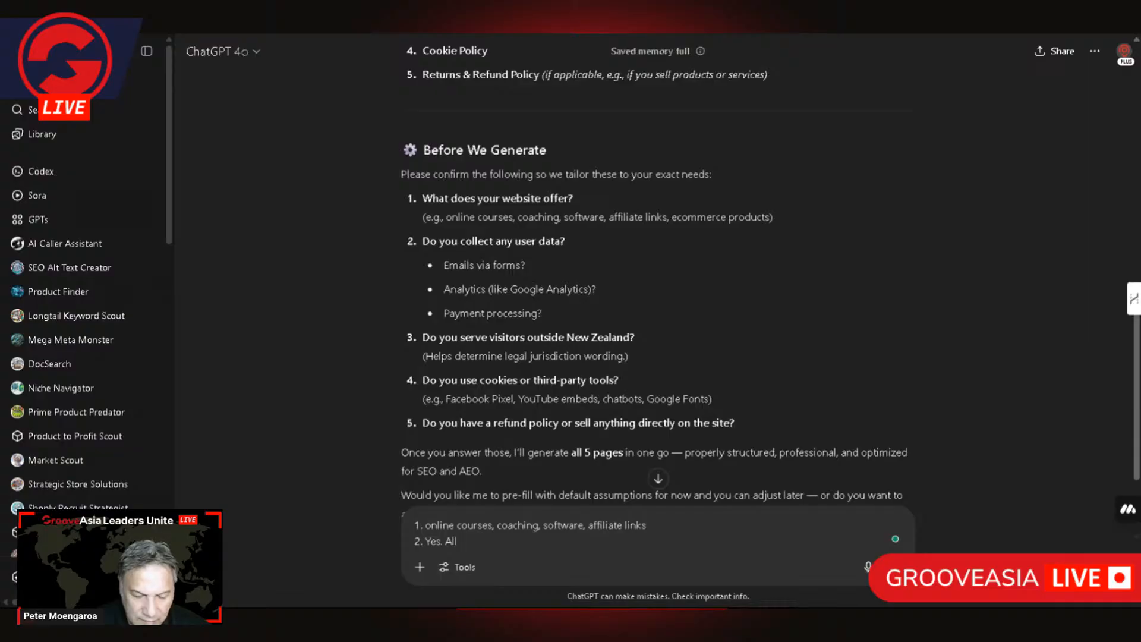
pyautogui.write('3')
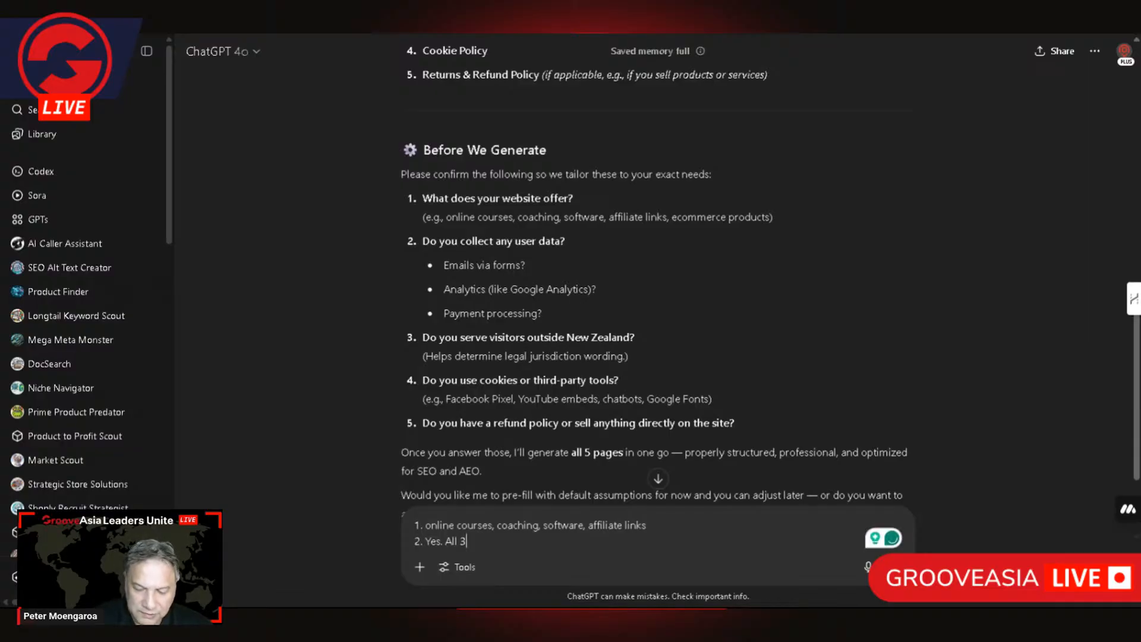
# Add answers 3 and 4 to the draft on separate numbered lines, each answered "Yes"
pyautogui.hotkey('shift', 'Return')
pyautogui.write('3.')
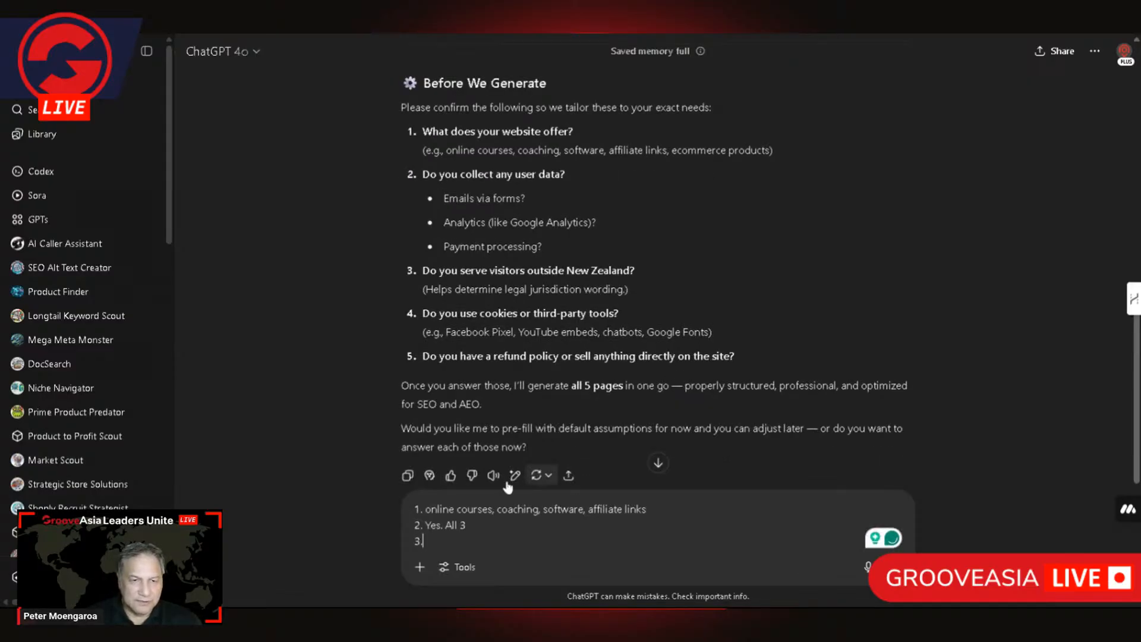
pyautogui.write(' Ye')
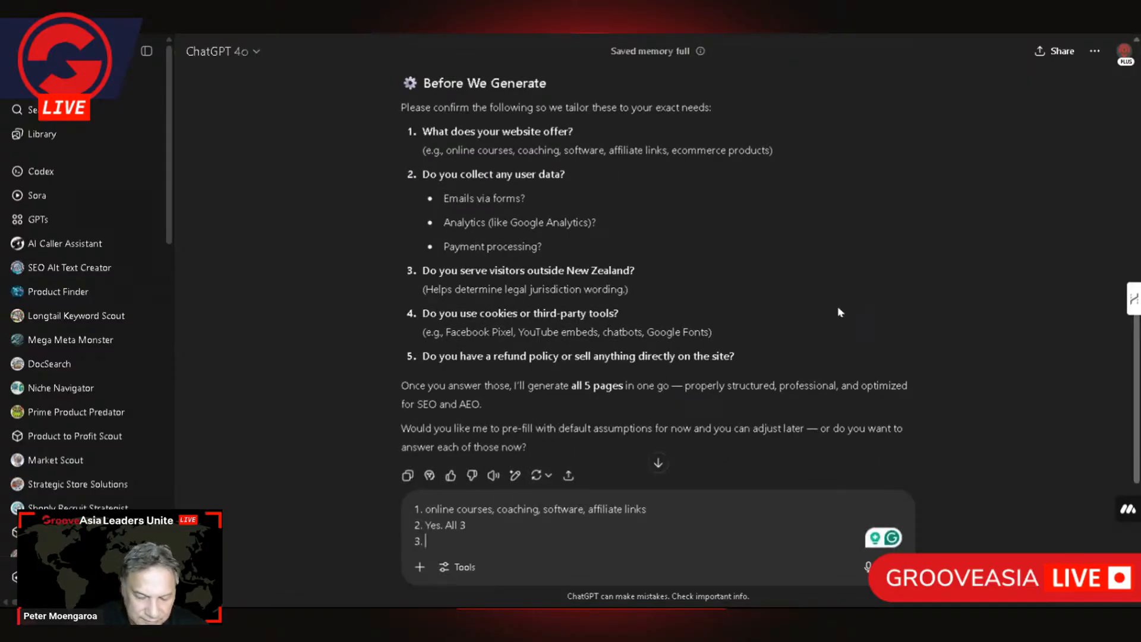
pyautogui.write('s')
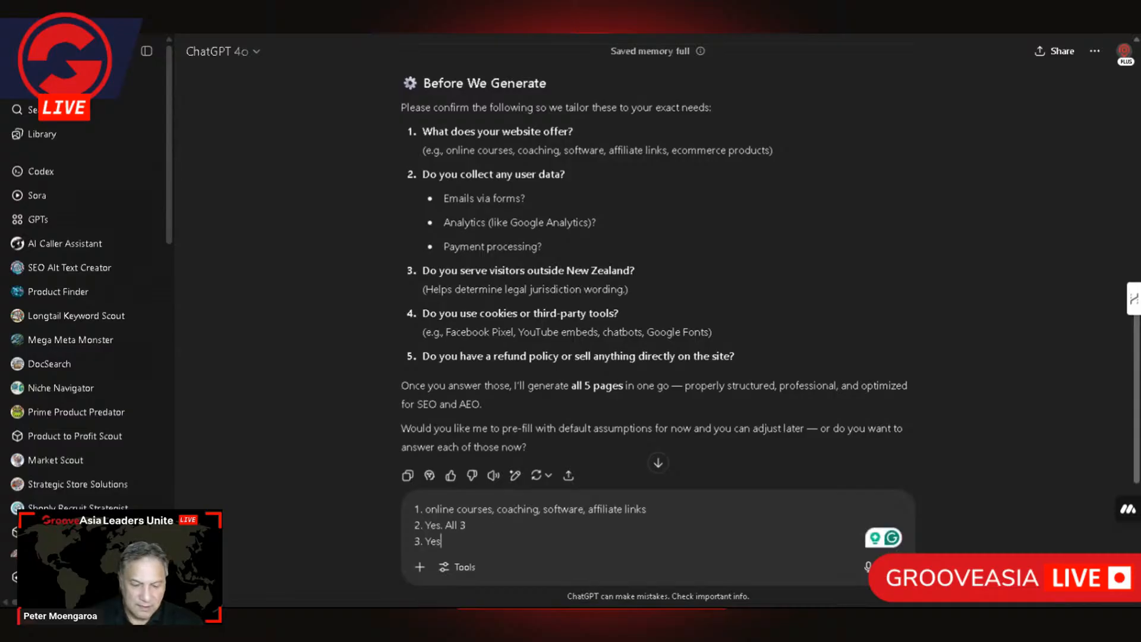
pyautogui.hotkey('shift', 'Return')
pyautogui.write('4.')
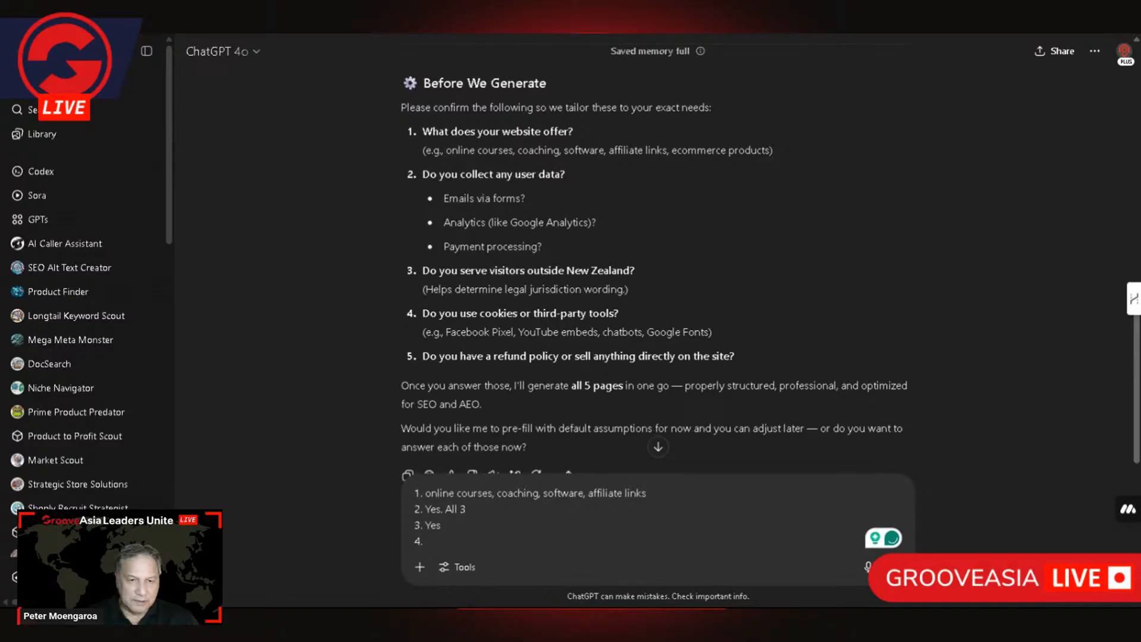
pyautogui.write(' Y')
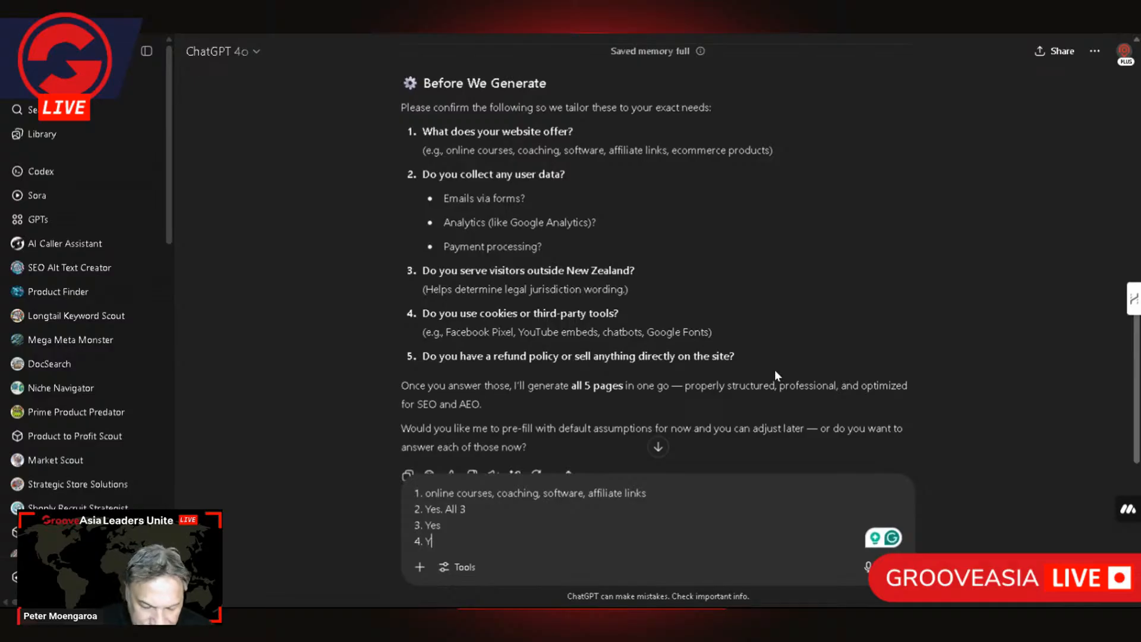
pyautogui.write('es')
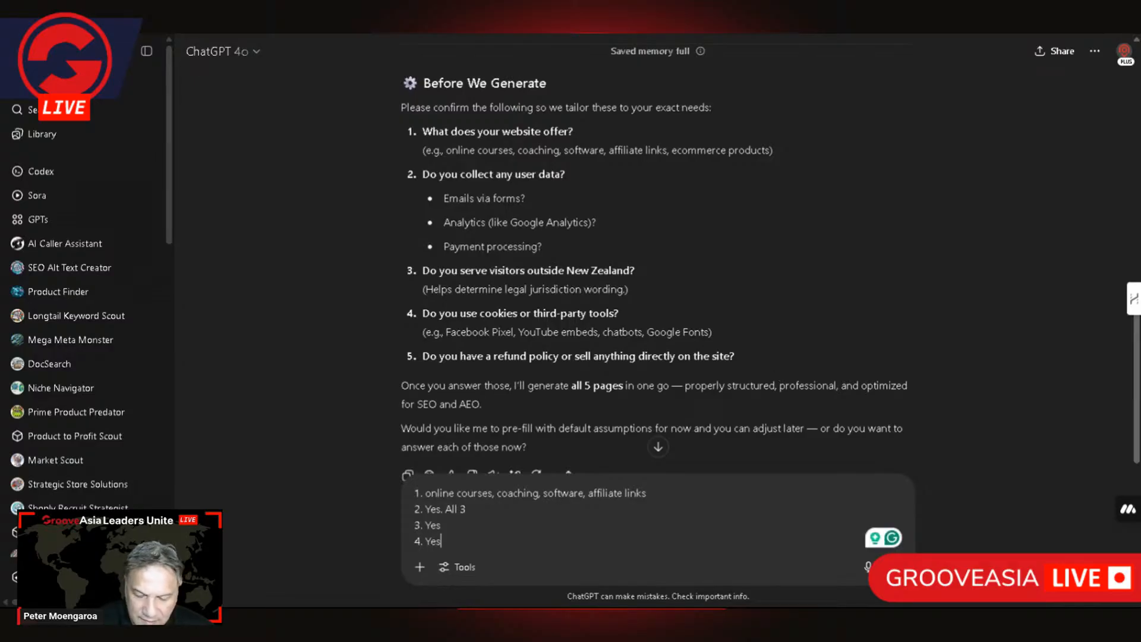
# Add answer 5 on a new line of the draft as "Yes I sell onsite and I have refund policy 14 days"
pyautogui.hotkey('shift', 'Return')
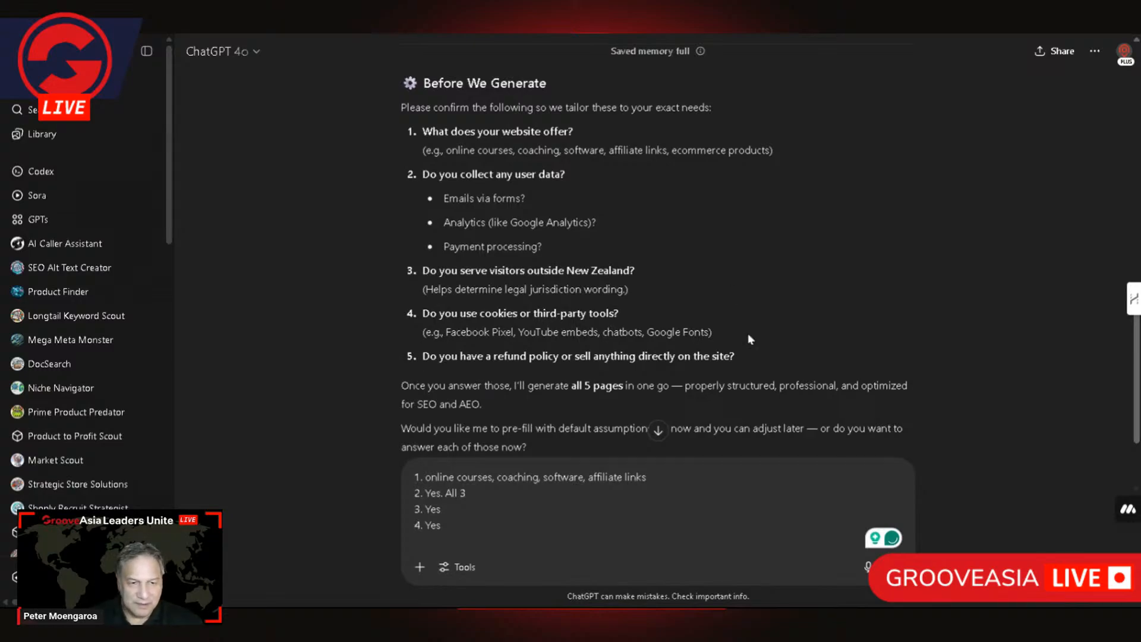
pyautogui.write('5.')
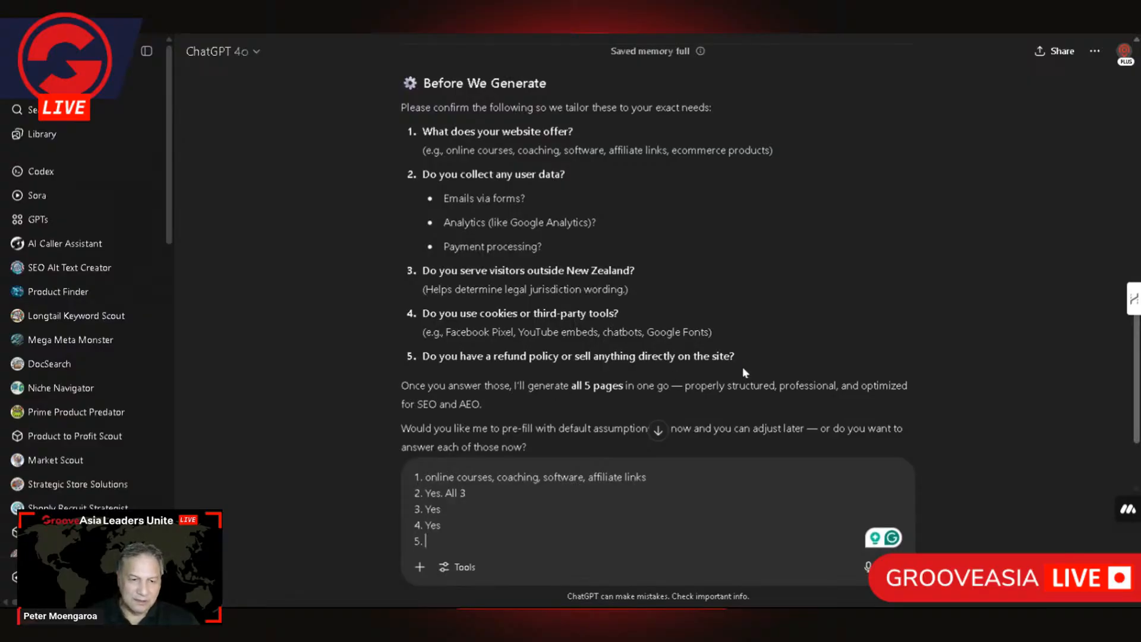
pyautogui.write('Ye')
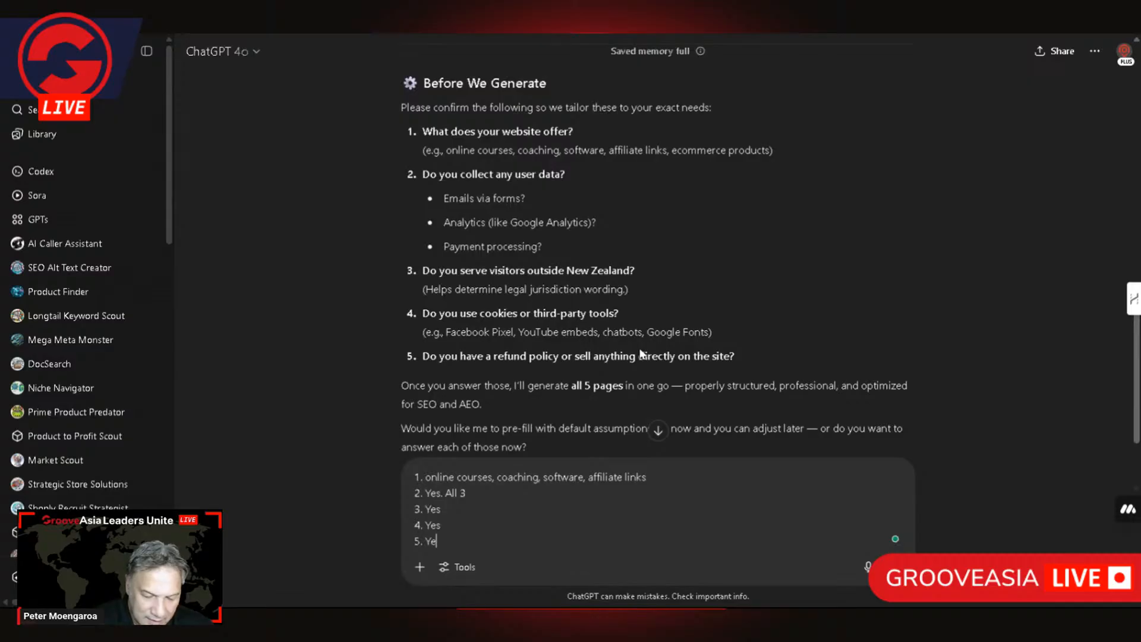
pyautogui.write('s I sell on')
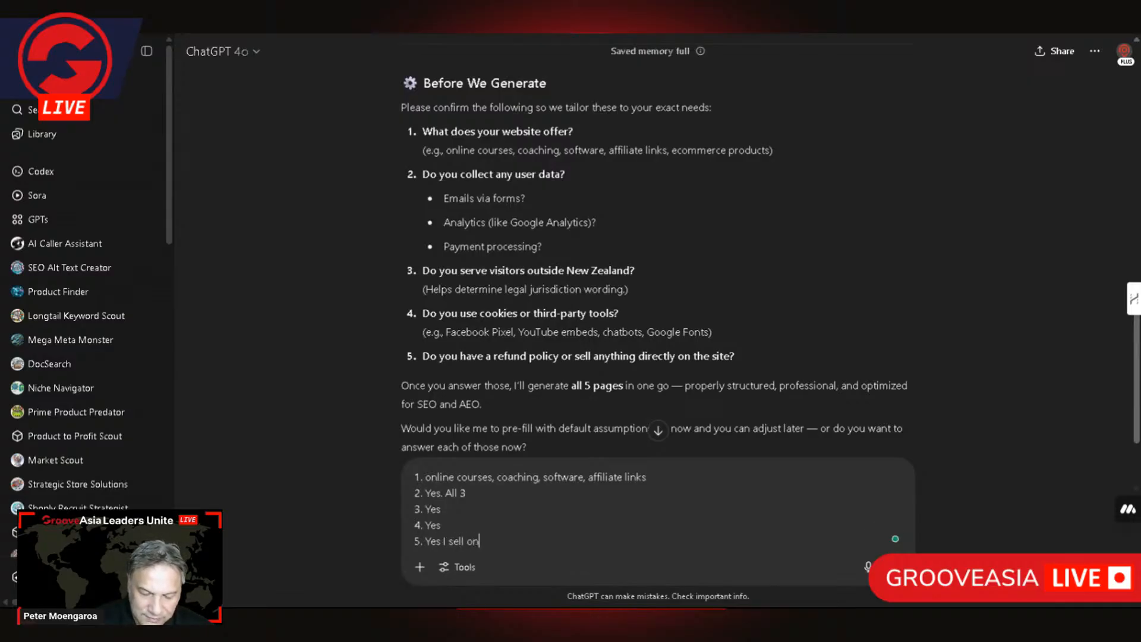
pyautogui.write('site and')
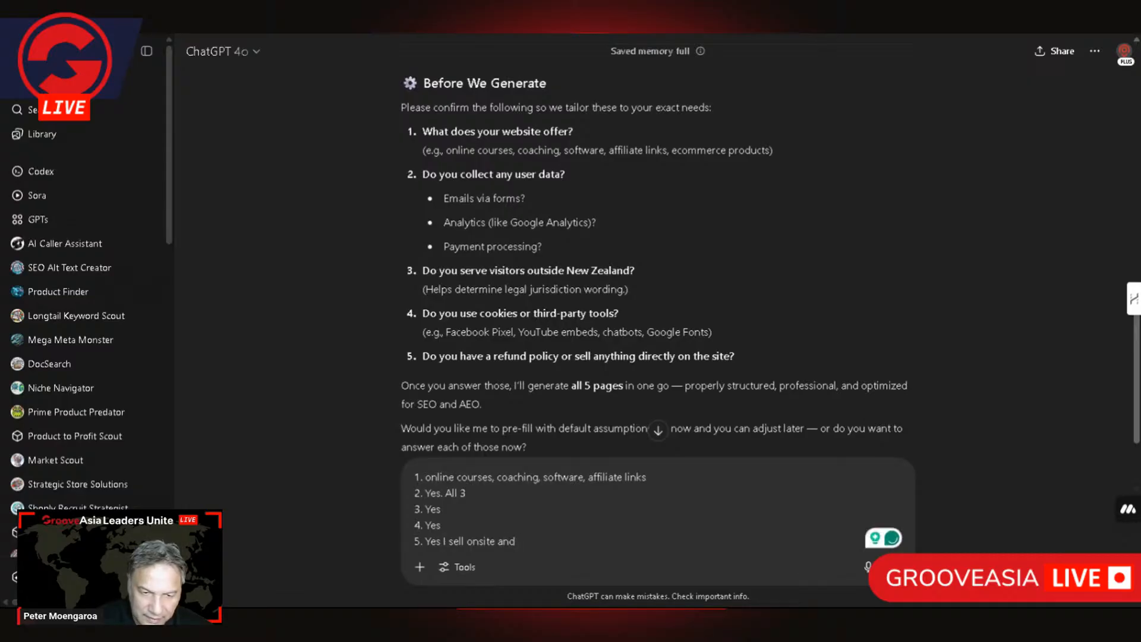
pyautogui.write(' I have refund')
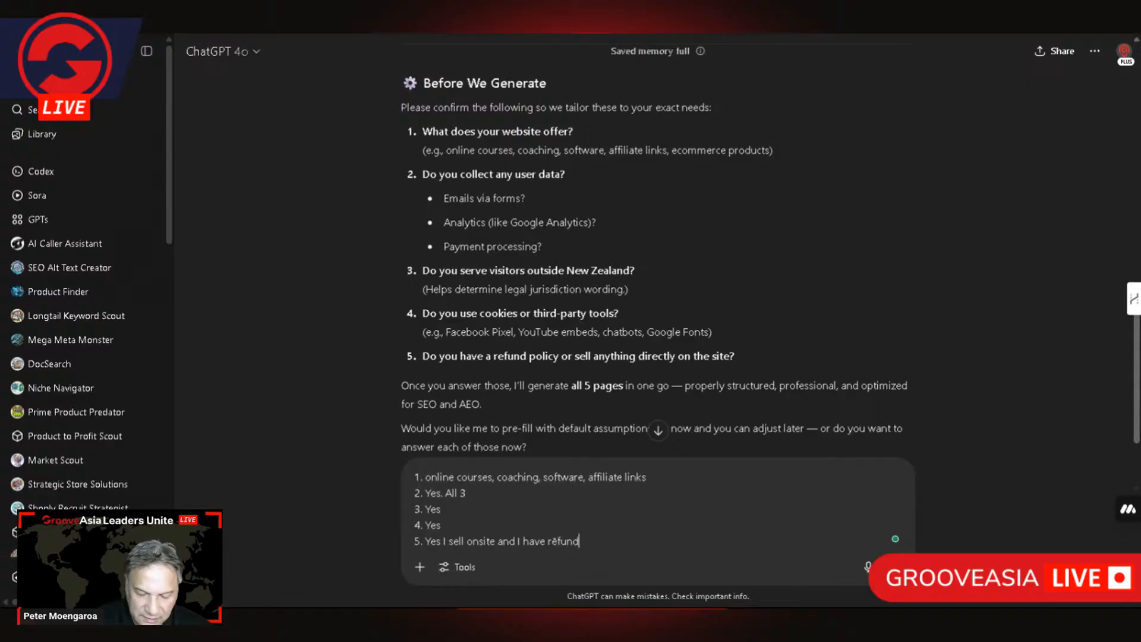
pyautogui.write(' policy')
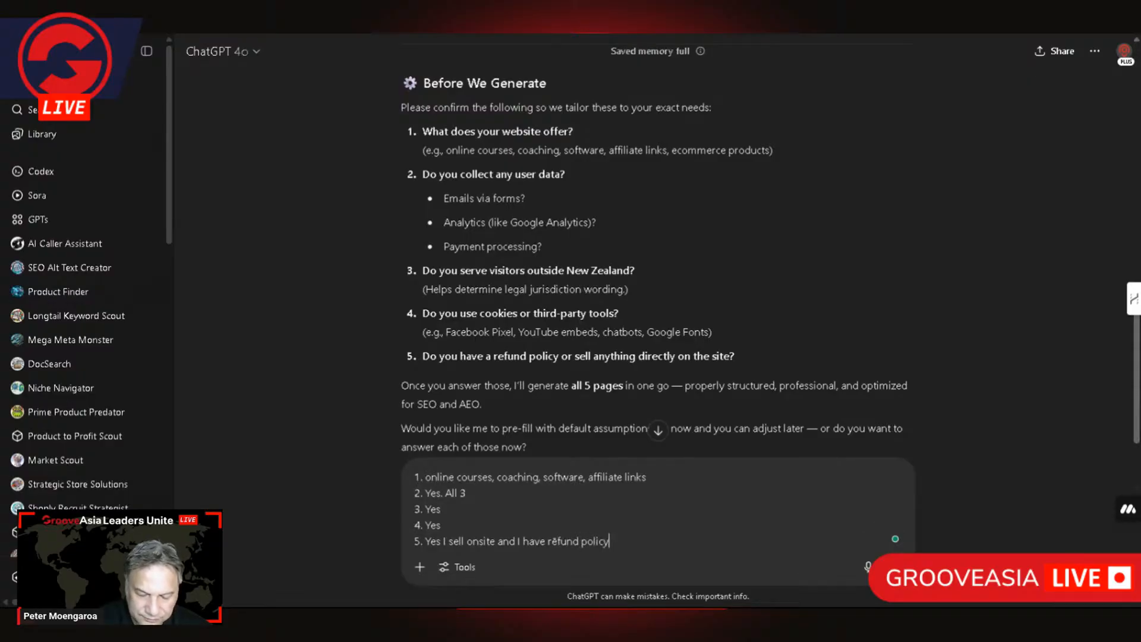
pyautogui.write(' 14 days')
pyautogui.scroll(-2, 682, 333)
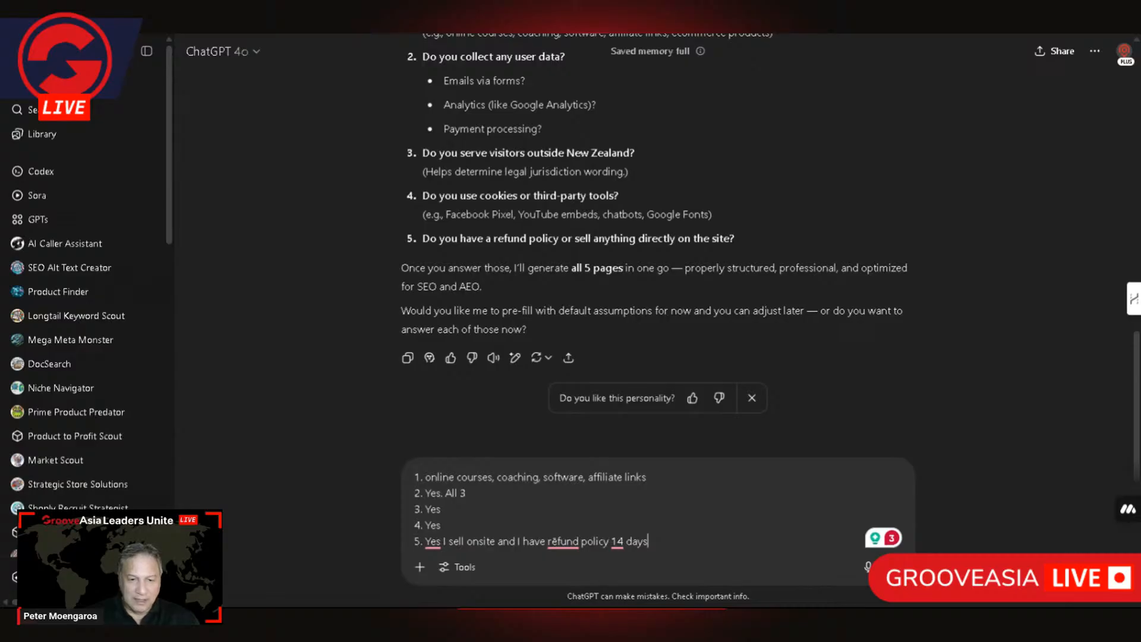
# Add a closing line to the draft reading "Please pre-fill with default assumptions"
pyautogui.hotkey('shift', 'Return')
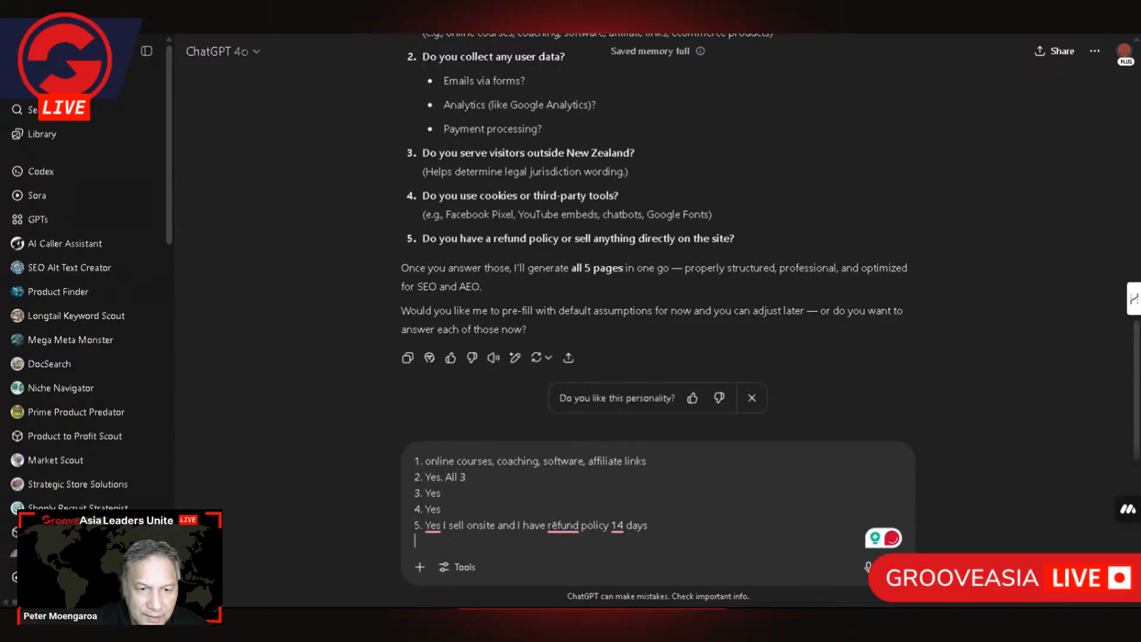
pyautogui.write('Pl')
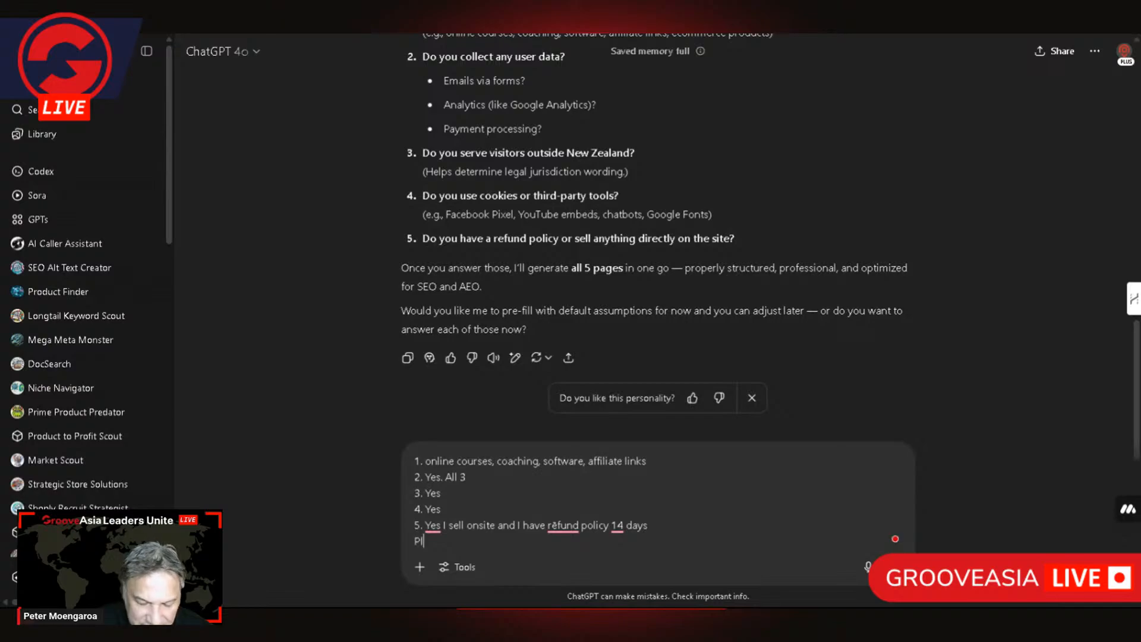
pyautogui.write('ease pre')
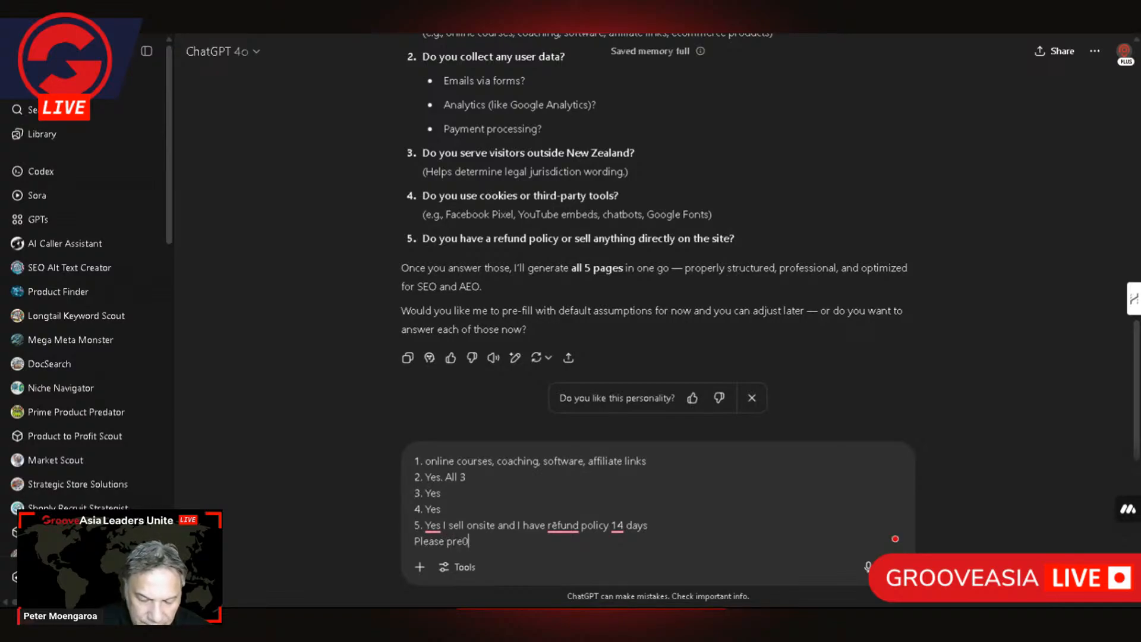
pyautogui.write('-fill ')
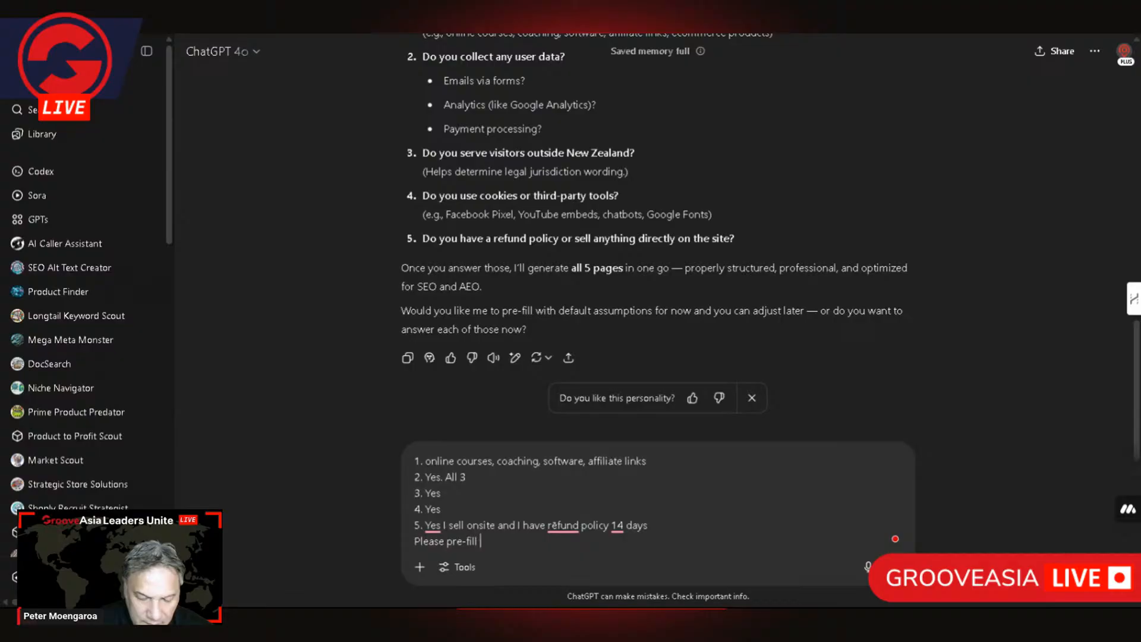
pyautogui.write('with de')
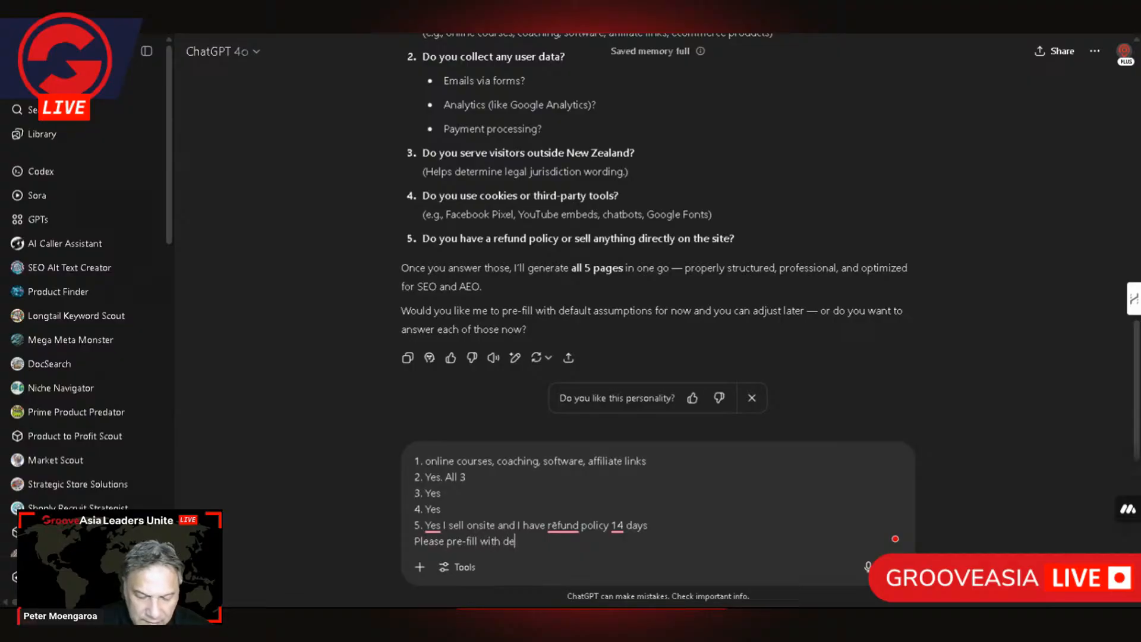
pyautogui.write('fault assumptions')
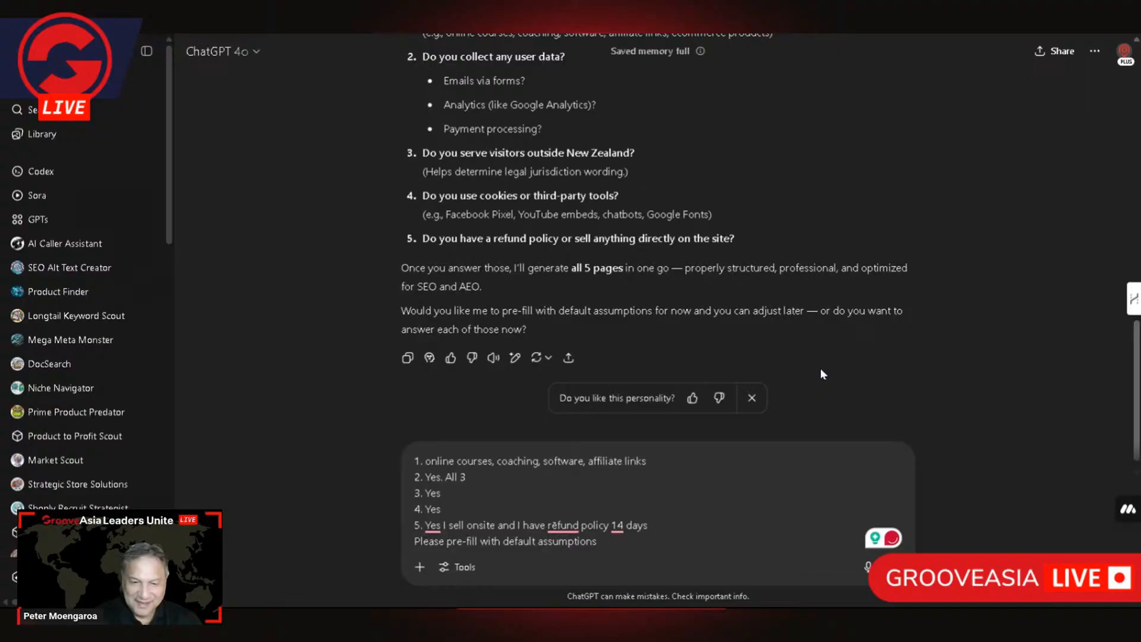
# Accept the Grammarly correction "a refund" in answer 5 and send the message
pyautogui.moveTo(563, 526)
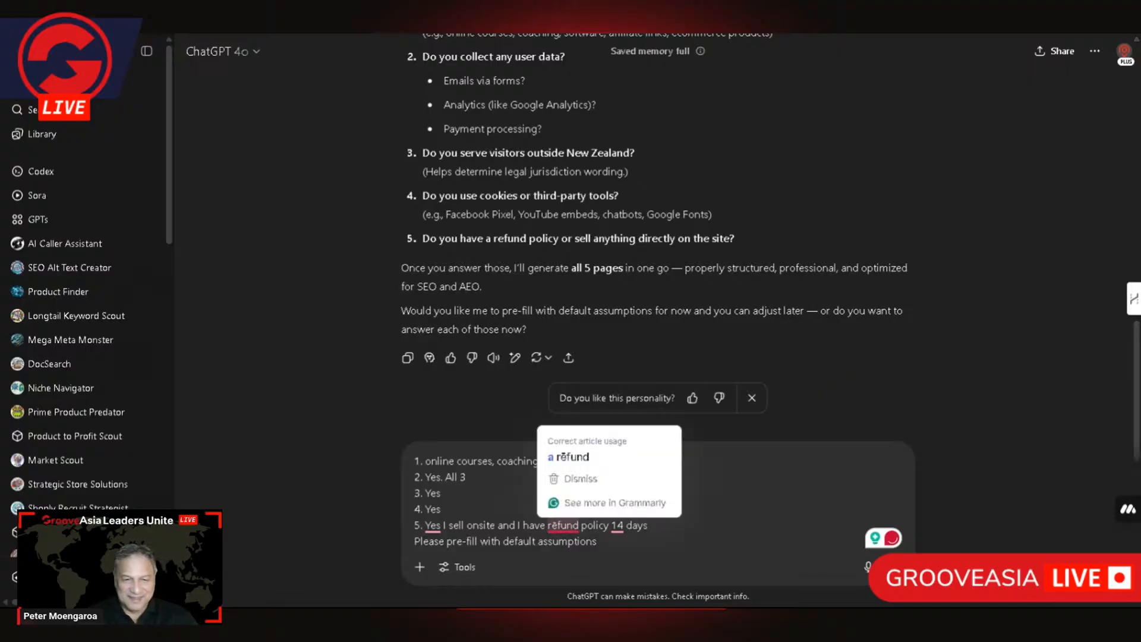
pyautogui.click(569, 459)
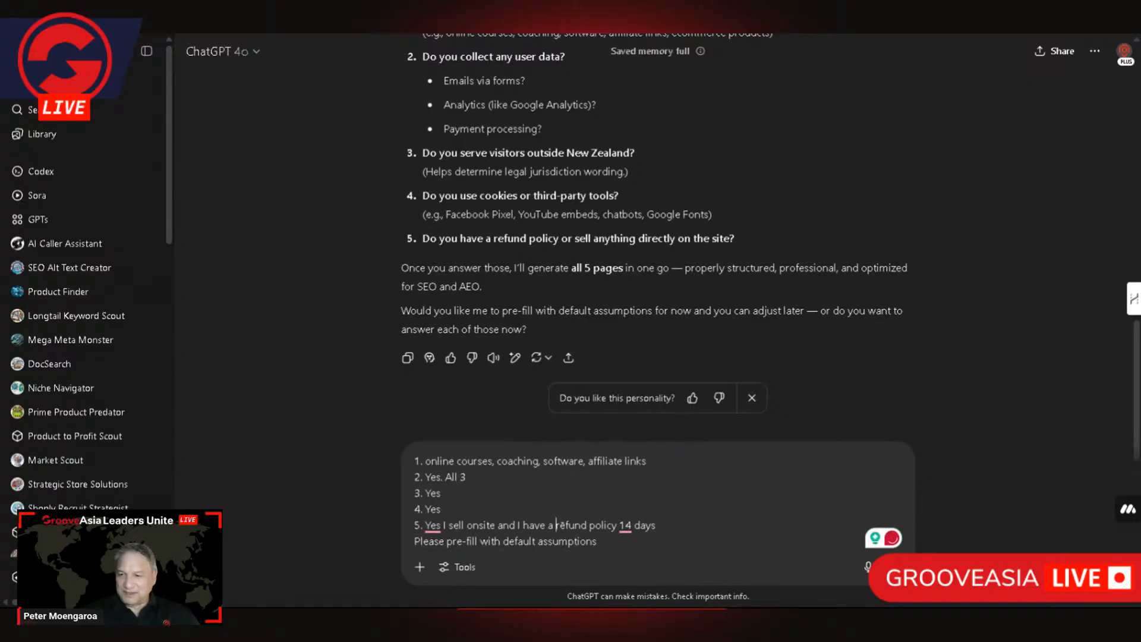
pyautogui.press('Return')
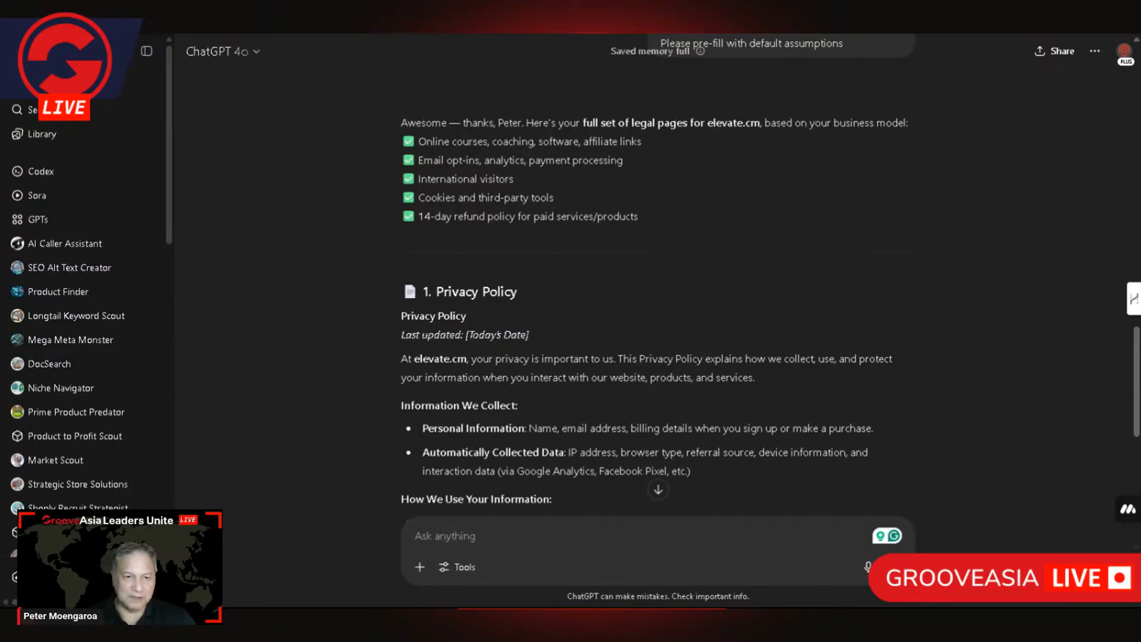
# Review the generated legal pages for elevate.cm, focusing on the Privacy Policy sections and the start of the Terms and Conditions
pyautogui.scroll(-7, 767, 273)
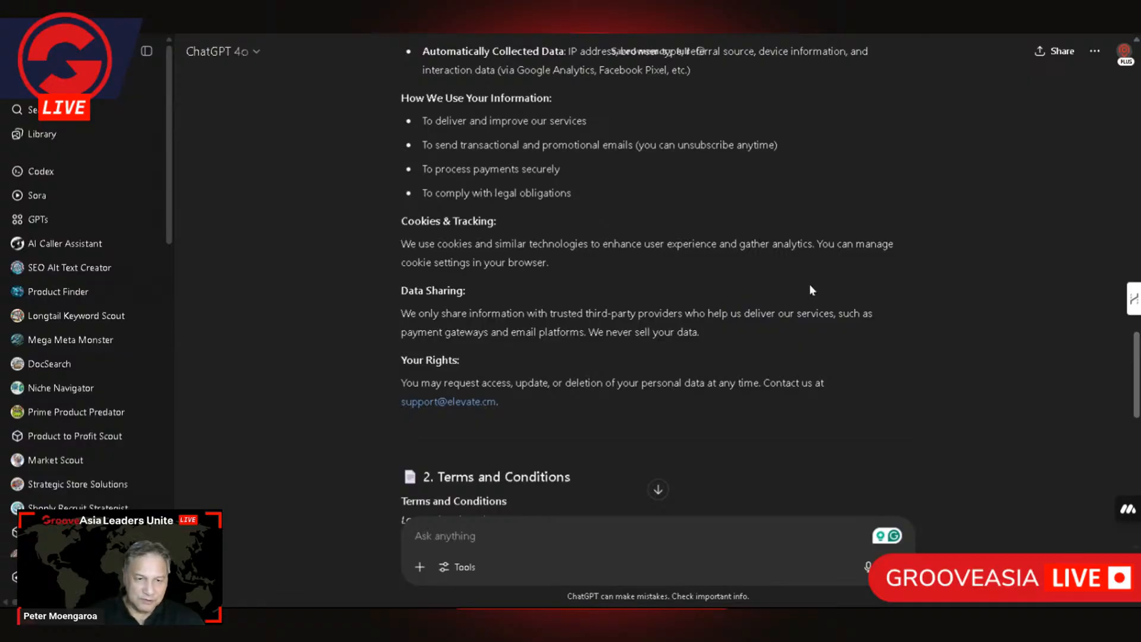
pyautogui.scroll(5, 798, 306)
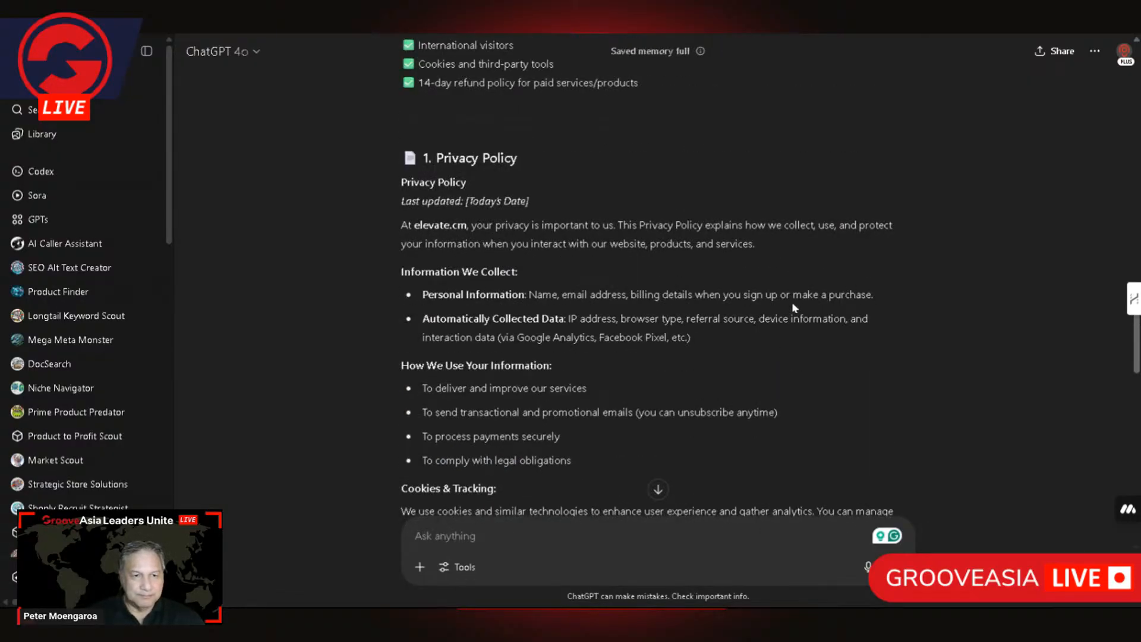
pyautogui.scroll(5, 787, 298)
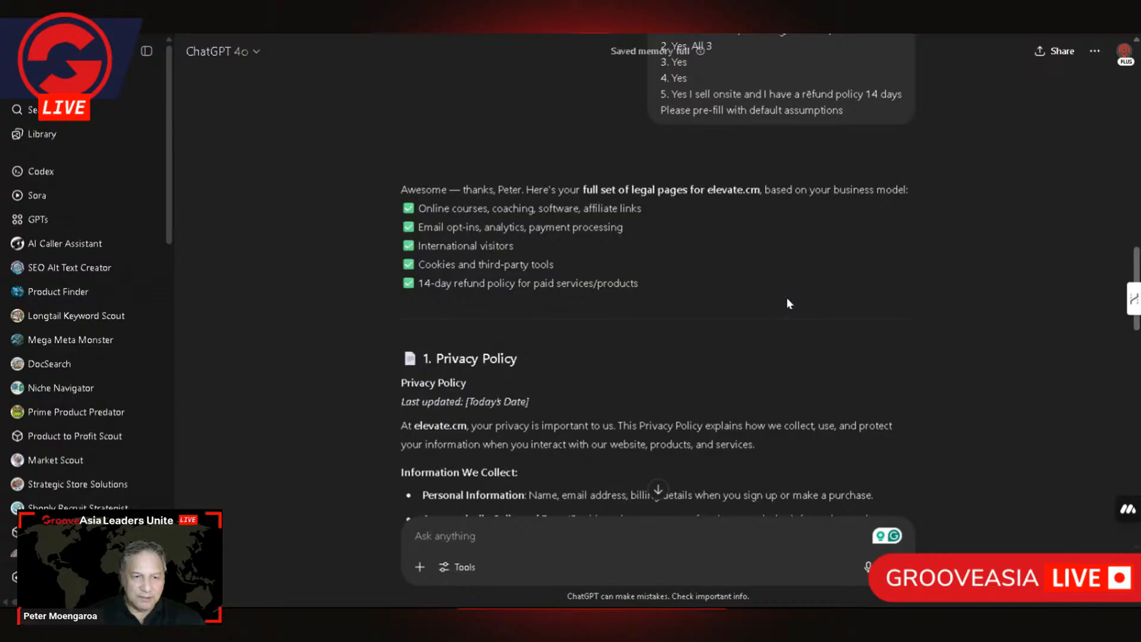
pyautogui.scroll(-5, 787, 297)
pyautogui.scroll(-20, 786, 297)
pyautogui.scroll(11, 781, 297)
pyautogui.scroll(9, 776, 295)
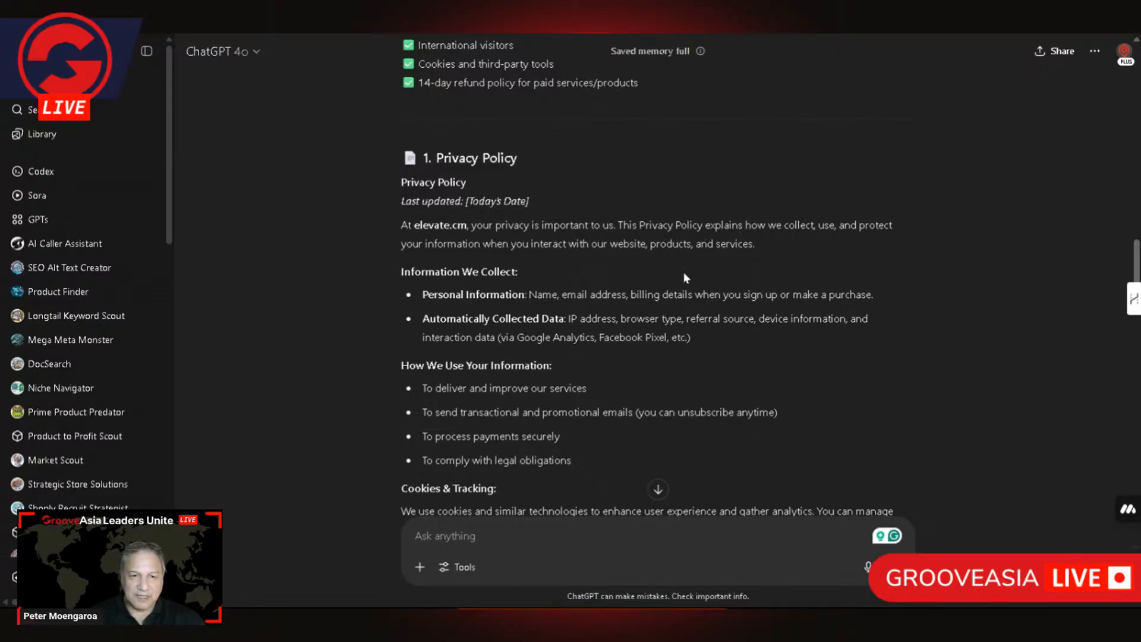
pyautogui.scroll(-1, 683, 276)
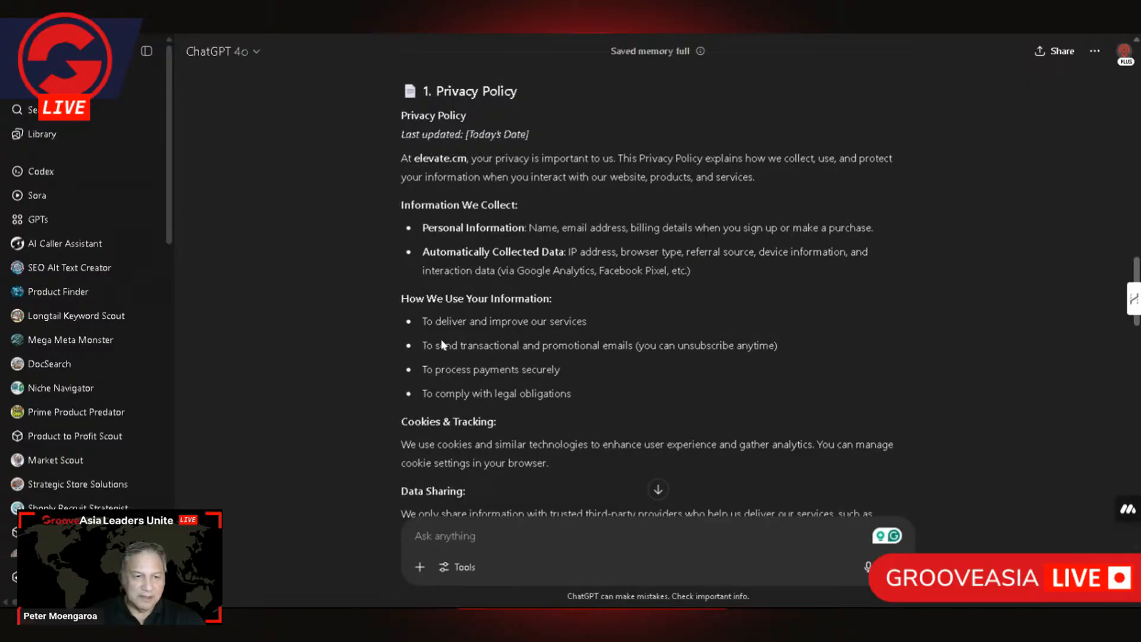
pyautogui.scroll(-6, 570, 370)
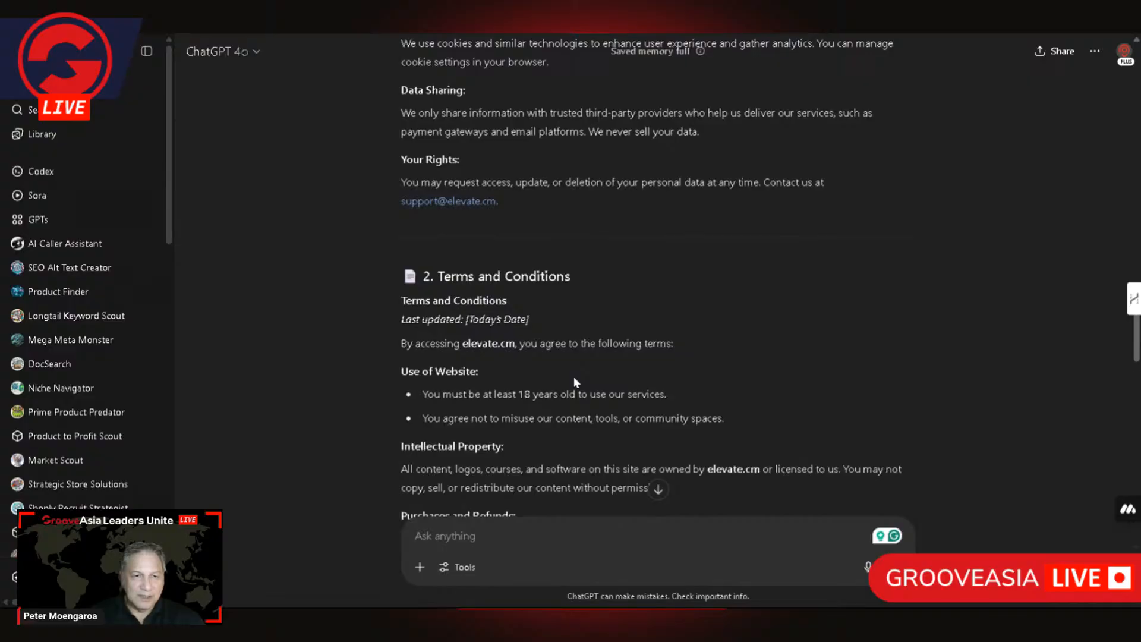
pyautogui.scroll(1, 572, 376)
pyautogui.scroll(3, 707, 199)
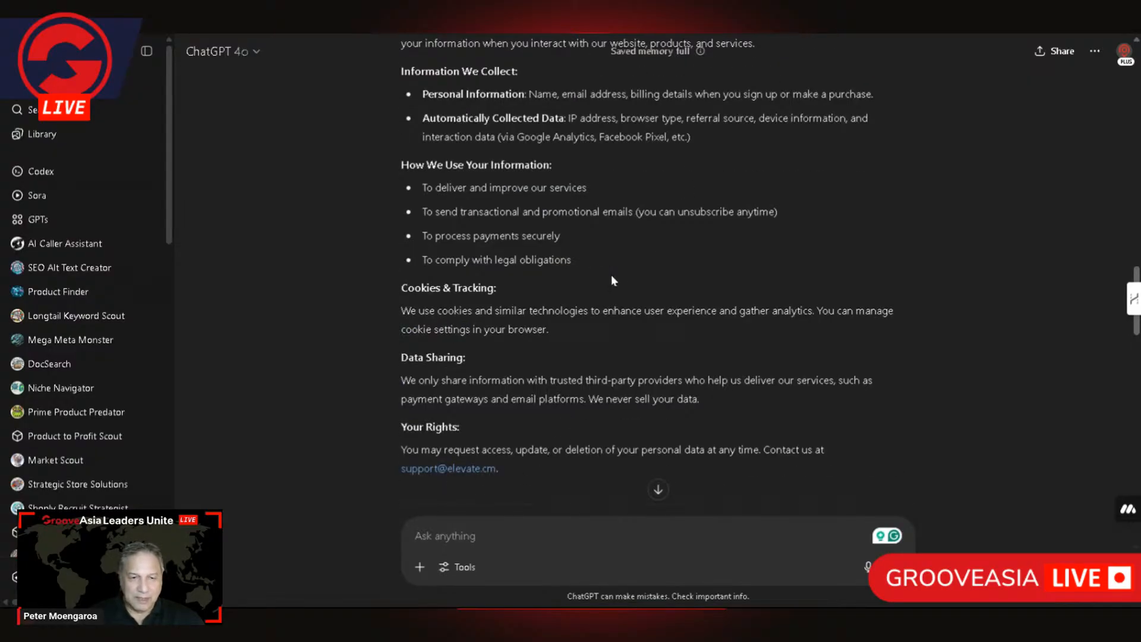
# Review the generated Terms and Conditions, Disclaimer, Cookie Policy and Refund & Returns Policy, and recheck the Privacy Policy
pyautogui.scroll(-18, 594, 254)
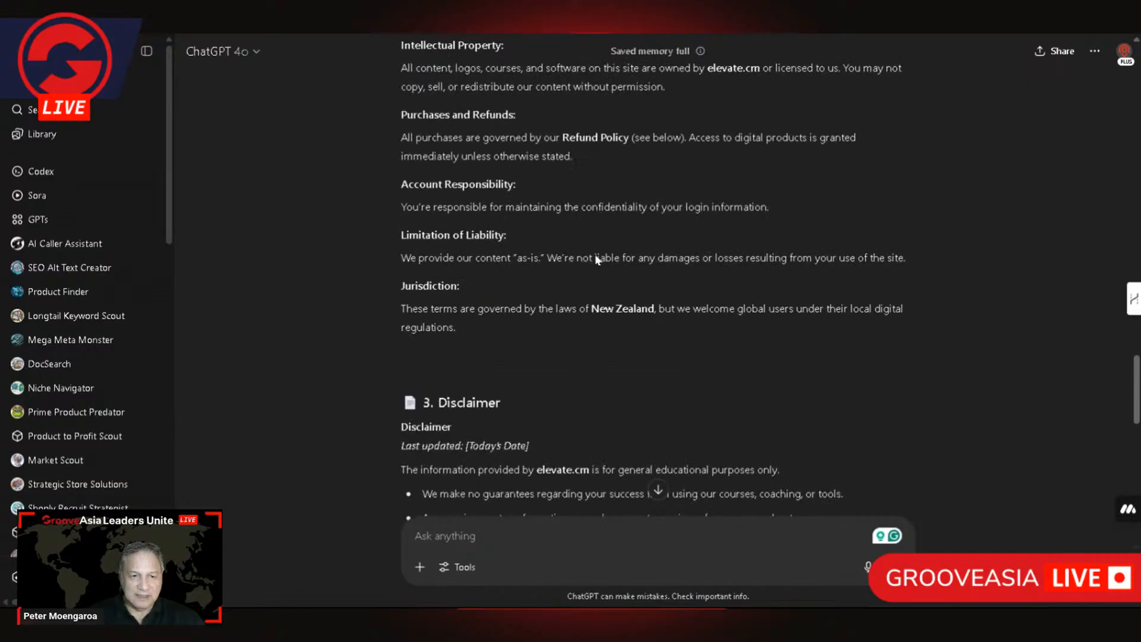
pyautogui.scroll(-3, 594, 254)
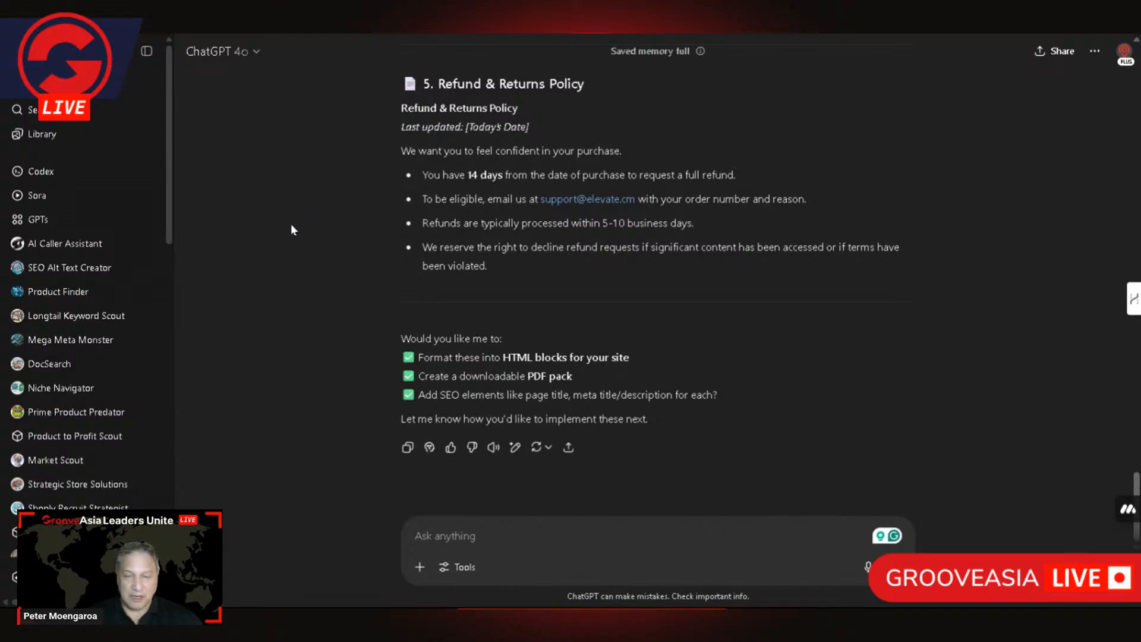
pyautogui.scroll(15, 657, 240)
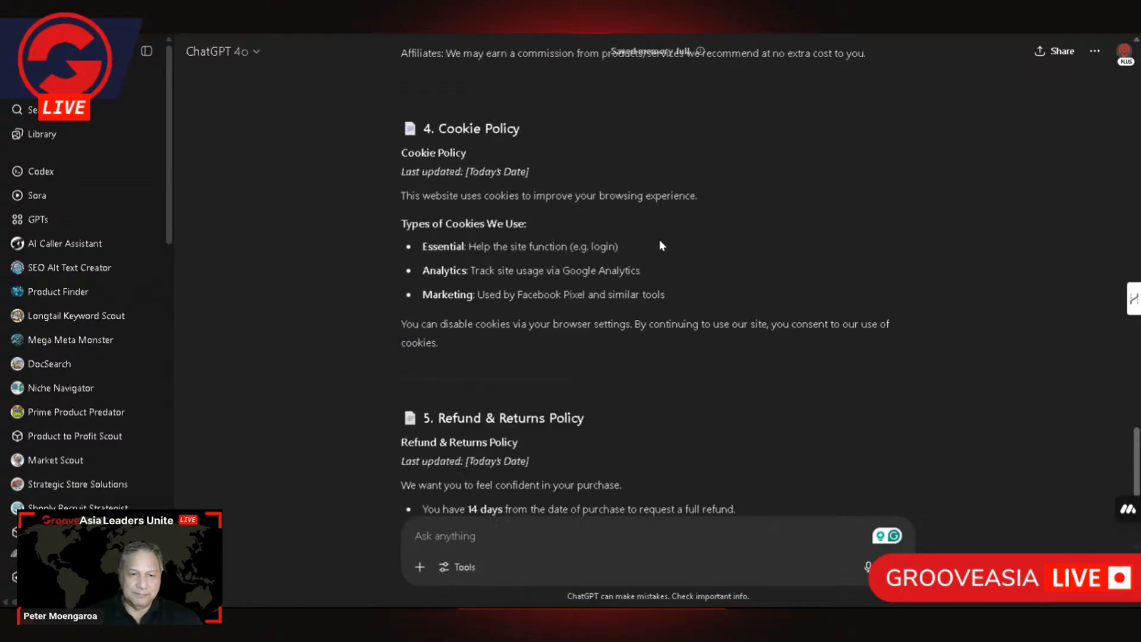
pyautogui.scroll(12, 657, 240)
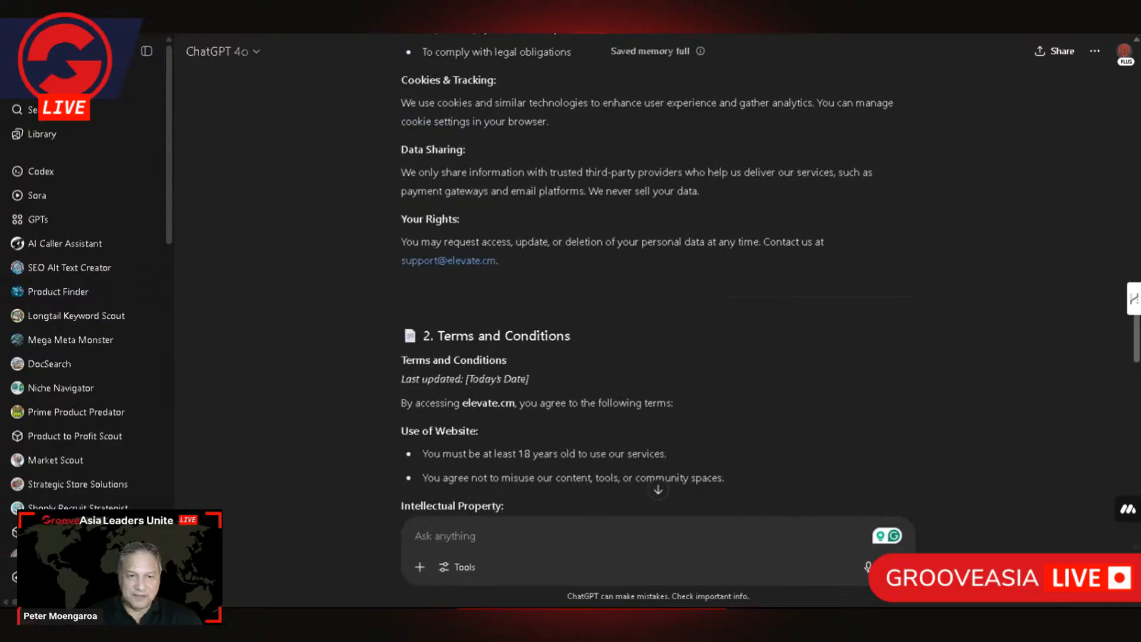
pyautogui.scroll(3, 547, 252)
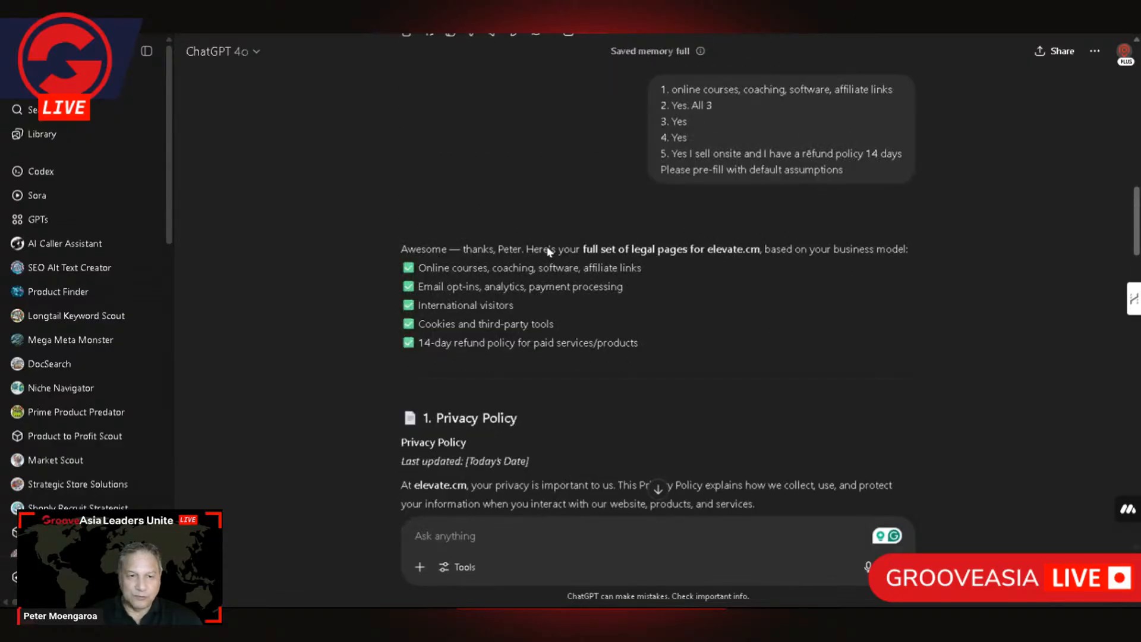
pyautogui.scroll(-3, 548, 252)
pyautogui.scroll(-3, 547, 252)
pyautogui.scroll(2, 548, 252)
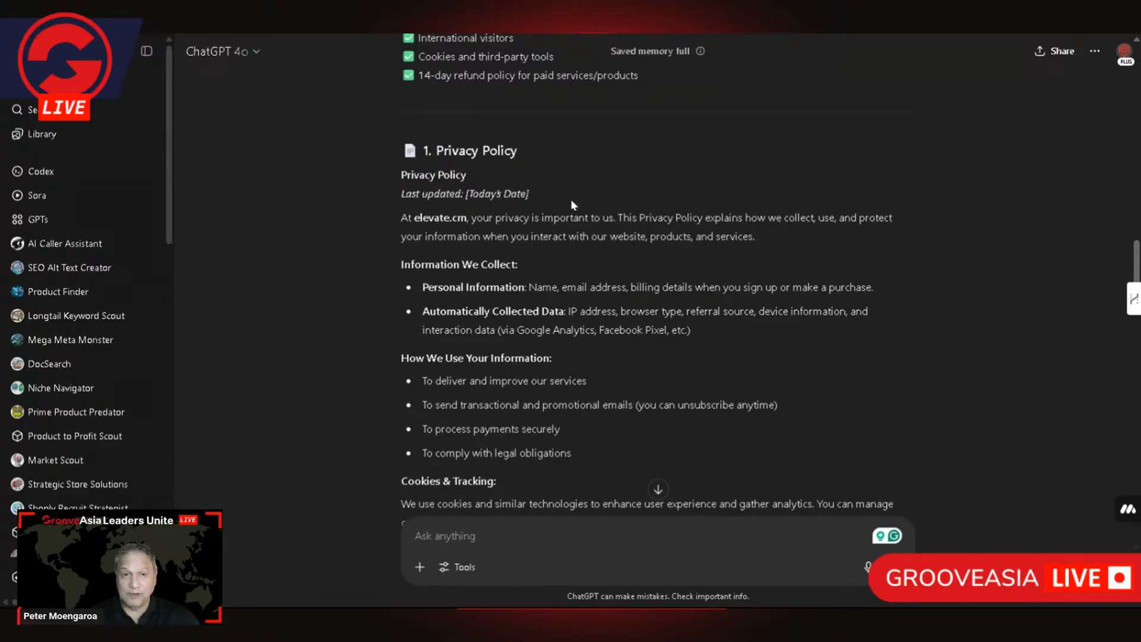
pyautogui.scroll(-3, 552, 241)
pyautogui.scroll(2, 552, 240)
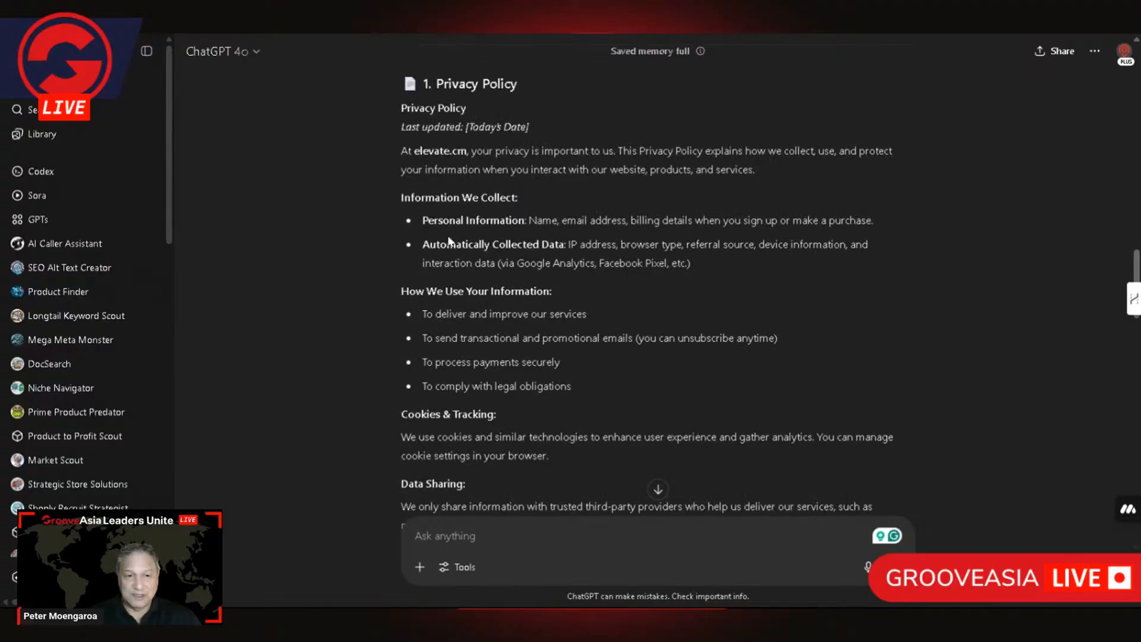
pyautogui.scroll(1, 515, 213)
pyautogui.scroll(-7, 501, 256)
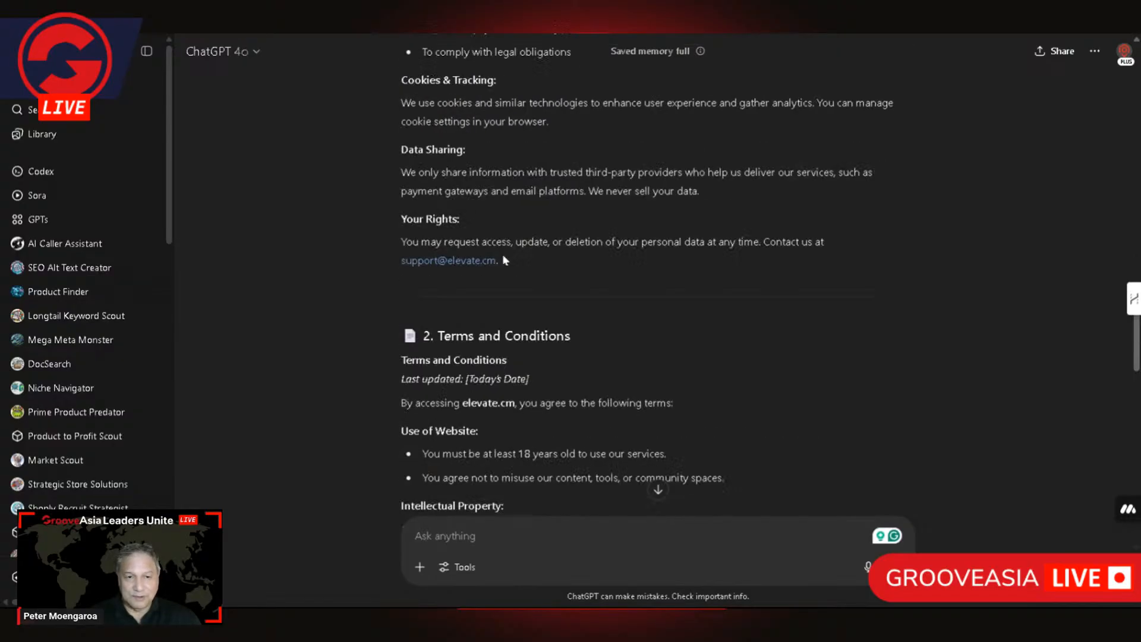
pyautogui.scroll(-10, 442, 358)
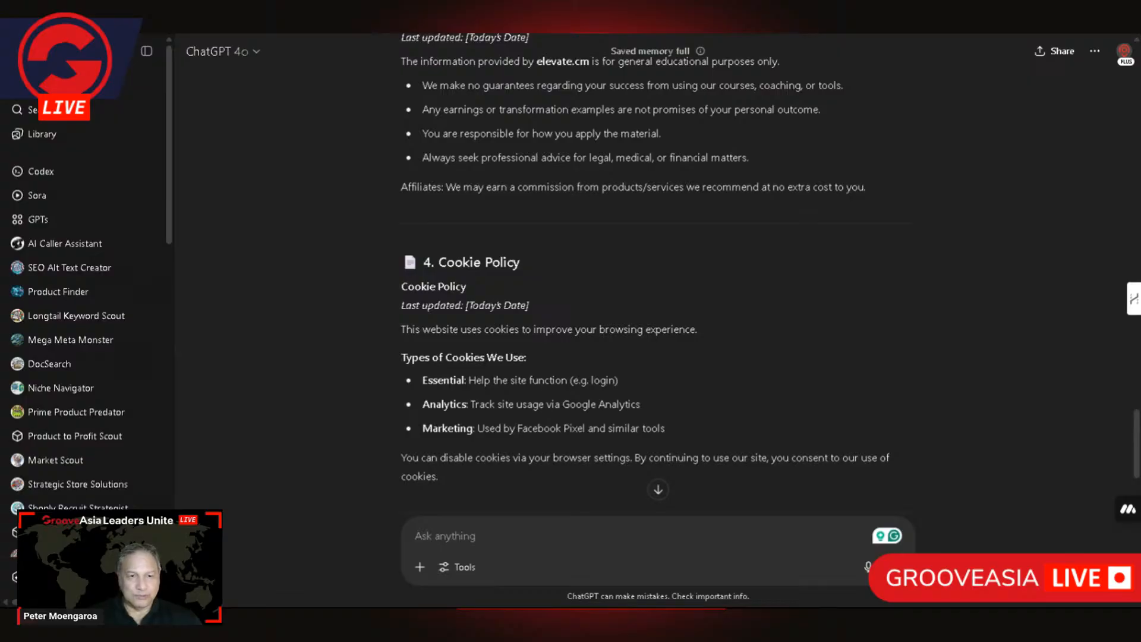
# Switch to the website template editor, examine the contact and footer area, and select the embed code element above the footer
pyautogui.hotkey('ctrl', 'Tab')
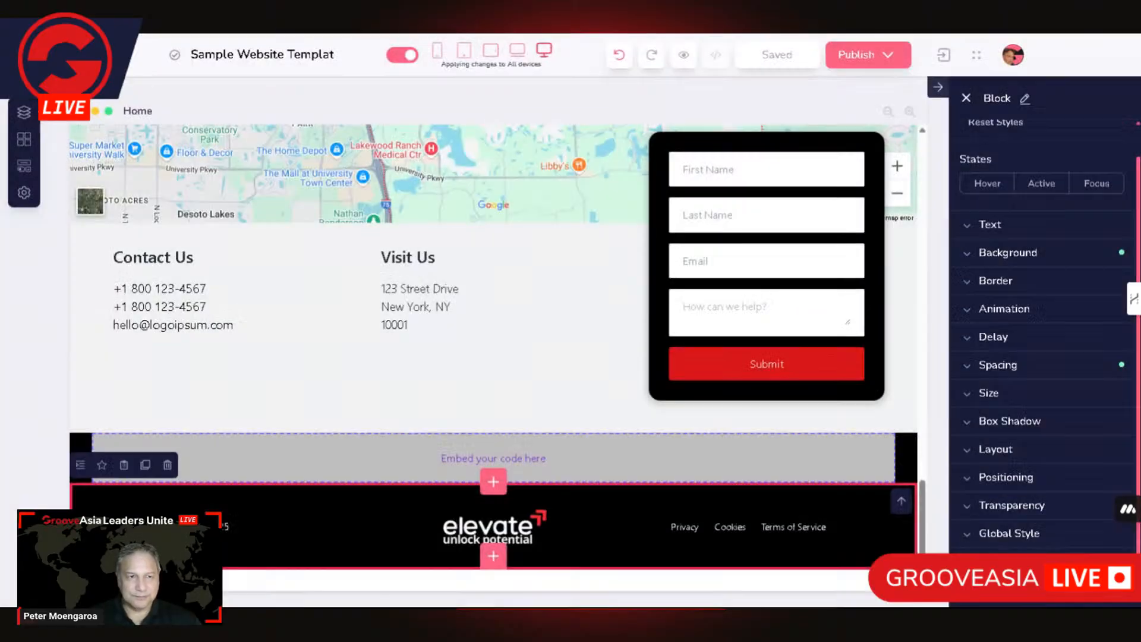
pyautogui.scroll(2, 530, 483)
pyautogui.scroll(1, 528, 482)
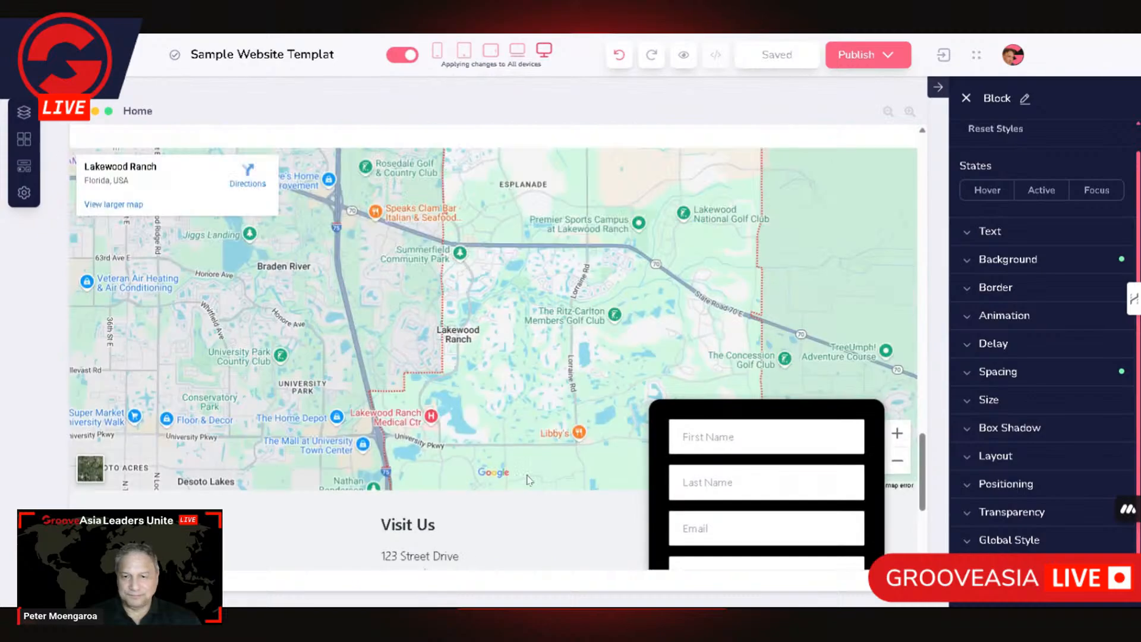
pyautogui.scroll(-4, 527, 481)
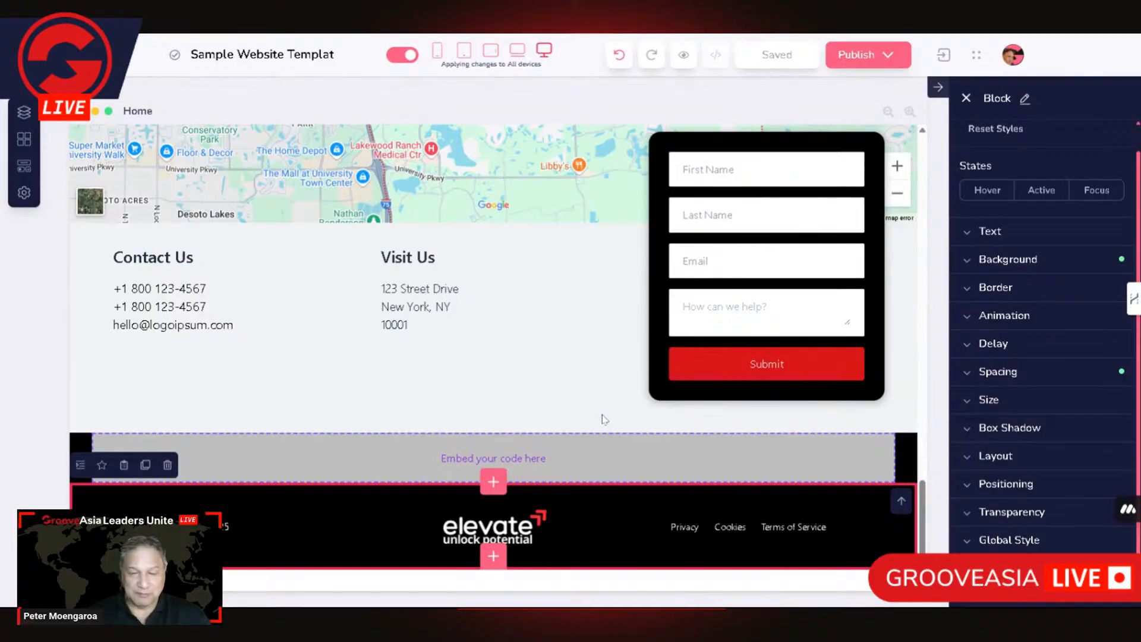
pyautogui.scroll(5, 570, 345)
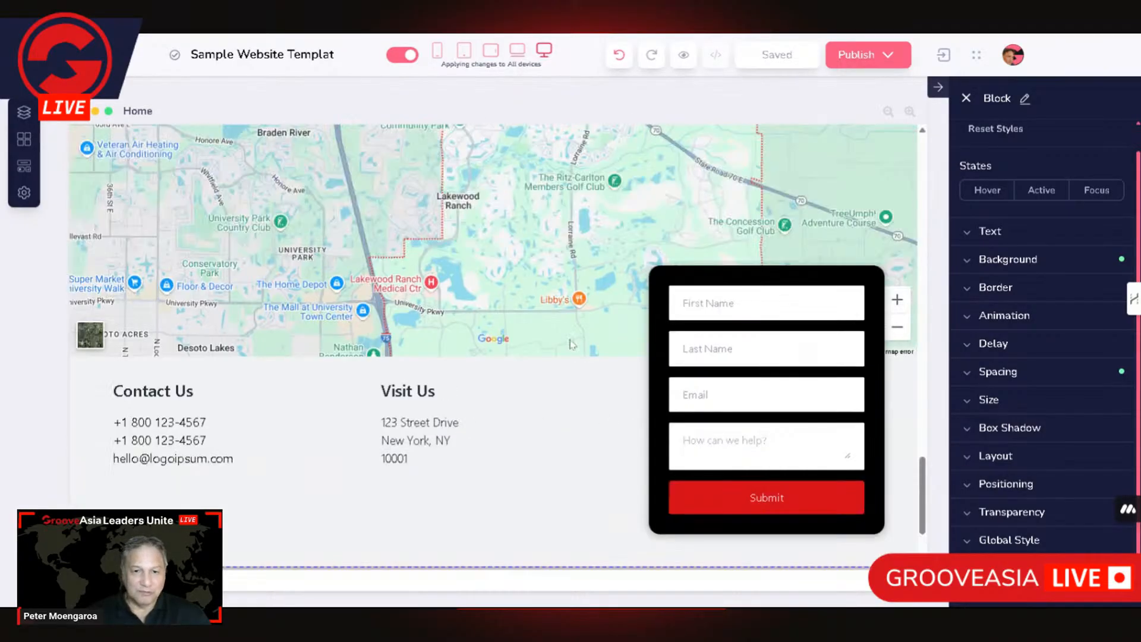
pyautogui.scroll(5, 569, 345)
pyautogui.scroll(-6, 568, 344)
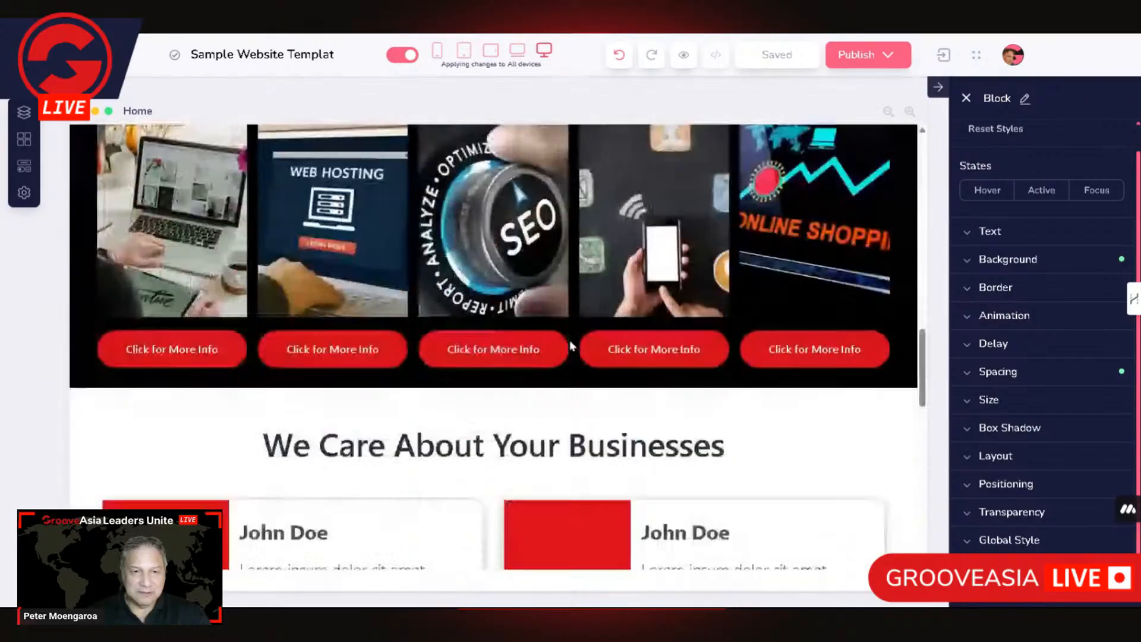
pyautogui.scroll(-4, 568, 344)
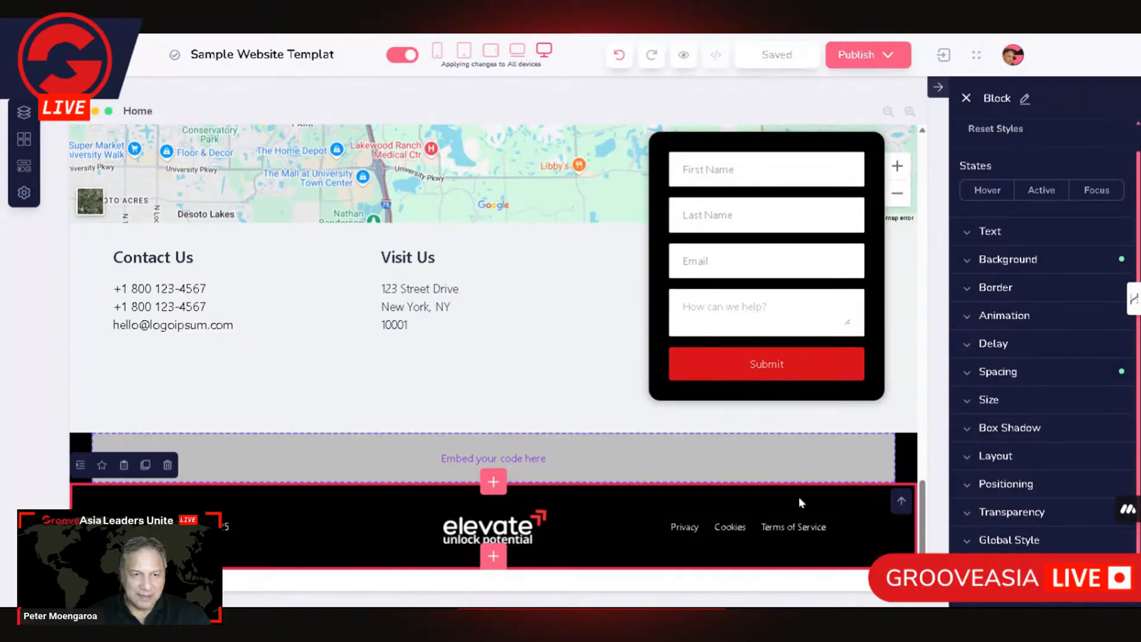
pyautogui.scroll(6, 836, 490)
pyautogui.scroll(-6, 683, 526)
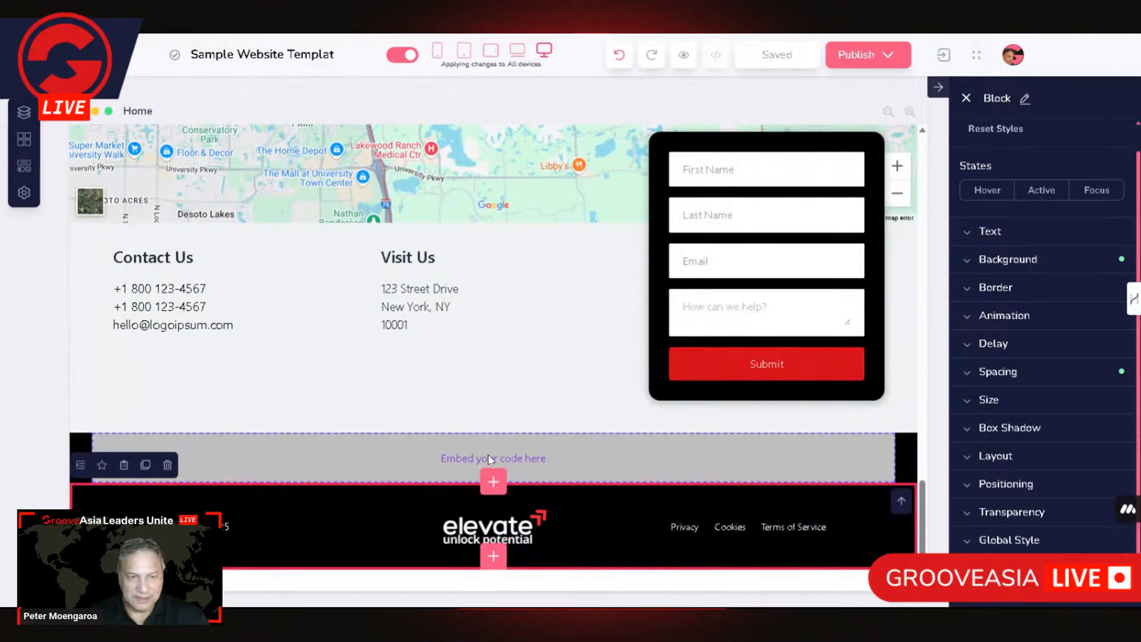
pyautogui.click(438, 459)
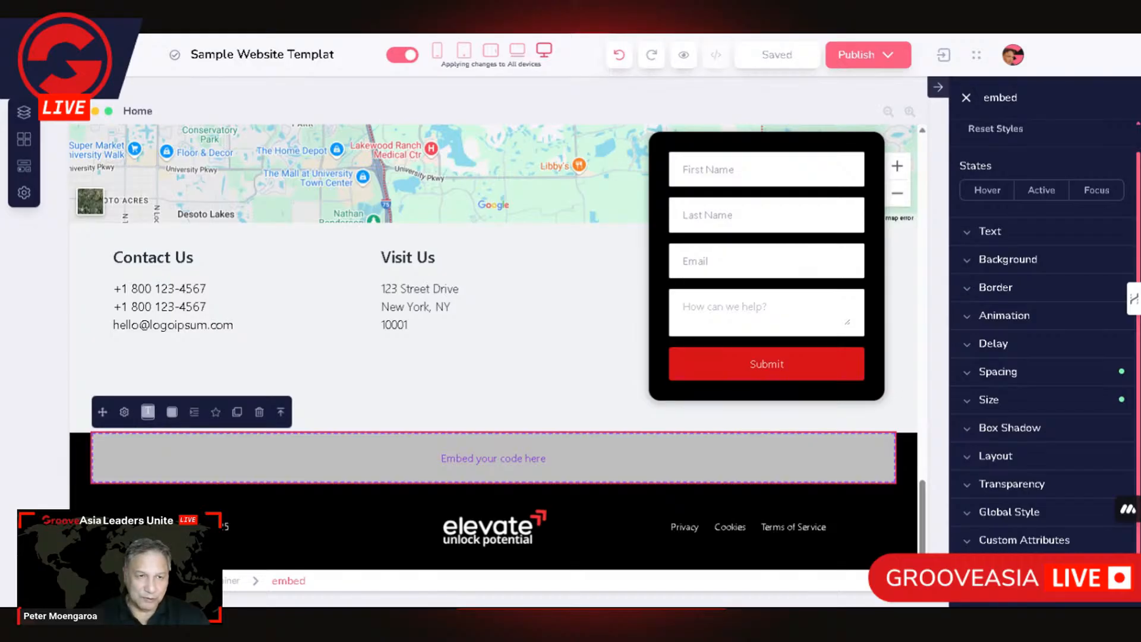
# Look over the template's Home page sections from the hero banner and logo carousel to the map and footer
pyautogui.scroll(10, 496, 425)
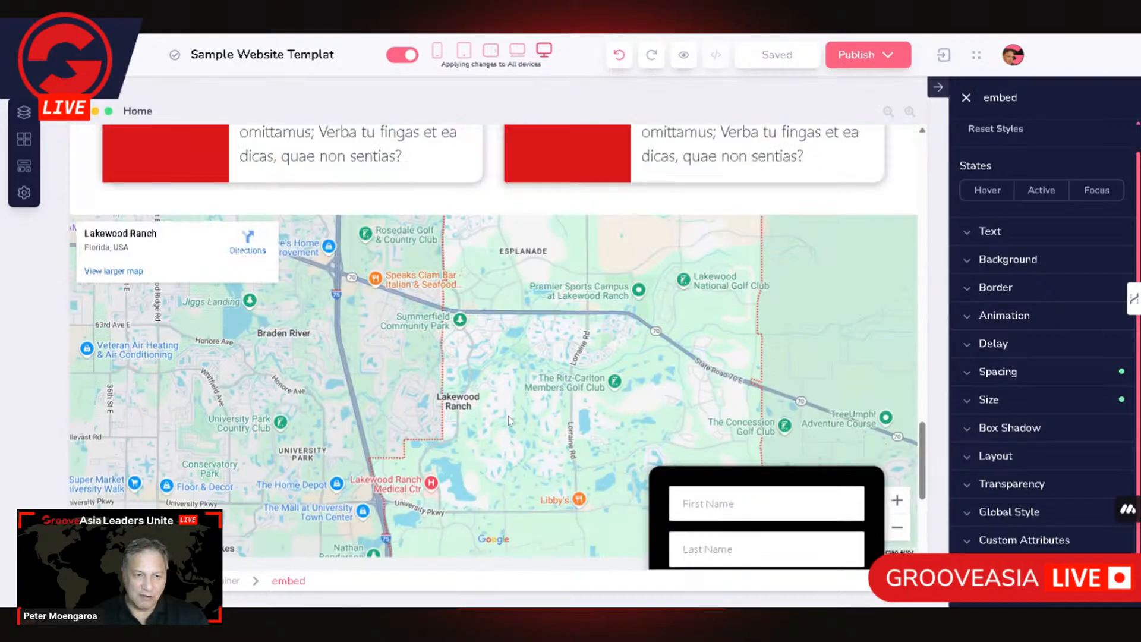
pyautogui.scroll(6, 493, 429)
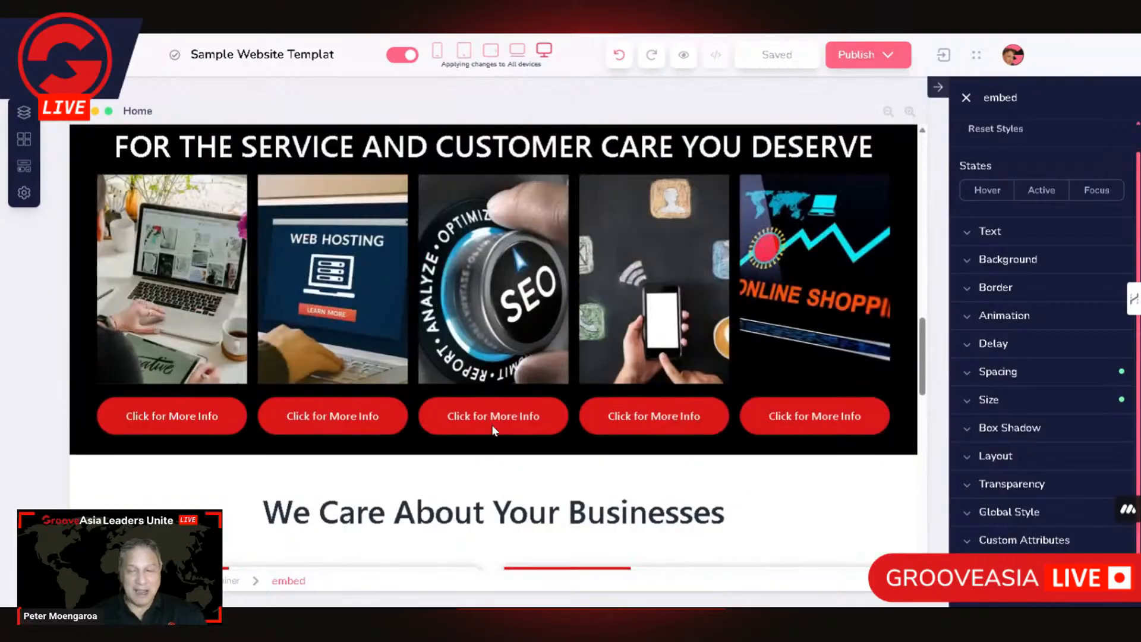
pyautogui.scroll(-12, 493, 429)
pyautogui.scroll(-2, 497, 429)
pyautogui.scroll(12, 497, 427)
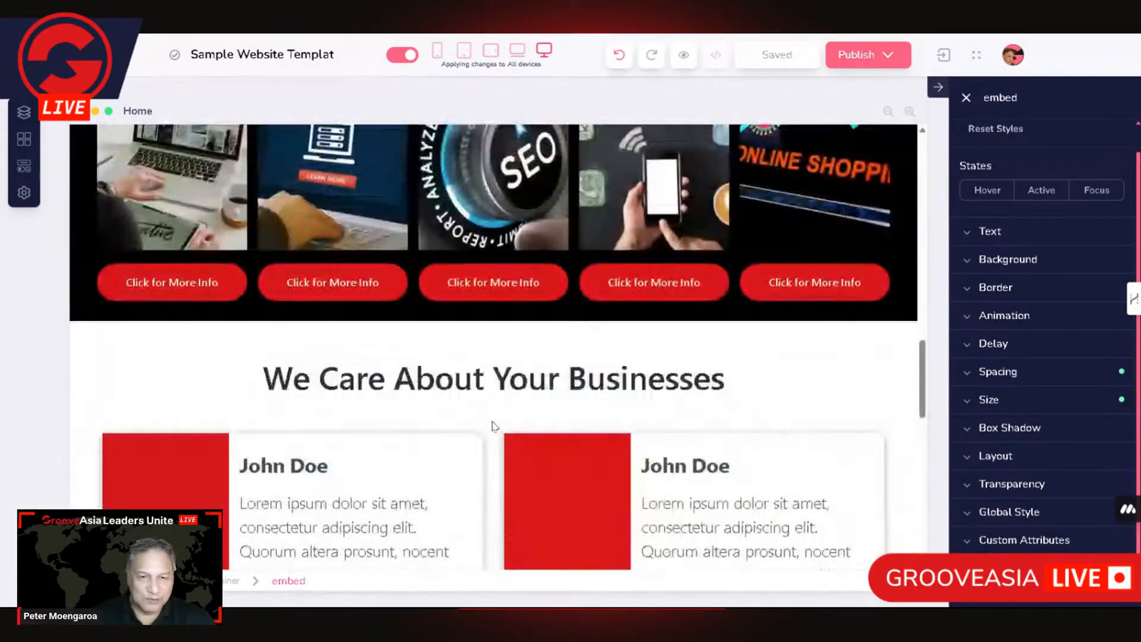
pyautogui.scroll(4, 493, 426)
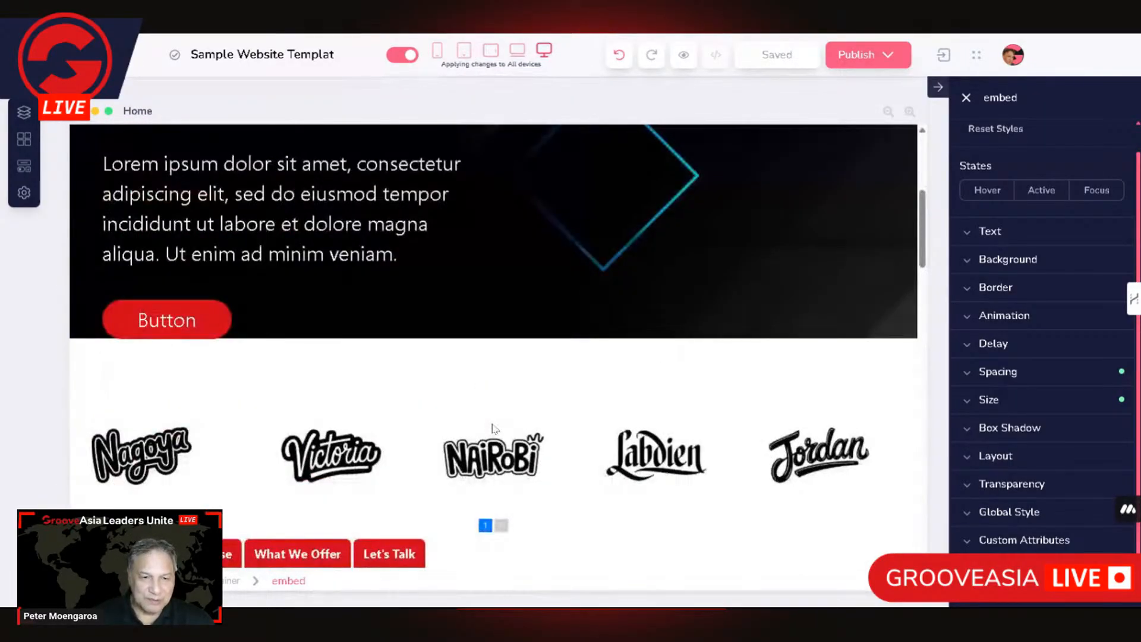
pyautogui.scroll(5, 492, 428)
pyautogui.scroll(-6, 490, 427)
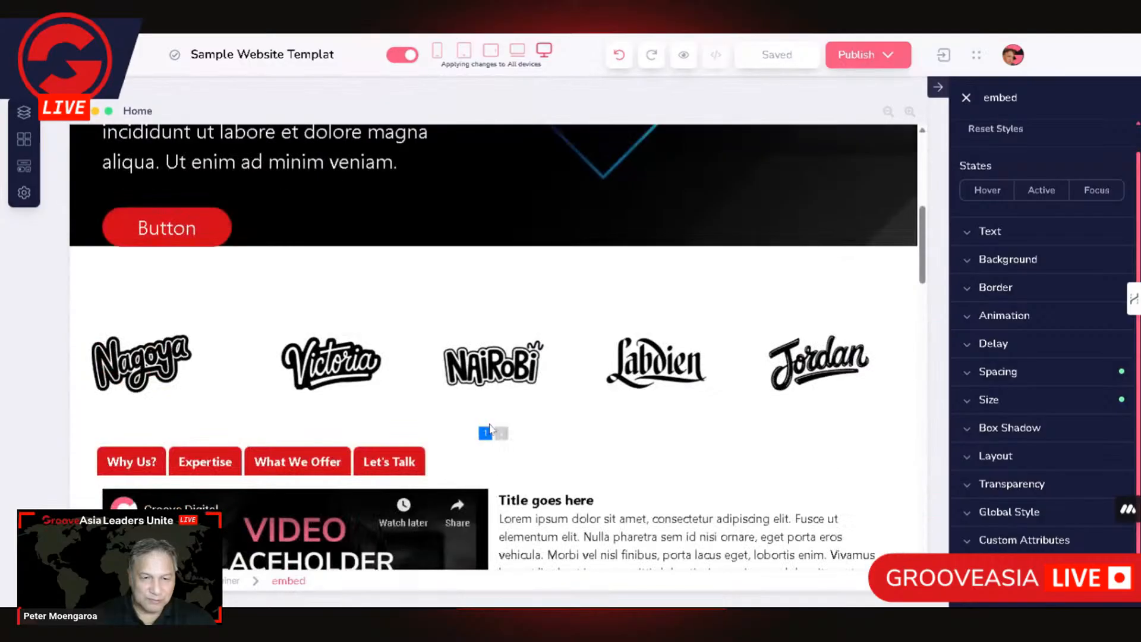
pyautogui.scroll(-13, 490, 427)
pyautogui.scroll(-10, 489, 428)
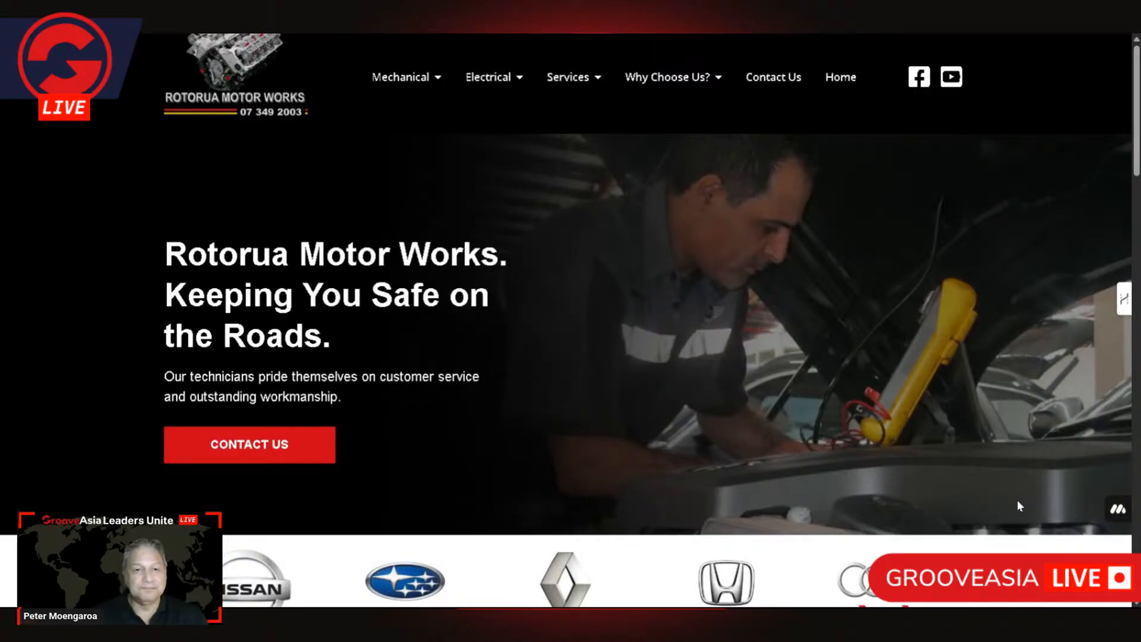
# Examine the live Rotorua Motor Works website as an example and reload it to watch the scrolling text above its footer
pyautogui.scroll(-5, 1017, 499)
pyautogui.scroll(-3, 1017, 505)
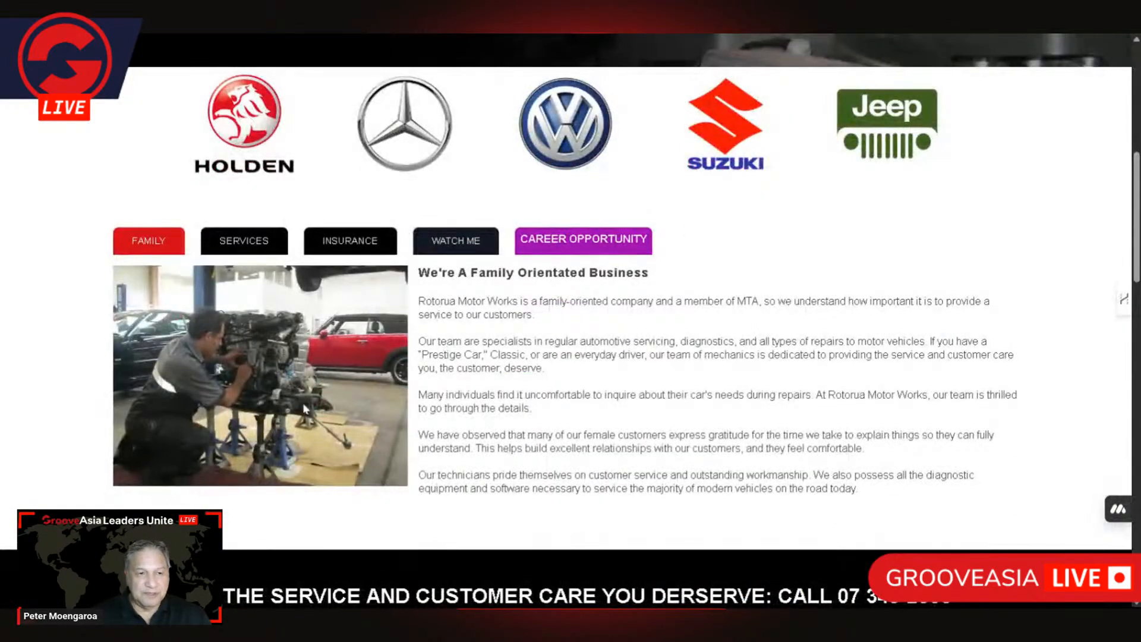
pyautogui.scroll(-7, 1017, 503)
pyautogui.scroll(-10, 851, 501)
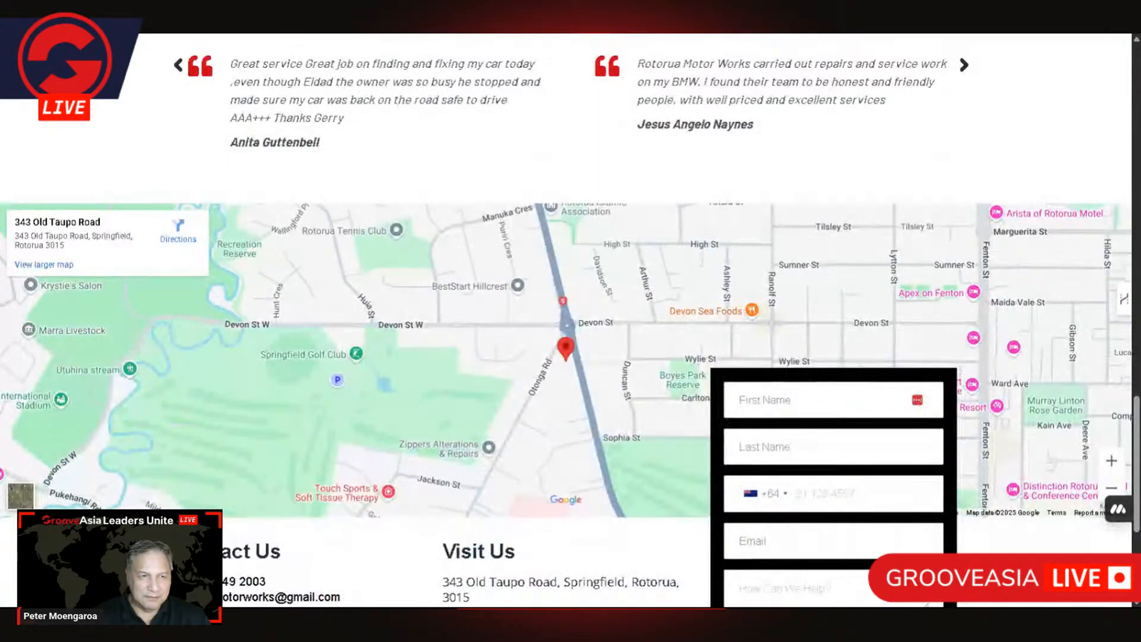
pyautogui.scroll(4, 968, 169)
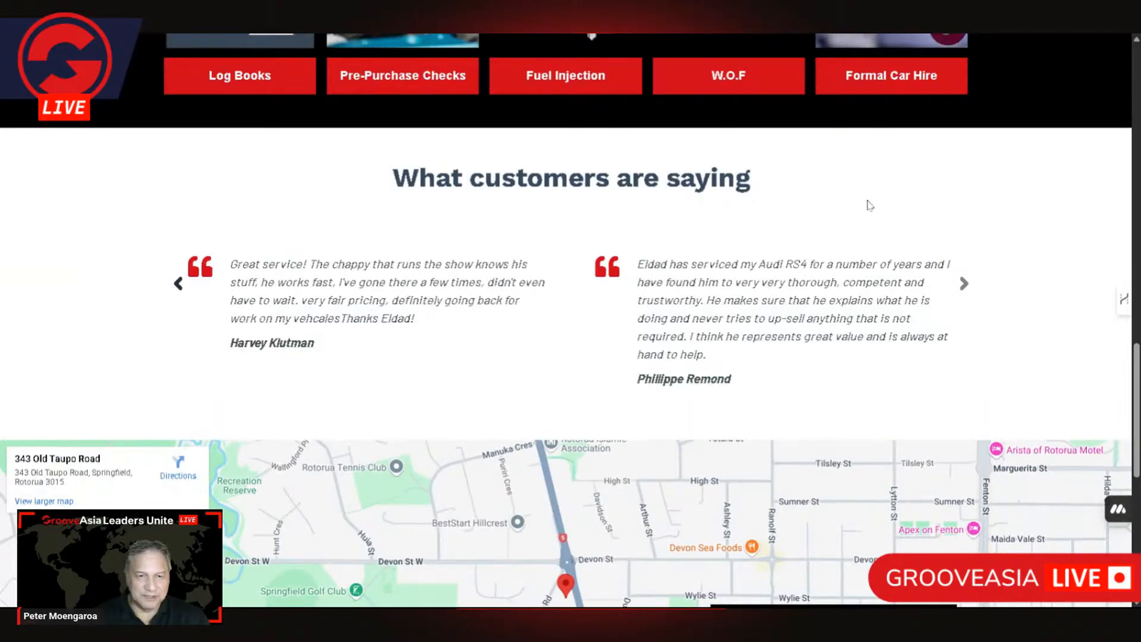
pyautogui.scroll(-8, 980, 416)
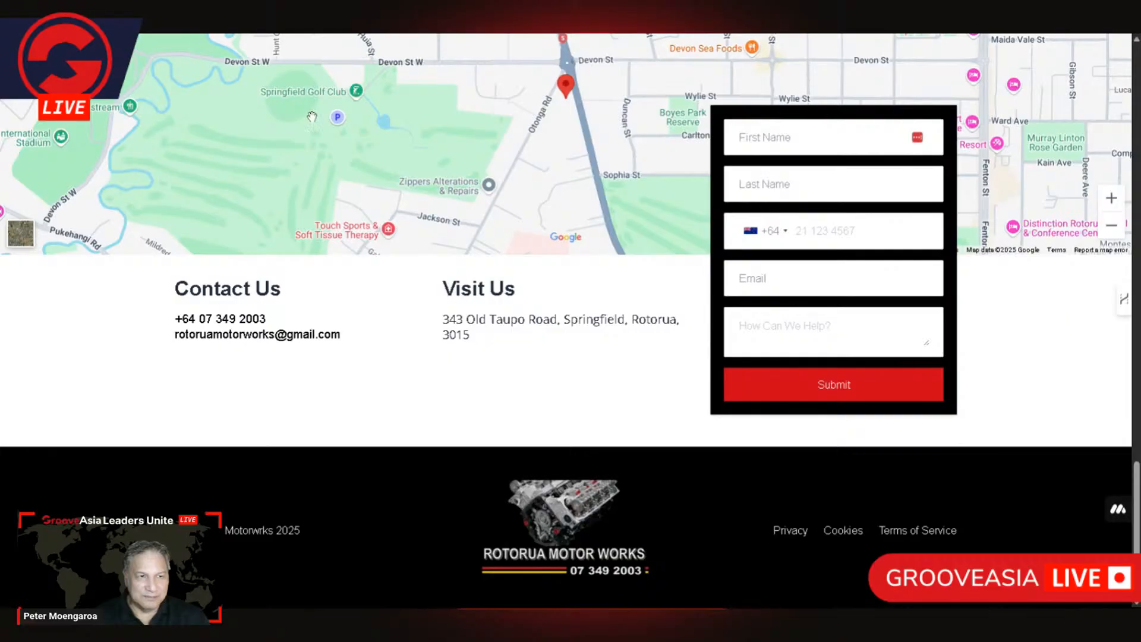
pyautogui.press('F5')
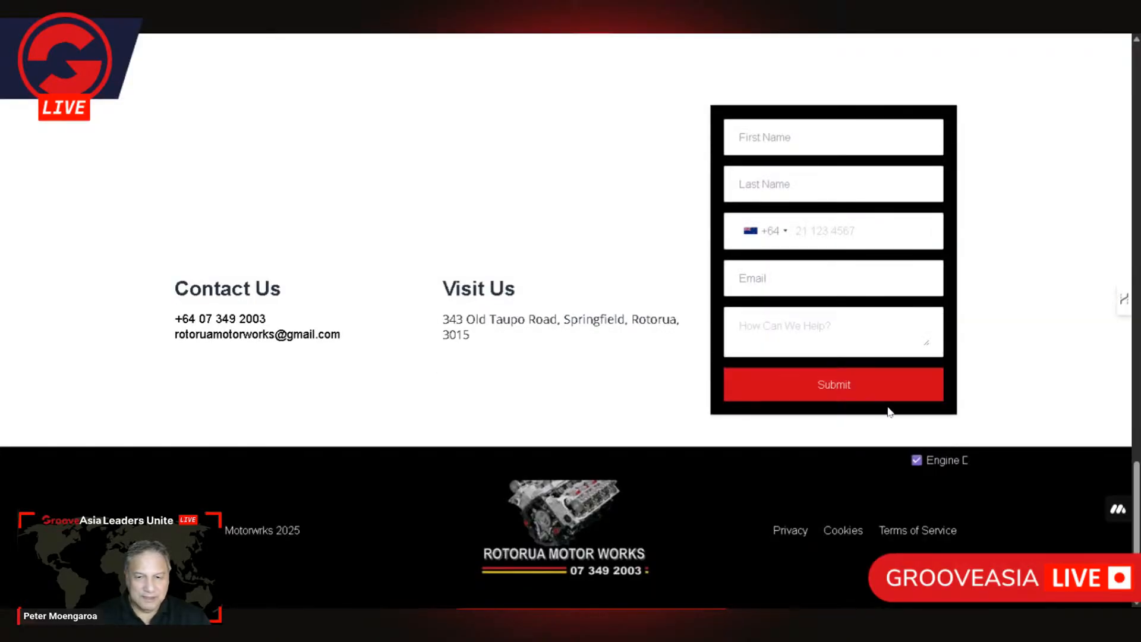
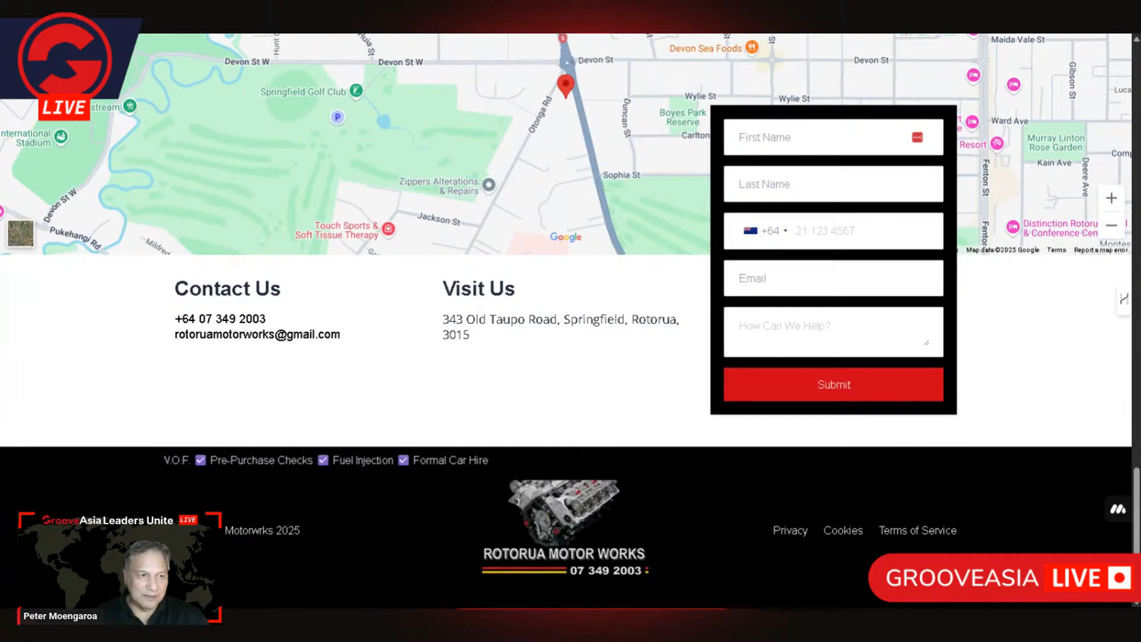
# Switch to the Marquee Generator page, replace the sample marquee text with the ➡️ emoji, and copy the emoji
pyautogui.hotkey('ctrl', 'Tab')
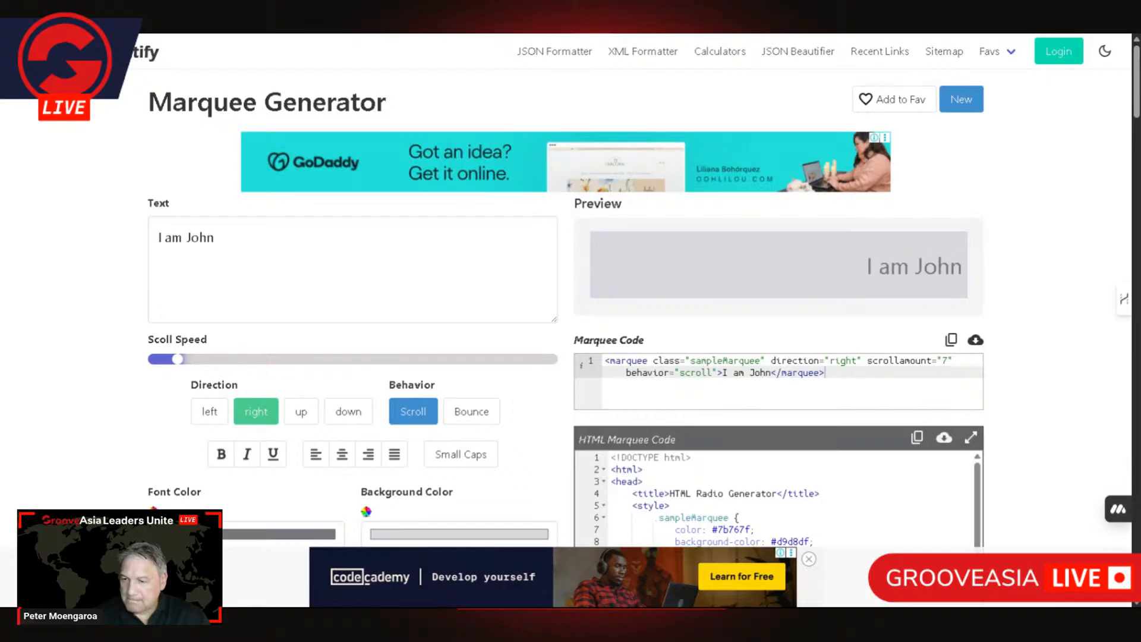
pyautogui.moveTo(217, 238); pyautogui.dragTo(155, 238)
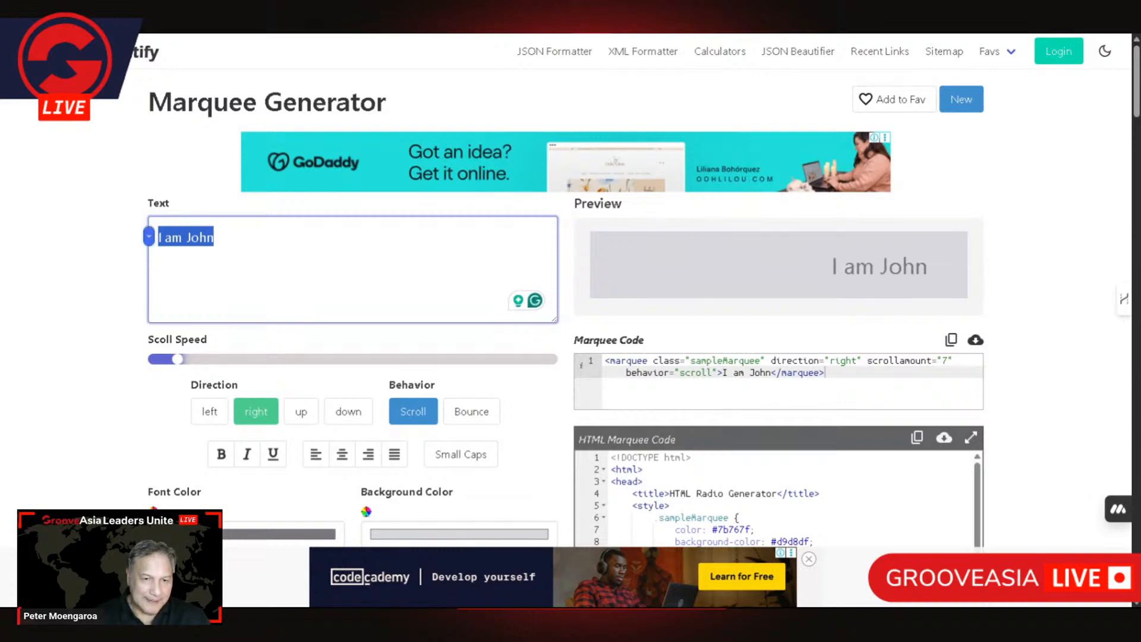
pyautogui.scroll(-1, 132, 261)
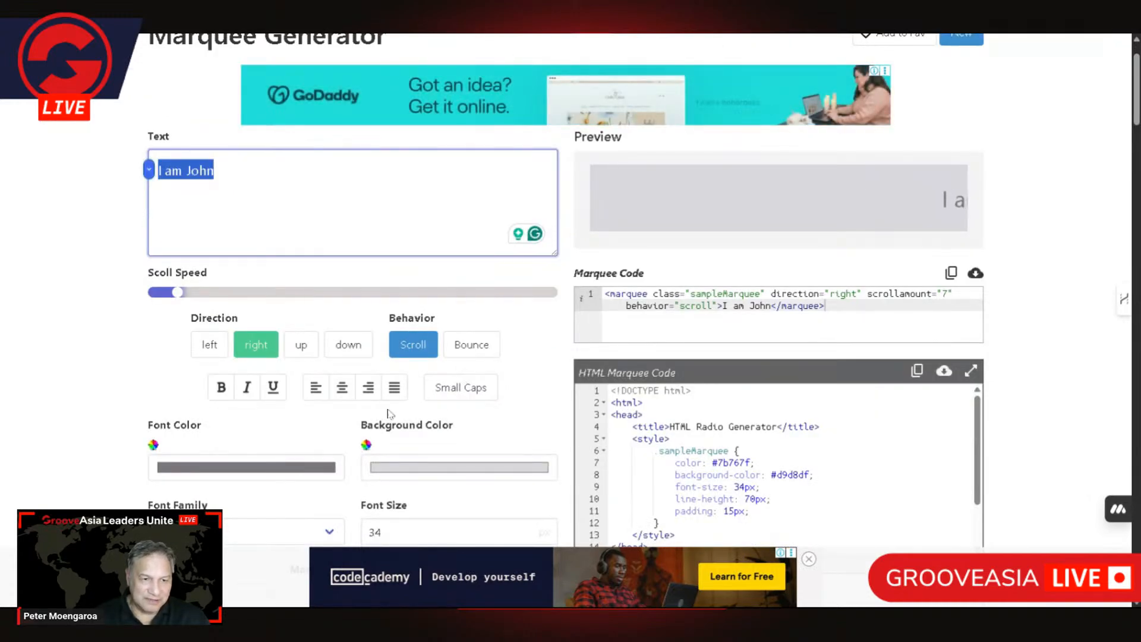
pyautogui.scroll(1, 515, 385)
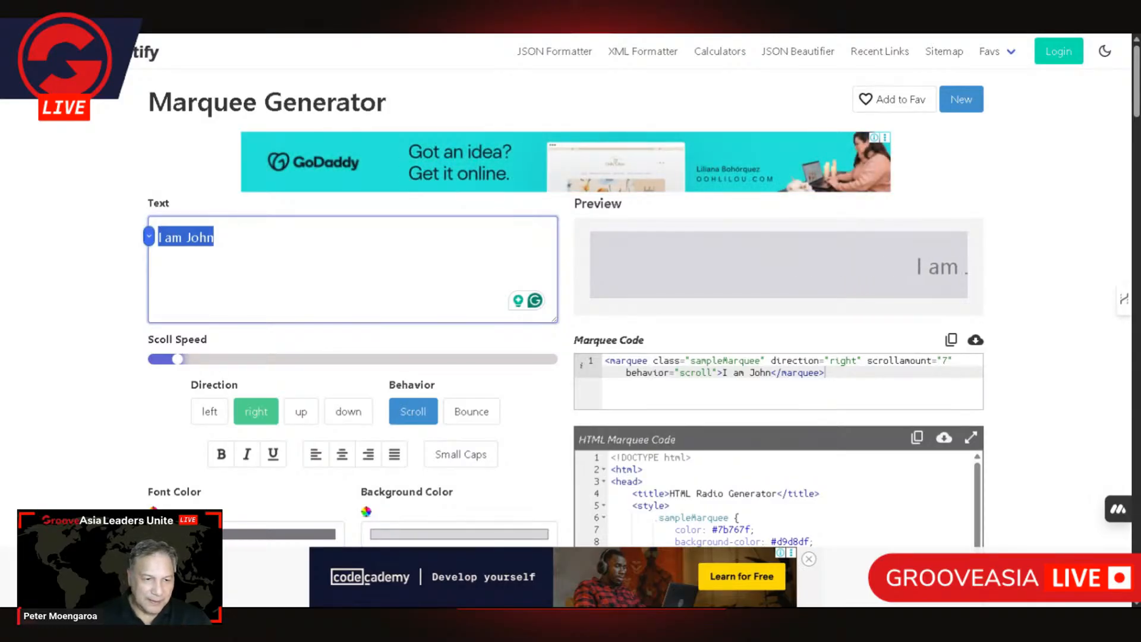
pyautogui.write('➡️')
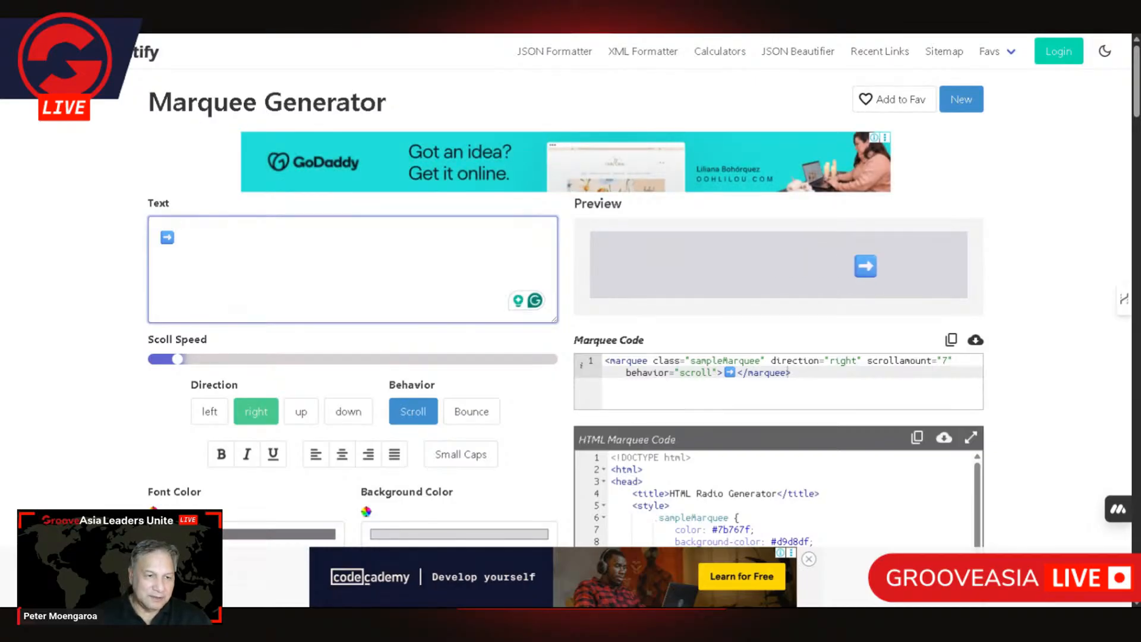
pyautogui.hotkey('ctrl', 'a')
pyautogui.hotkey('ctrl', 'c')
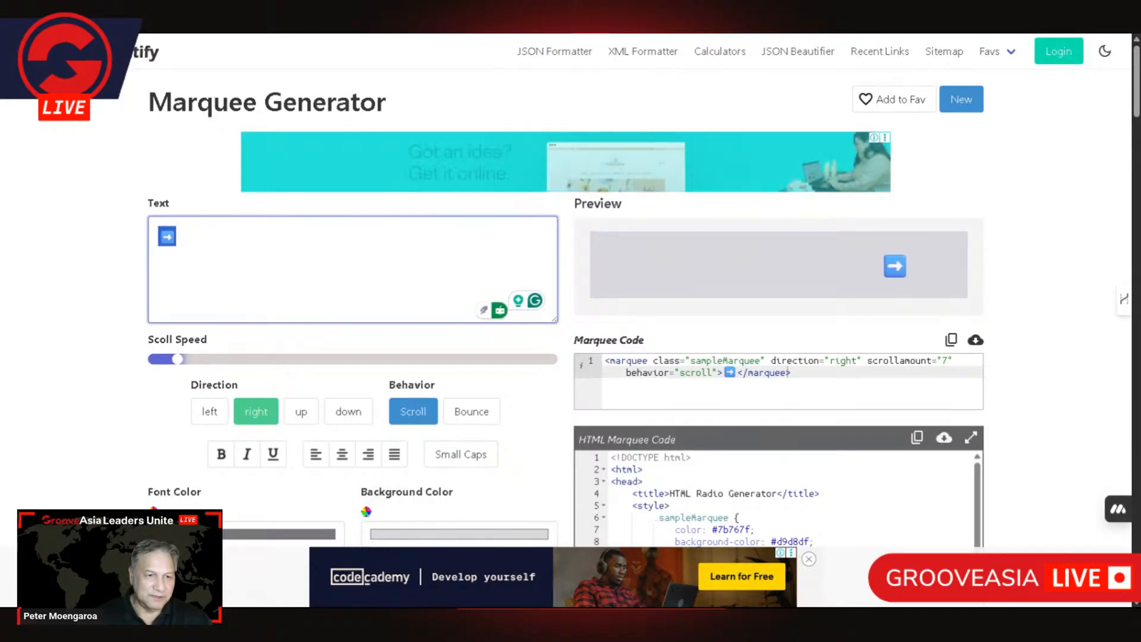
# Add "We have various expertise in affiliate marketing" after the arrow in the marquee text, followed by another ➡️ emoji
pyautogui.click(176, 236)
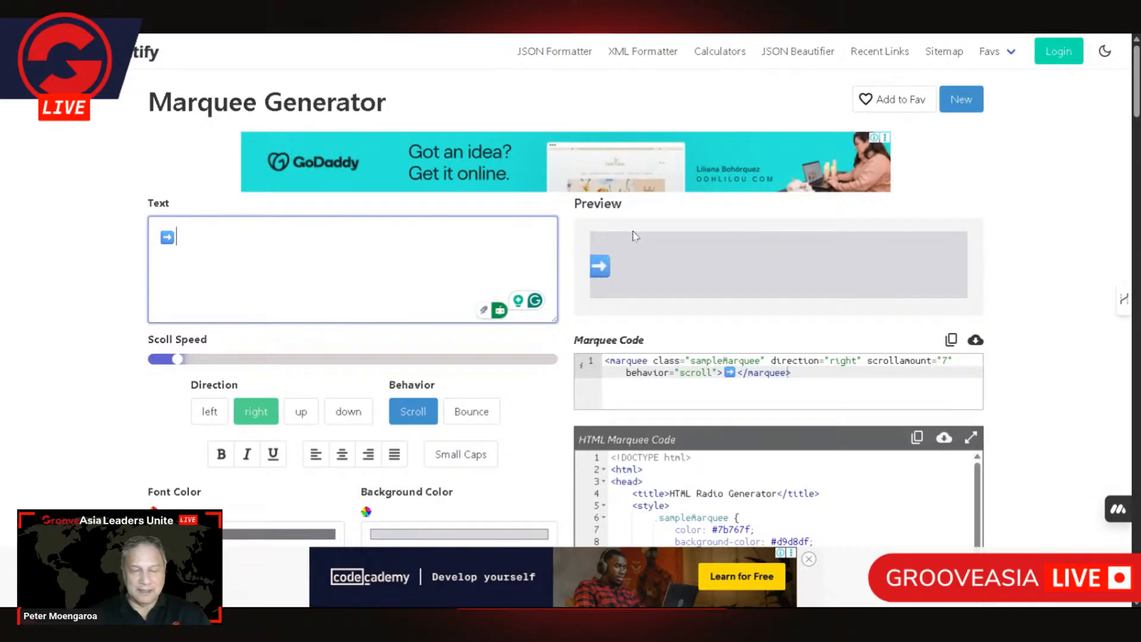
pyautogui.write('We have var')
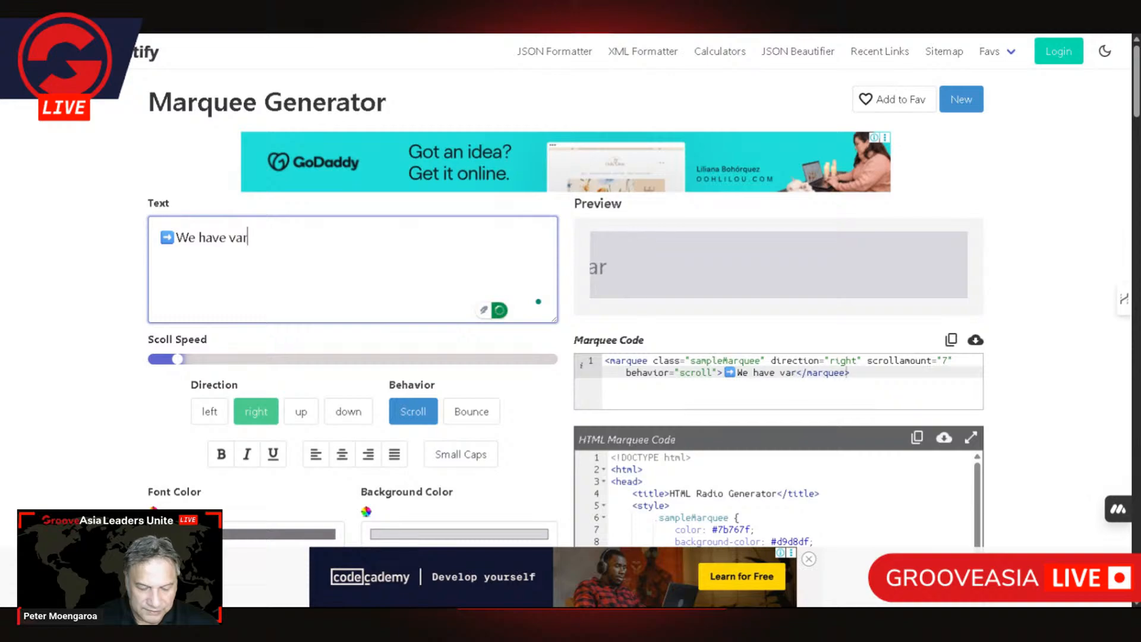
pyautogui.write('ious ')
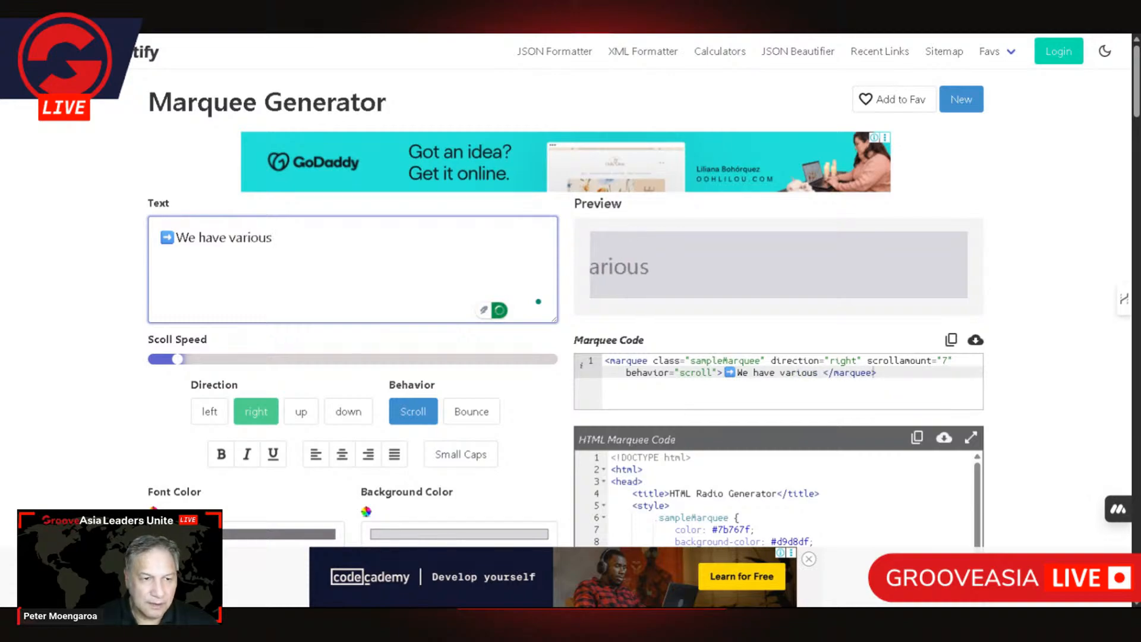
pyautogui.write('ex')
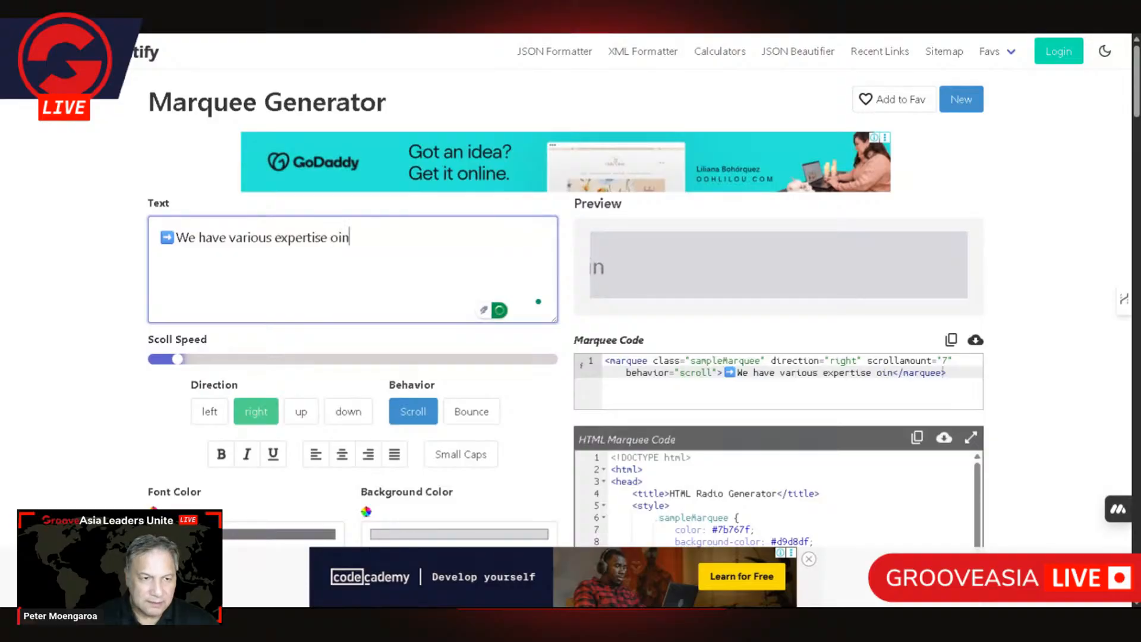
pyautogui.write('pertise in ')
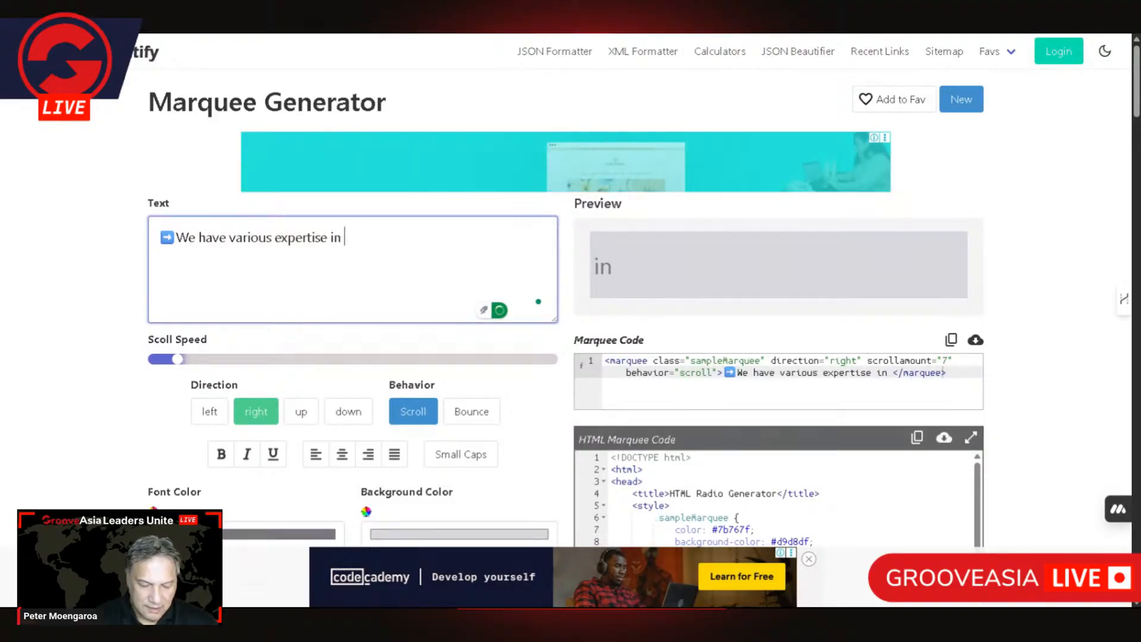
pyautogui.write('affiliate mar')
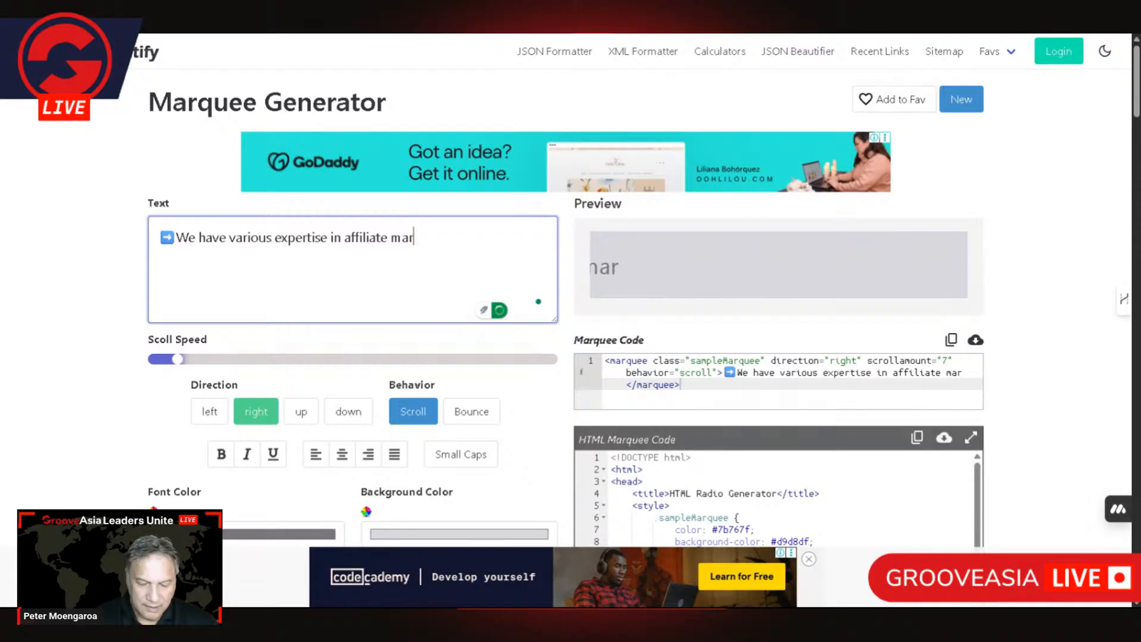
pyautogui.write('keting')
pyautogui.press('BackSpace')
pyautogui.press('BackSpace')
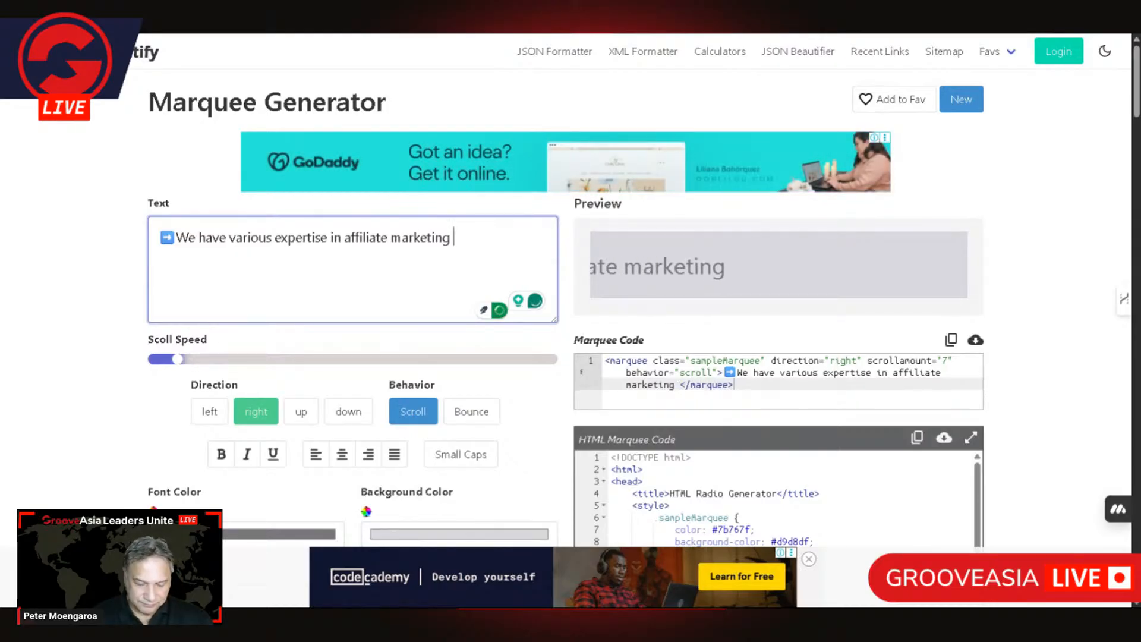
pyautogui.hotkey('ctrl', 'v')
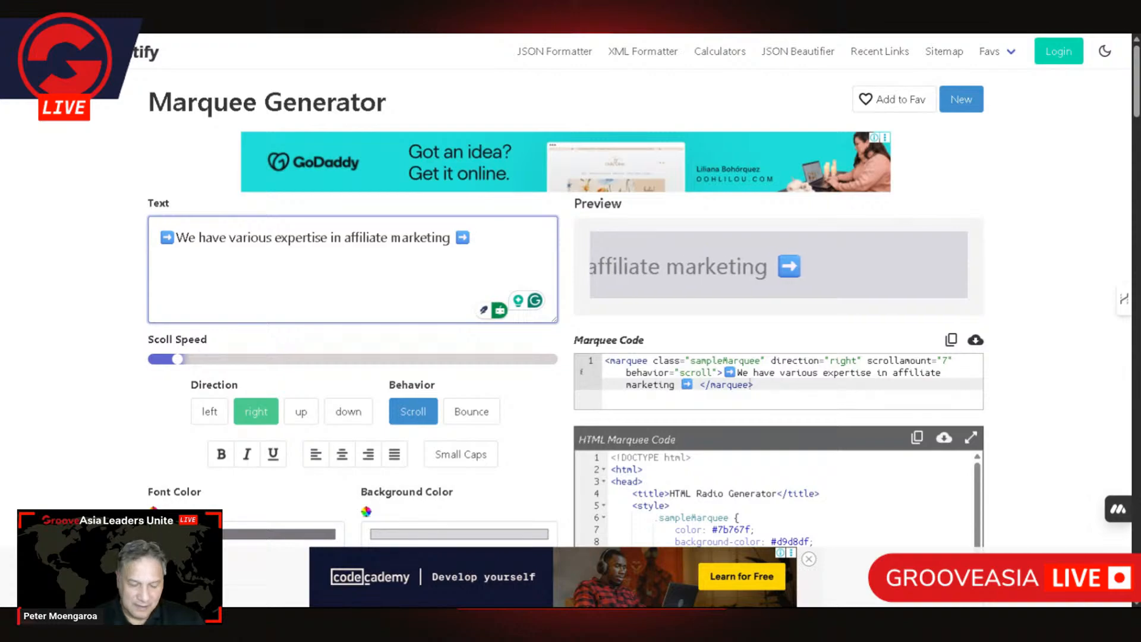
# Append "Our website designers are highly skilled in design as well SEO and AEO" to the marquee text, followed by a ➡️ emoji
pyautogui.write('We')
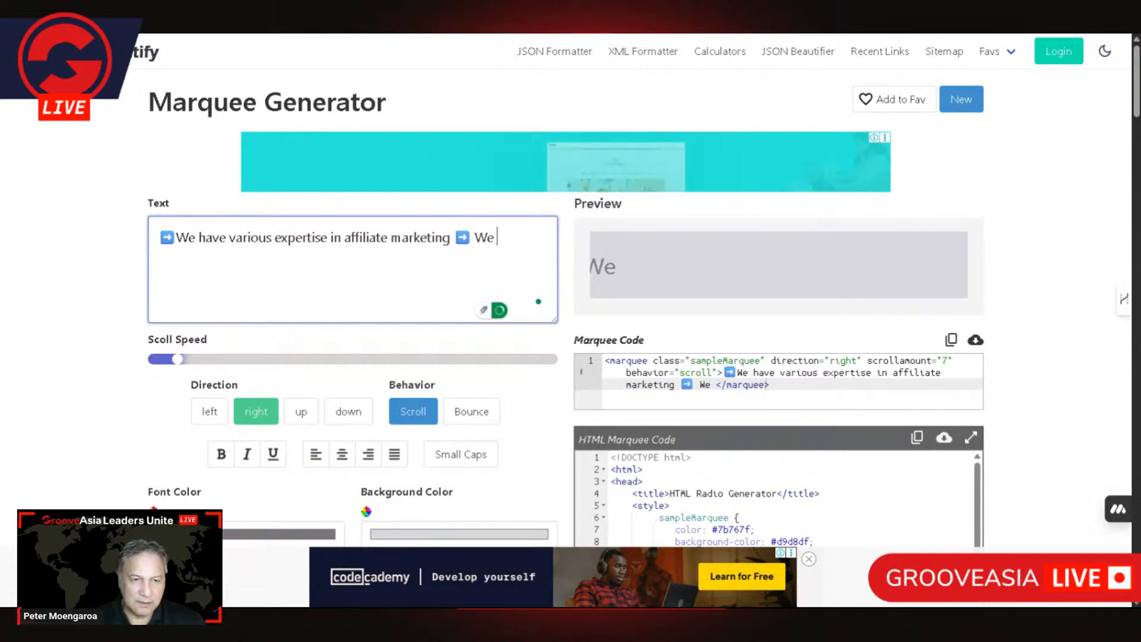
pyautogui.press('BackSpace')
pyautogui.press('BackSpace')
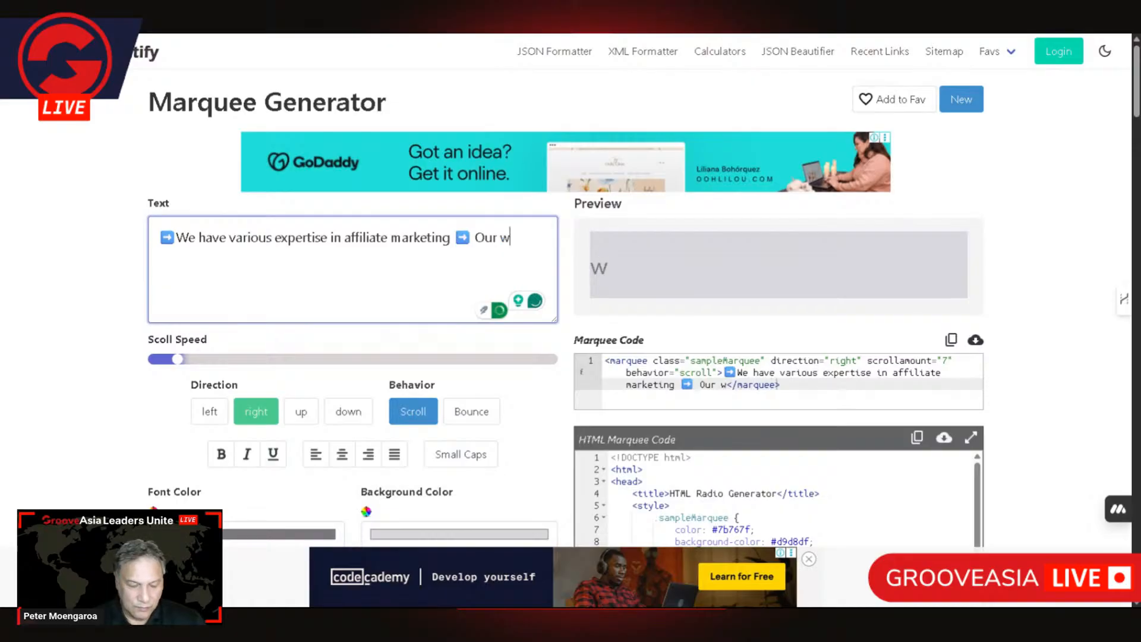
pyautogui.write('bsite des')
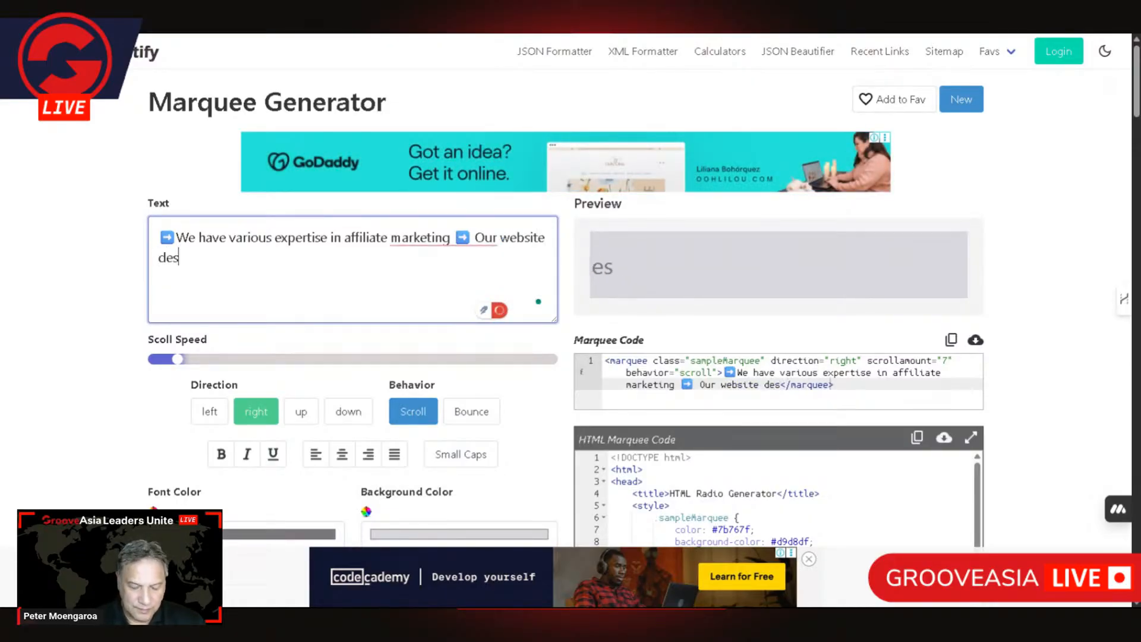
pyautogui.write('igners are')
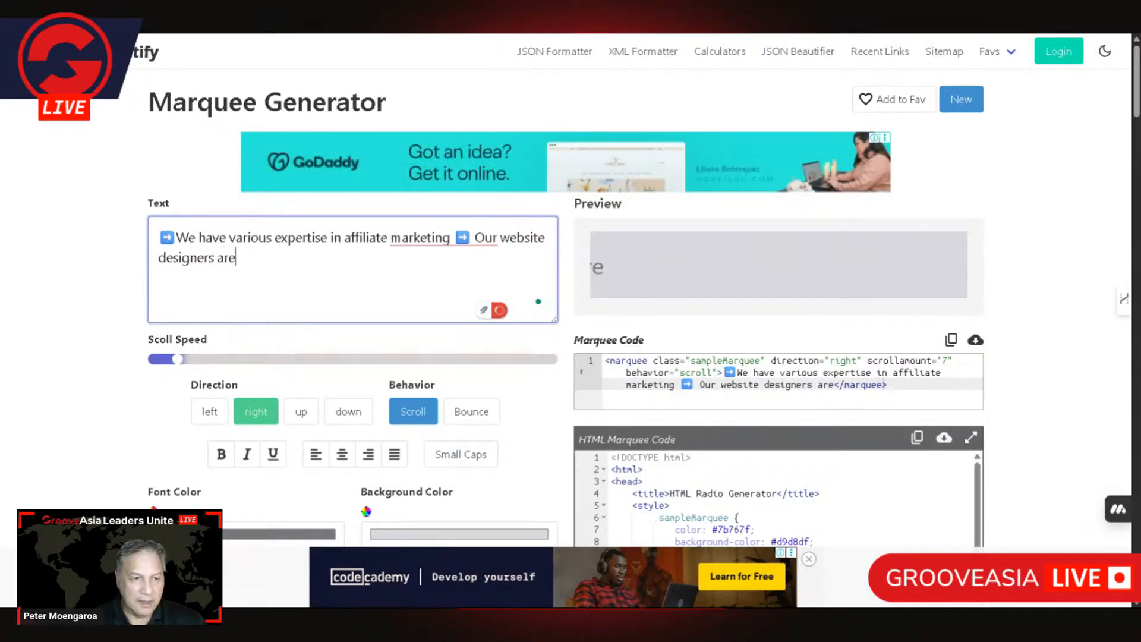
pyautogui.write('ig')
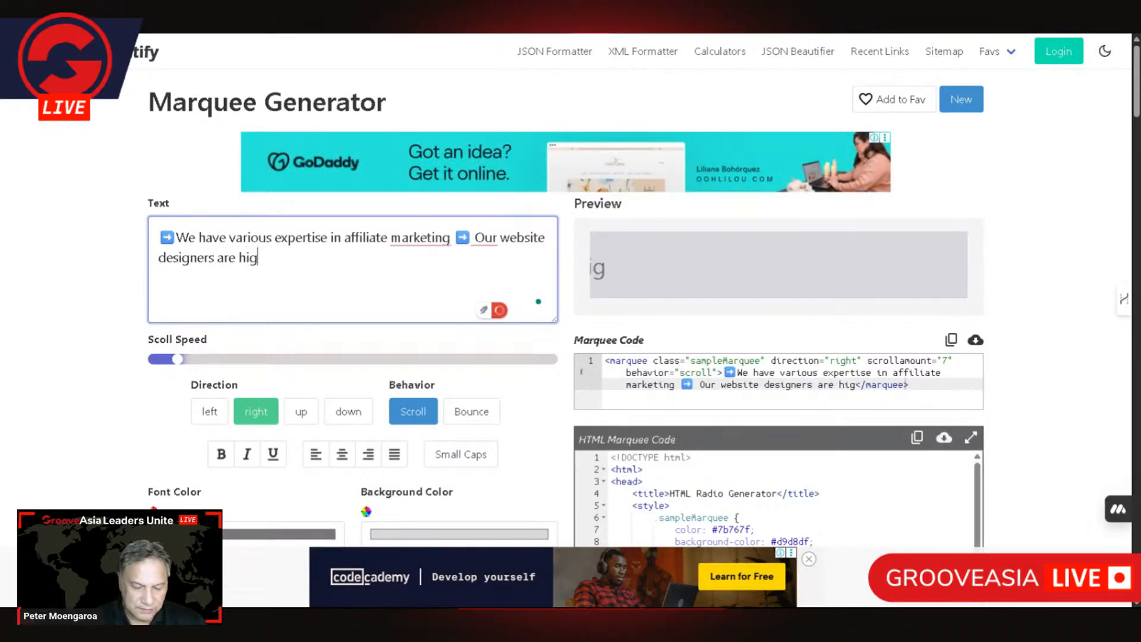
pyautogui.write('hly skilled~in')
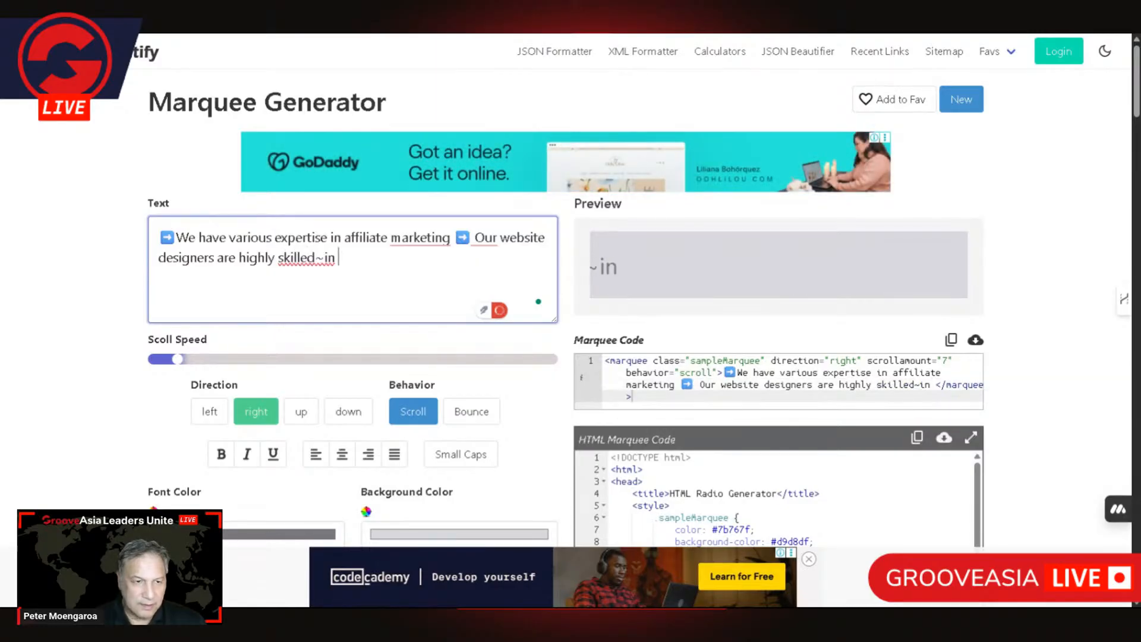
pyautogui.press('BackSpace')
pyautogui.press('BackSpace')
pyautogui.press('BackSpace')
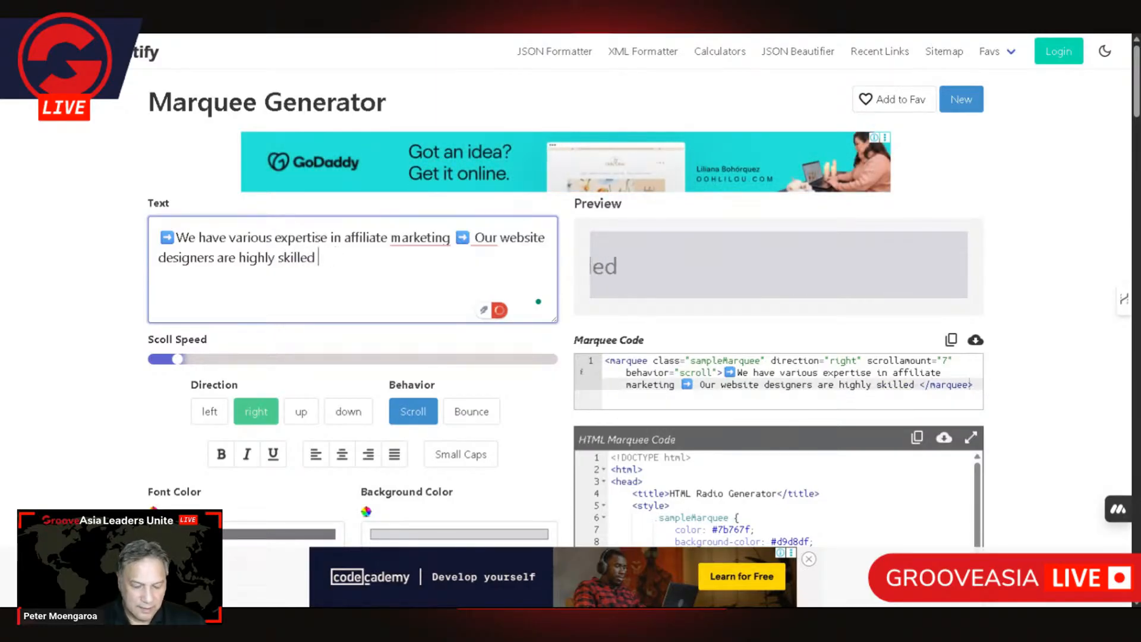
pyautogui.write('in ')
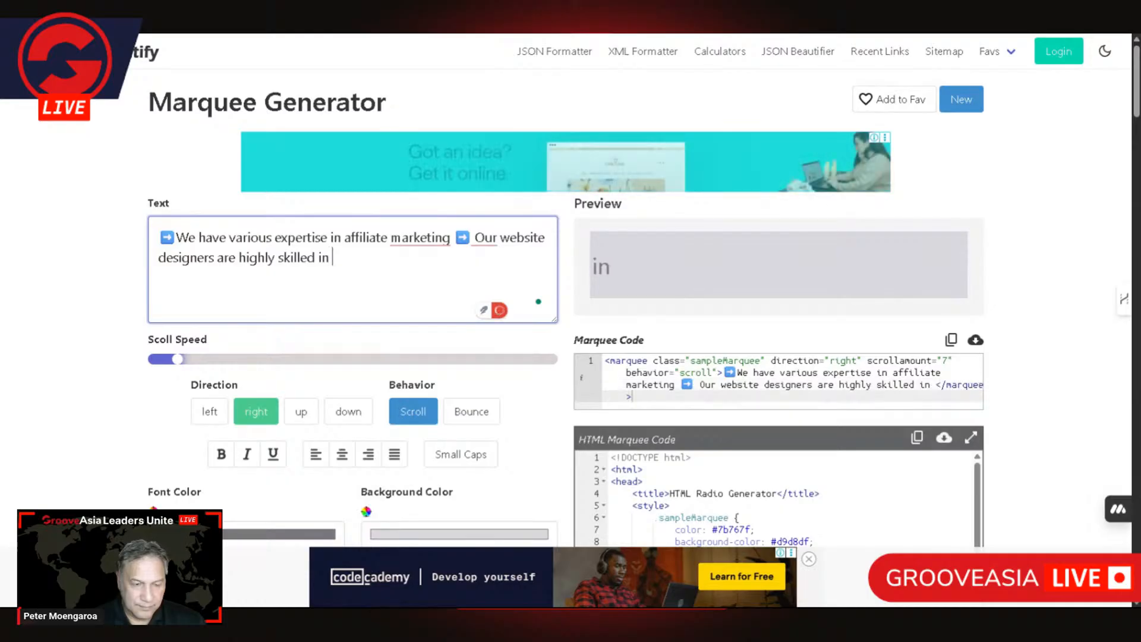
pyautogui.write('des')
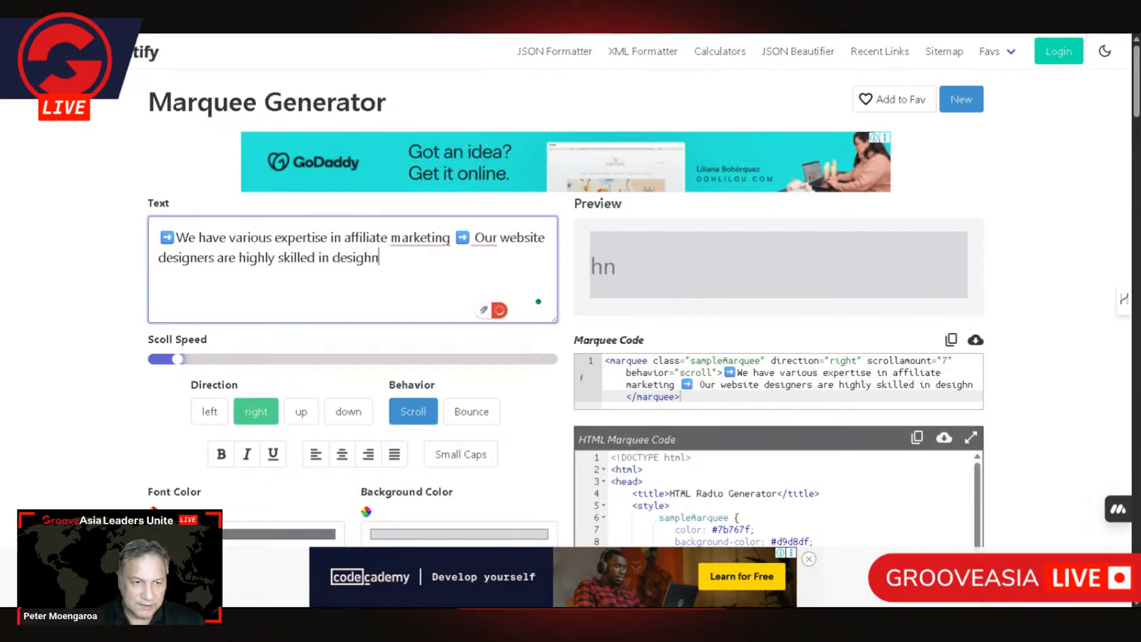
pyautogui.write('ign as well SE')
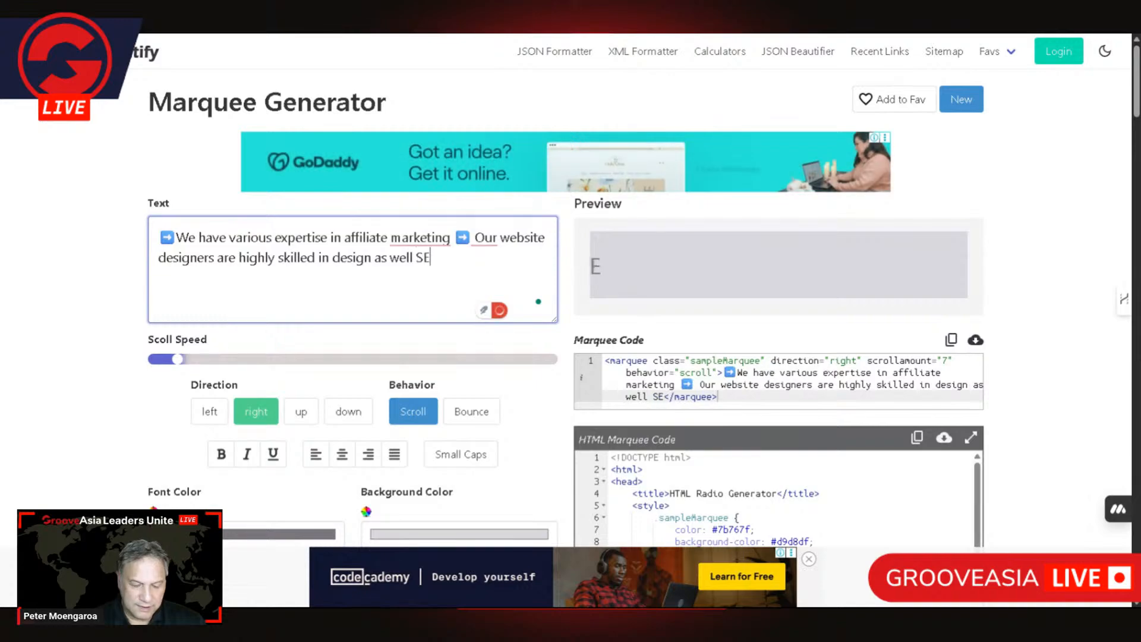
pyautogui.write('O and AEO')
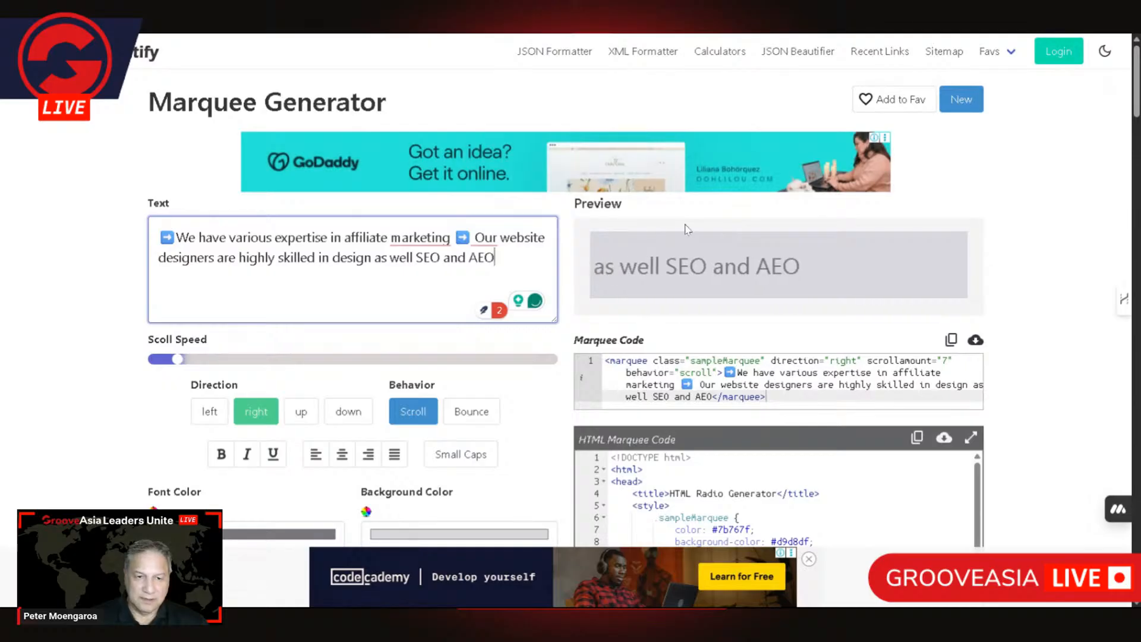
pyautogui.hotkey('ctrl', 'v')
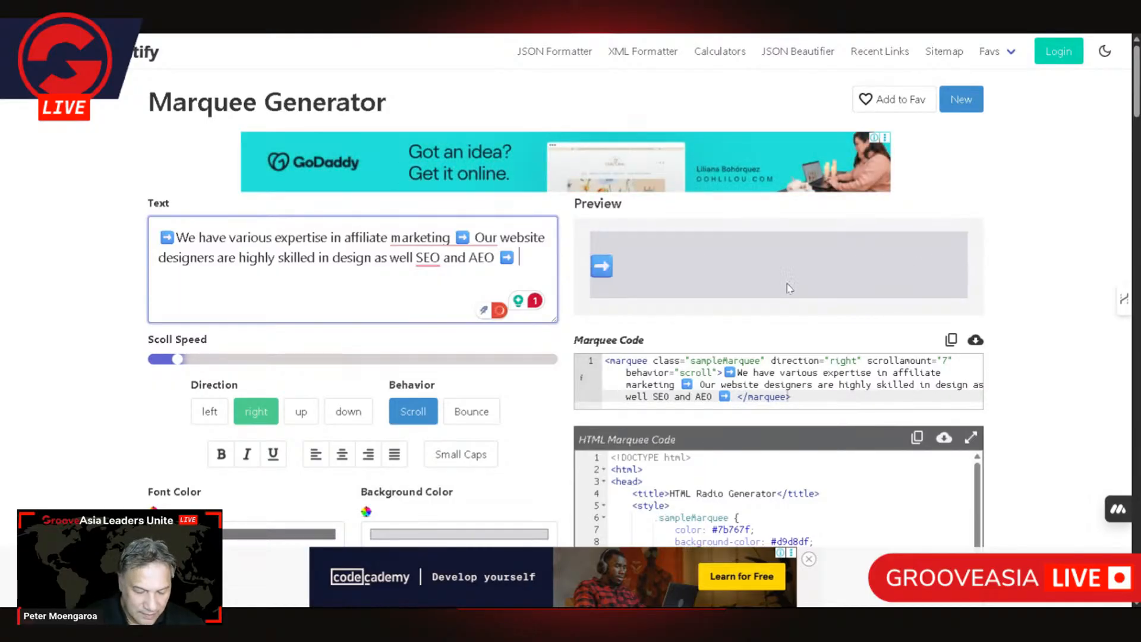
# Append the phrase "Do you have e-commerce requirements" to the end of the marquee text
pyautogui.write('We')
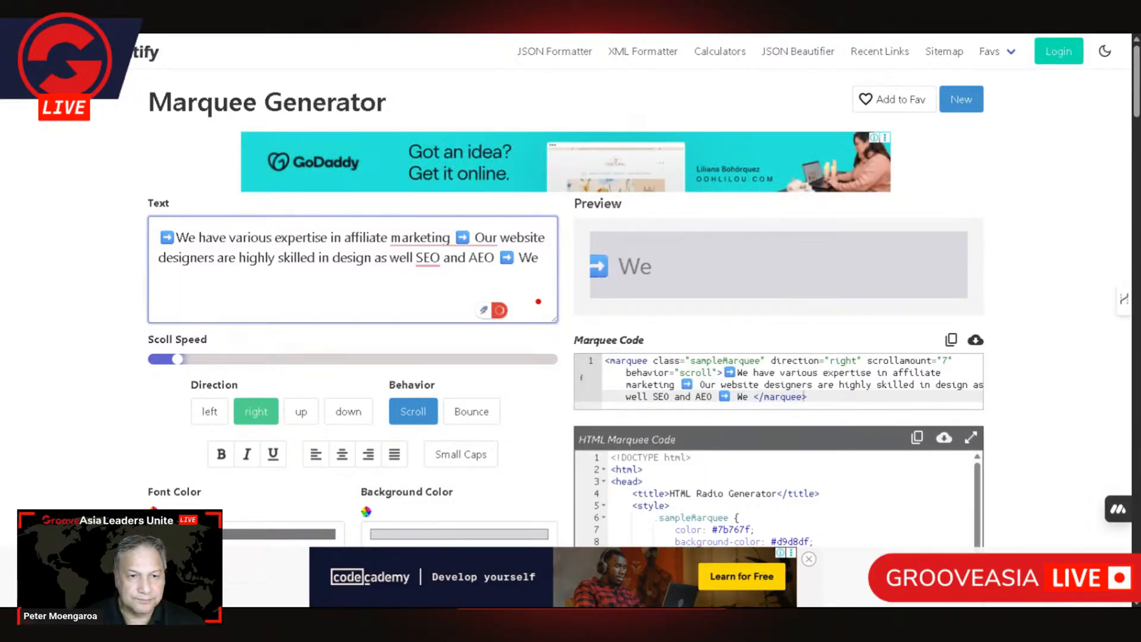
pyautogui.press('BackSpace')
pyautogui.press('BackSpace')
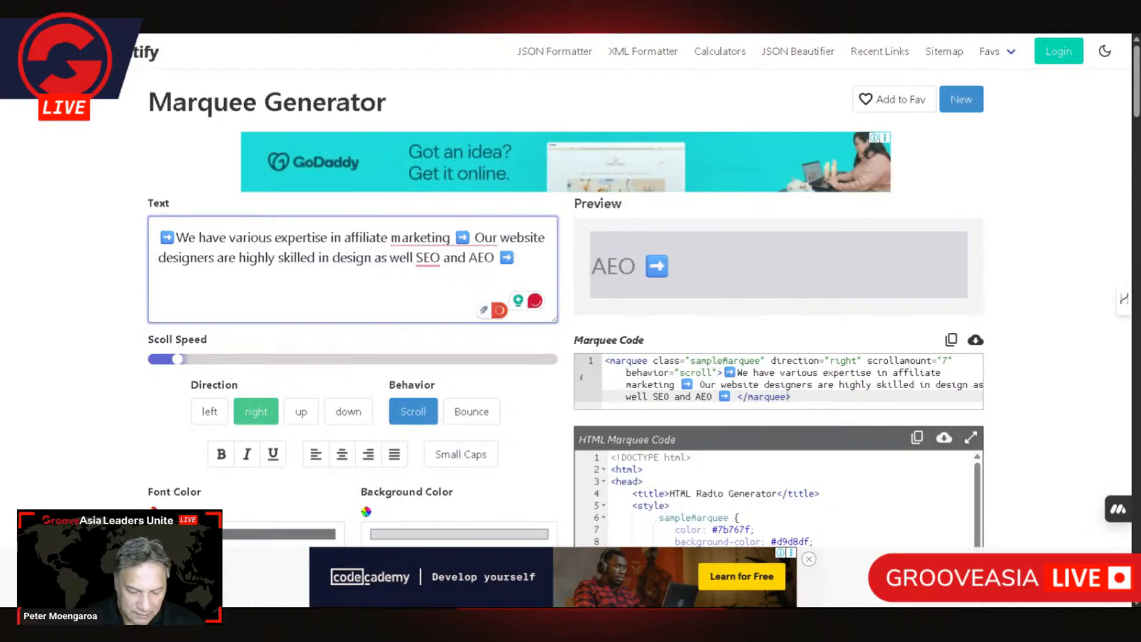
pyautogui.write('Do ')
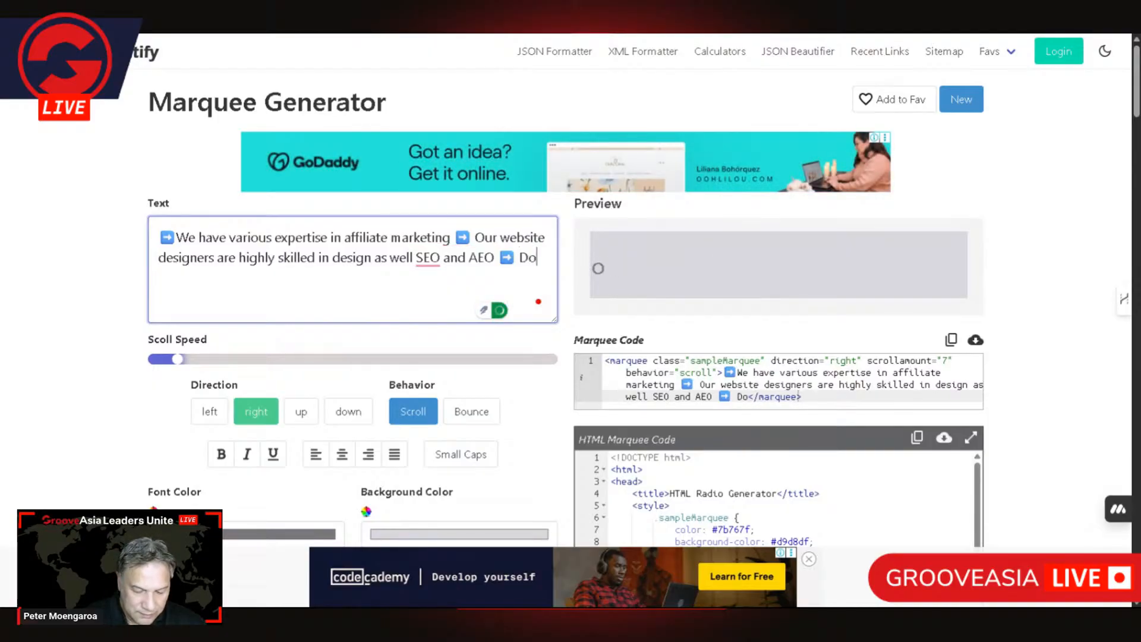
pyautogui.write('you hac')
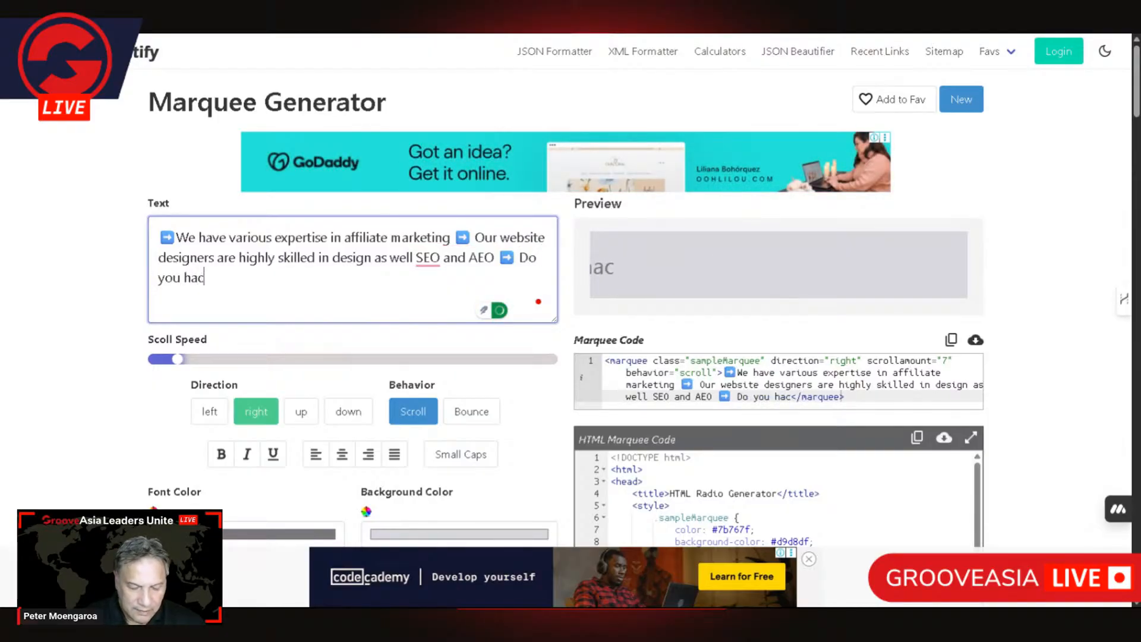
pyautogui.press('BackSpace')
pyautogui.write('ve ')
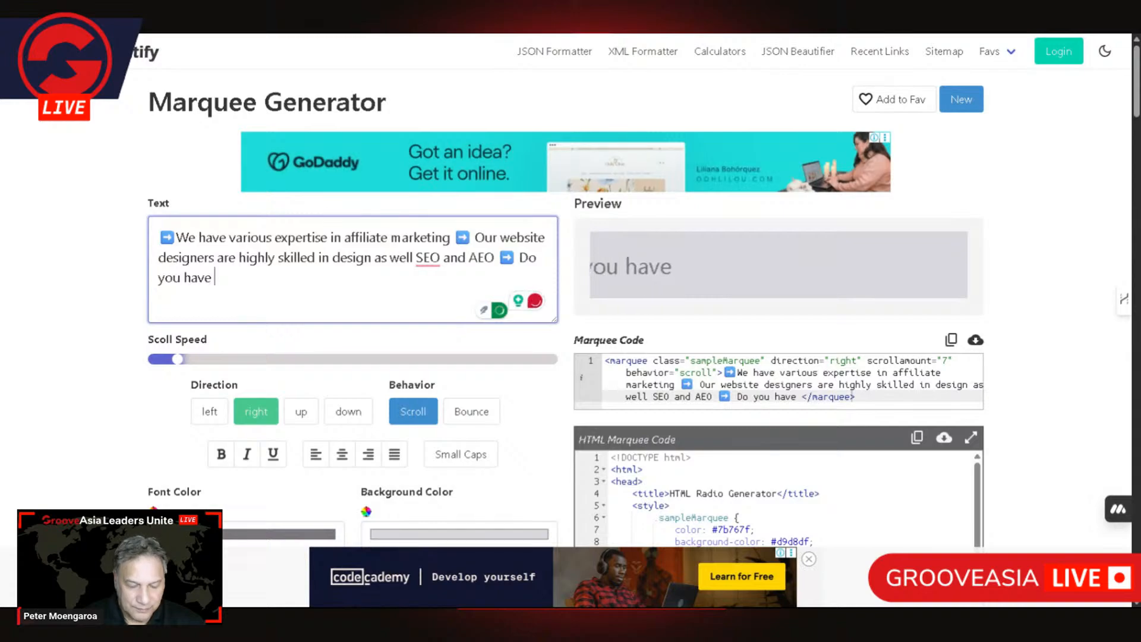
pyautogui.write('ecom')
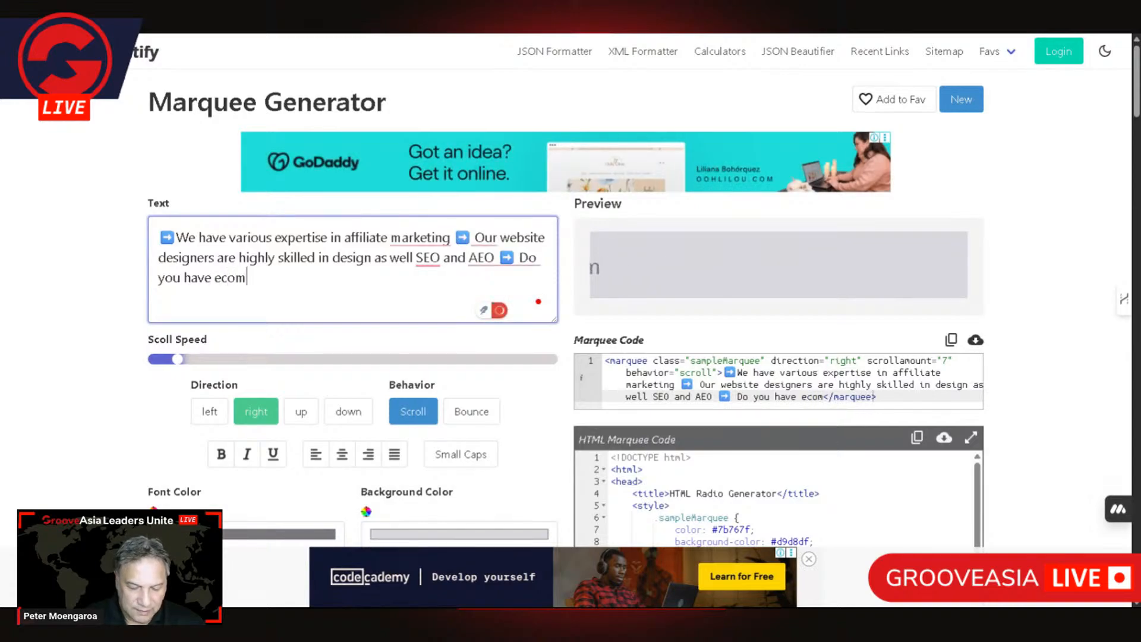
pyautogui.write('mere`c')
pyautogui.press('BackSpace')
pyautogui.press('BackSpace')
pyautogui.press('BackSpace')
pyautogui.write('ce ')
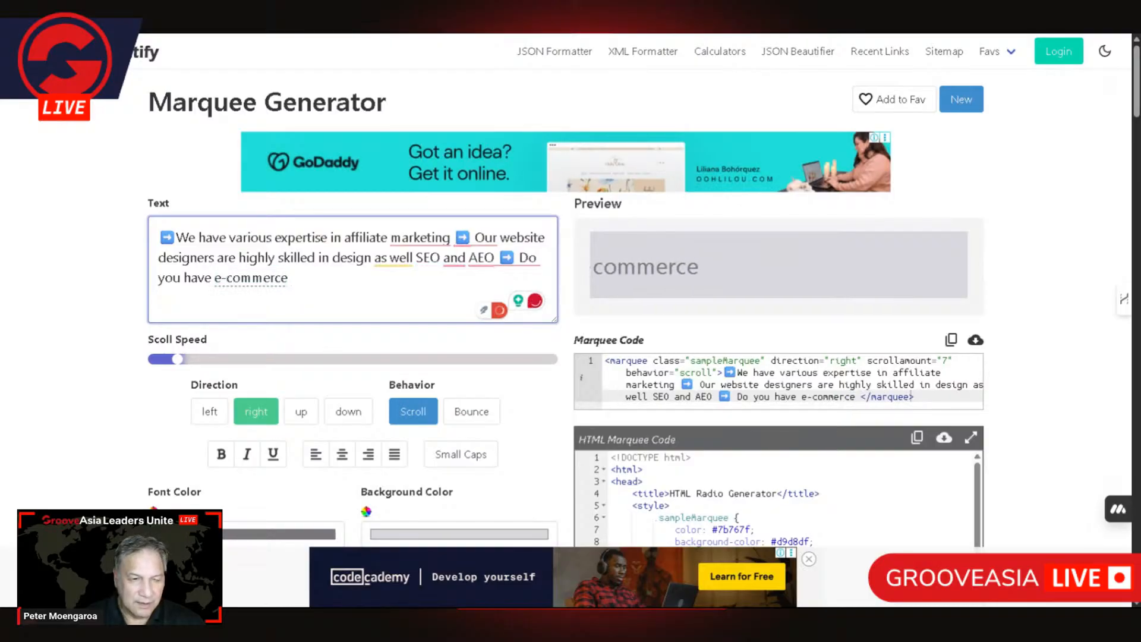
pyautogui.write('r')
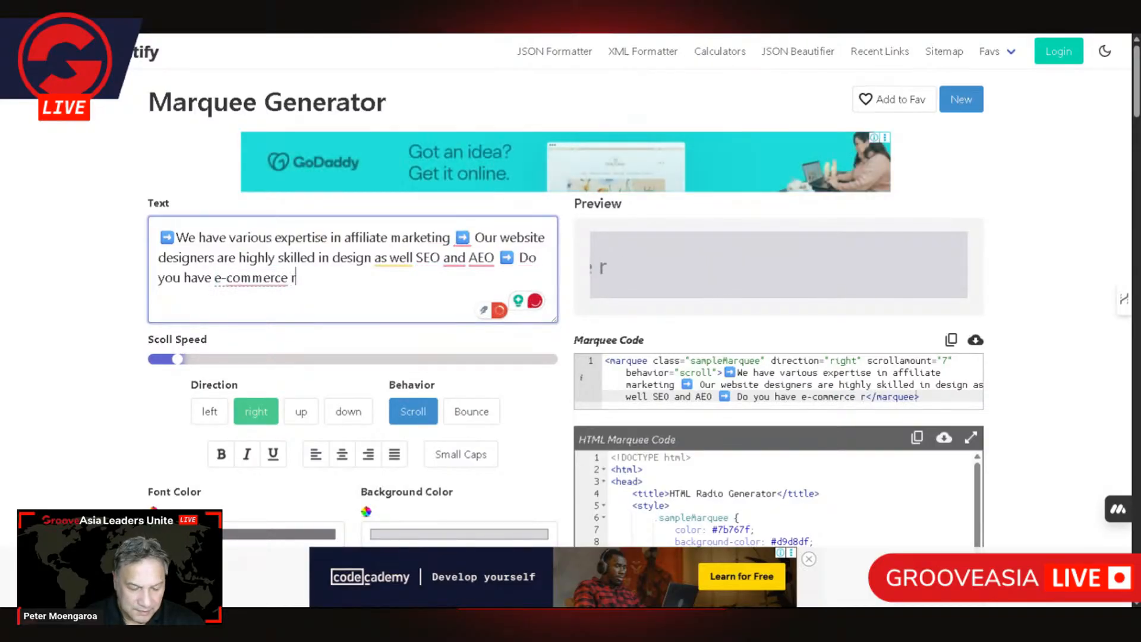
pyautogui.write('equi')
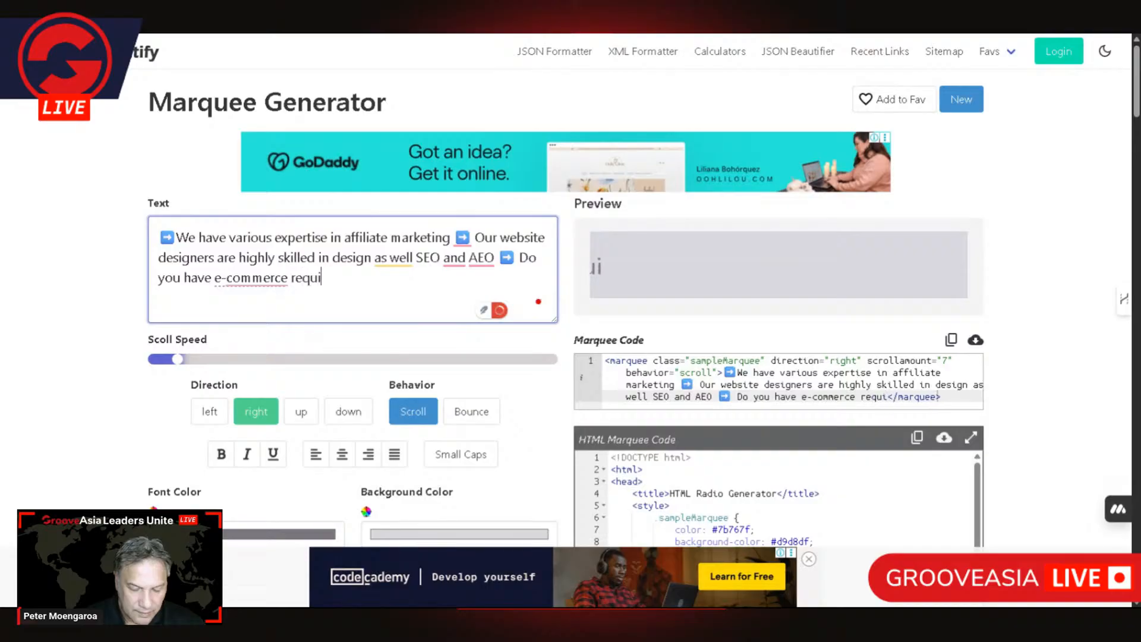
pyautogui.write('rements')
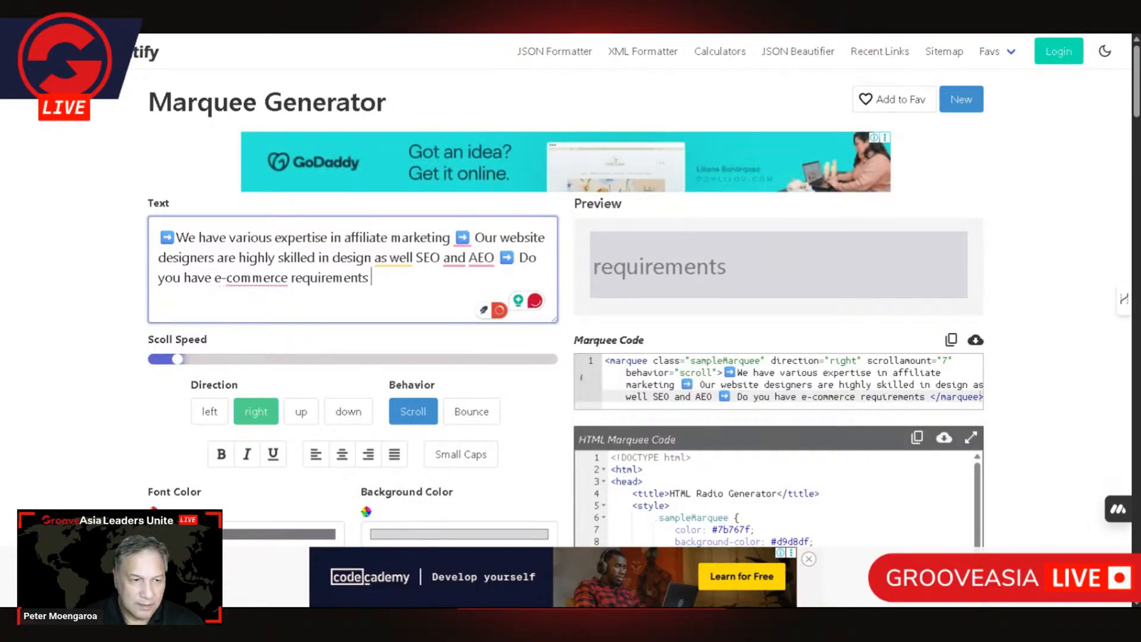
# Apply the suggested punctuation "requirements?" and "AEO." in the marquee text, and add a spaced ➡️ emoji at its end
pyautogui.moveTo(328, 278)
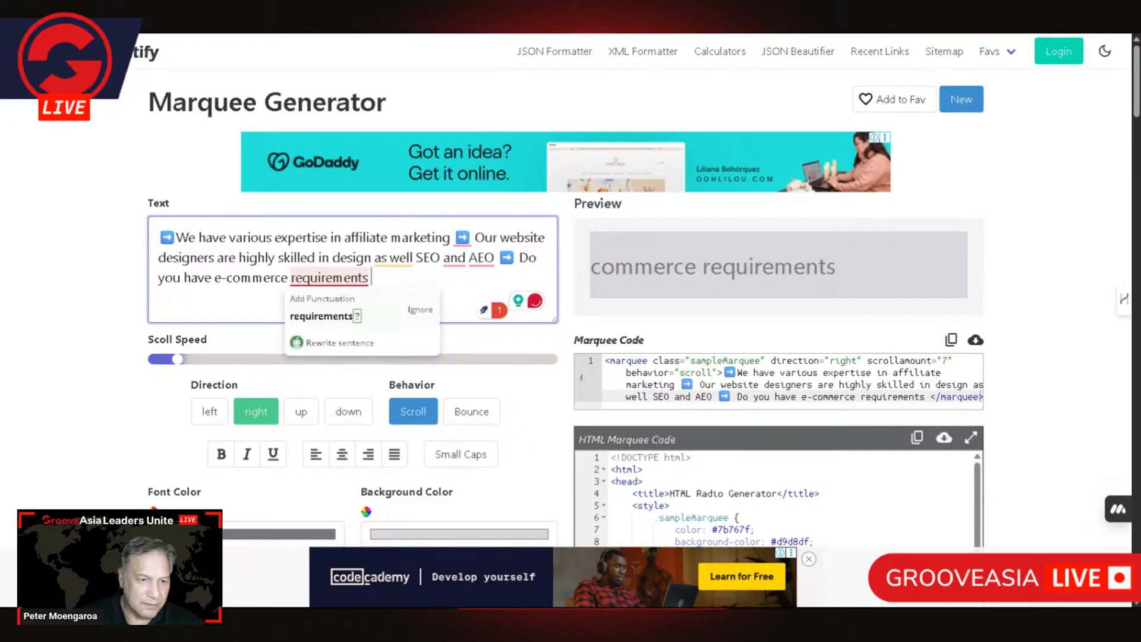
pyautogui.click(330, 319)
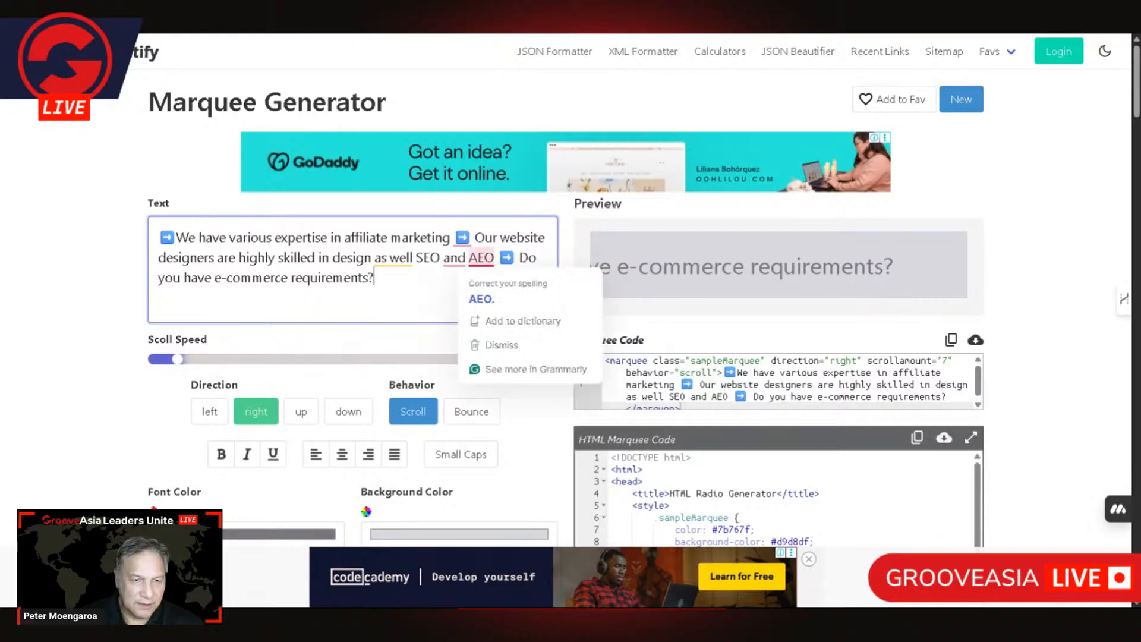
pyautogui.click(490, 299)
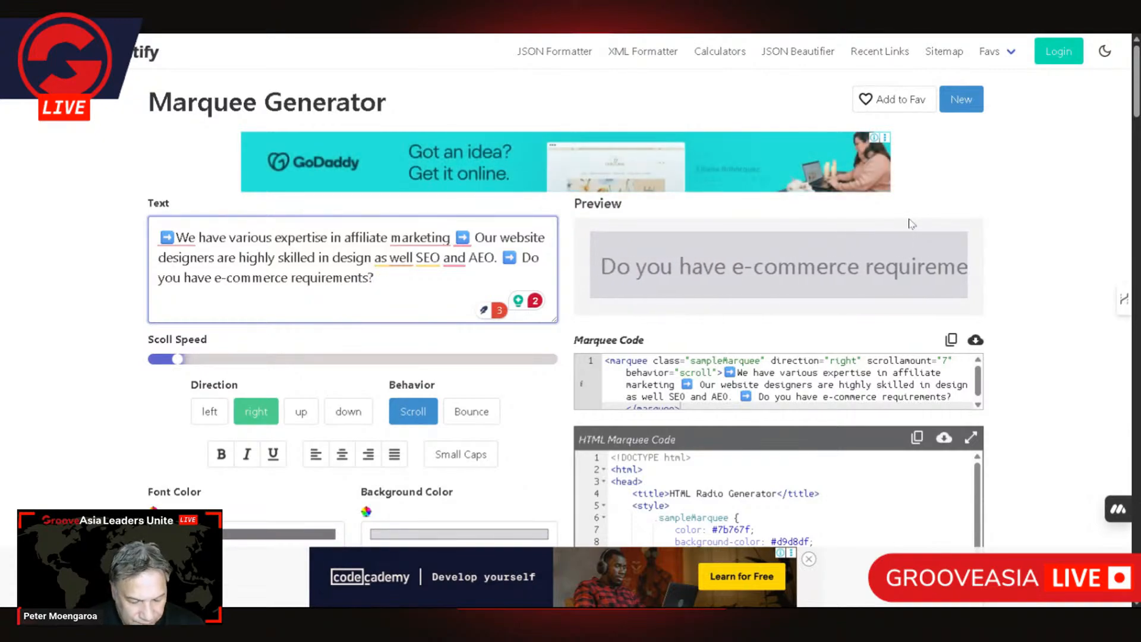
pyautogui.write('➡️')
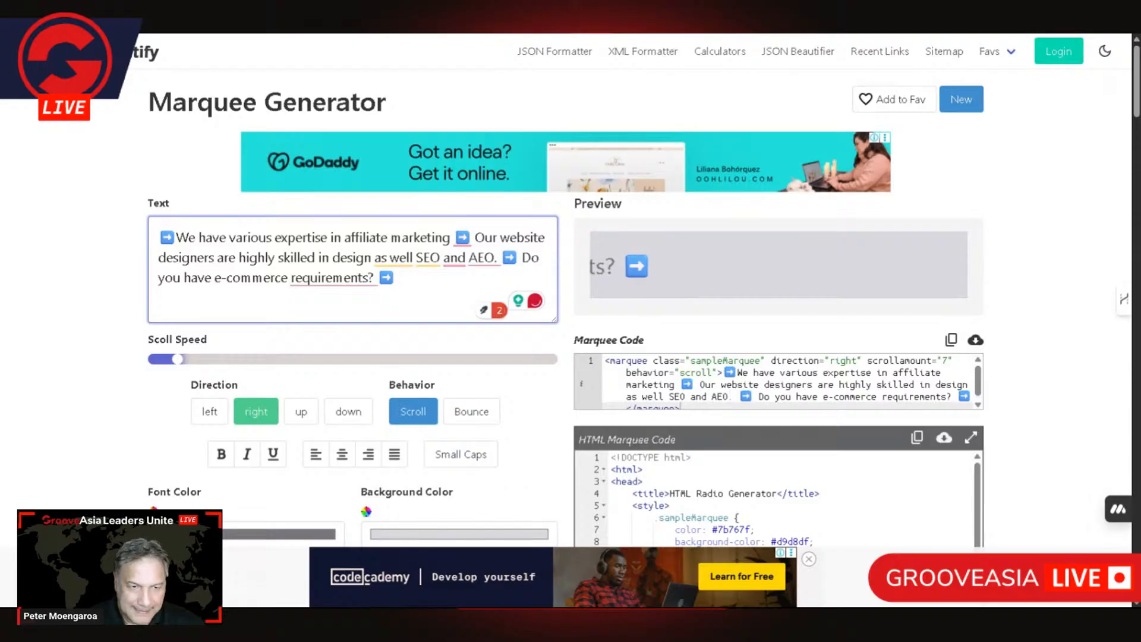
pyautogui.click(375, 276)
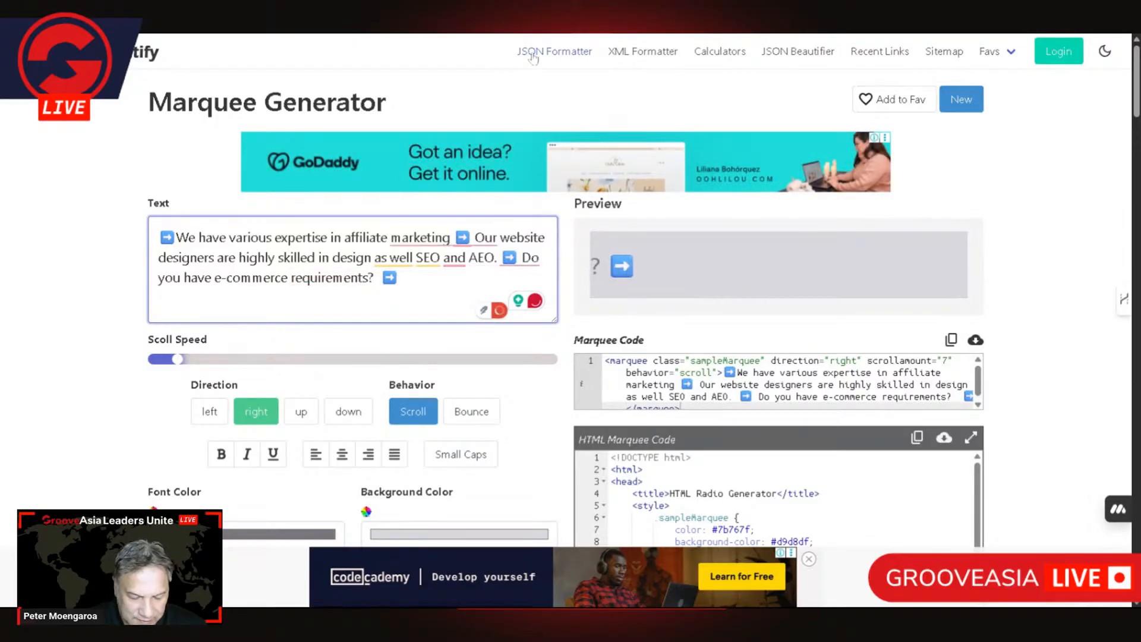
# Insert "Chat with us we can help" after "requirements?" and before the final arrow in the marquee text
pyautogui.write('Chat w')
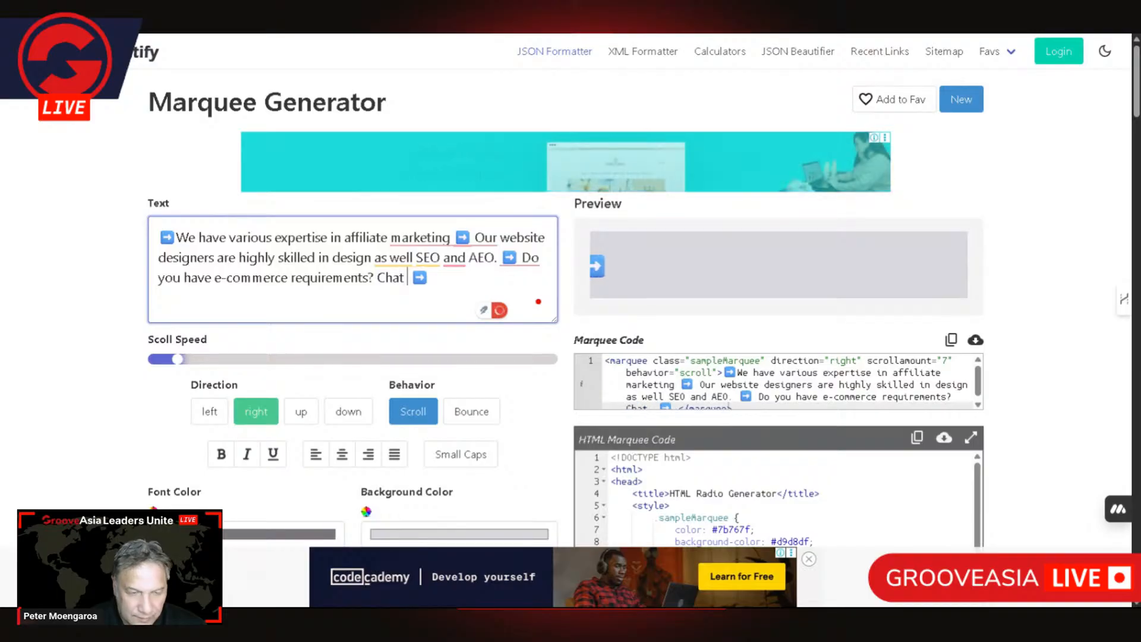
pyautogui.write('ith u')
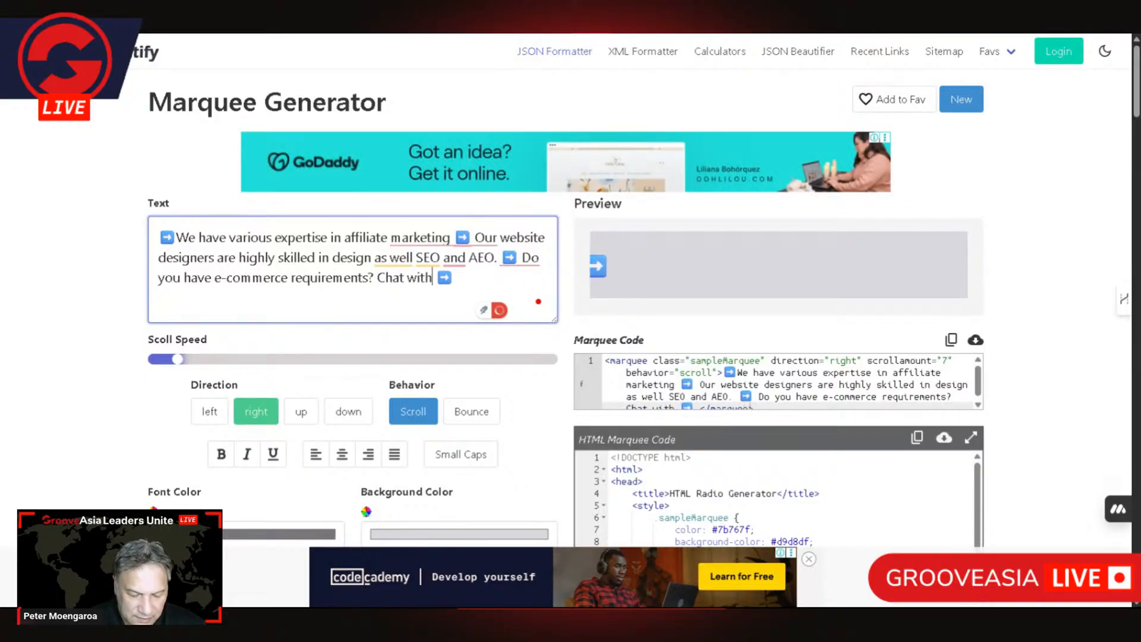
pyautogui.write('s we can hel')
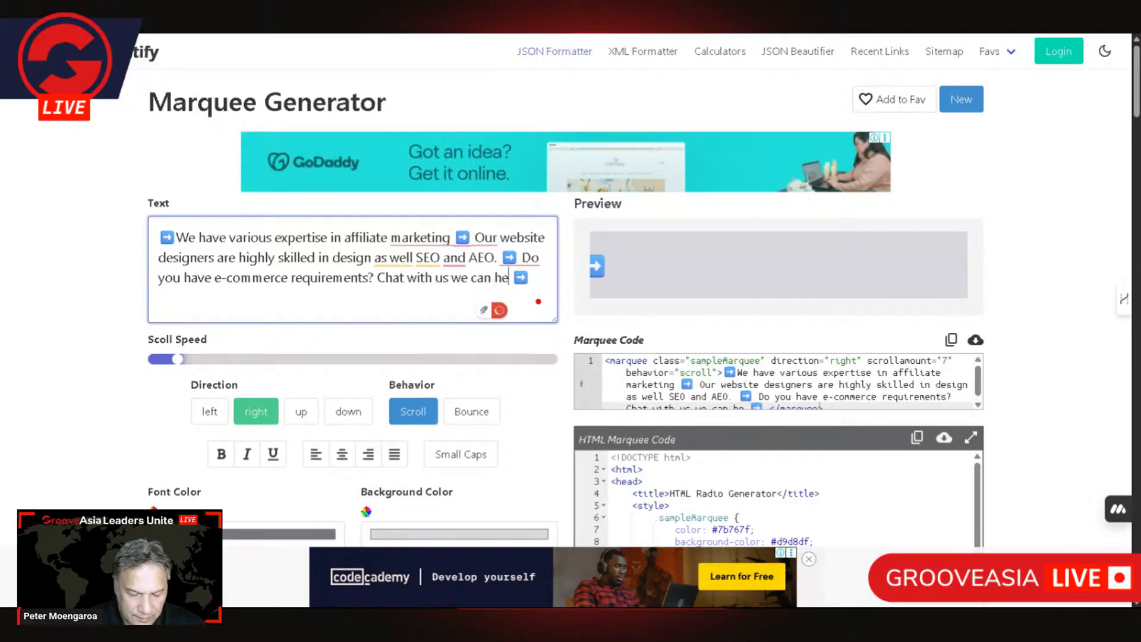
pyautogui.write('p')
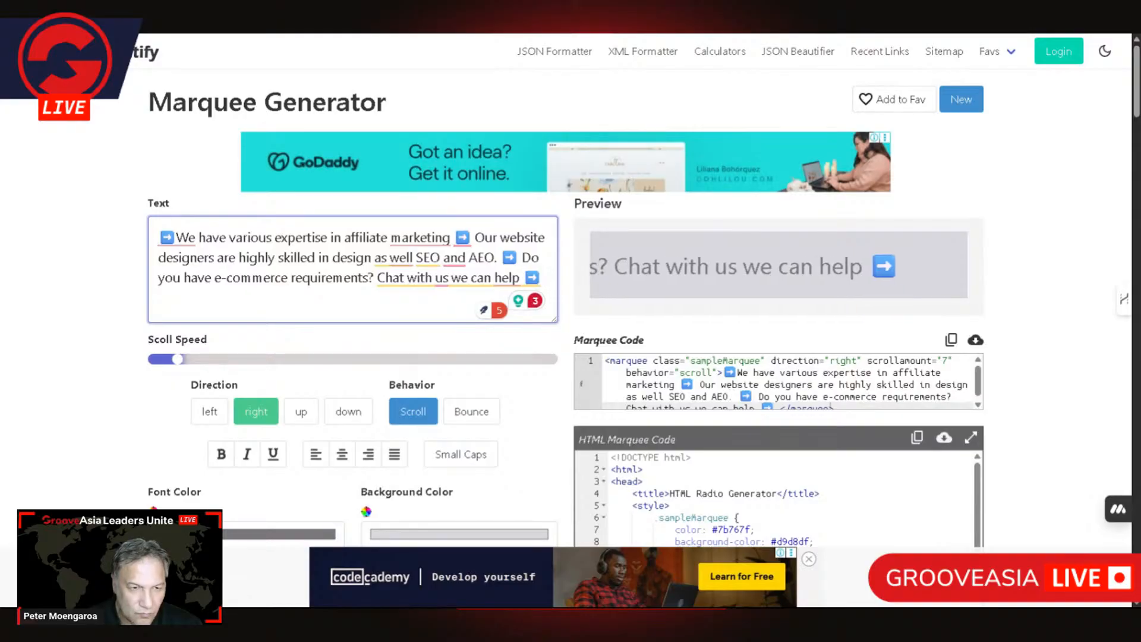
# Append the question "Are you wanting a phone app for your business?" after the last arrow in the marquee text
pyautogui.write('Are ')
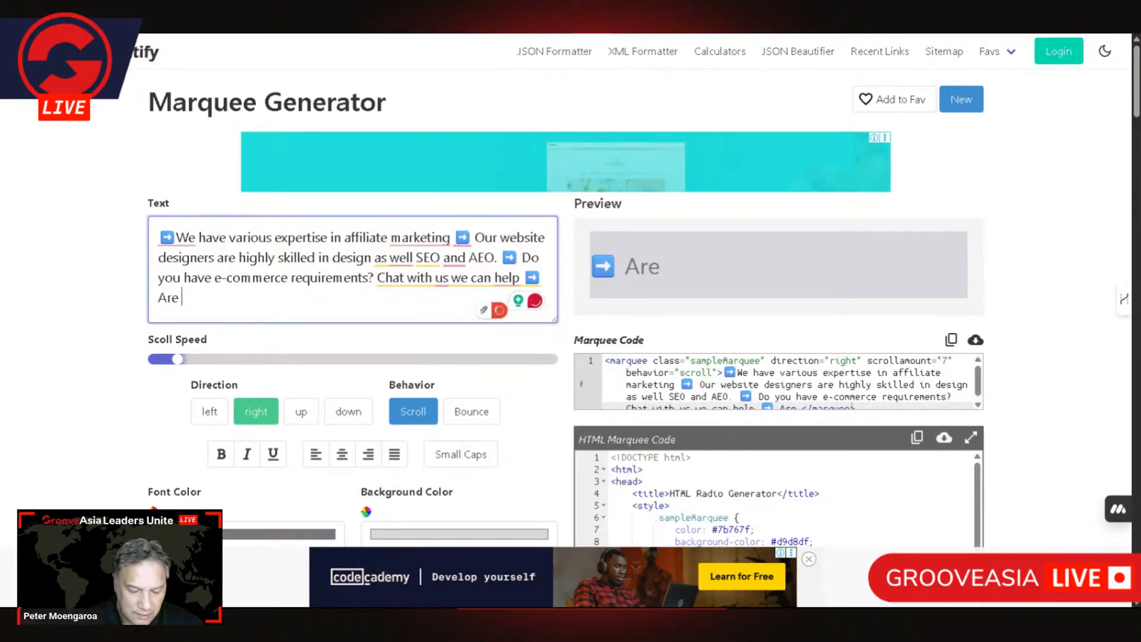
pyautogui.write('looking at')
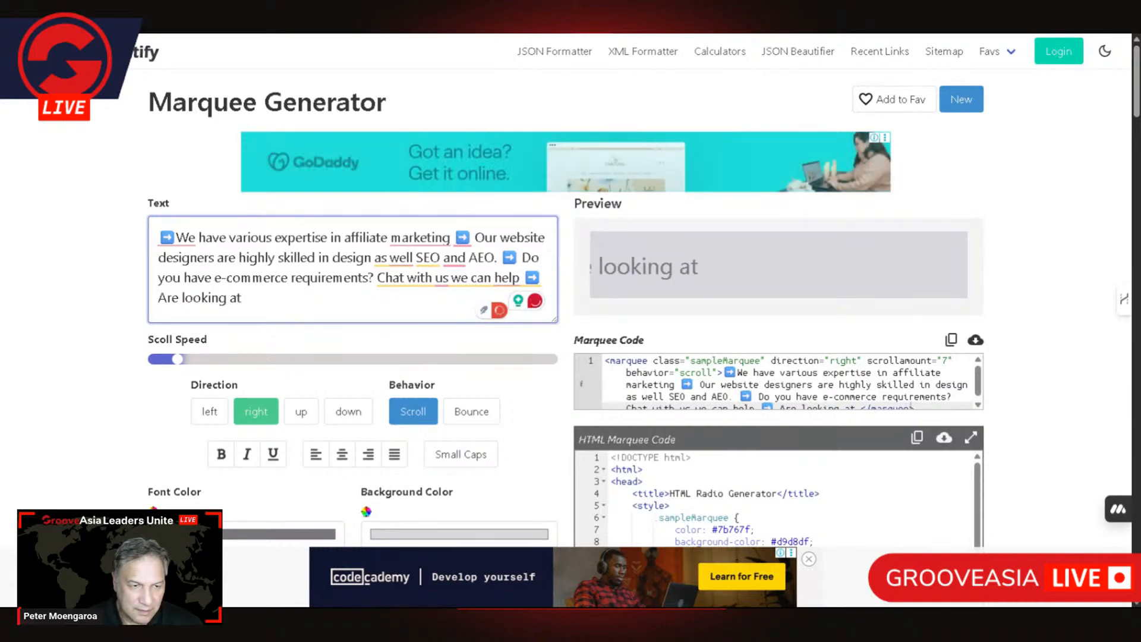
pyautogui.press('BackSpace')
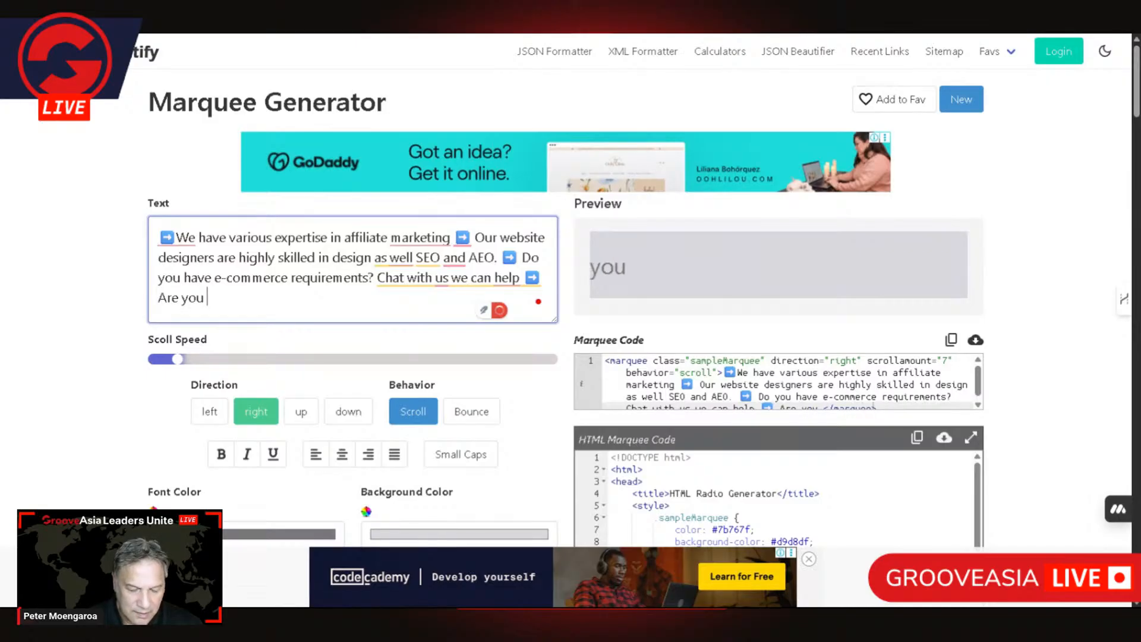
pyautogui.write('nting a ')
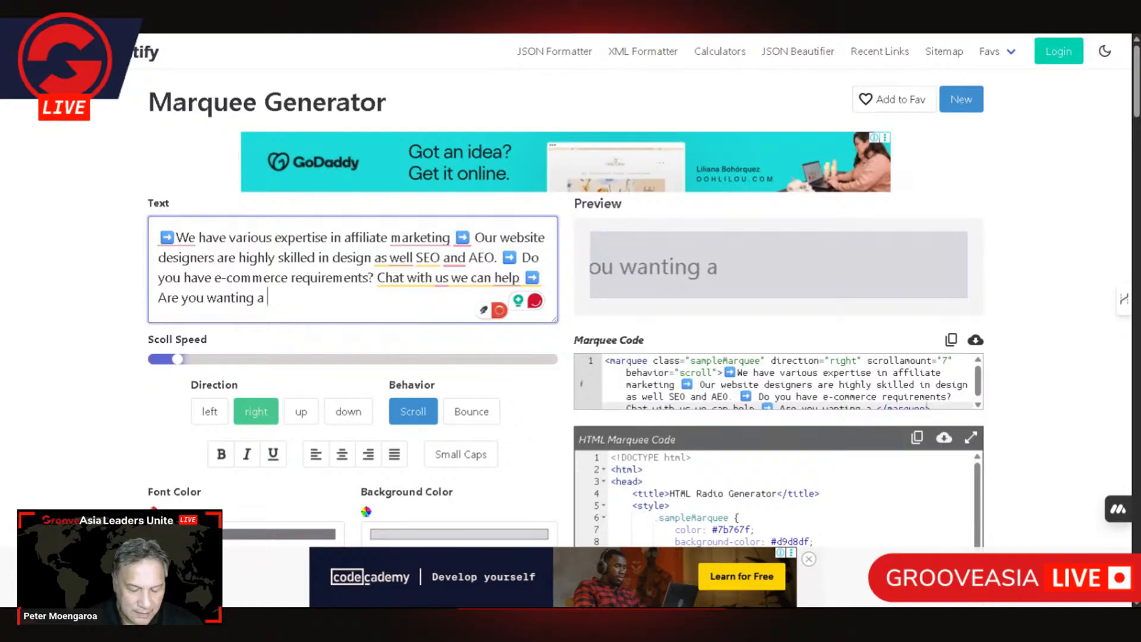
pyautogui.write('phone ')
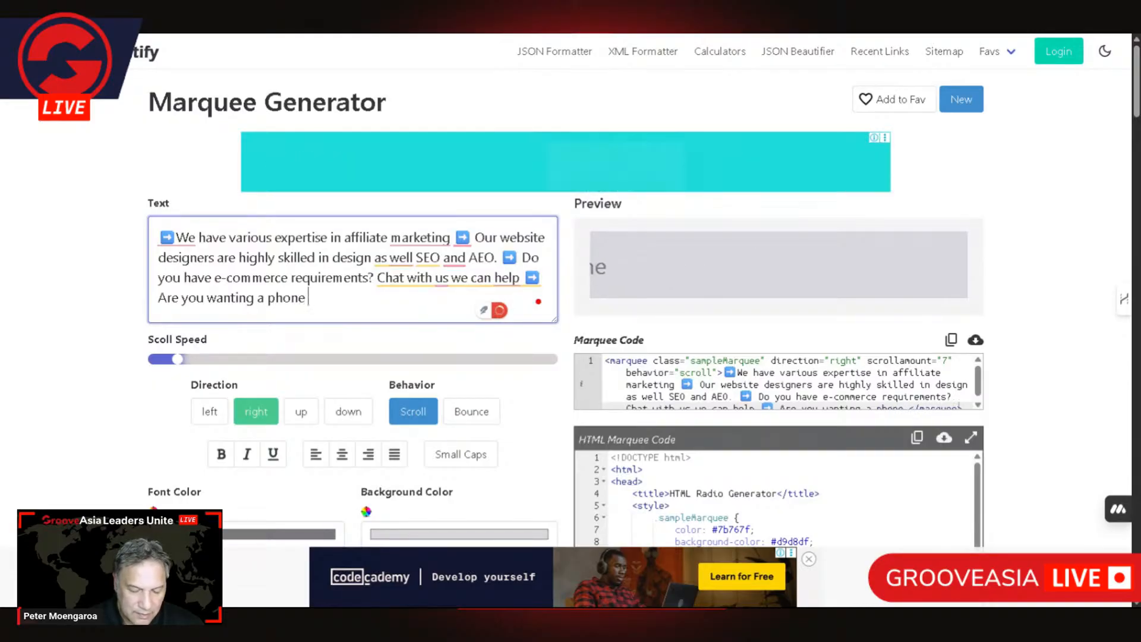
pyautogui.write('app that')
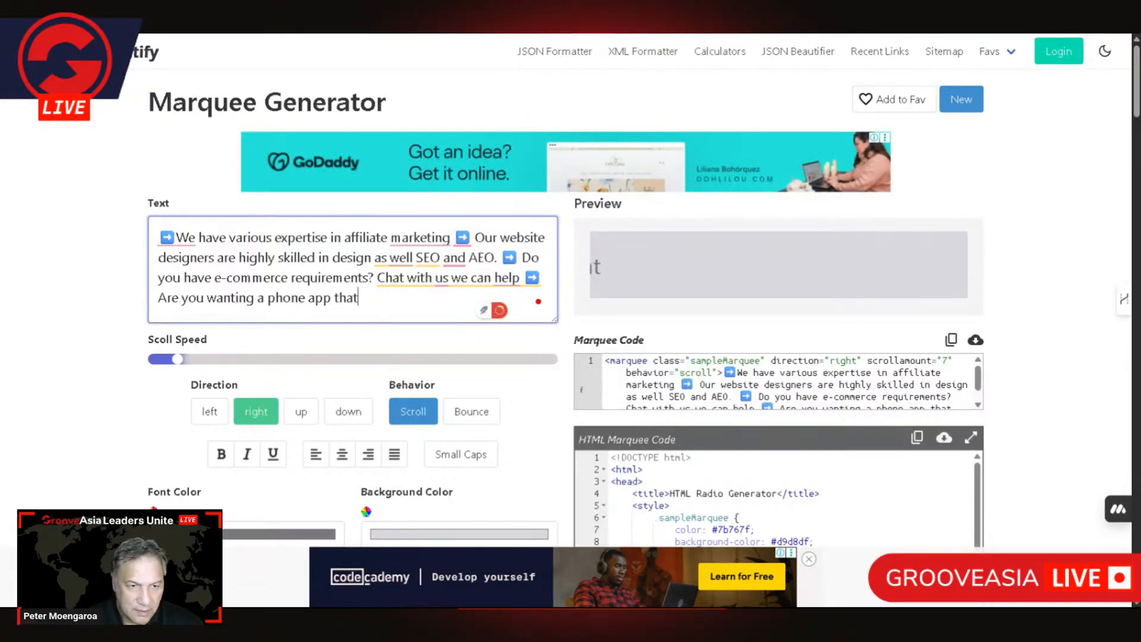
pyautogui.press('BackSpace')
pyautogui.press('BackSpace')
pyautogui.press('BackSpace')
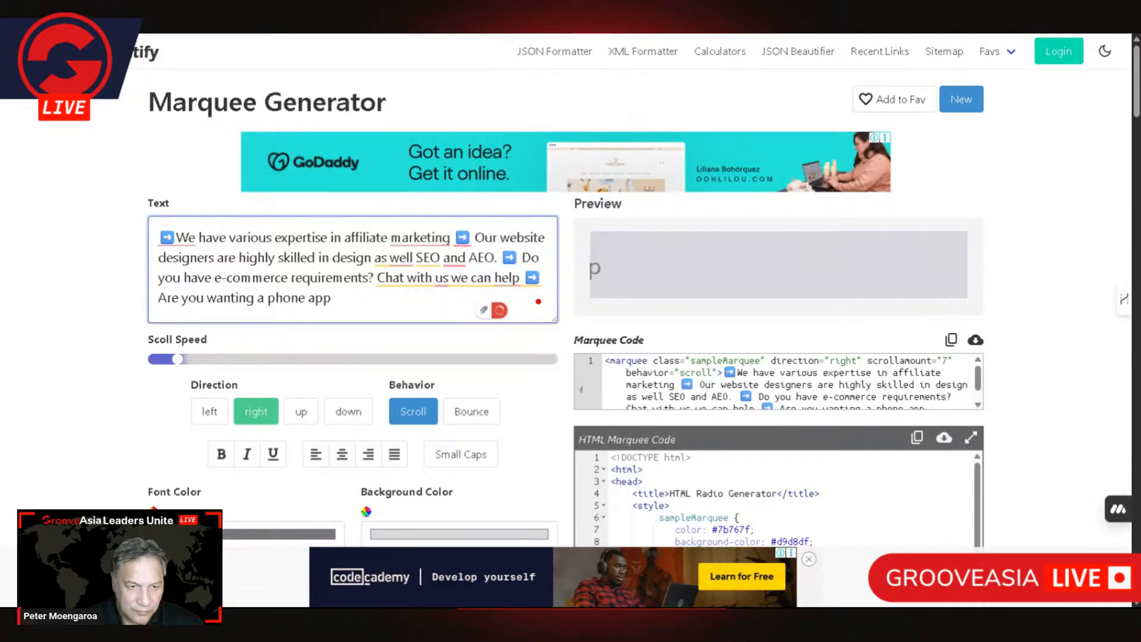
pyautogui.write('for your business.')
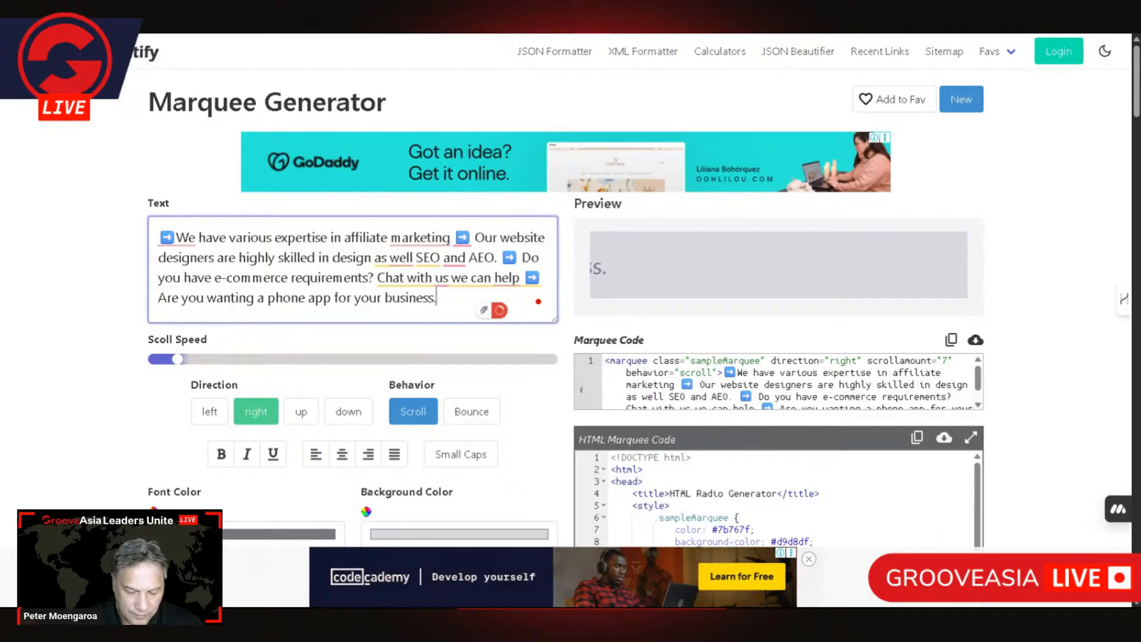
pyautogui.press('BackSpace')
pyautogui.press('BackSpace')
pyautogui.write('?')
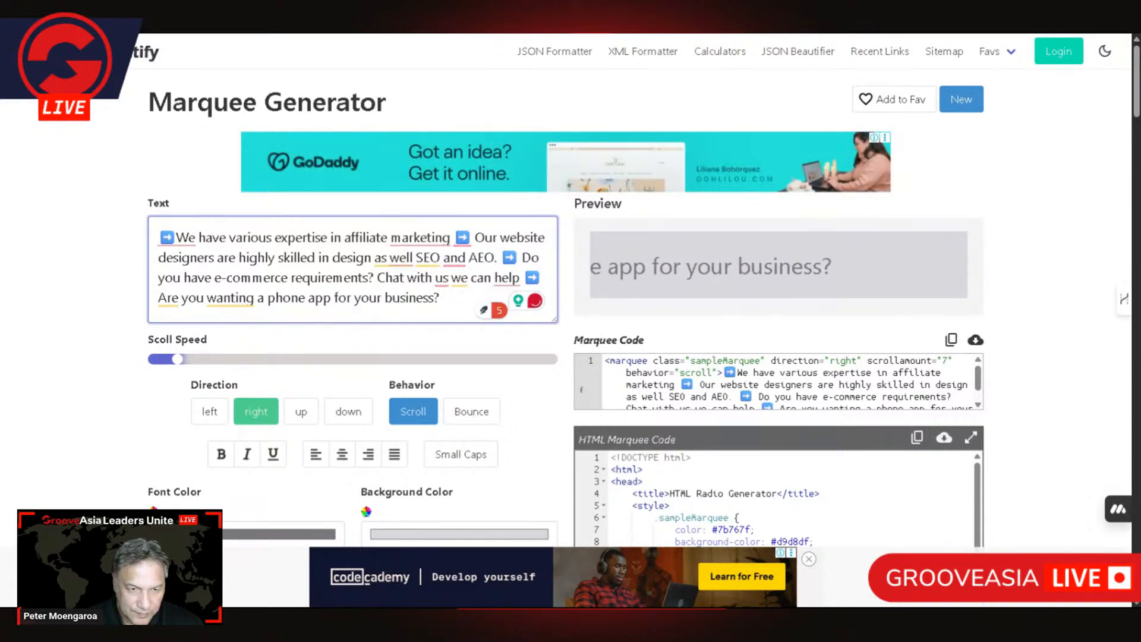
# Append the sentence "Talk us first for advice and implementation." to the end of the marquee text
pyautogui.write('Talk us')
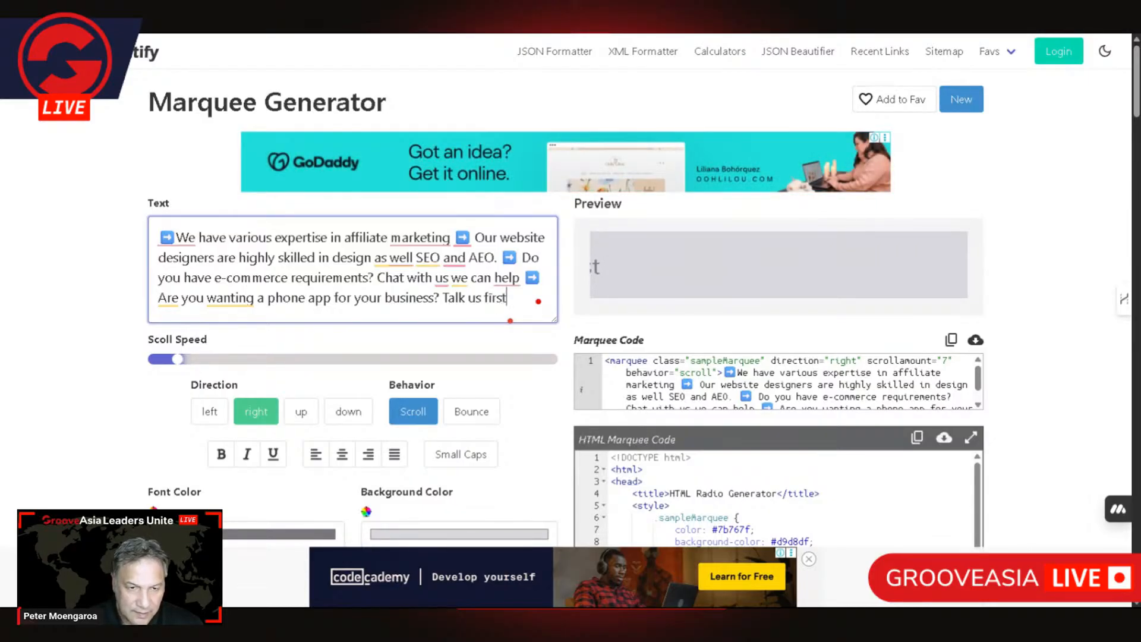
pyautogui.write(' fir')
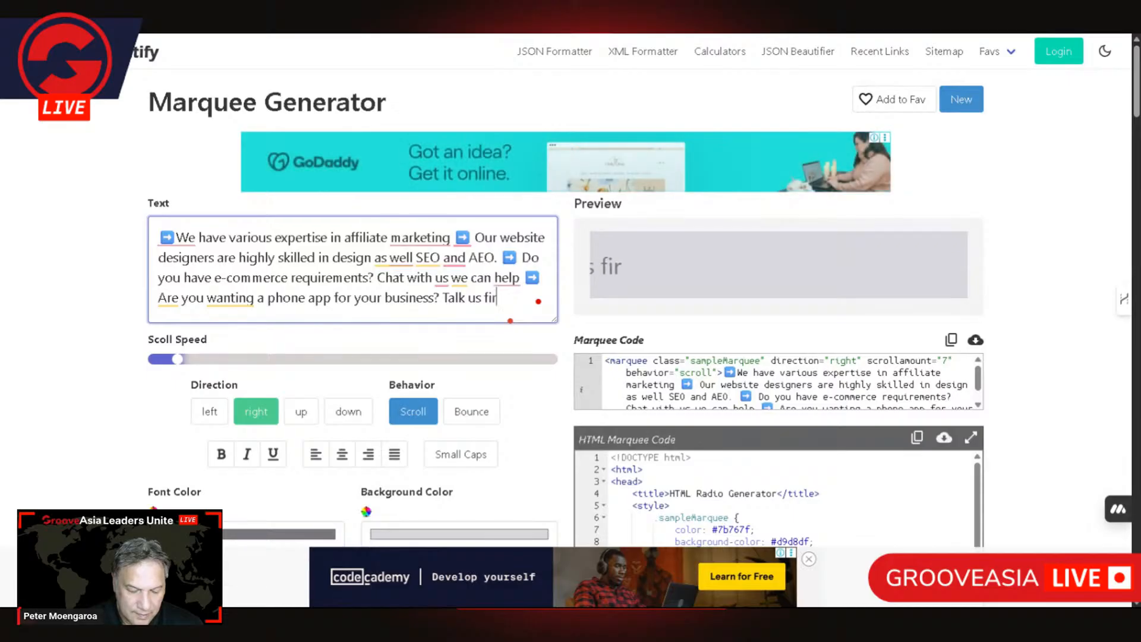
pyautogui.write('st for adv')
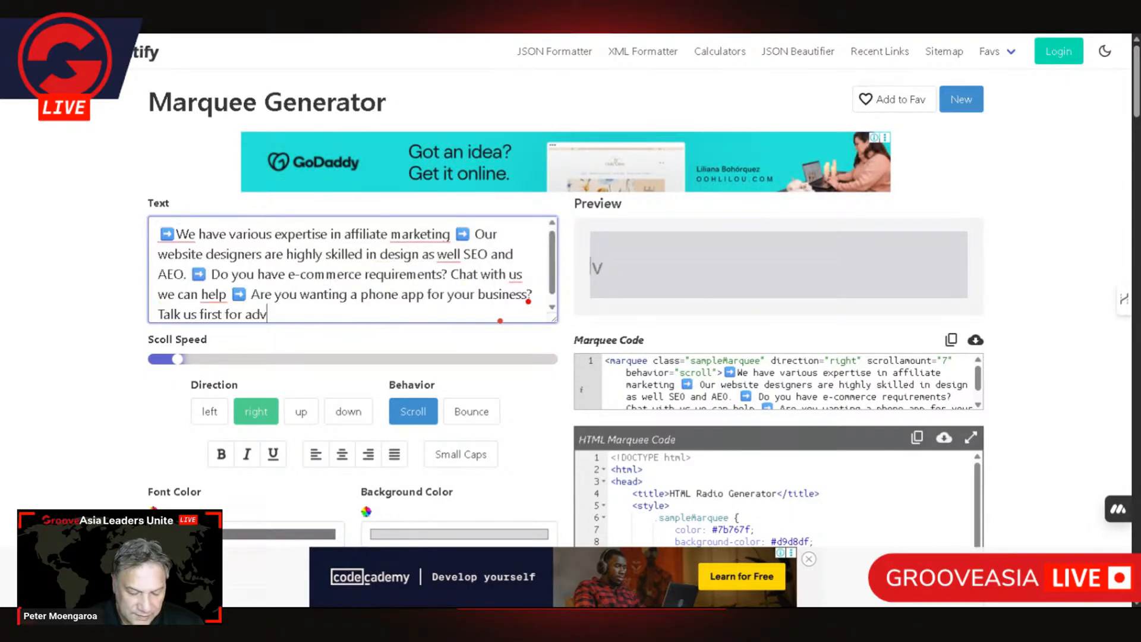
pyautogui.write('ice and implem')
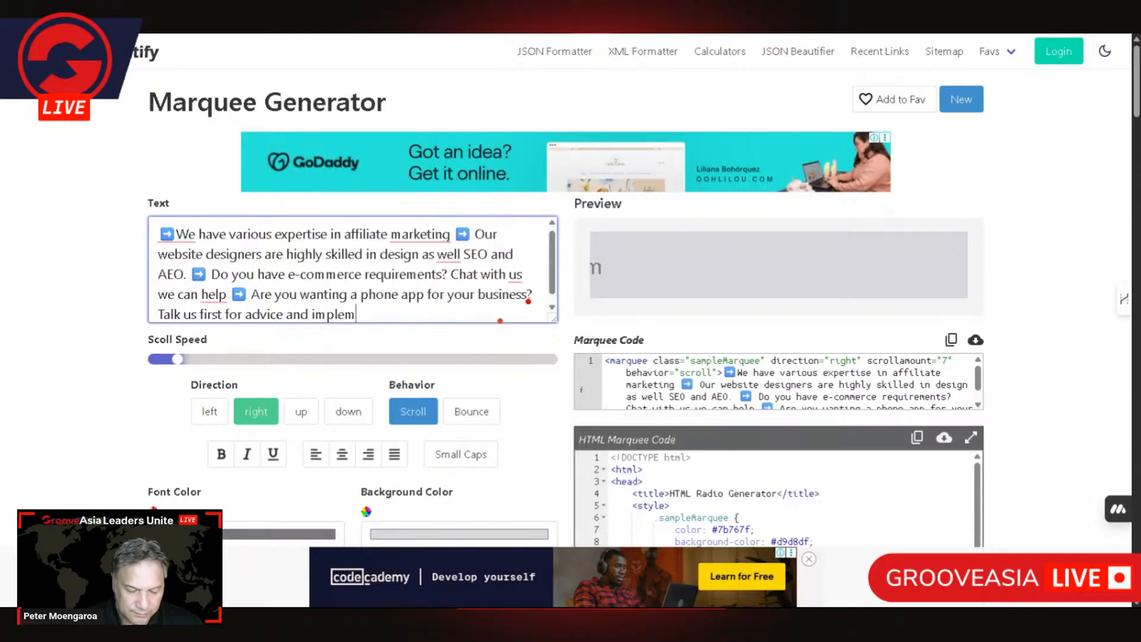
pyautogui.write('entation.')
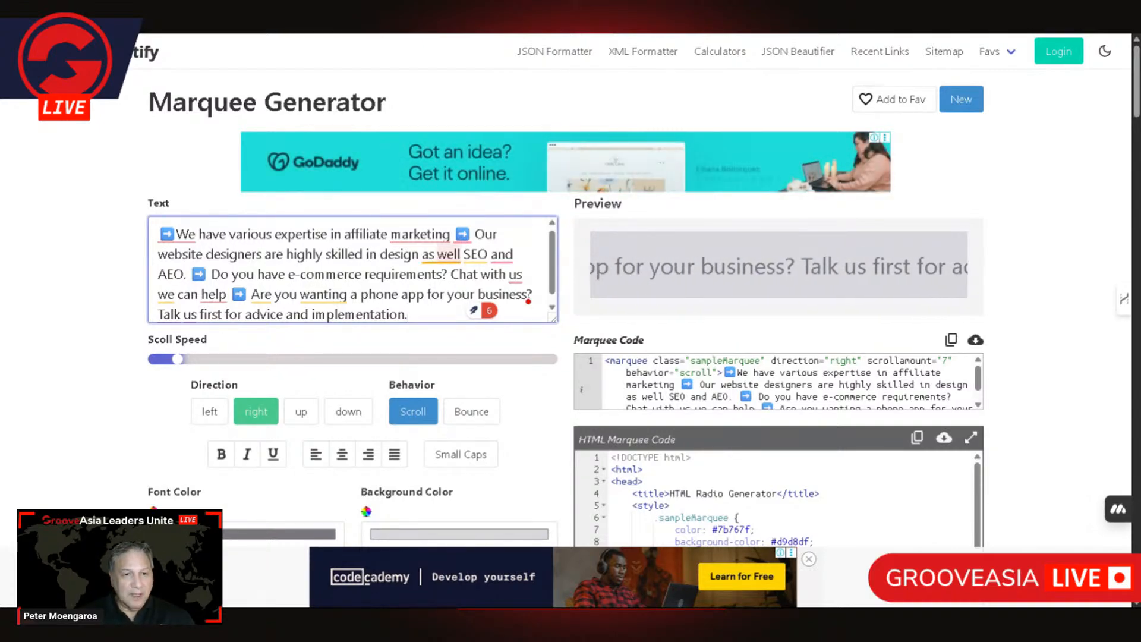
# Apply the suggested corrections "marketing." and "as SEO" in the first two marquee sentences
pyautogui.moveTo(420, 234)
pyautogui.click(416, 273)
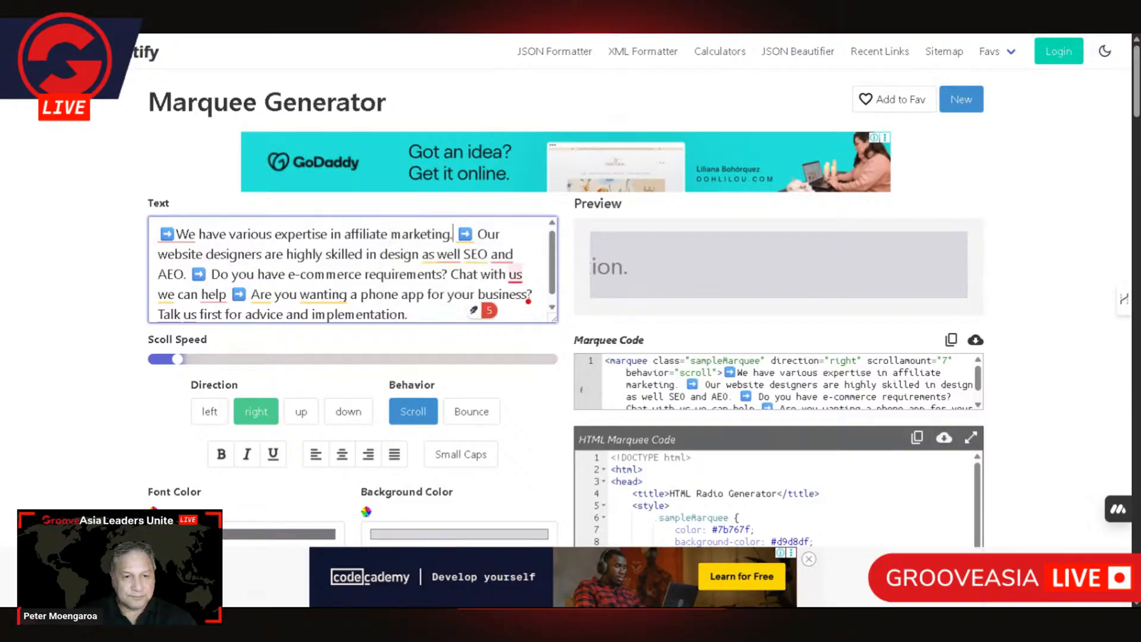
pyautogui.moveTo(475, 257)
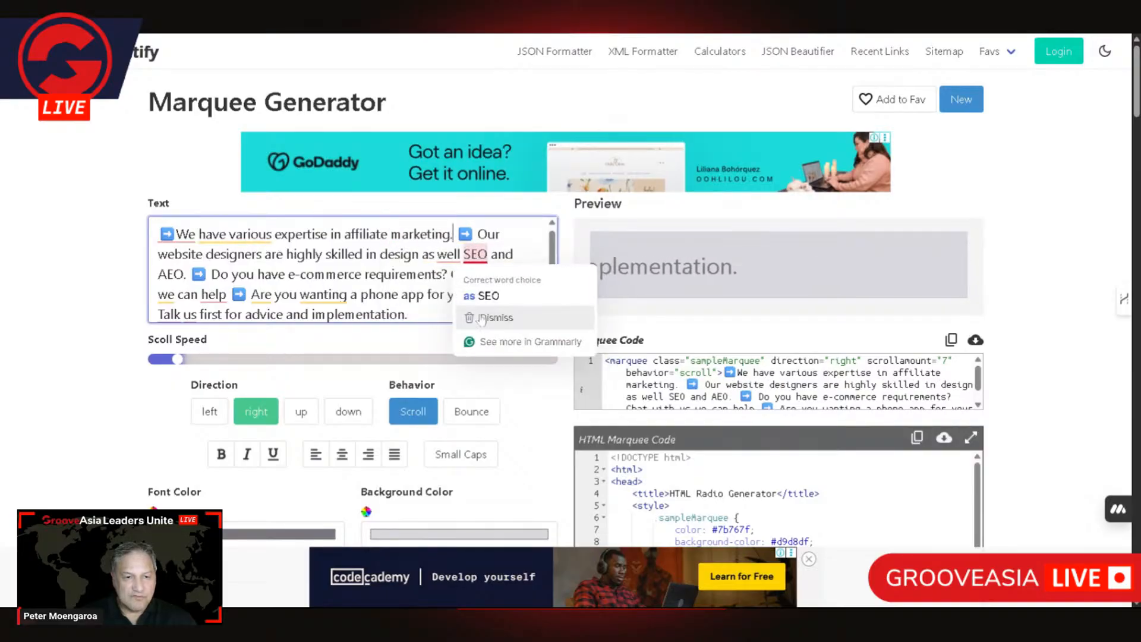
pyautogui.click(481, 295)
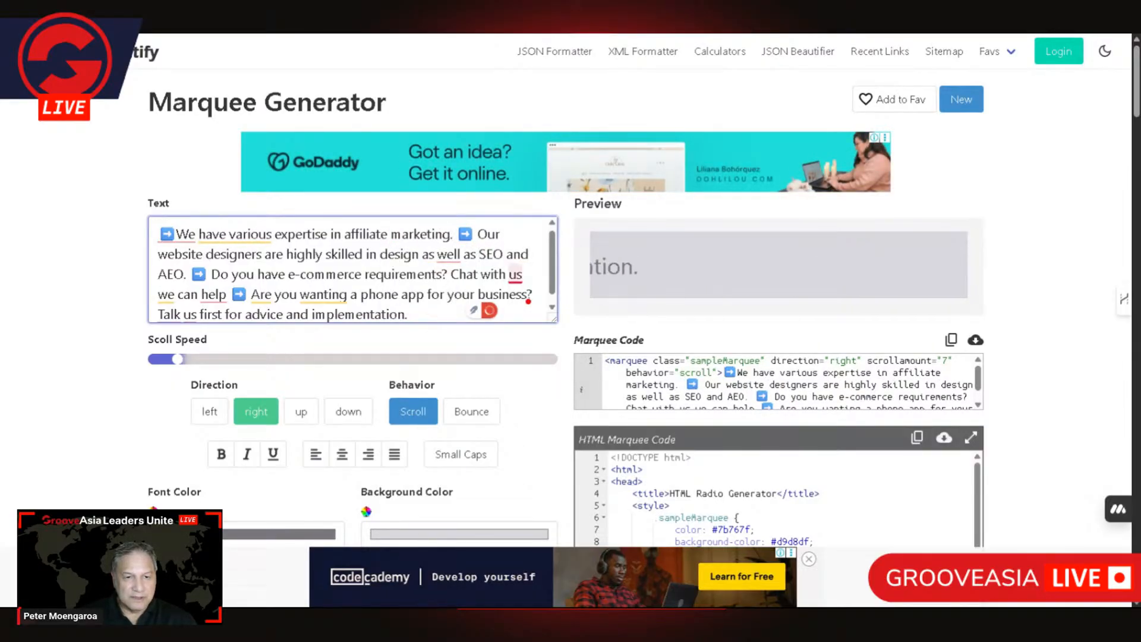
# Apply the suggested punctuation "us;" and "help." in the e-commerce sentence of the marquee text
pyautogui.moveTo(449, 255)
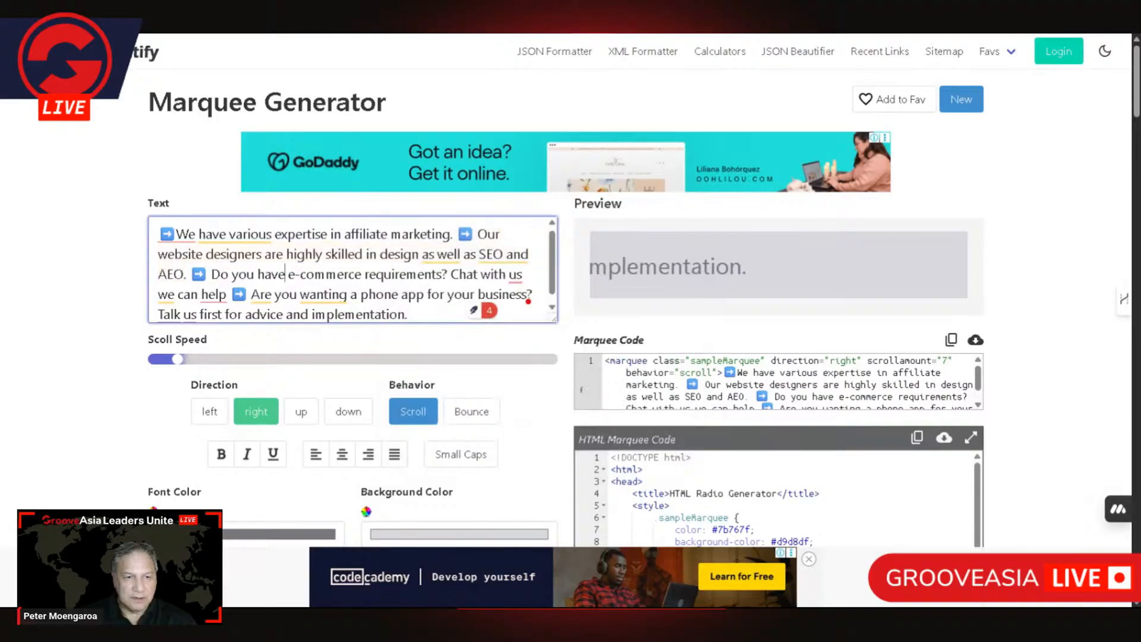
pyautogui.moveTo(515, 274)
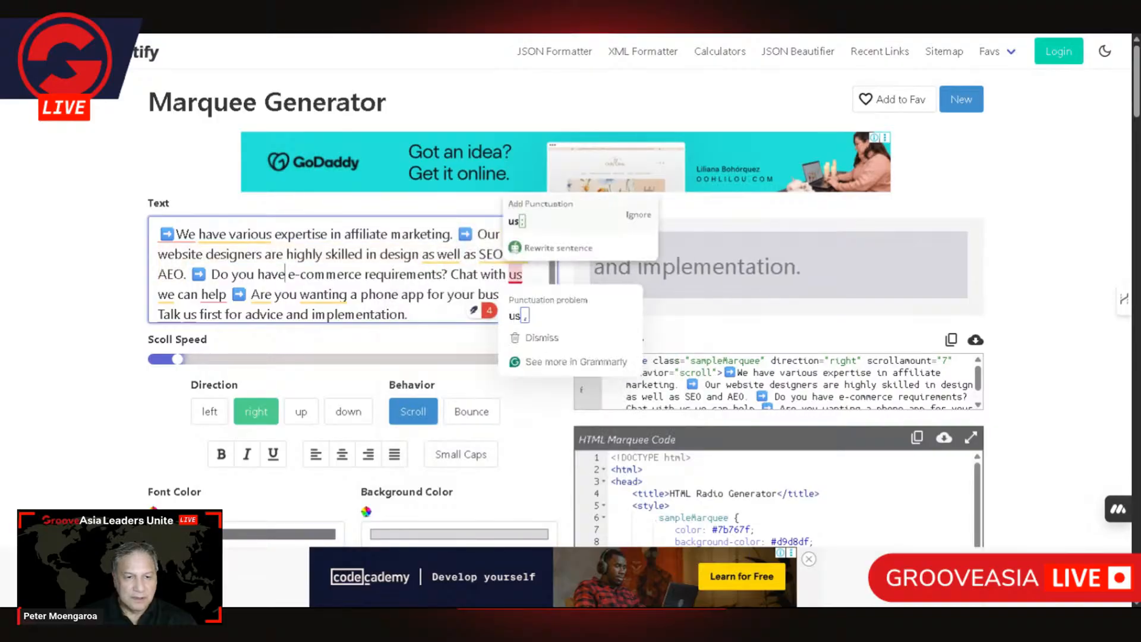
pyautogui.click(516, 221)
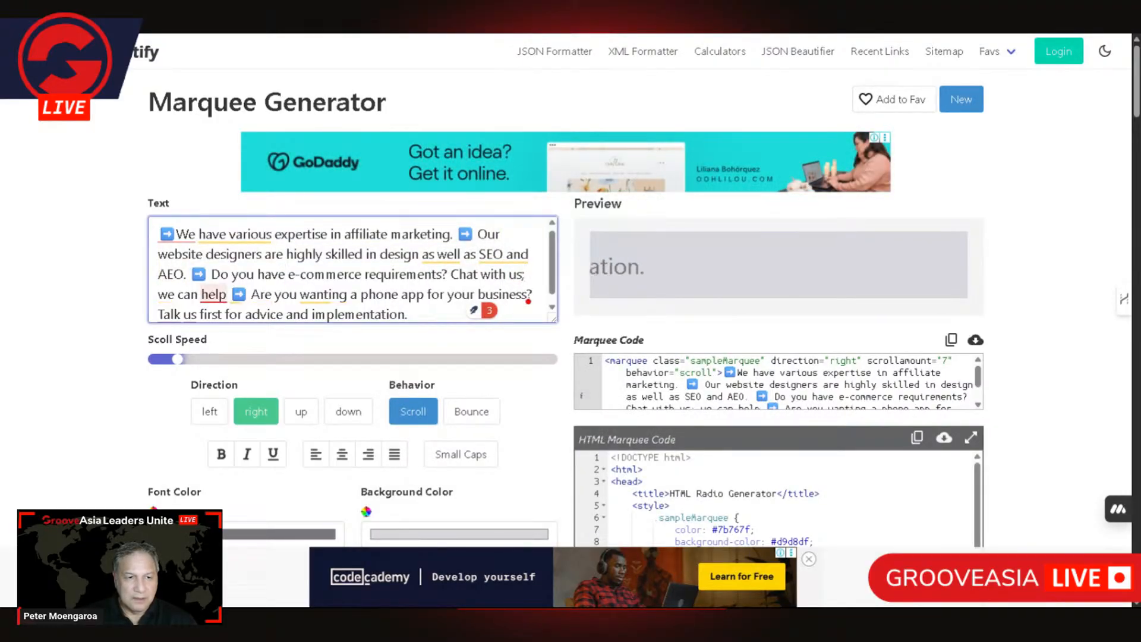
pyautogui.moveTo(214, 296)
pyautogui.click(212, 333)
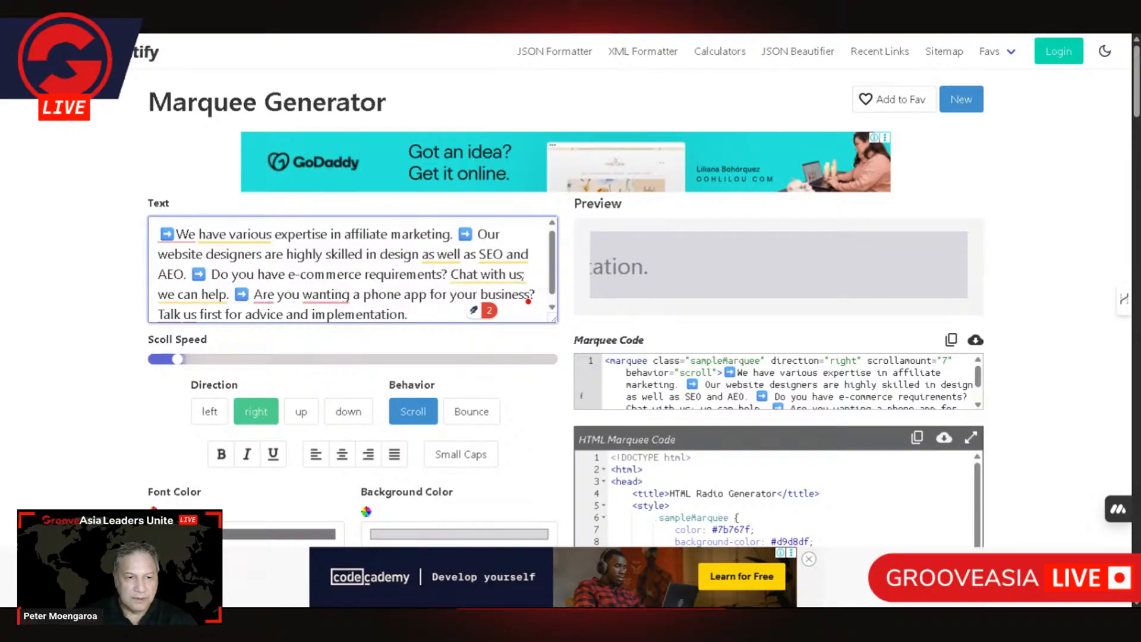
# Apply the suggested wording "Do" and "want" so the phone app question reads "Do you want a phone app for your business?"
pyautogui.moveTo(326, 294)
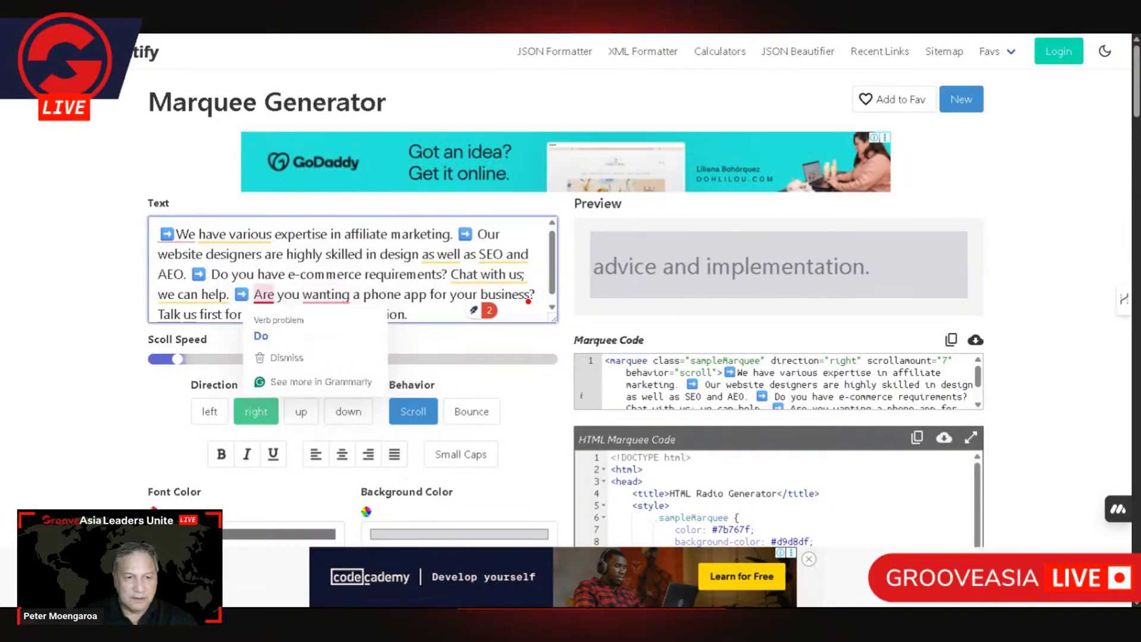
pyautogui.click(258, 335)
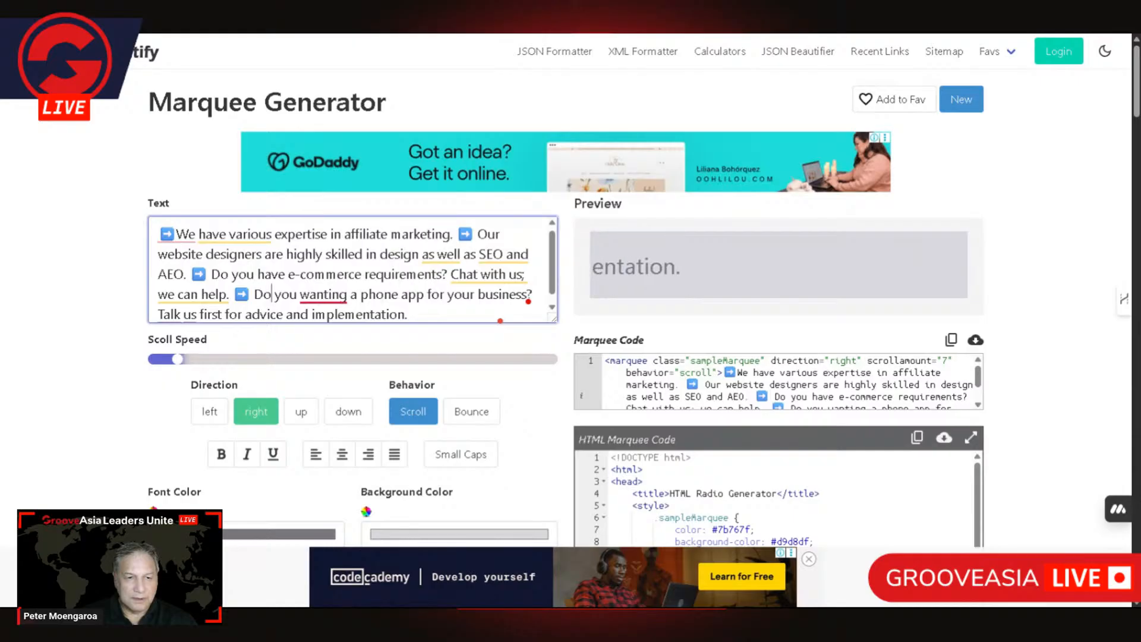
pyautogui.moveTo(325, 295)
pyautogui.click(302, 333)
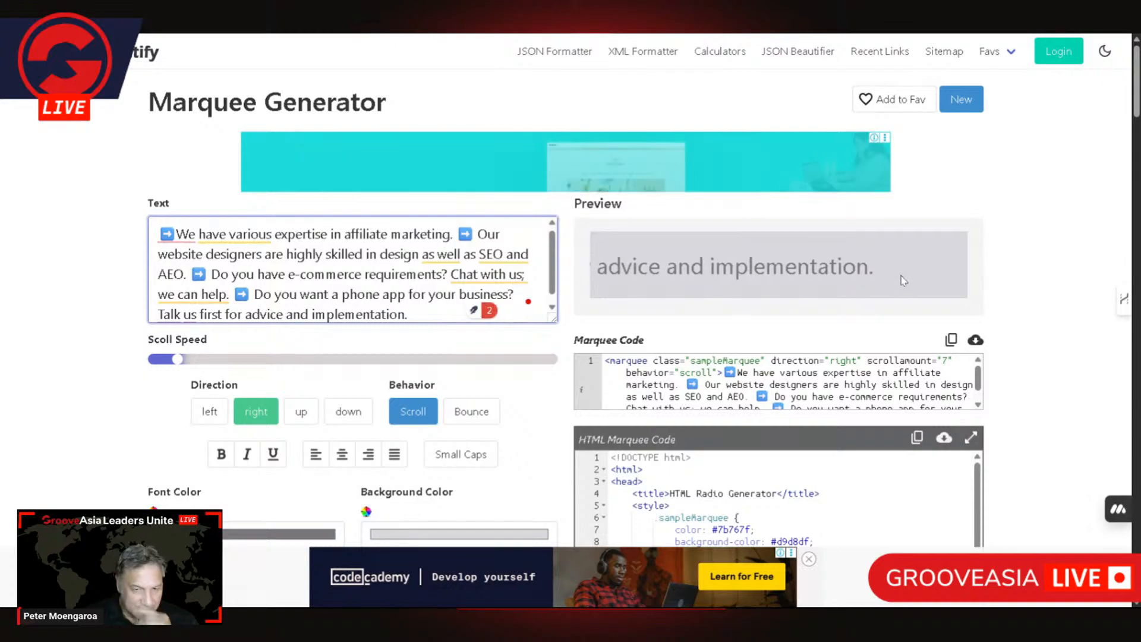
# Set the marquee's scrolling direction to left
pyautogui.scroll(-3, 345, 407)
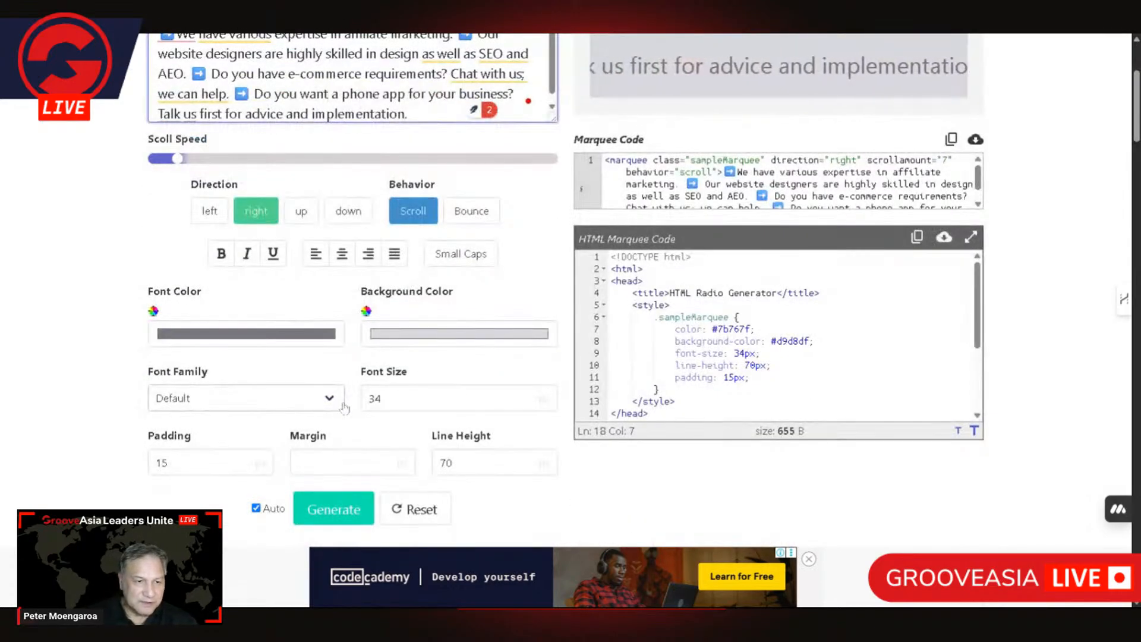
pyautogui.scroll(3, 344, 408)
pyautogui.scroll(-1, 347, 408)
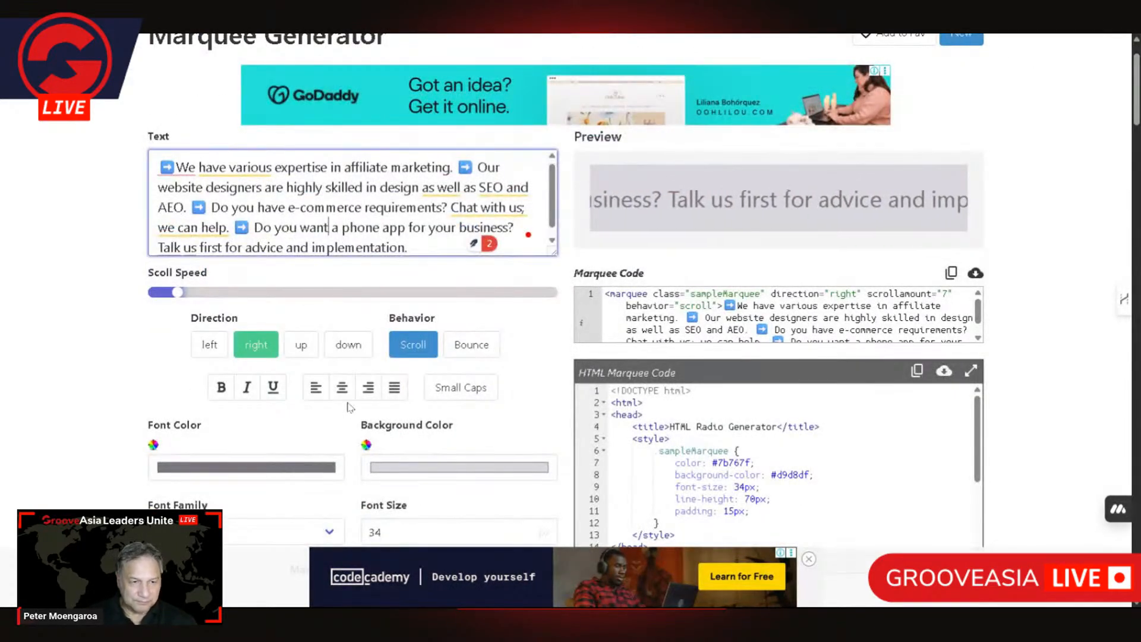
pyautogui.click(210, 350)
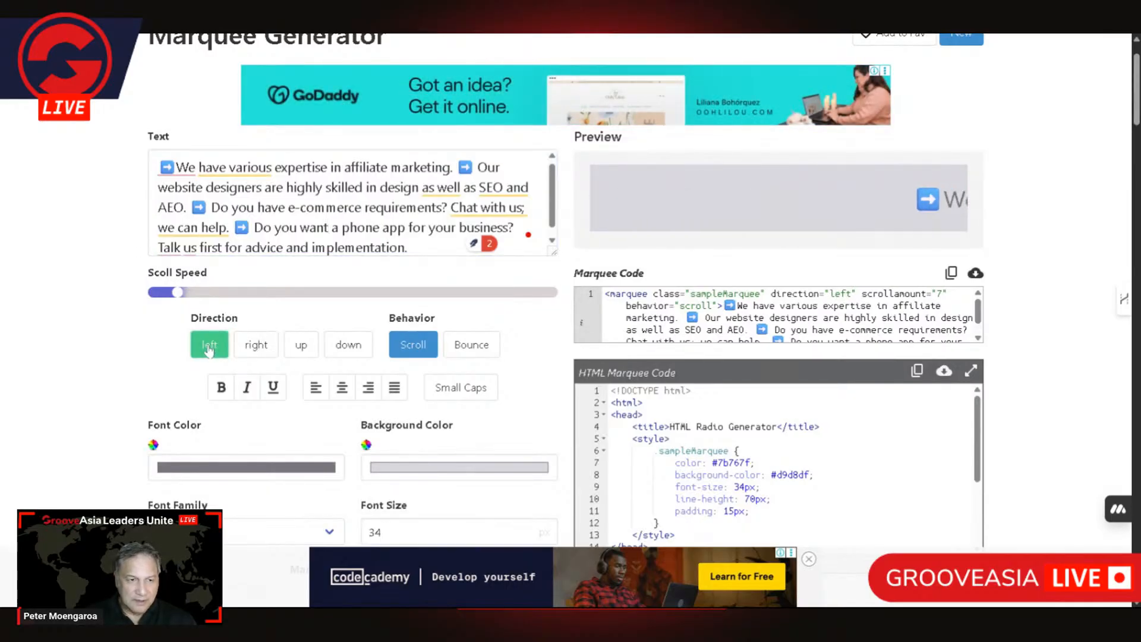
# Try slower scroll speeds for the marquee, including 3, and set the speed to 6
pyautogui.scroll(-1, 420, 356)
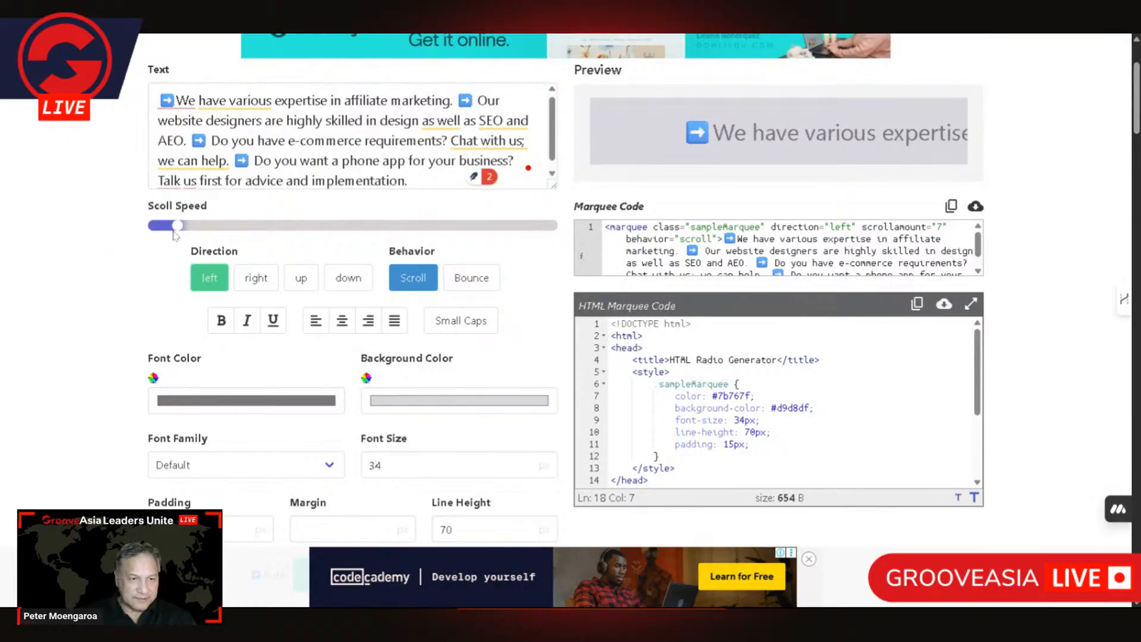
pyautogui.click(171, 227)
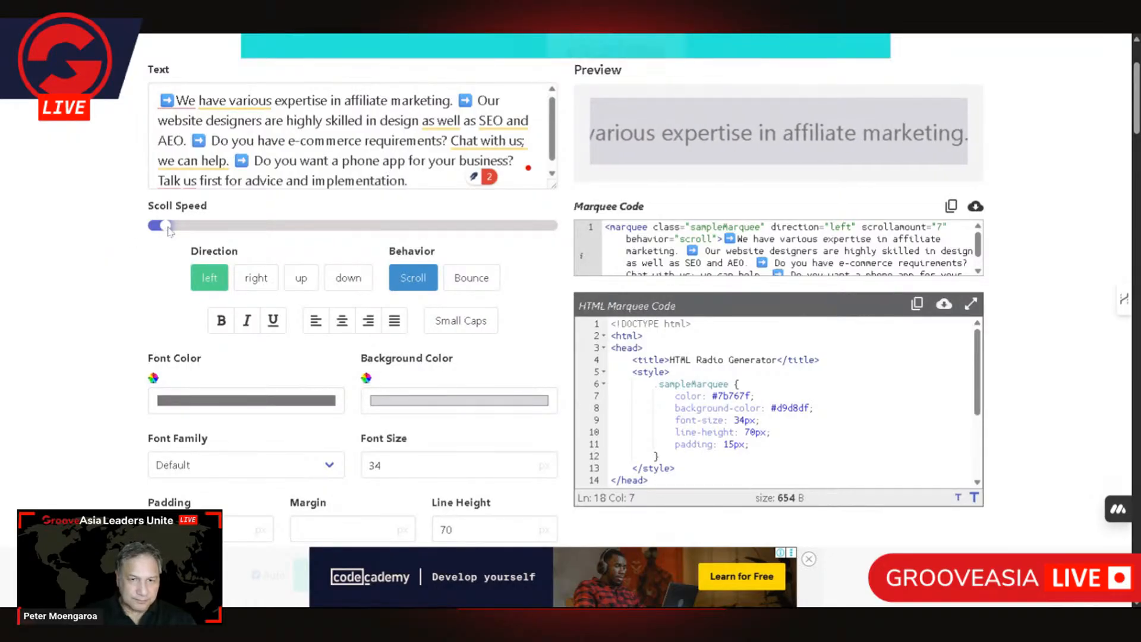
pyautogui.click(166, 228)
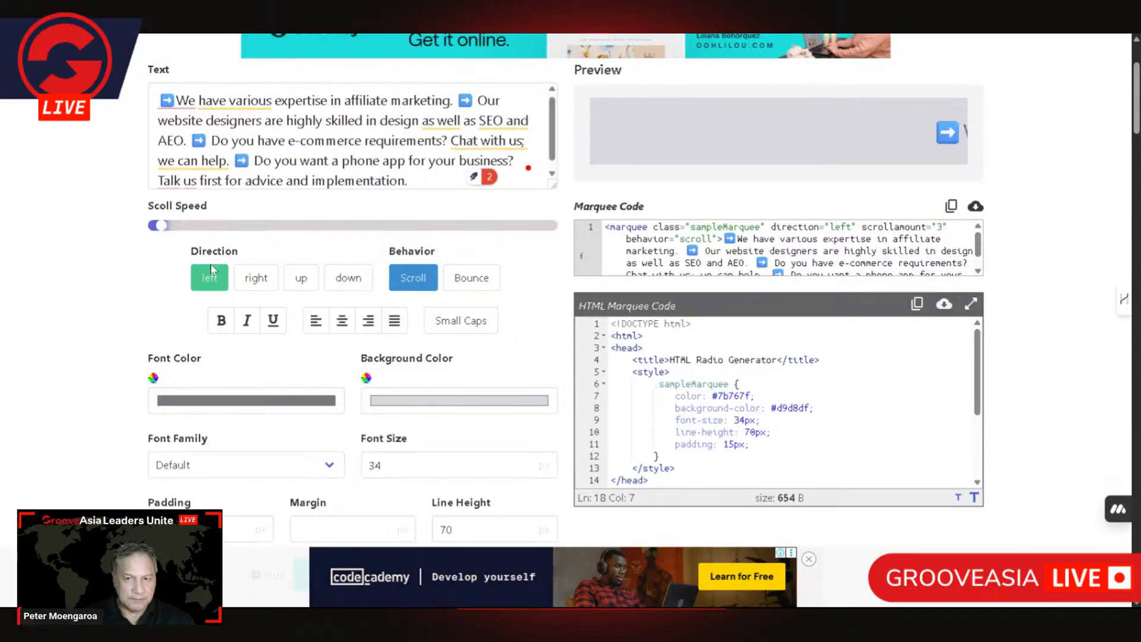
pyautogui.click(171, 231)
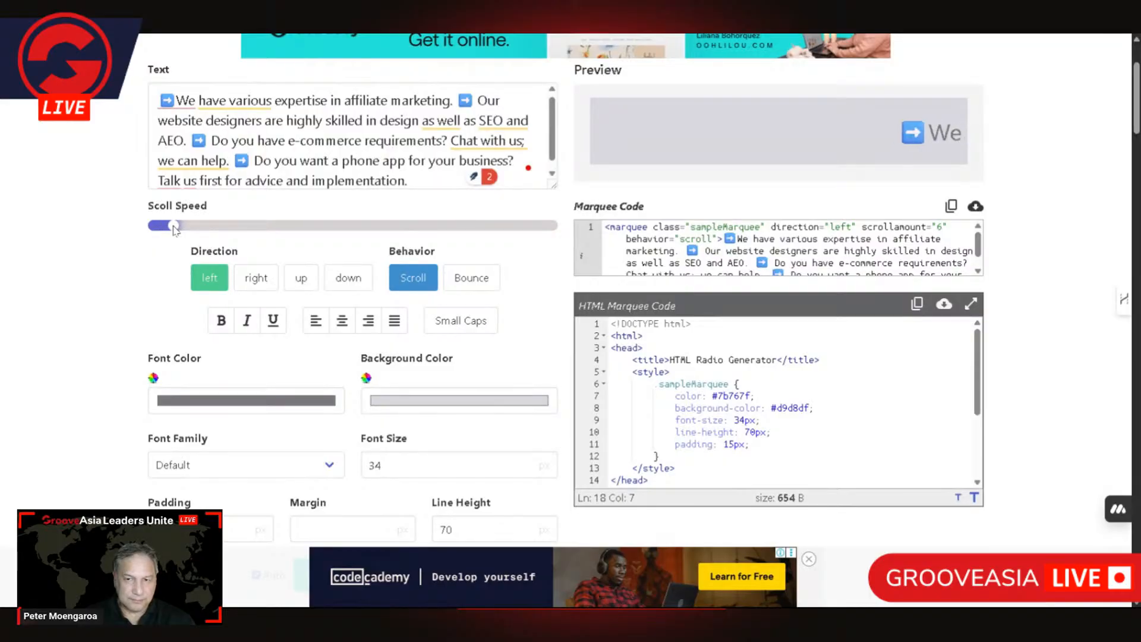
# Set the marquee's scroll speed to 8
pyautogui.moveTo(174, 227); pyautogui.dragTo(182, 231)
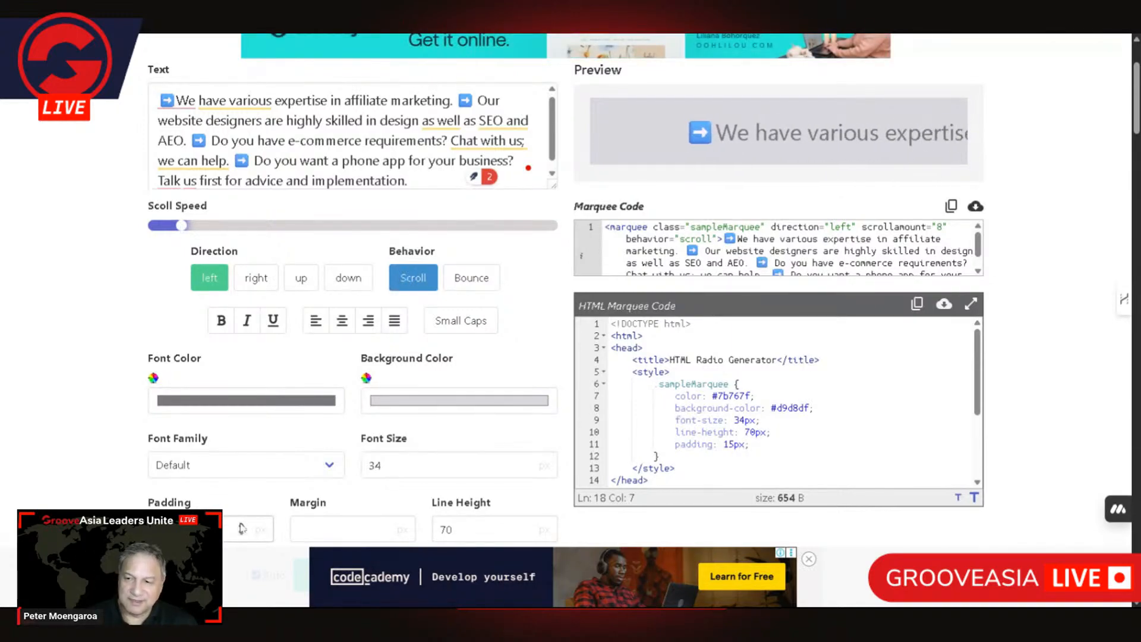
pyautogui.scroll(-2, 198, 381)
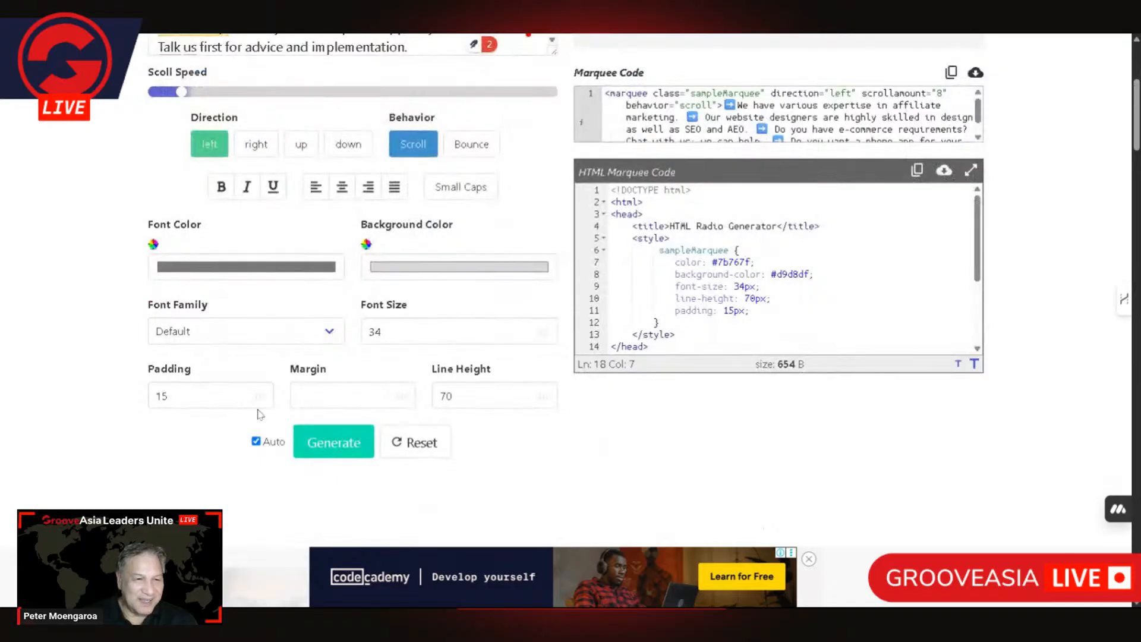
pyautogui.scroll(3, 299, 222)
# Set the marquee's font colour to white (#ffffff) and its background colour to black (#000000)
pyautogui.scroll(-2, 266, 335)
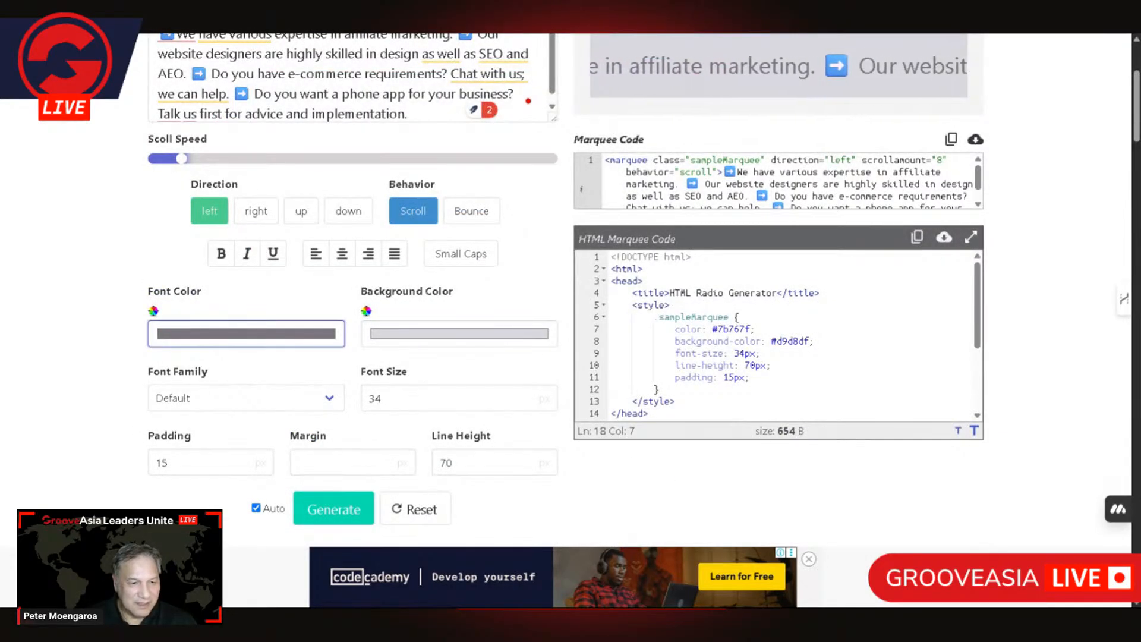
pyautogui.click(150, 351)
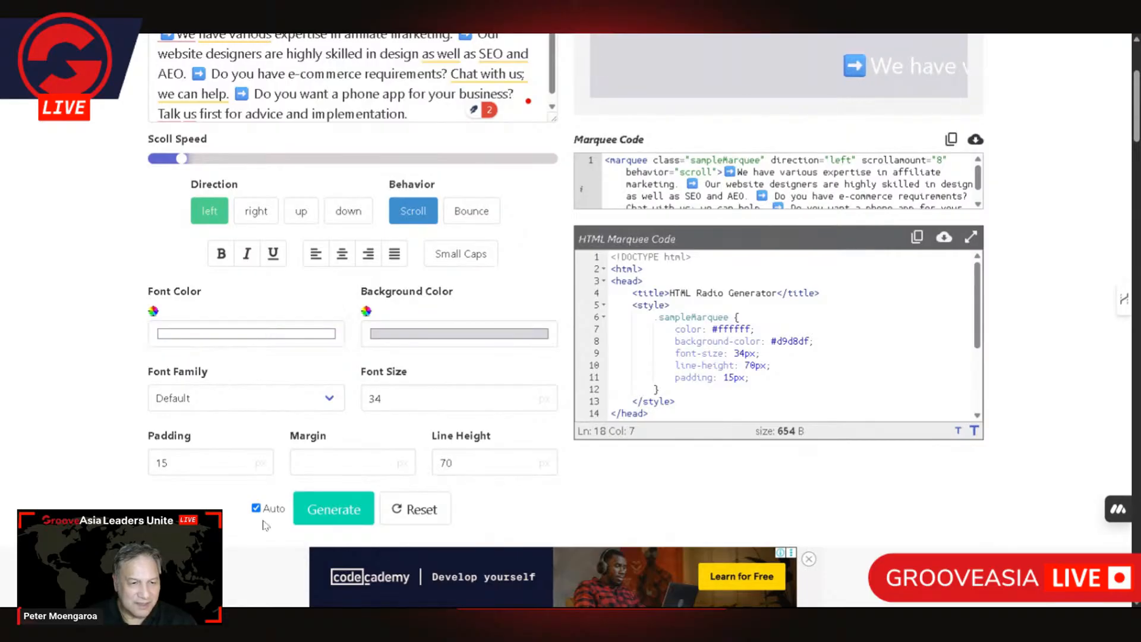
pyautogui.click(447, 333)
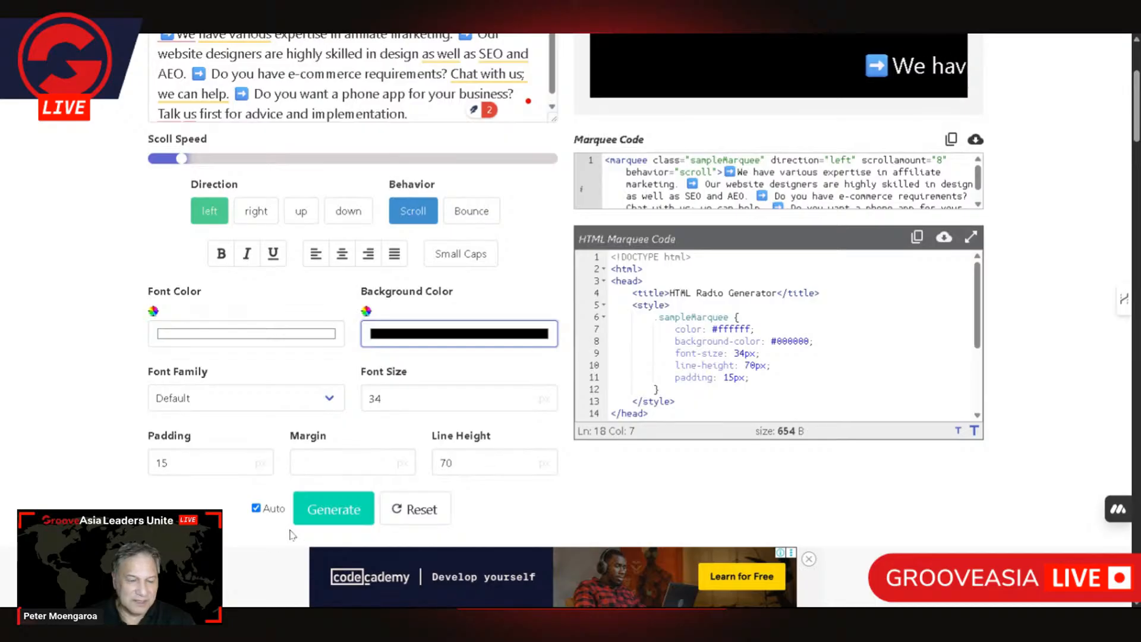
# Set the marquee's padding to 23 px and check the preview
pyautogui.click(169, 462)
pyautogui.doubleClick(162, 462)
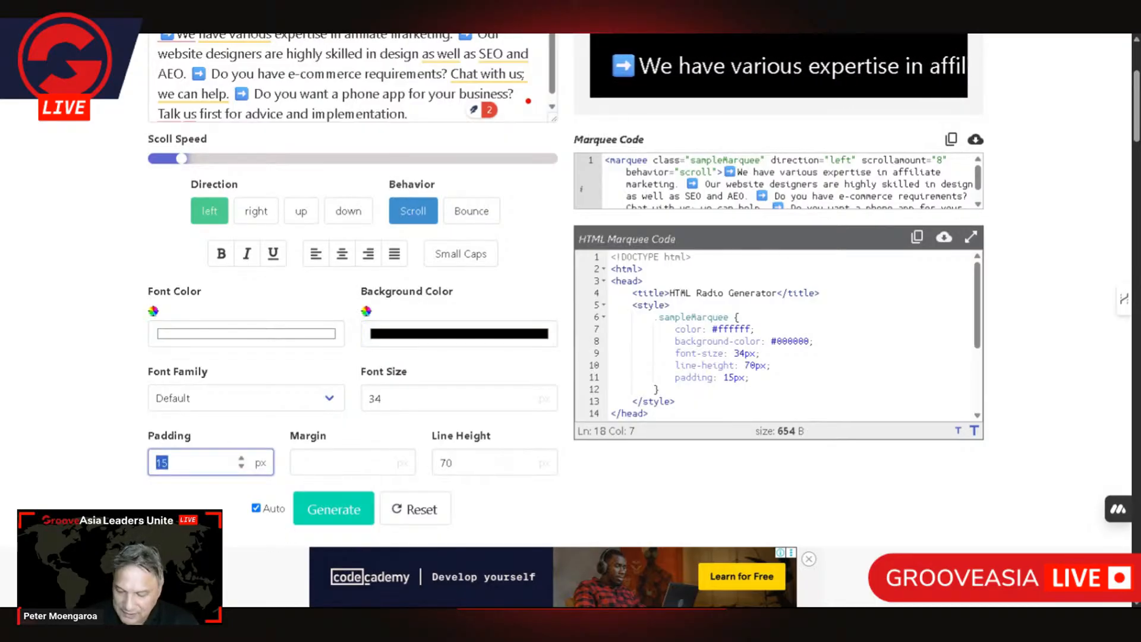
pyautogui.write('23')
pyautogui.scroll(3, 318, 476)
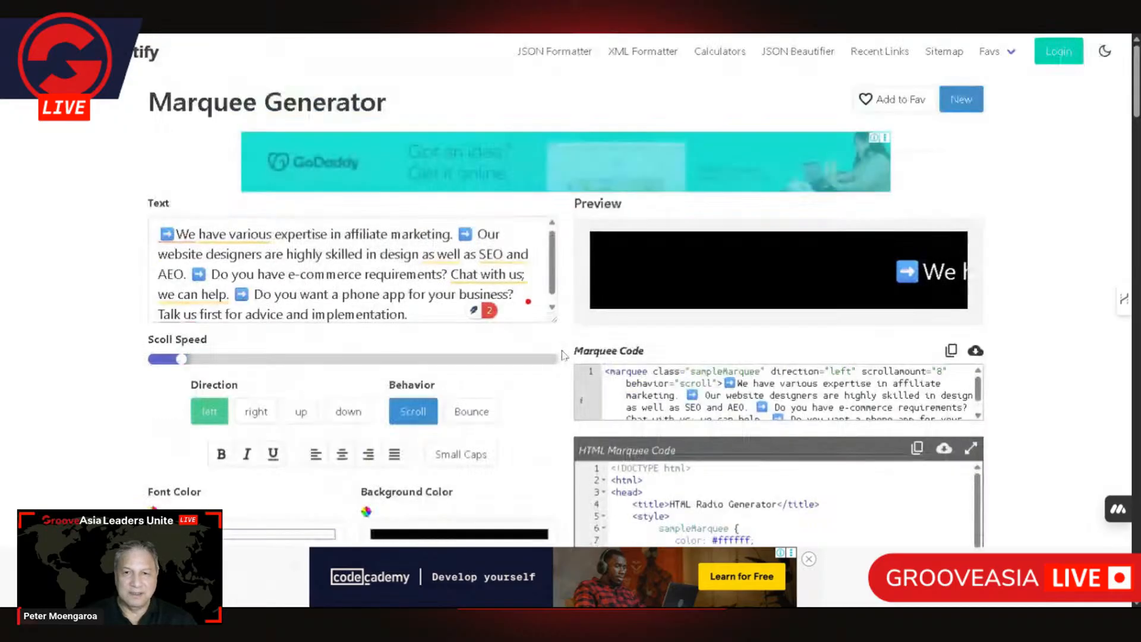
# Try font sizes of 45 px and 67 px for the marquee, and set the size to 18 px
pyautogui.scroll(-3, 319, 476)
pyautogui.doubleClick(374, 398)
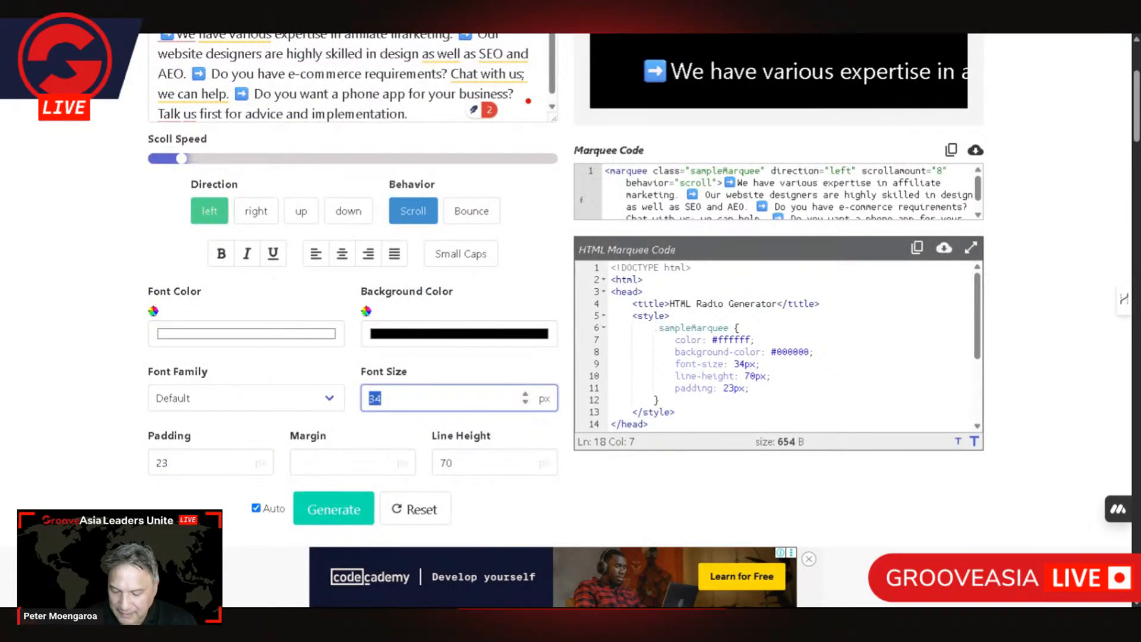
pyautogui.write('45')
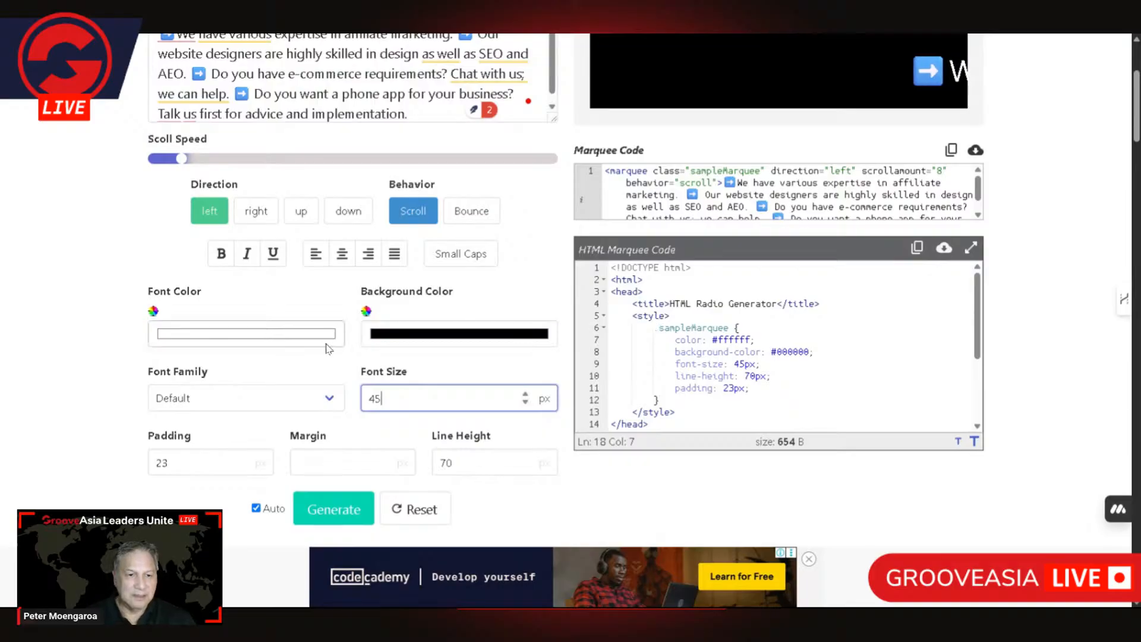
pyautogui.write('67')
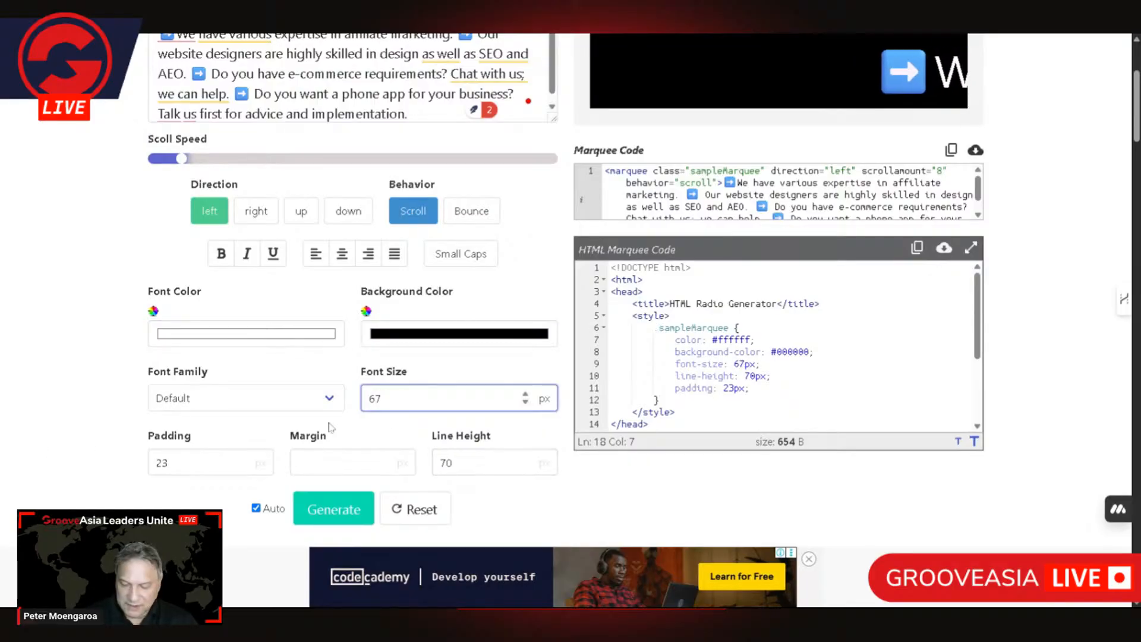
pyautogui.press('BackSpace')
pyautogui.press('BackSpace')
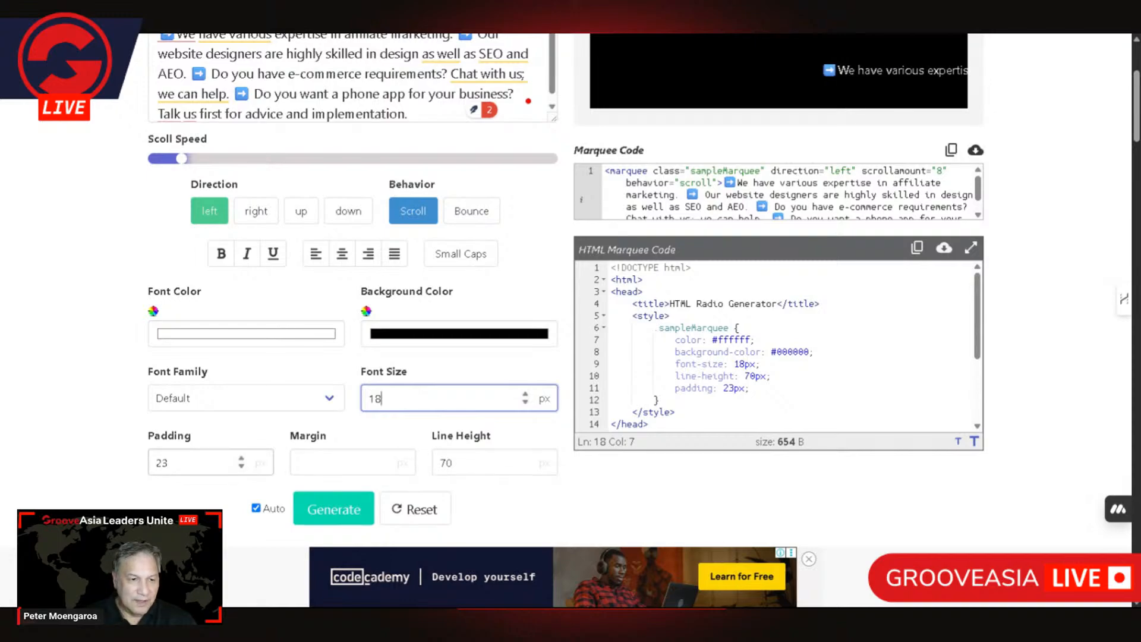
# Reduce the marquee's padding to 10 px
pyautogui.click(242, 467)
pyautogui.click(242, 466)
pyautogui.click(241, 466)
pyautogui.click(241, 466)
pyautogui.click(241, 466)
pyautogui.click(242, 467)
pyautogui.click(241, 466)
pyautogui.click(242, 467)
pyautogui.click(241, 466)
pyautogui.click(241, 467)
pyautogui.scroll(3, 612, 426)
pyautogui.scroll(-1, 611, 392)
pyautogui.scroll(-2, 321, 531)
pyautogui.click(242, 534)
pyautogui.click(242, 534)
pyautogui.click(243, 534)
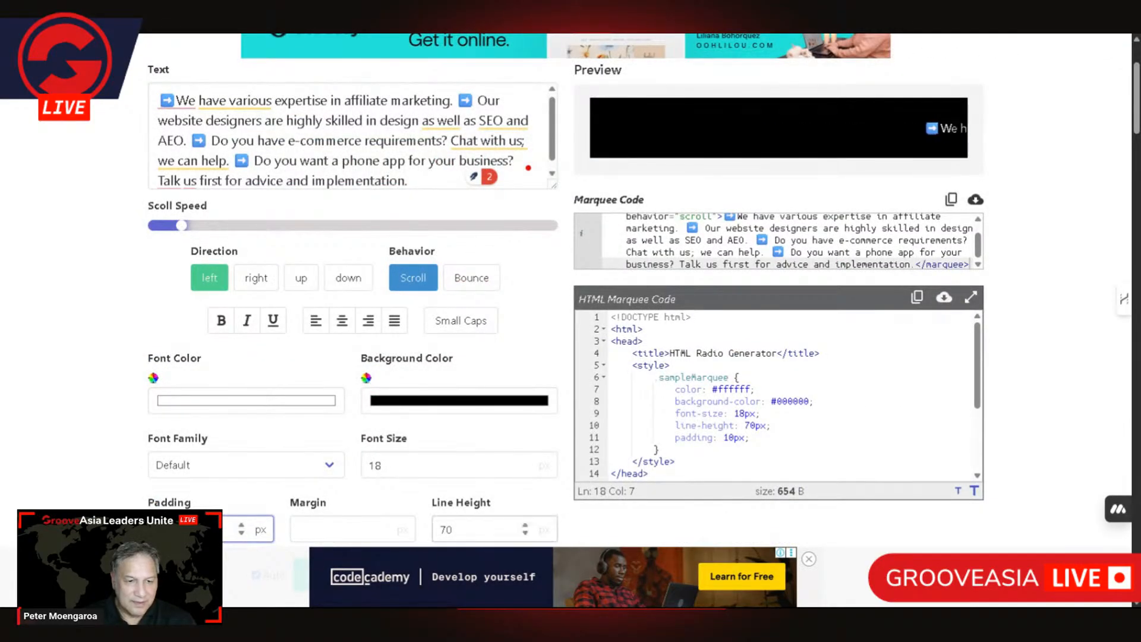
# Lower the marquee's line height to 67 px
pyautogui.click(446, 528)
pyautogui.click(525, 534)
pyautogui.click(525, 533)
pyautogui.click(525, 534)
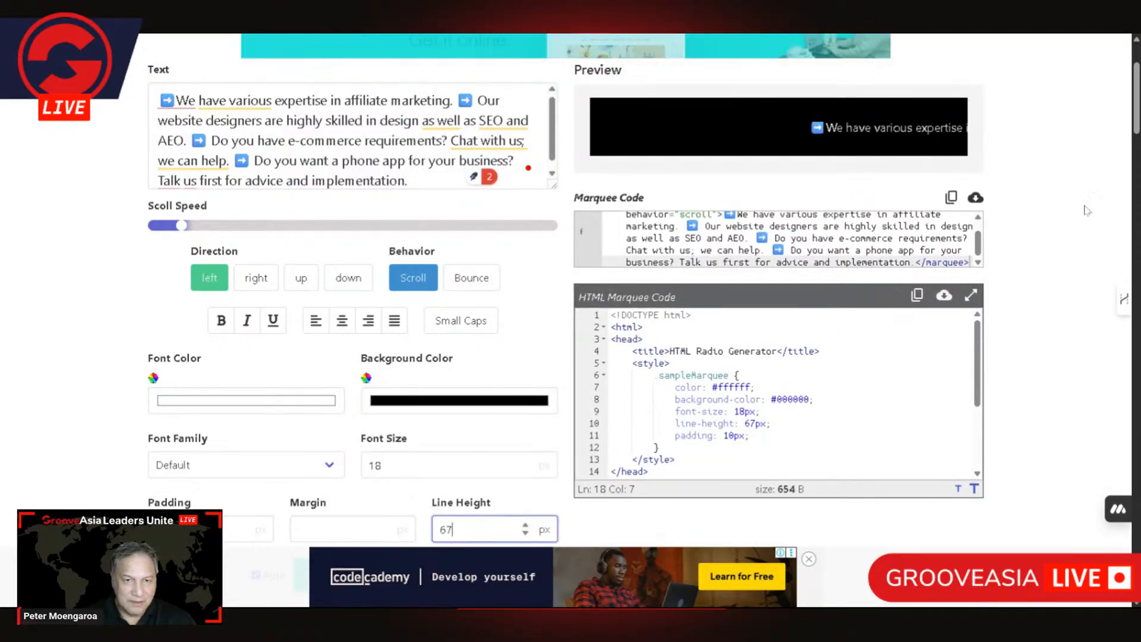
pyautogui.click(1053, 321)
# Generate the marquee code with the chosen text, colours and sizes
pyautogui.scroll(-10, 772, 392)
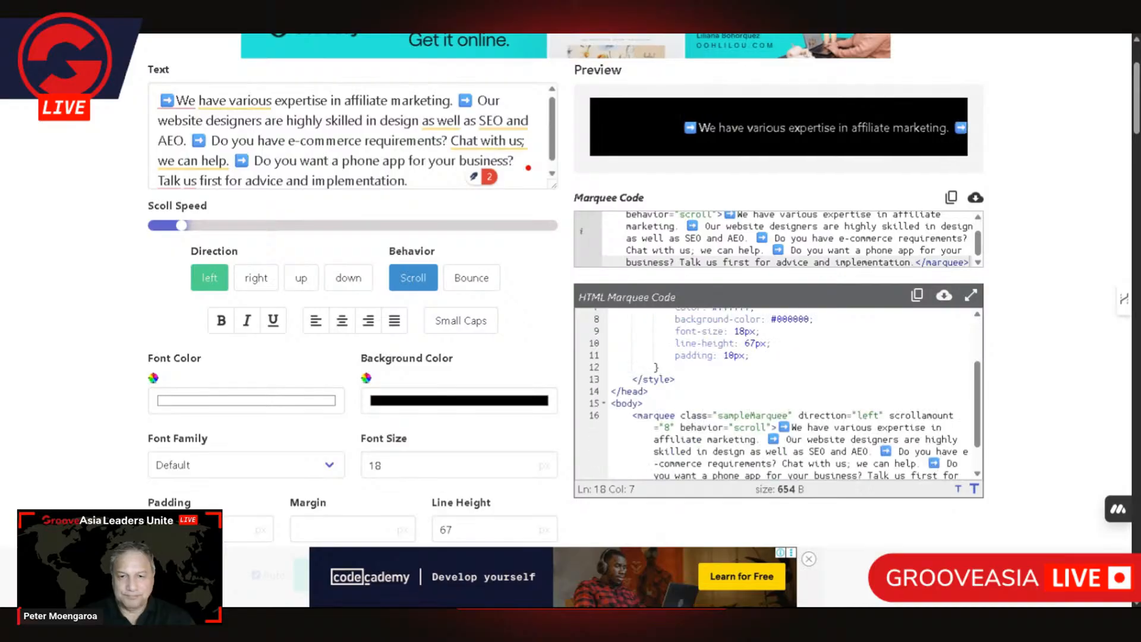
pyautogui.scroll(3, 654, 440)
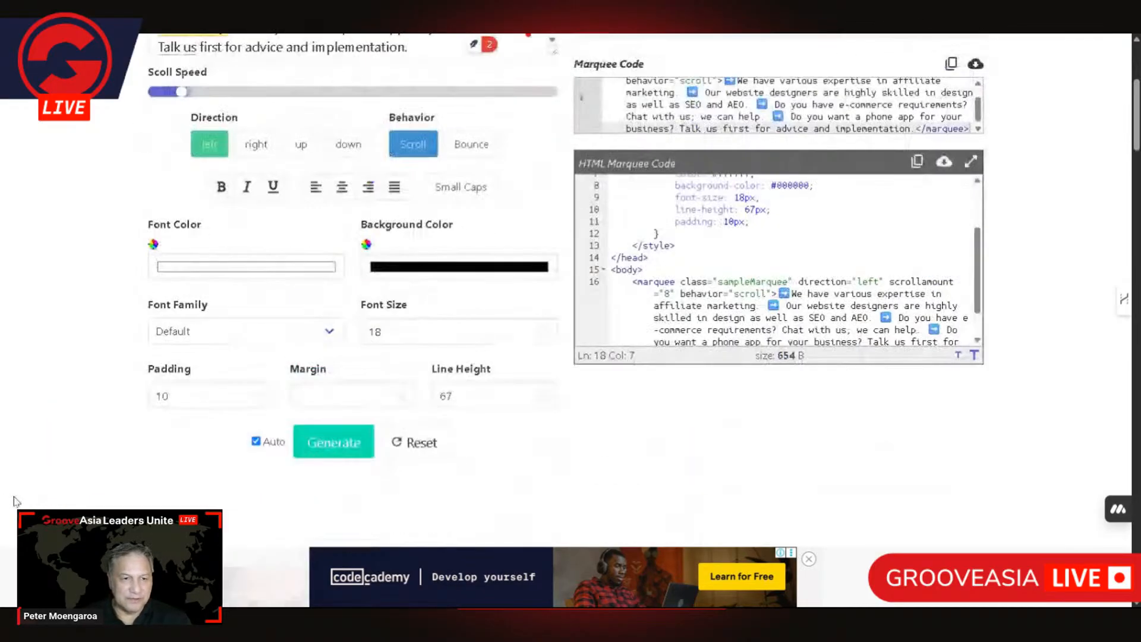
pyautogui.scroll(1, 658, 443)
pyautogui.scroll(3, 980, 297)
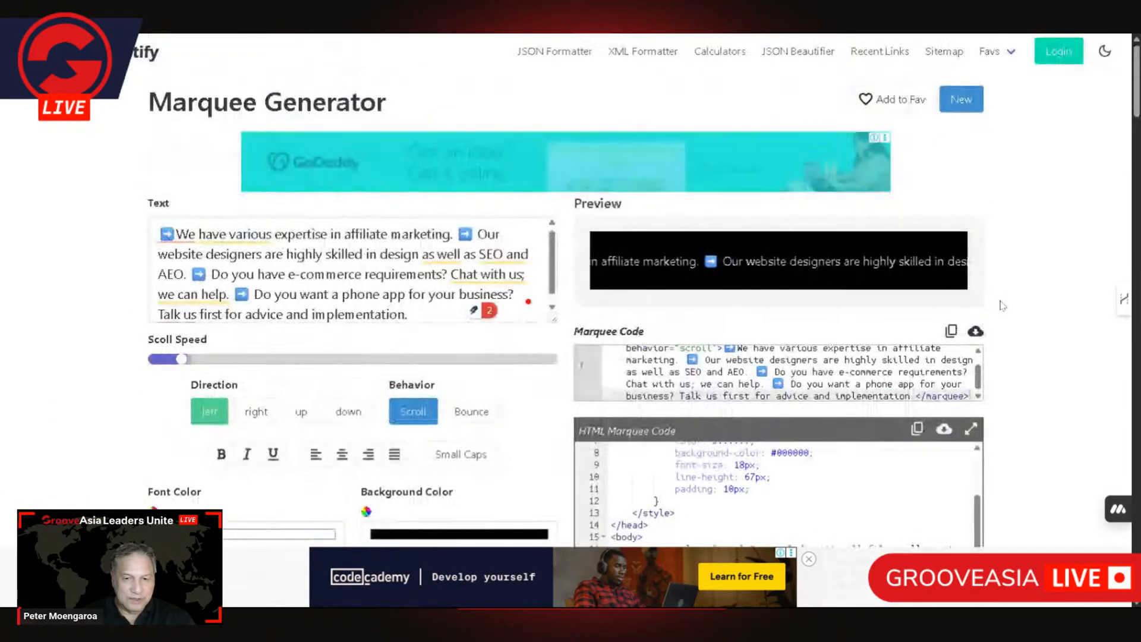
pyautogui.scroll(-3, 1004, 304)
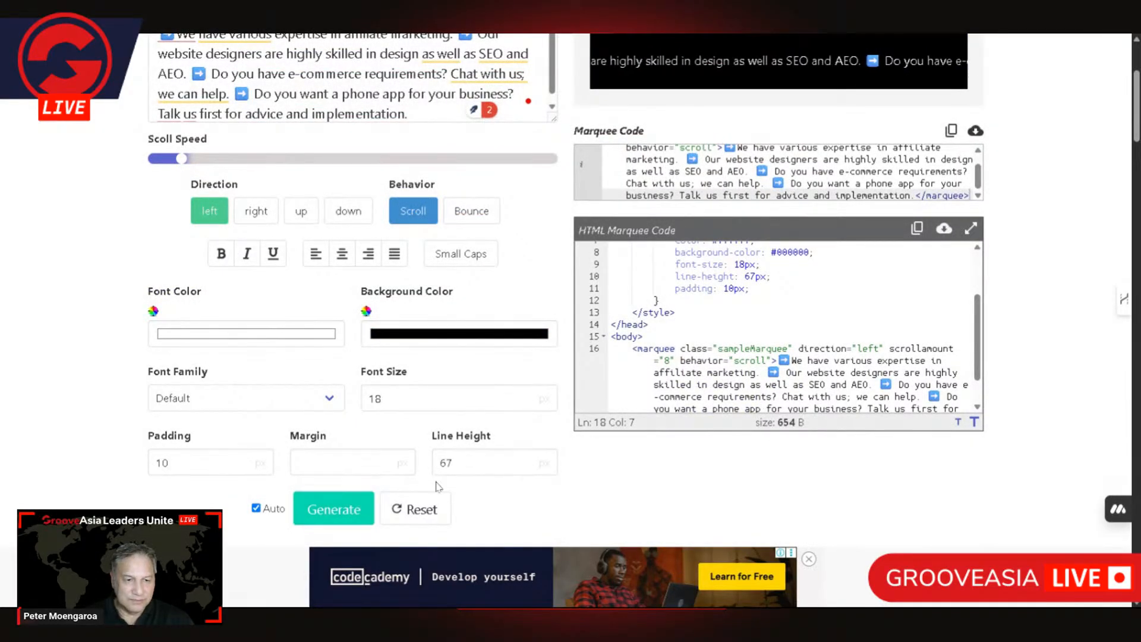
pyautogui.scroll(1, 989, 319)
pyautogui.scroll(-2, 861, 356)
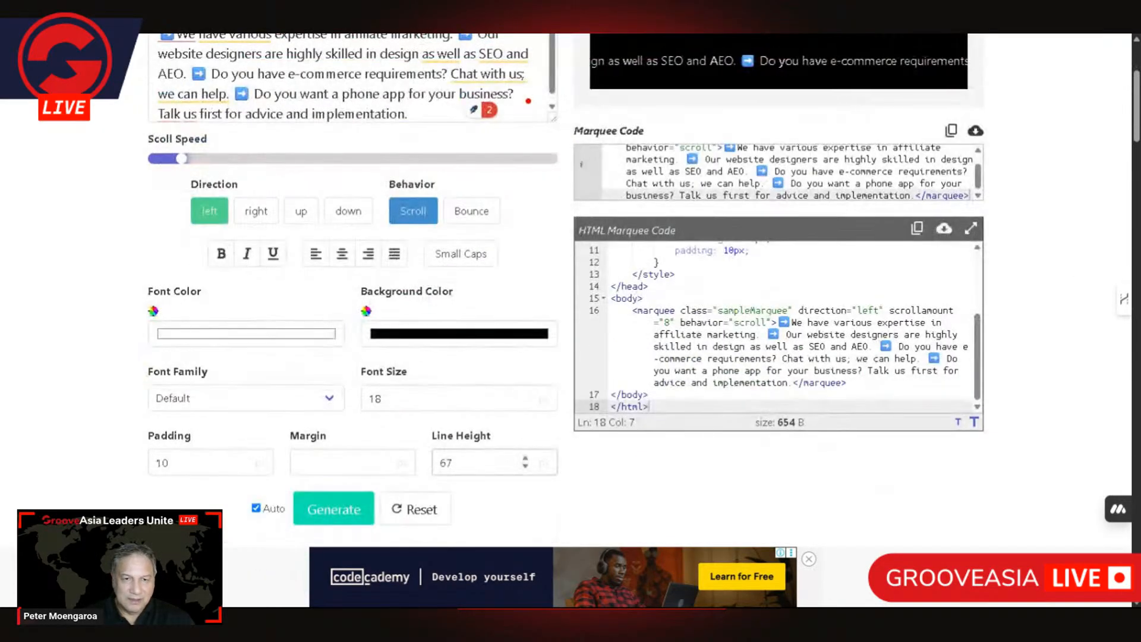
pyautogui.click(333, 509)
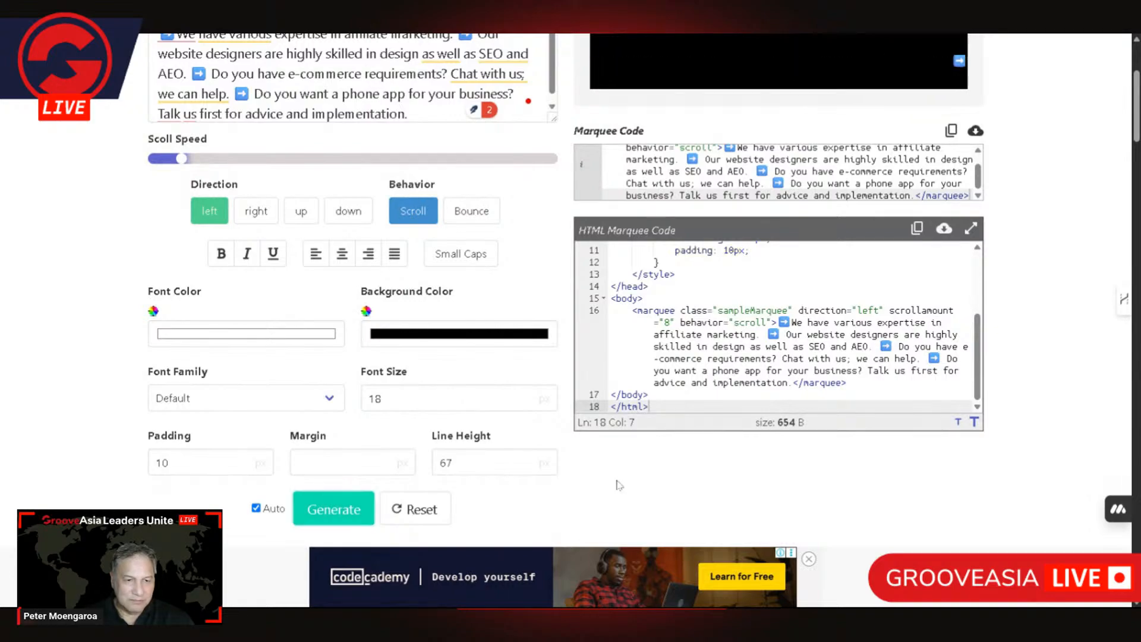
# Examine the marquee's preview, its settings and the generated HTML code
pyautogui.scroll(5, 653, 468)
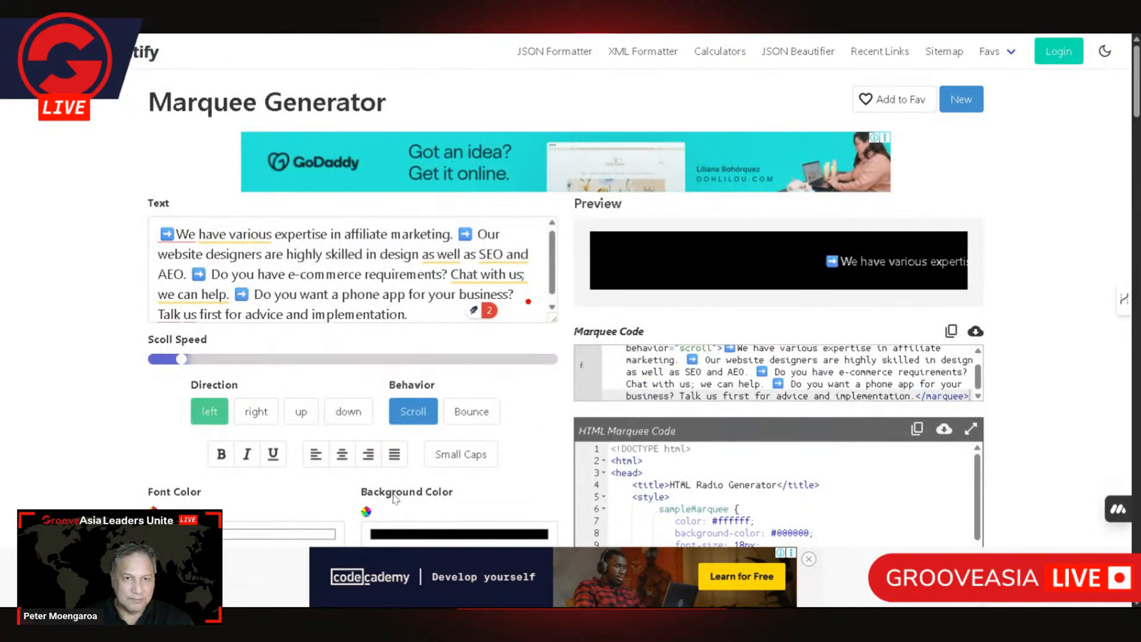
pyautogui.scroll(-5, 391, 487)
pyautogui.scroll(2, 386, 489)
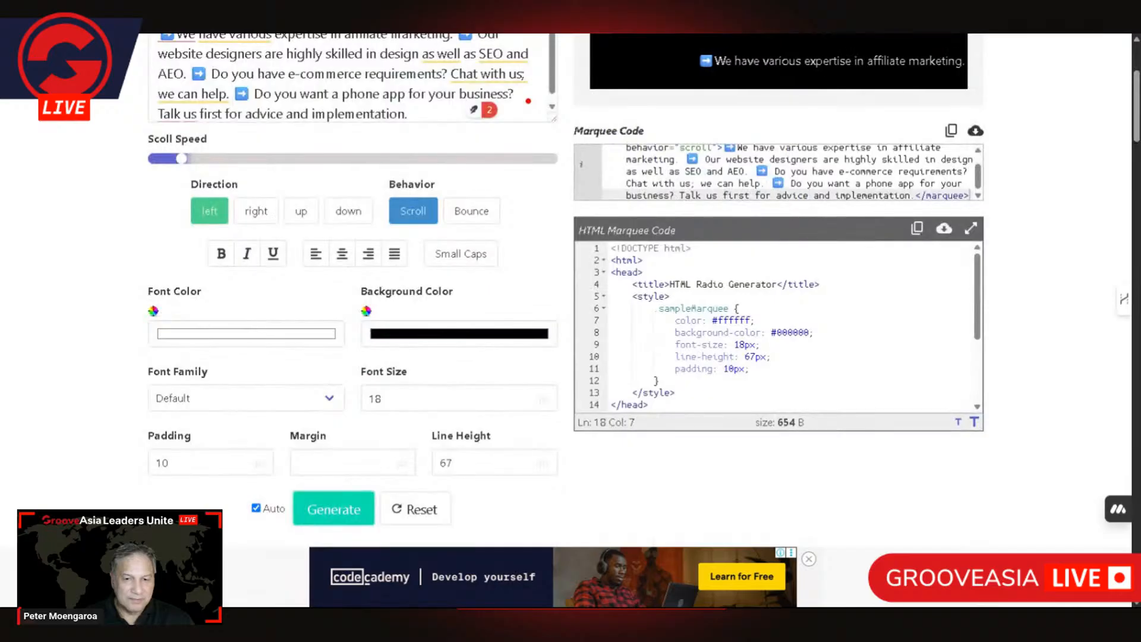
pyautogui.scroll(1, 388, 497)
pyautogui.scroll(-2, 384, 501)
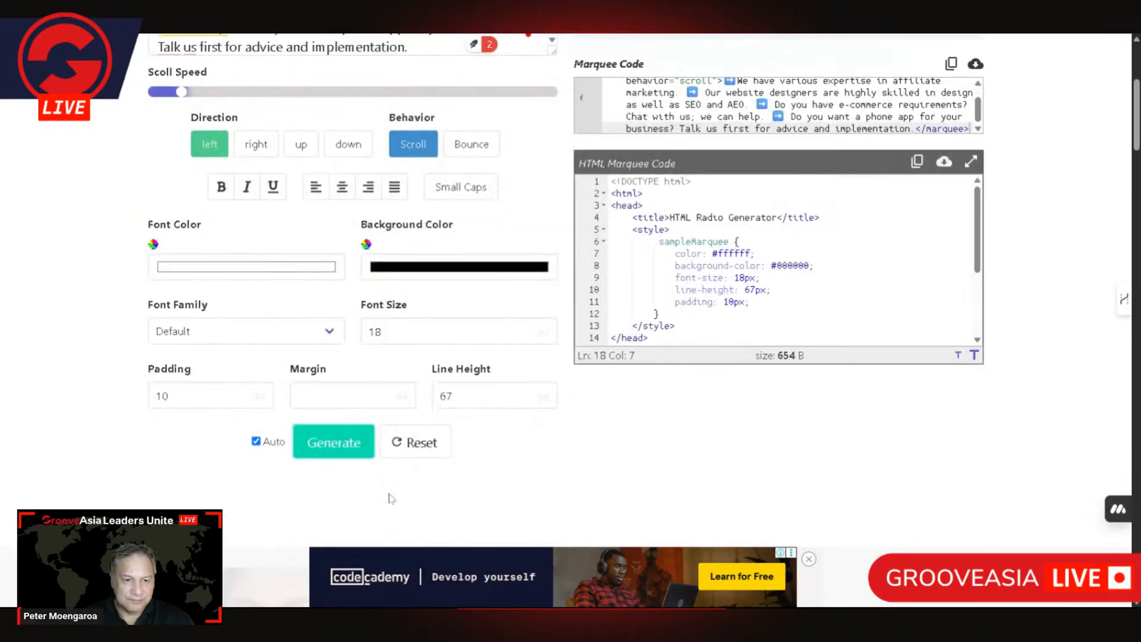
pyautogui.scroll(1, 381, 501)
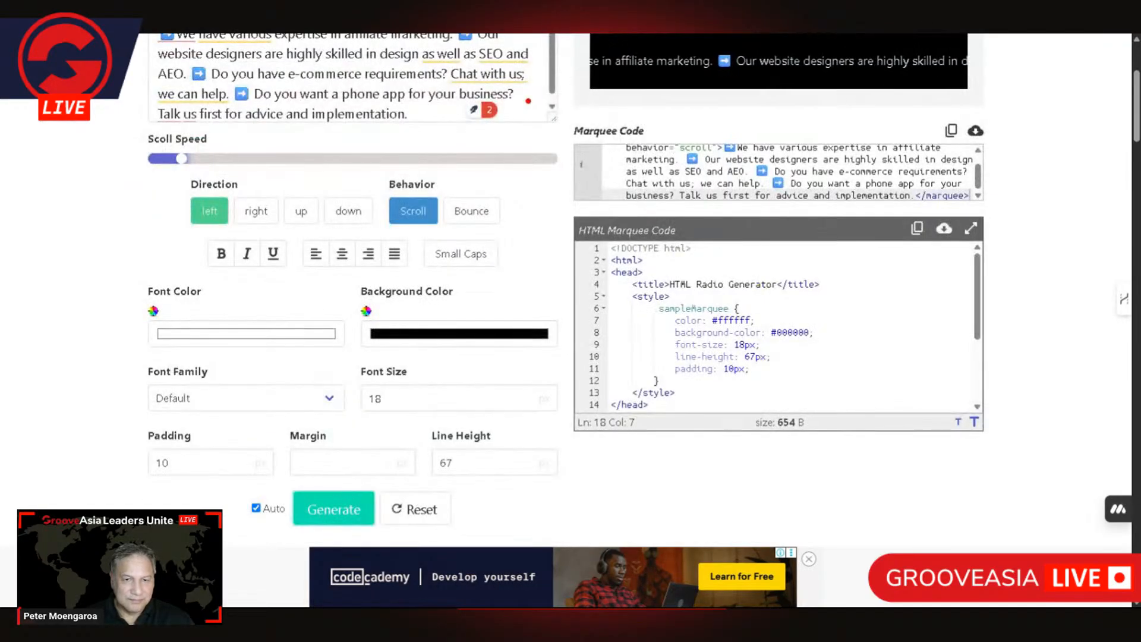
pyautogui.scroll(-5, 779, 327)
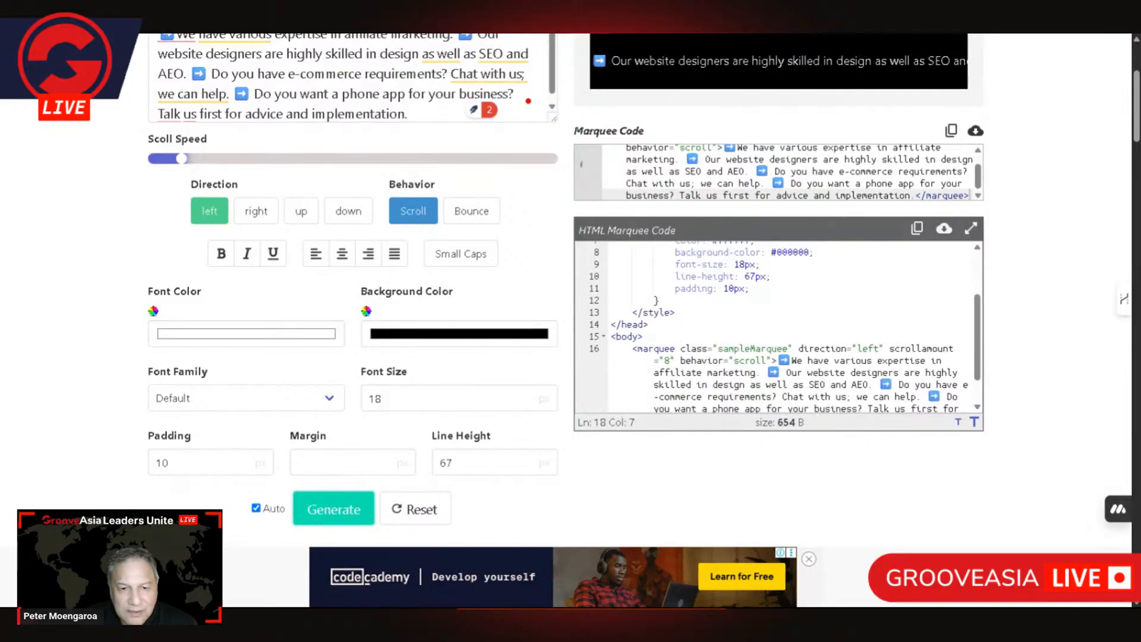
pyautogui.scroll(1, 778, 261)
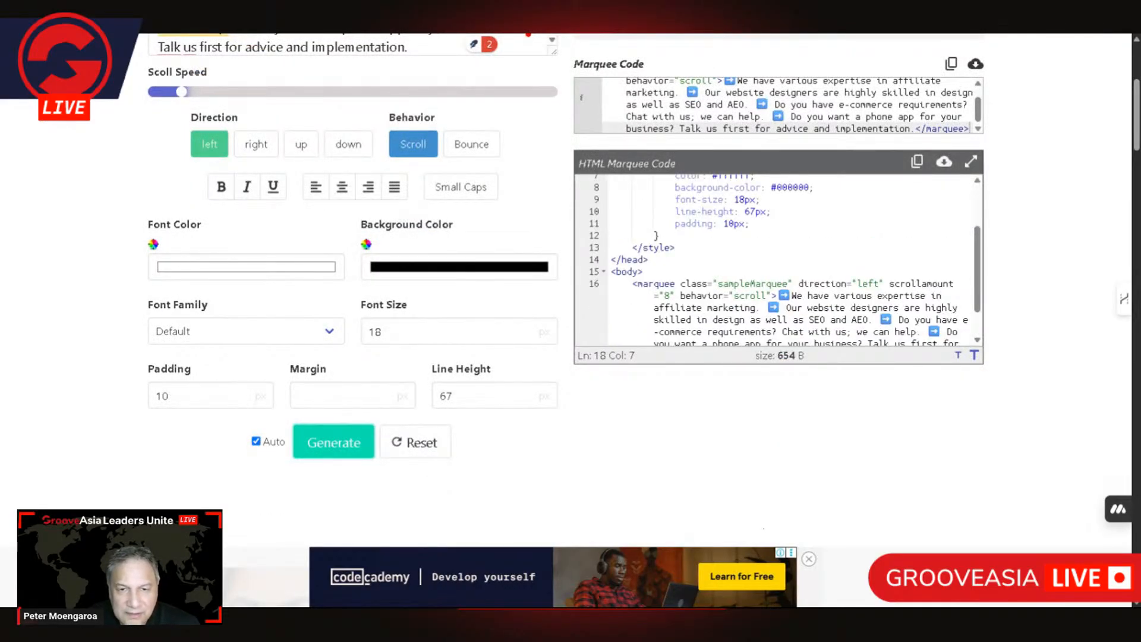
pyautogui.scroll(1, 778, 262)
pyautogui.scroll(4, 923, 297)
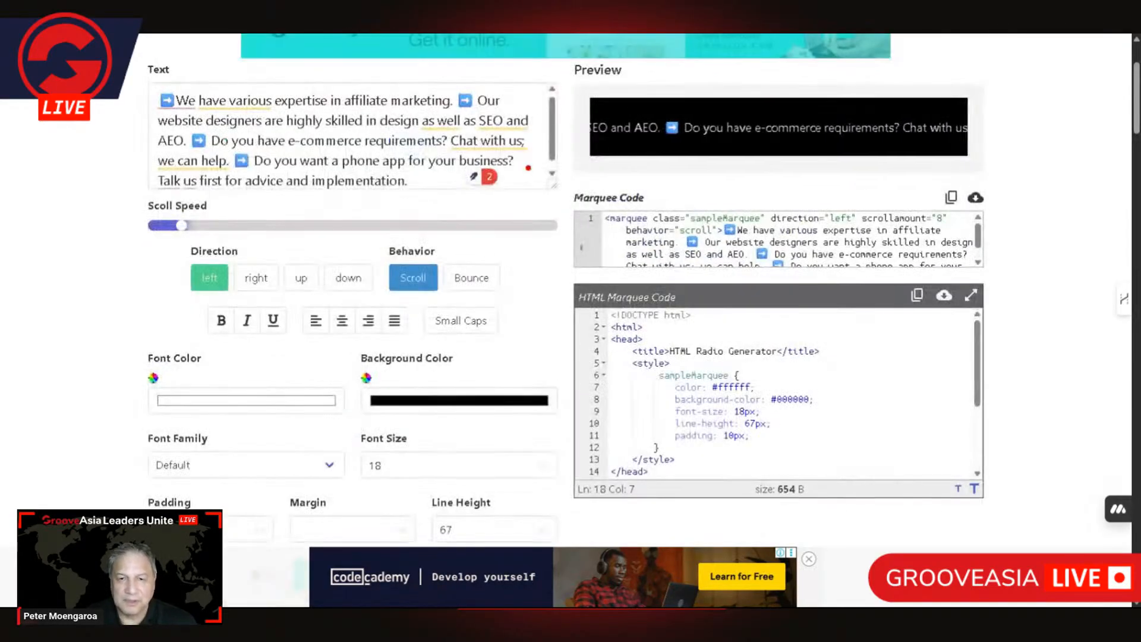
# Copy the complete HTML marquee code, including its style block
pyautogui.click(919, 296)
pyautogui.scroll(2, 927, 300)
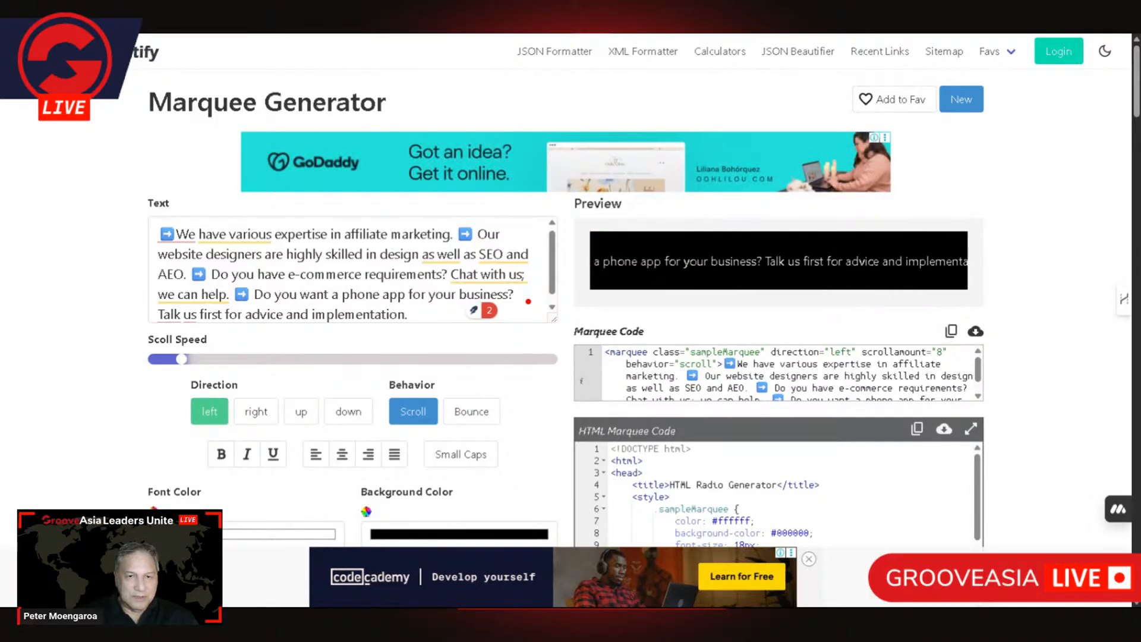
# Switch to the Groove website builder, paste the marquee code into the footer's embed element and save the site
pyautogui.hotkey('alt', 'Tab')
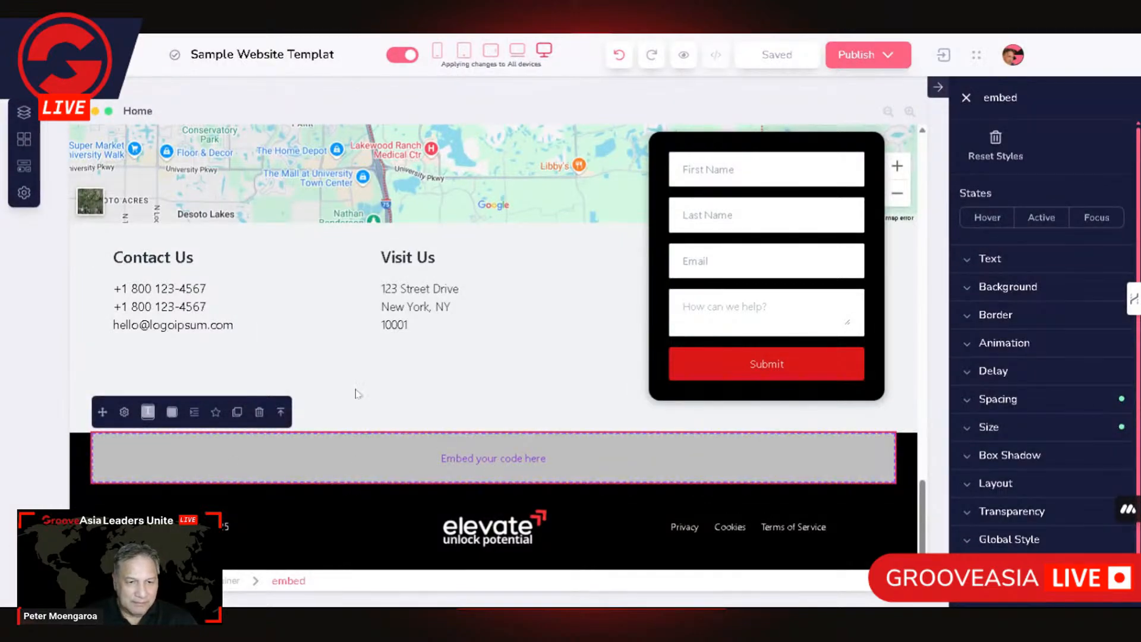
pyautogui.click(125, 413)
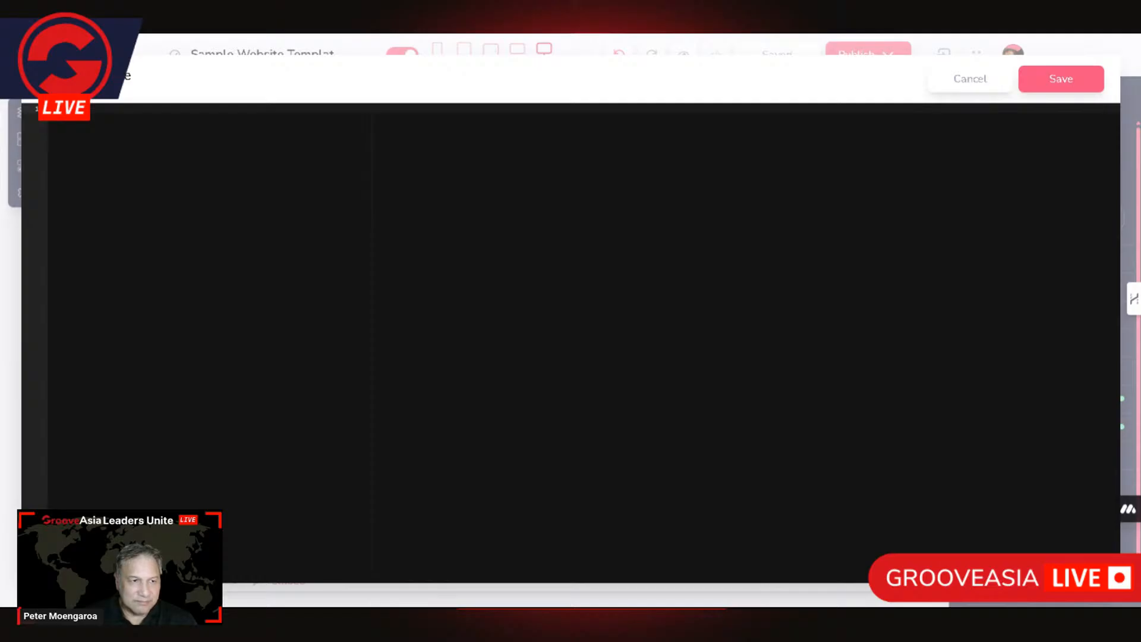
pyautogui.hotkey('ctrl', 'v')
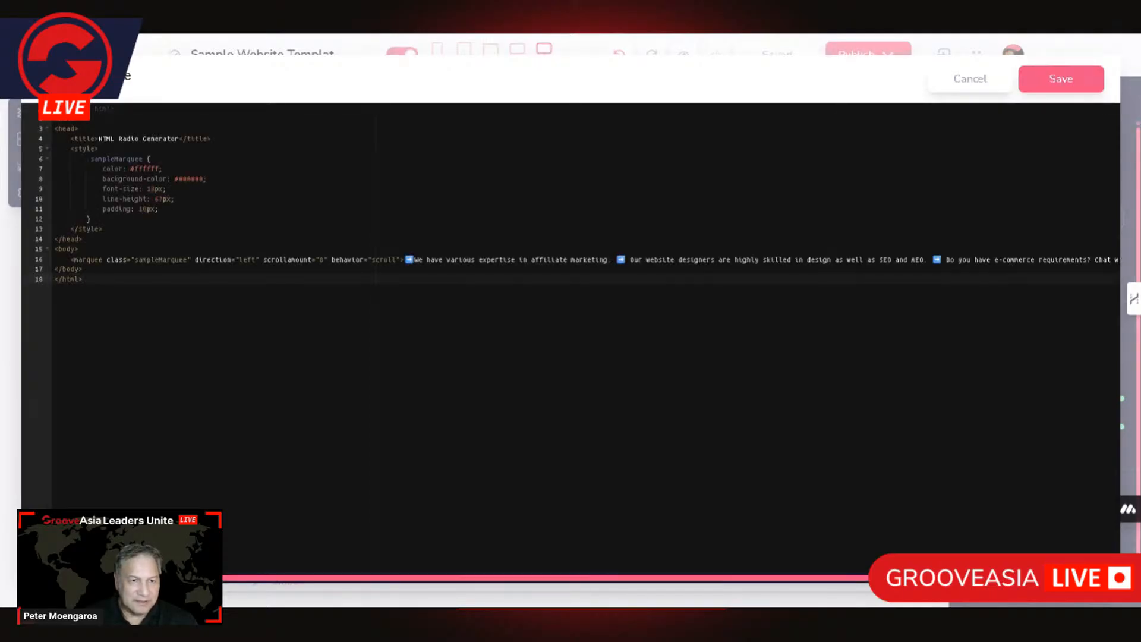
pyautogui.click(1059, 85)
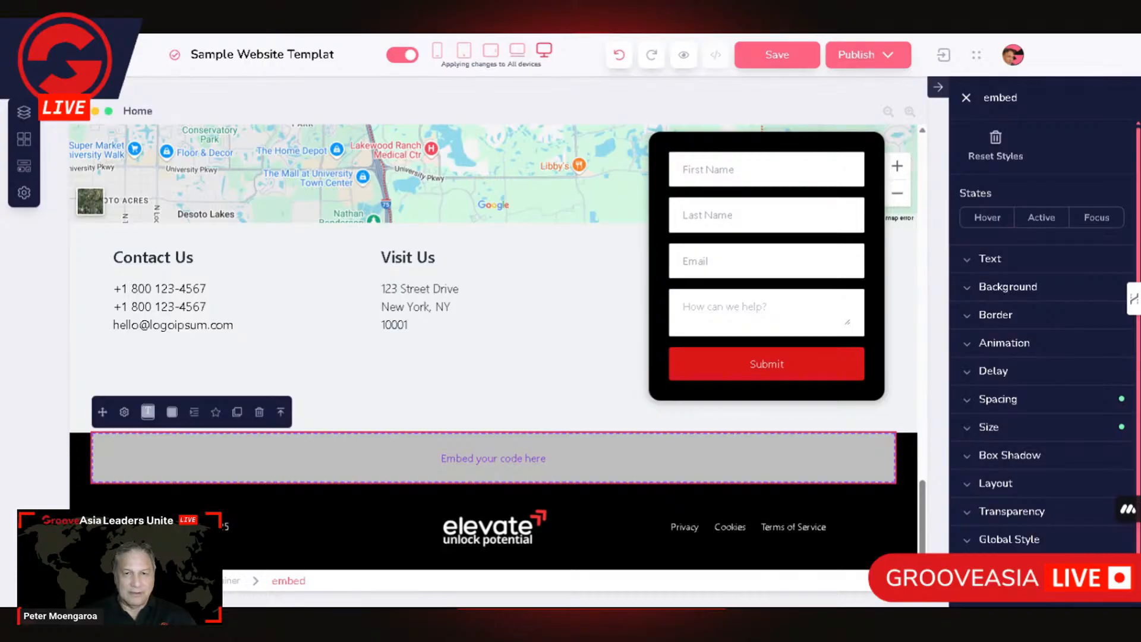
pyautogui.click(784, 55)
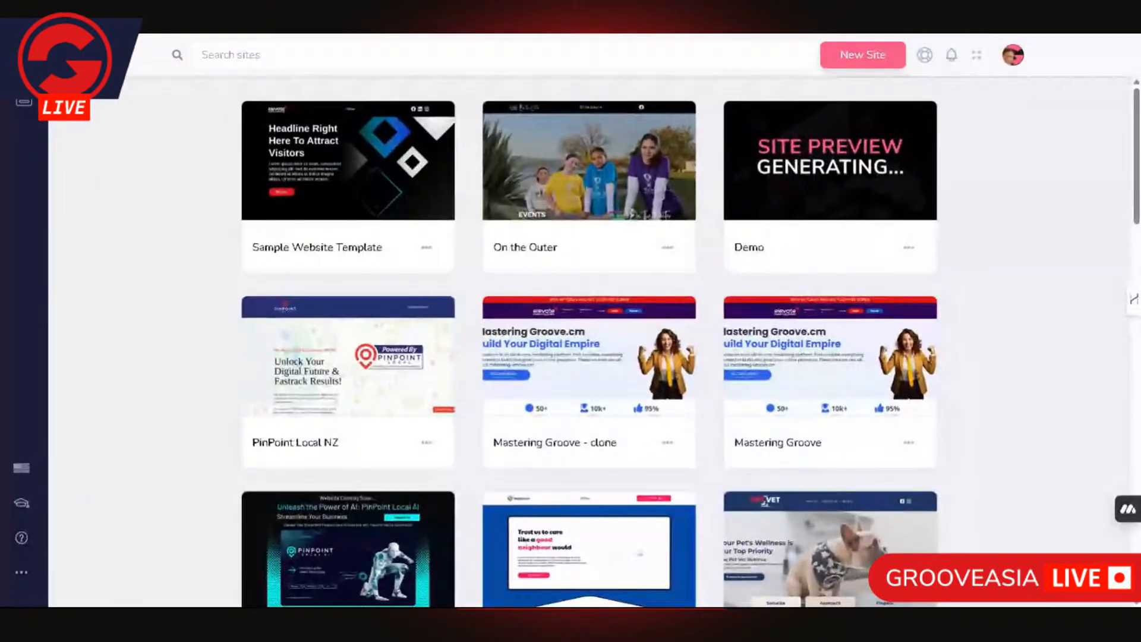
# Reopen the Sample Website Template site in the editor and go to the embed element in the Home page's footer
pyautogui.click(390, 258)
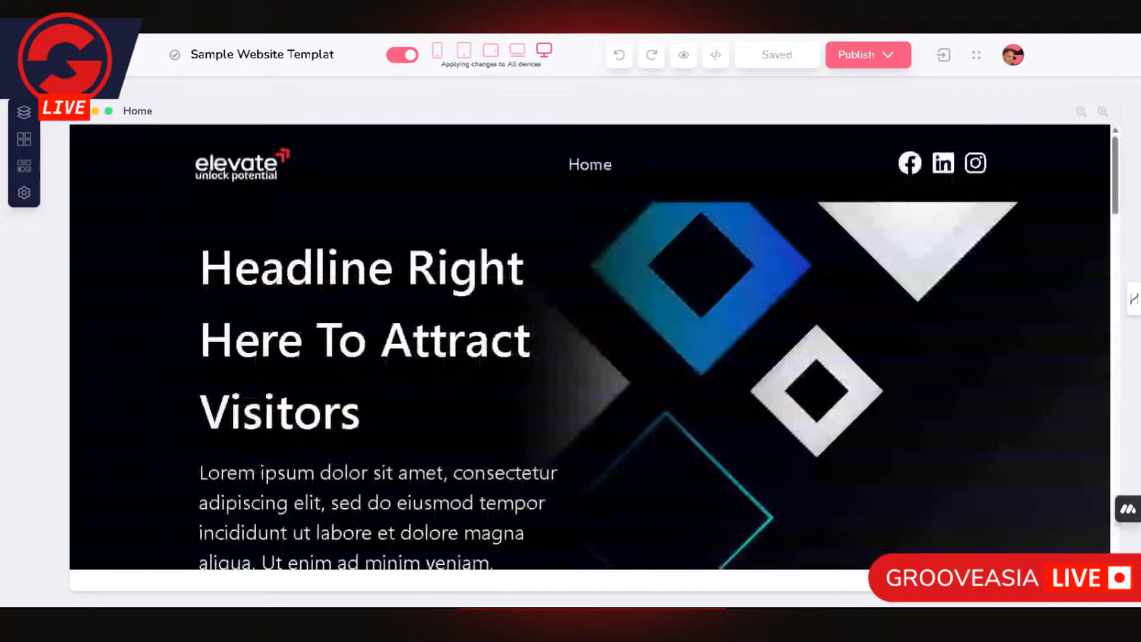
pyautogui.scroll(-20, 383, 260)
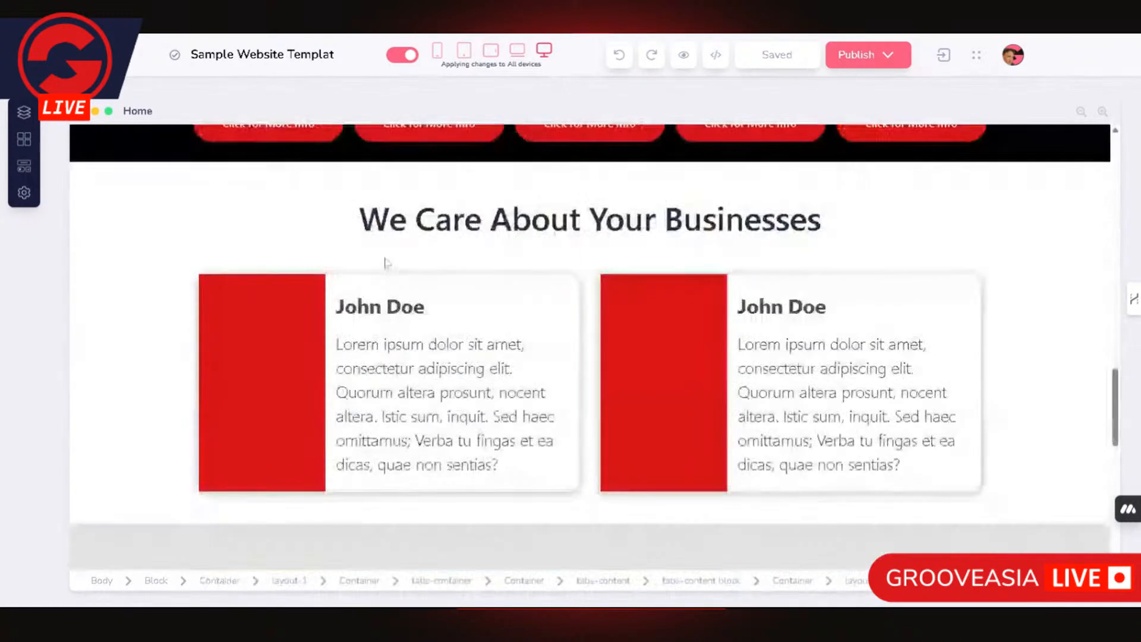
pyautogui.scroll(-1, 383, 259)
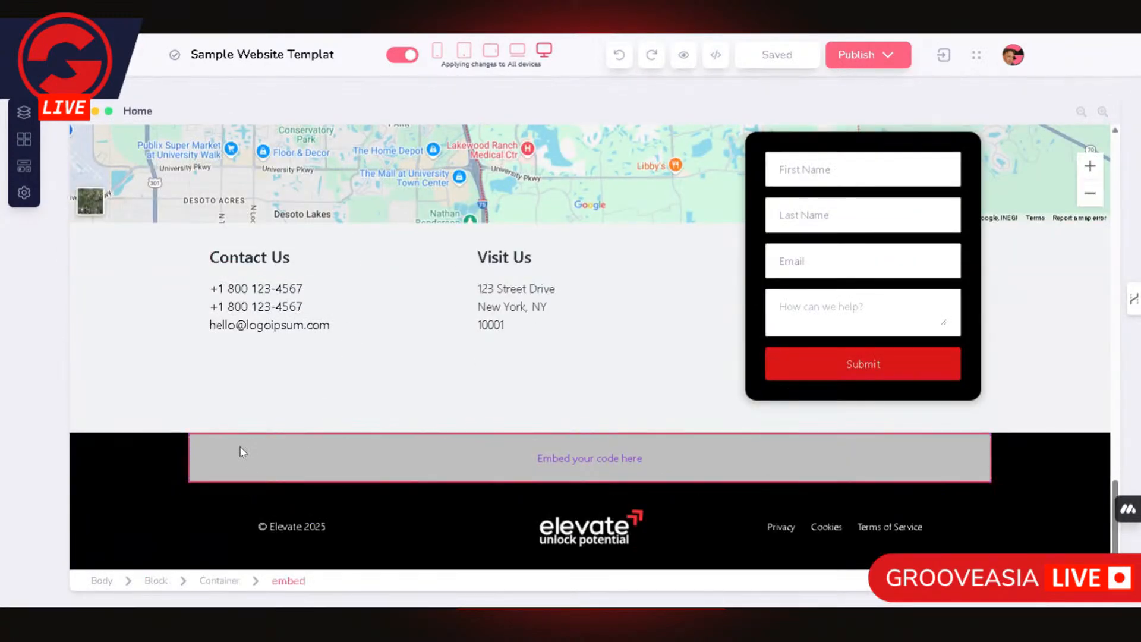
# Open the code of the footer's embed element and save the marquee HTML in it
pyautogui.click(243, 451)
pyautogui.click(124, 412)
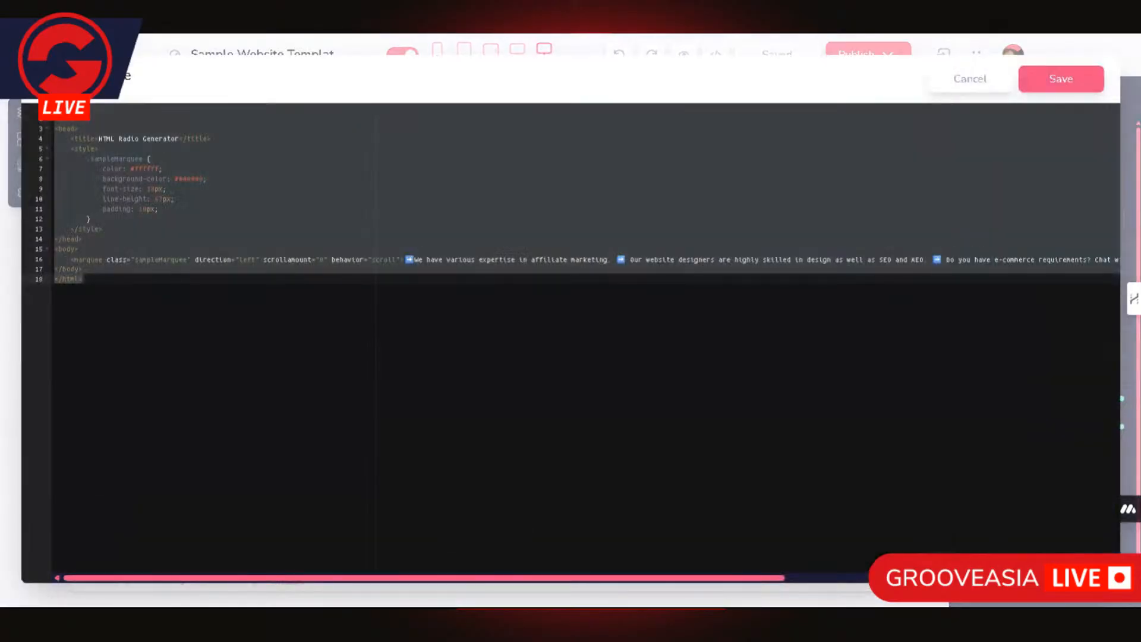
pyautogui.click(1034, 71)
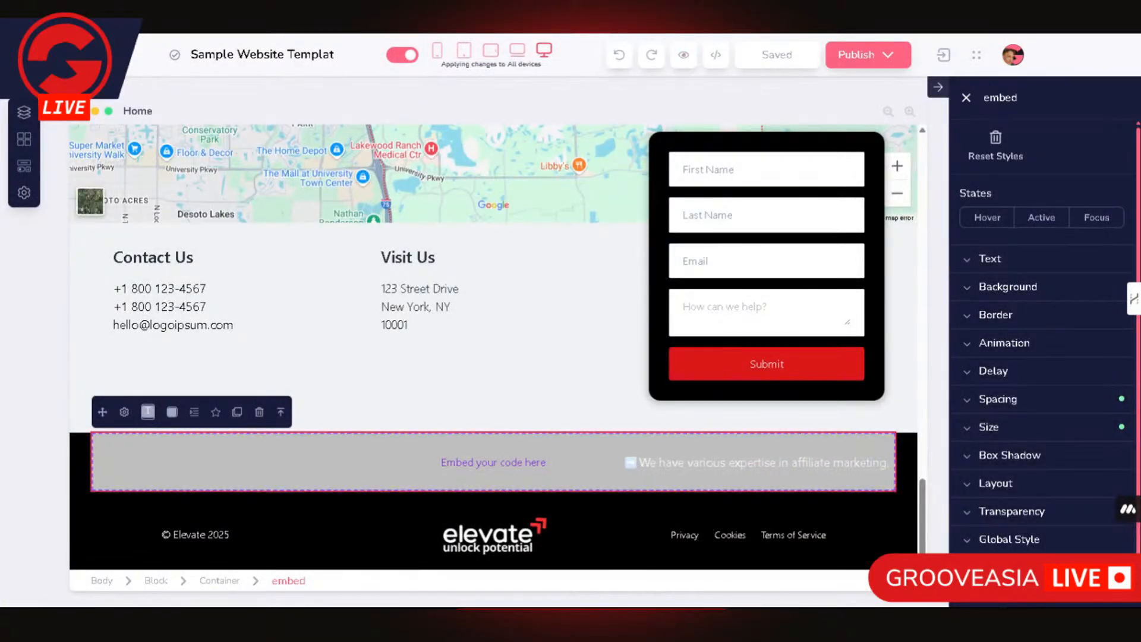
# Publish the website to the GroovePages subdomain under the folder sample-website
pyautogui.click(872, 54)
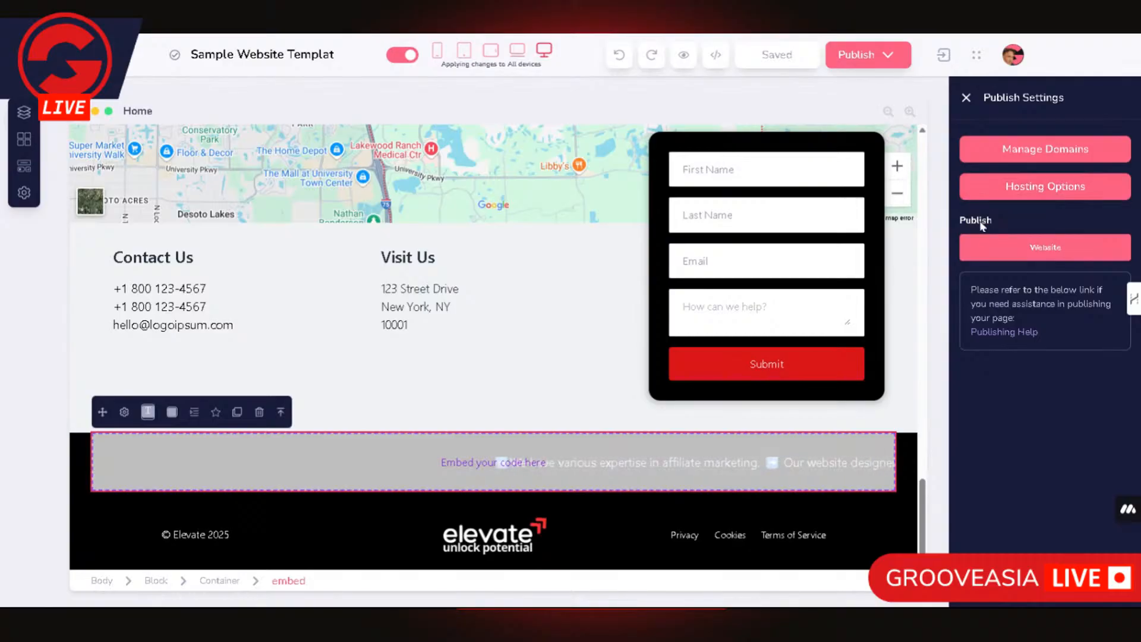
pyautogui.click(1087, 196)
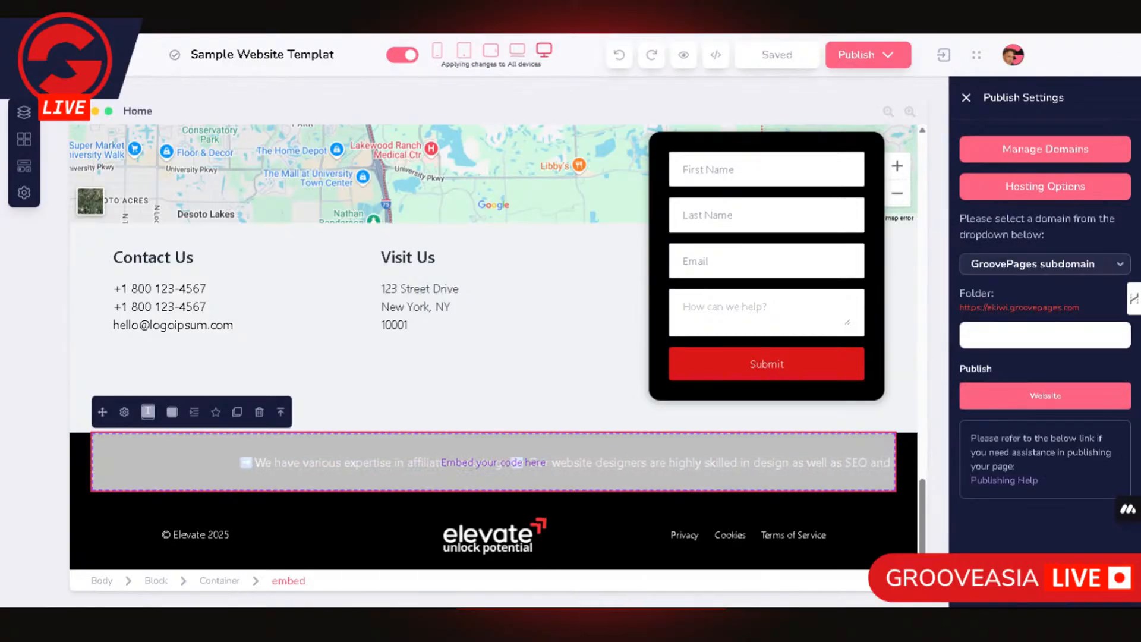
pyautogui.write('sample')
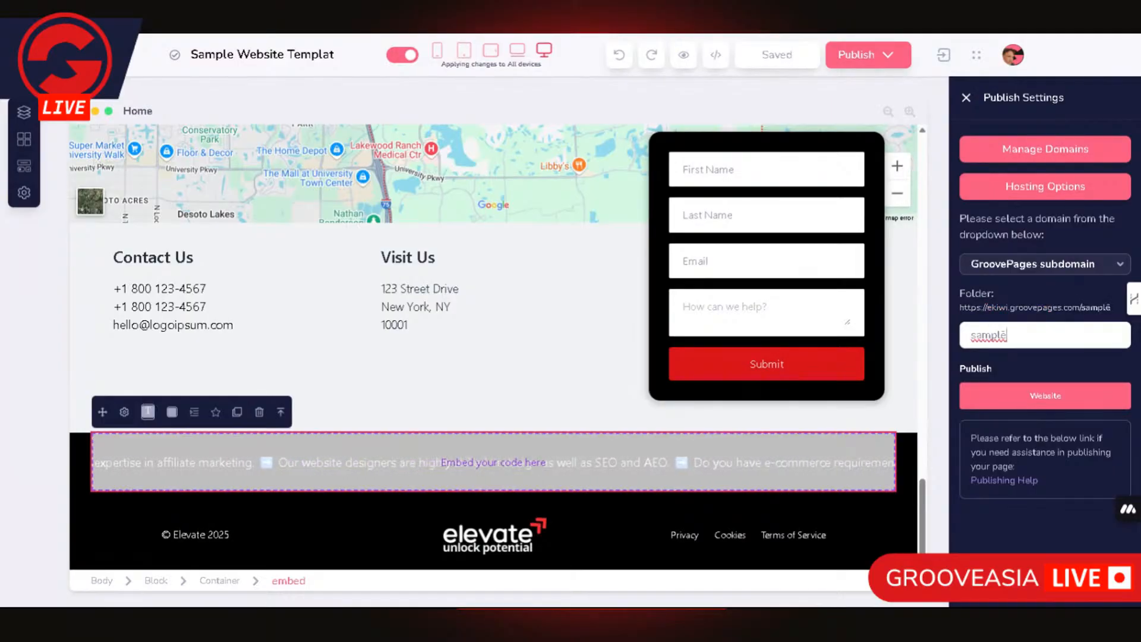
pyautogui.press('BackSpace')
pyautogui.press('BackSpace')
pyautogui.write('le-website')
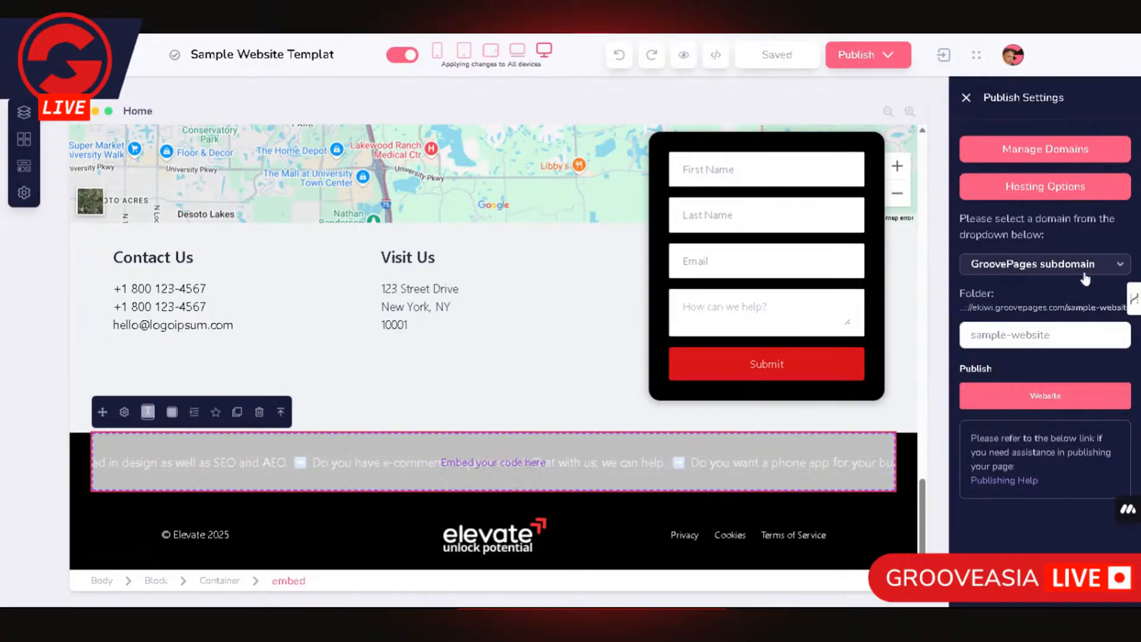
pyautogui.moveTo(993, 398)
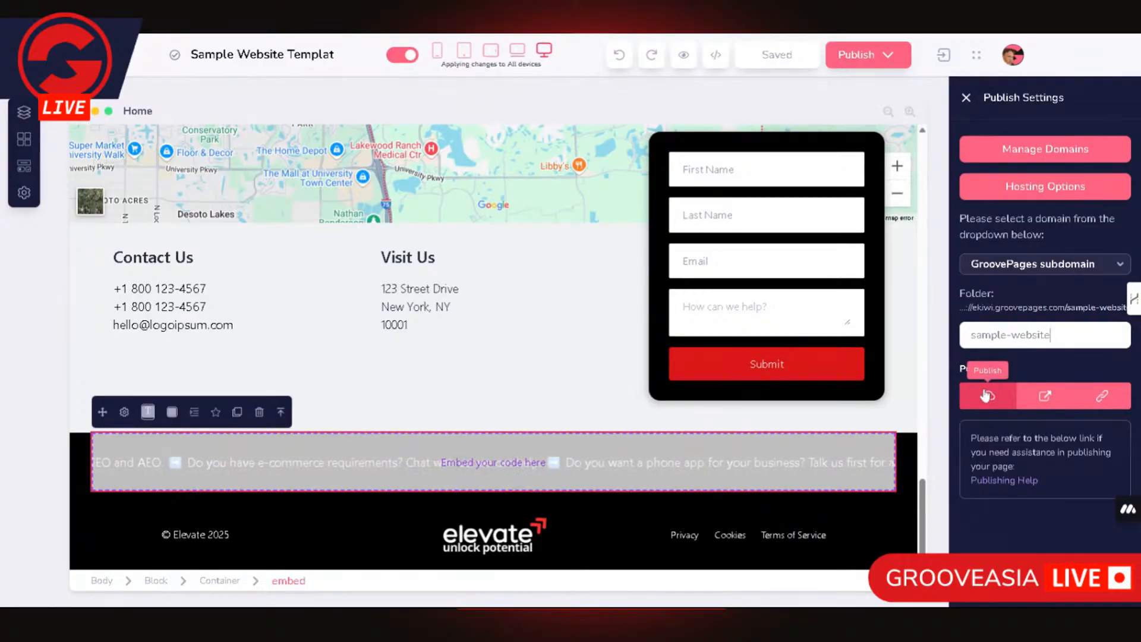
pyautogui.click(986, 396)
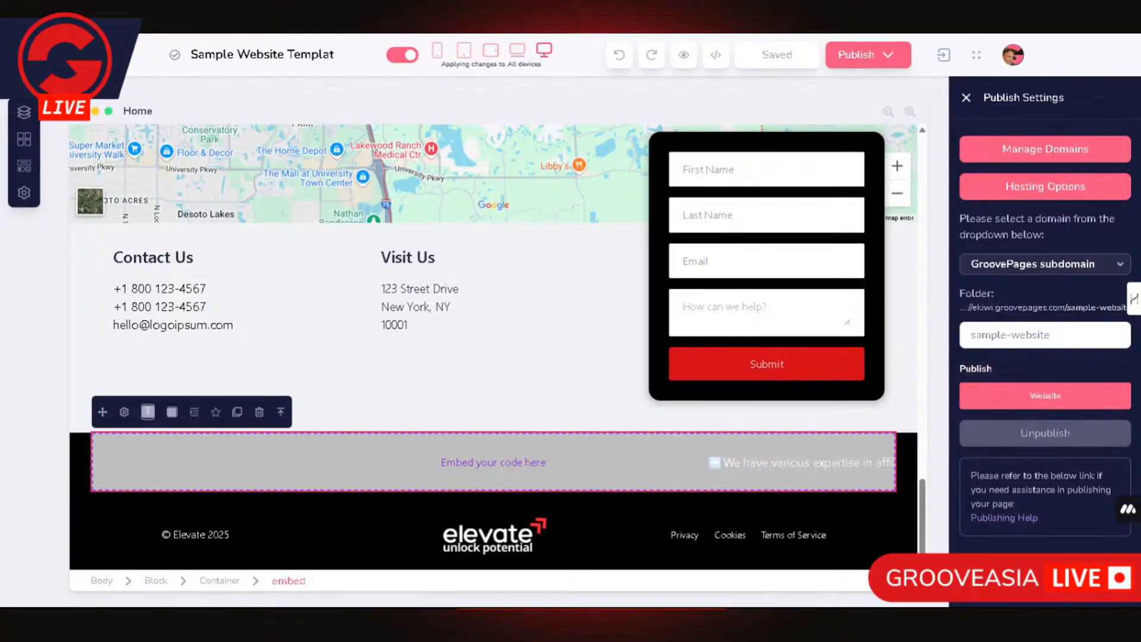
# Open the published website and check the content behind Expertise, What We Offer and Let's Talk
pyautogui.moveTo(1078, 399)
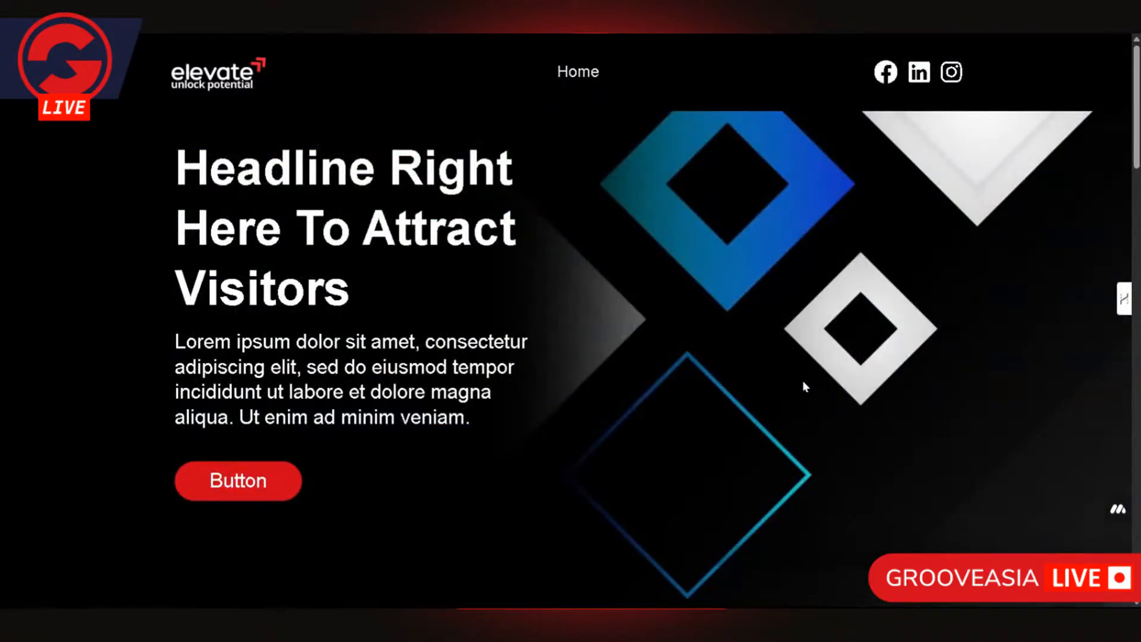
pyautogui.scroll(-8, 802, 390)
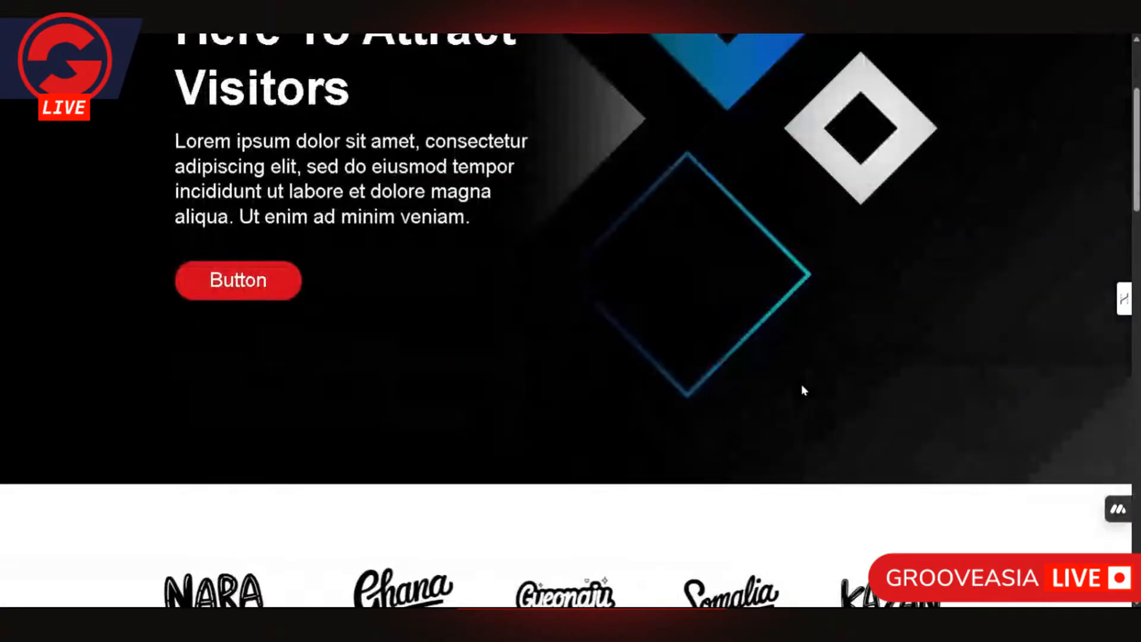
pyautogui.scroll(-2, 802, 389)
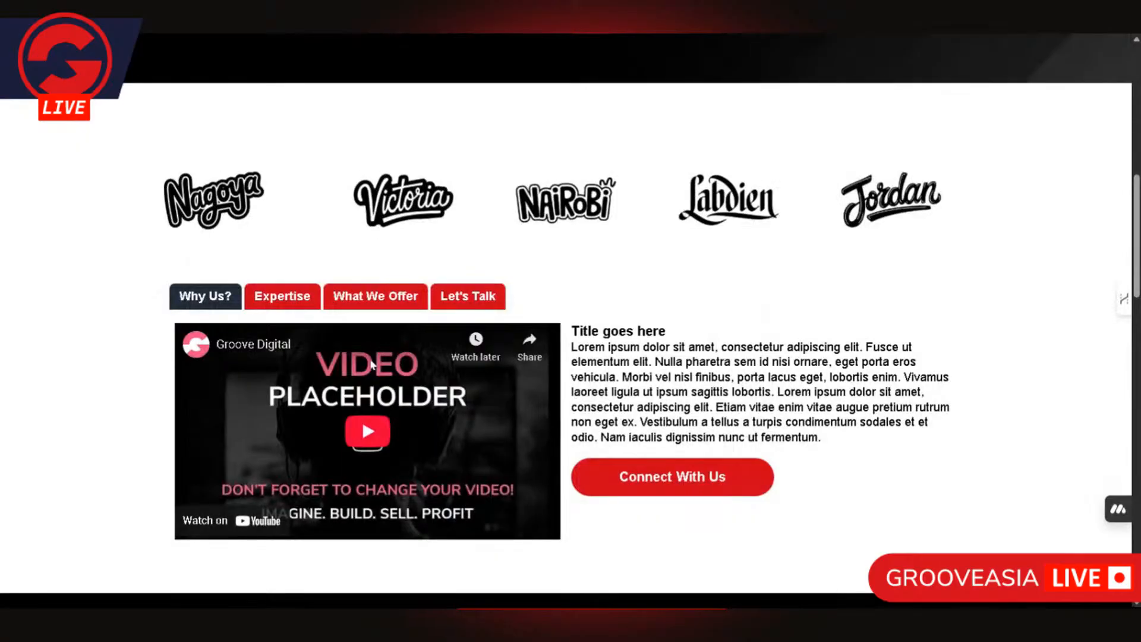
pyautogui.click(284, 296)
pyautogui.click(367, 305)
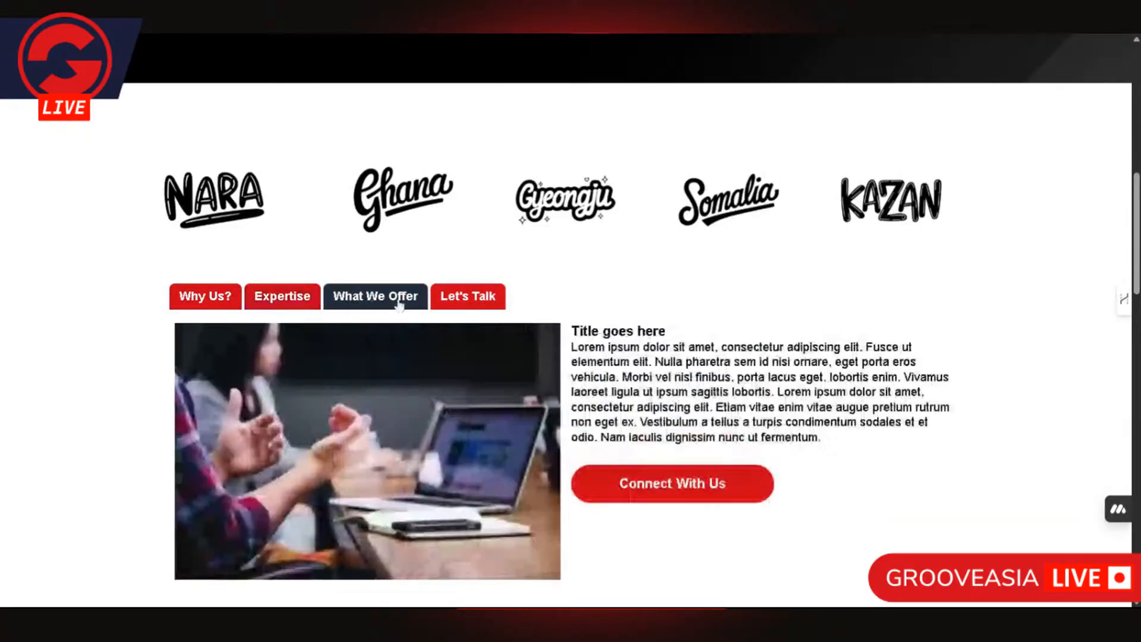
pyautogui.click(477, 306)
pyautogui.scroll(-4, 873, 369)
pyautogui.scroll(-4, 876, 369)
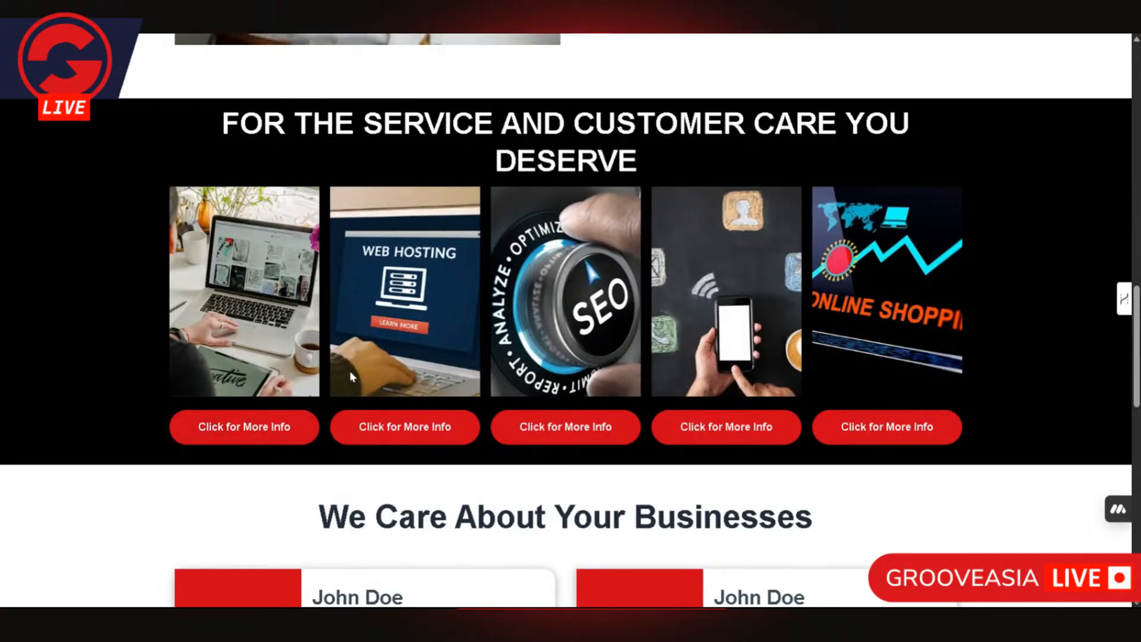
# Examine the rest of the published page, including the map, the contact form and the scrolling footer marquee
pyautogui.scroll(-10, 640, 451)
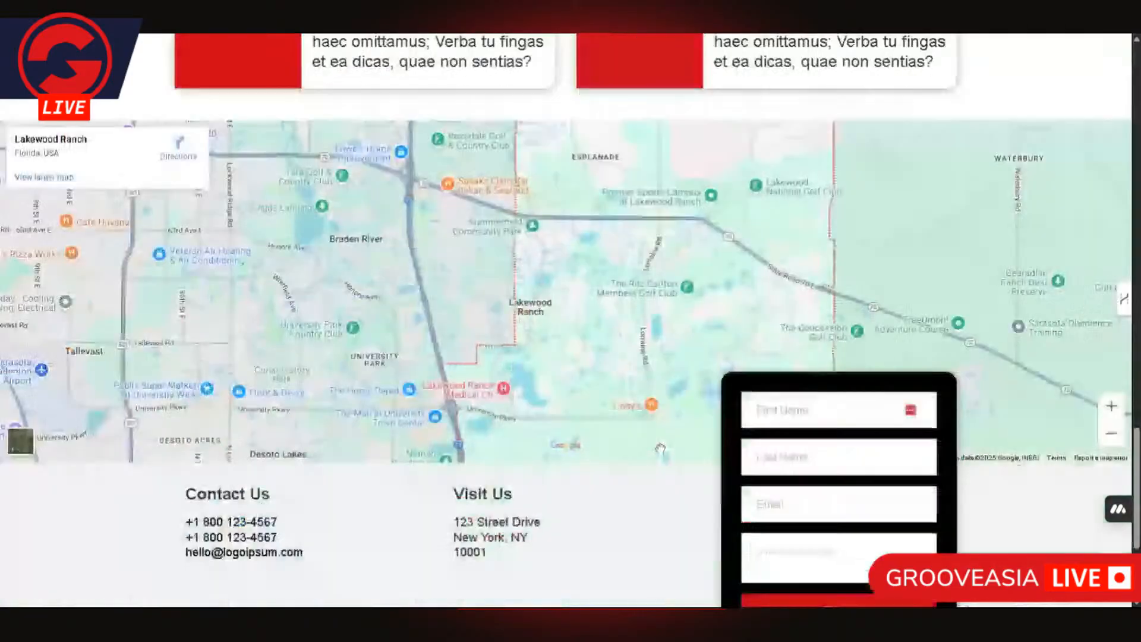
pyautogui.scroll(-1, 660, 448)
pyautogui.scroll(-1, 810, 397)
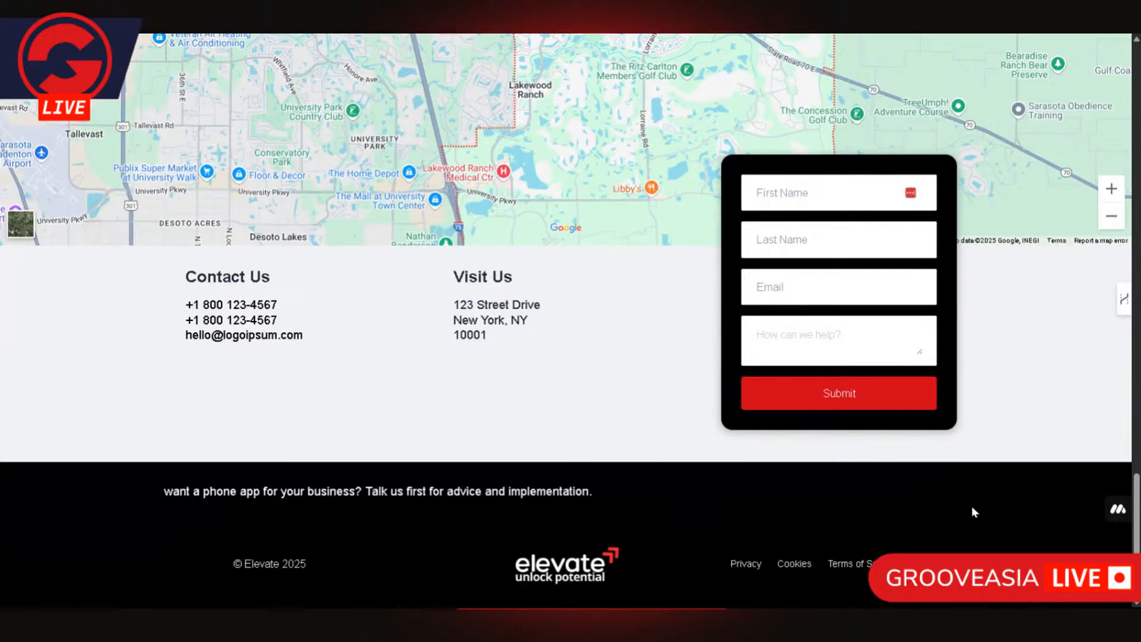
pyautogui.scroll(10, 733, 573)
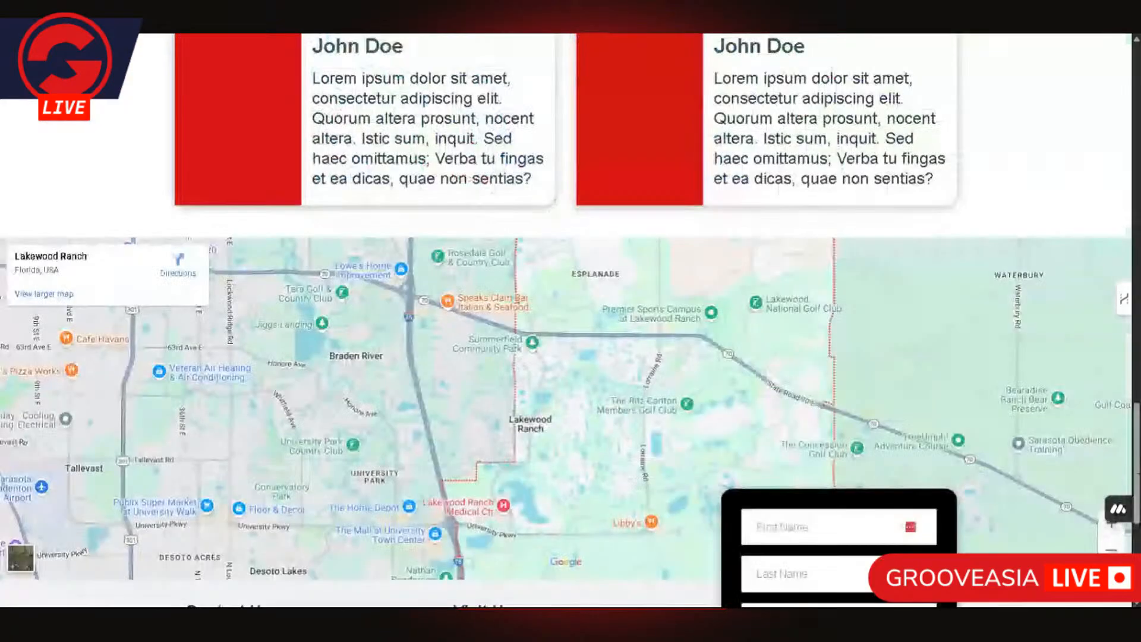
pyautogui.scroll(10, 897, 528)
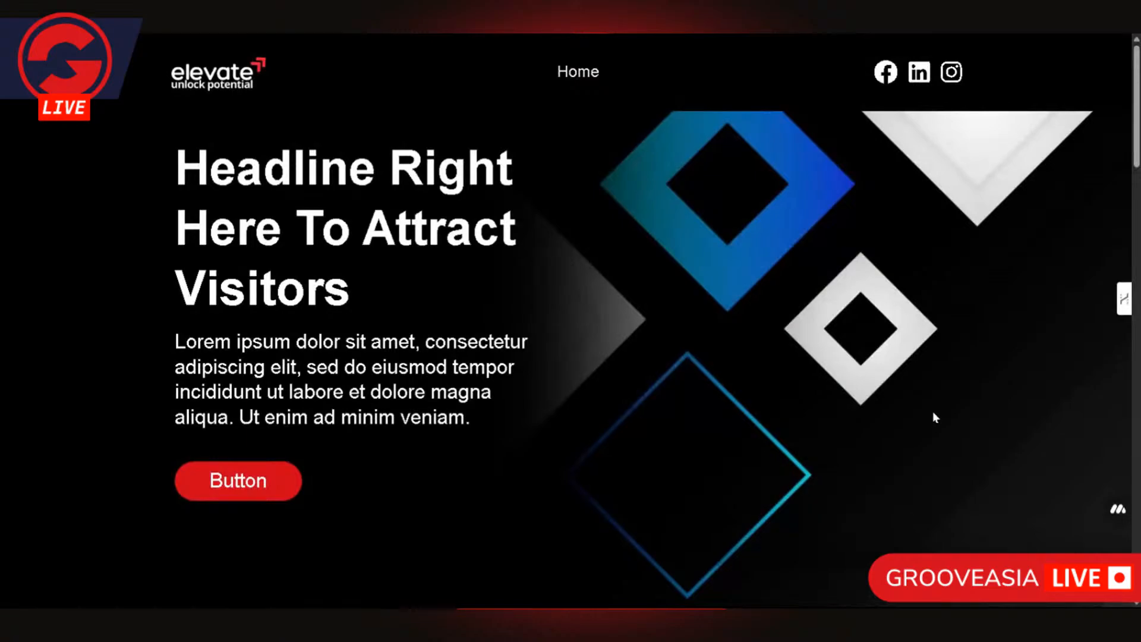
pyautogui.scroll(-10, 917, 433)
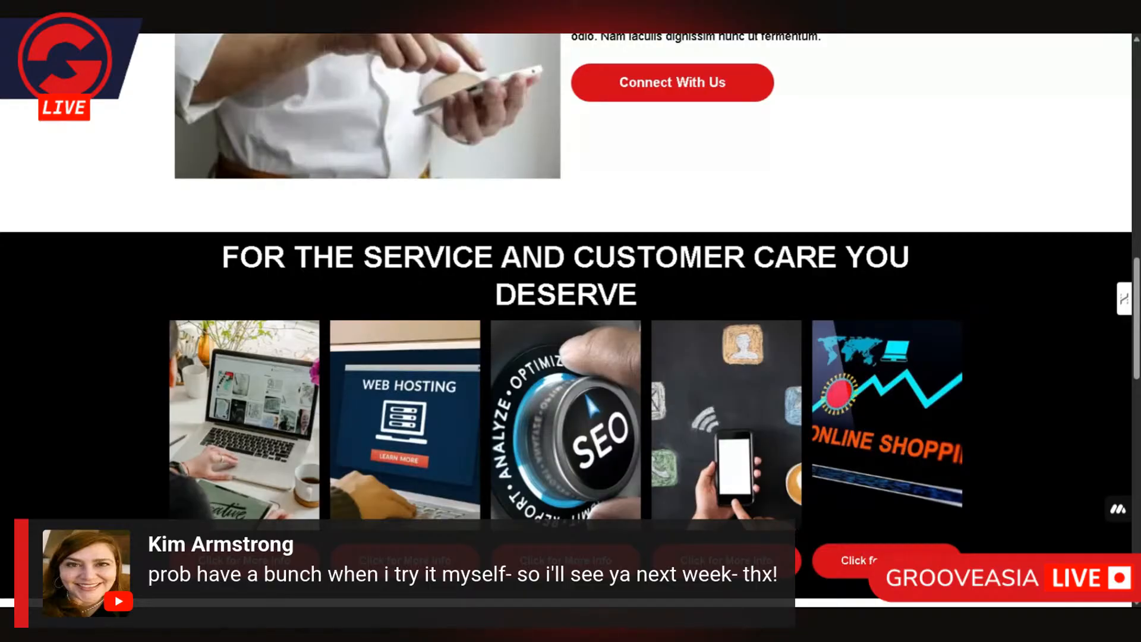
# Switch to the spinning wheel page, spin the wheel to draw a winner and dismiss the announcement without removing the entry
pyautogui.click(361, 29)
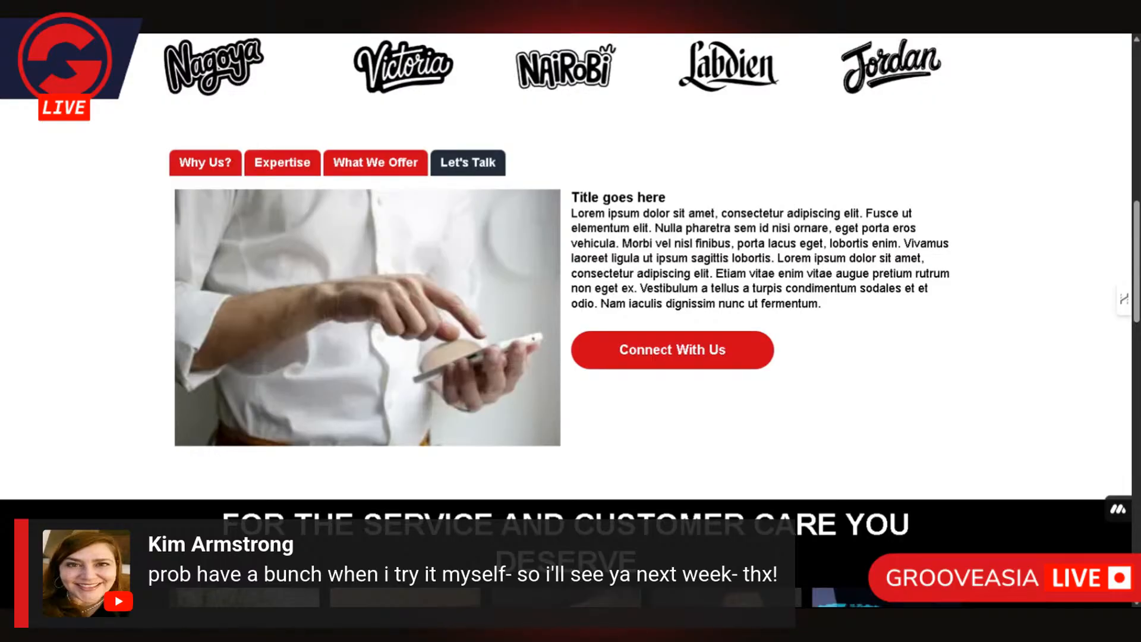
pyautogui.hotkey('ctrl', 'Tab')
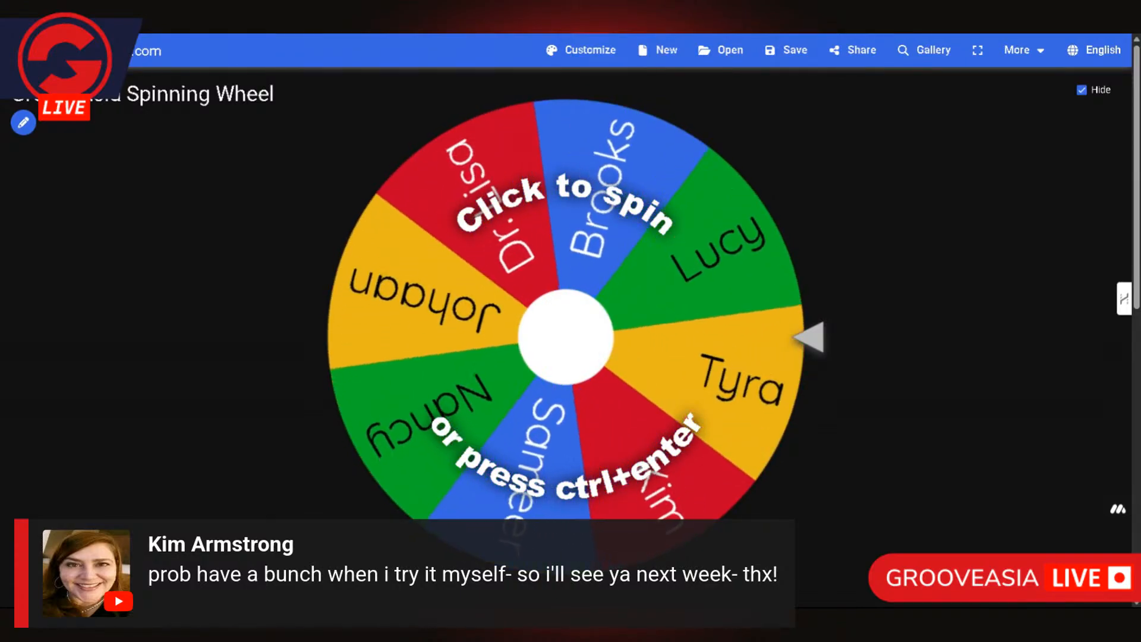
pyautogui.click(784, 259)
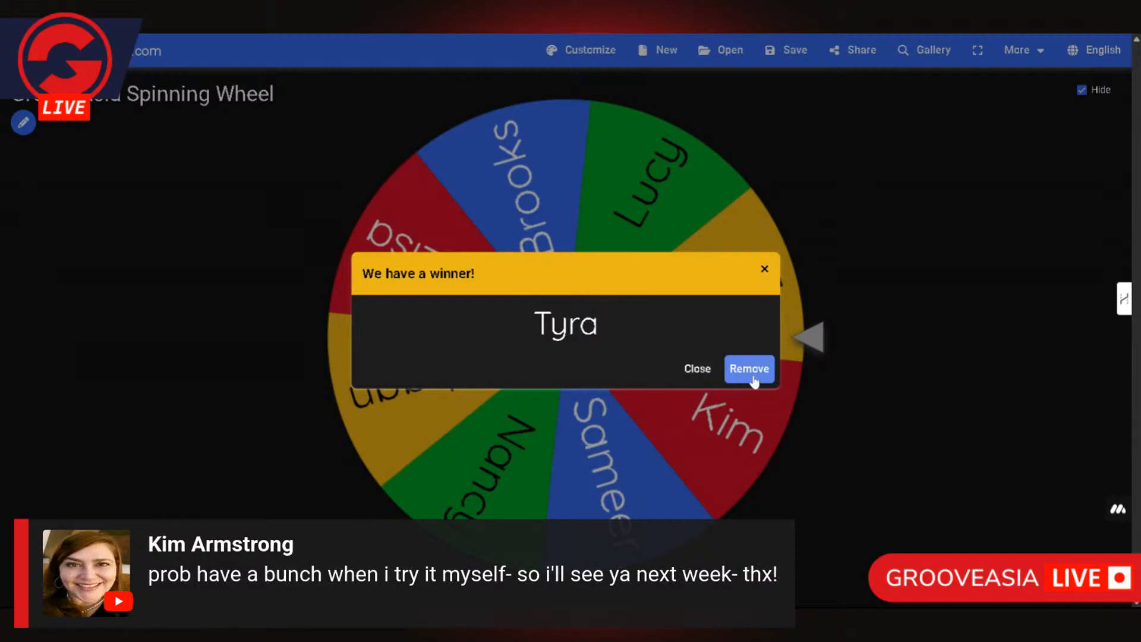
pyautogui.click(698, 369)
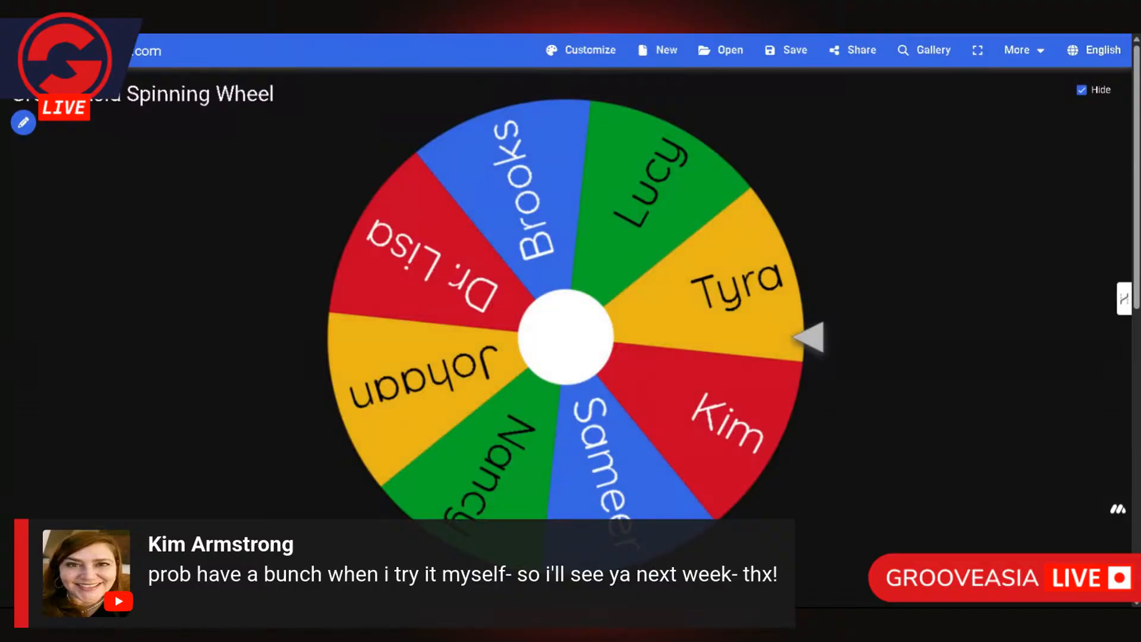